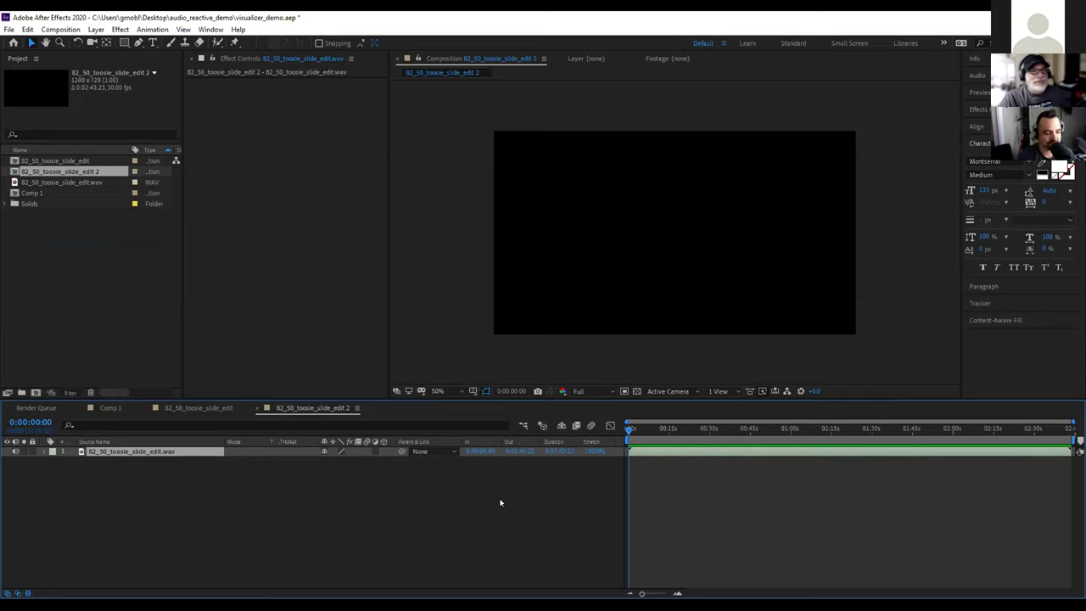
# Create a black solid layer of 1280 by 720 px above the audio layer
pyautogui.rightClick(201, 543)
pyautogui.moveTo(283, 415)
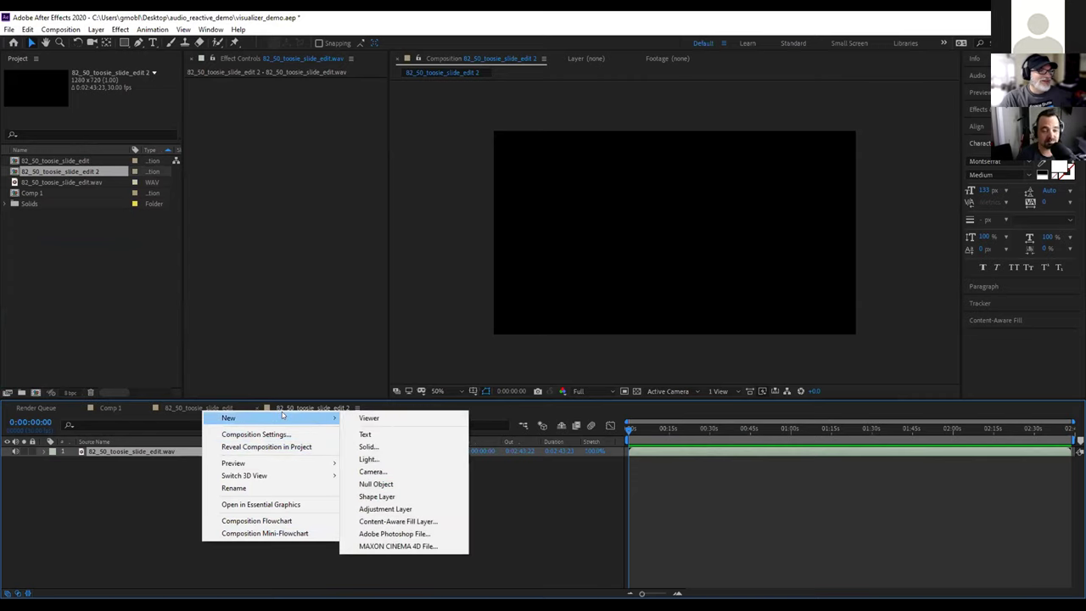
pyautogui.click(374, 445)
pyautogui.click(192, 242)
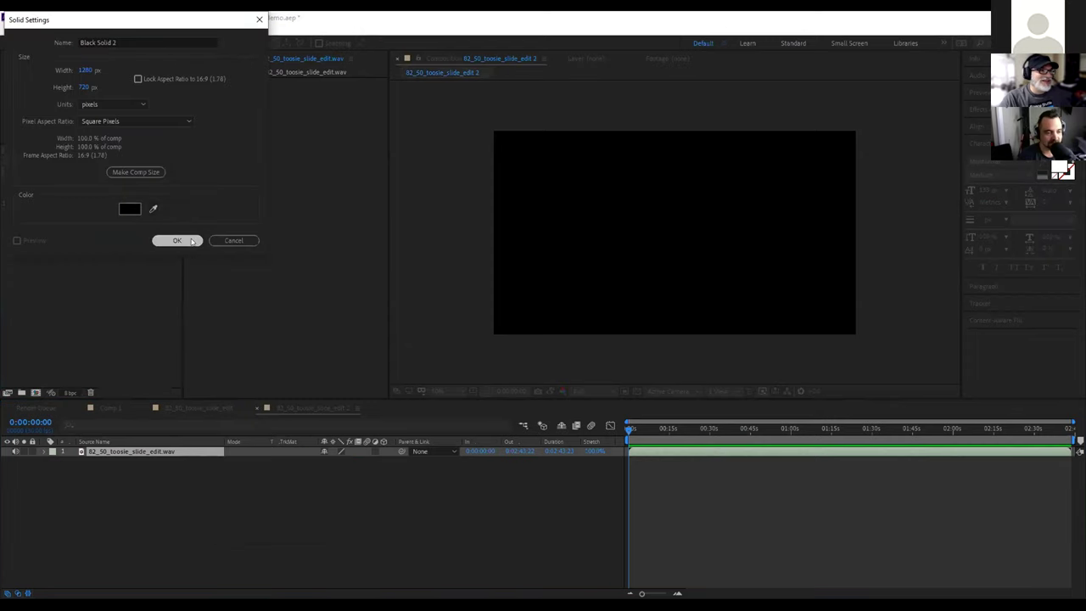
pyautogui.click(217, 531)
# Apply Audio Spectrum to the black solid with 82_50_toosie_slide_edit.wav as its audio layer, and preview it across the timeline
pyautogui.click(194, 451)
pyautogui.click(121, 29)
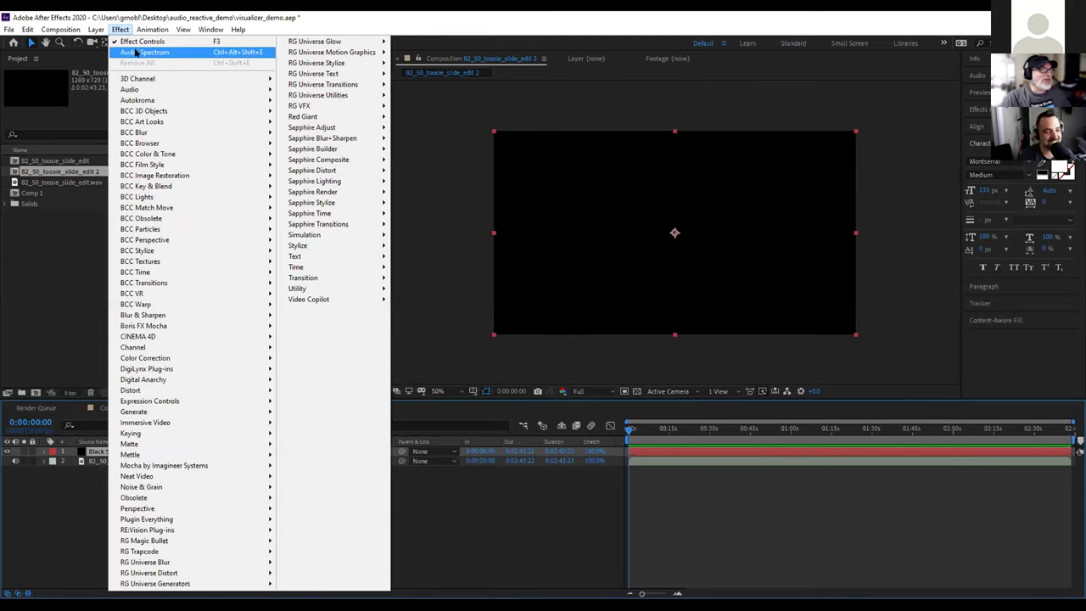
pyautogui.click(136, 53)
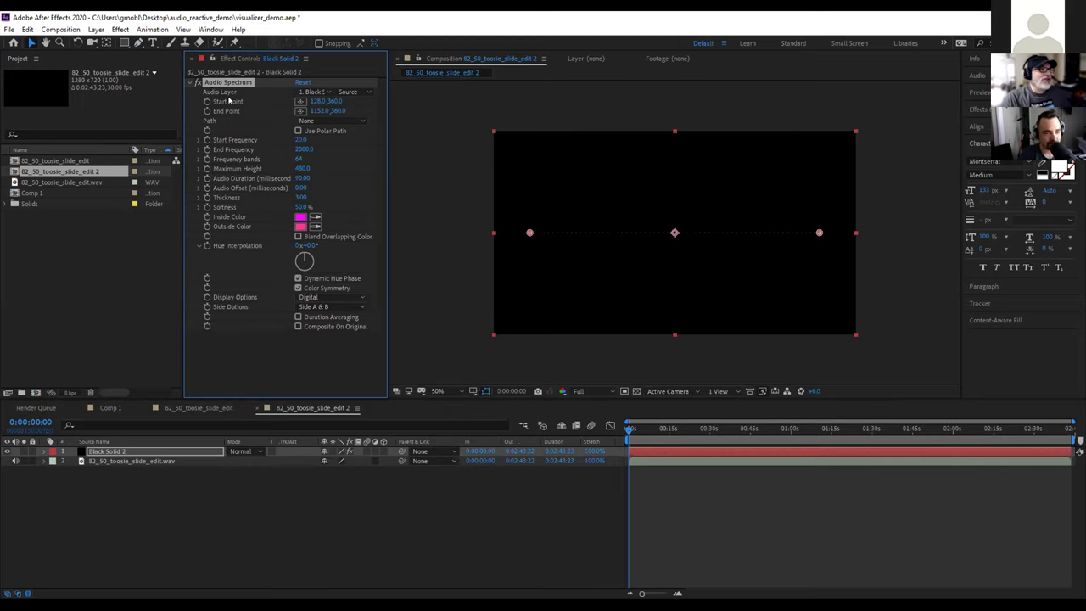
pyautogui.click(319, 92)
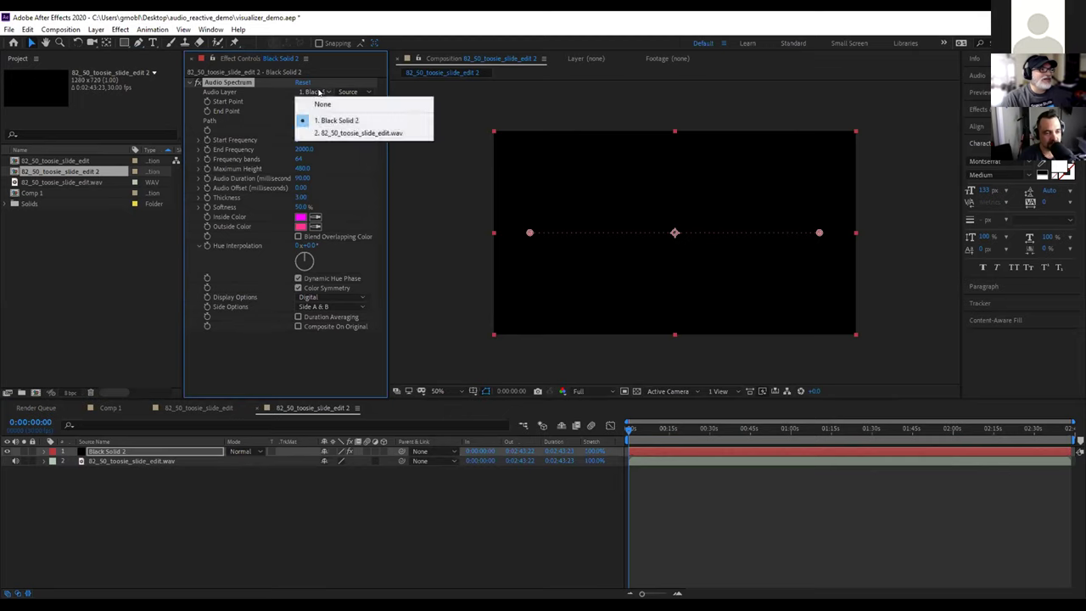
pyautogui.click(373, 133)
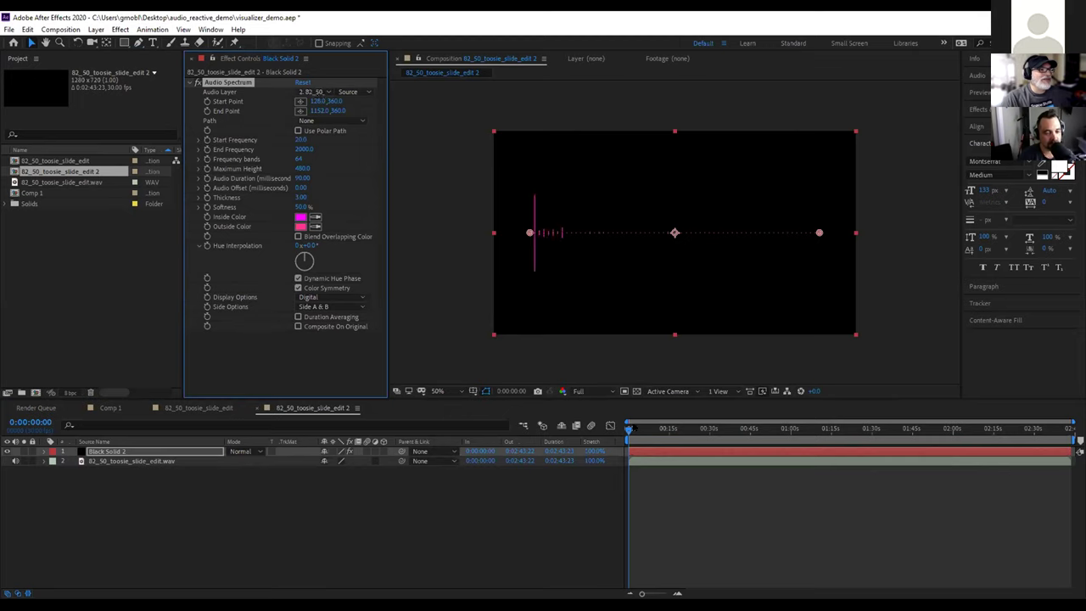
pyautogui.press('space')
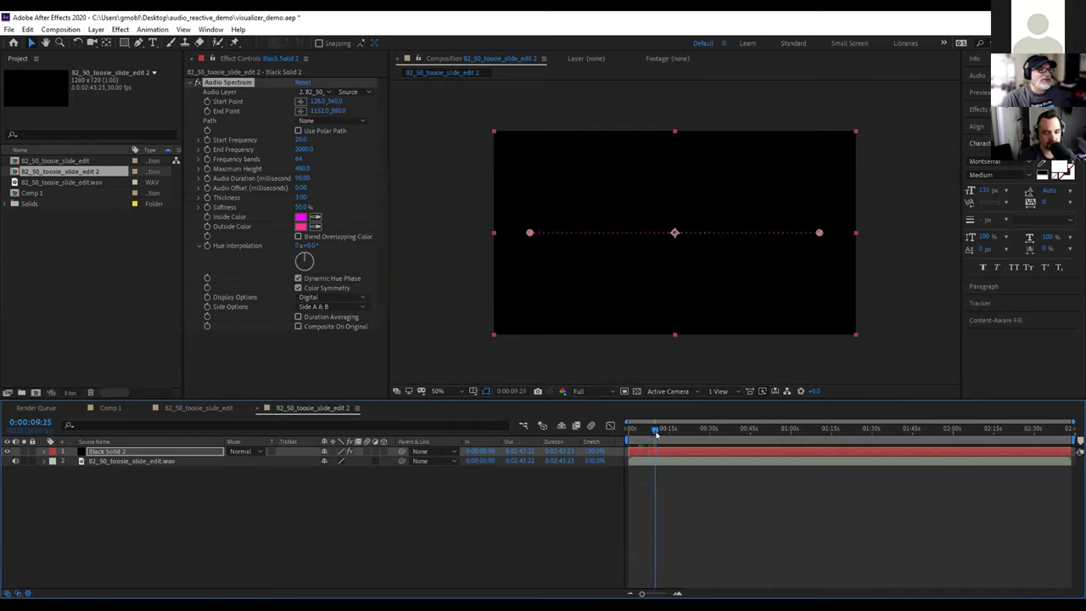
pyautogui.moveTo(674, 441); pyautogui.dragTo(708, 506)
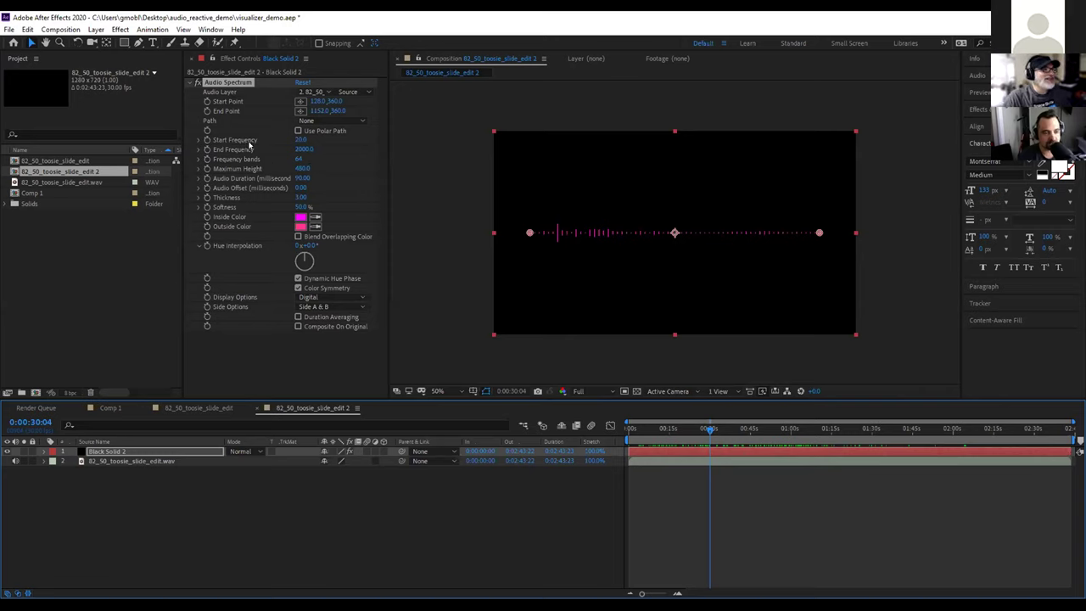
# Reduce the Audio Spectrum's frequency bands to 14 and check the bars at 0:00:44:29
pyautogui.click(302, 149)
pyautogui.press('Return')
pyautogui.moveTo(298, 160); pyautogui.dragTo(278, 168)
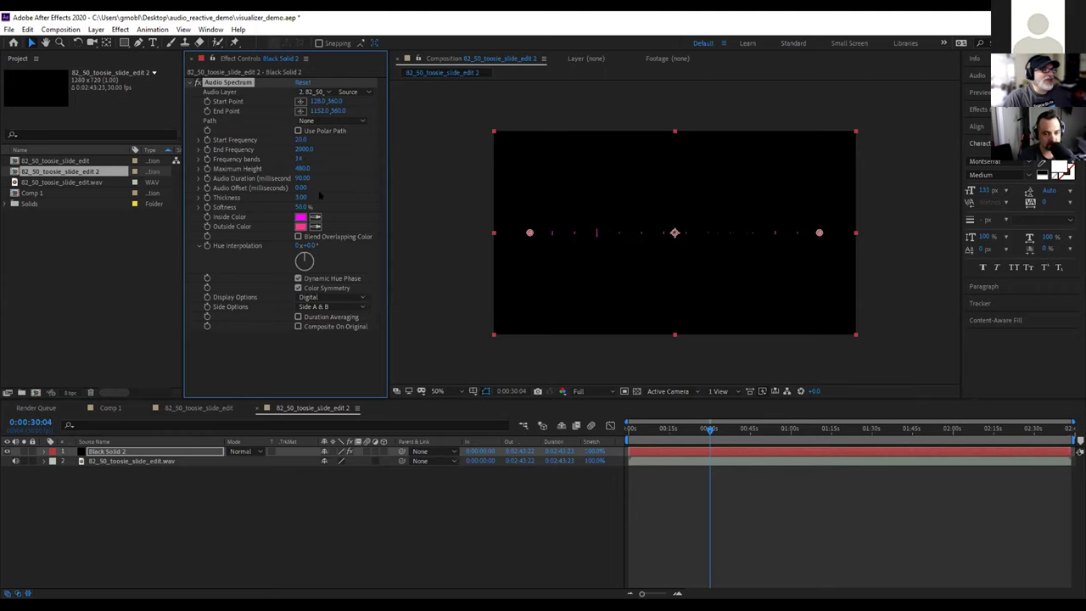
pyautogui.moveTo(736, 432)
pyautogui.mouseDown()
pyautogui.moveTo(865, 429)
pyautogui.moveTo(750, 430)
pyautogui.mouseUp()
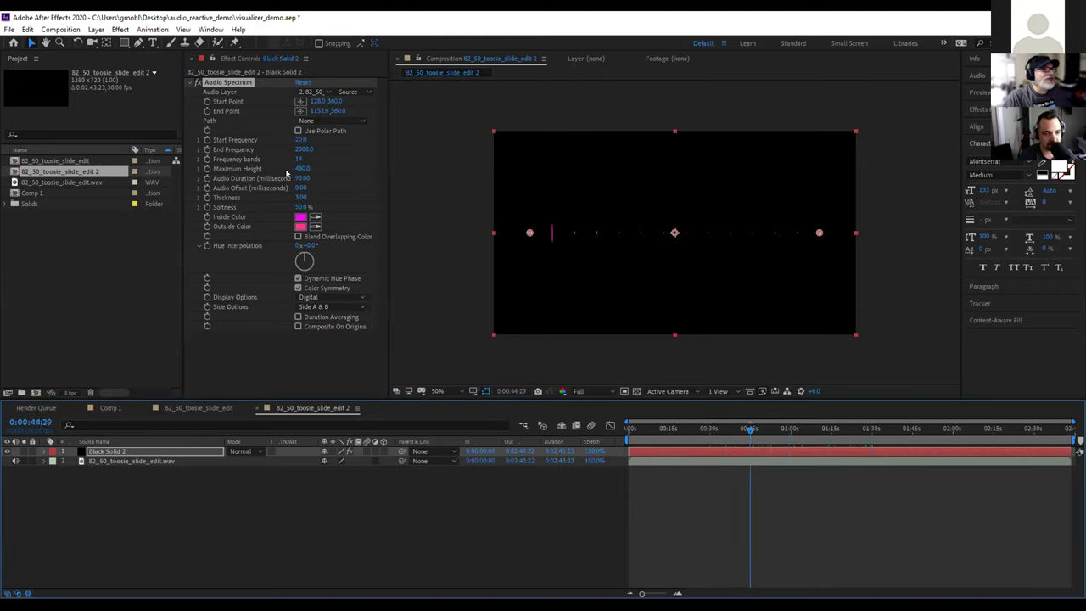
# Set the spectrum's maximum height to 3960, thickness to 45.10 and softness to 0%
pyautogui.moveTo(302, 168); pyautogui.dragTo(596, 167)
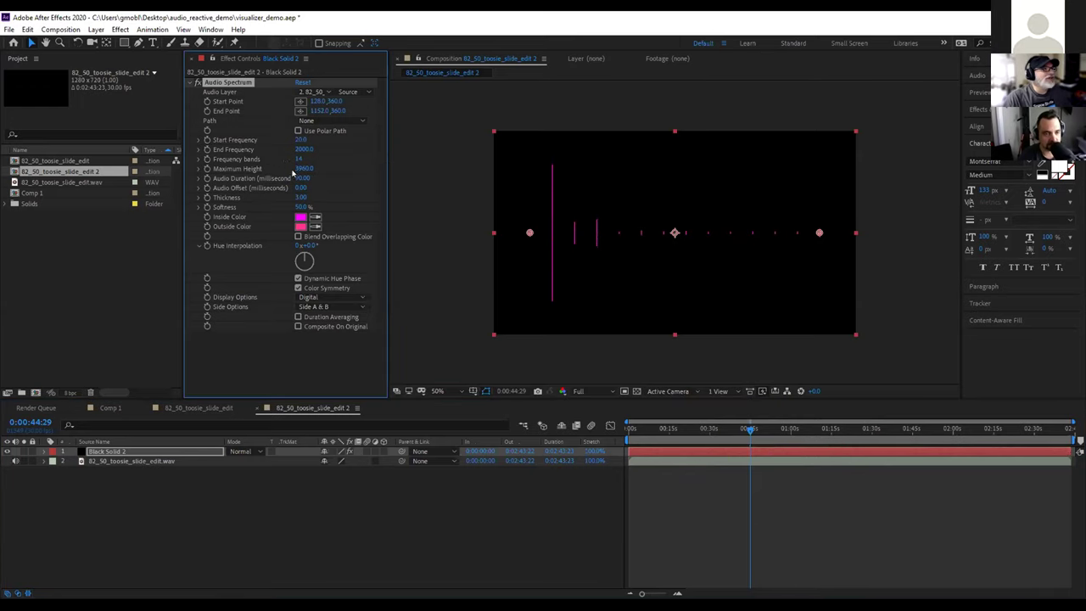
pyautogui.moveTo(303, 197); pyautogui.dragTo(540, 196)
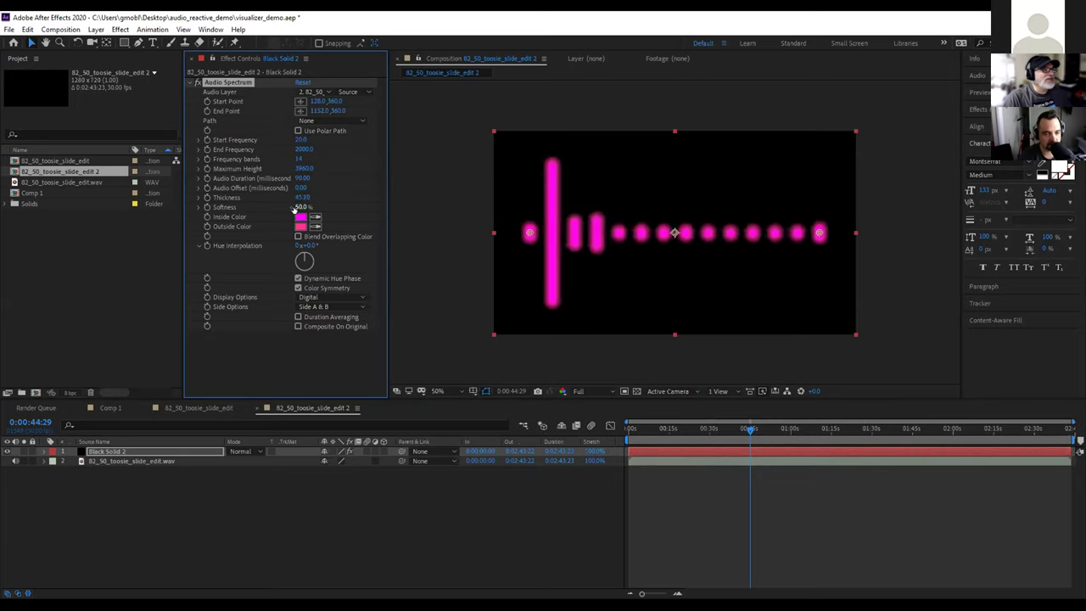
pyautogui.moveTo(295, 209); pyautogui.dragTo(79, 268)
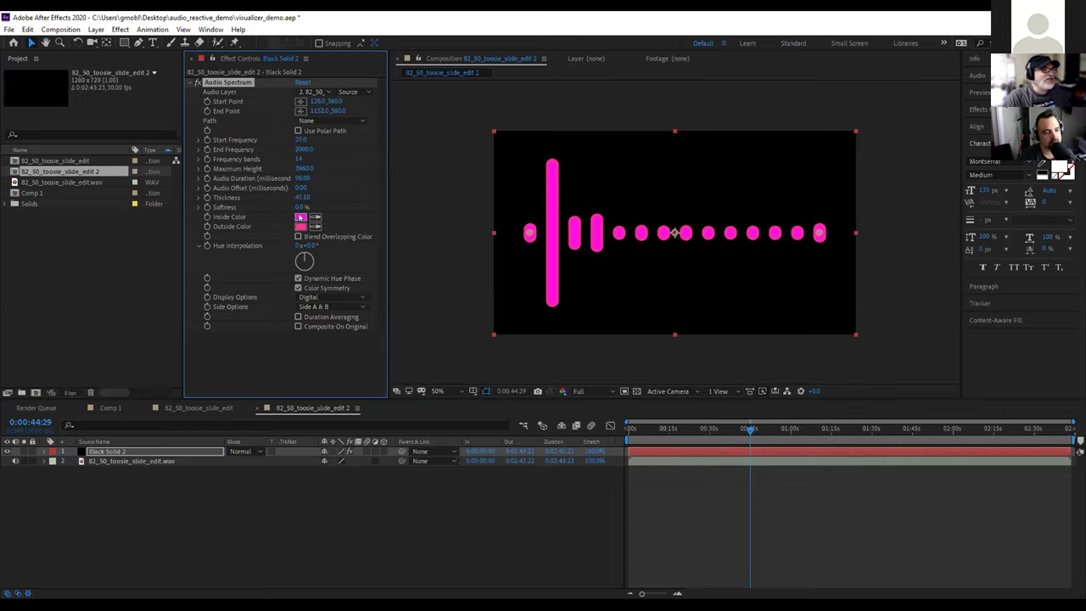
# Set the spectrum's inside color to blue 0096FF and outside color to cyan 32F3FF, and play the composition from the start
pyautogui.click(299, 218)
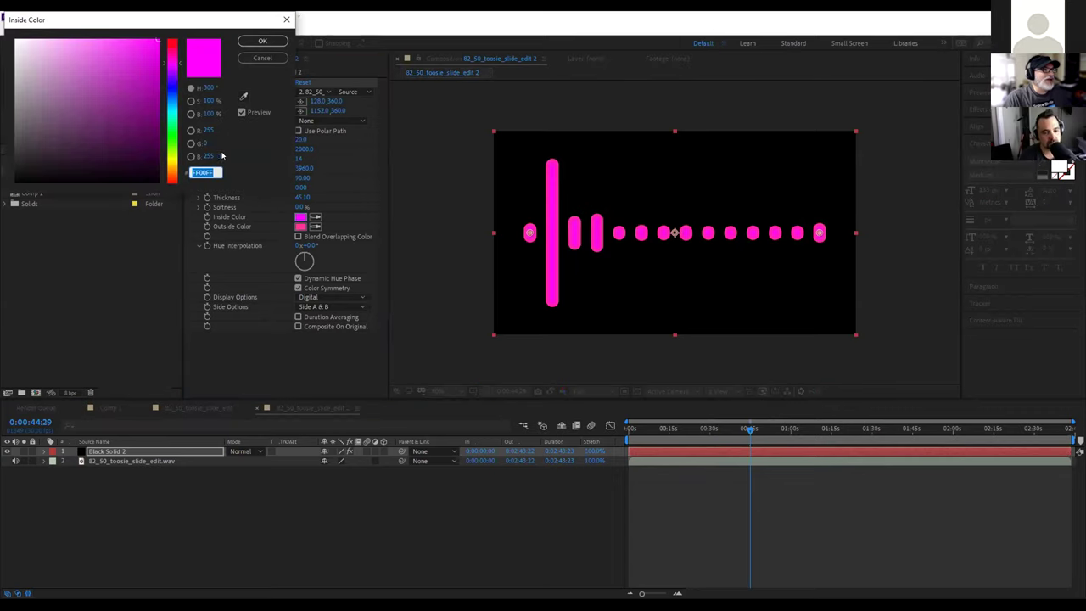
pyautogui.click(174, 102)
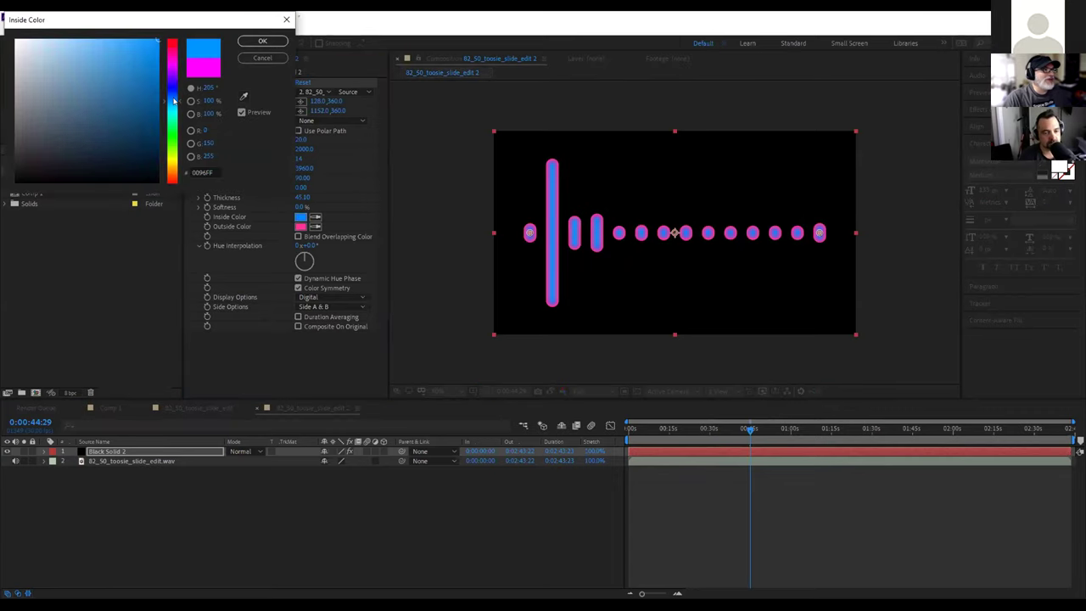
pyautogui.click(263, 40)
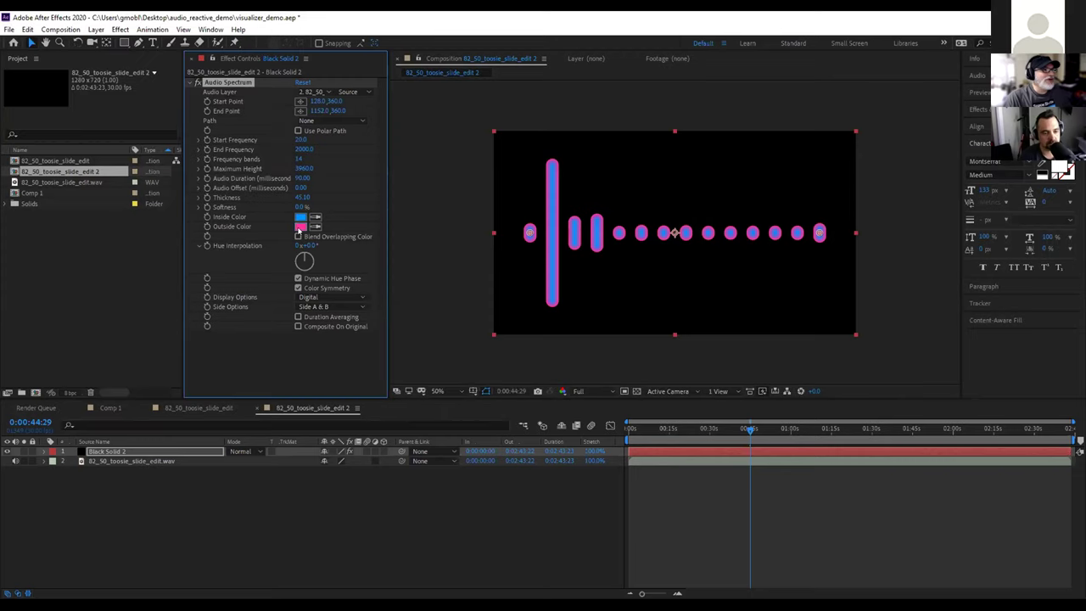
pyautogui.click(299, 226)
pyautogui.moveTo(174, 101)
pyautogui.mouseDown()
pyautogui.moveTo(178, 144)
pyautogui.moveTo(177, 107)
pyautogui.mouseUp()
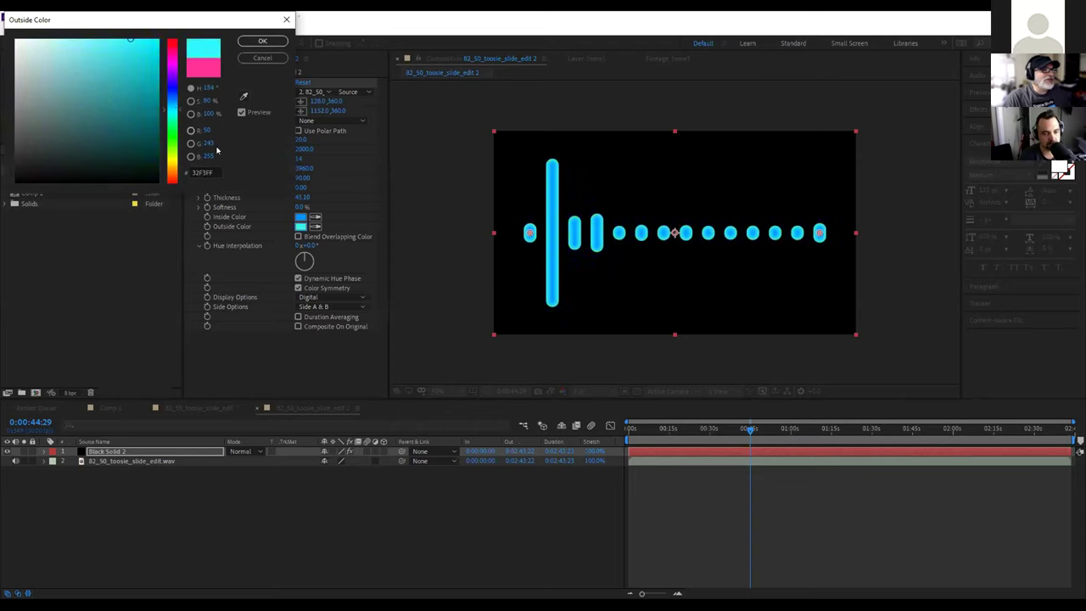
pyautogui.click(271, 41)
pyautogui.press('Home')
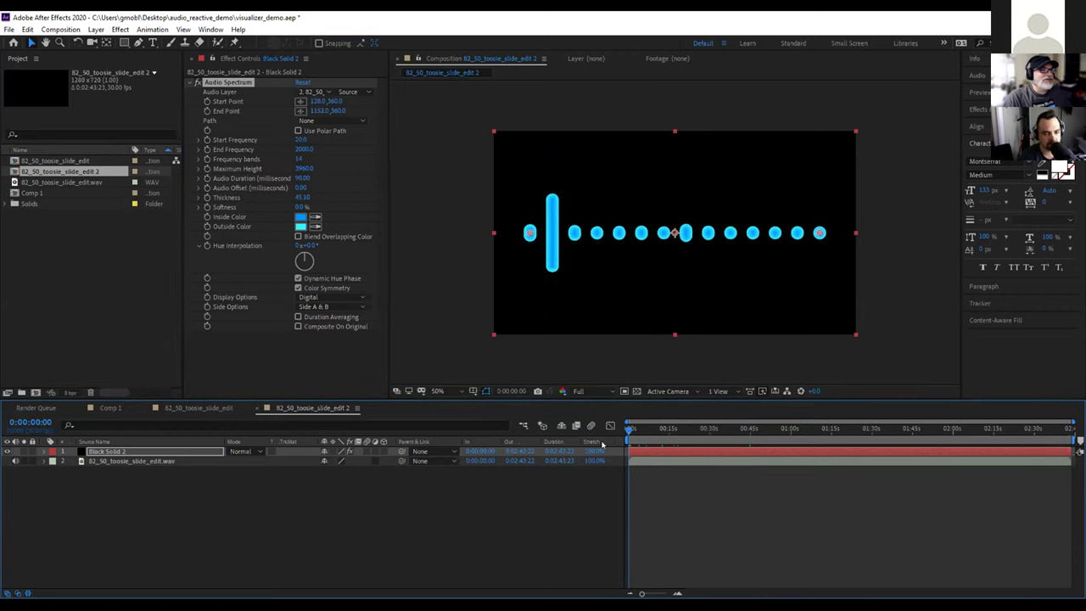
pyautogui.press('space')
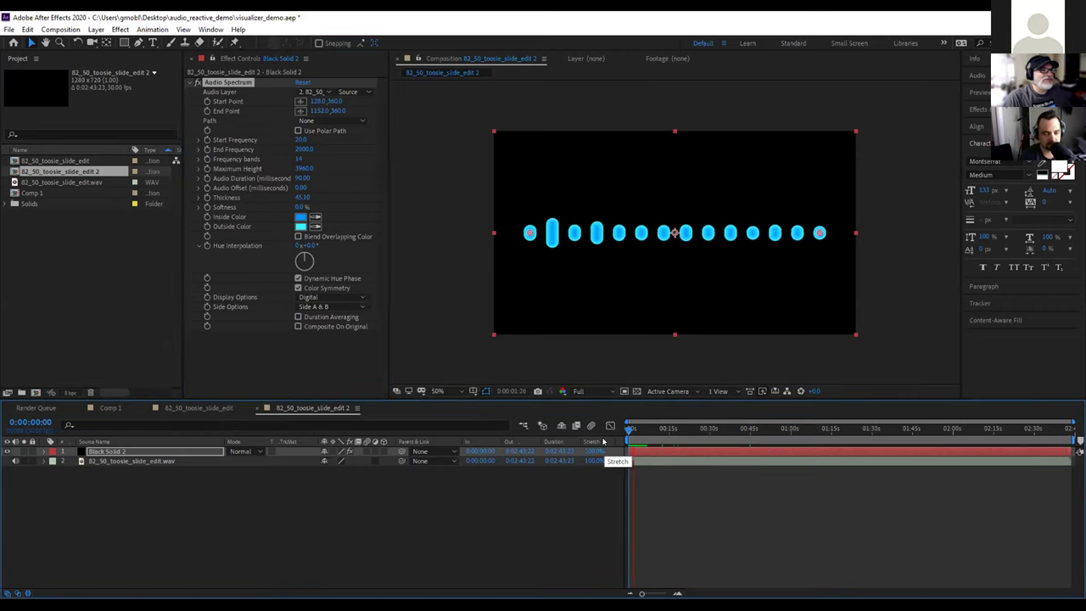
# Try raising the Audio Spectrum's start frequency to 201
pyautogui.click(297, 149)
pyautogui.click(298, 140)
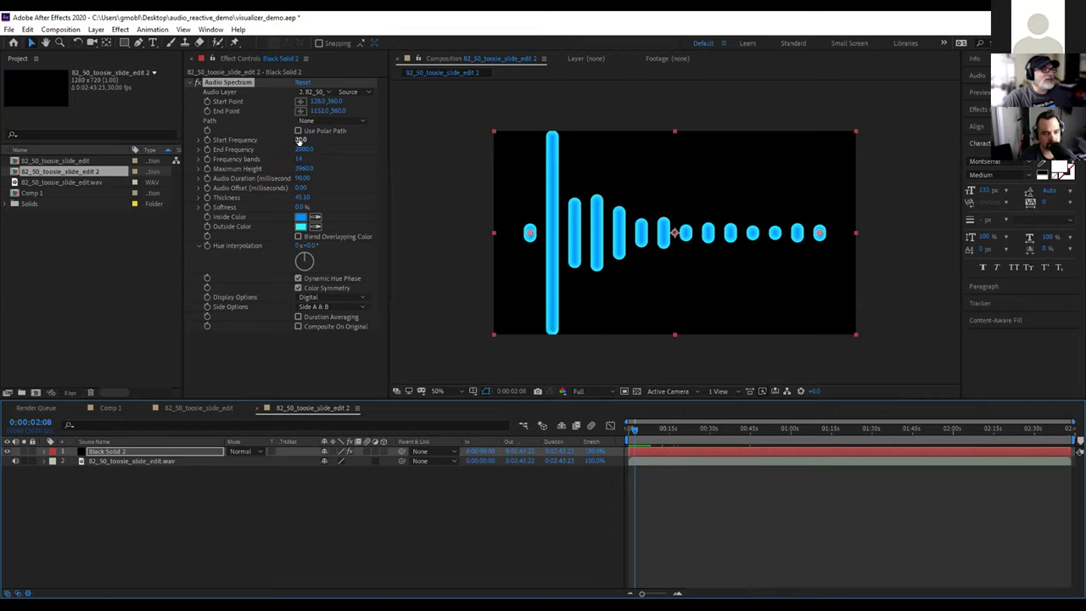
pyautogui.write('600')
pyautogui.press('Return')
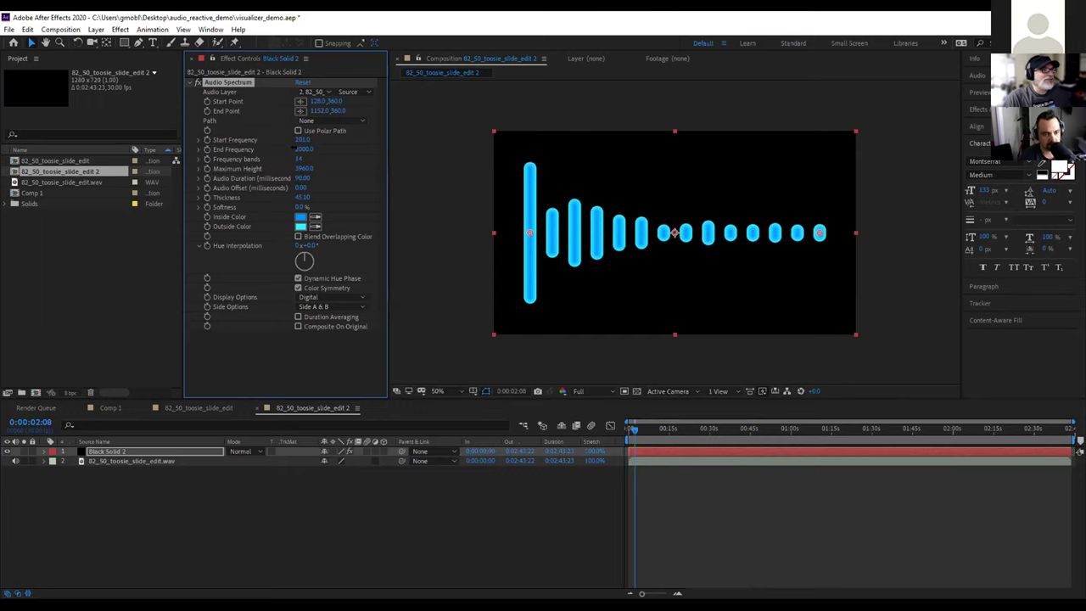
# Set the Audio Spectrum's end frequency to 301 and scrub through the timeline to check the bars' motion
pyautogui.moveTo(302, 148); pyautogui.dragTo(292, 149)
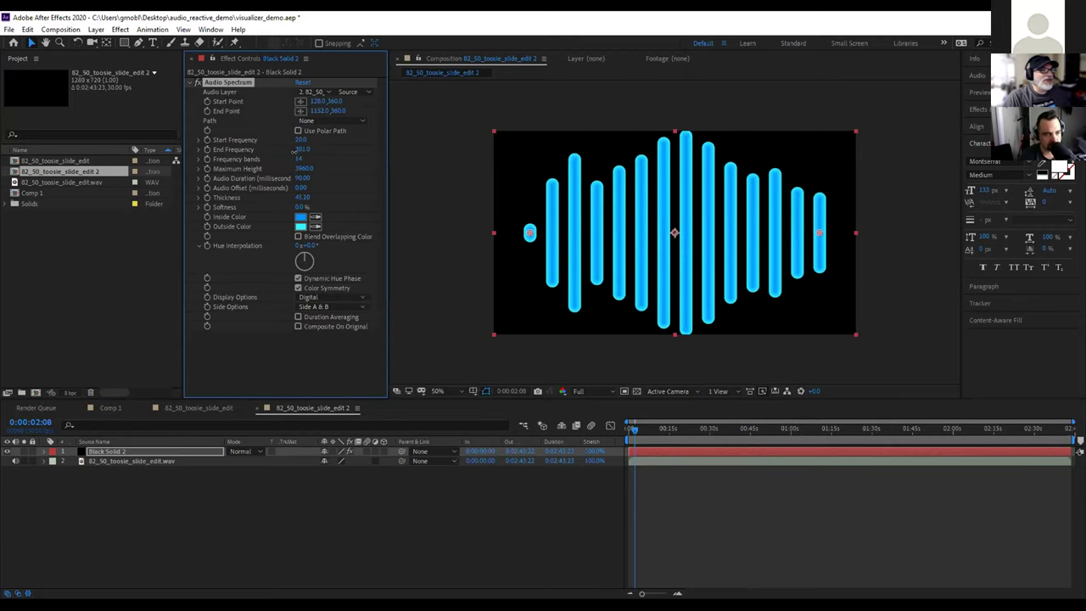
pyautogui.moveTo(666, 426); pyautogui.dragTo(749, 427)
pyautogui.moveTo(688, 447)
pyautogui.mouseDown()
pyautogui.moveTo(644, 448)
pyautogui.moveTo(694, 449)
pyautogui.mouseUp()
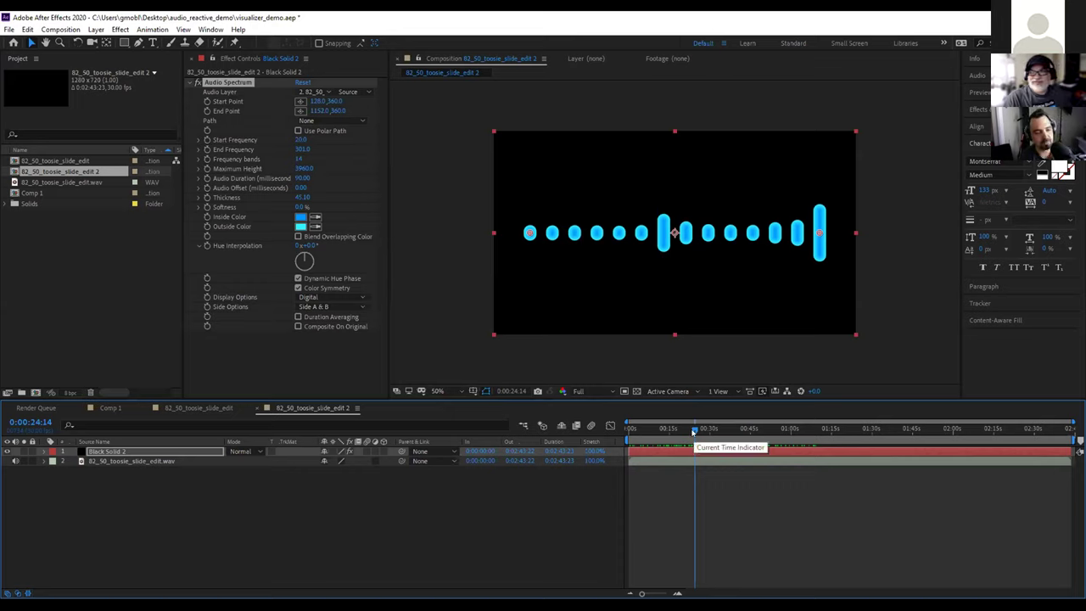
pyautogui.moveTo(694, 430); pyautogui.dragTo(657, 441)
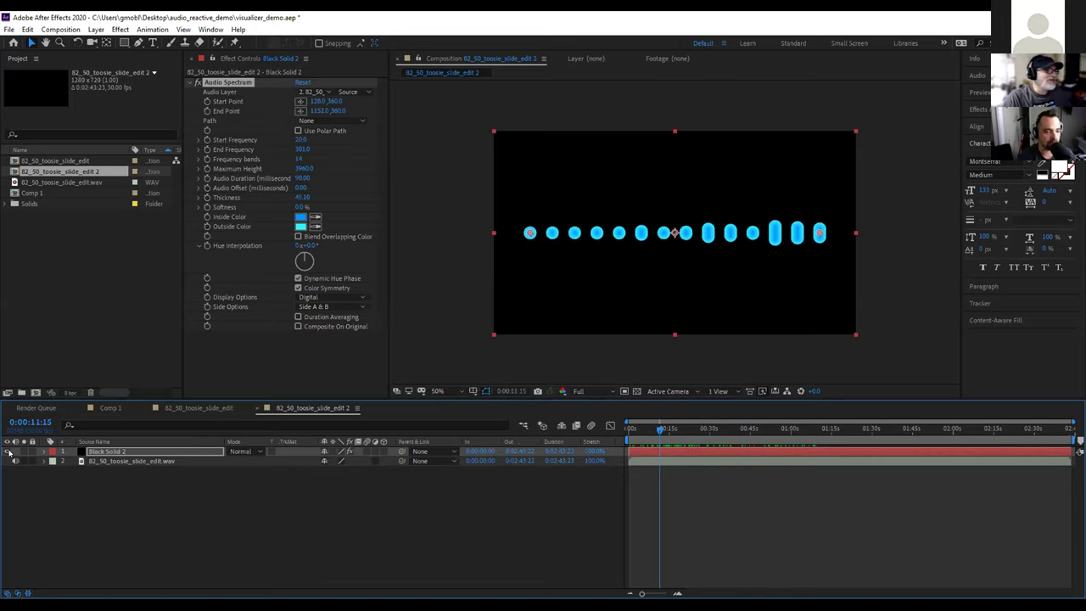
# Collapse and turn off the Audio Spectrum effect, and add an Audio Waveform effect to the same solid
pyautogui.click(195, 82)
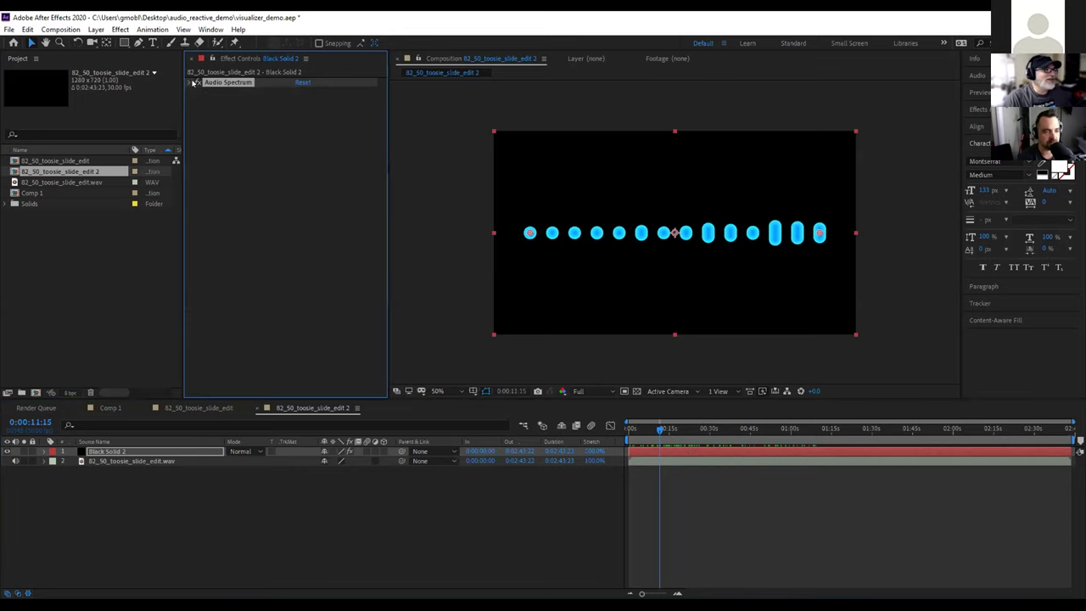
pyautogui.click(191, 82)
pyautogui.click(120, 29)
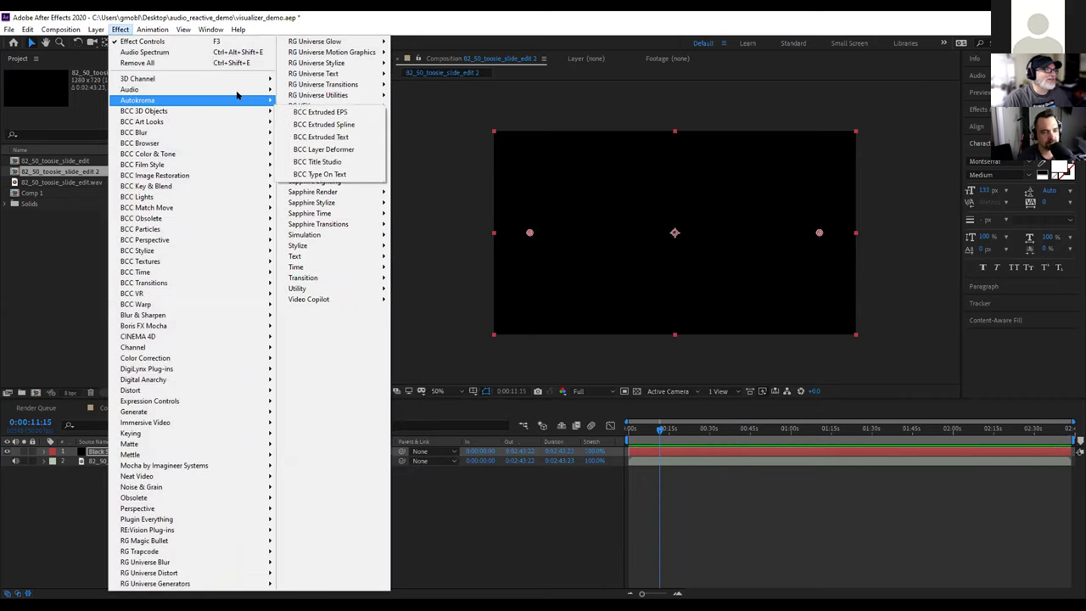
pyautogui.moveTo(239, 90)
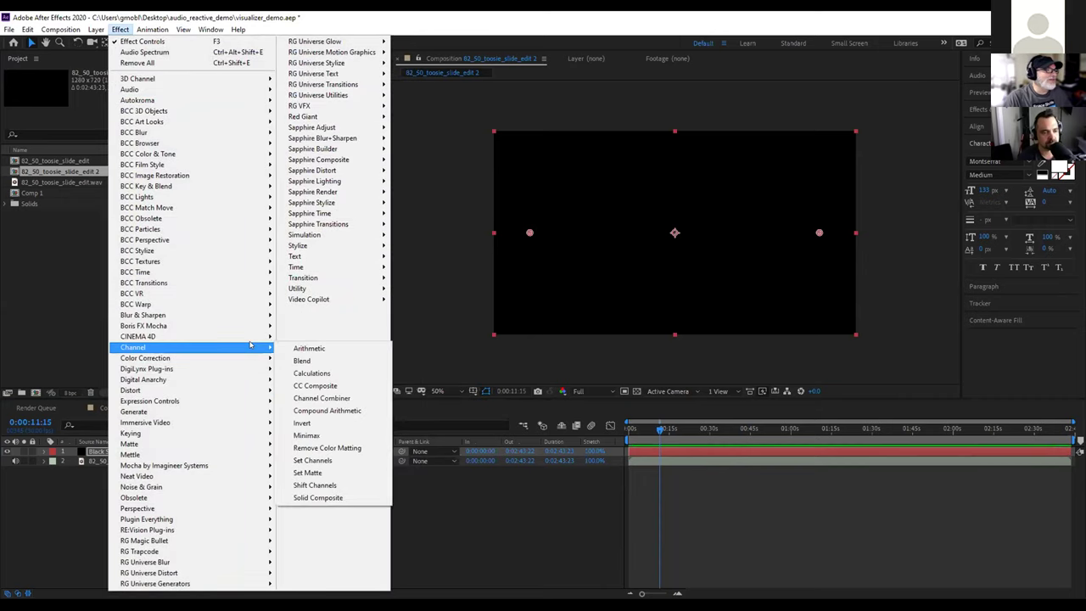
pyautogui.moveTo(256, 409)
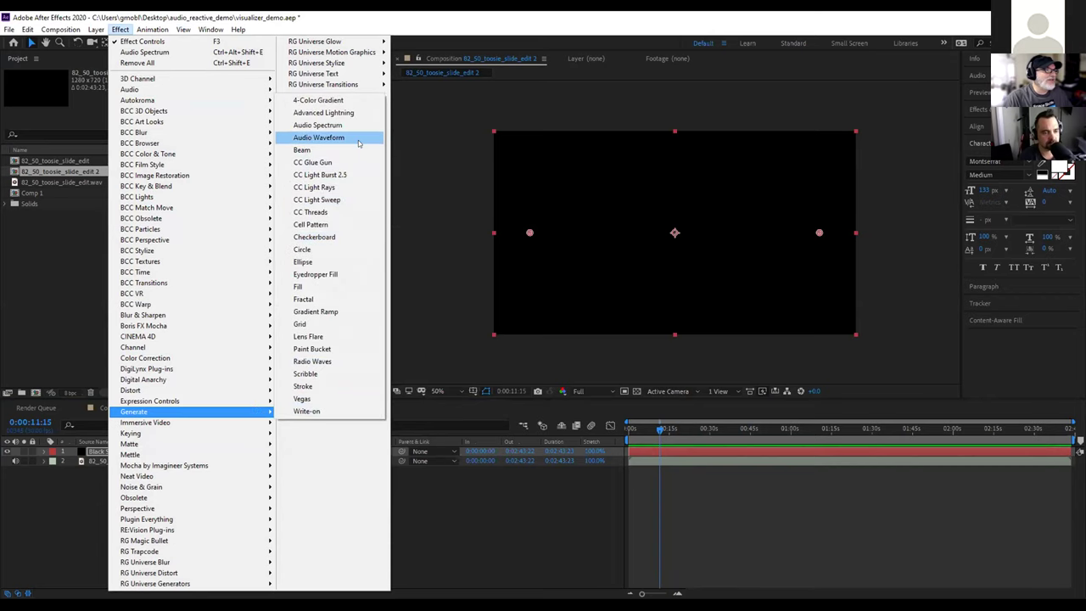
pyautogui.click(358, 143)
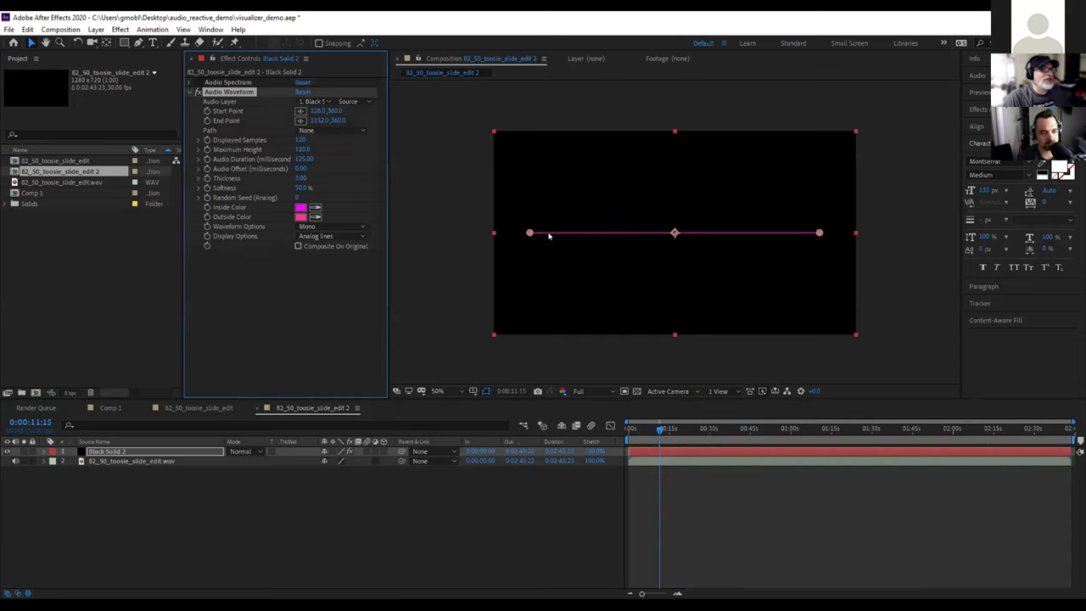
# Set the Audio Waveform's audio layer to 82_50_toosie_slide_edit.wav and scrub the timeline to preview the line
pyautogui.click(312, 102)
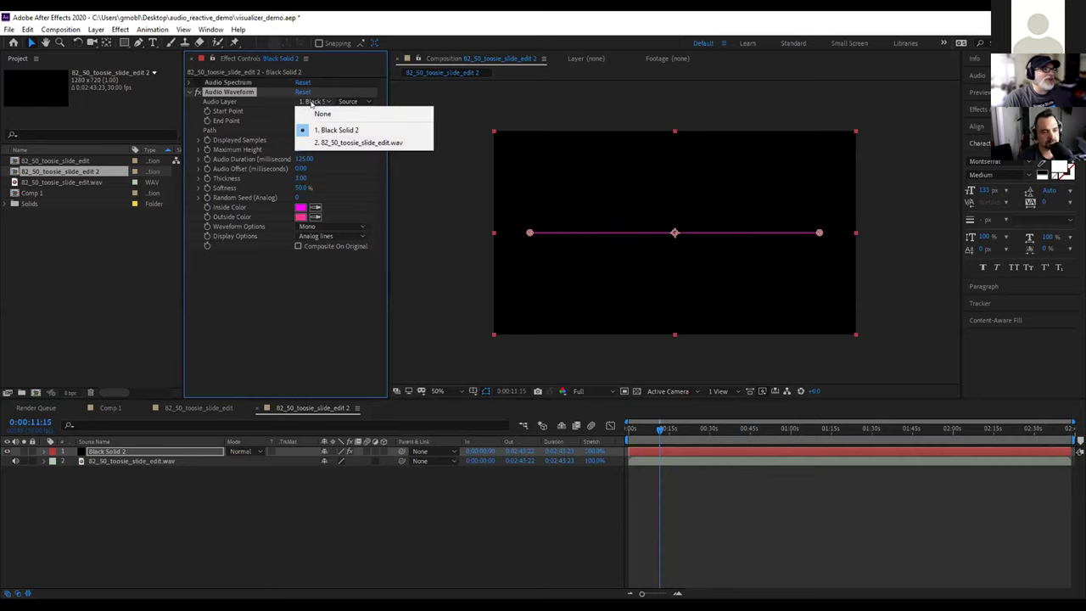
pyautogui.click(330, 143)
pyautogui.moveTo(662, 429); pyautogui.dragTo(701, 434)
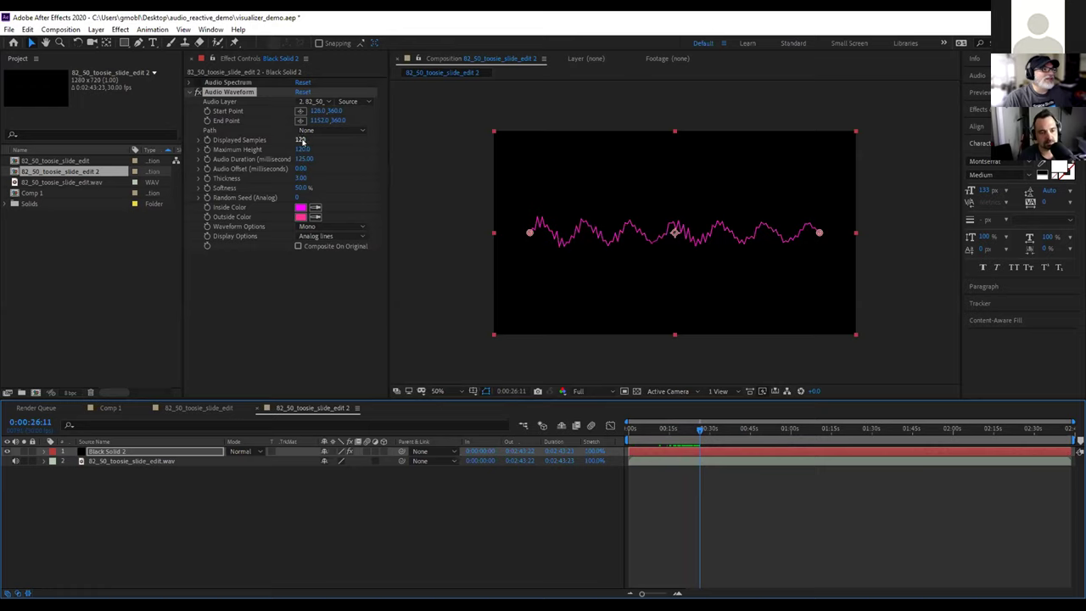
# Set the waveform's maximum height to 562, thickness to 7.20 and displayed samples to 82, scrubbing the timeline to check
pyautogui.moveTo(302, 178); pyautogui.dragTo(528, 126)
pyautogui.moveTo(710, 428); pyautogui.dragTo(736, 428)
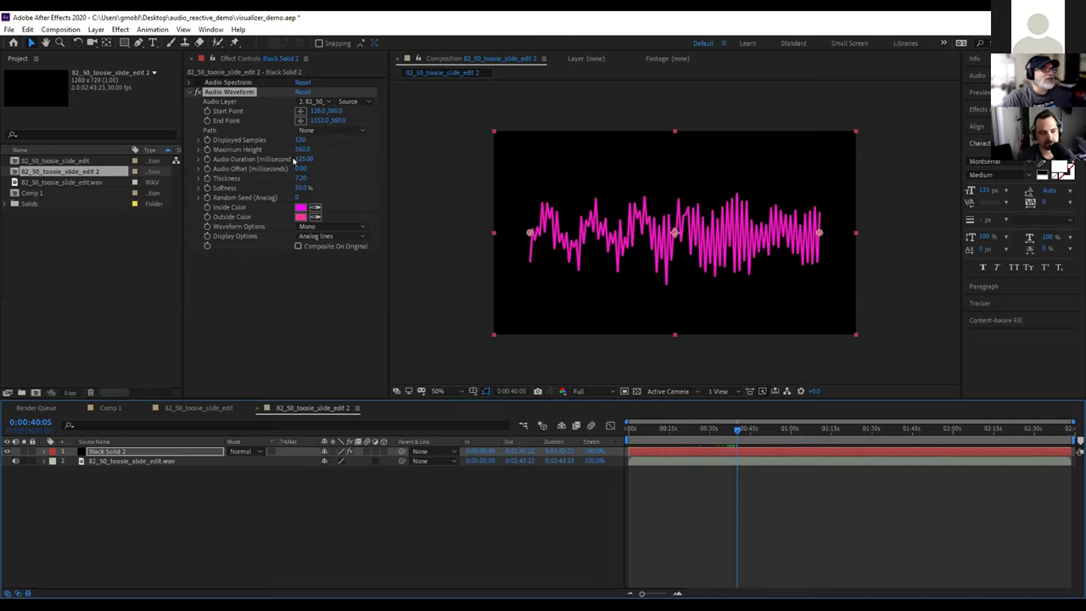
pyautogui.moveTo(299, 140); pyautogui.dragTo(248, 150)
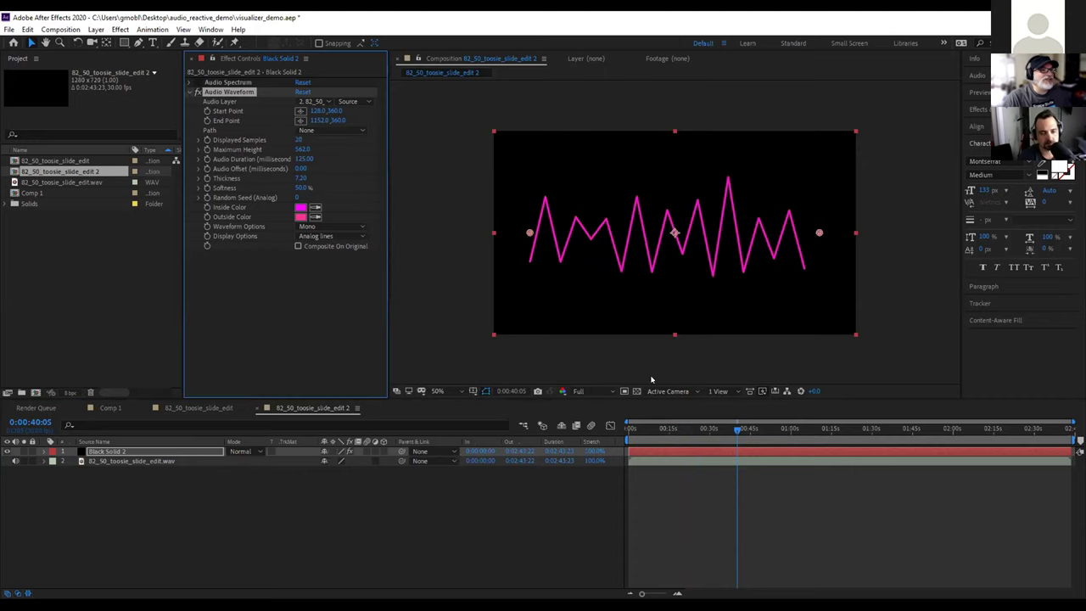
pyautogui.moveTo(631, 429); pyautogui.dragTo(663, 433)
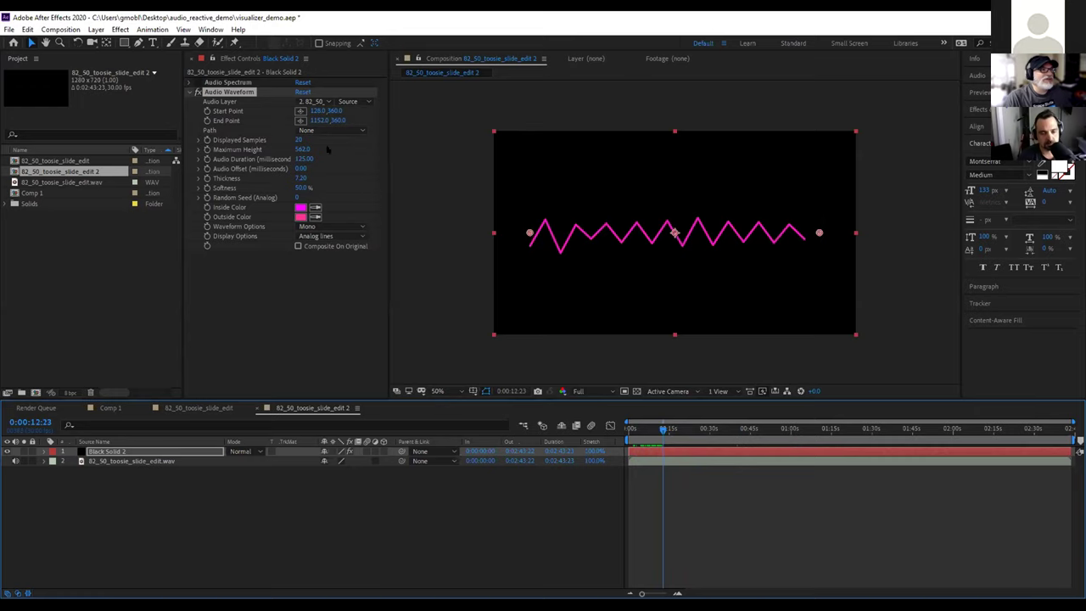
pyautogui.moveTo(301, 140); pyautogui.dragTo(329, 134)
pyautogui.moveTo(642, 430); pyautogui.dragTo(628, 432)
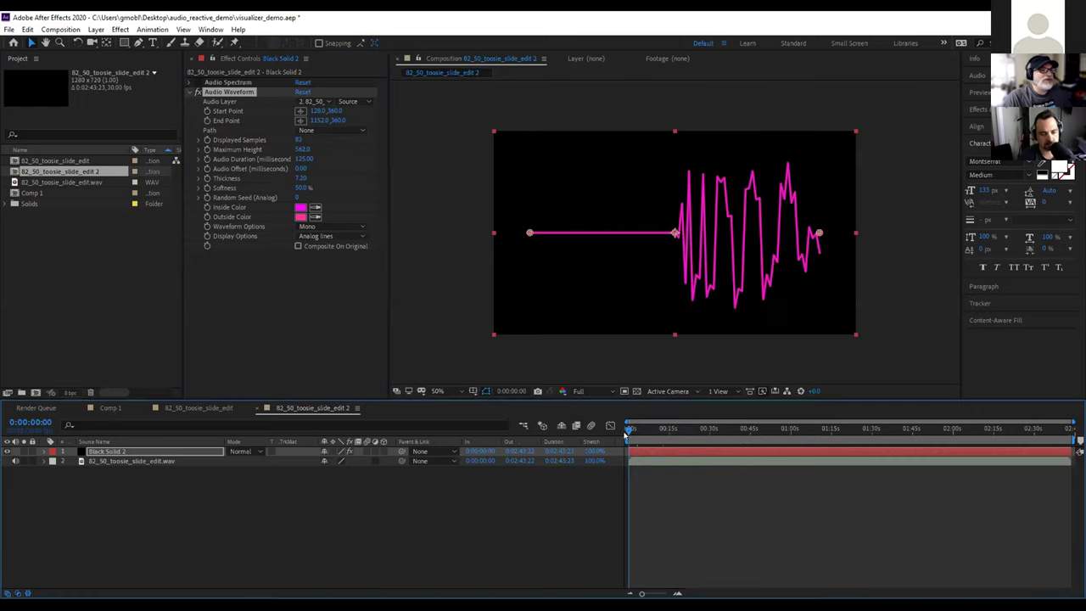
# Preview the waveform's playback, set its display option to Digital, and scrub the timeline to check
pyautogui.press('space')
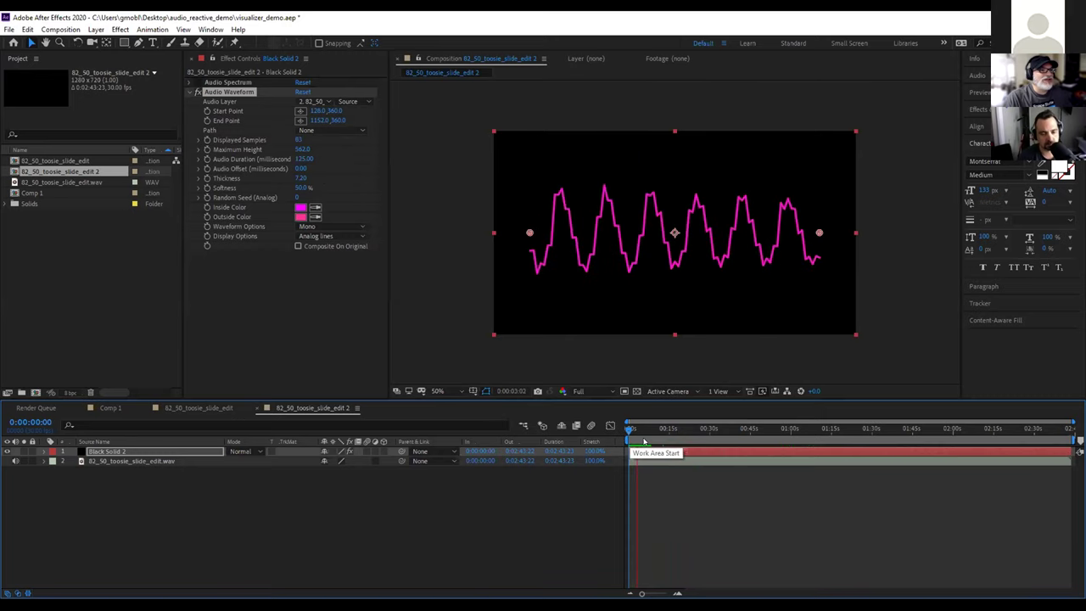
pyautogui.press('space')
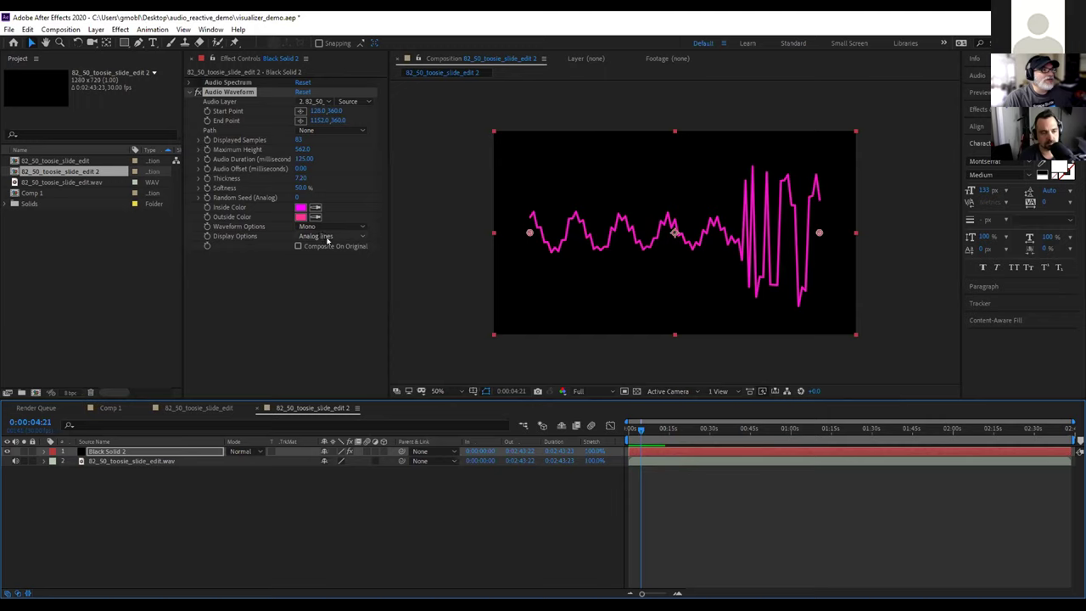
pyautogui.click(327, 237)
pyautogui.click(327, 247)
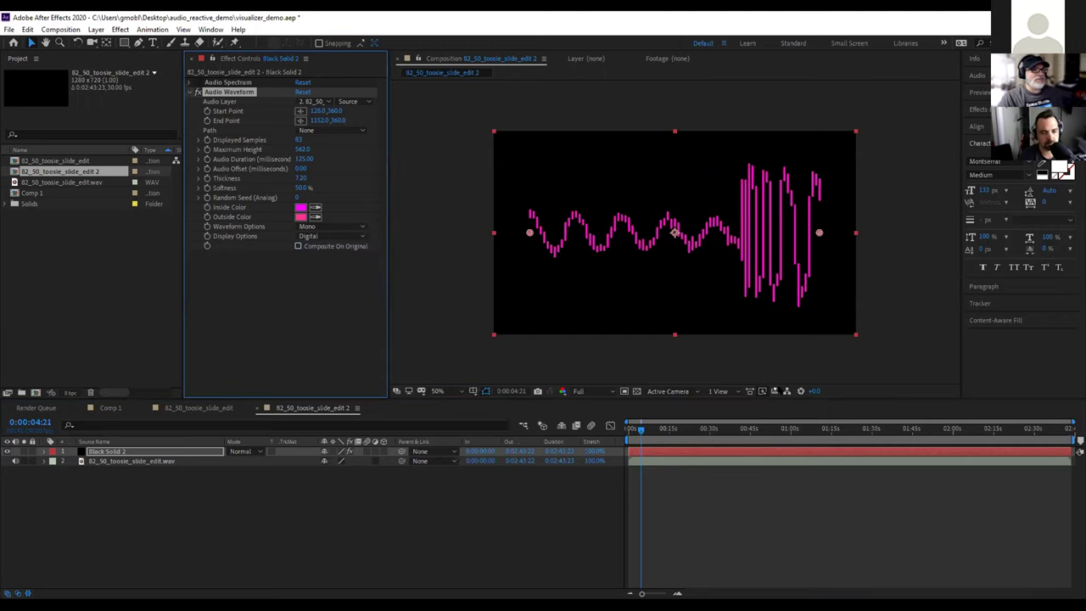
pyautogui.moveTo(653, 429); pyautogui.dragTo(670, 430)
# Keep the waveform option at Mono, set the display option to Analog dots, and scrub ahead to preview the dots
pyautogui.click(321, 227)
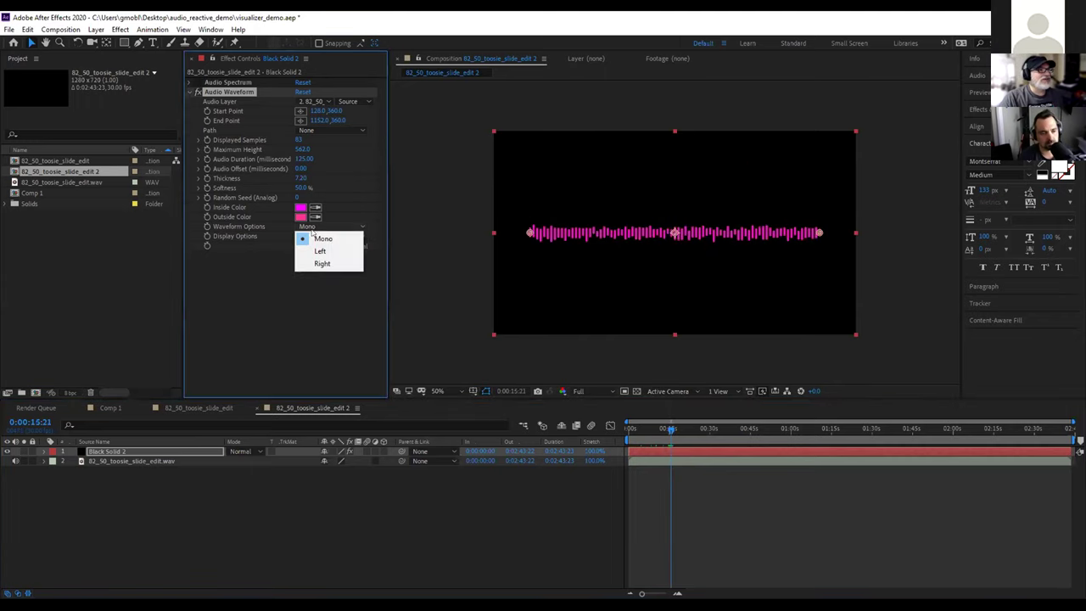
pyautogui.click(285, 252)
pyautogui.click(331, 226)
pyautogui.click(292, 243)
pyautogui.click(326, 236)
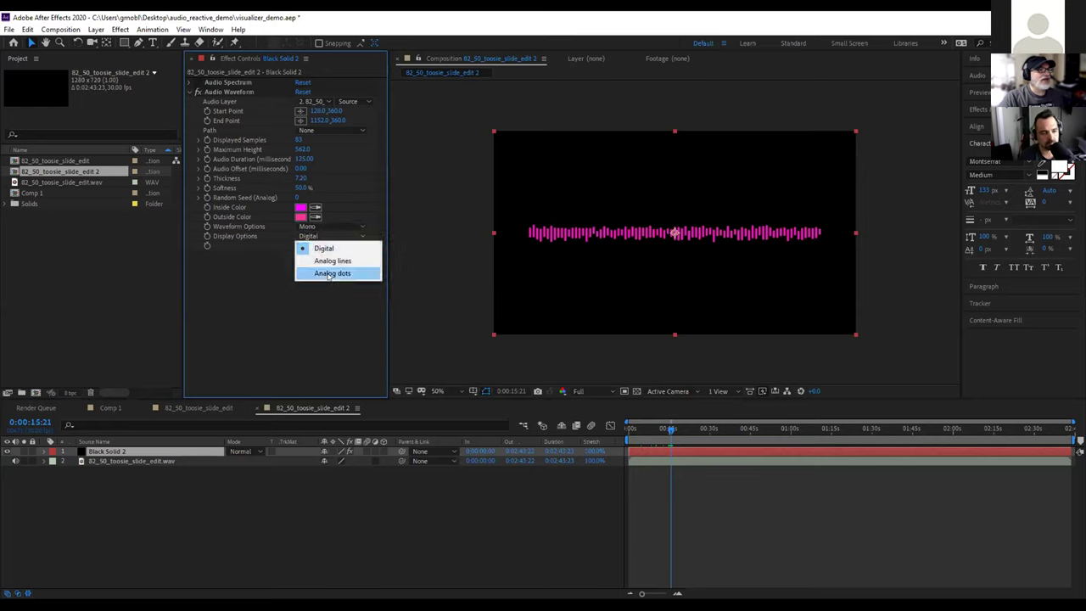
pyautogui.click(328, 274)
pyautogui.moveTo(673, 430); pyautogui.dragTo(728, 435)
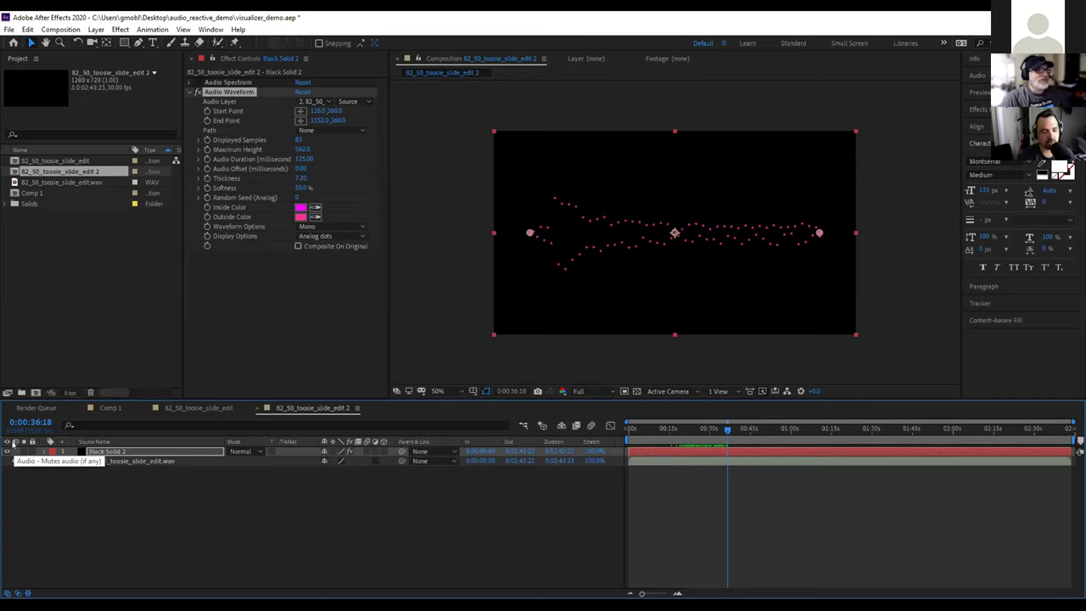
# Create a new black solid layer at 1280 × 720 px above Black Solid 2
pyautogui.rightClick(203, 514)
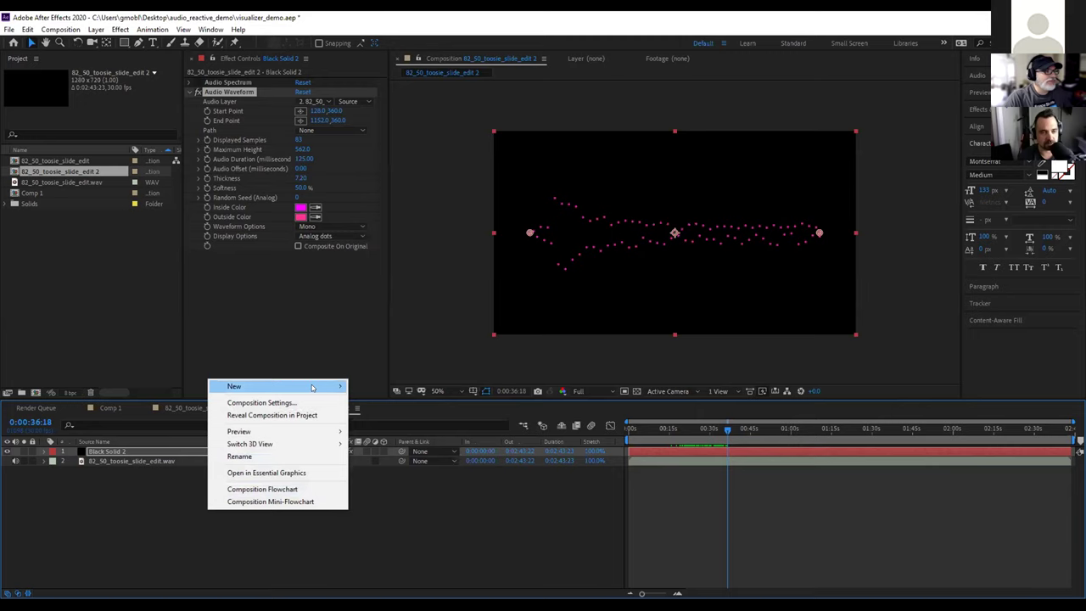
pyautogui.moveTo(312, 387)
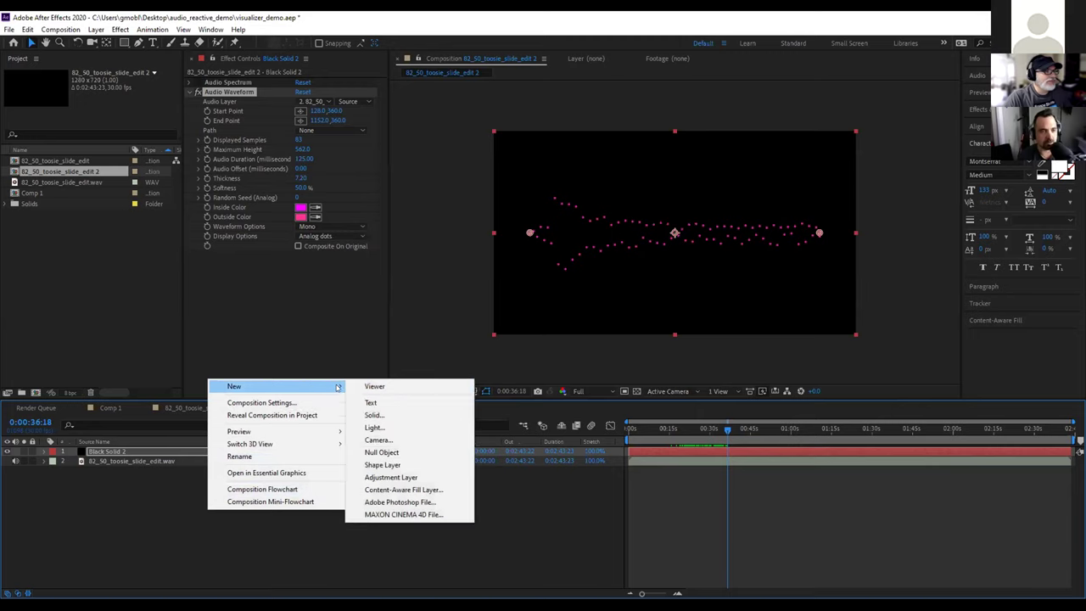
pyautogui.click(376, 414)
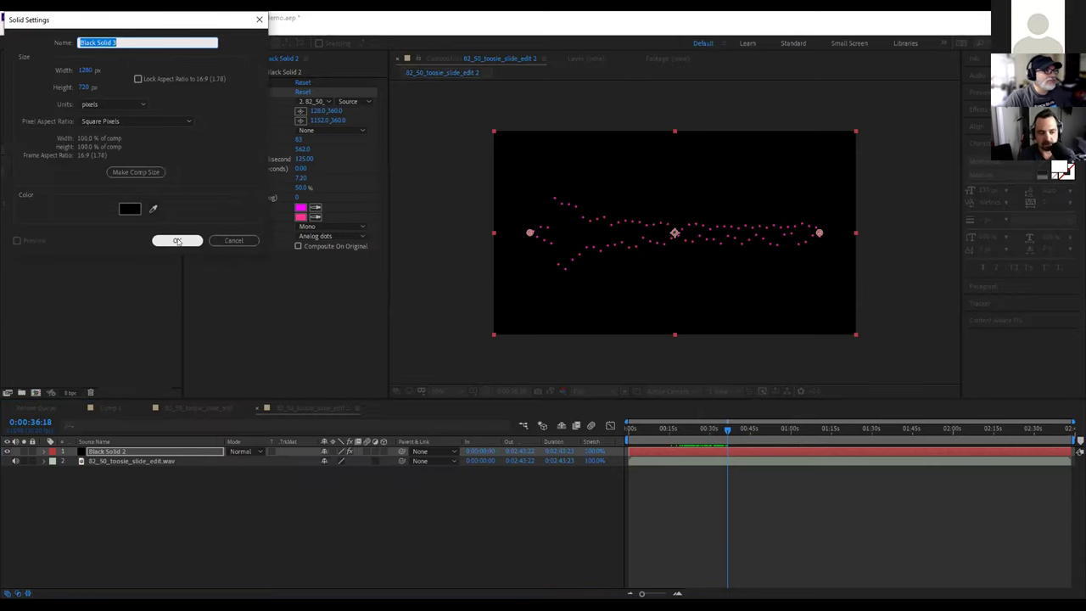
pyautogui.click(177, 240)
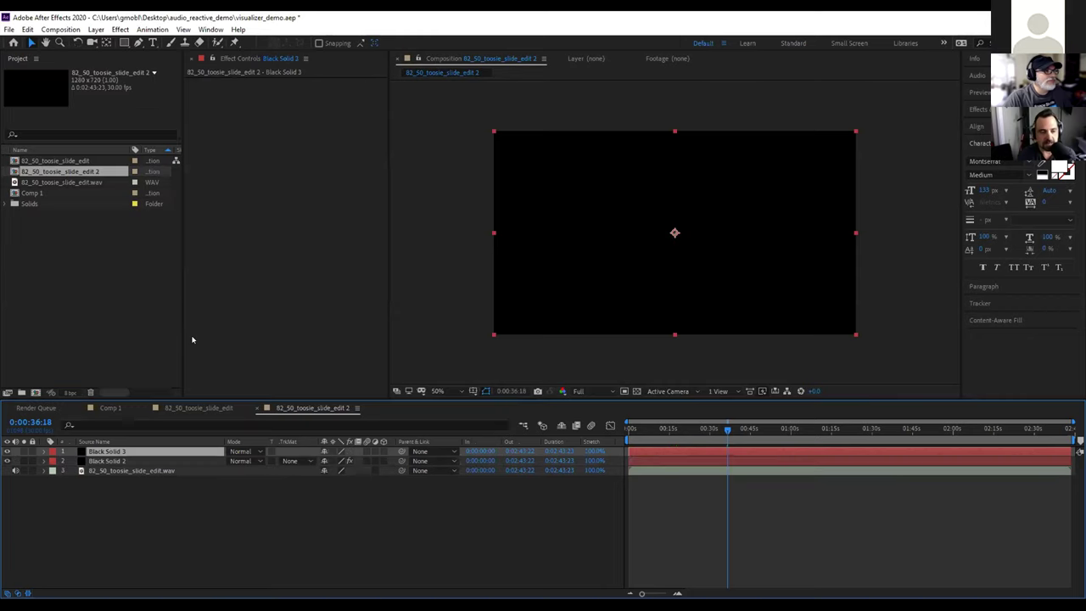
# Draw a circular ellipse mask centred on Black Solid 3 and set the mask mode to None
pyautogui.moveTo(124, 42); pyautogui.dragTo(161, 67)
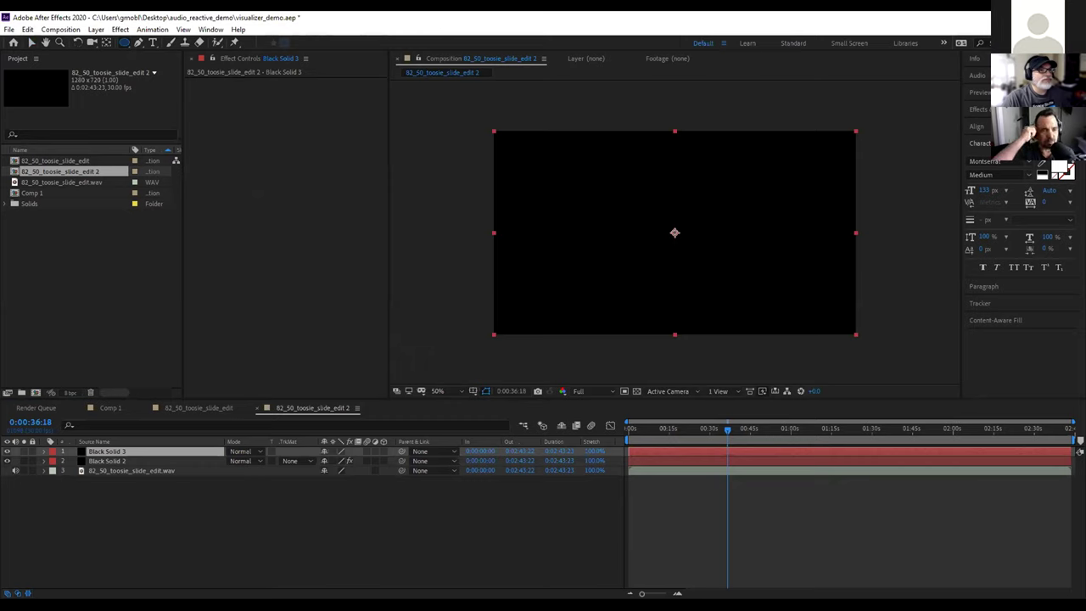
pyautogui.moveTo(675, 231); pyautogui.dragTo(599, 152)
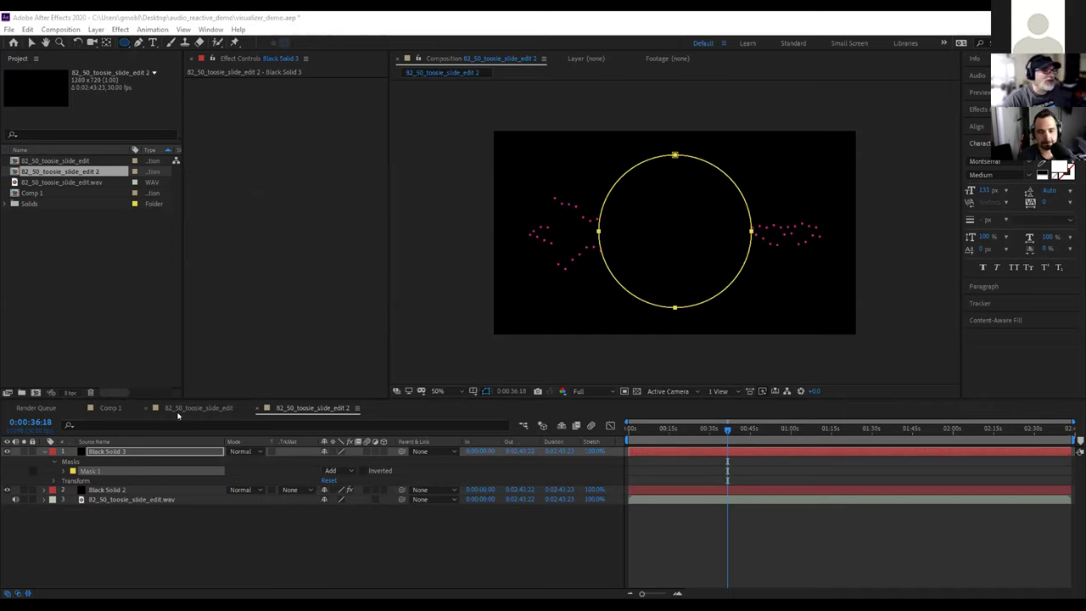
pyautogui.click(65, 471)
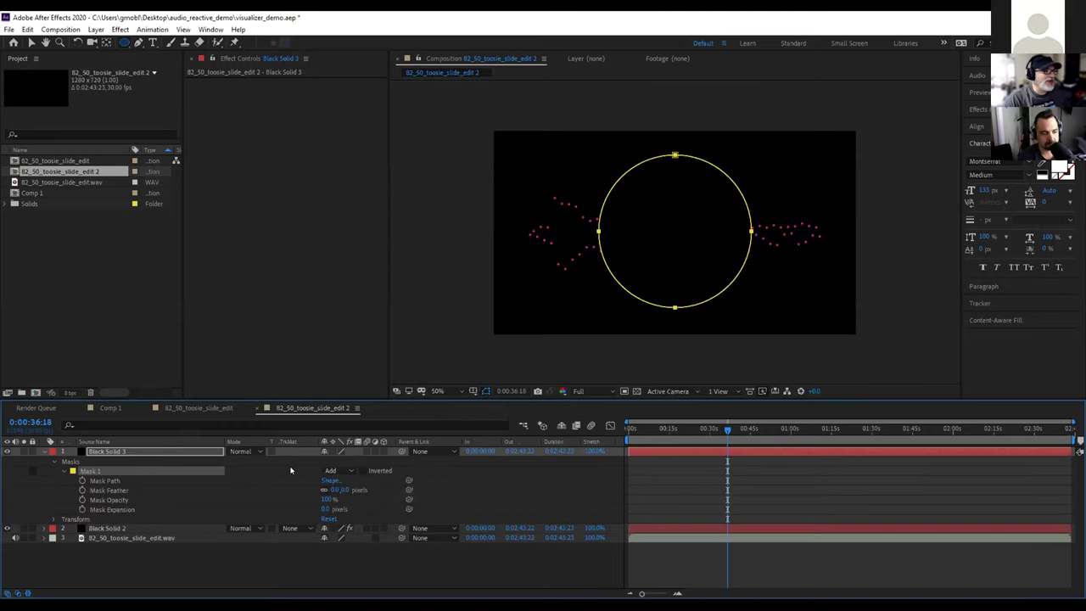
pyautogui.click(332, 471)
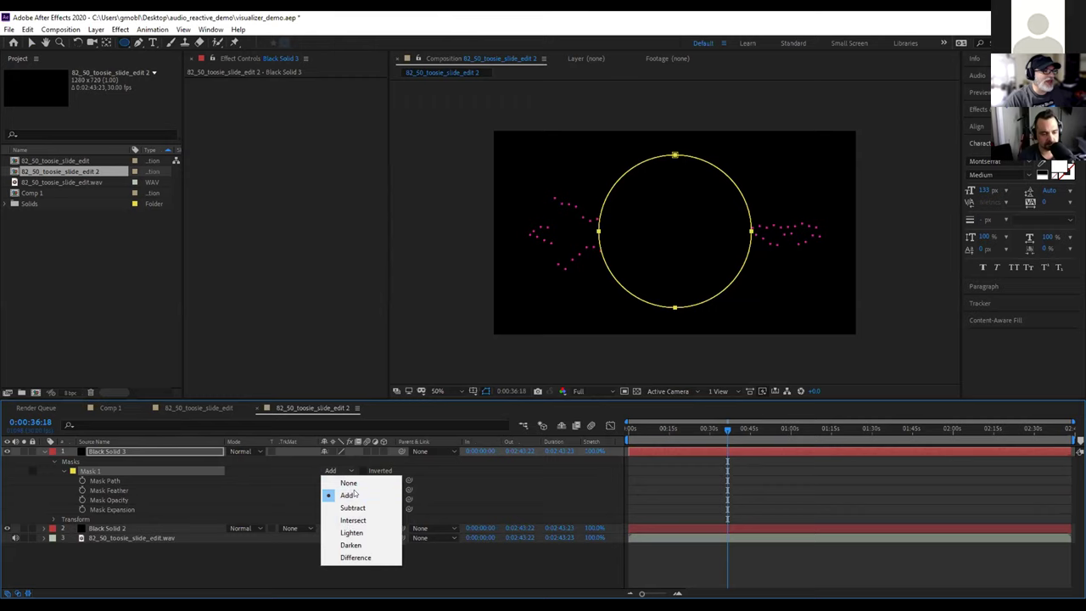
pyautogui.click(347, 483)
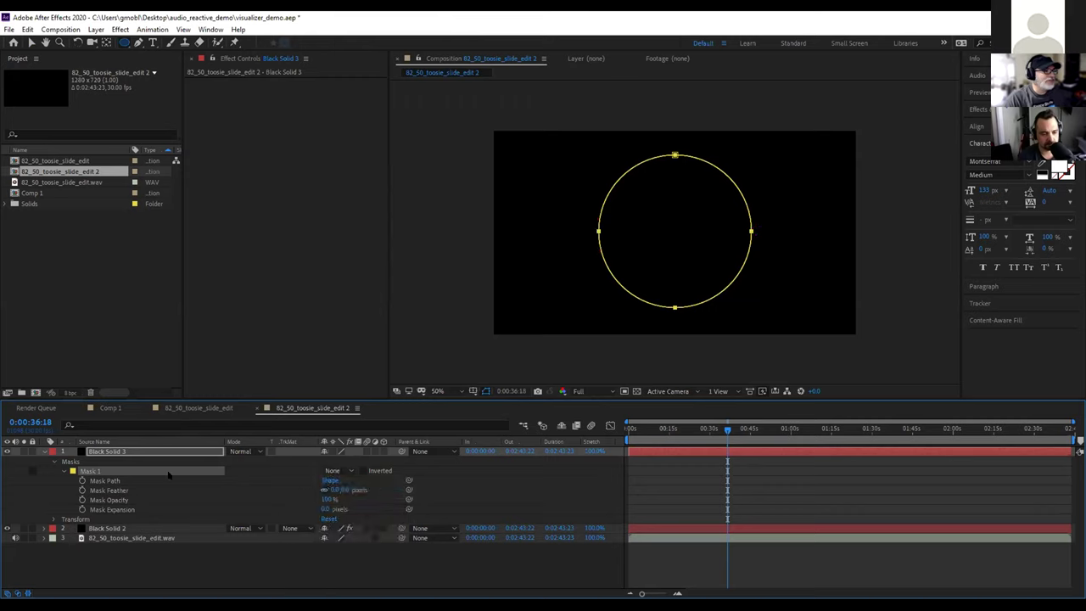
# Copy the Audio Waveform effect from Black Solid 2 and paste it onto Black Solid 3
pyautogui.click(169, 451)
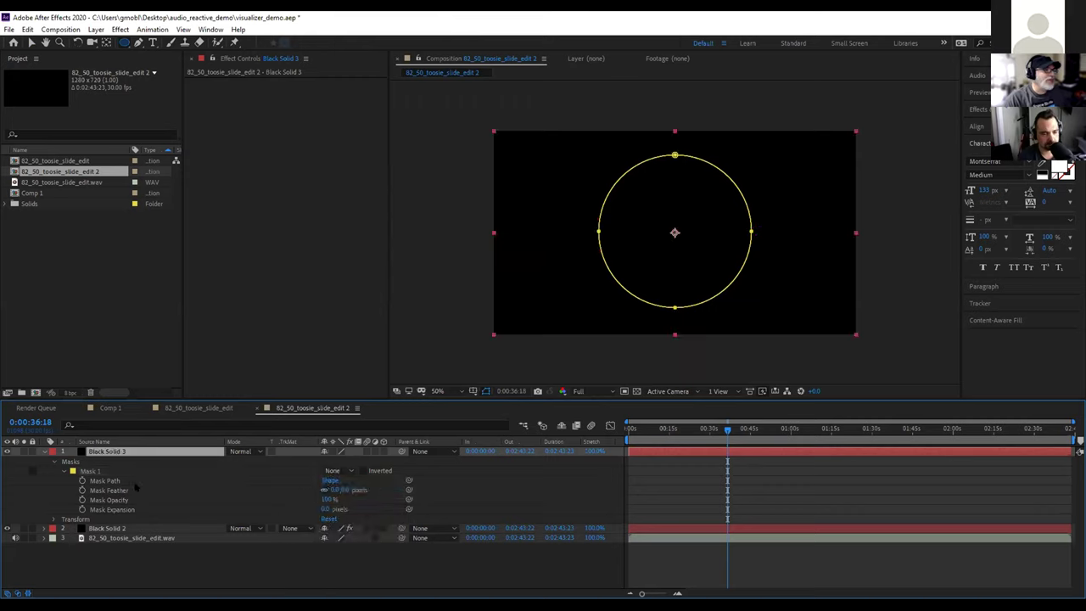
pyautogui.click(106, 528)
pyautogui.click(233, 91)
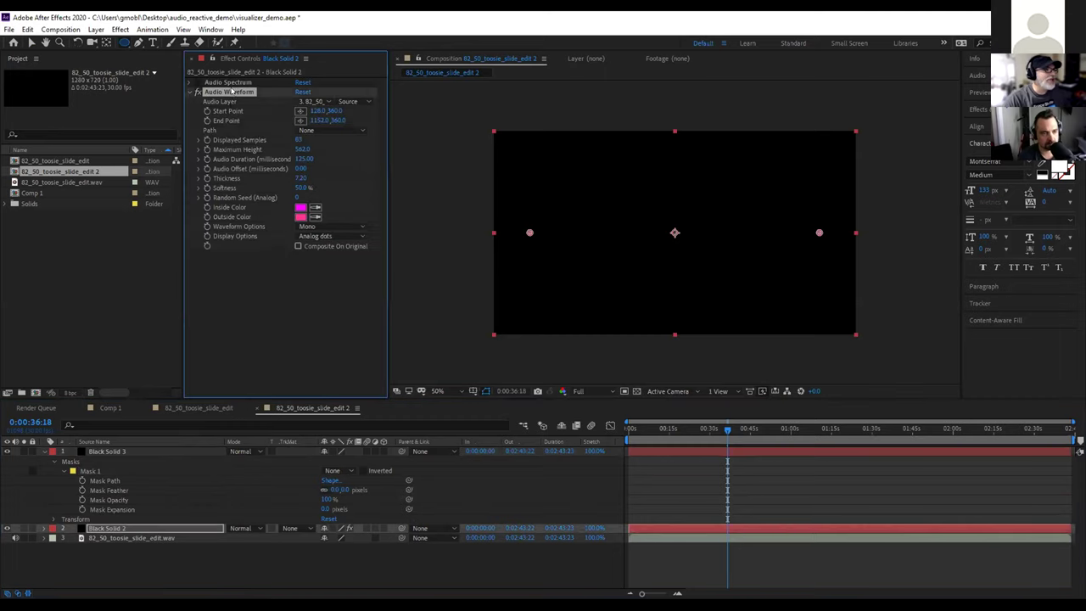
pyautogui.click(115, 452)
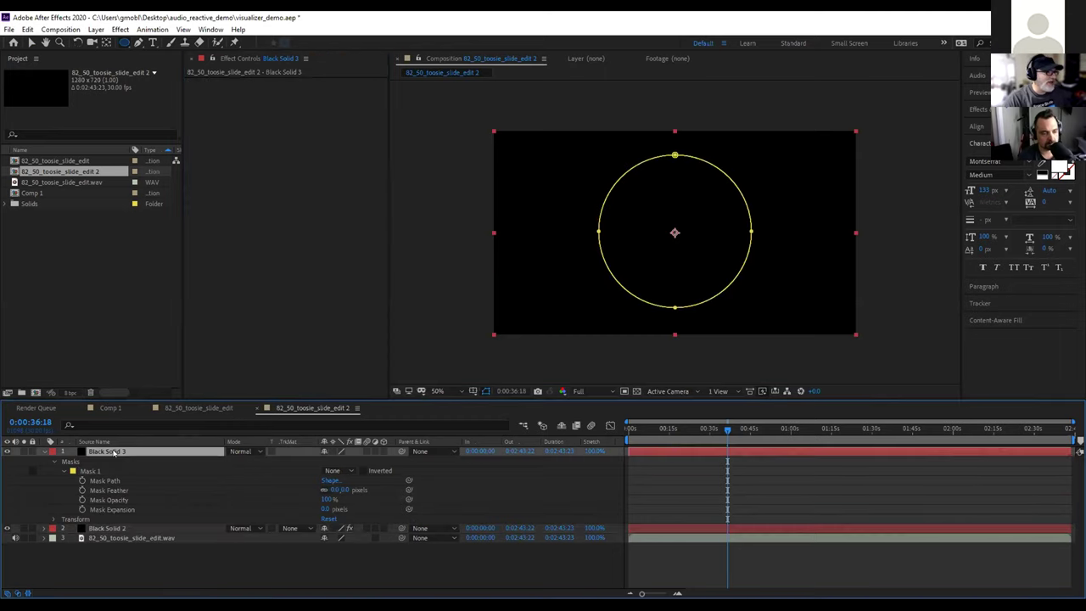
pyautogui.hotkey('ctrl', 'v')
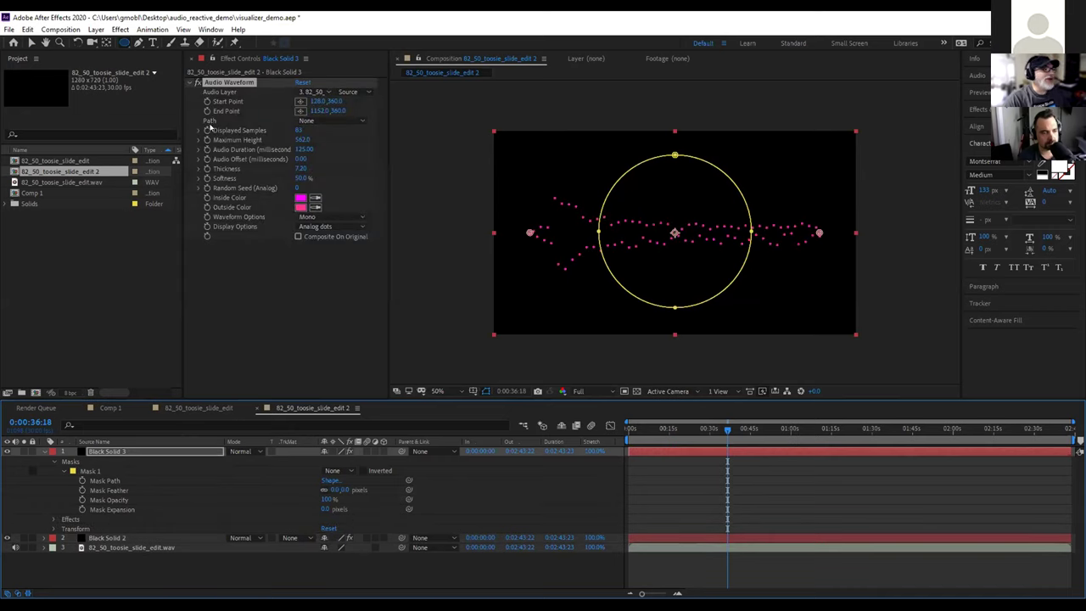
# Set the pasted waveform's path to Mask 1, hide Black Solid 2, and preview the circular waveform
pyautogui.click(330, 121)
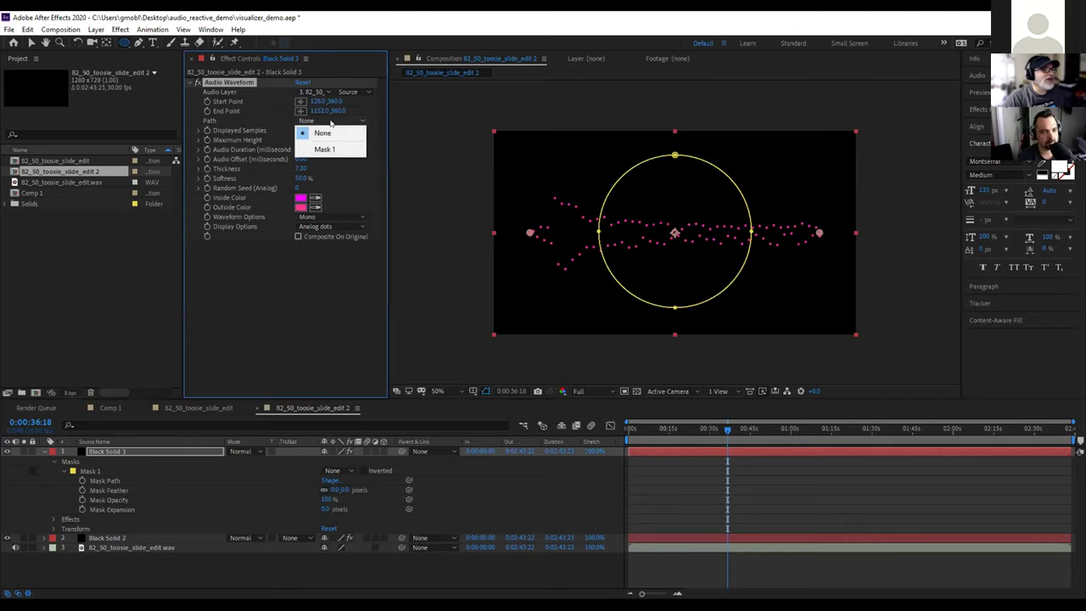
pyautogui.click(330, 150)
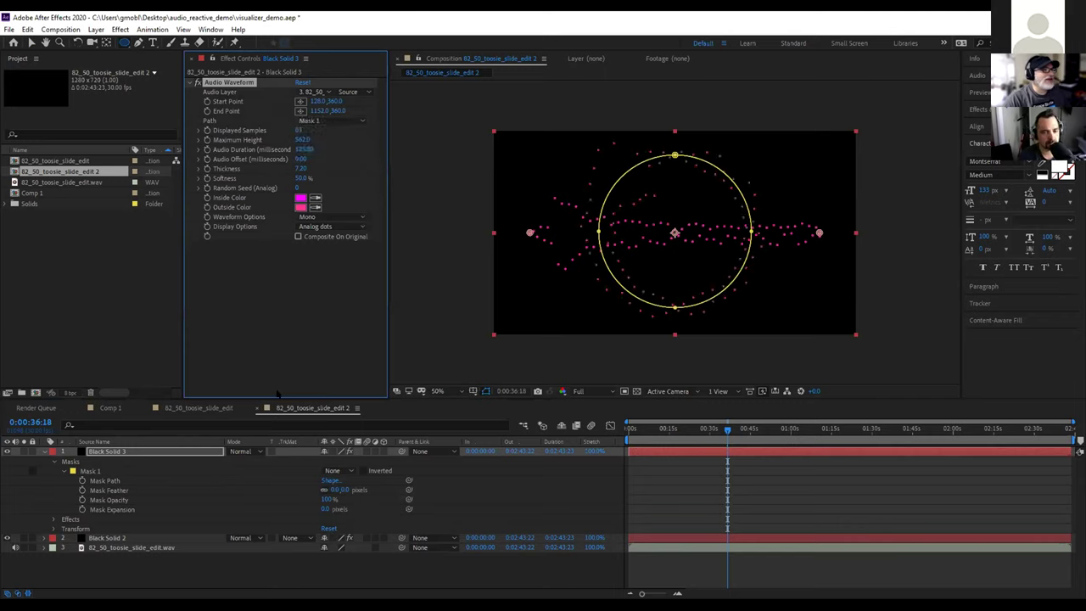
pyautogui.click(764, 445)
pyautogui.press('space')
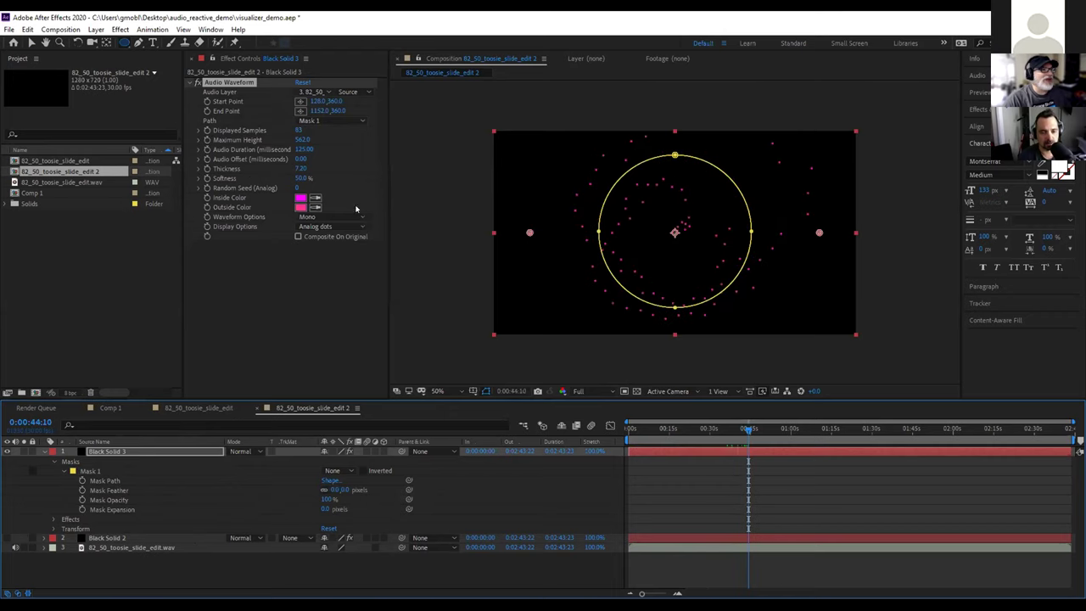
# Set the circular waveform's display option to Digital and scrub the timeline to around 1:03 to check it
pyautogui.click(332, 228)
pyautogui.click(335, 237)
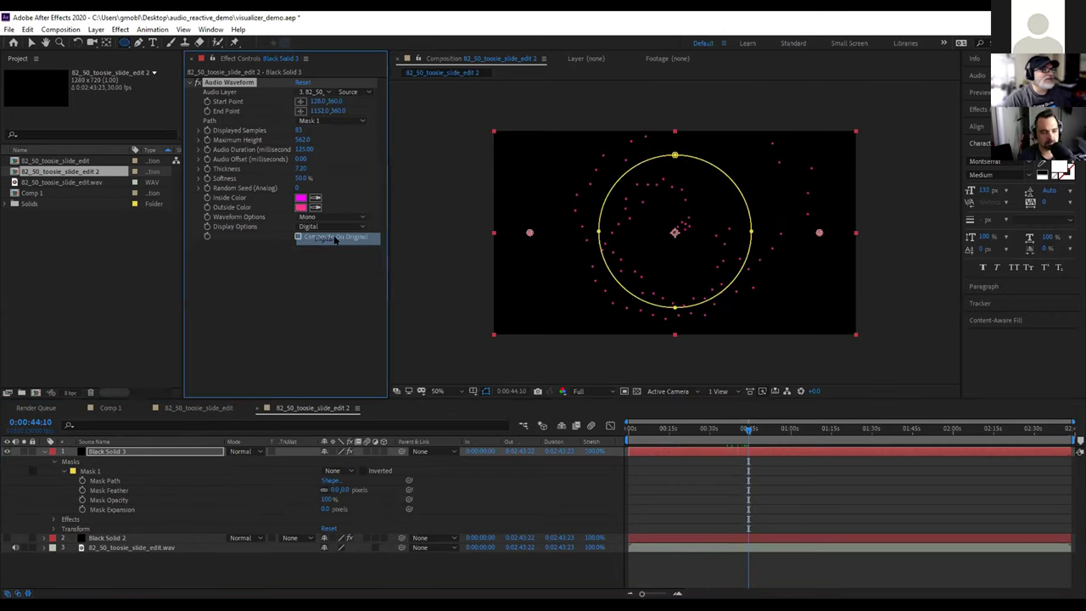
pyautogui.moveTo(780, 430); pyautogui.dragTo(800, 431)
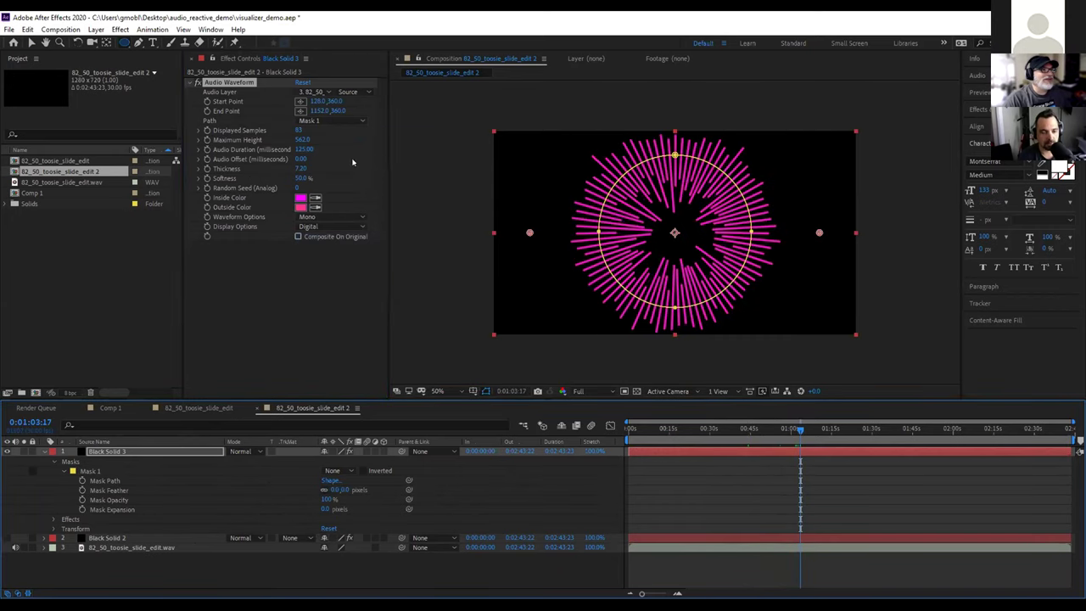
# Set the waveform's displayed samples to 67, thickness to 7.10 and audio duration to 20 ms, then play it from the start
pyautogui.moveTo(298, 130)
pyautogui.mouseDown()
pyautogui.moveTo(260, 130)
pyautogui.moveTo(301, 137)
pyautogui.mouseUp()
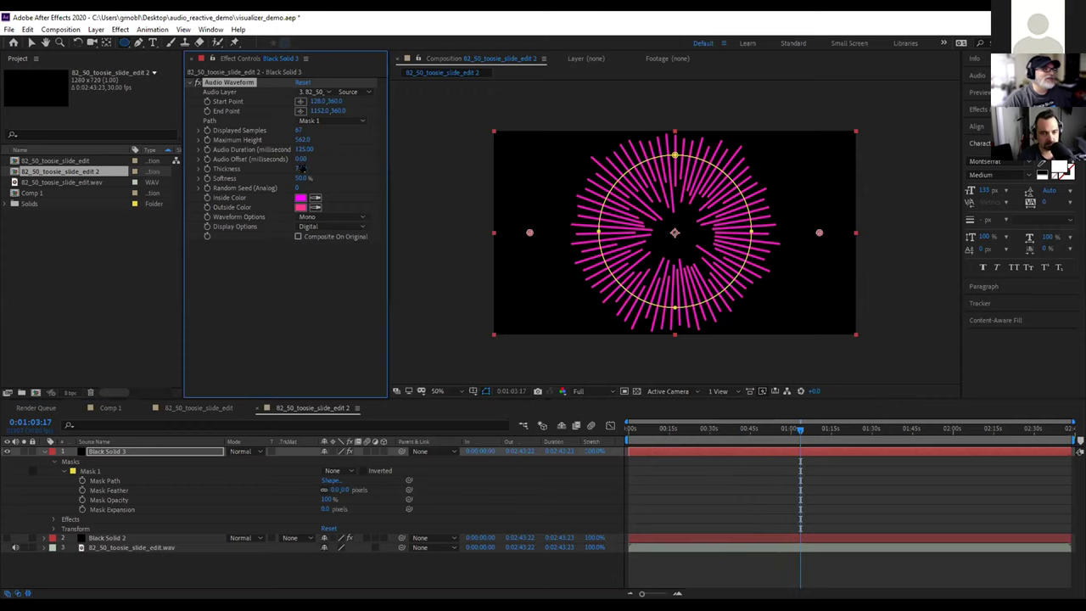
pyautogui.moveTo(301, 168)
pyautogui.mouseDown()
pyautogui.moveTo(287, 168)
pyautogui.moveTo(318, 168)
pyautogui.moveTo(293, 149)
pyautogui.mouseUp()
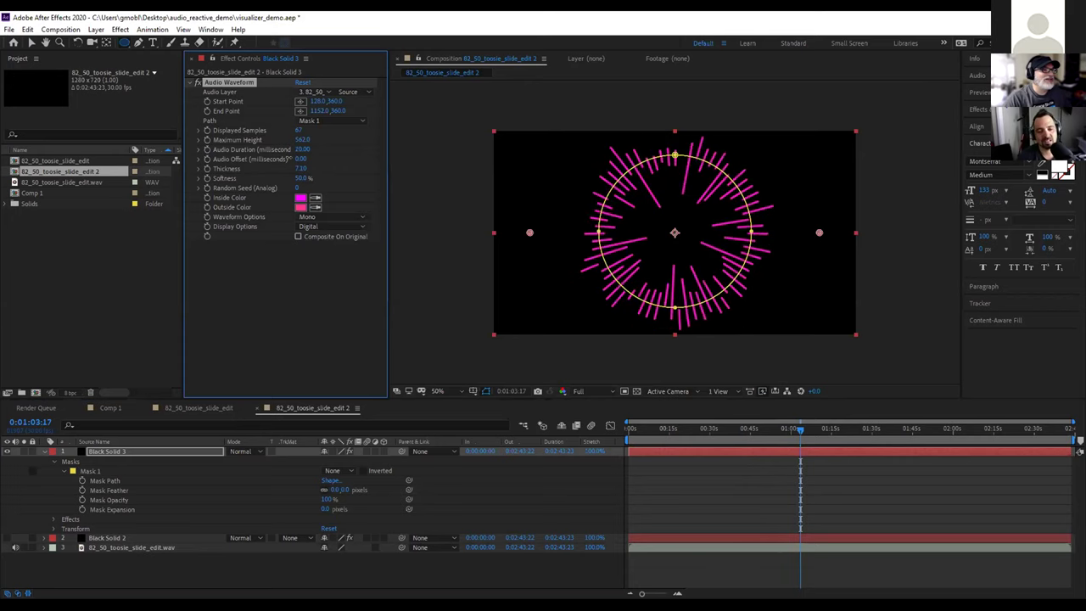
pyautogui.click(628, 428)
pyautogui.press('space')
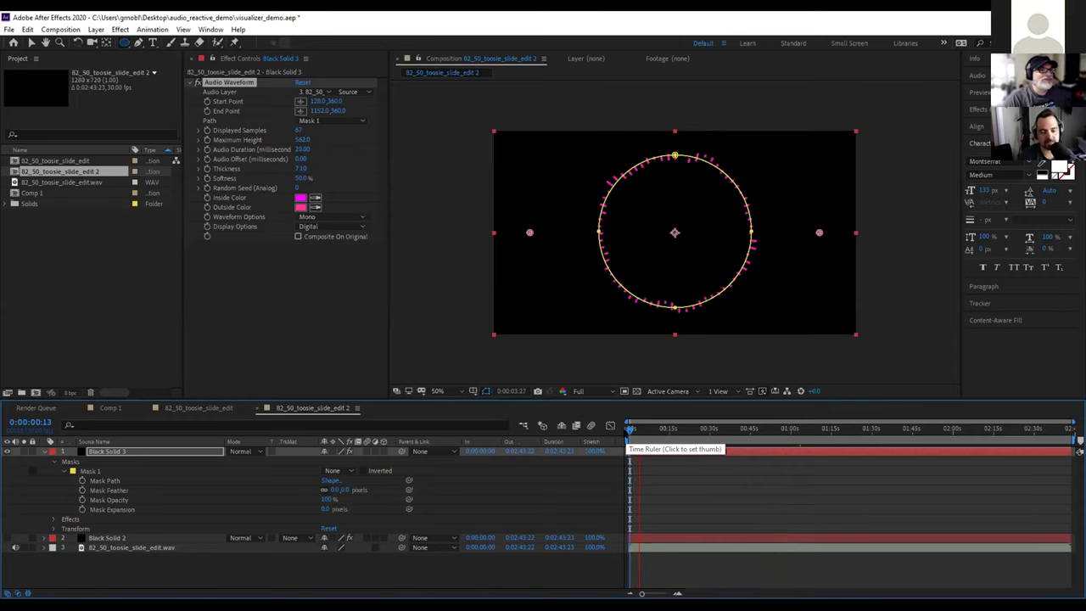
pyautogui.click(642, 430)
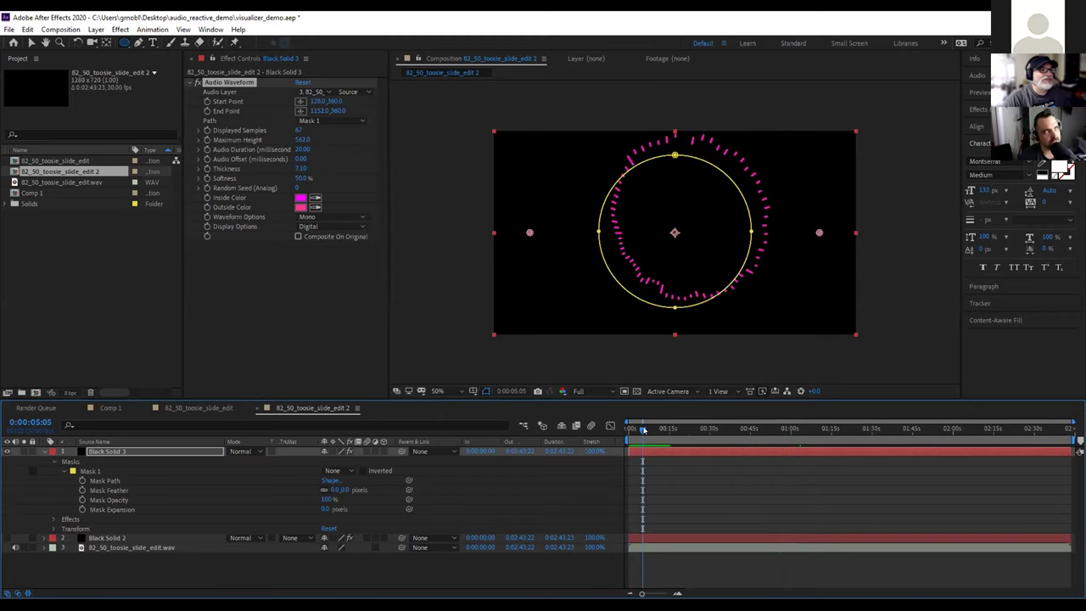
pyautogui.moveTo(648, 431); pyautogui.dragTo(663, 430)
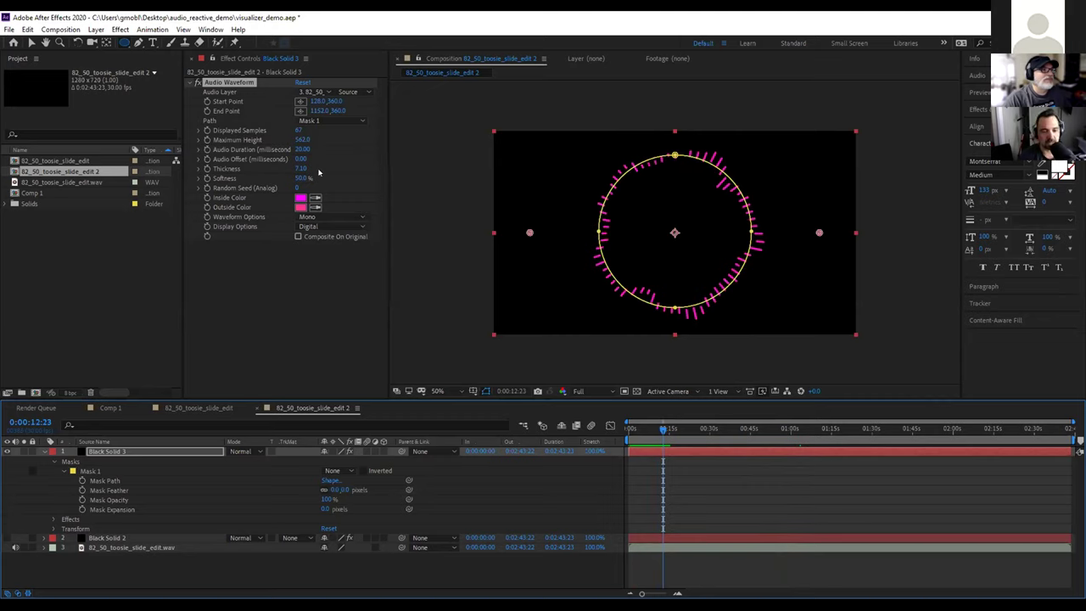
# Try several thickness values on the circular waveform, ending at 41.60, and set its softness to 0%
pyautogui.moveTo(303, 168); pyautogui.dragTo(437, 151)
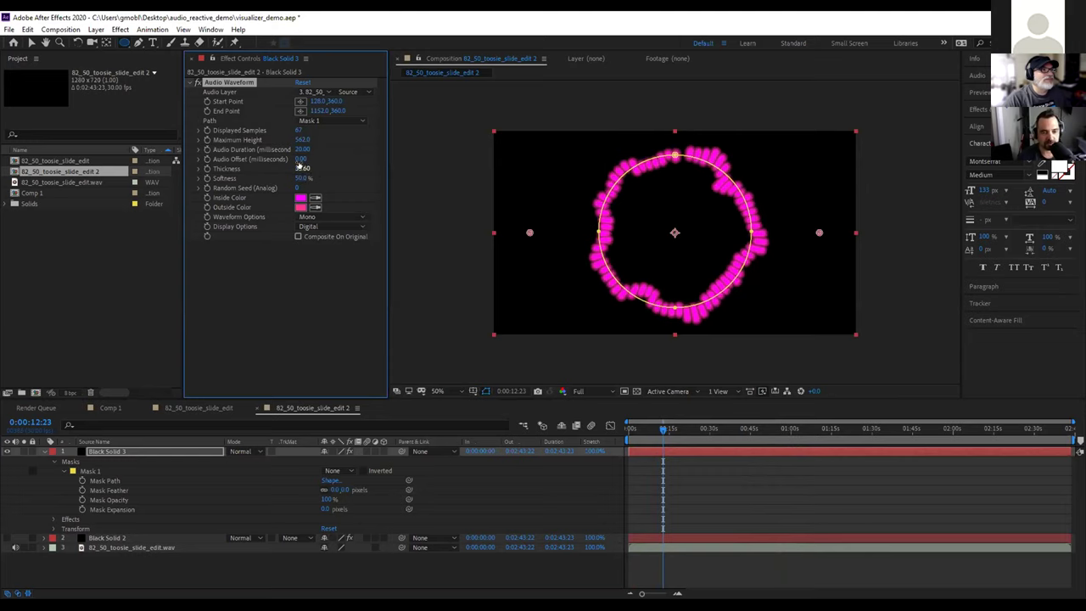
pyautogui.click(299, 167)
pyautogui.write('4')
pyautogui.press('Return')
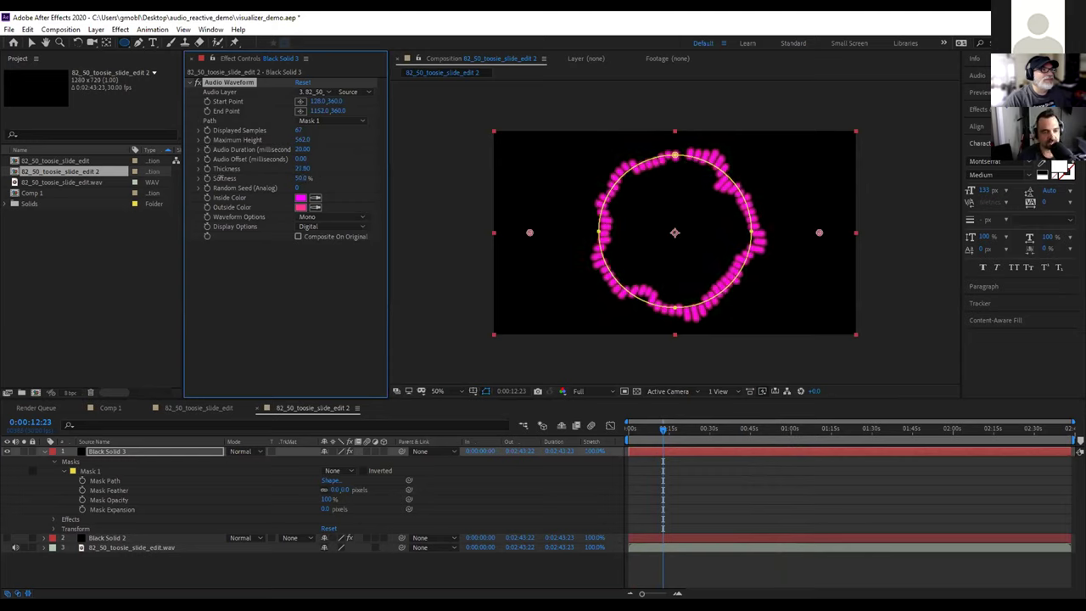
pyautogui.moveTo(301, 168); pyautogui.dragTo(421, 150)
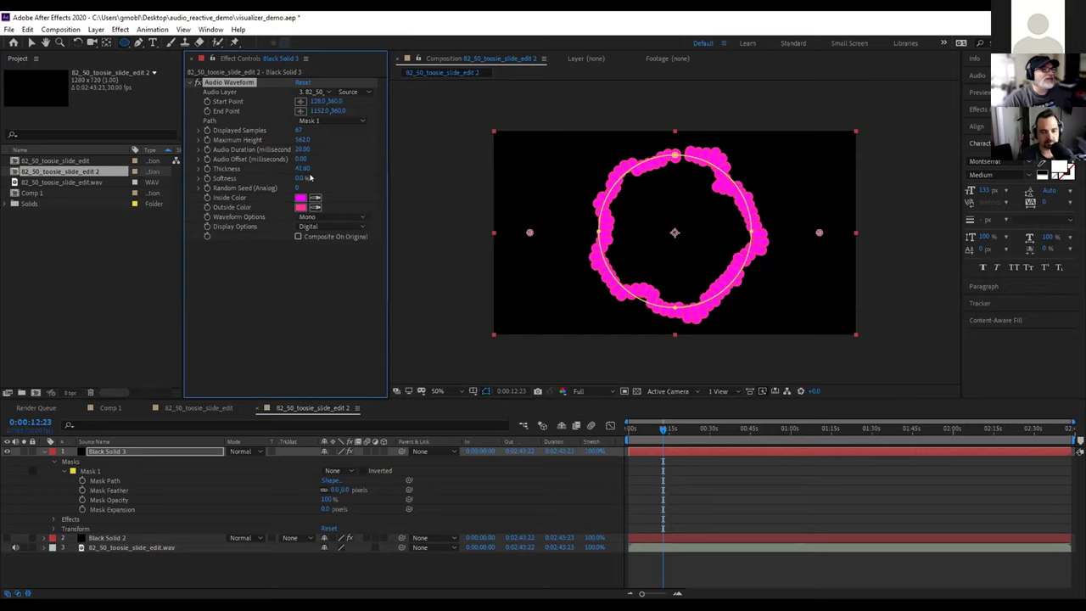
# Set the waveform's displayed samples to 21 and thickness to 85.70, and play the result from the start
pyautogui.moveTo(298, 131); pyautogui.dragTo(277, 134)
pyautogui.moveTo(302, 169); pyautogui.dragTo(531, 142)
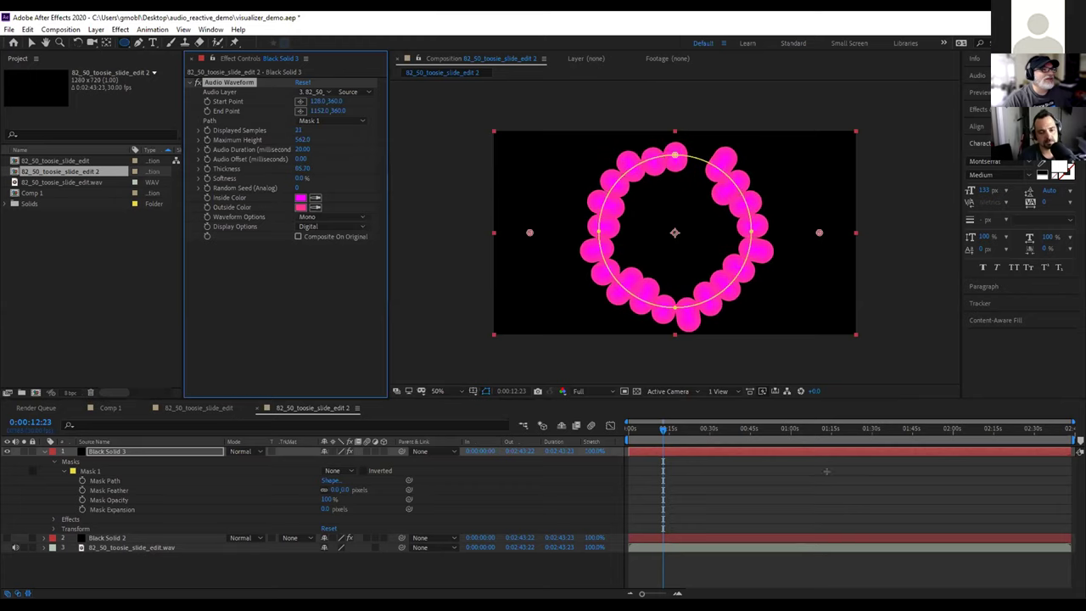
pyautogui.click(629, 429)
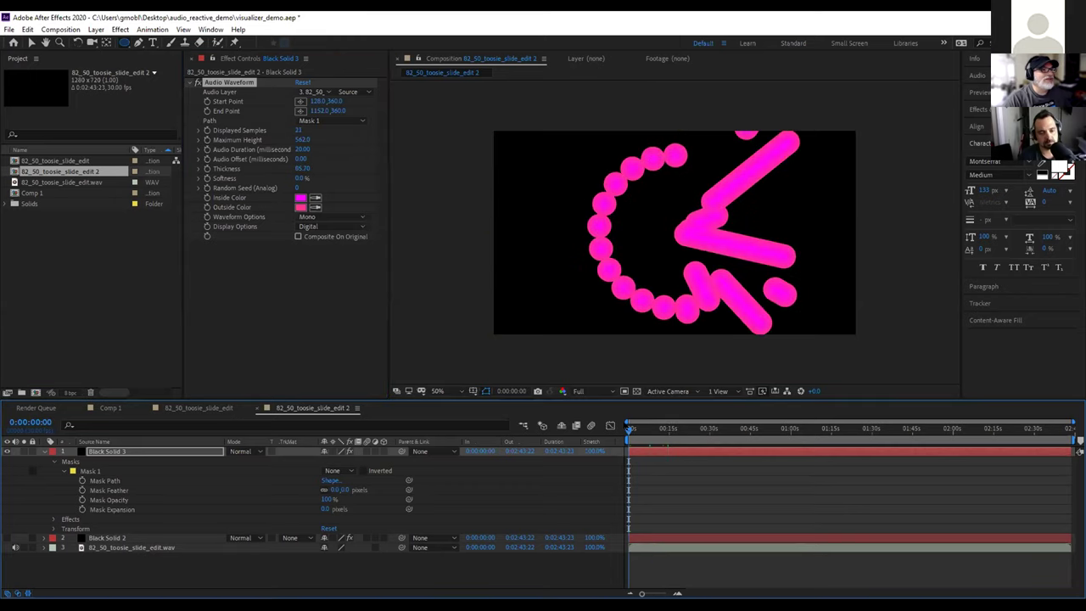
pyautogui.press('space')
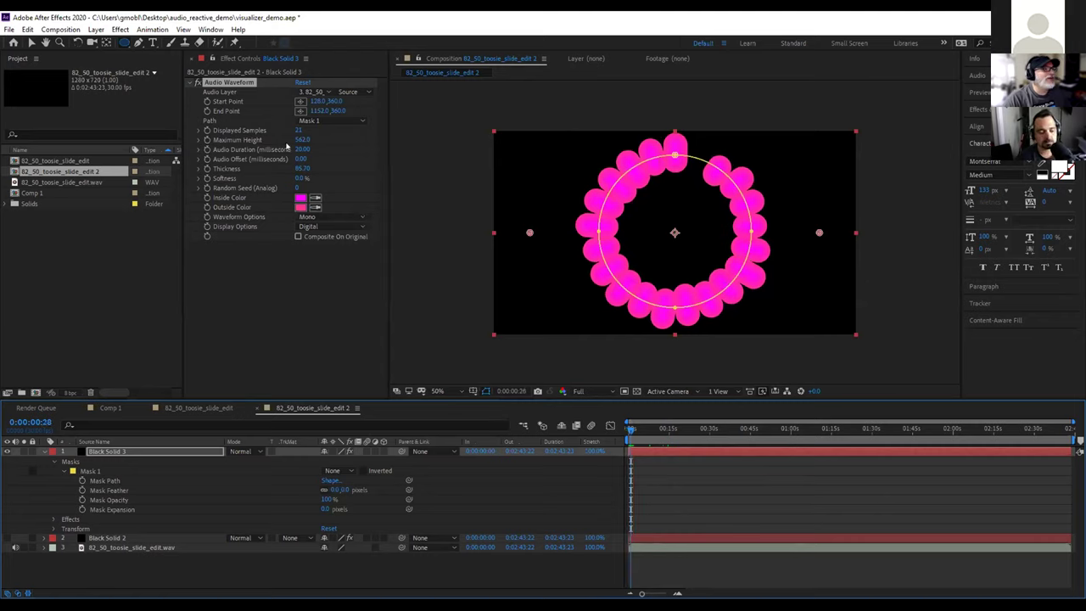
# Set the circular waveform to Analog lines with 35 displayed samples, maximum height 1286 and thickness 17.90, and play it from a few seconds in
pyautogui.click(330, 227)
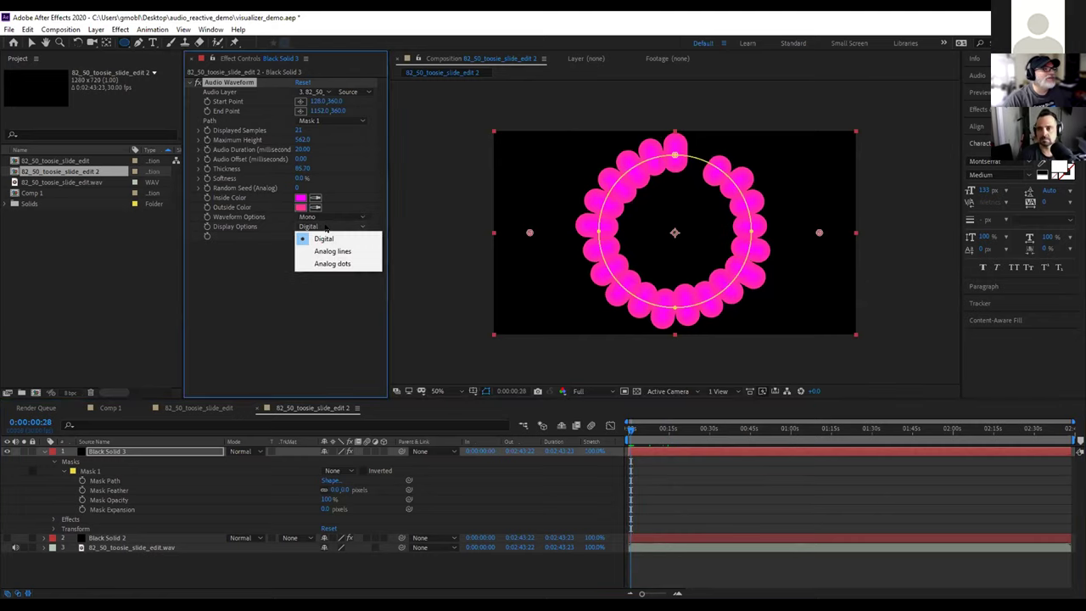
pyautogui.click(323, 251)
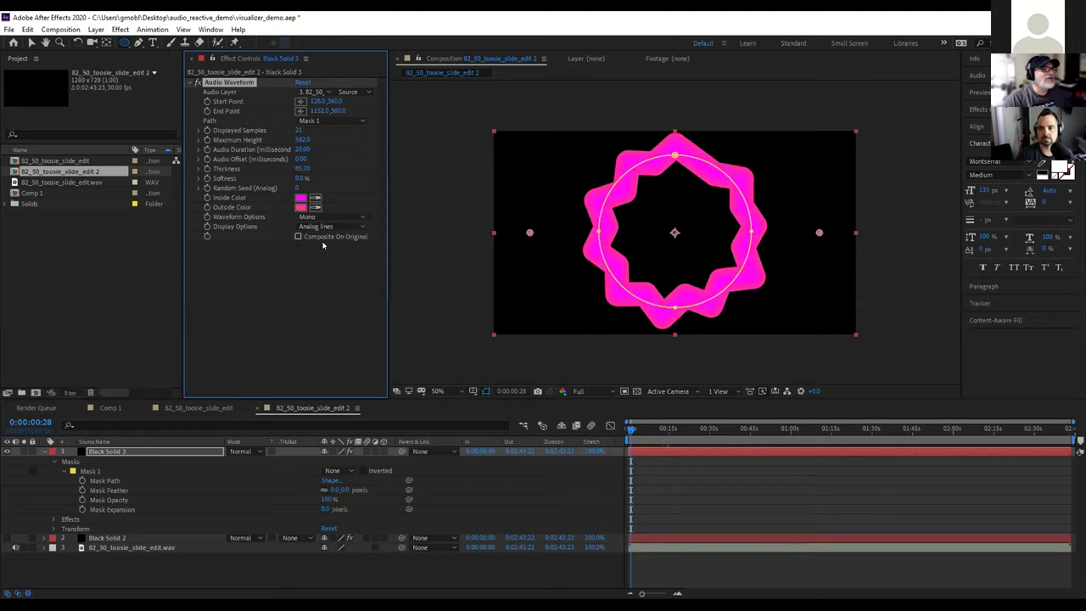
pyautogui.moveTo(297, 130)
pyautogui.mouseDown()
pyautogui.moveTo(283, 130)
pyautogui.moveTo(441, 166)
pyautogui.moveTo(306, 168)
pyautogui.moveTo(326, 168)
pyautogui.mouseUp()
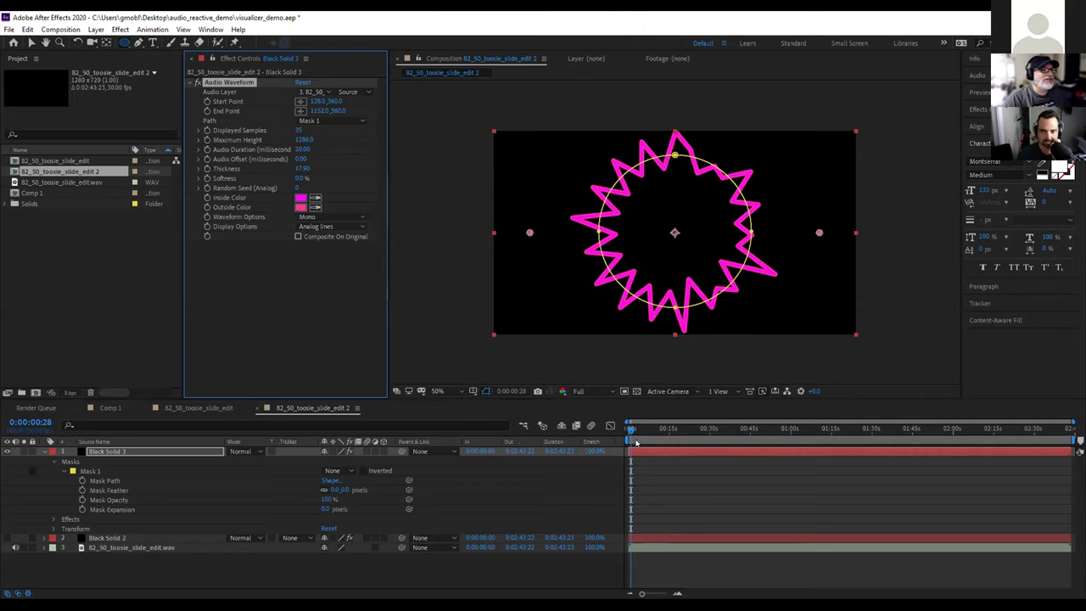
pyautogui.moveTo(641, 432); pyautogui.dragTo(659, 435)
pyautogui.press('space')
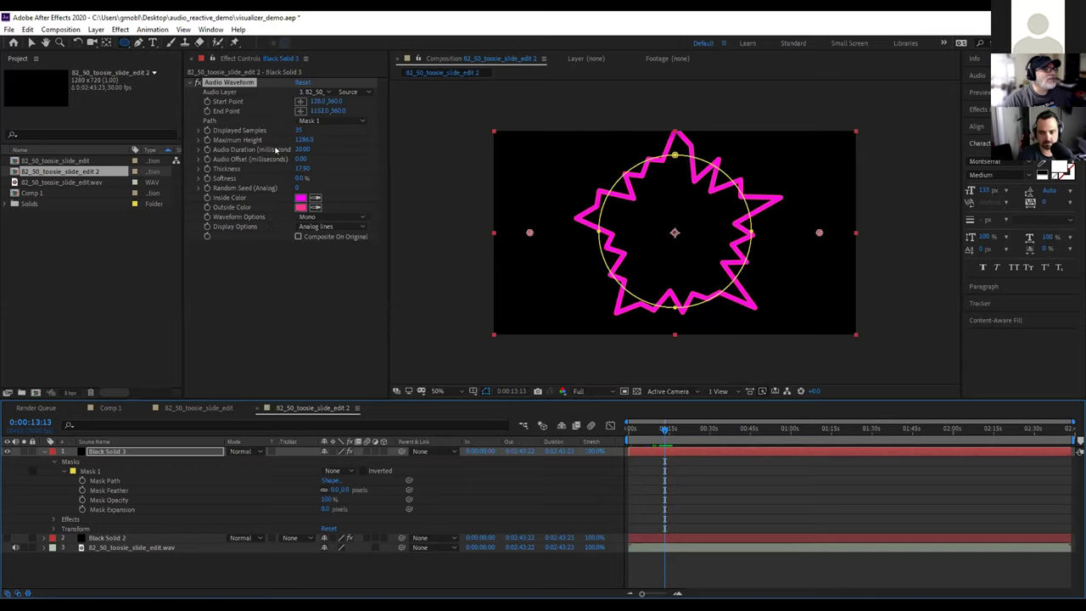
# Try 276 displayed samples with a maximum height of 328 on the circular waveform, checking the frame around 0:05
pyautogui.moveTo(297, 130)
pyautogui.mouseDown()
pyautogui.moveTo(275, 131)
pyautogui.moveTo(310, 133)
pyautogui.mouseUp()
pyautogui.moveTo(299, 130); pyautogui.dragTo(450, 179)
pyautogui.moveTo(640, 430); pyautogui.dragTo(642, 431)
pyautogui.moveTo(302, 142); pyautogui.dragTo(250, 142)
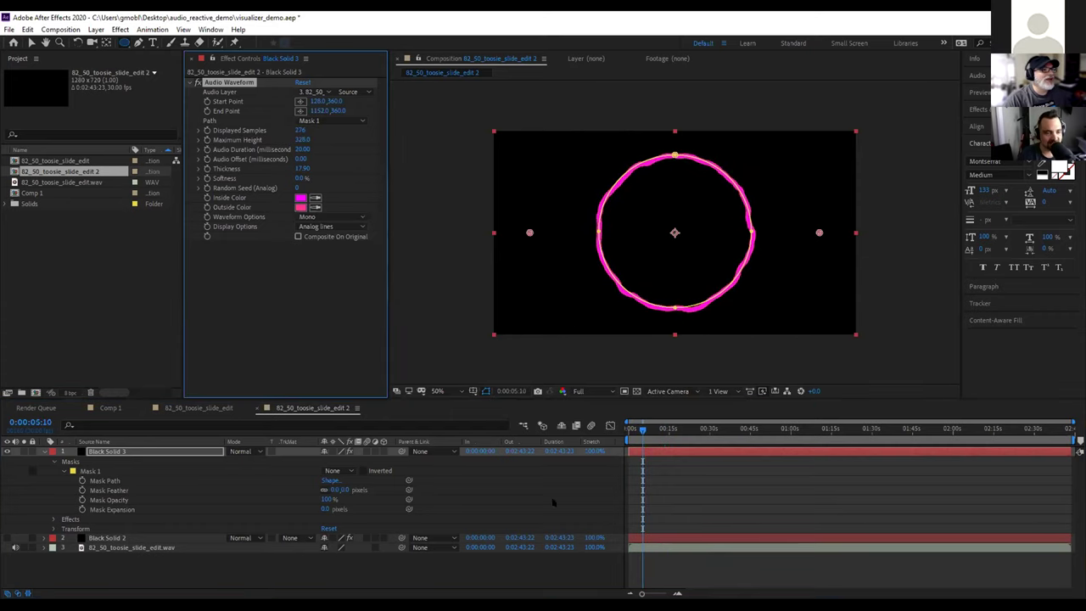
# Set the waveform's displayed samples to 63, maximum height to 1 and audio duration to 20 ms, checking the frame around 0:16
pyautogui.moveTo(661, 433); pyautogui.dragTo(672, 431)
pyautogui.click(299, 131)
pyautogui.write('77')
pyautogui.press('Return')
pyautogui.moveTo(298, 131); pyautogui.dragTo(273, 161)
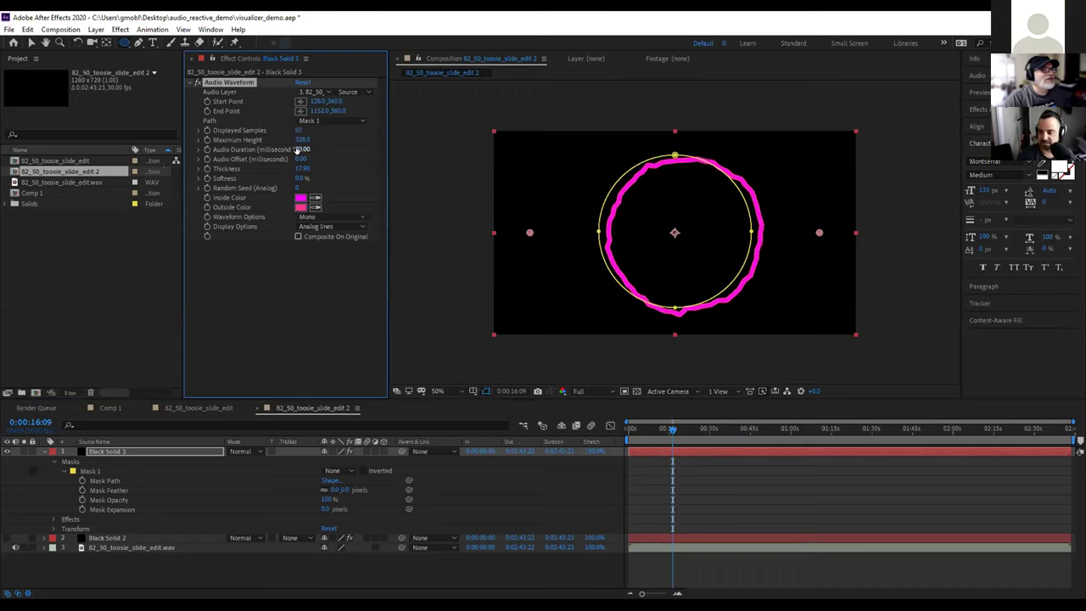
pyautogui.click(302, 149)
pyautogui.write('20')
pyautogui.press('Return')
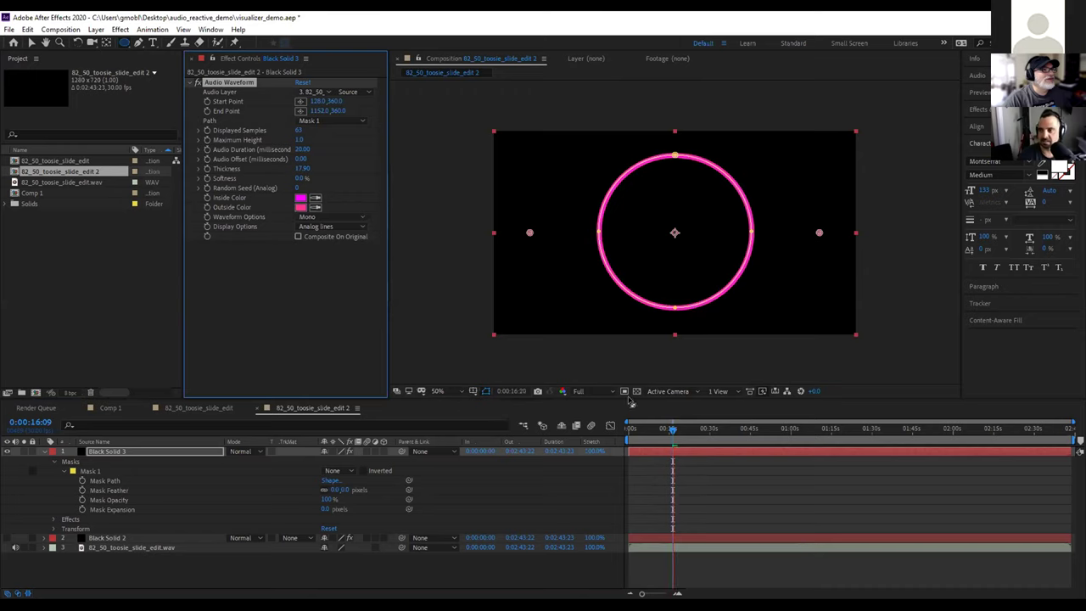
# Set the circular waveform's maximum height to 547 and play it from near the start of the timeline
pyautogui.moveTo(663, 427); pyautogui.dragTo(620, 434)
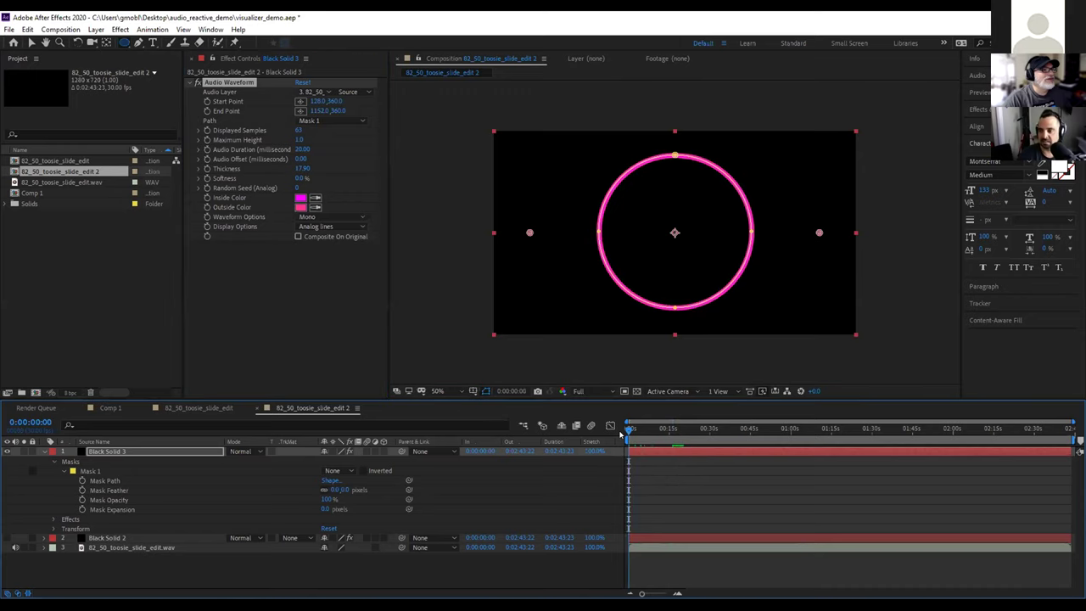
pyautogui.write('500')
pyautogui.press('Return')
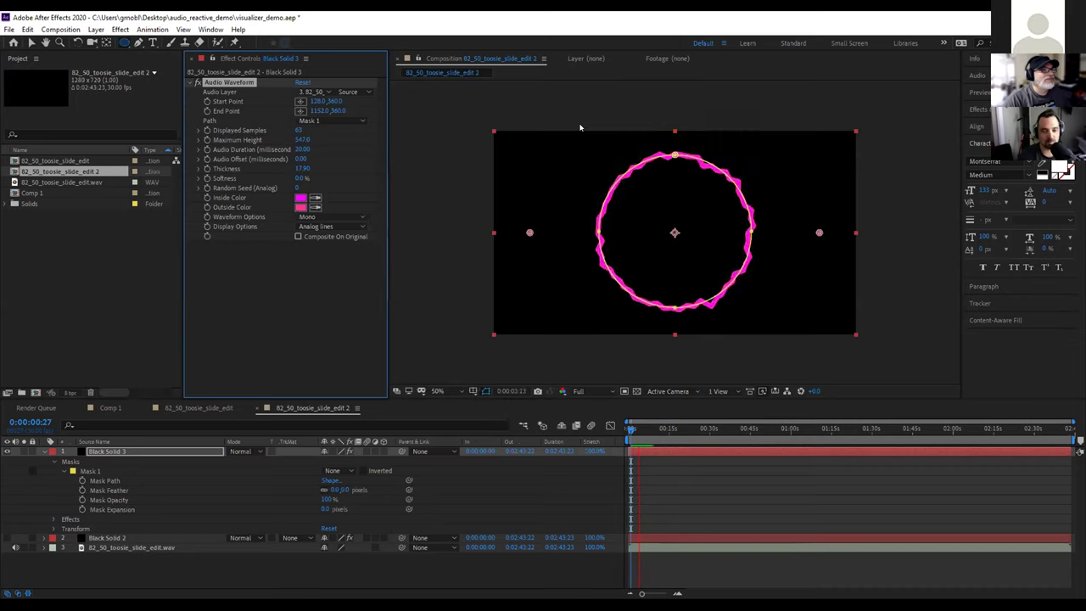
pyautogui.press('space')
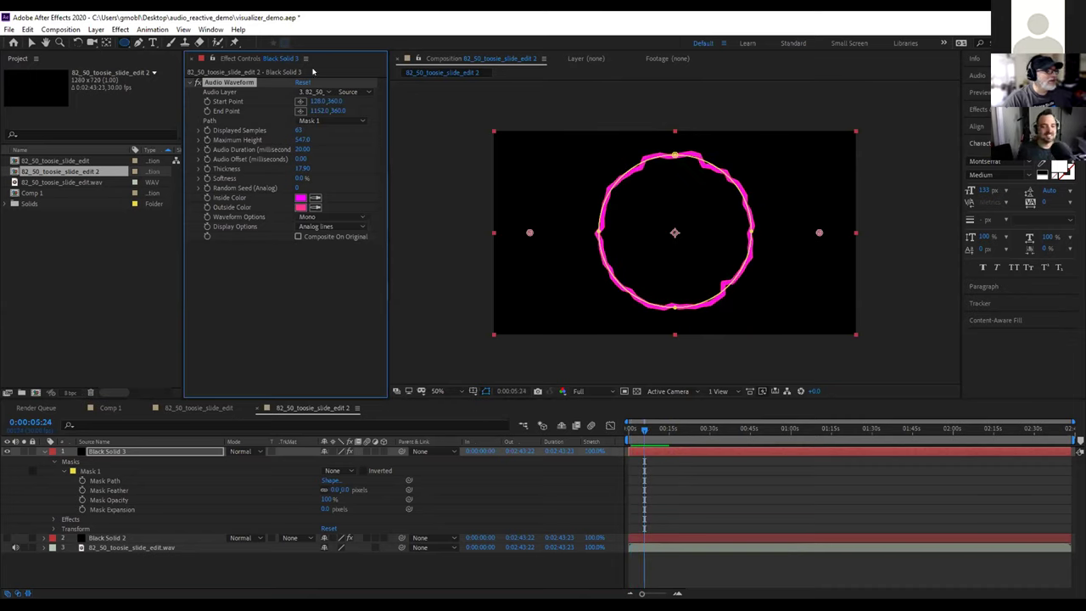
# Draw a second, larger circular mask concentric with the first on the waveform solid and set its mask mode to None
pyautogui.click(124, 42)
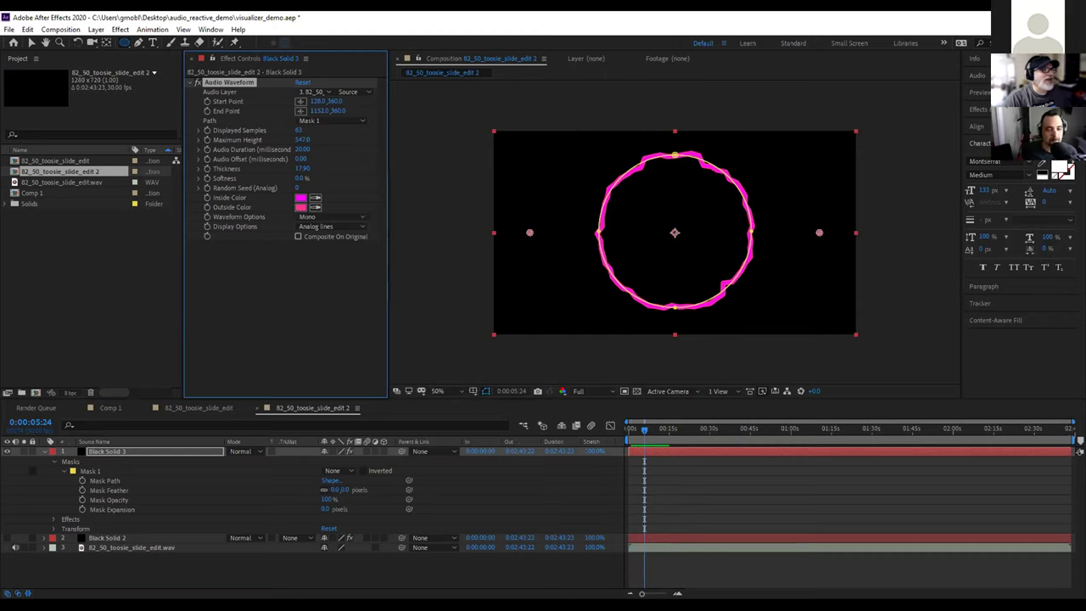
pyautogui.moveTo(674, 232); pyautogui.dragTo(570, 167)
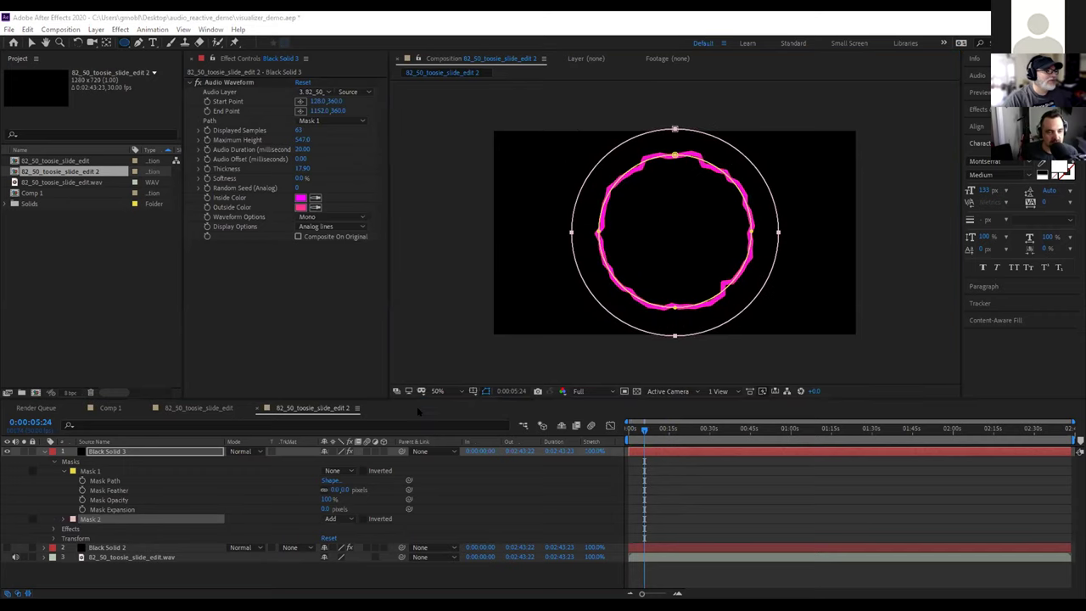
pyautogui.click(60, 519)
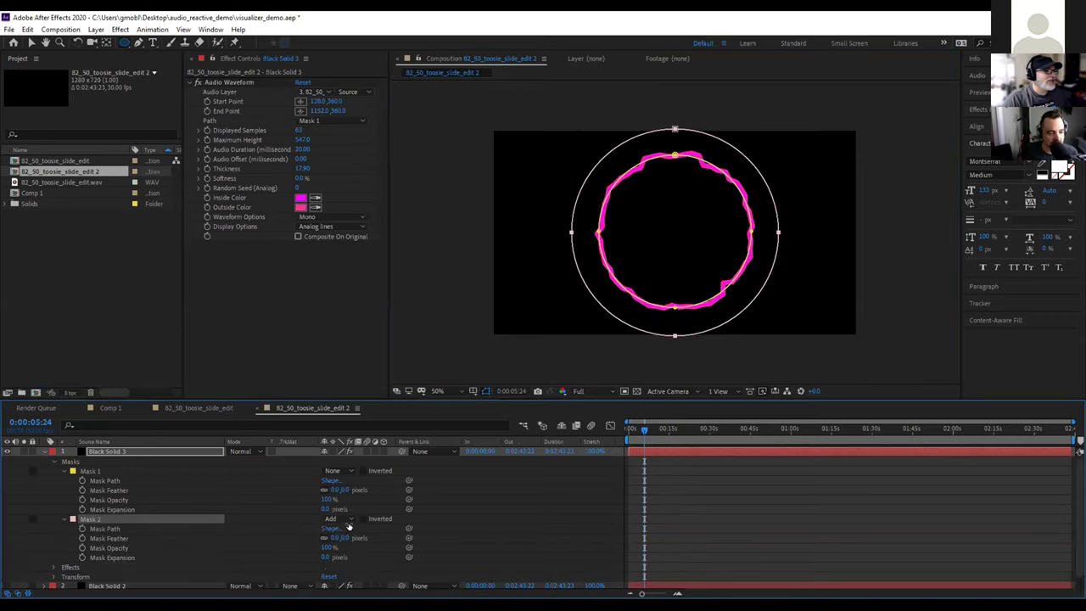
pyautogui.click(335, 519)
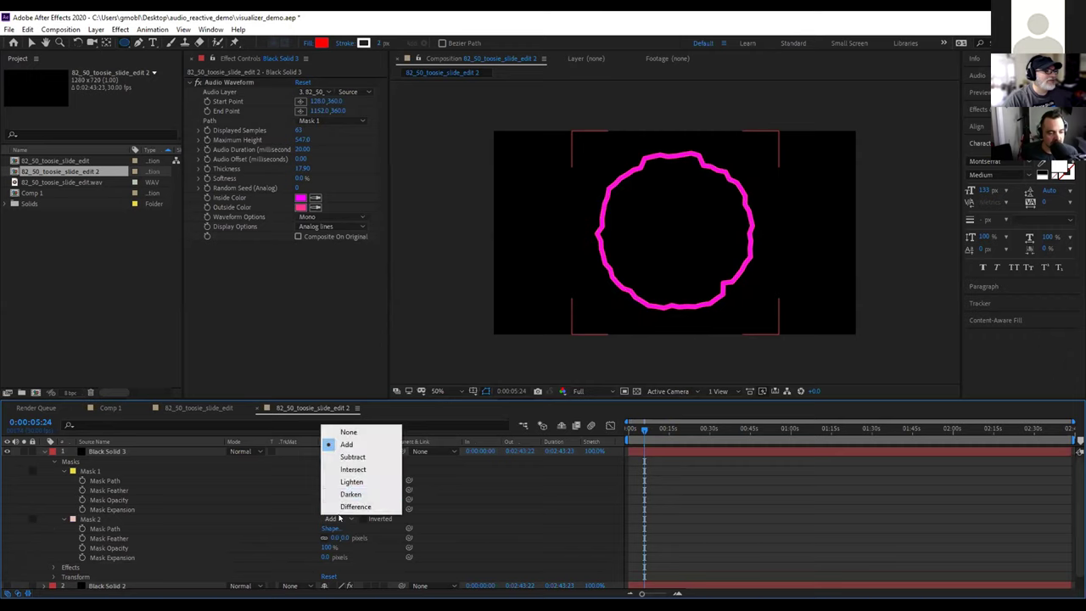
pyautogui.click(348, 432)
# Try Mask 2 as the Audio Waveform's path and return the path to Mask 1
pyautogui.click(348, 92)
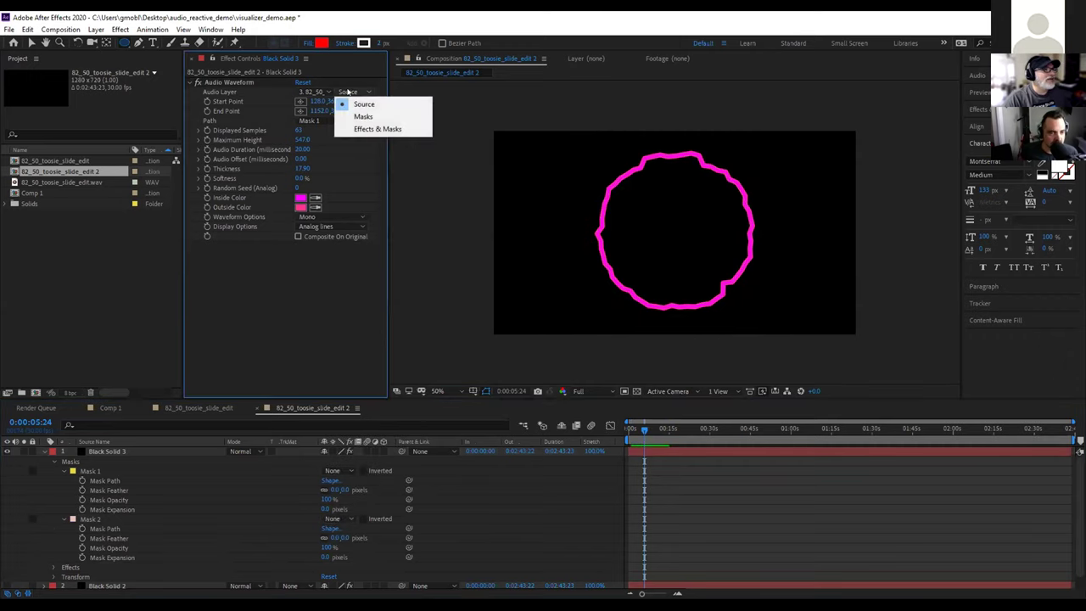
pyautogui.click(318, 119)
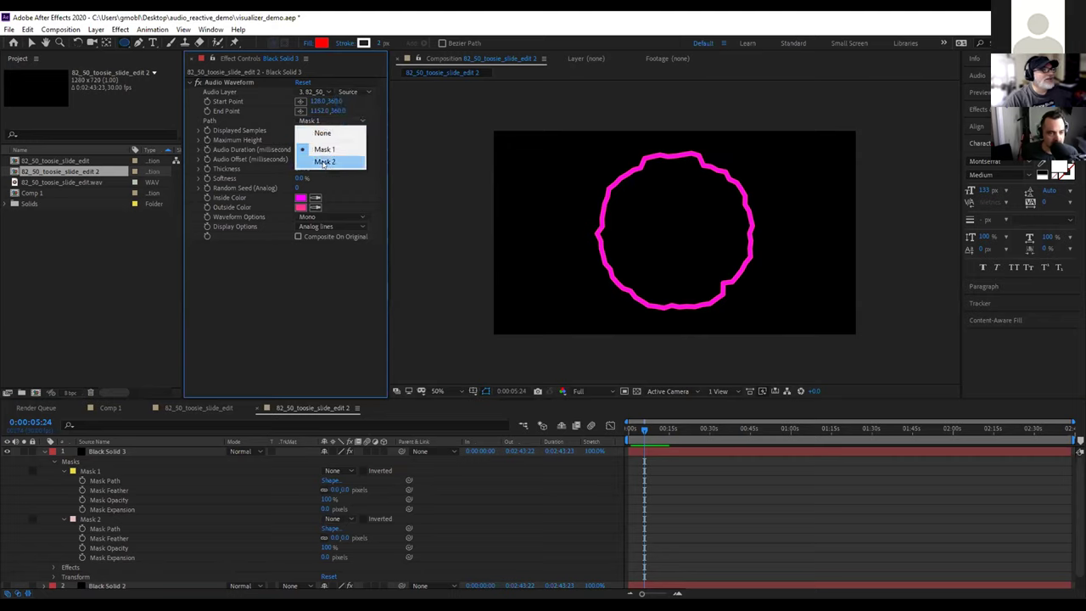
pyautogui.click(323, 161)
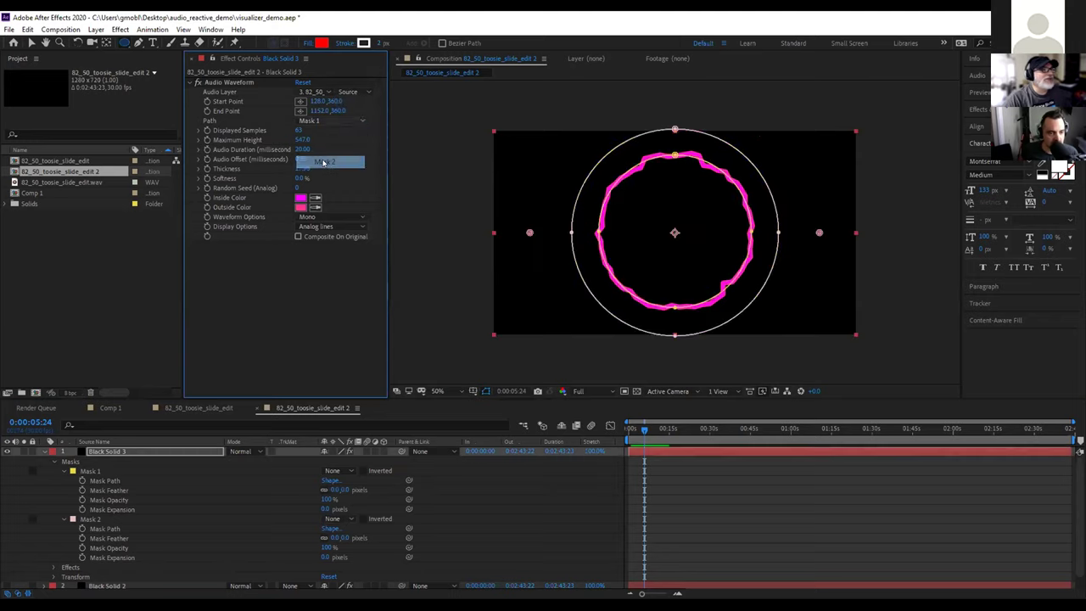
pyautogui.click(327, 121)
pyautogui.click(325, 146)
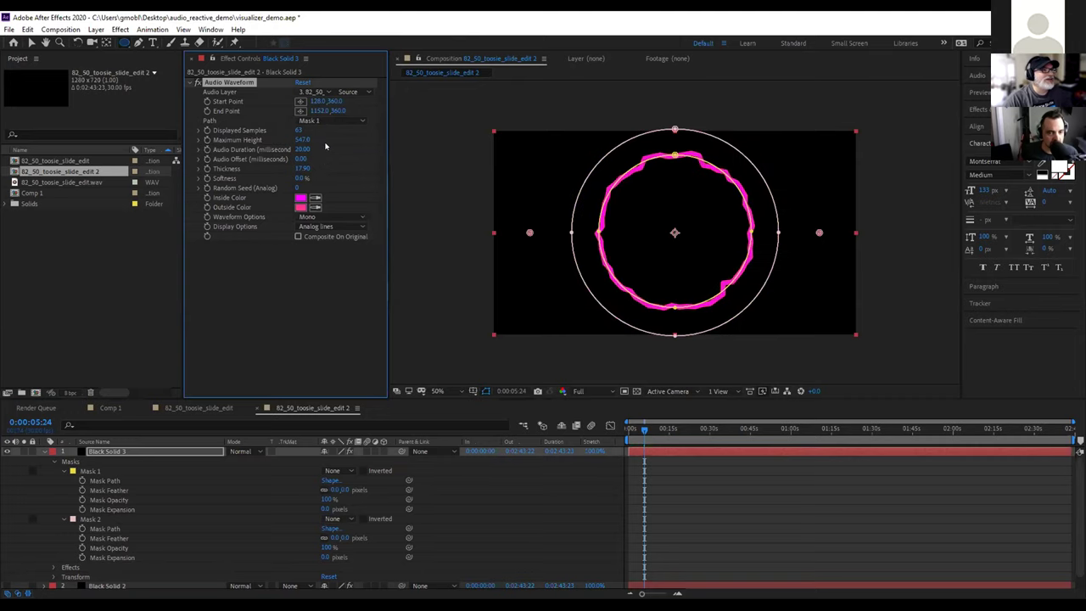
# Duplicate the circular waveform's solid layer and set the copy's Audio Waveform path to Mask 2
pyautogui.click(47, 452)
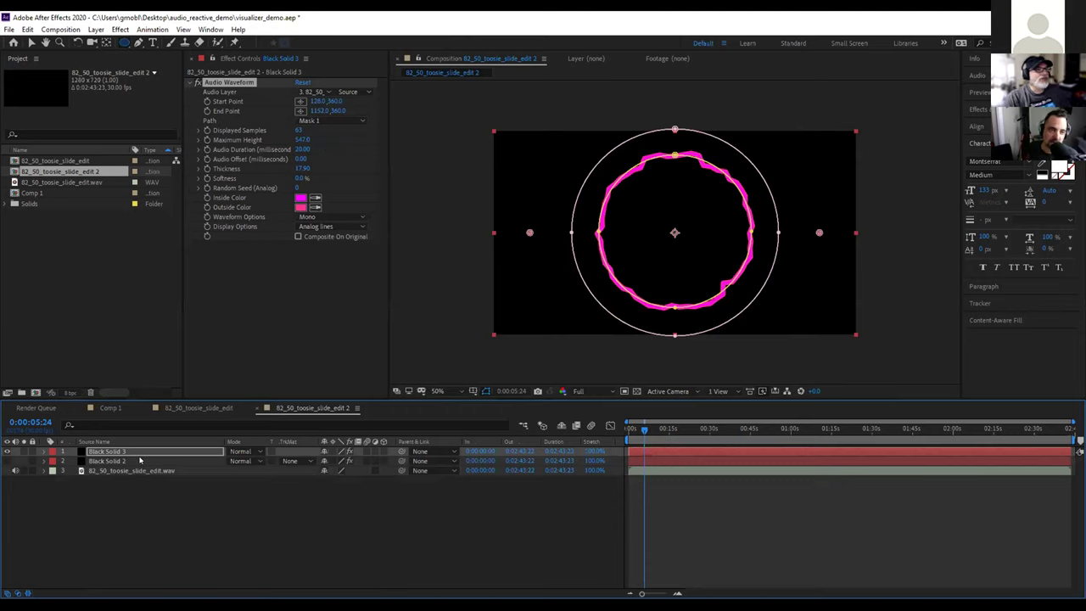
pyautogui.click(168, 451)
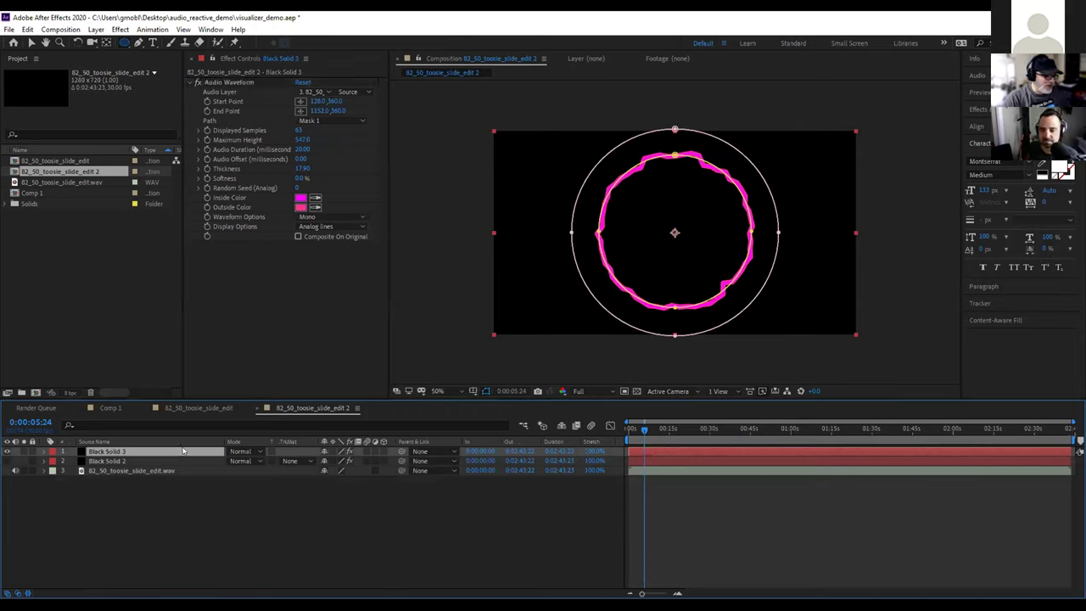
pyautogui.hotkey('ctrl', 'd')
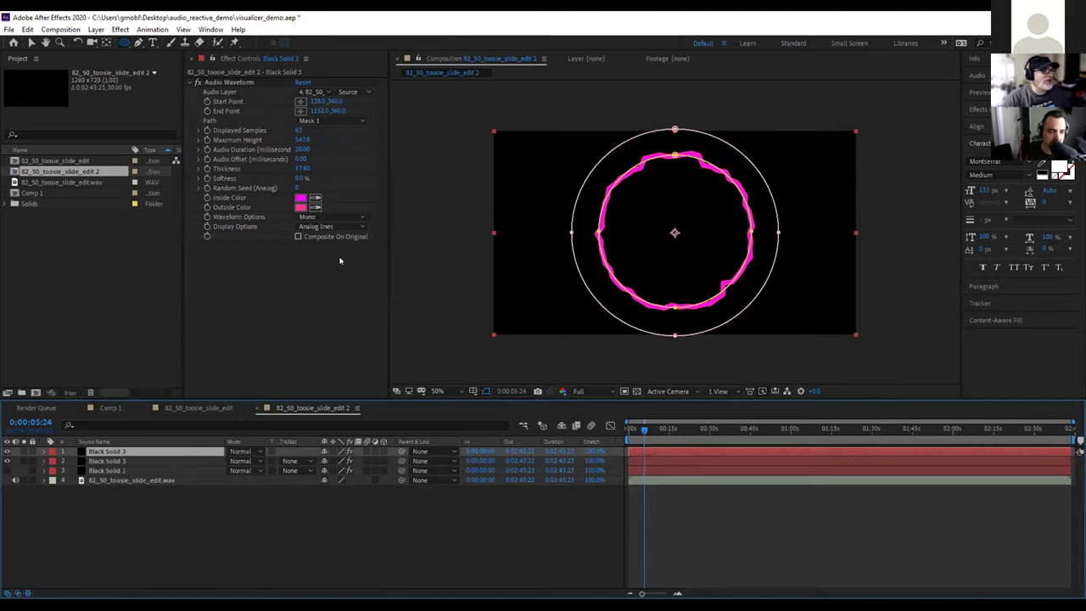
pyautogui.click(331, 124)
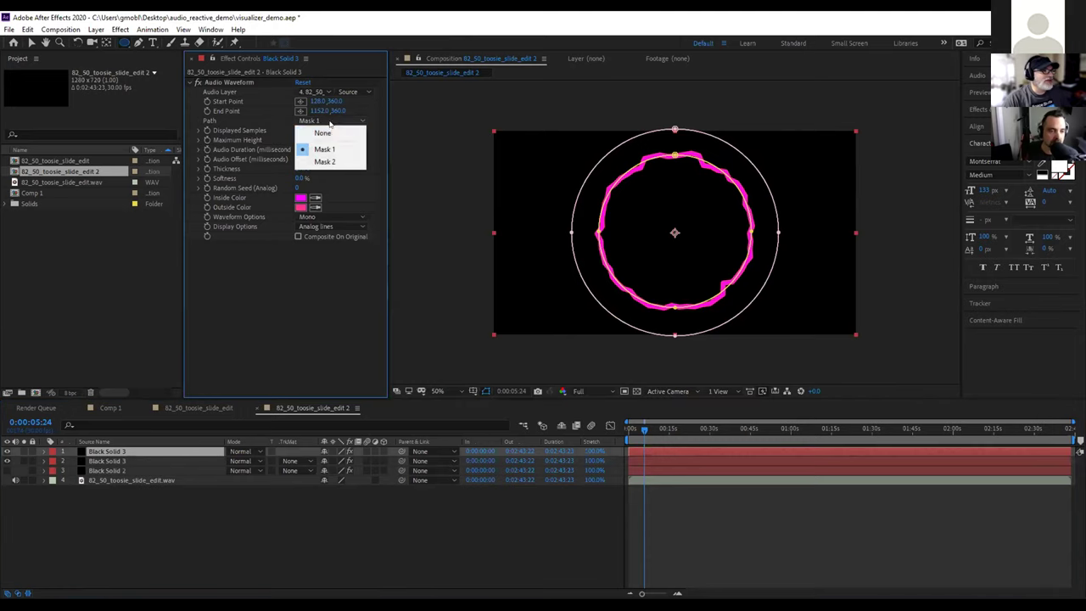
pyautogui.click(329, 161)
# Try the Analog dots display option on the outer waveform and play both circles from around 0:24
pyautogui.click(331, 226)
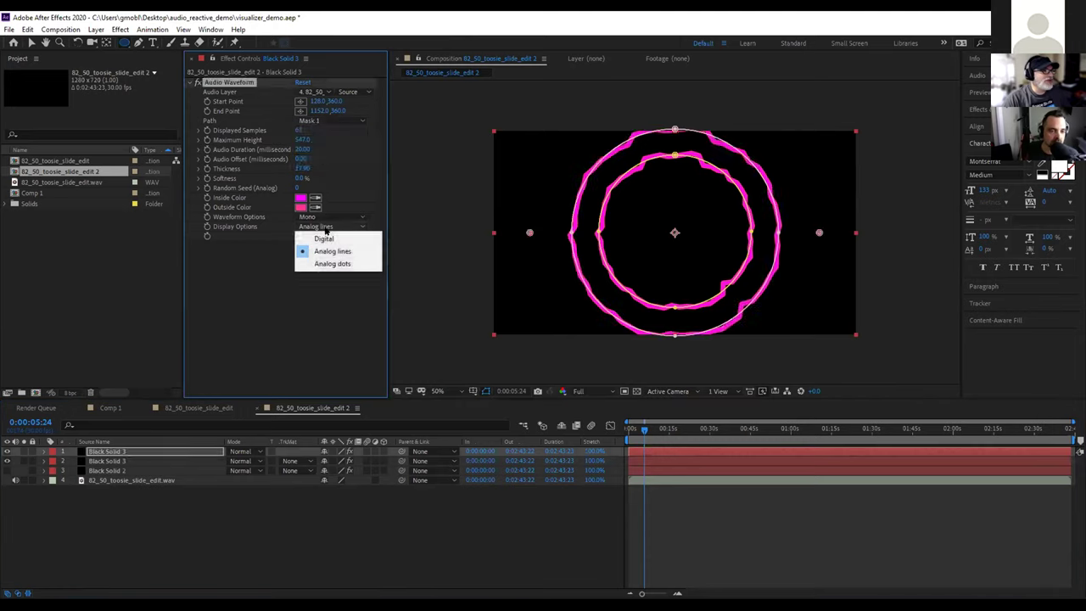
pyautogui.click(343, 264)
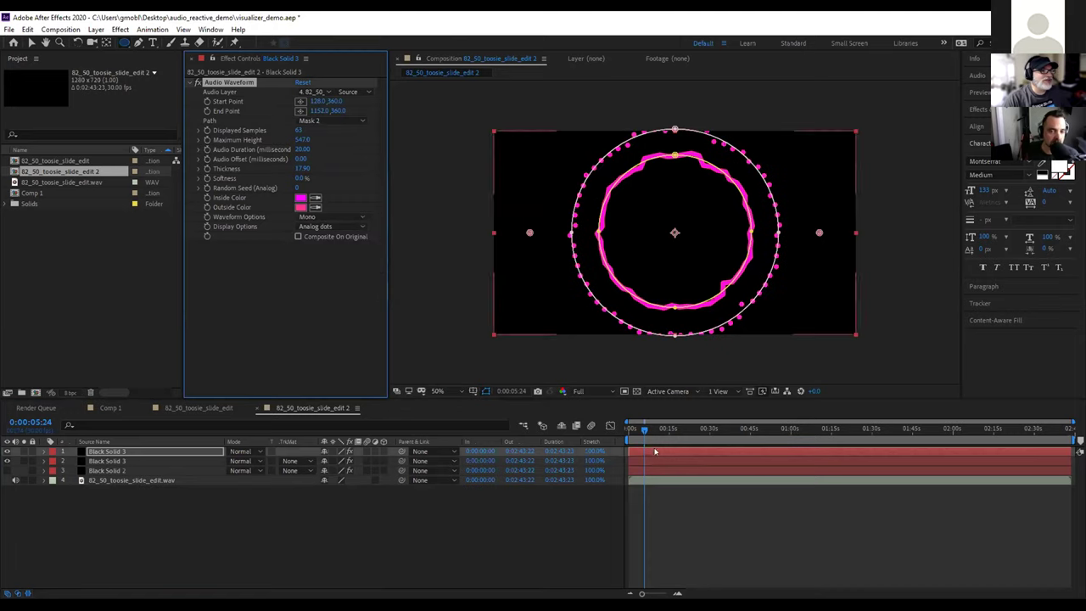
pyautogui.moveTo(644, 430); pyautogui.dragTo(697, 430)
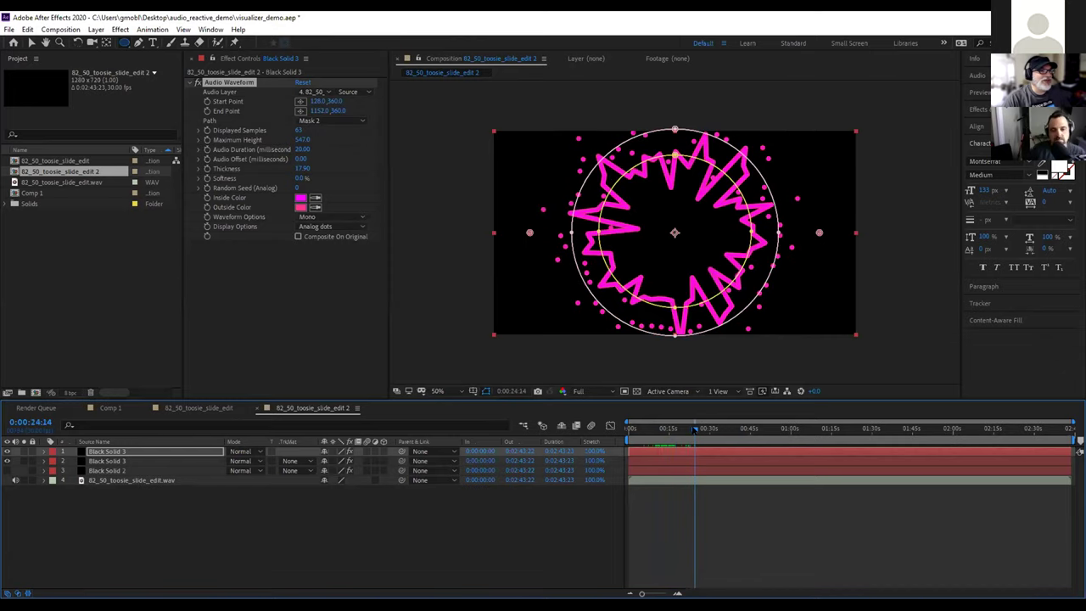
pyautogui.press('space')
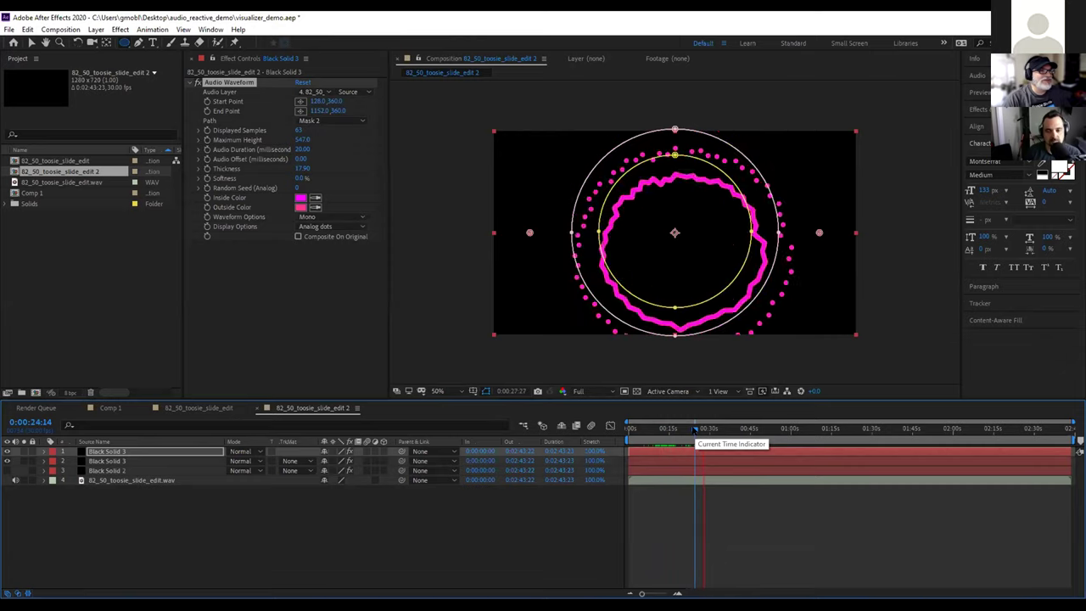
pyautogui.press('space')
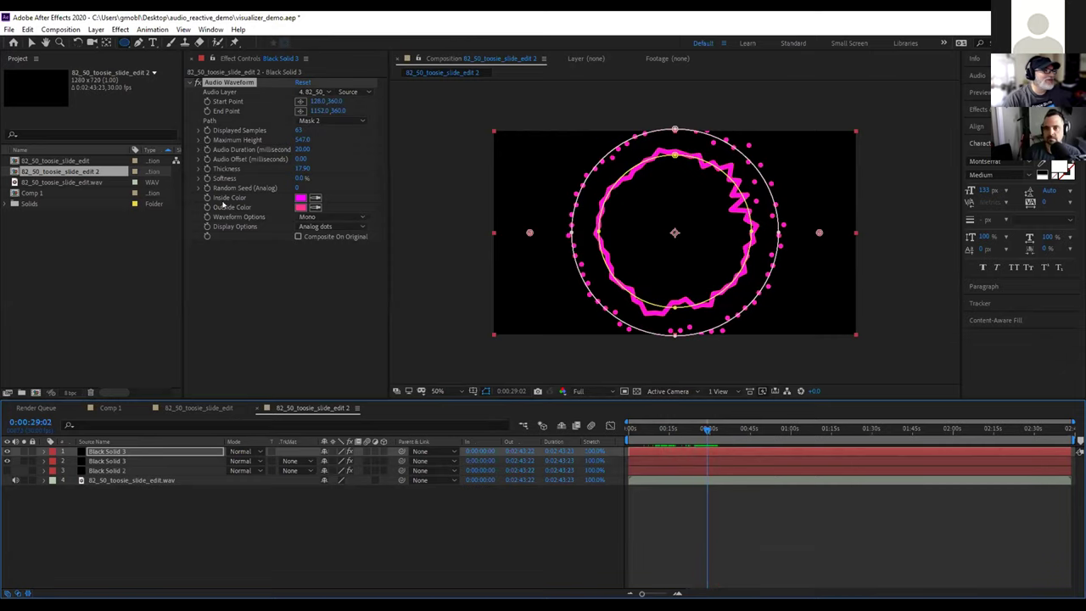
# Hide the inner waveform layer, reset the outer layer's Audio Waveform effect to its defaults and preview it near the timeline's start
pyautogui.click(7, 461)
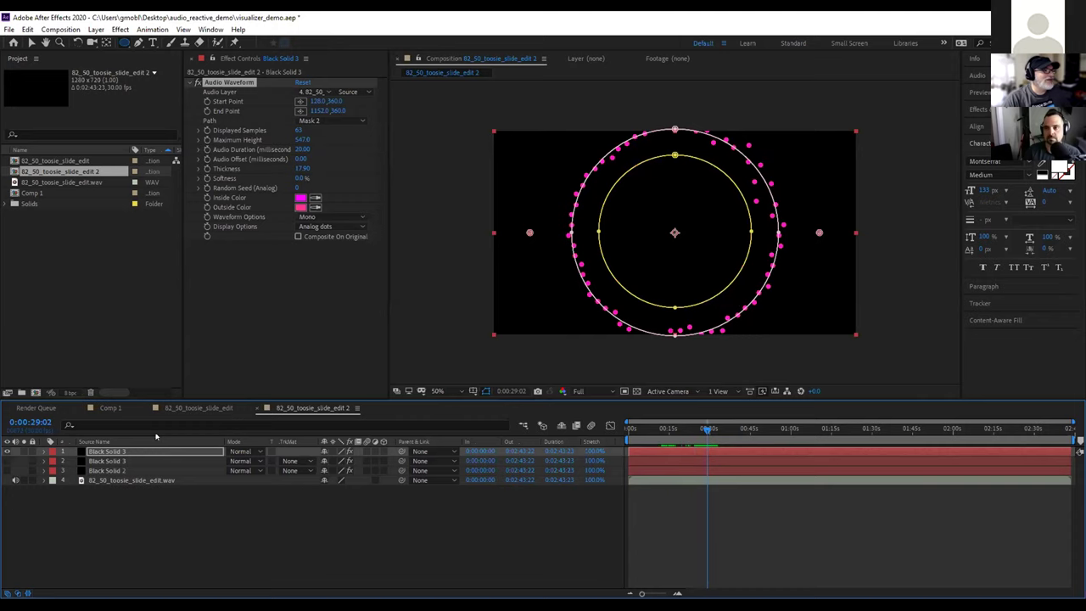
pyautogui.click(220, 81)
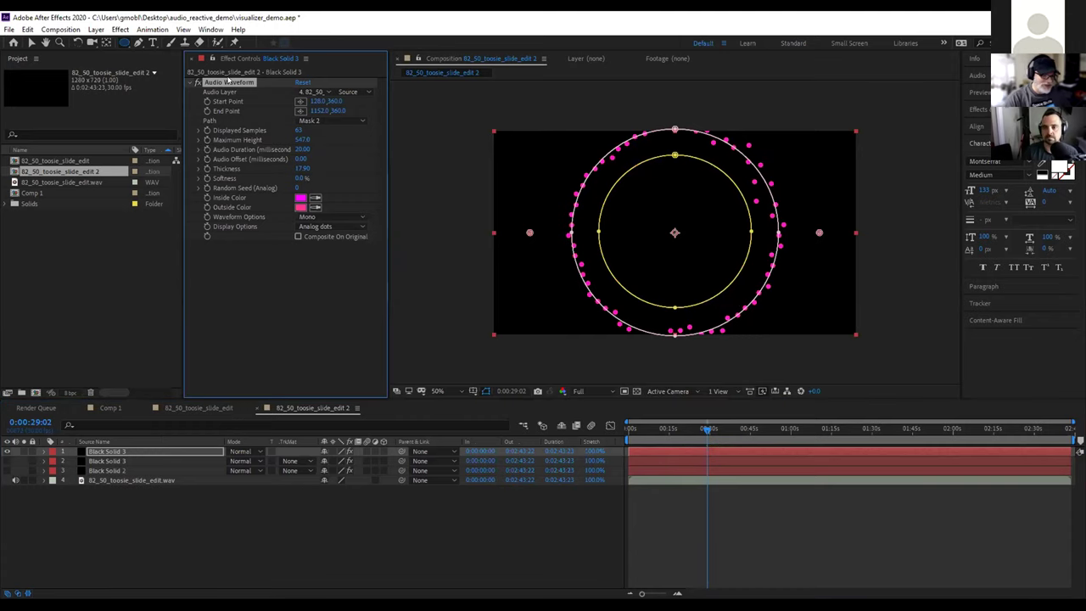
pyautogui.click(304, 82)
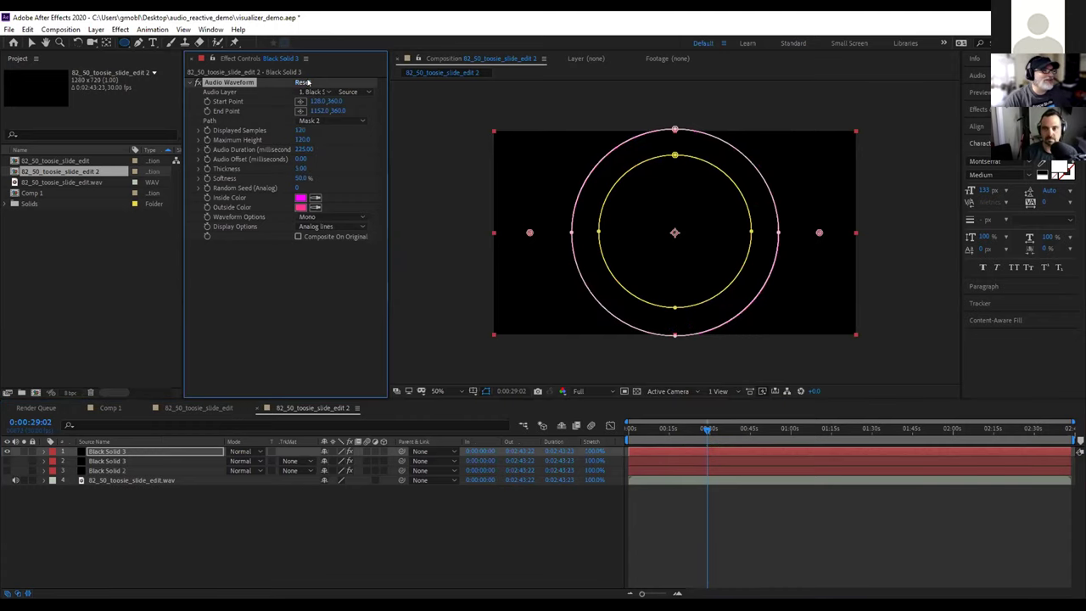
pyautogui.click(628, 423)
pyautogui.press('space')
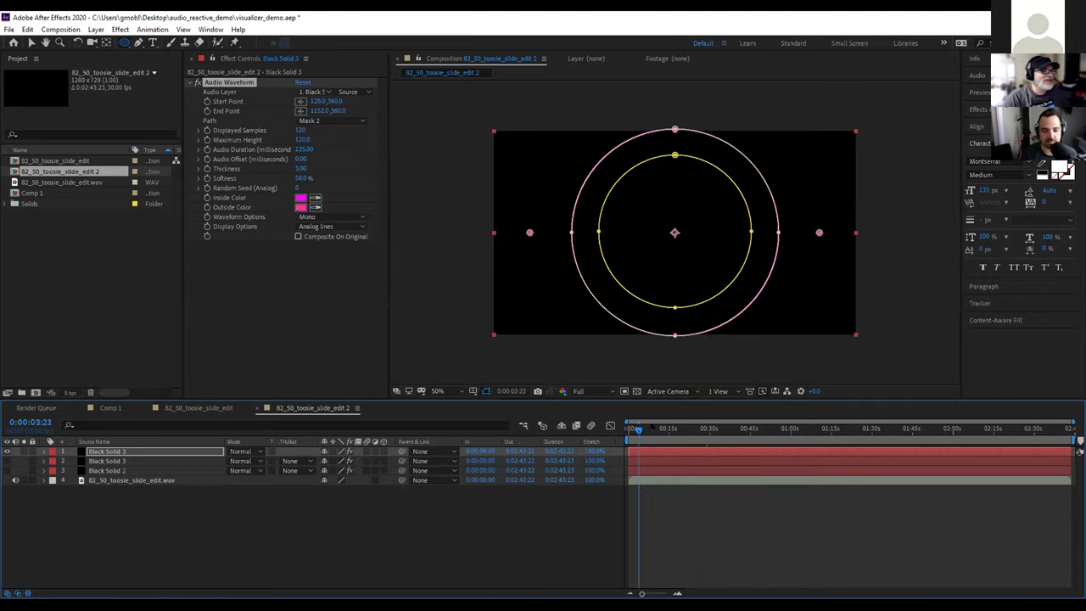
pyautogui.click(644, 434)
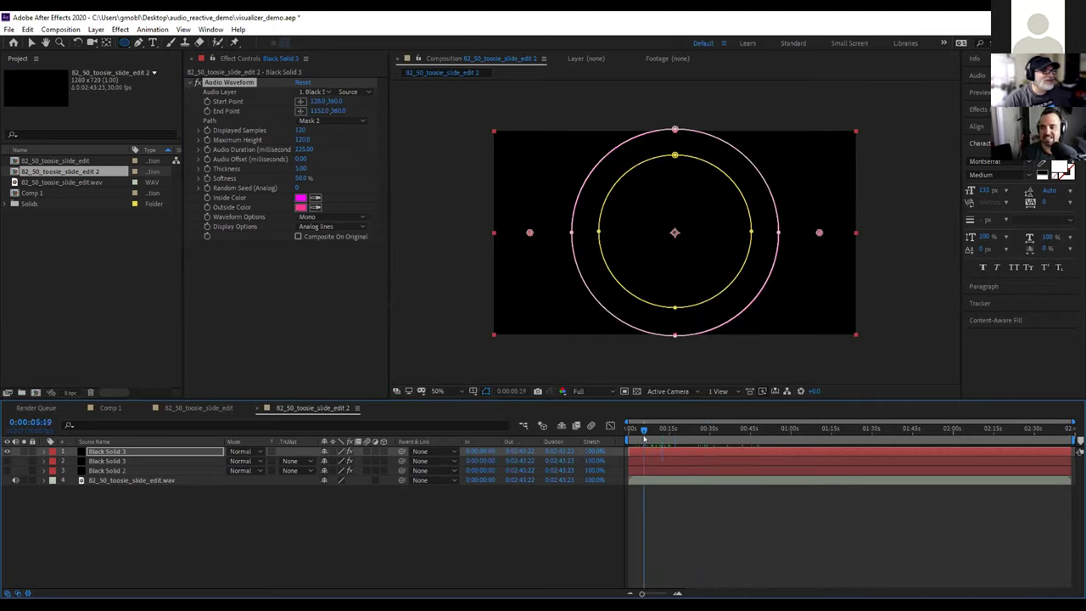
# Set the outer waveform's audio layer to 82_50_toosie_slide_edit.wav
pyautogui.click(329, 92)
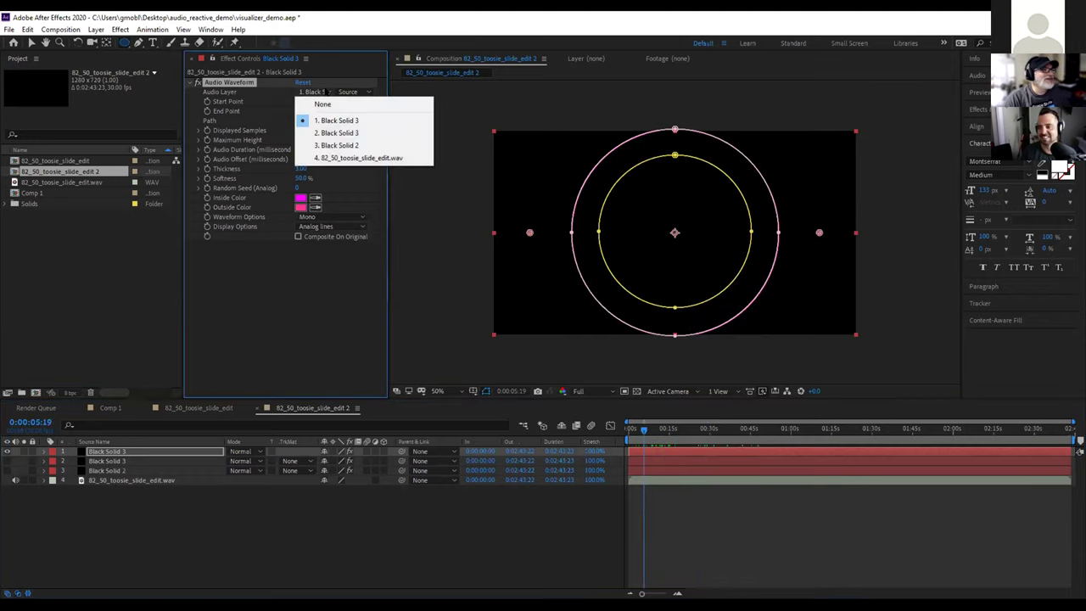
pyautogui.click(343, 91)
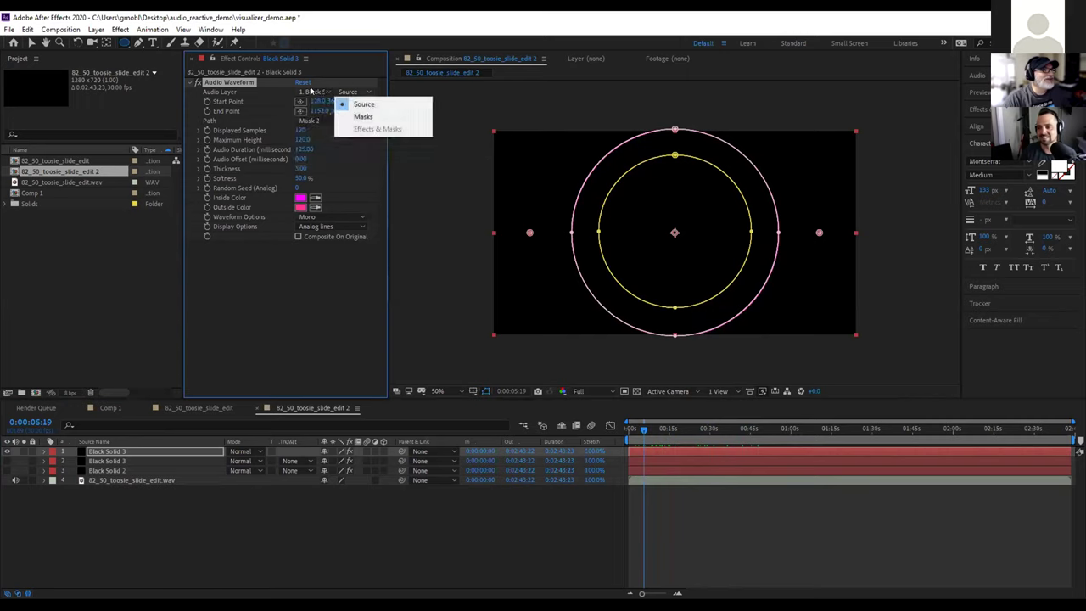
pyautogui.click(314, 92)
pyautogui.click(364, 158)
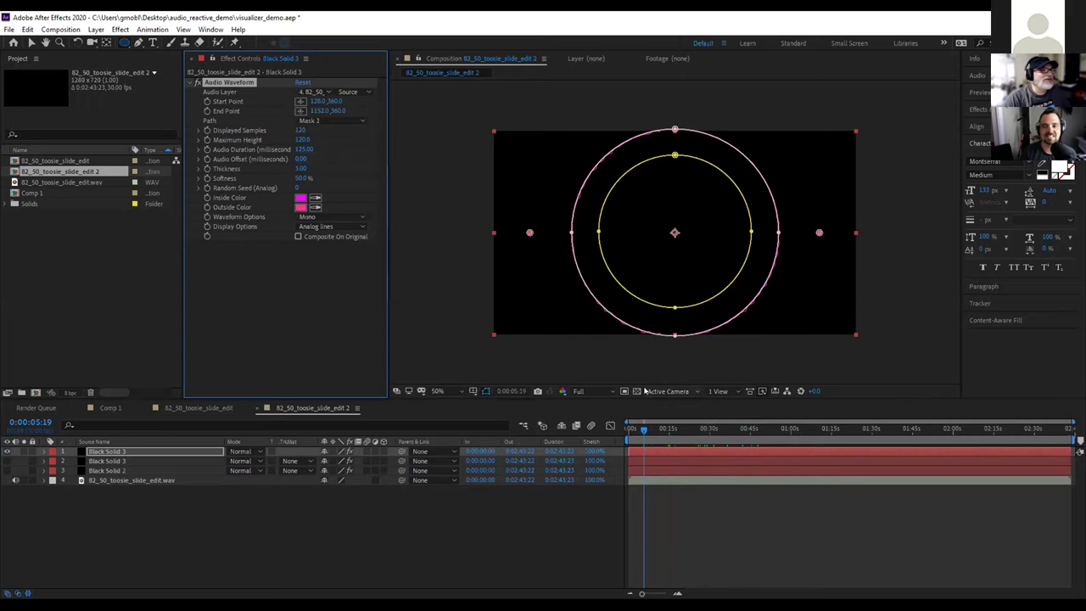
# Preview the outer waveform with its Analog lines display from around 0:14
pyautogui.moveTo(637, 424); pyautogui.dragTo(658, 435)
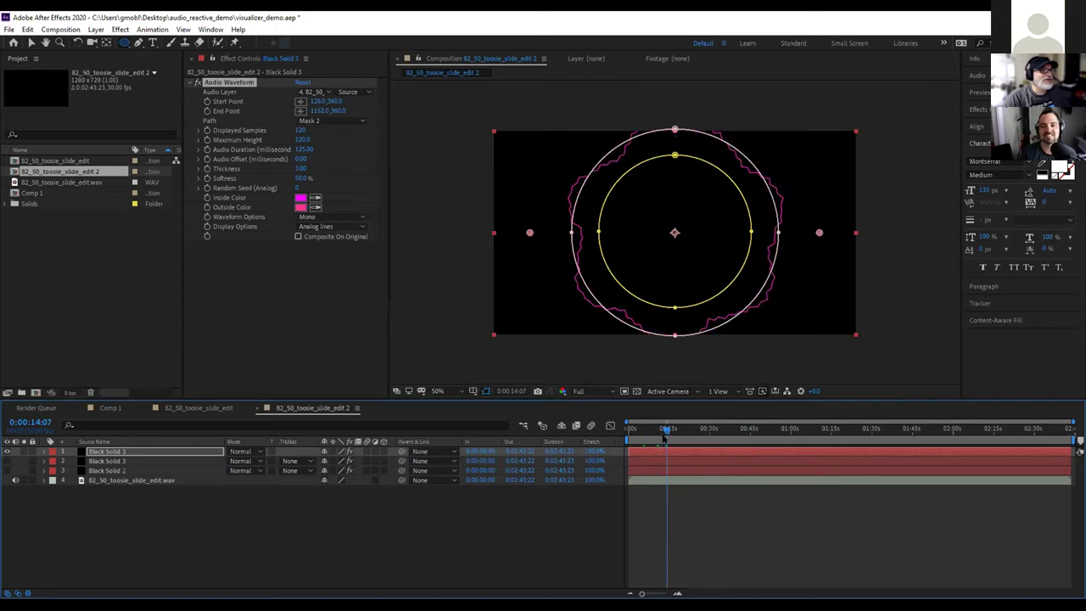
pyautogui.press('space')
pyautogui.click(463, 560)
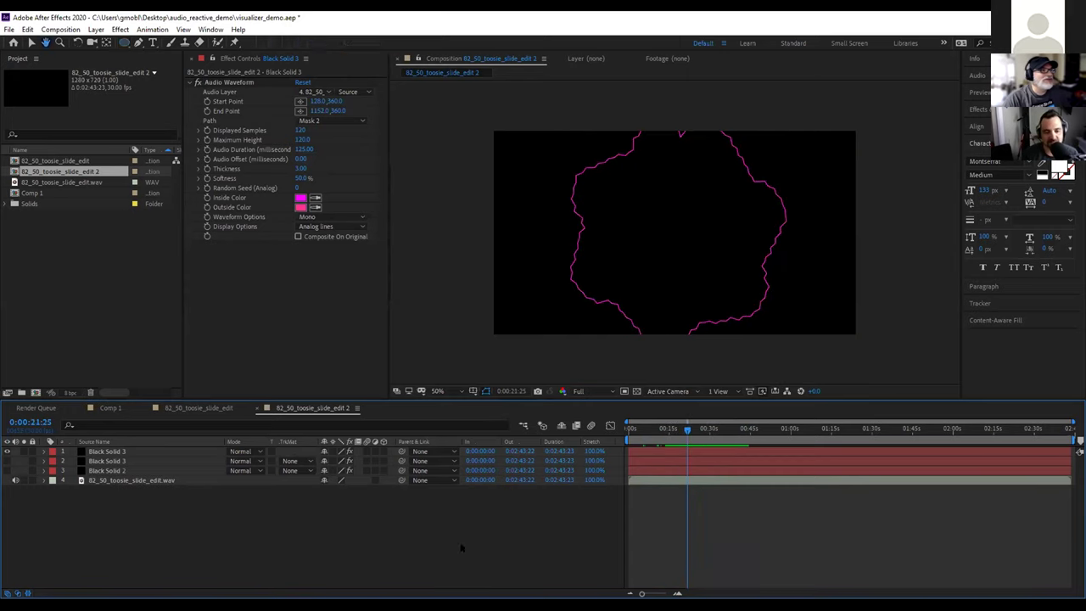
# Switch the outer waveform's display option to Digital and play it from around 0:23
pyautogui.click(325, 227)
pyautogui.click(323, 238)
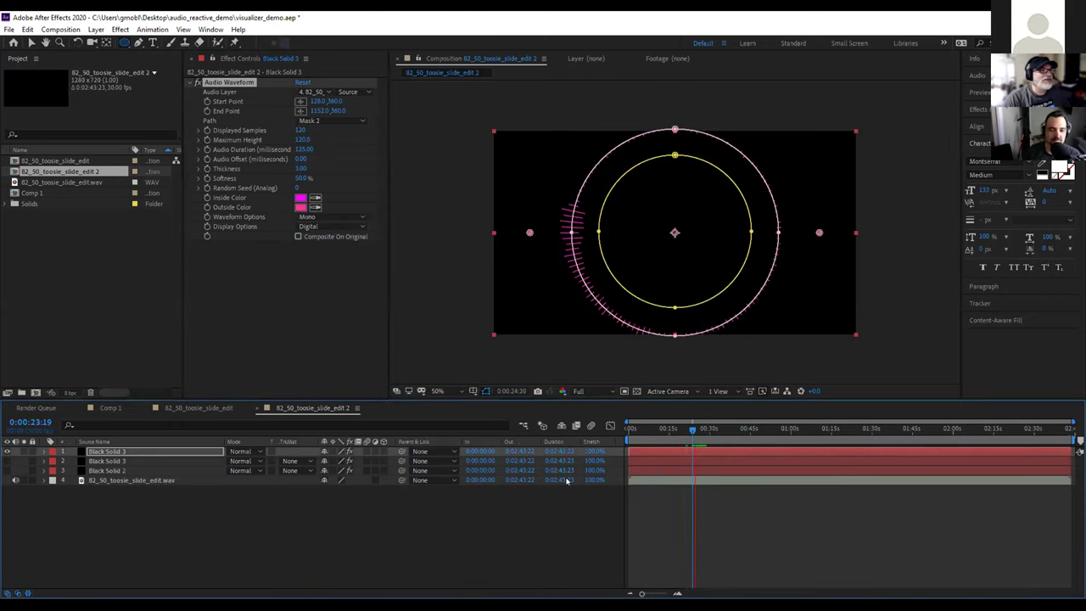
pyautogui.click(566, 480)
pyautogui.press('Escape')
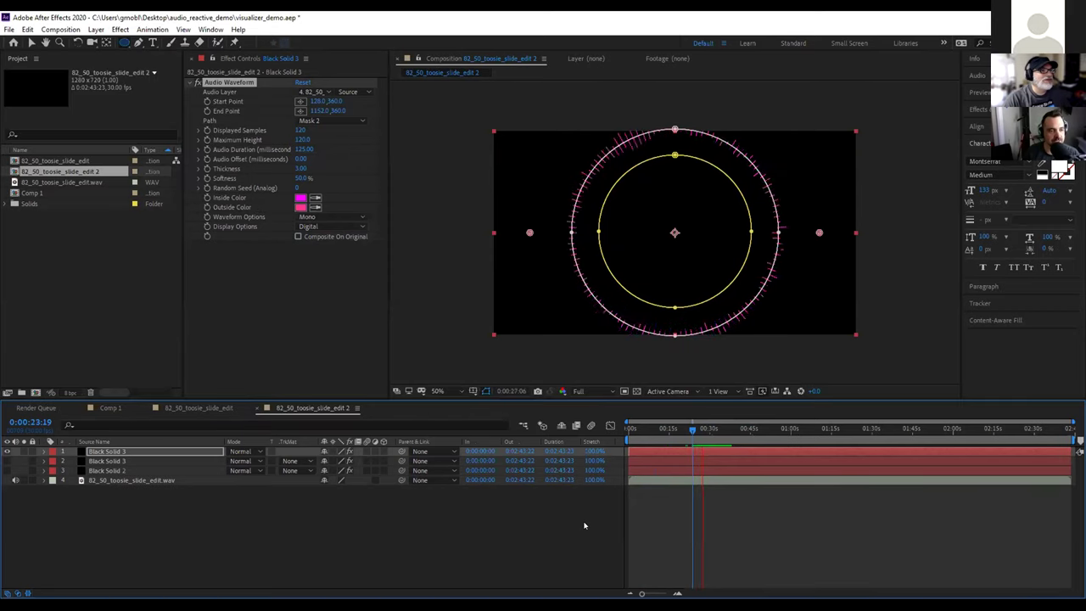
pyautogui.click(583, 525)
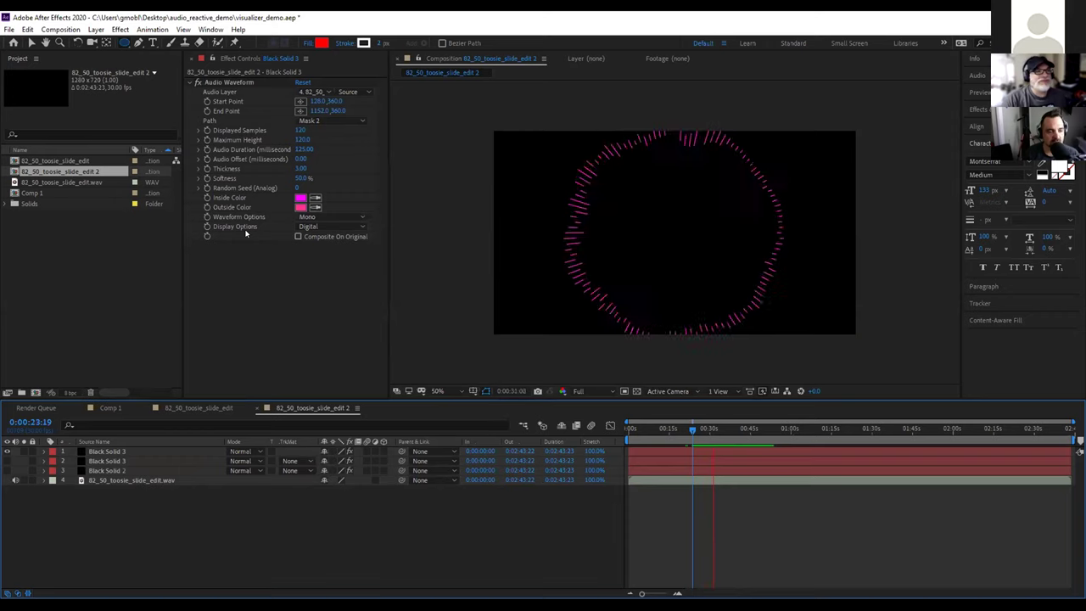
# Set the outer waveform's maximum height to 671 and preview it from the start of the timeline
pyautogui.click(301, 138)
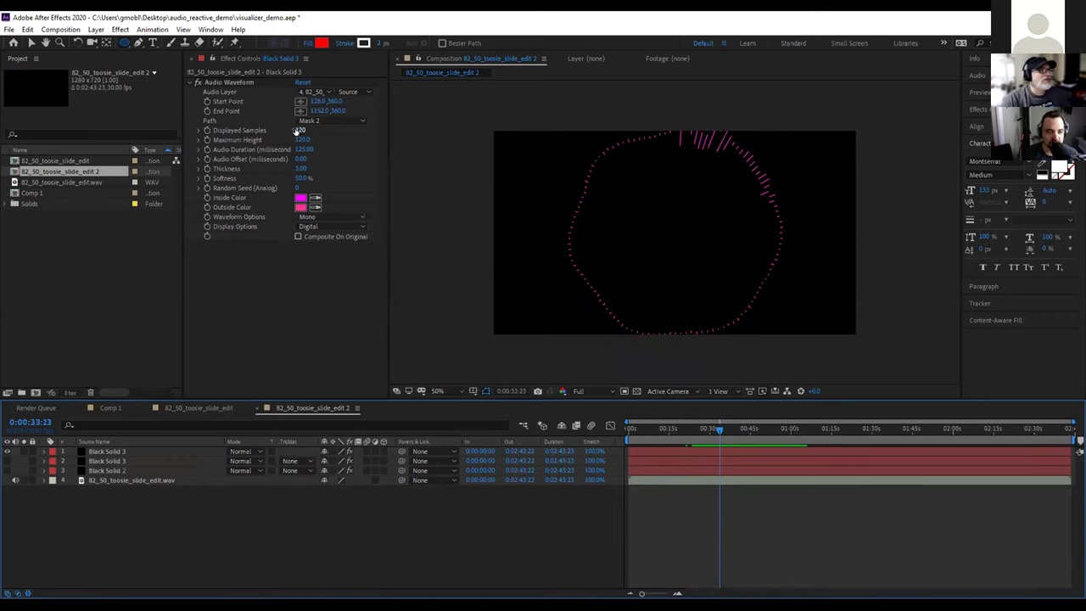
pyautogui.click(302, 148)
pyautogui.write('500')
pyautogui.press('Return')
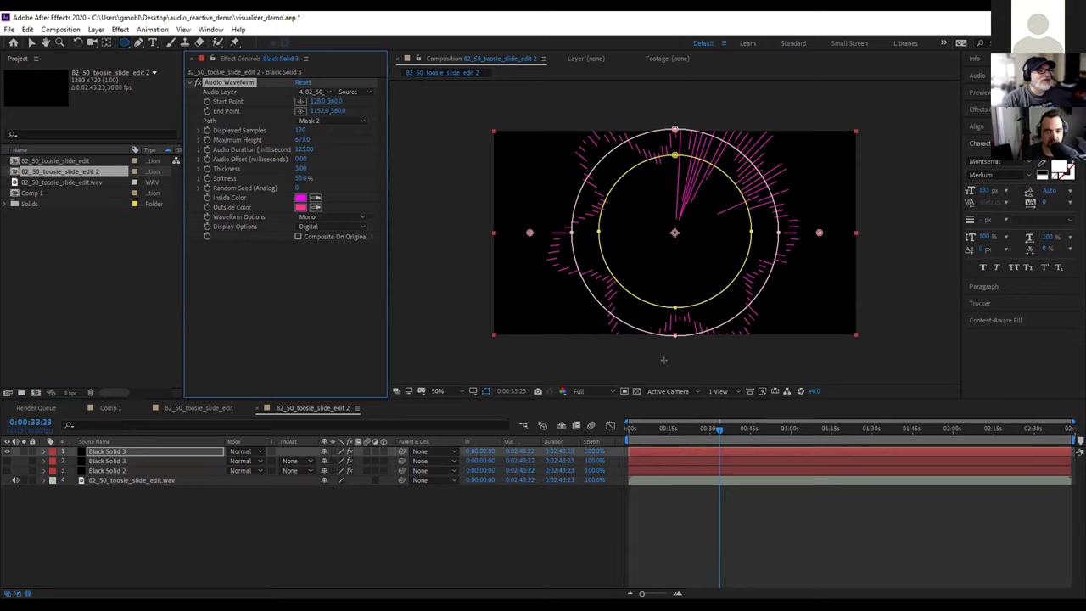
pyautogui.click(630, 429)
pyautogui.press('space')
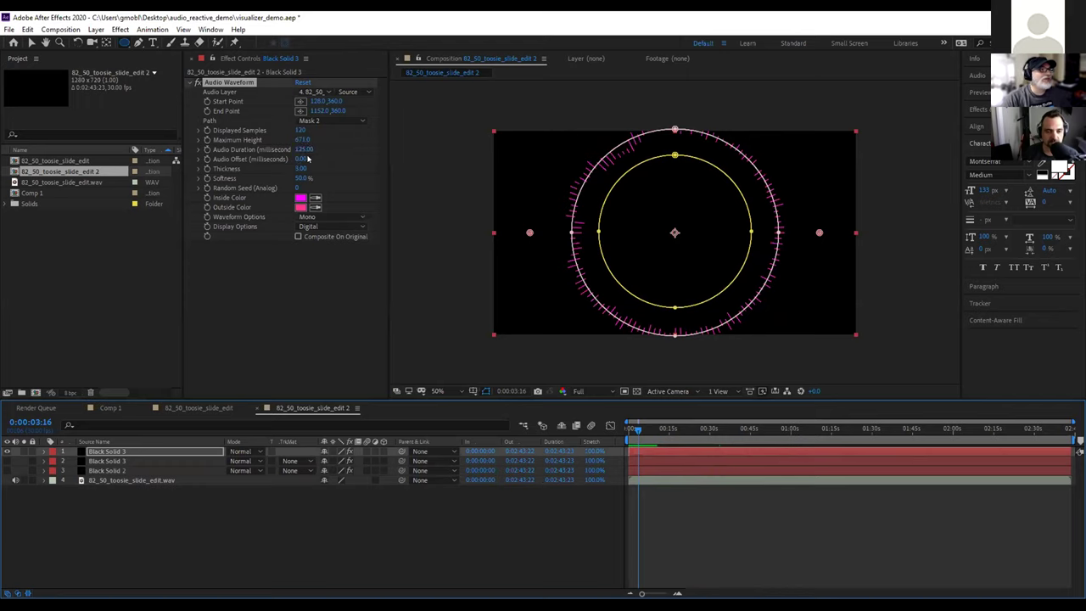
# Copy the Audio Spectrum effect from Black Solid 2 onto the topmost Black Solid 3 layer and disable that layer's Audio Waveform effect
pyautogui.click(96, 460)
pyautogui.click(226, 82)
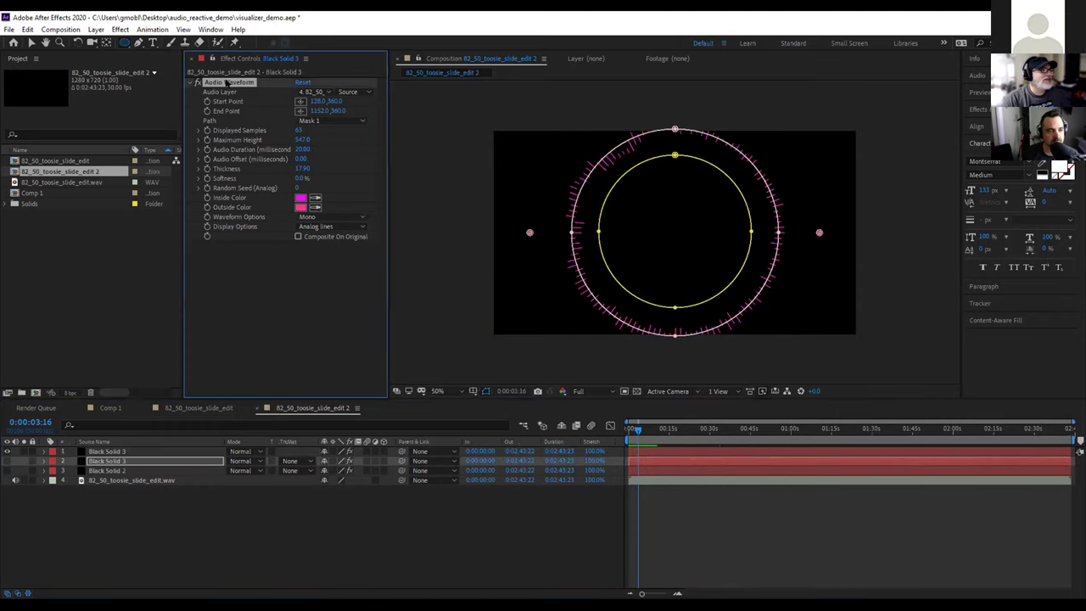
pyautogui.click(113, 459)
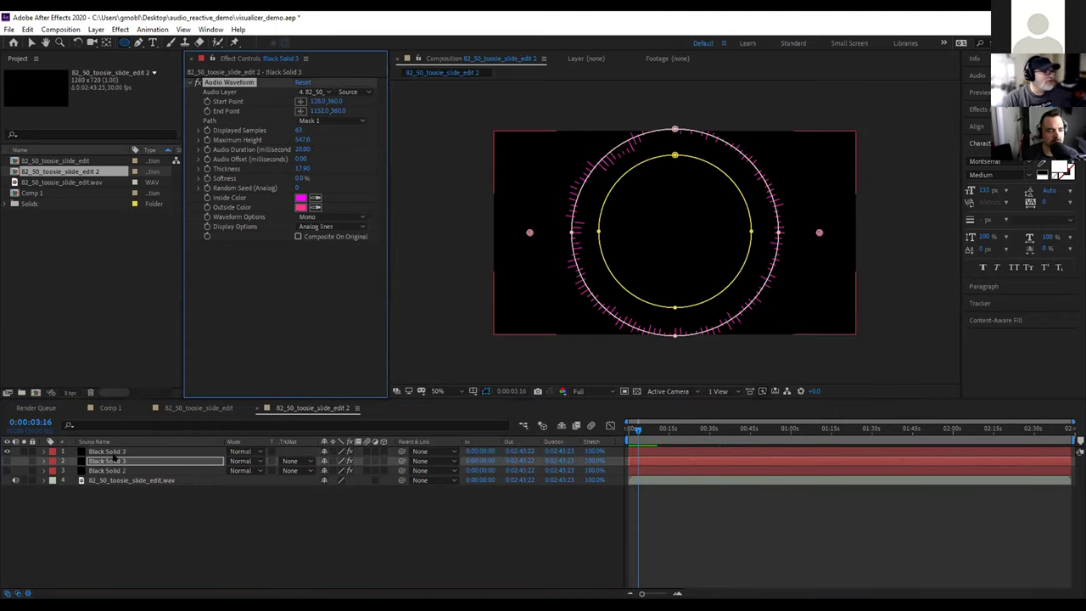
pyautogui.click(114, 452)
pyautogui.click(119, 470)
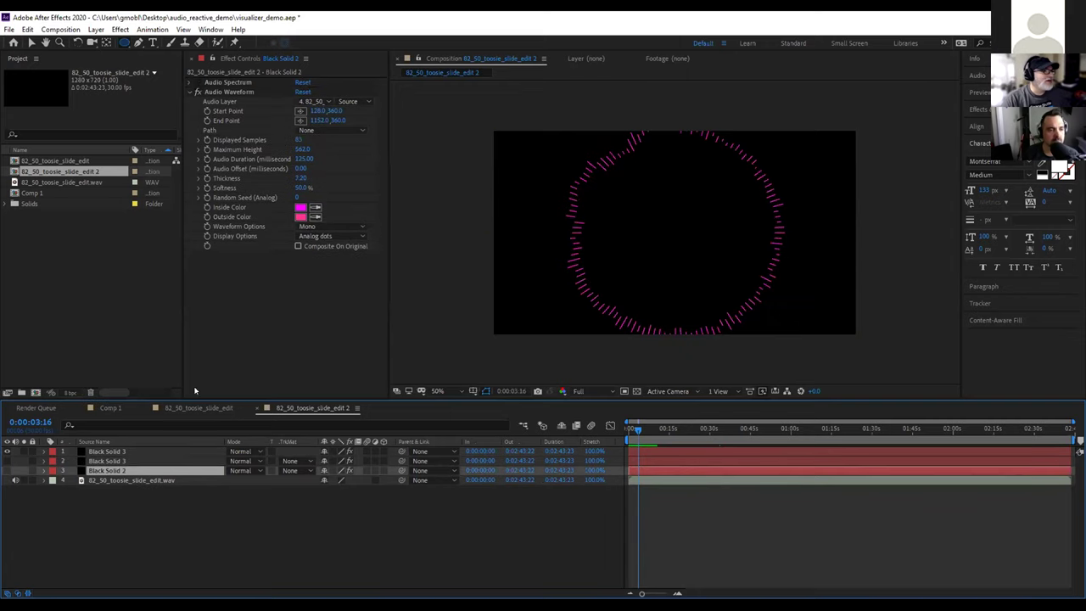
pyautogui.click(244, 84)
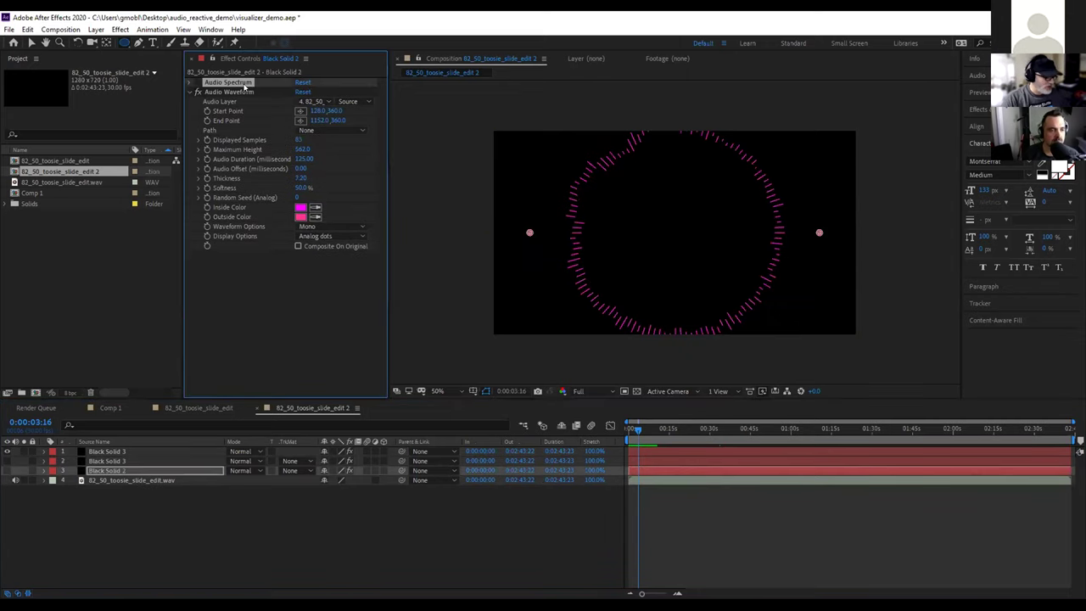
pyautogui.click(95, 452)
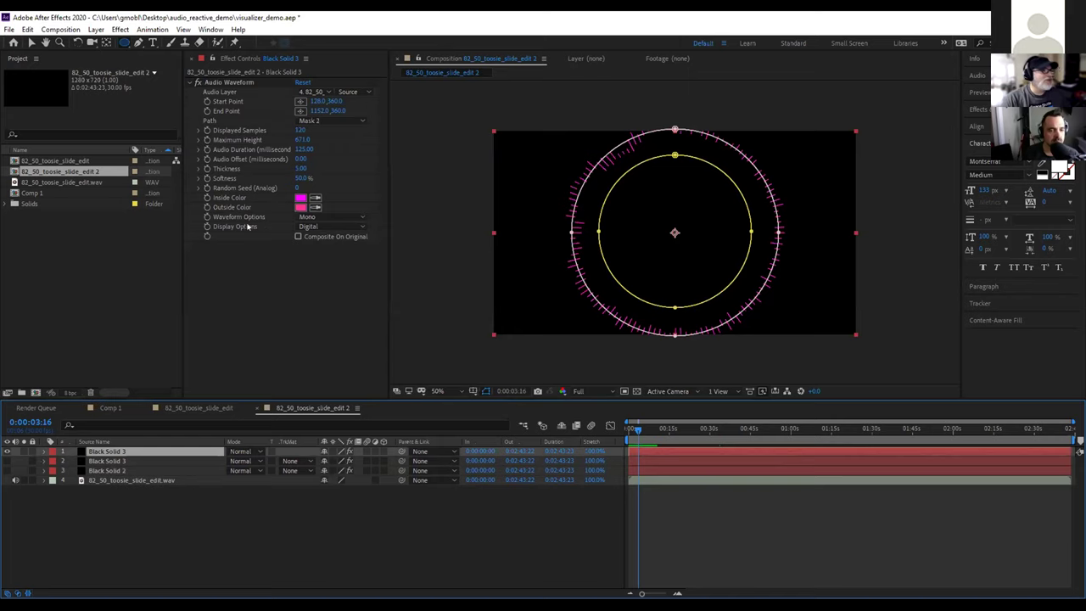
pyautogui.hotkey('ctrl', 'v')
pyautogui.click(195, 82)
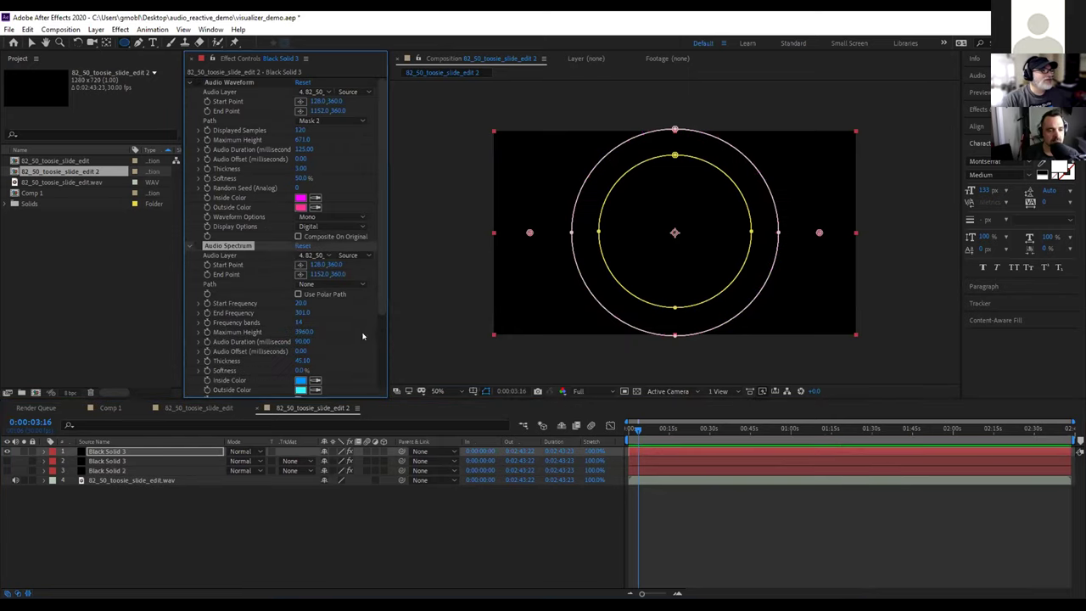
# Set the pasted Audio Spectrum's path to Mask 2 and enable the effect
pyautogui.scroll(-3, 362, 337)
pyautogui.moveTo(649, 431); pyautogui.dragTo(662, 429)
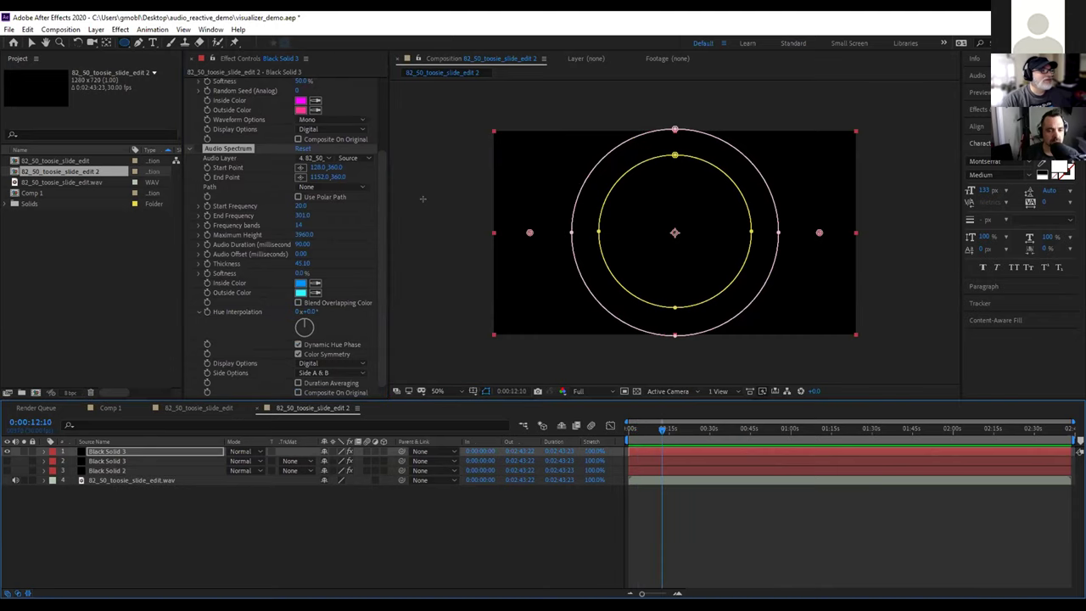
pyautogui.click(355, 158)
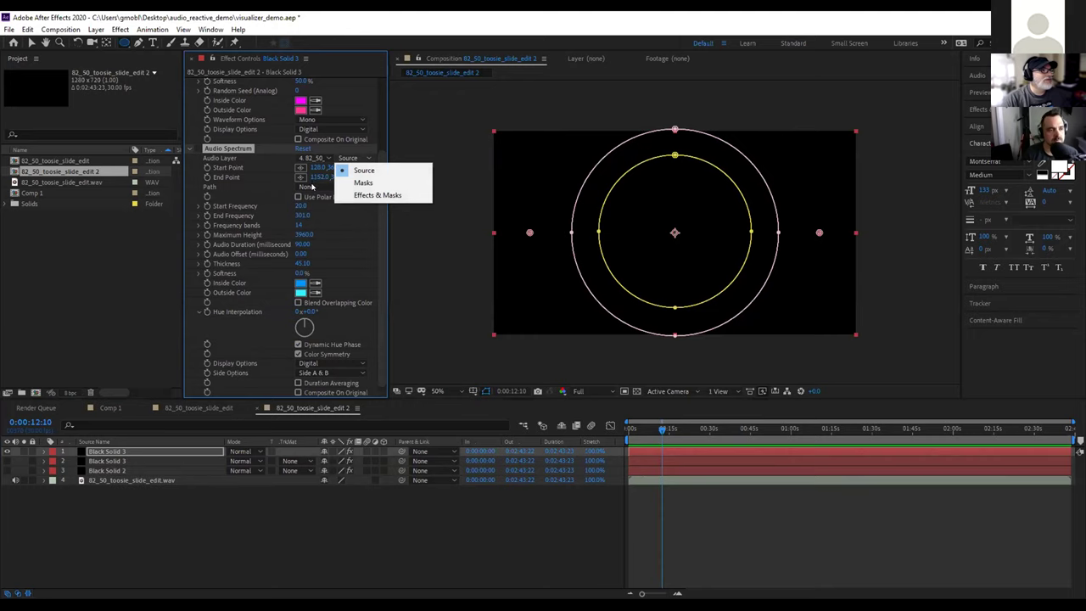
pyautogui.click(312, 187)
pyautogui.click(323, 227)
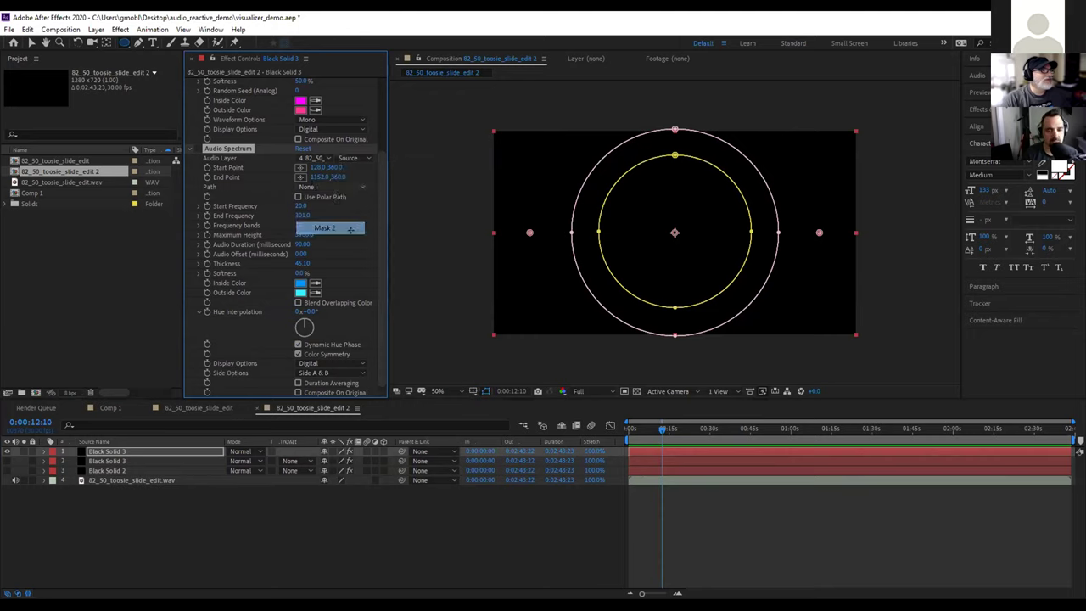
pyautogui.moveTo(662, 428)
pyautogui.mouseDown()
pyautogui.moveTo(643, 429)
pyautogui.moveTo(678, 432)
pyautogui.mouseUp()
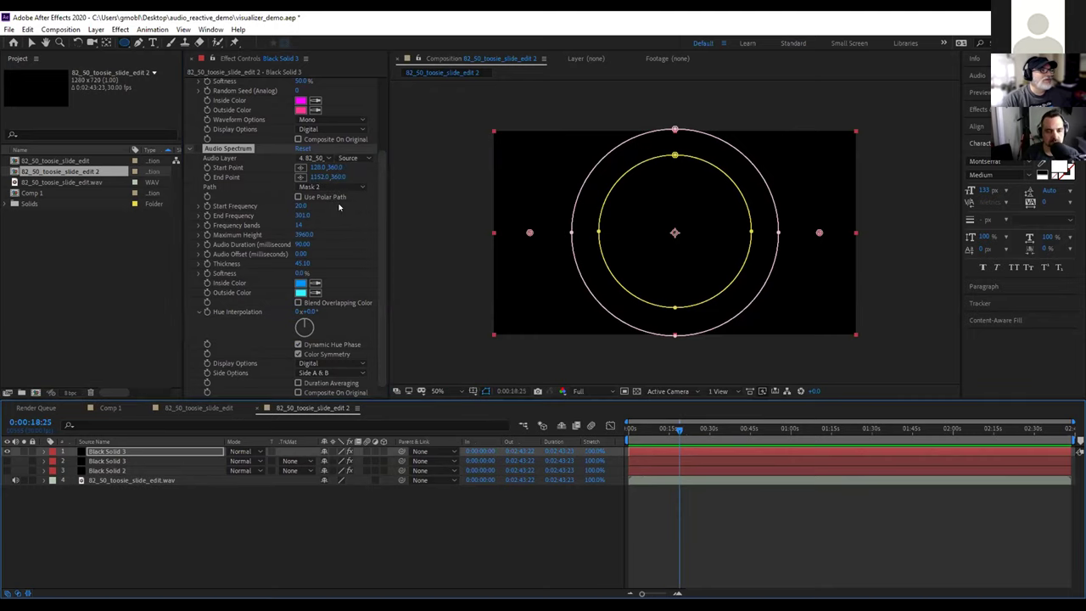
pyautogui.click(196, 148)
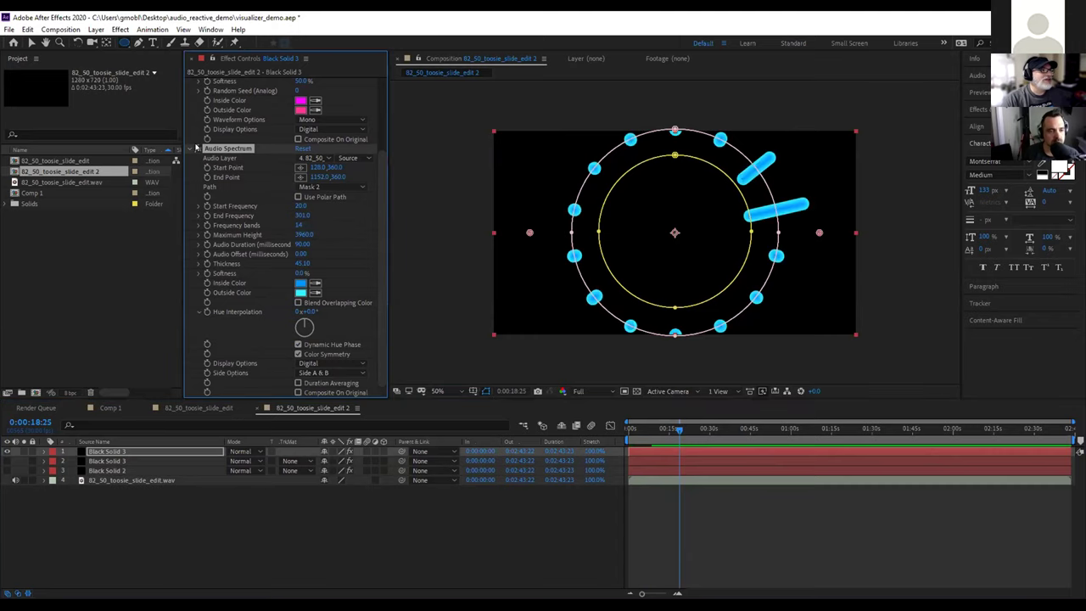
# Reset the Audio Spectrum effect to its defaults, set its audio layer to 82_50_toosie_slide_edit.wav and preview it
pyautogui.click(303, 148)
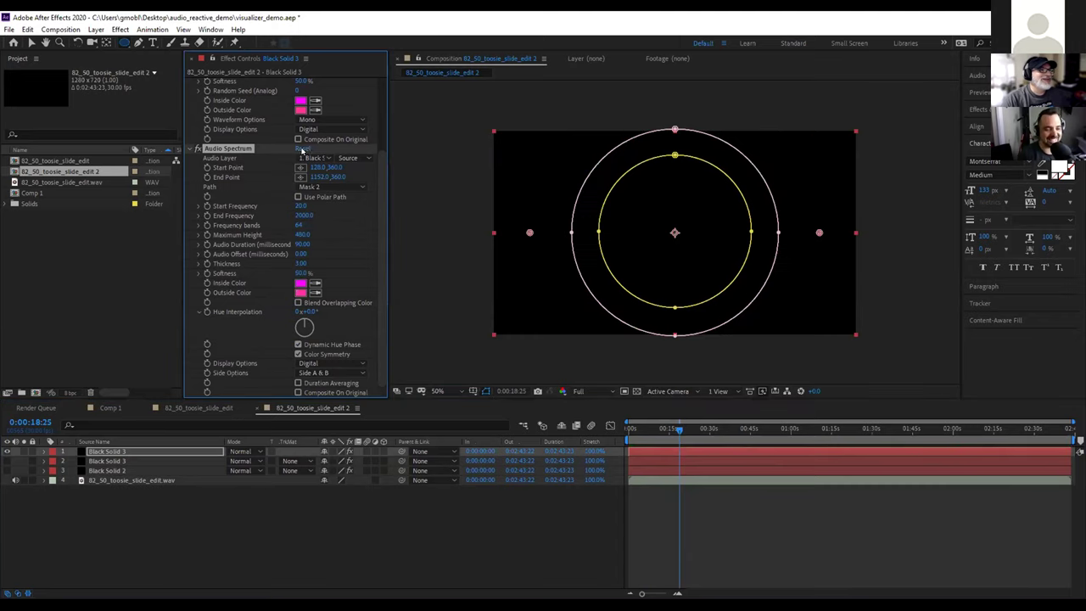
pyautogui.moveTo(679, 429); pyautogui.dragTo(629, 429)
pyautogui.click(348, 157)
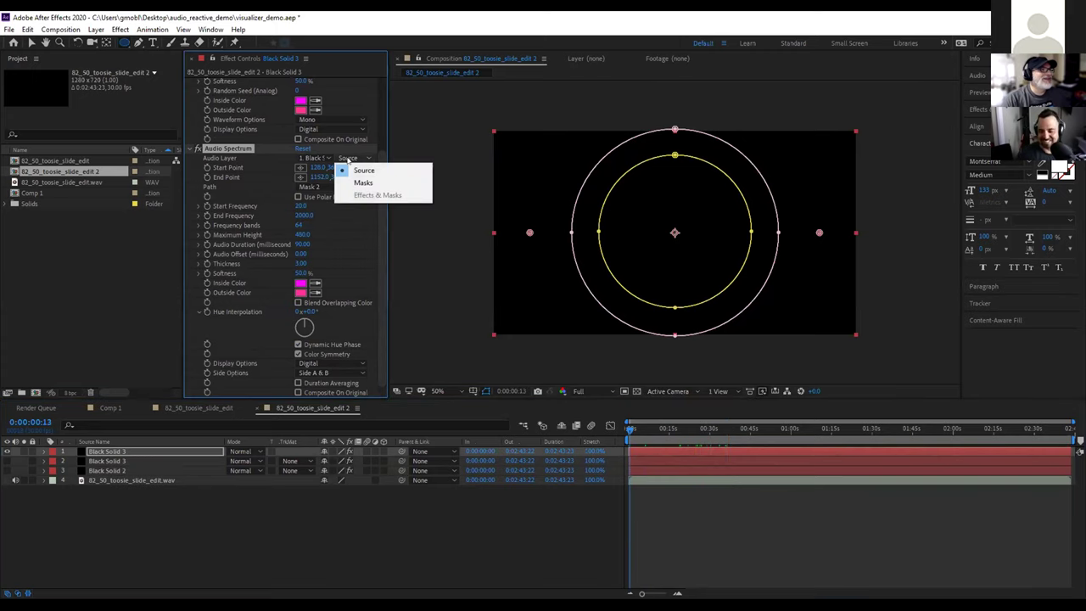
pyautogui.click(327, 159)
pyautogui.click(331, 226)
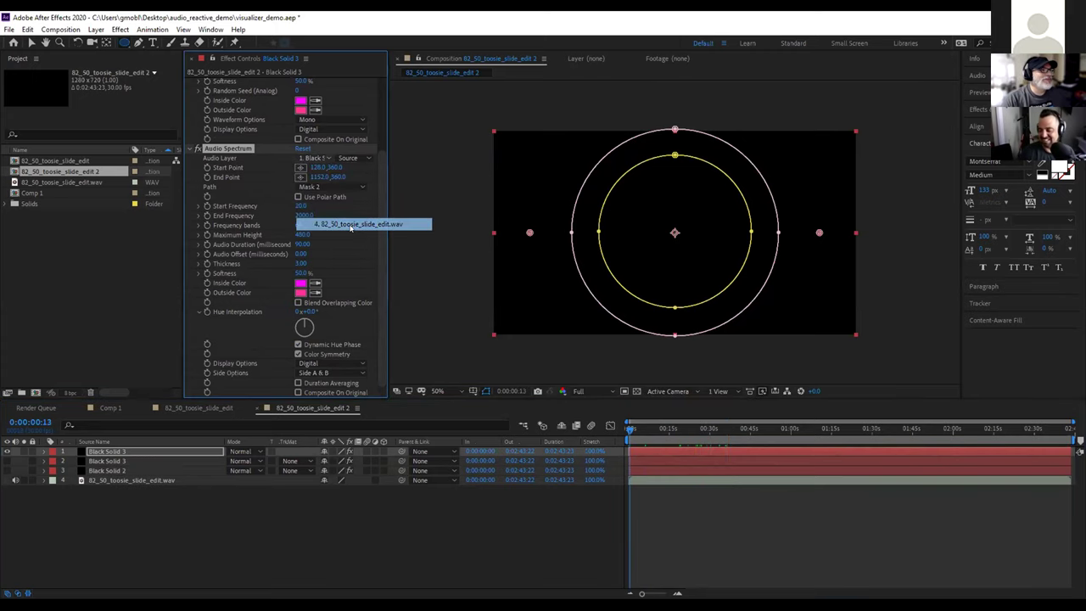
pyautogui.moveTo(632, 430); pyautogui.dragTo(702, 428)
pyautogui.press('space')
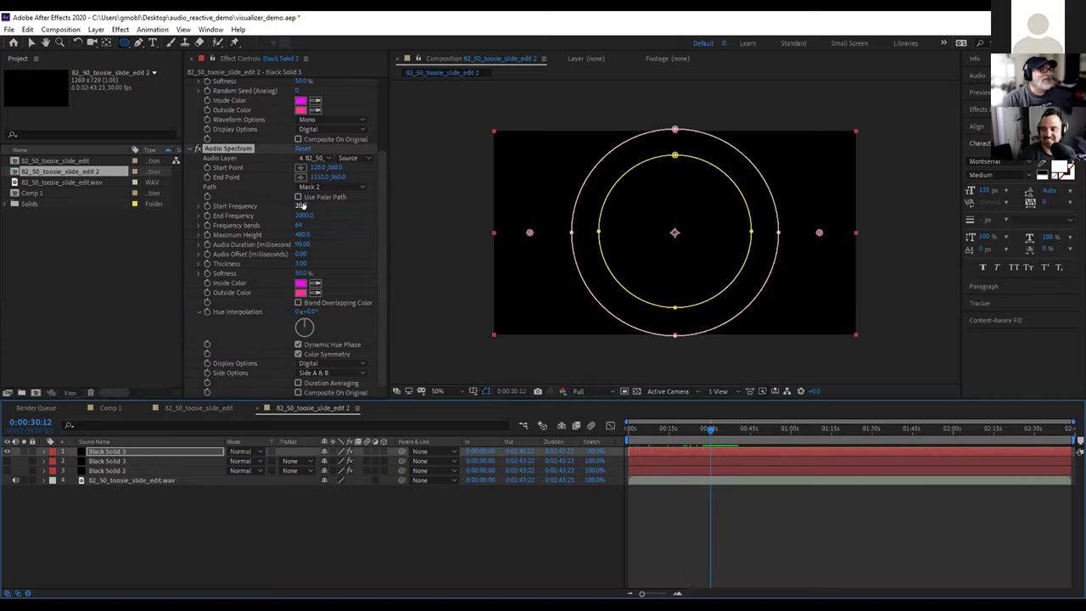
# Set the Audio Spectrum's maximum height to 8370, start frequency to 720 and end frequency to 1001, and preview from near the start
pyautogui.moveTo(303, 234); pyautogui.dragTo(355, 228)
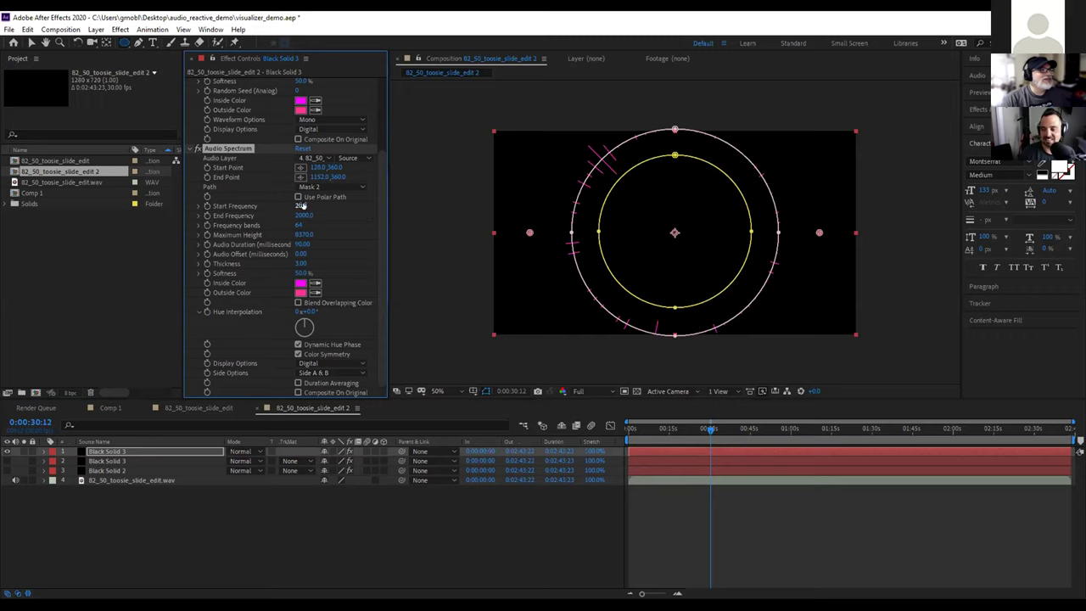
pyautogui.moveTo(302, 207); pyautogui.dragTo(269, 220)
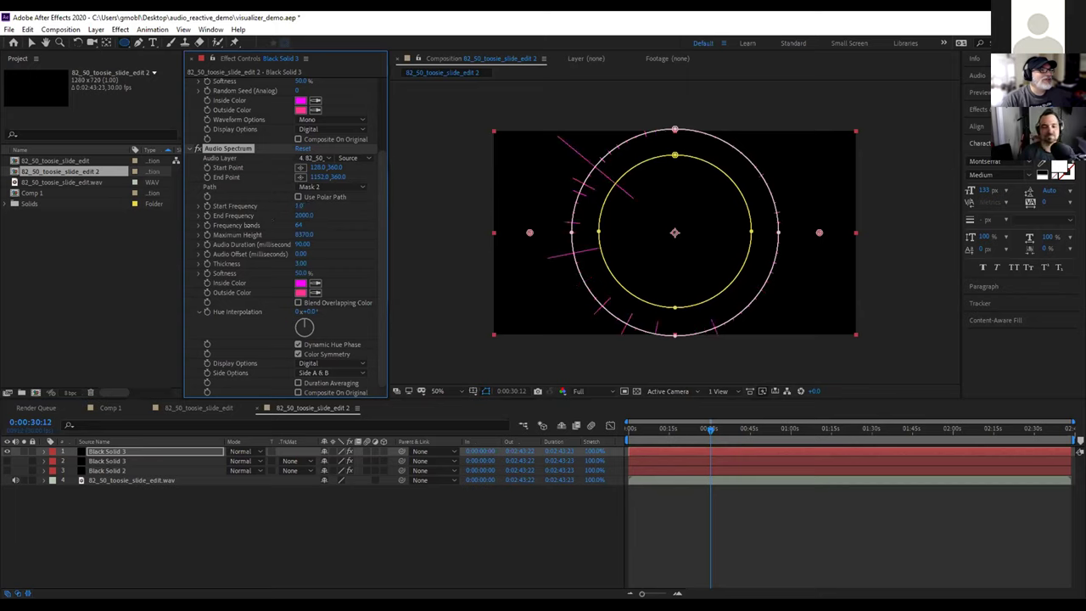
pyautogui.moveTo(297, 205); pyautogui.dragTo(267, 225)
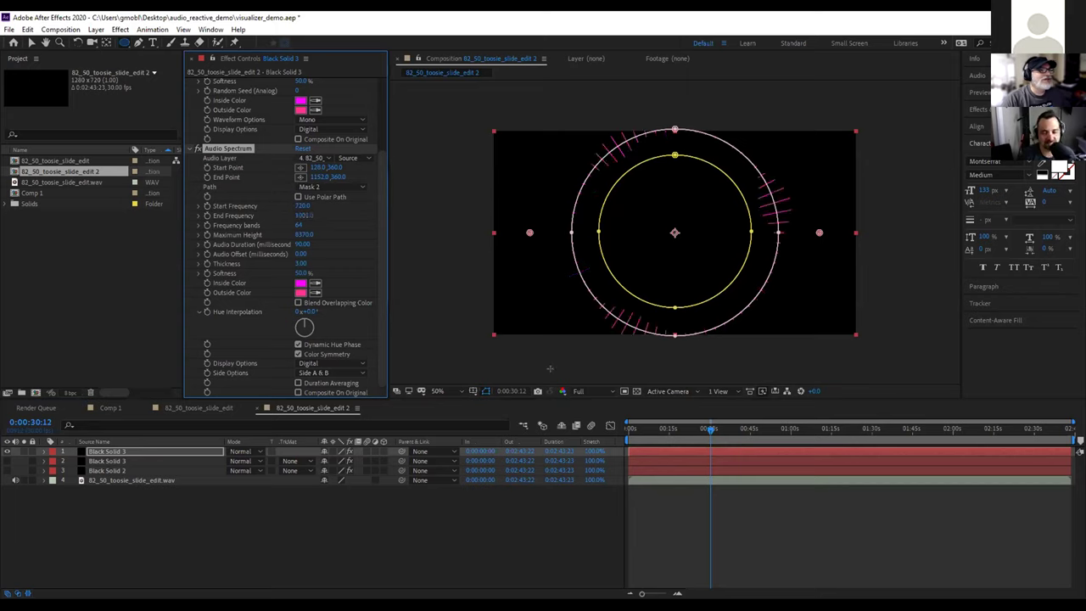
pyautogui.click(638, 427)
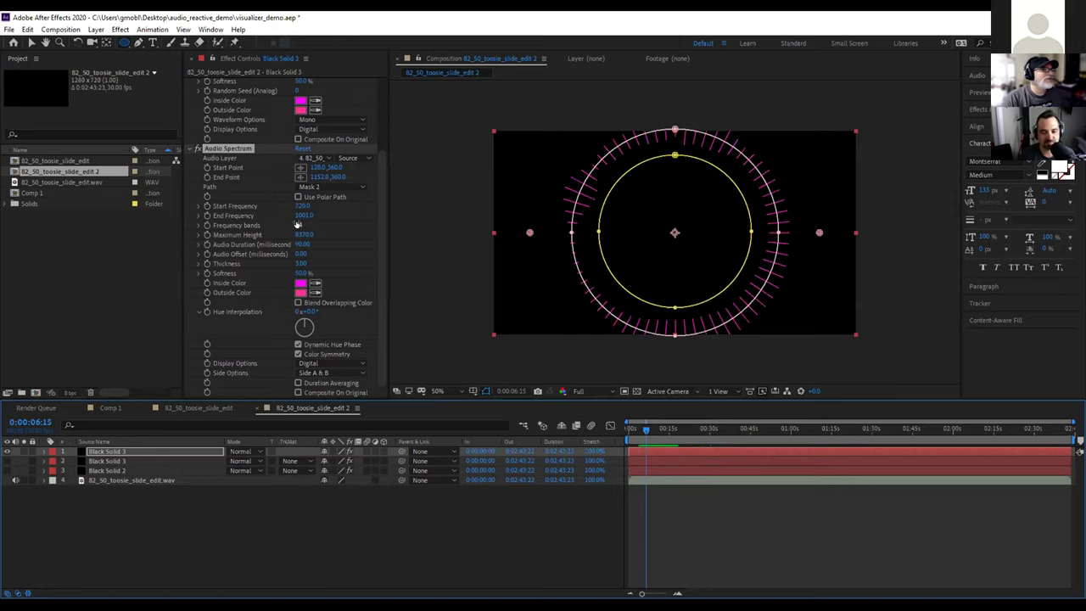
# Set the Audio Spectrum's thickness to 24 and softness to 0%, and play it from around 0:06
pyautogui.moveTo(301, 262); pyautogui.dragTo(402, 243)
pyautogui.moveTo(302, 273); pyautogui.dragTo(262, 276)
pyautogui.press('space')
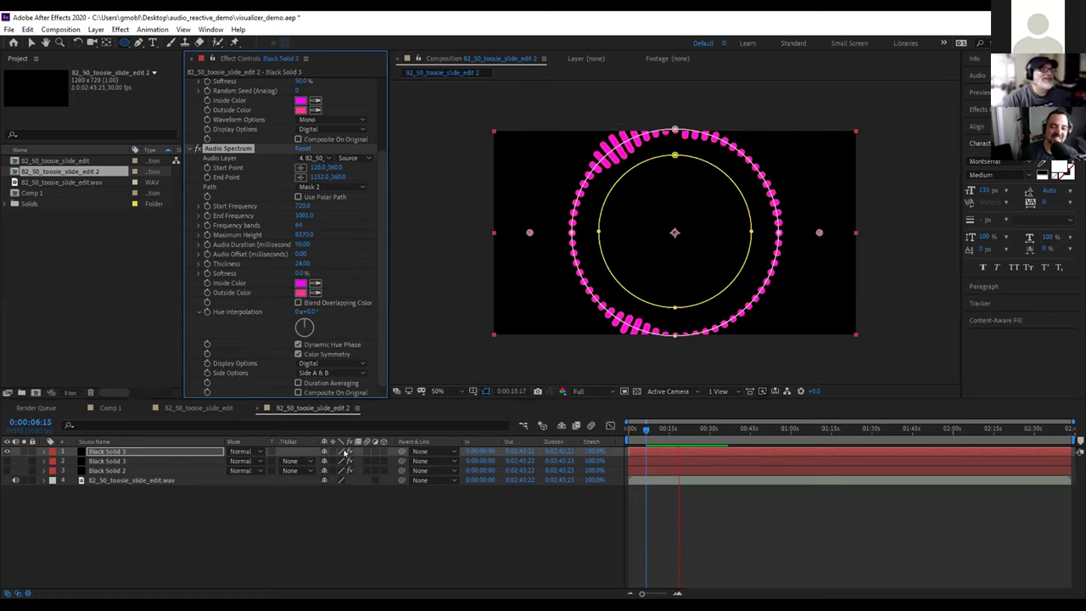
pyautogui.press('space')
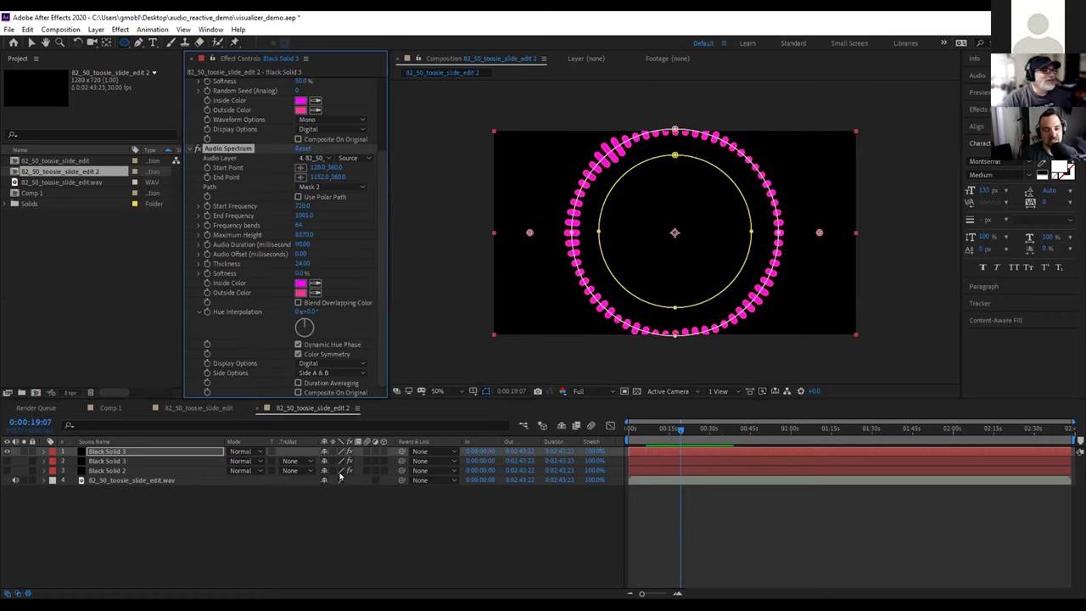
# Show the inner waveform layer again and play both circles together from around 0:23
pyautogui.click(6, 461)
pyautogui.moveTo(671, 430); pyautogui.dragTo(691, 431)
pyautogui.press('space')
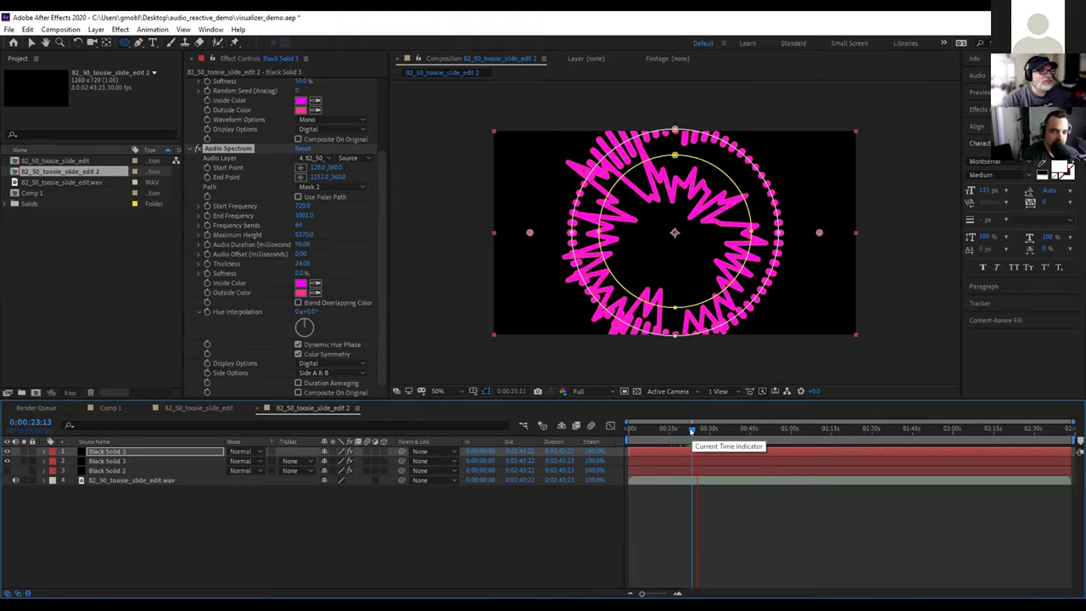
pyautogui.press('space')
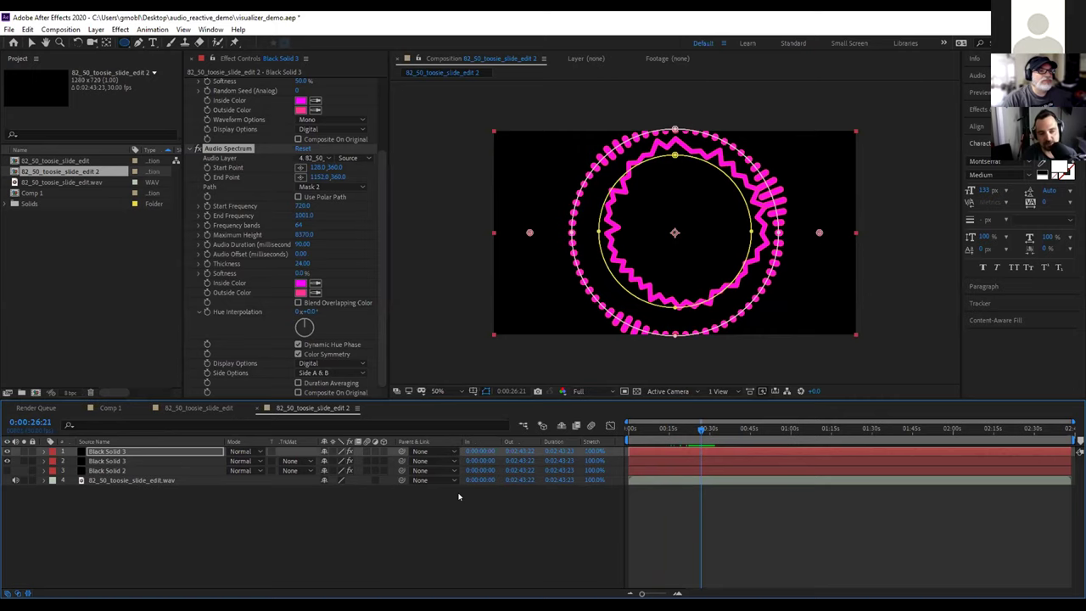
# Turn on the transparency grid and check both circular visualizers at several times up to about 0:46
pyautogui.click(636, 391)
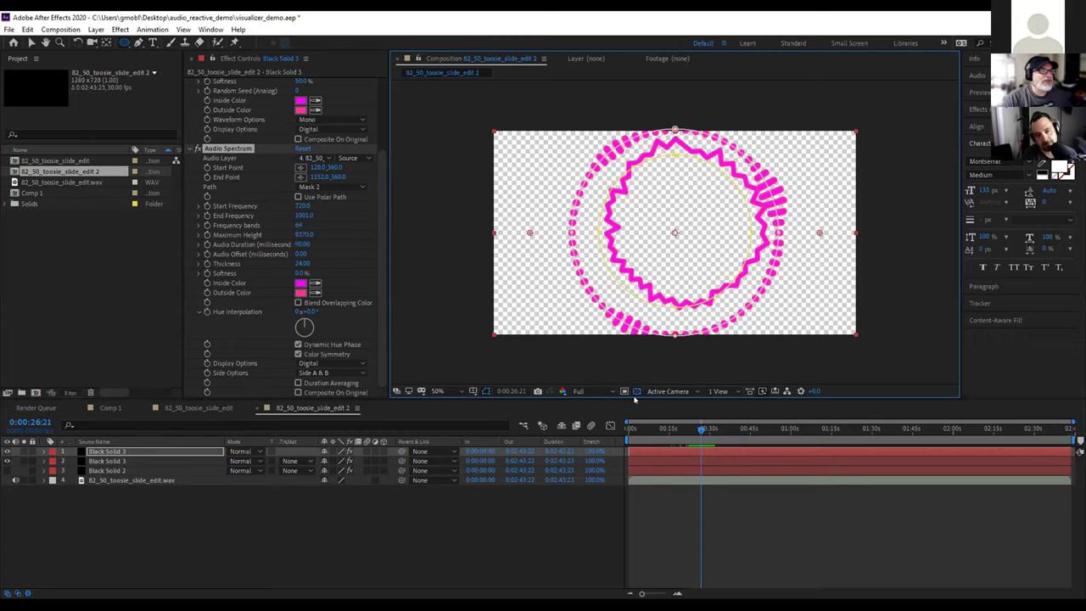
pyautogui.moveTo(701, 429); pyautogui.dragTo(670, 492)
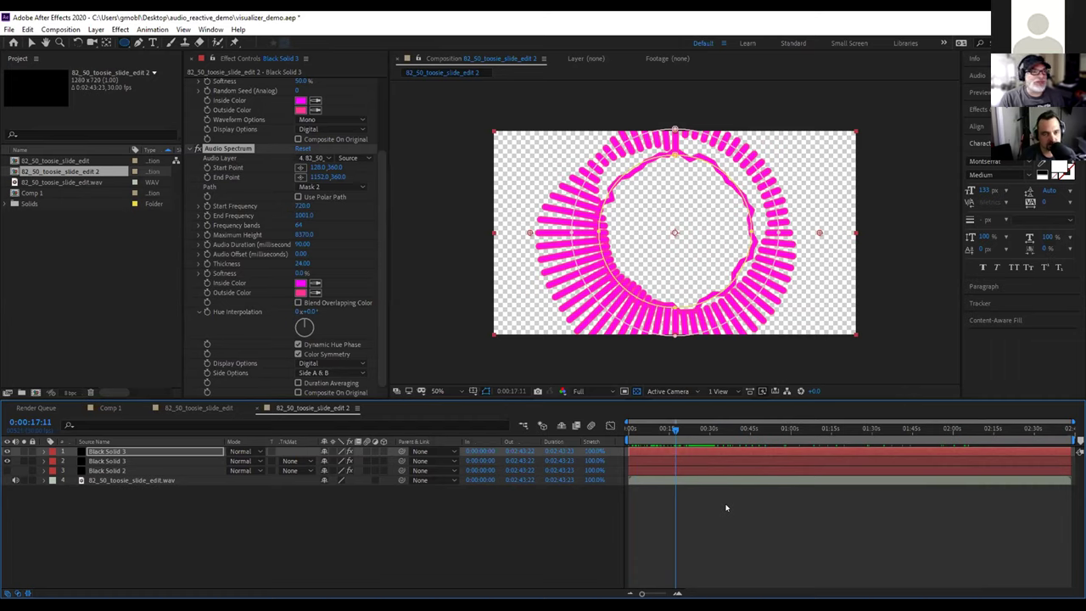
pyautogui.moveTo(675, 429); pyautogui.dragTo(699, 433)
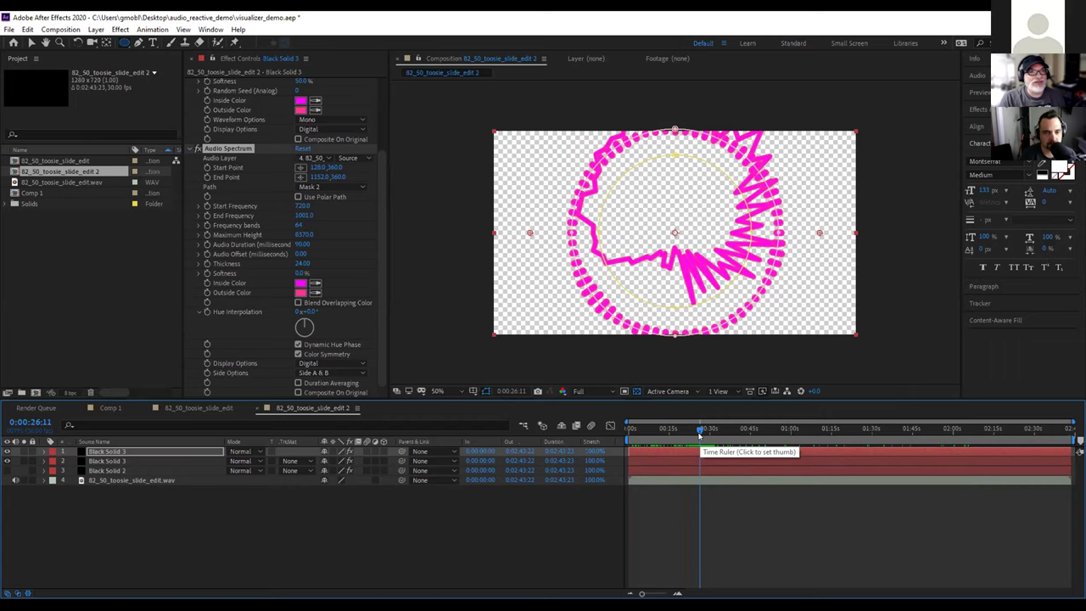
pyautogui.moveTo(699, 433); pyautogui.dragTo(753, 432)
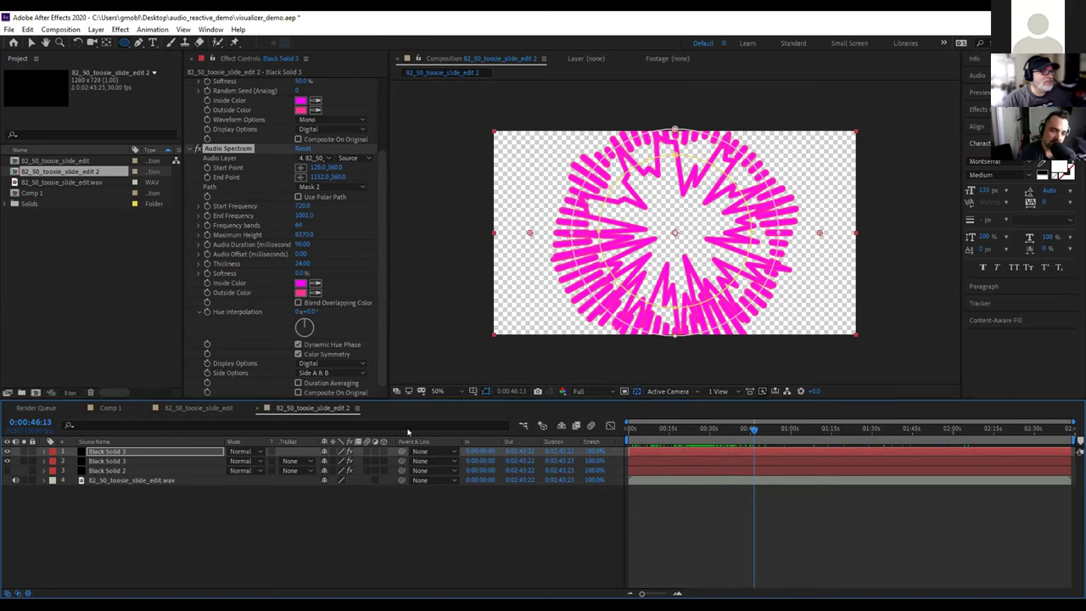
# Check the visualizer near 0:02, turn off the transparency grid, and return the playhead to the start
pyautogui.click(633, 440)
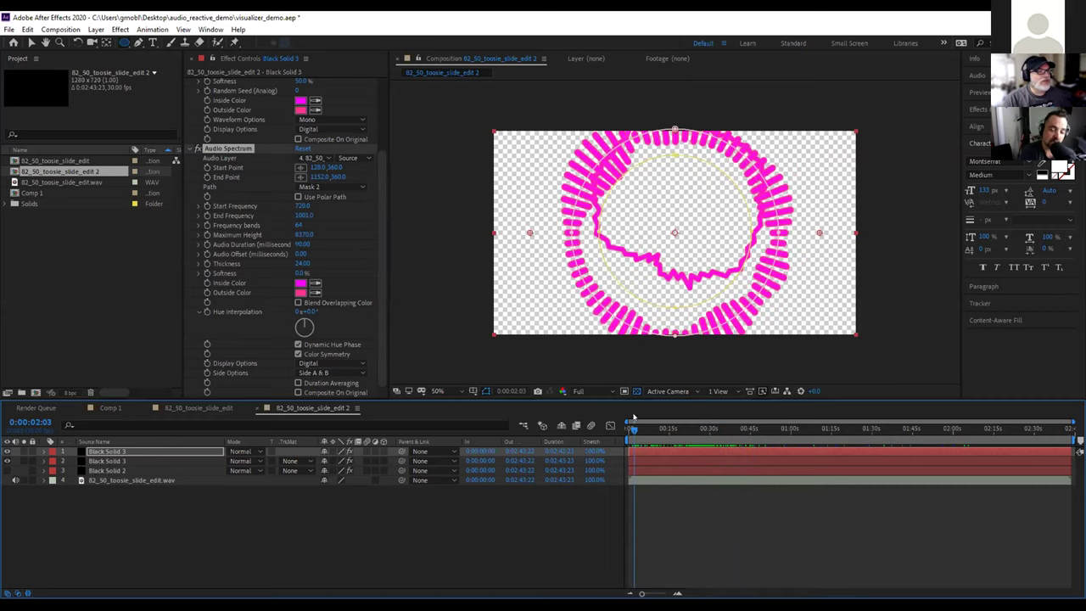
pyautogui.click(636, 391)
pyautogui.click(629, 429)
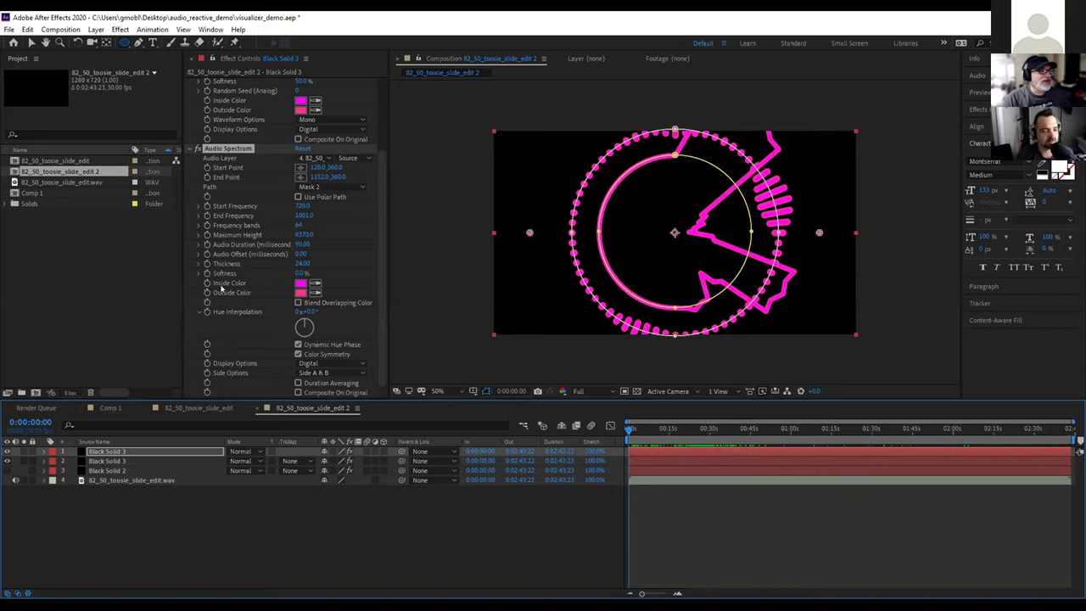
# Try to drive the Audio Spectrum's Inside Color with the expression time*100, and undo it
pyautogui.keyDown('alt'); pyautogui.click(207, 282); pyautogui.keyUp('alt')
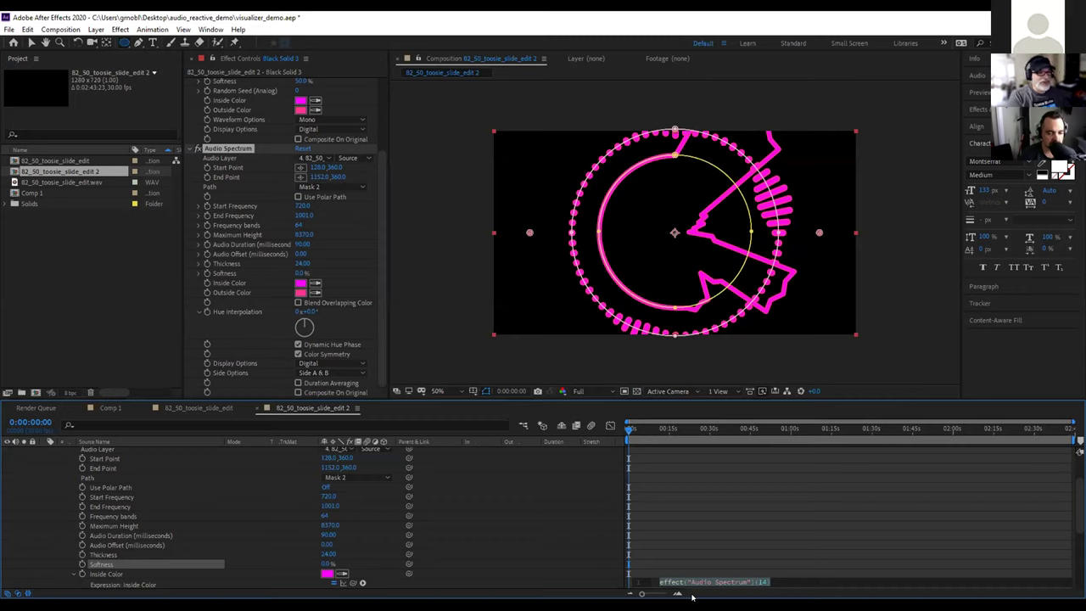
pyautogui.write('time')
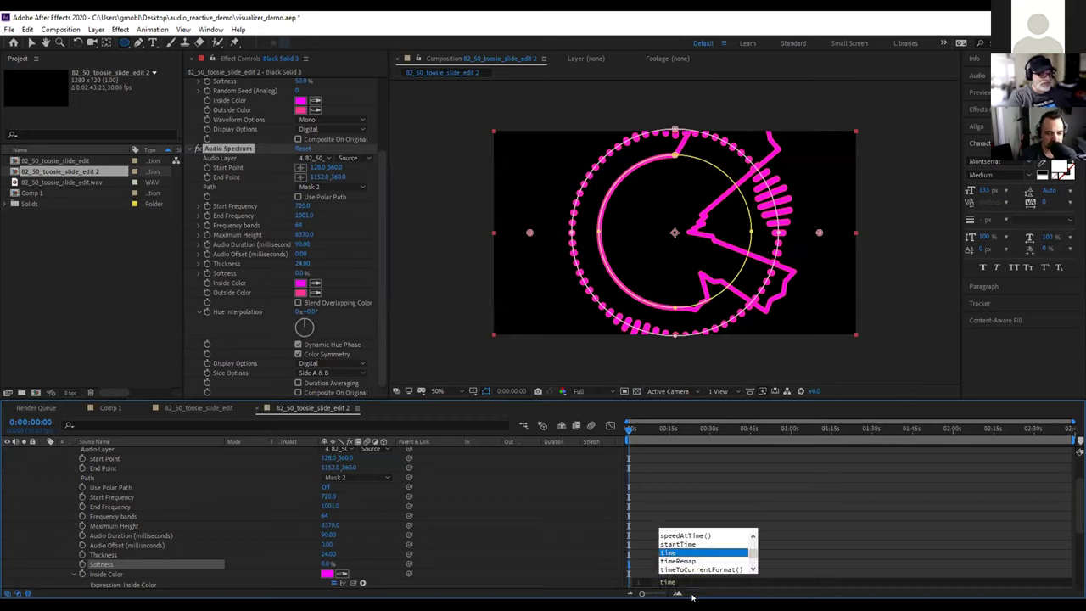
pyautogui.press('Return')
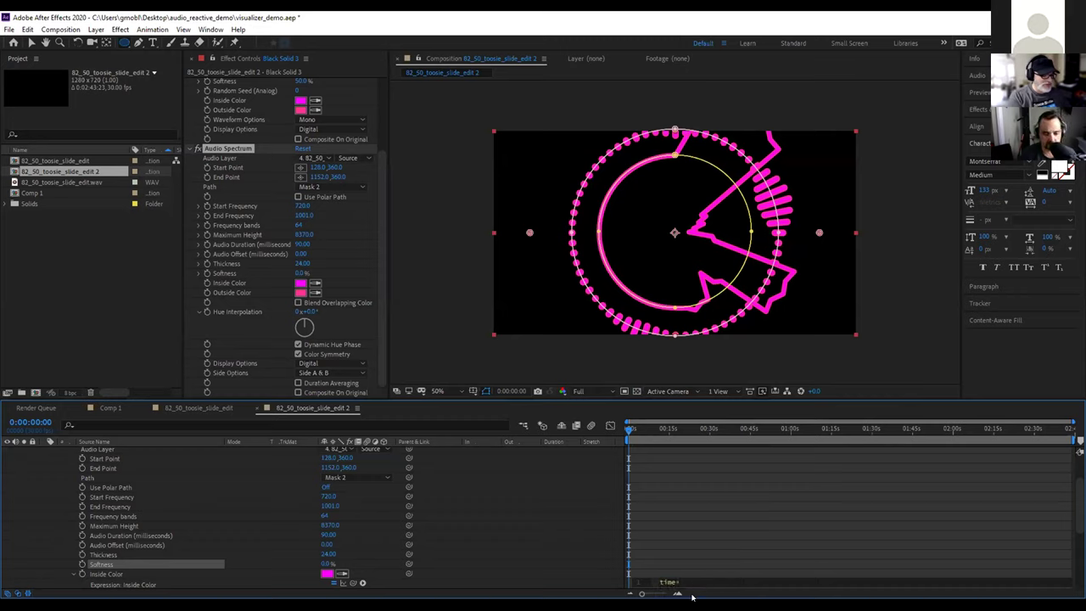
pyautogui.write('*100')
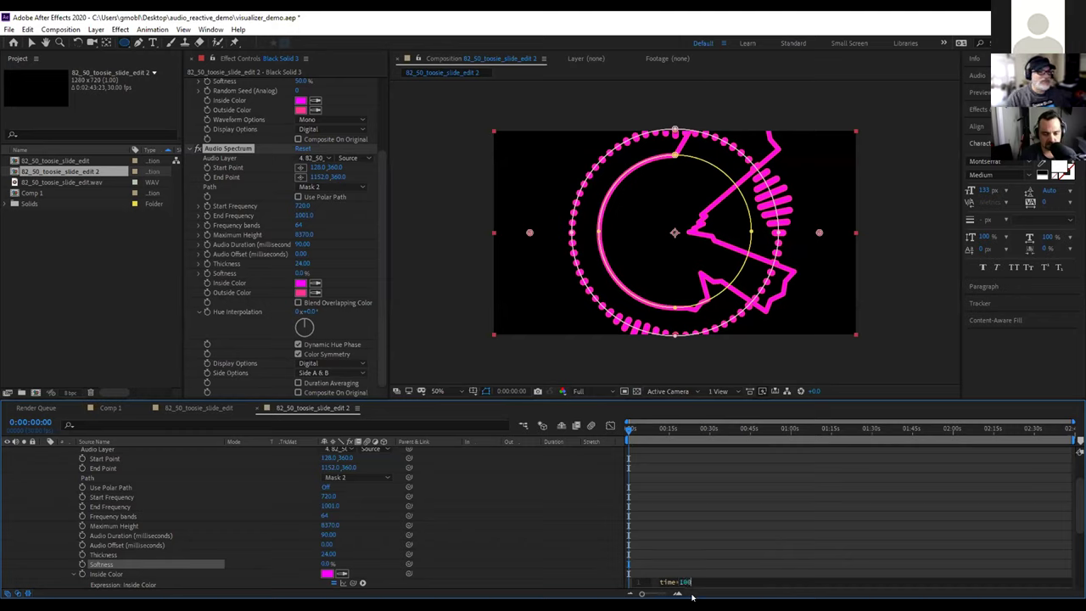
pyautogui.press('KP_Enter')
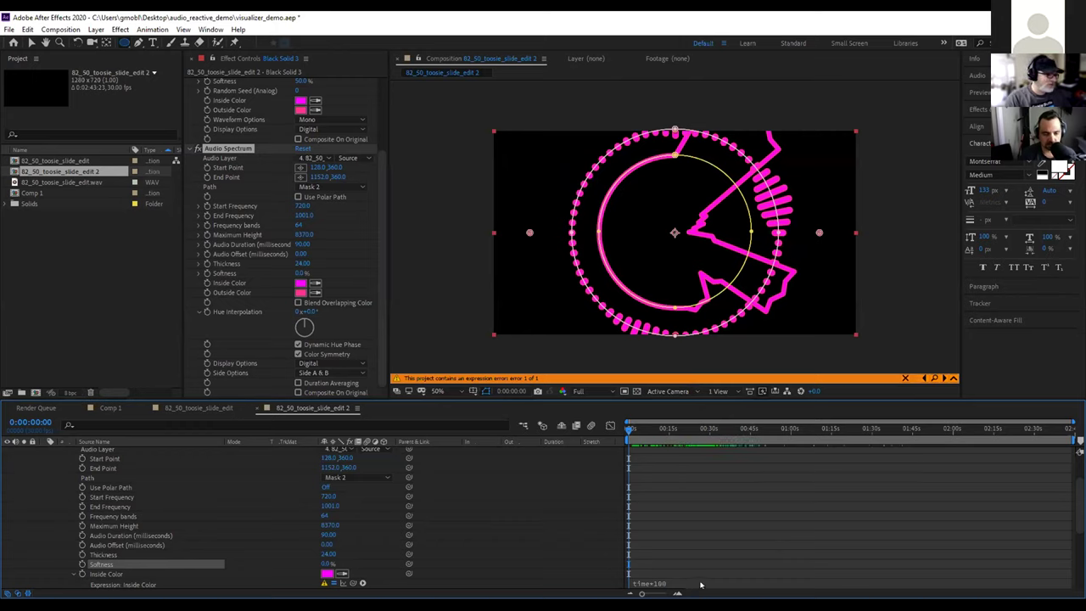
pyautogui.hotkey('ctrl', 'z')
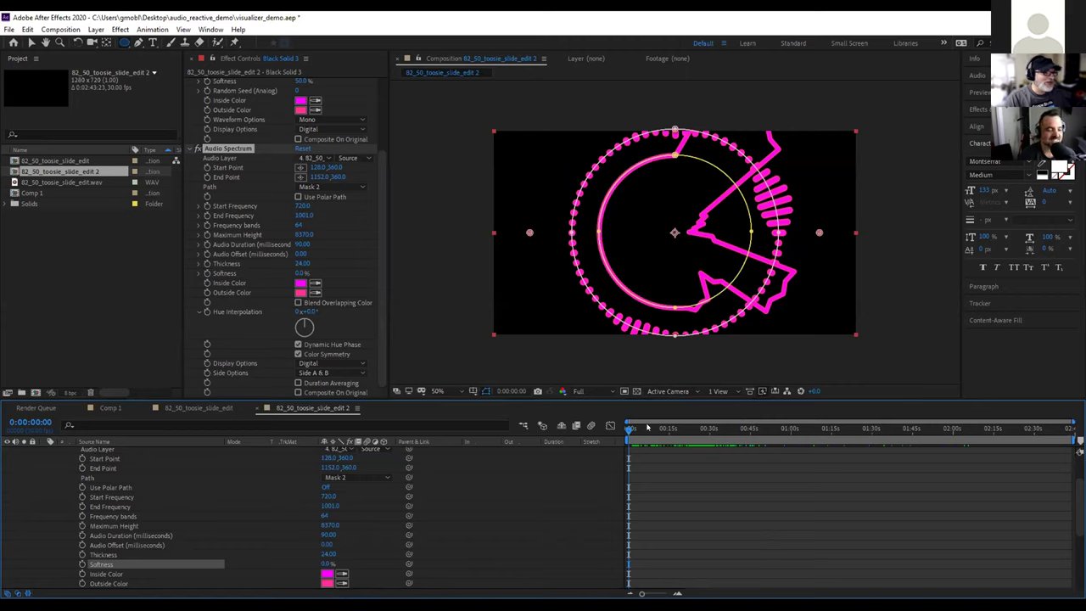
# Keyframe the Audio Spectrum's Inside Color at the start and change it to bright green at 0:00:19:01
pyautogui.click(139, 575)
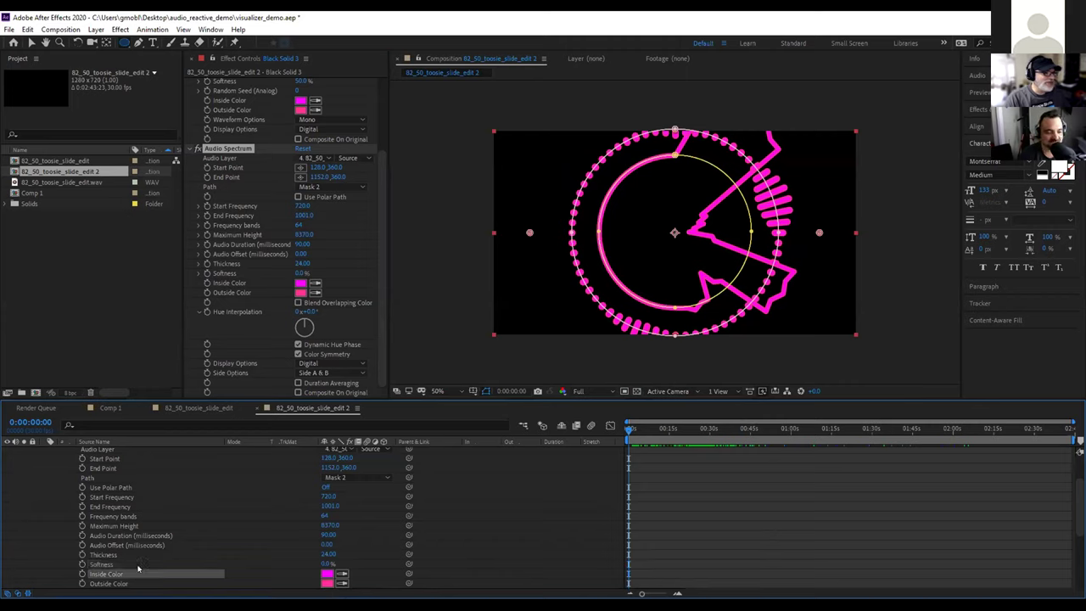
pyautogui.click(82, 573)
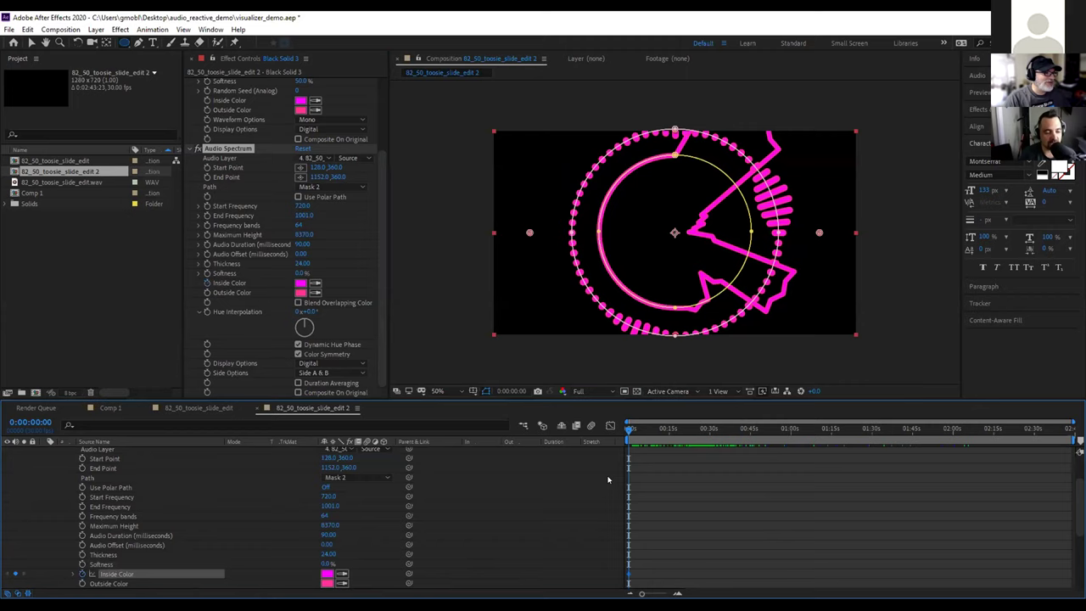
pyautogui.click(680, 430)
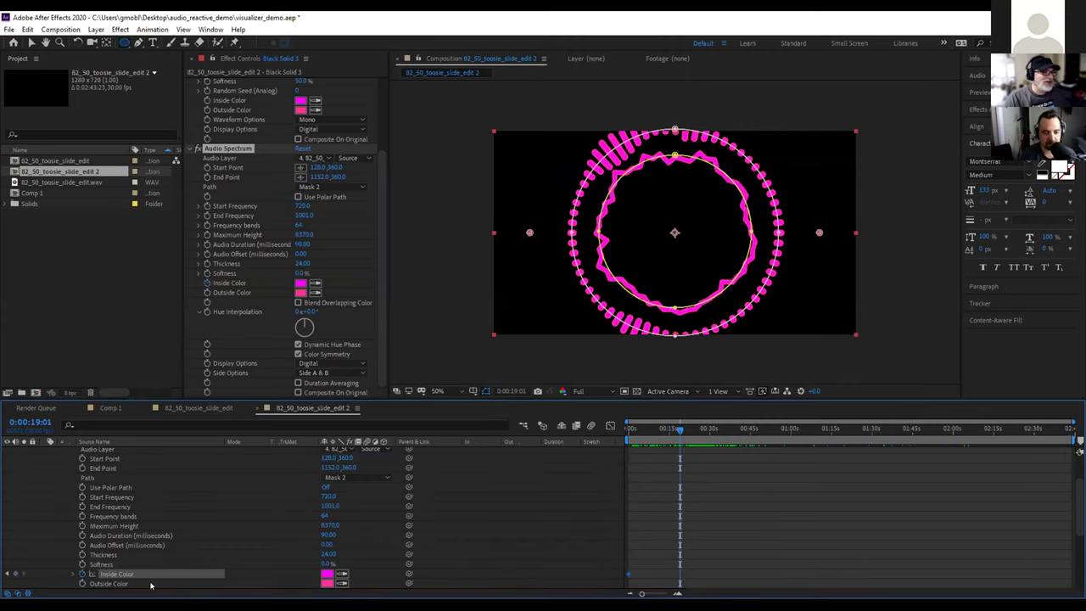
pyautogui.click(327, 576)
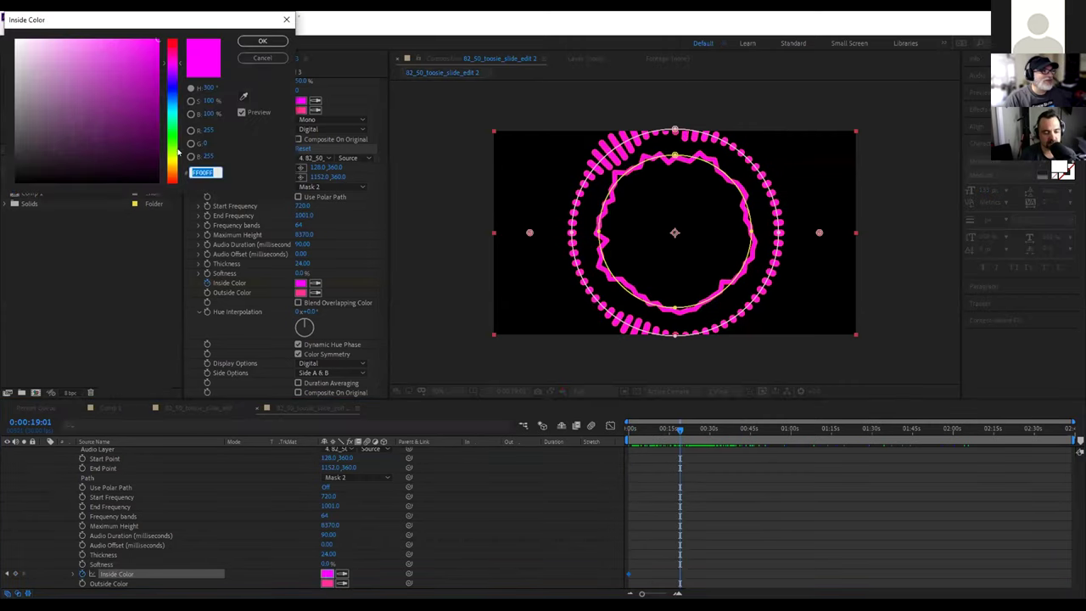
pyautogui.click(170, 145)
pyautogui.click(262, 41)
# Add Inside Color keyframes of blue 001EFF at 0:00:42:26 and orange FF7200 at 0:01:07:17
pyautogui.moveTo(679, 431); pyautogui.dragTo(743, 429)
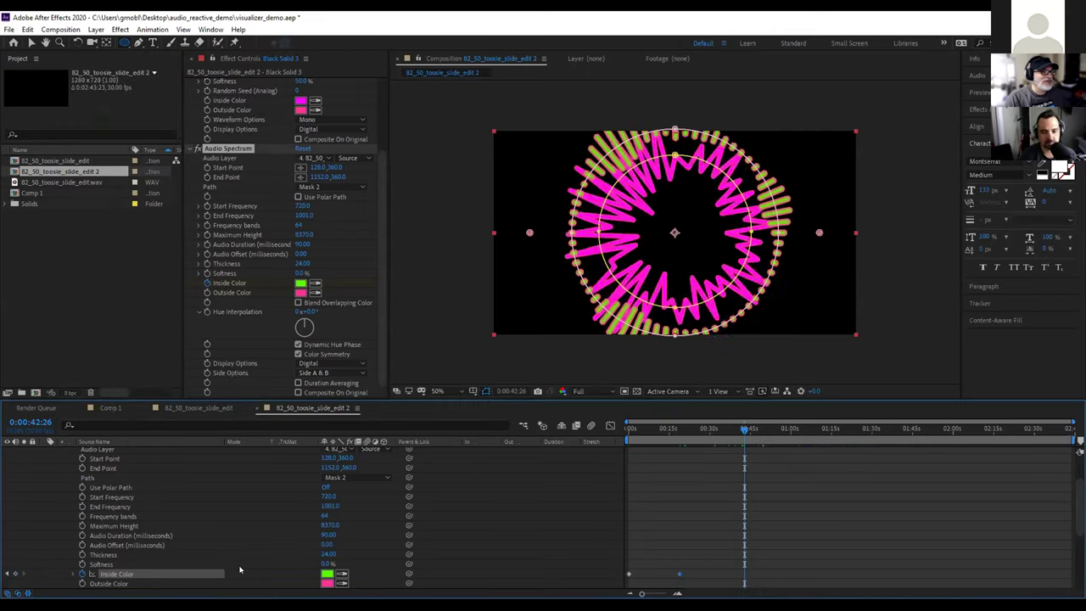
pyautogui.click(328, 576)
pyautogui.click(175, 89)
pyautogui.click(262, 41)
pyautogui.click(789, 430)
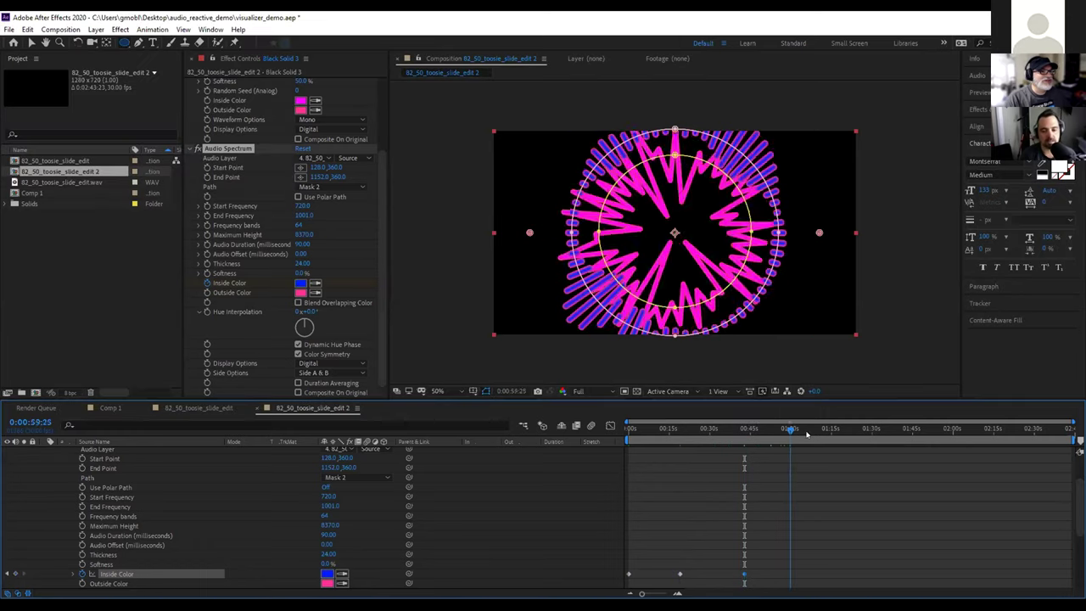
pyautogui.click(810, 430)
pyautogui.click(327, 576)
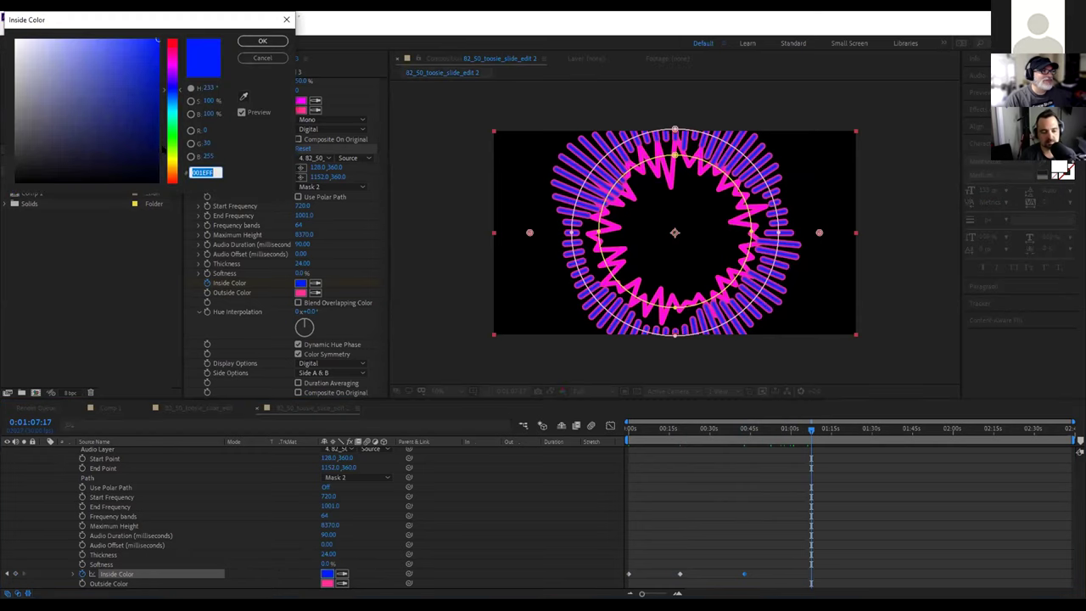
pyautogui.write('FF7200')
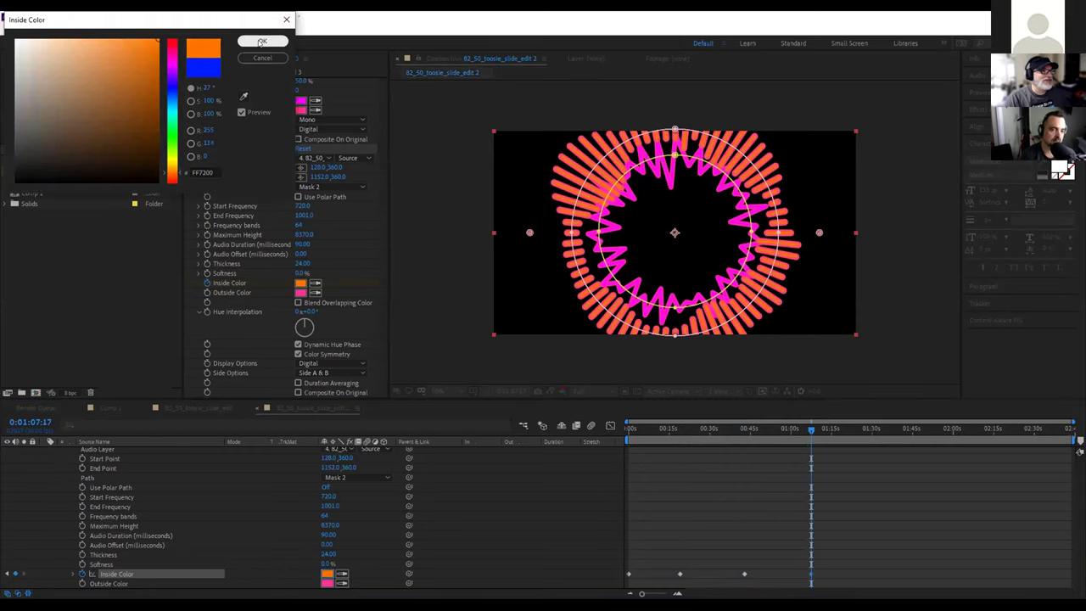
pyautogui.click(262, 41)
# Convert all the Inside Color keyframes to hold keyframes and check the color changes up to about 0:52
pyautogui.click(634, 430)
pyautogui.moveTo(634, 430); pyautogui.dragTo(684, 497)
pyautogui.moveTo(829, 579); pyautogui.dragTo(624, 551)
pyautogui.rightClick(809, 545)
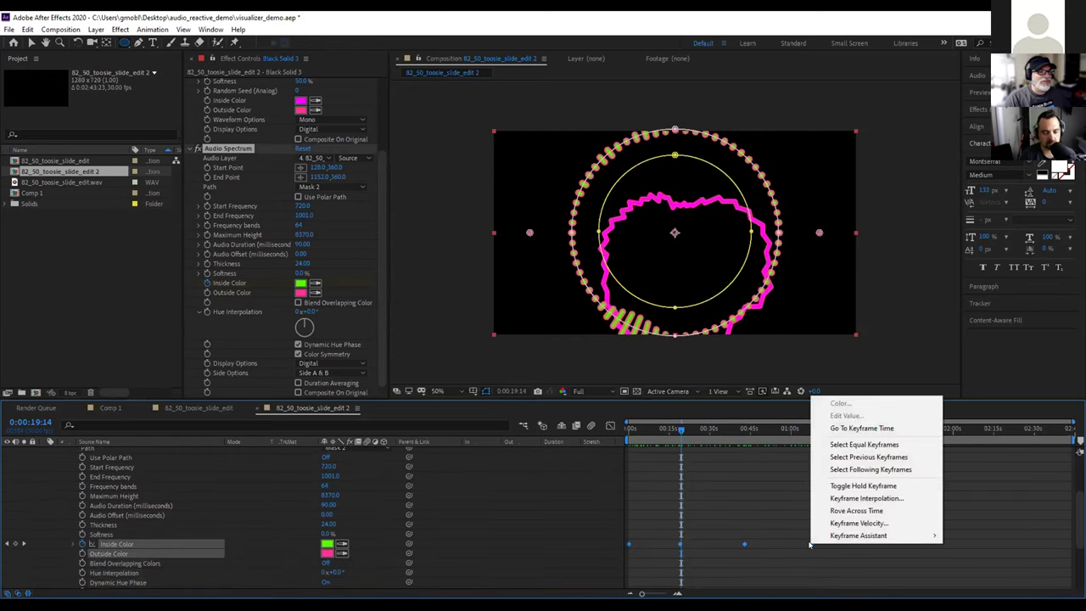
pyautogui.moveTo(863, 535)
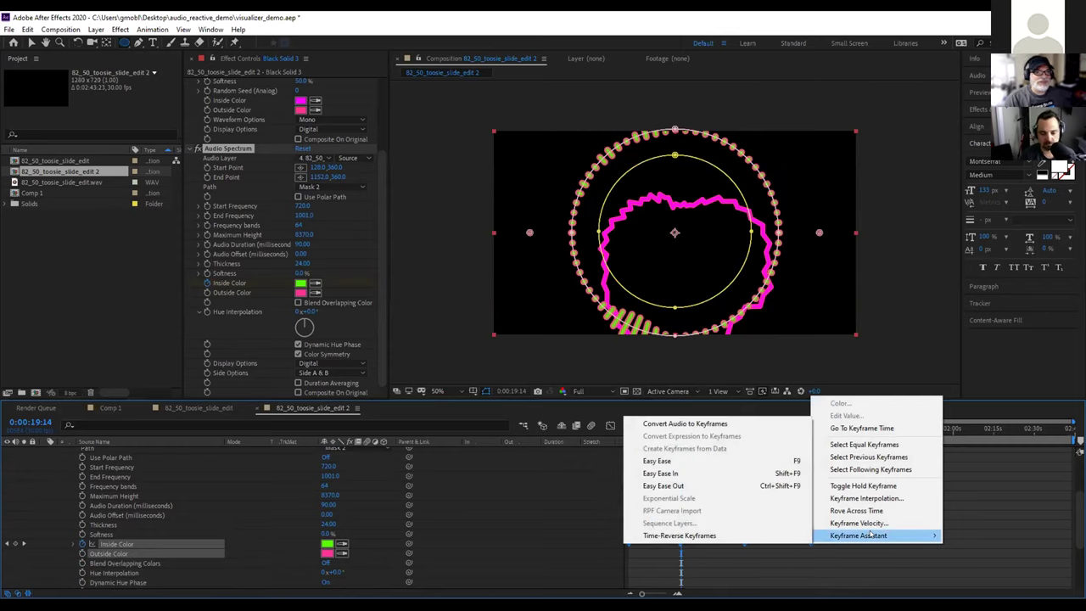
pyautogui.click(879, 486)
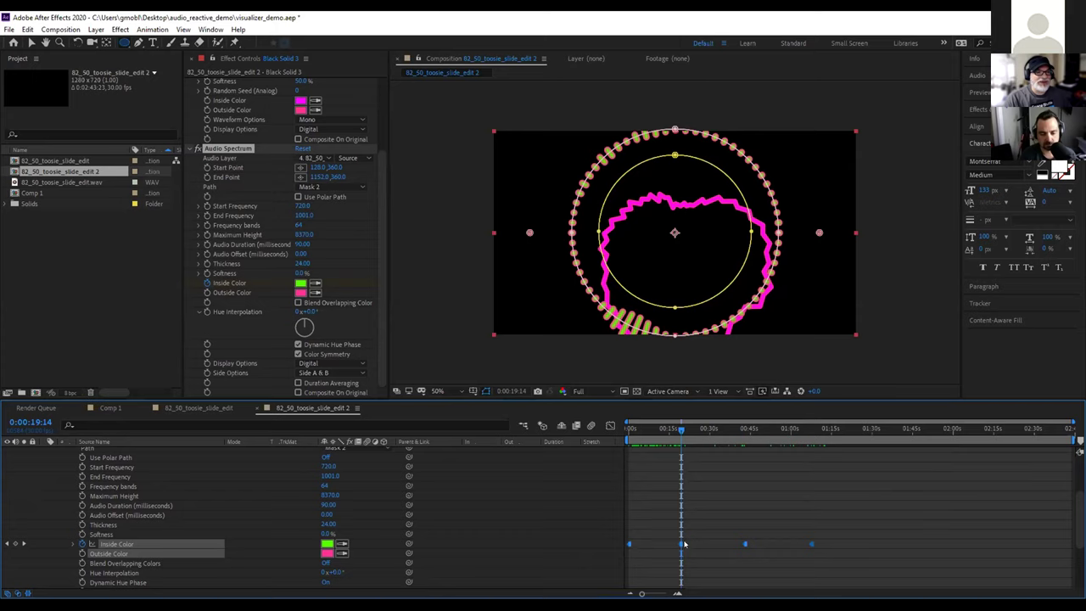
pyautogui.moveTo(678, 430); pyautogui.dragTo(770, 535)
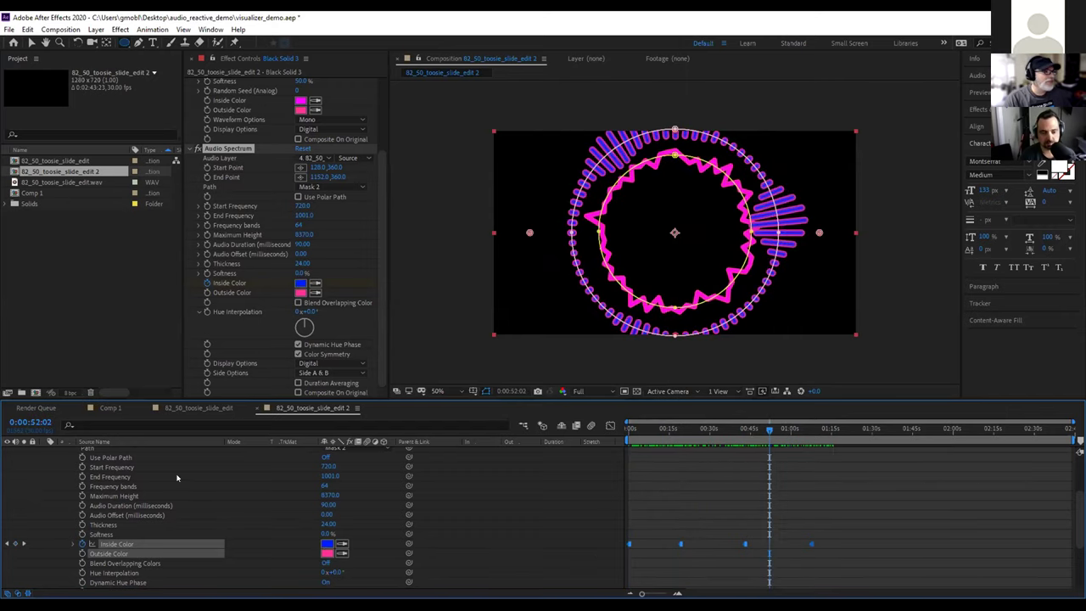
# Collapse the outer spectrum layer's properties and hide that layer
pyautogui.scroll(4, 136, 472)
pyautogui.click(42, 454)
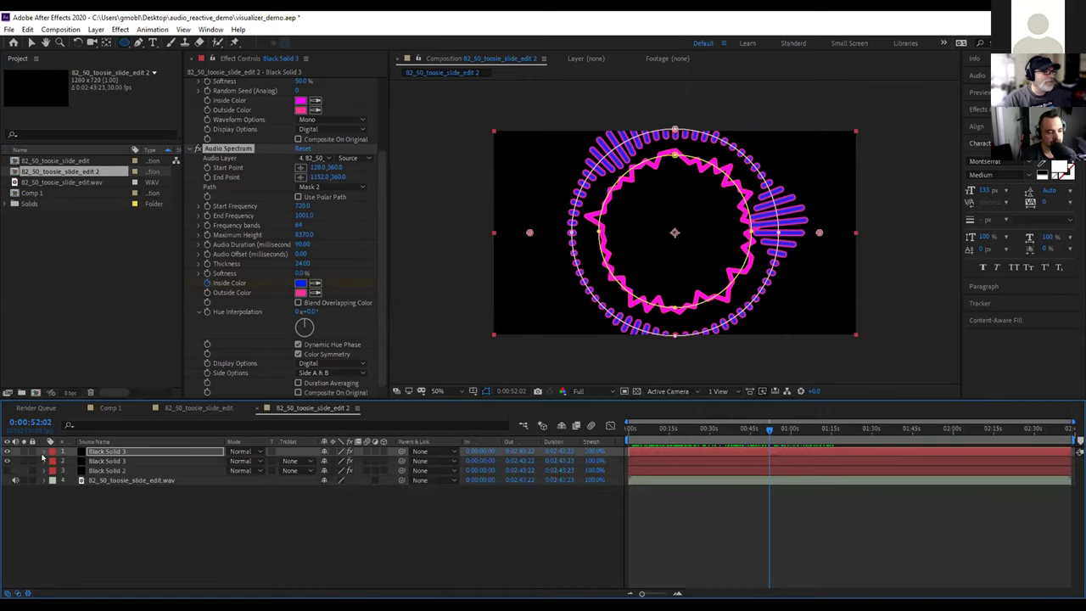
pyautogui.click(7, 452)
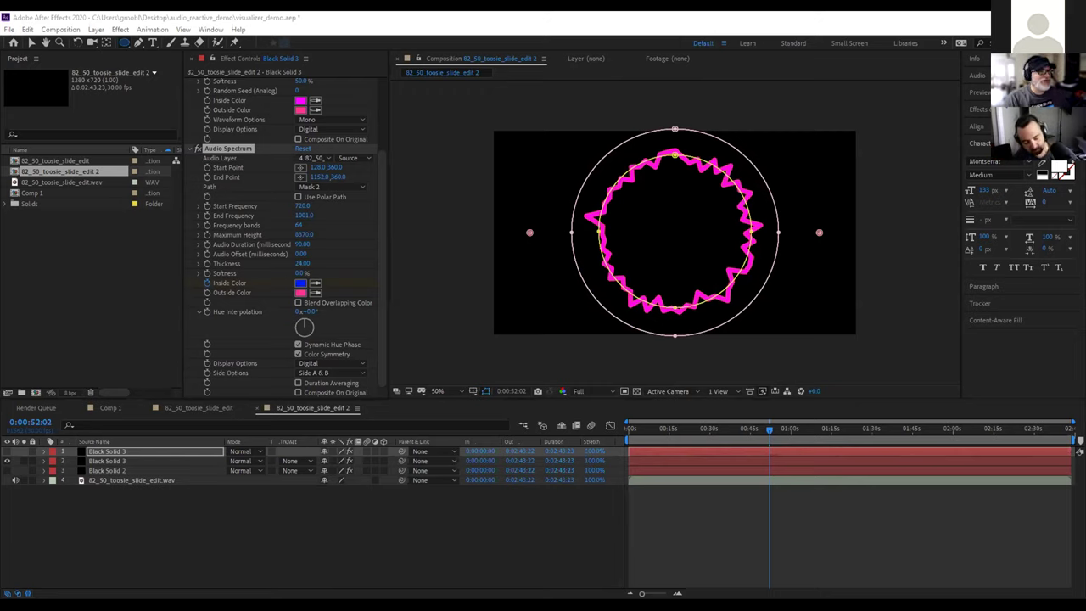
# Delete both circular masks from the Audio Waveform layer
pyautogui.click(87, 461)
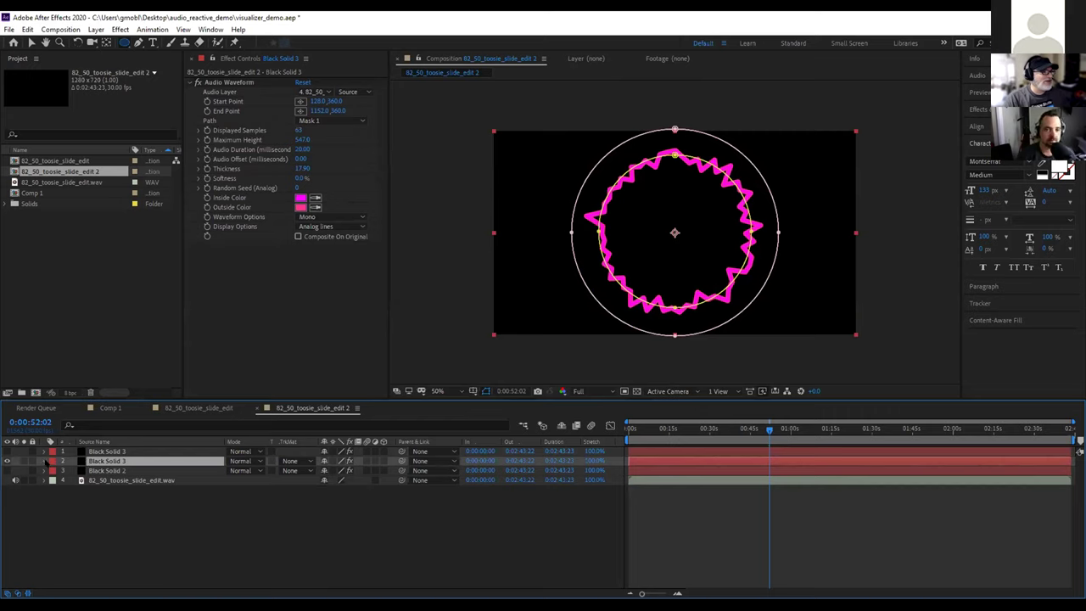
pyautogui.click(45, 462)
pyautogui.click(90, 478)
pyautogui.press('Delete')
pyautogui.click(93, 477)
pyautogui.press('Delete')
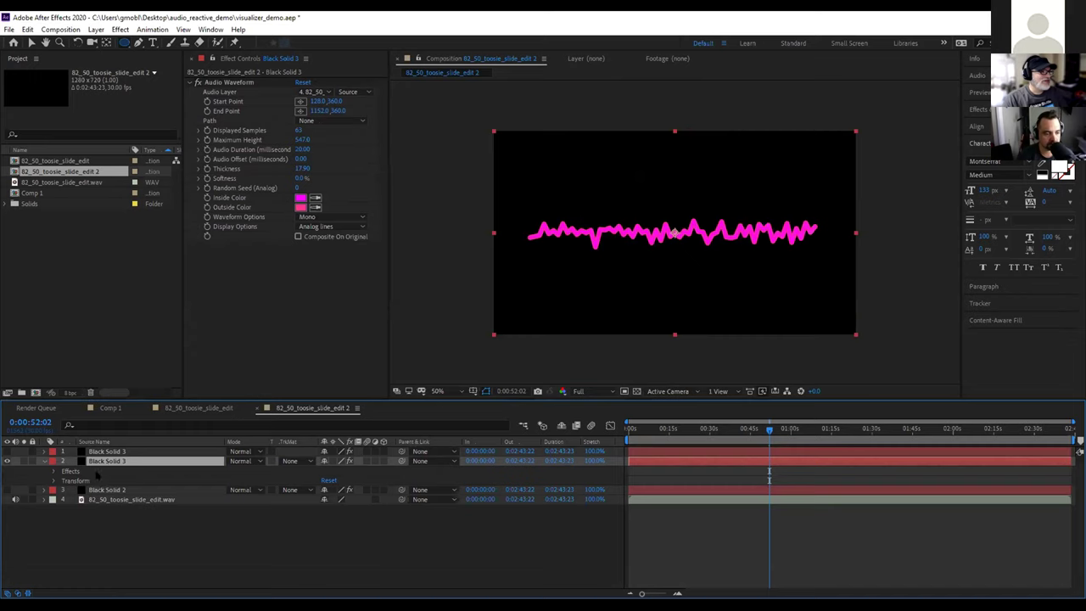
# Paste the eight copied radial line masks onto the Audio Waveform layer and select the layer
pyautogui.click(113, 460)
pyautogui.hotkey('ctrl', 'v')
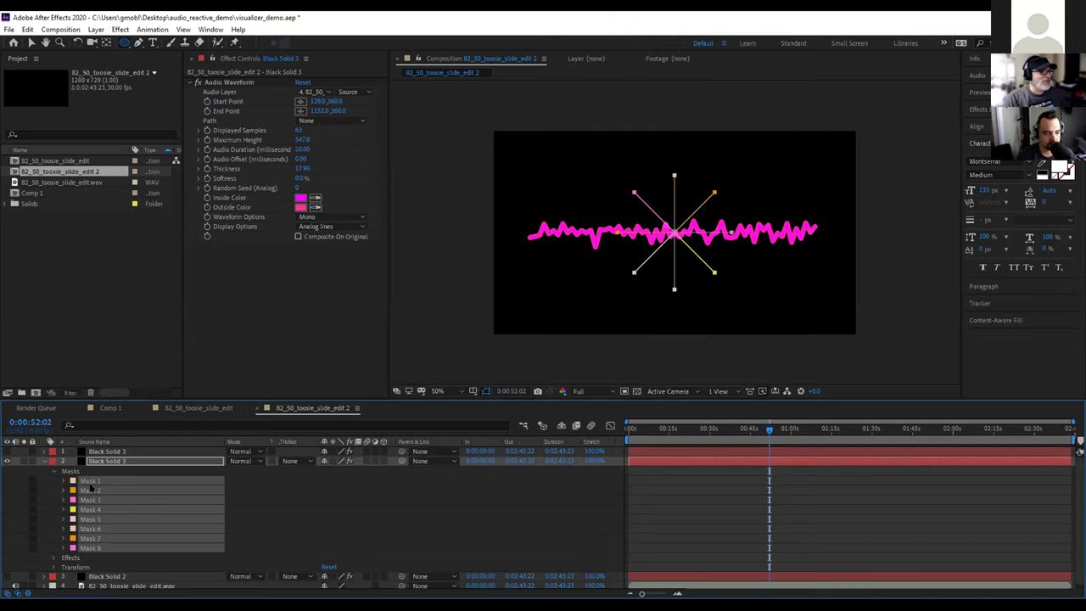
pyautogui.click(175, 461)
# Try Masks 2, 4, 6, 7 and 8 in turn as the Audio Waveform's path, and set the path back to None
pyautogui.click(339, 121)
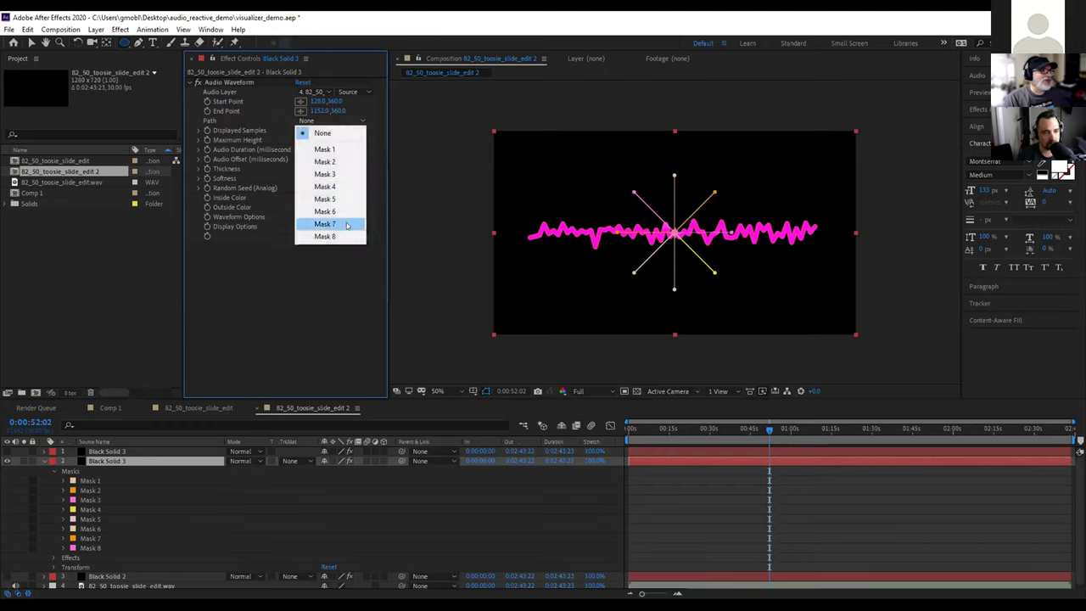
pyautogui.click(350, 162)
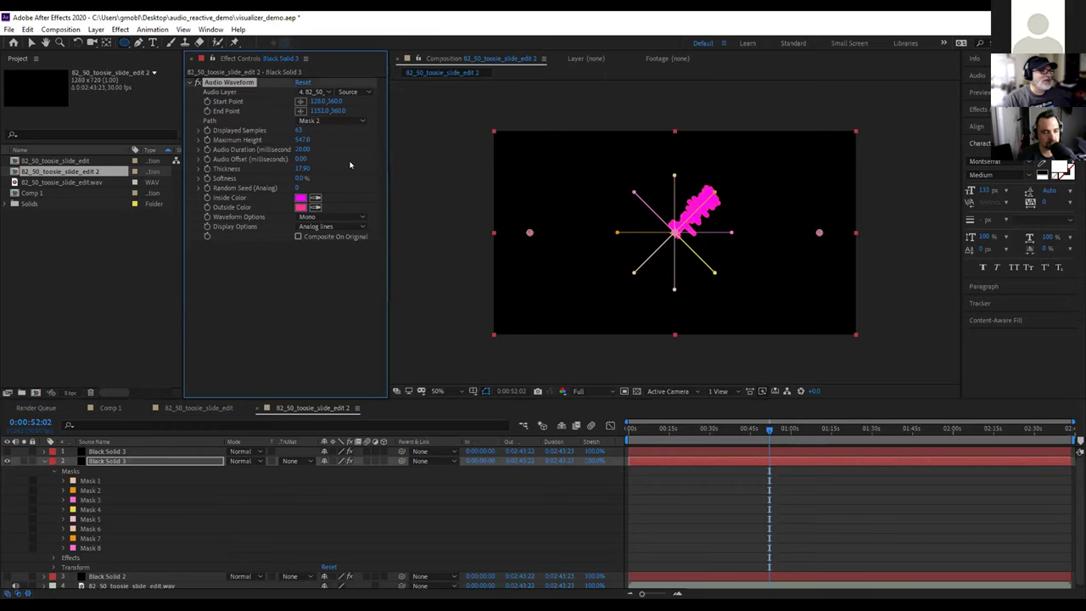
pyautogui.click(329, 122)
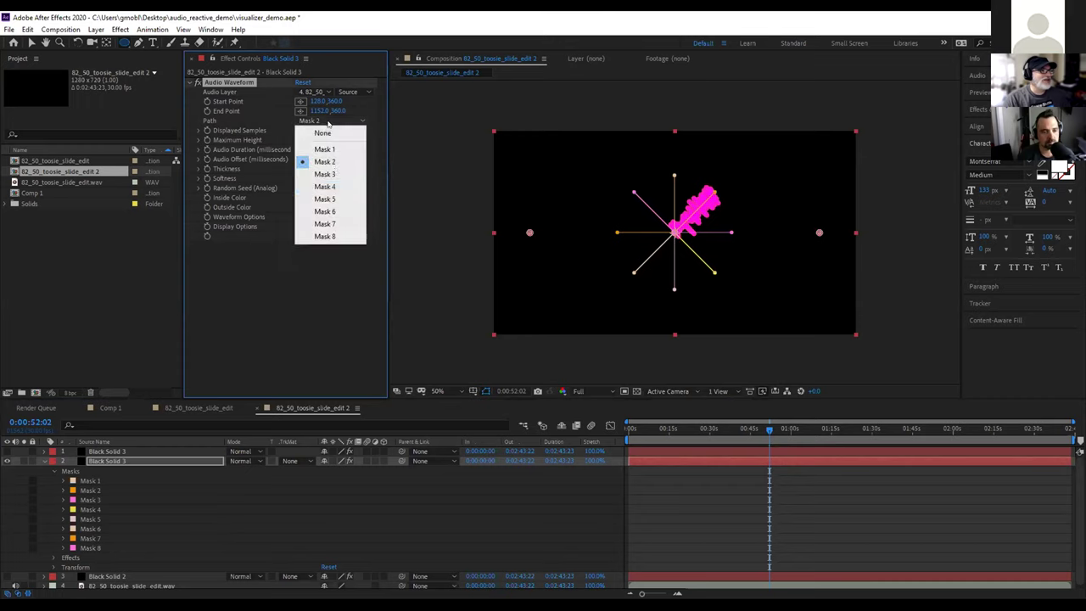
pyautogui.click(339, 189)
pyautogui.click(327, 122)
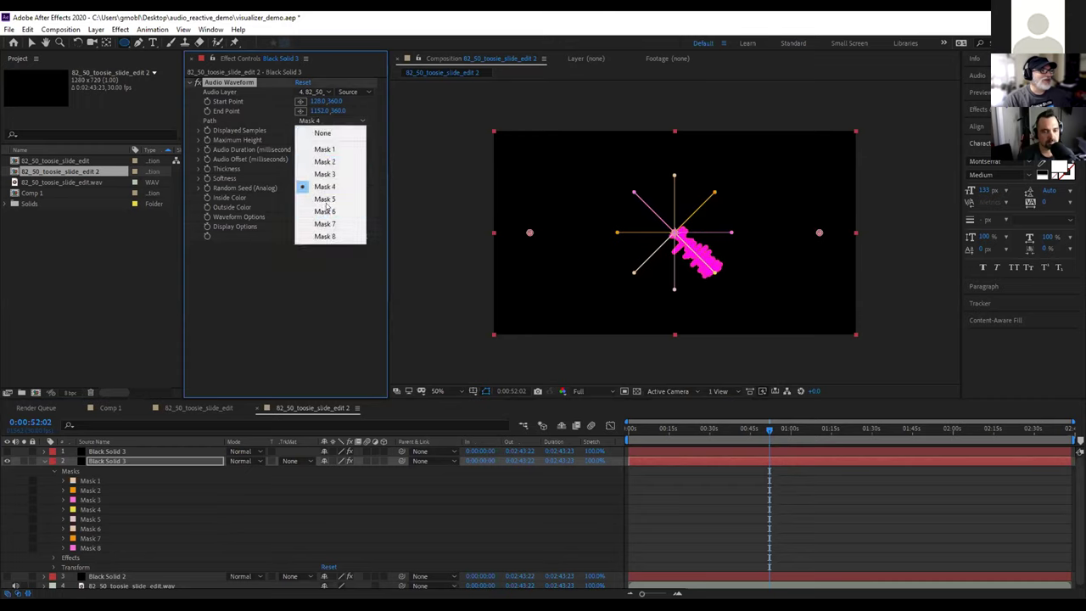
pyautogui.click(331, 211)
pyautogui.click(328, 121)
pyautogui.click(329, 223)
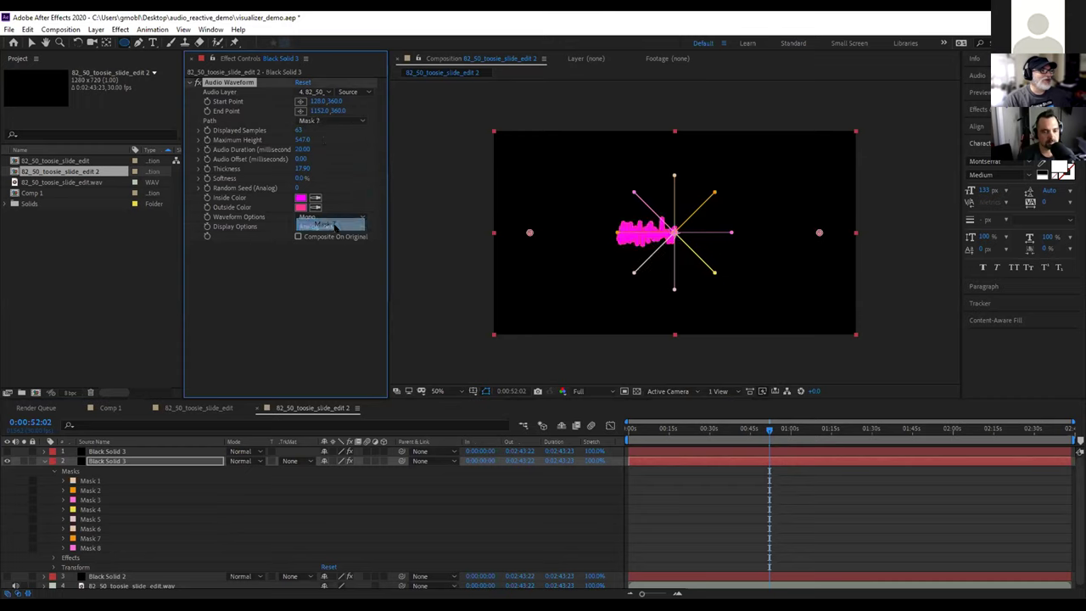
pyautogui.click(322, 121)
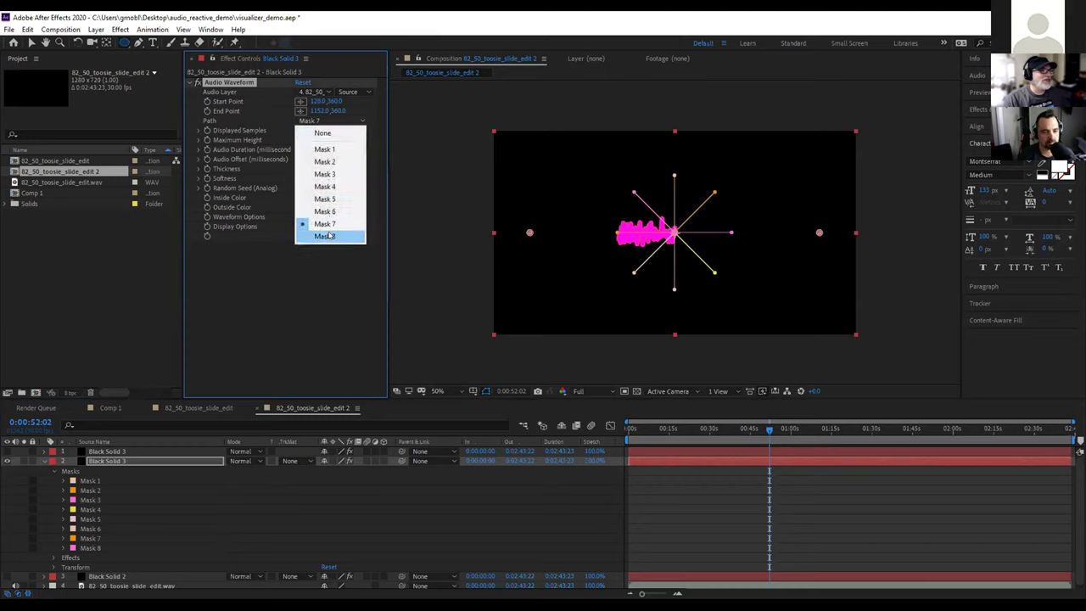
pyautogui.click(331, 236)
pyautogui.click(323, 122)
pyautogui.click(323, 134)
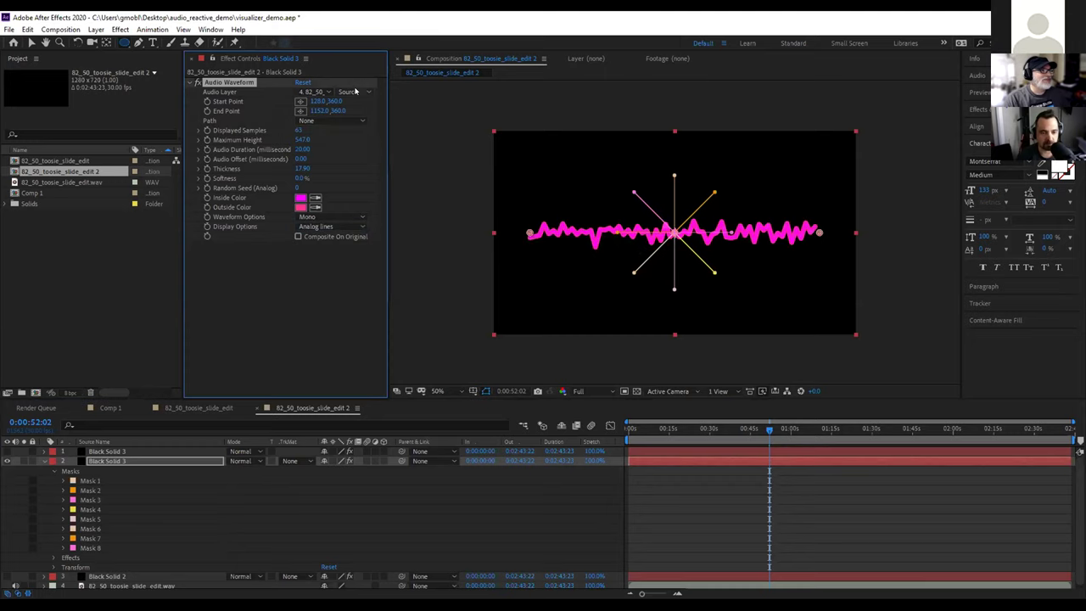
# Set the Audio Waveform's audio layer source to Effects & Masks, with the path kept at None
pyautogui.click(356, 92)
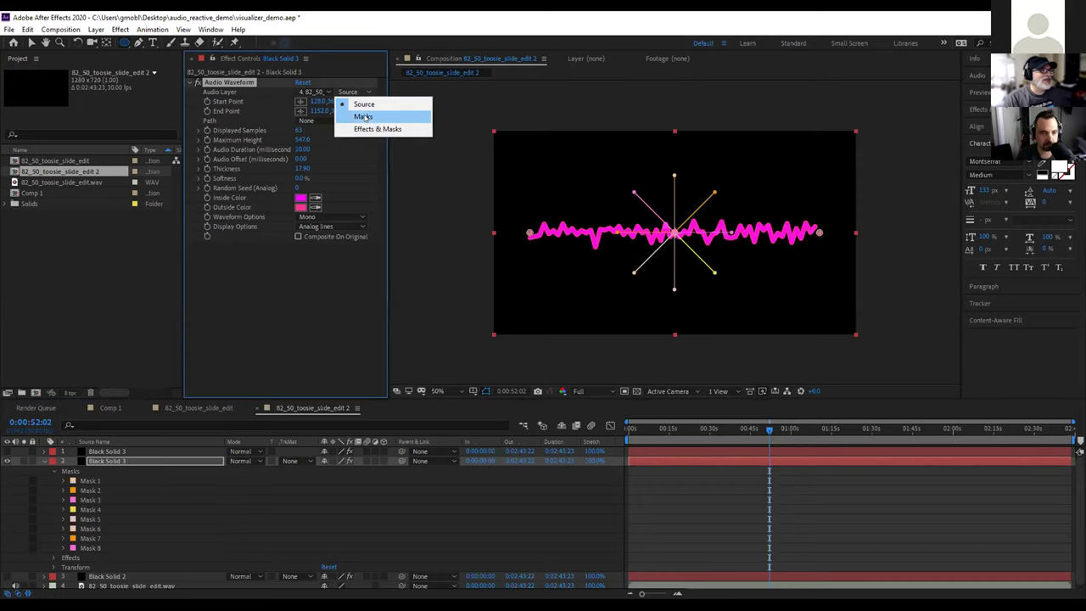
pyautogui.click(362, 118)
pyautogui.click(356, 92)
pyautogui.click(365, 128)
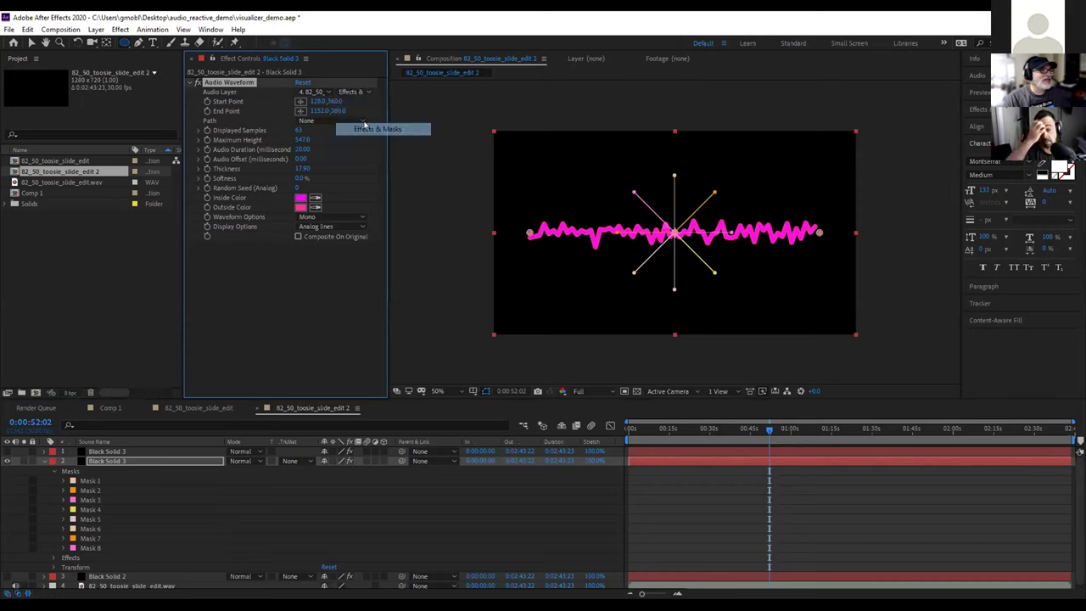
pyautogui.click(362, 120)
pyautogui.click(326, 132)
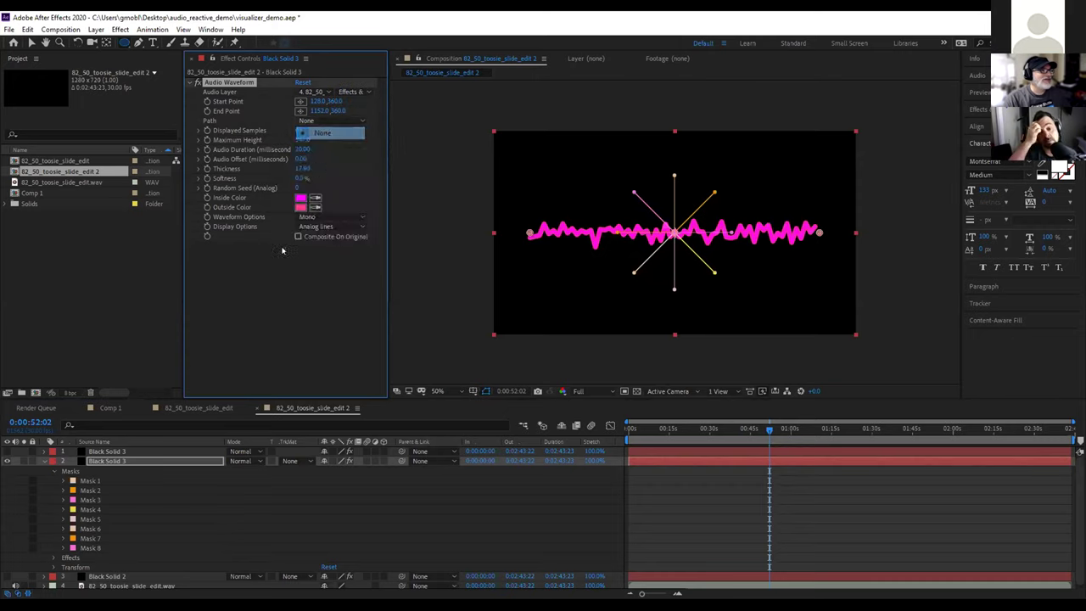
# Delete Masks 1 through 8 from the Audio Waveform layer and preview the straight waveform from the start of the composition
pyautogui.click(89, 480)
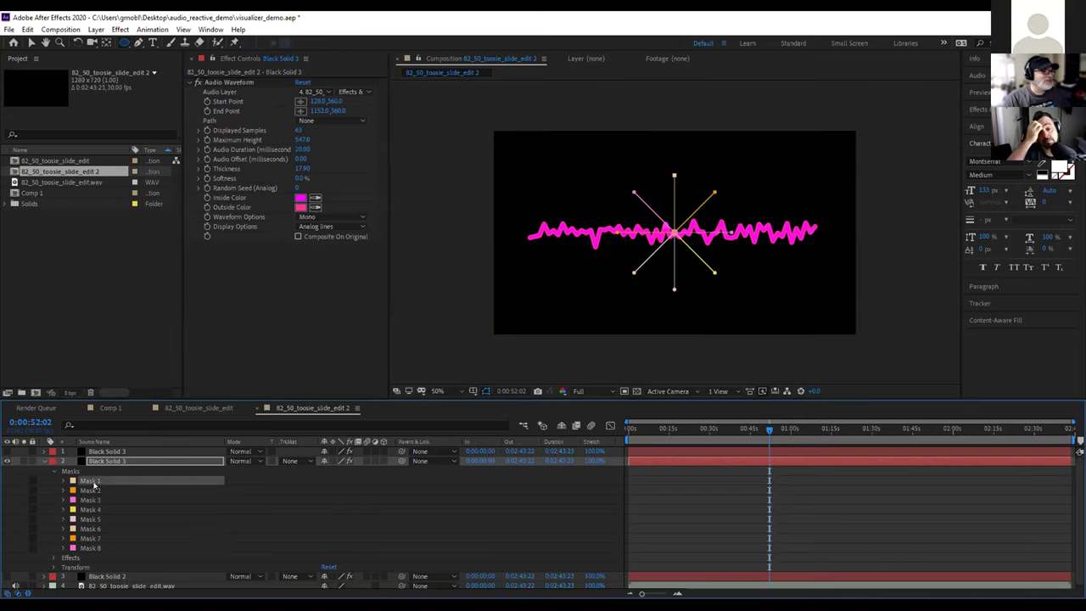
pyautogui.keyDown('shift'); pyautogui.click(92, 547); pyautogui.keyUp('shift')
pyautogui.press('Delete')
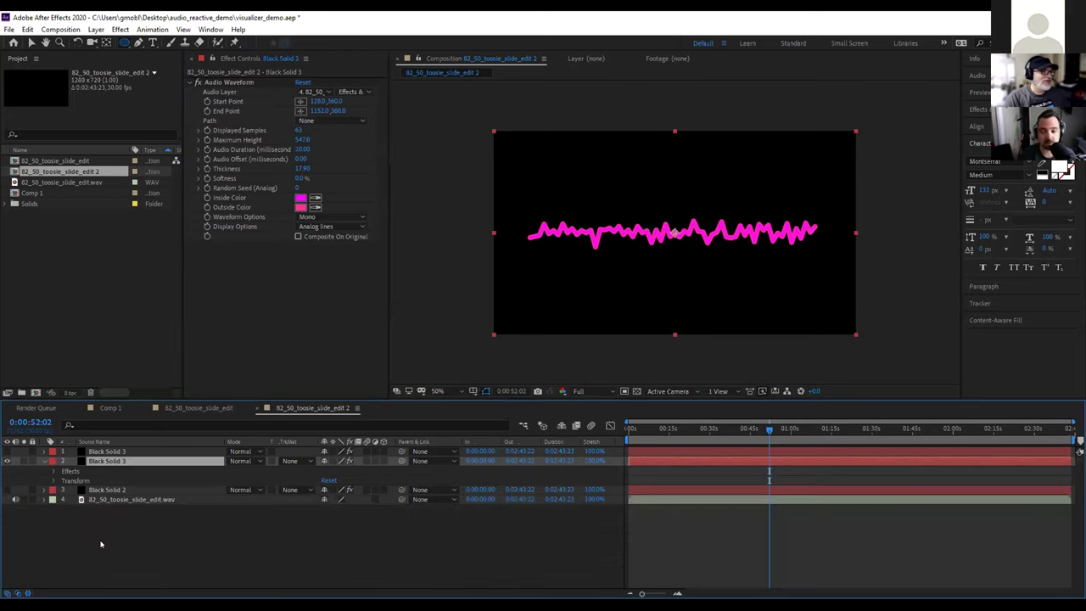
pyautogui.click(210, 543)
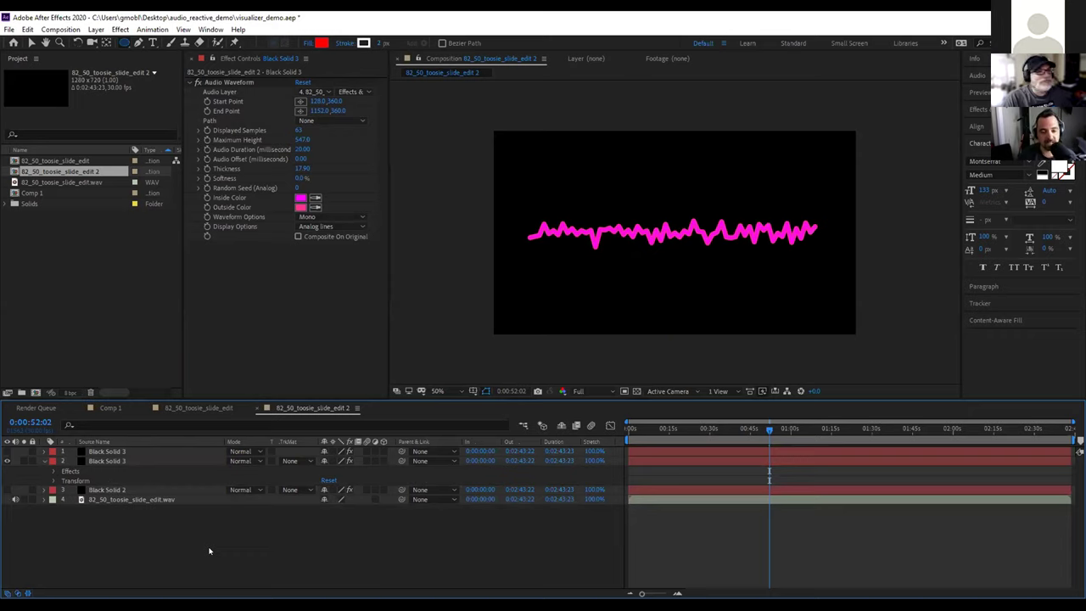
pyautogui.moveTo(717, 426); pyautogui.dragTo(629, 437)
pyautogui.press('space')
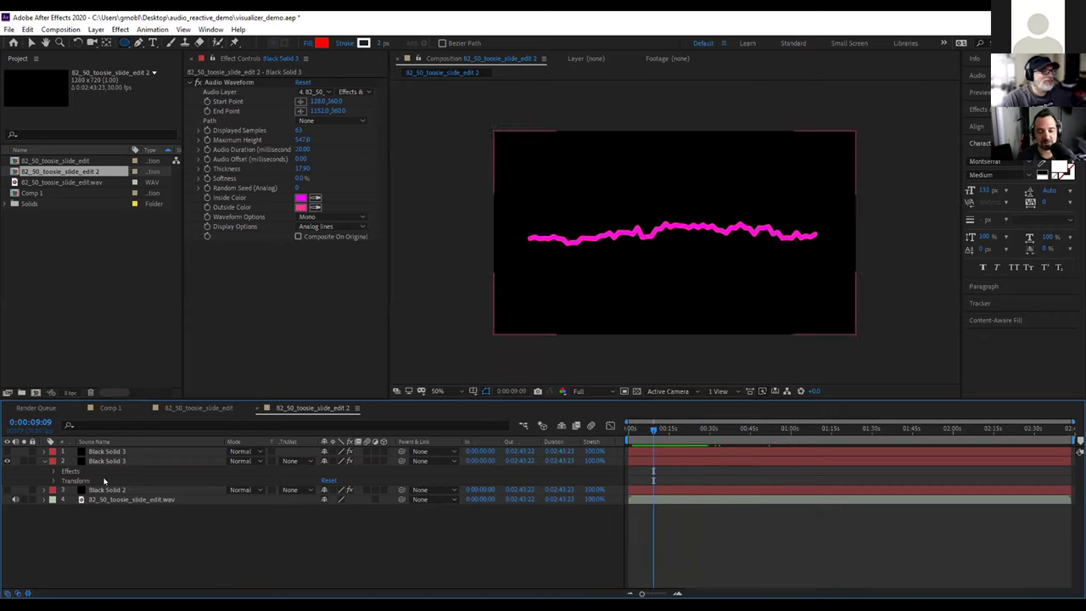
# Collapse the Audio Waveform layer, turn off its effect and hide the layer
pyautogui.click(45, 460)
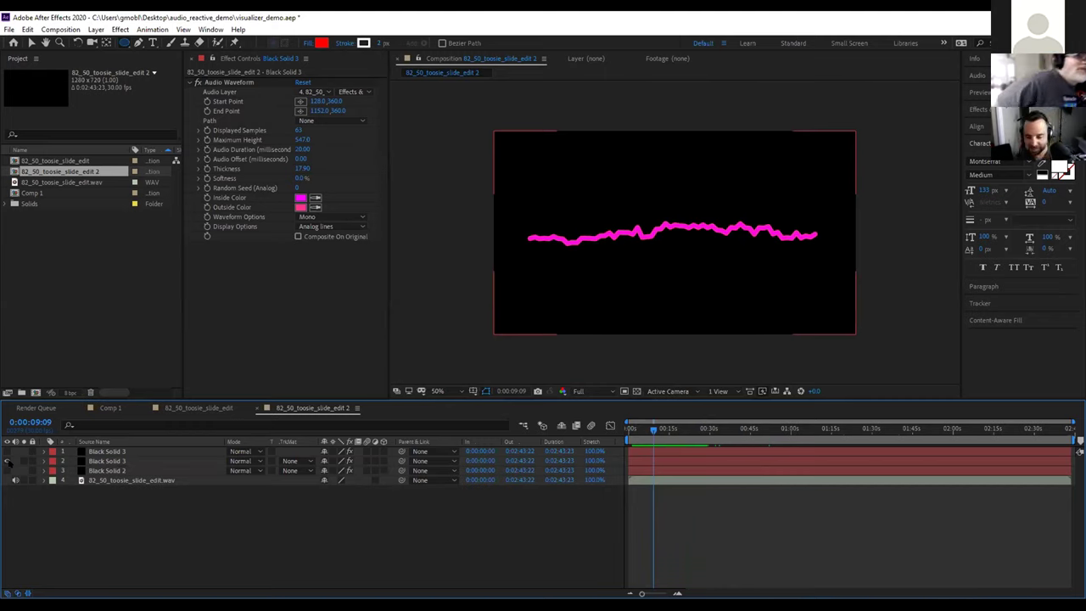
pyautogui.click(121, 501)
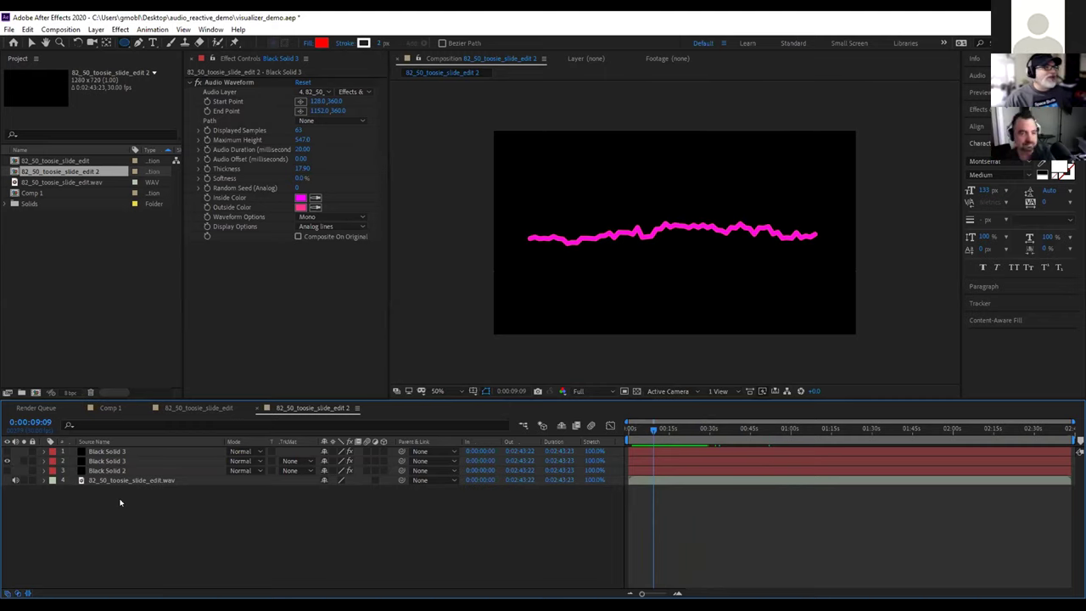
pyautogui.click(198, 82)
pyautogui.click(7, 462)
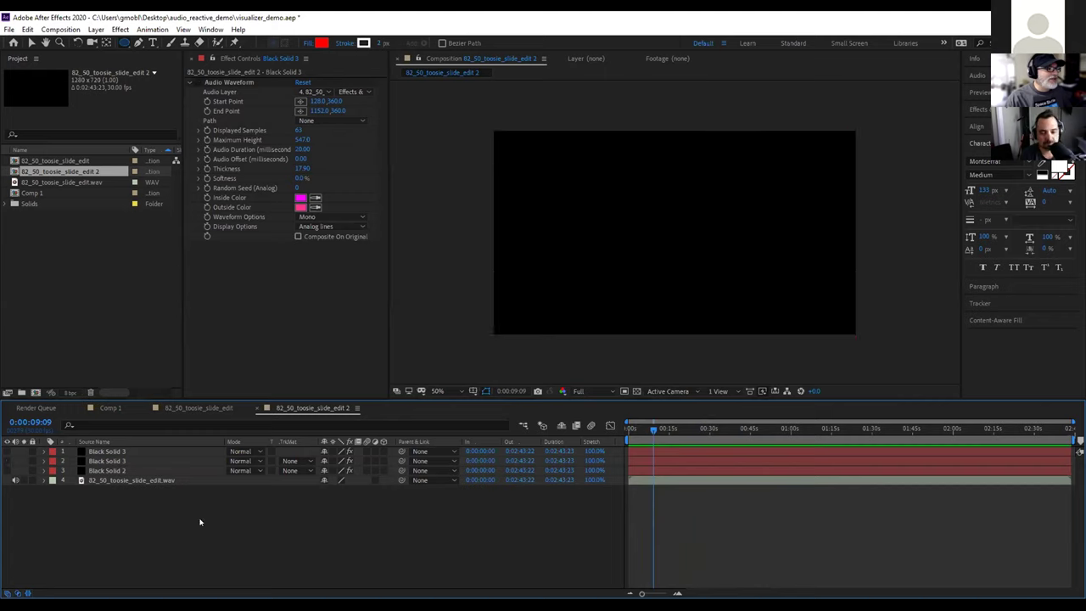
# Create a new black solid layer and apply the Saber effect to it
pyautogui.rightClick(263, 526)
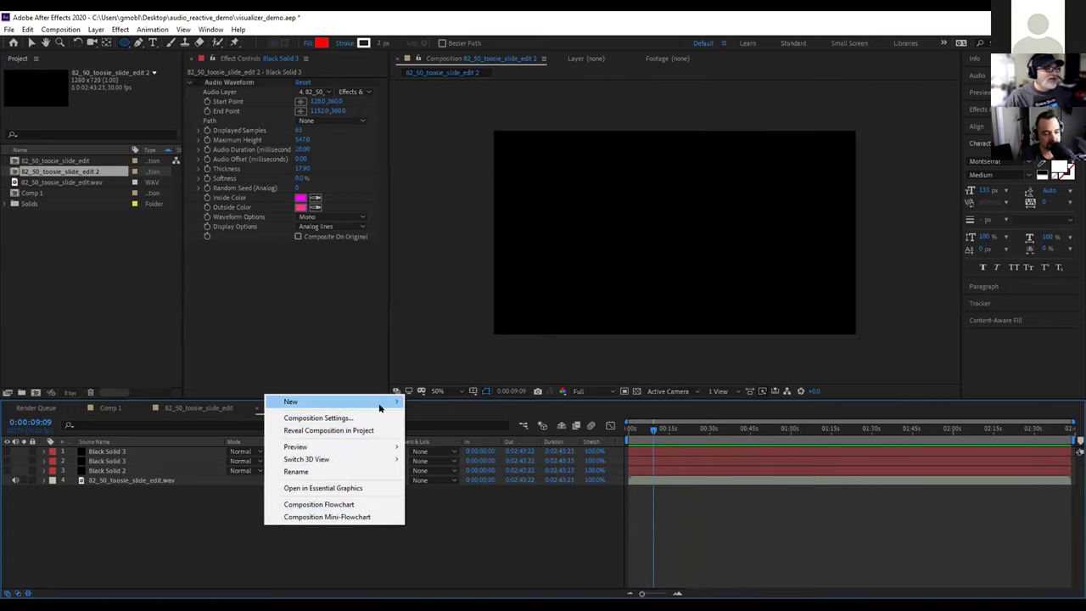
pyautogui.moveTo(373, 402)
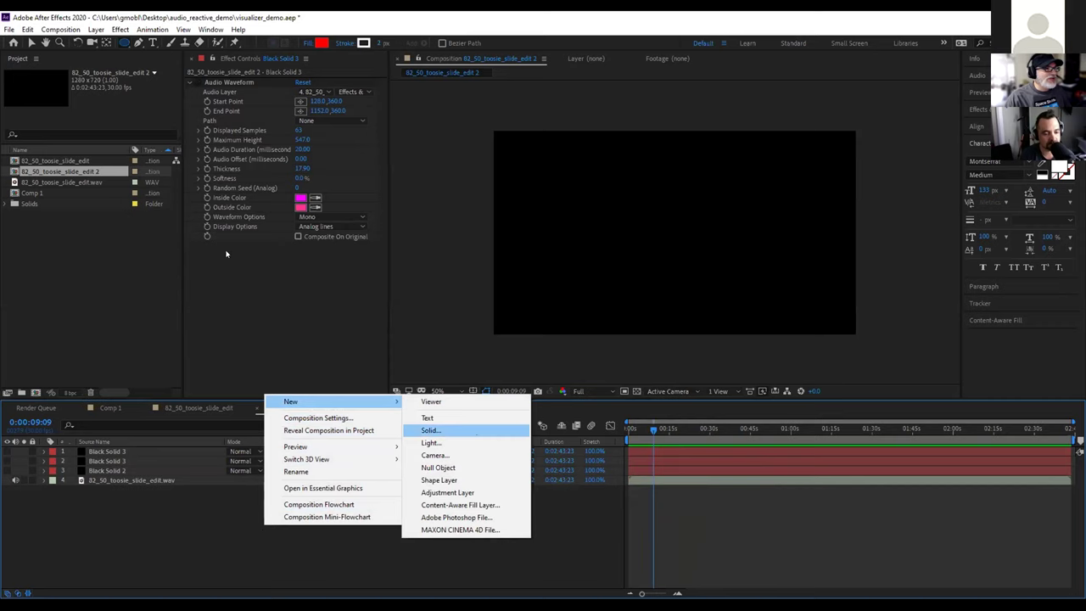
pyautogui.click(473, 430)
pyautogui.click(174, 240)
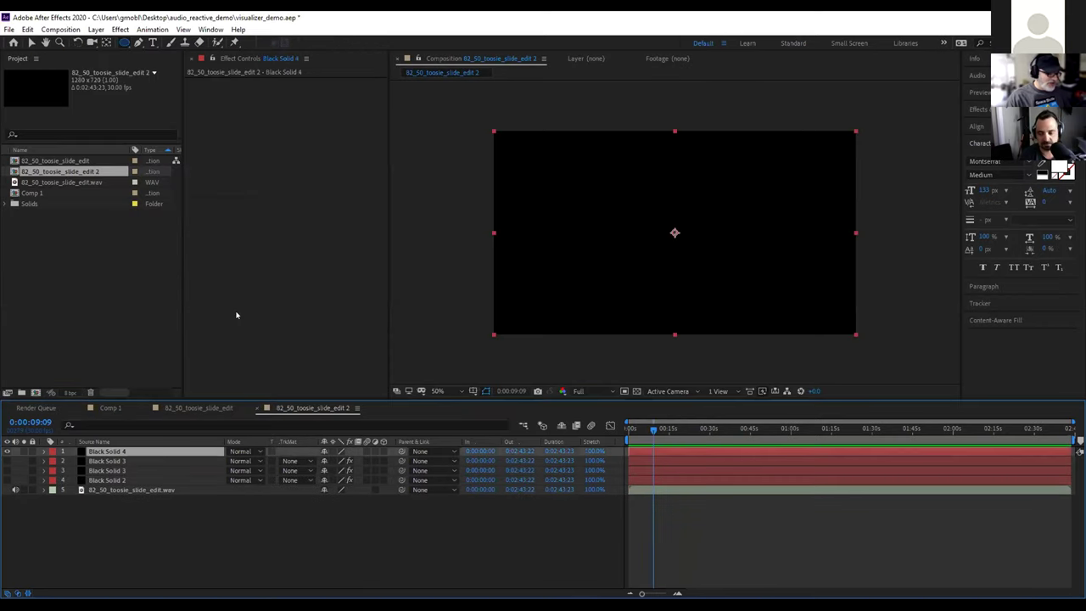
pyautogui.hotkey('ctrl', 'space')
pyautogui.write('saber')
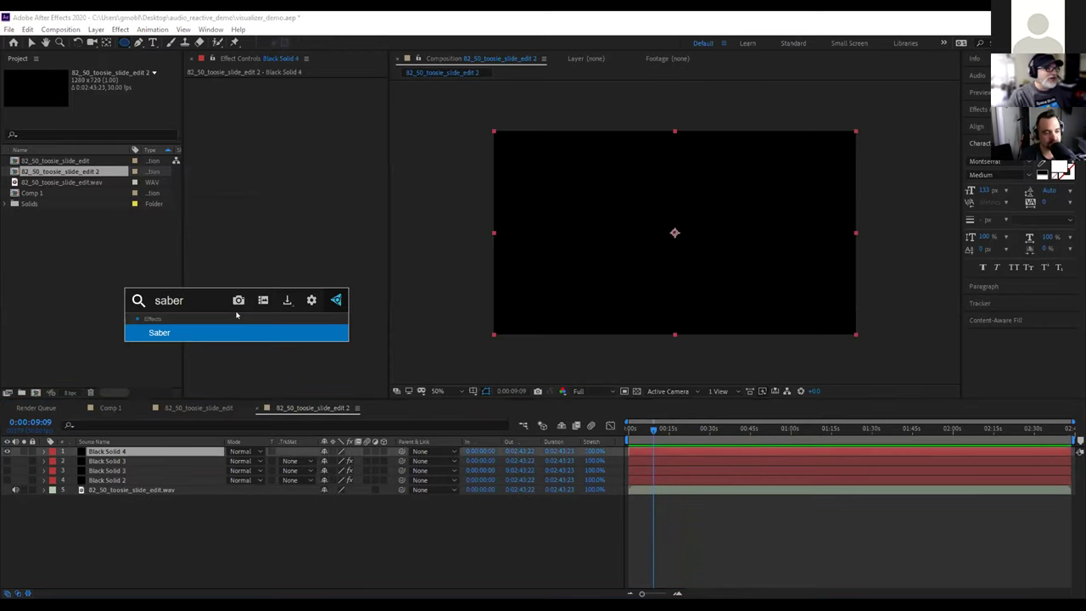
pyautogui.click(211, 334)
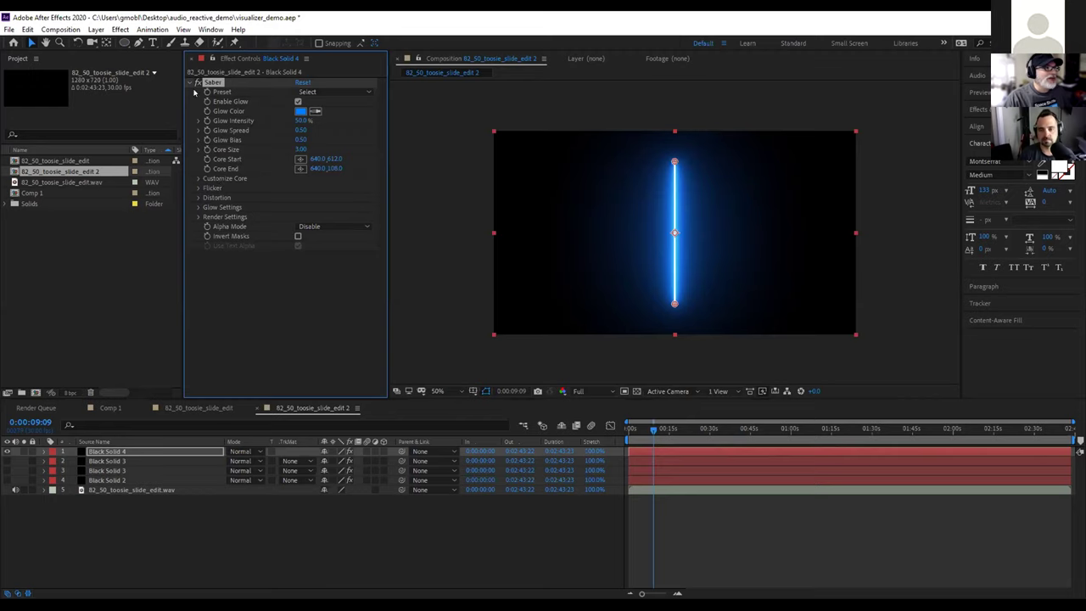
# Draw a circular mask centred on the Saber solid, slightly taller than the vertical beam
pyautogui.click(125, 42)
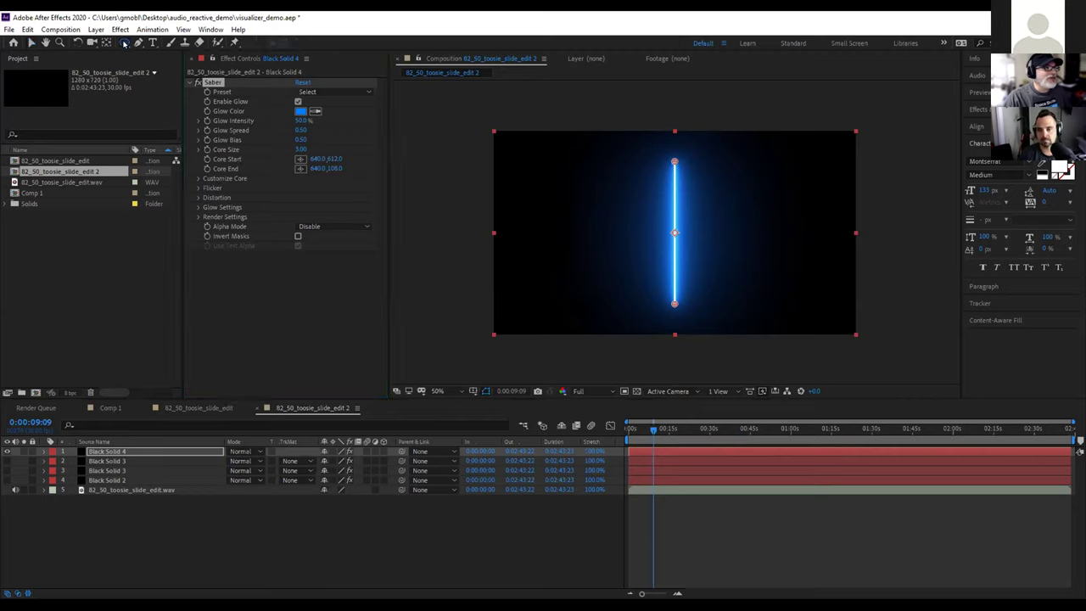
pyautogui.moveTo(675, 233); pyautogui.dragTo(588, 178)
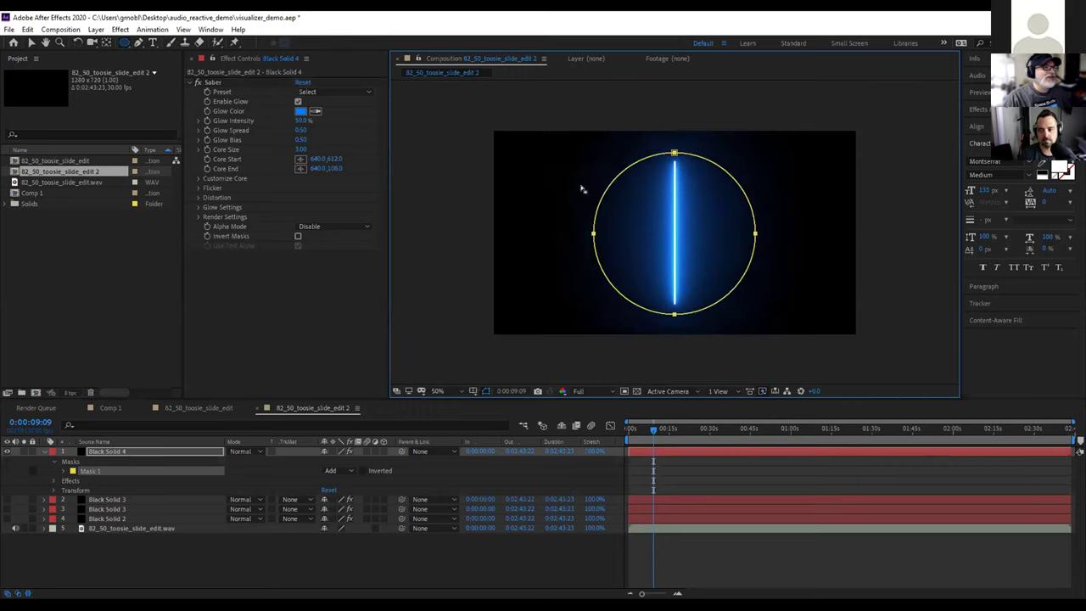
pyautogui.click(340, 106)
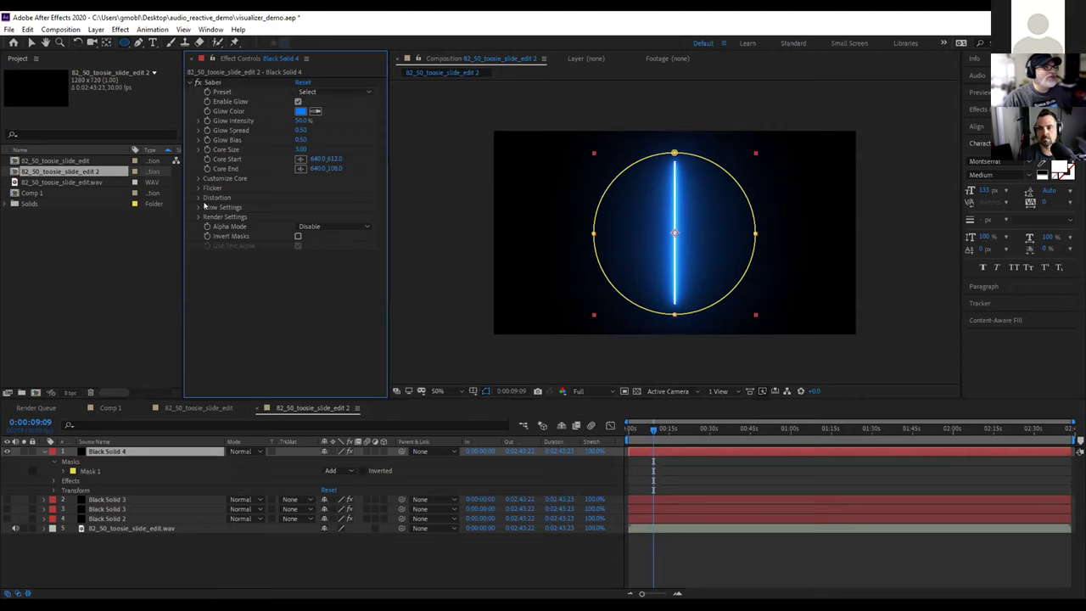
# Set Saber's Core Type to Layer Masks under Customize Core so the glow follows the circular mask
pyautogui.click(197, 179)
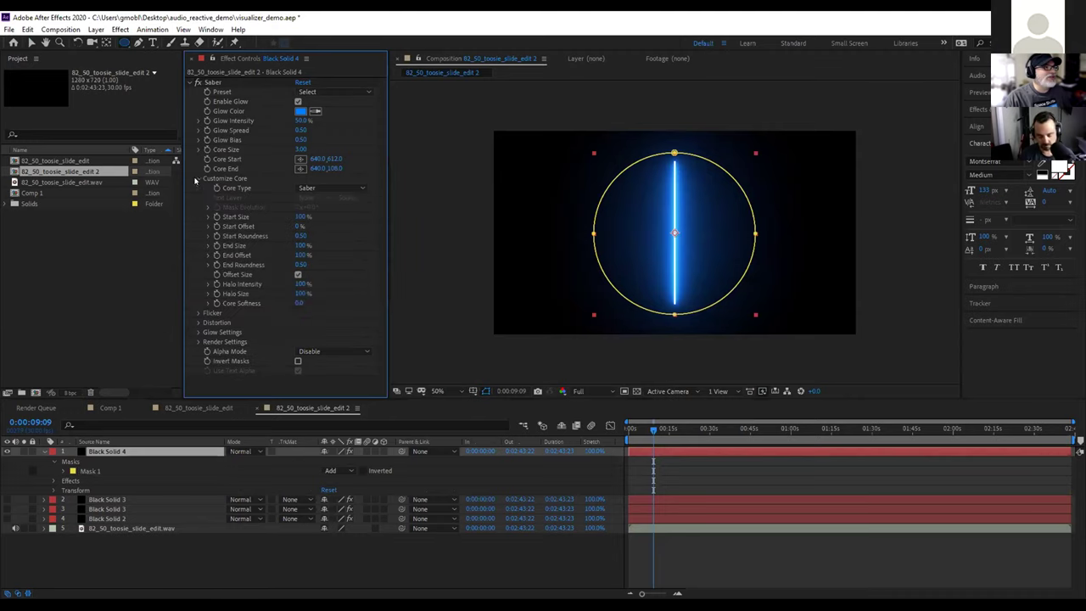
pyautogui.click(308, 188)
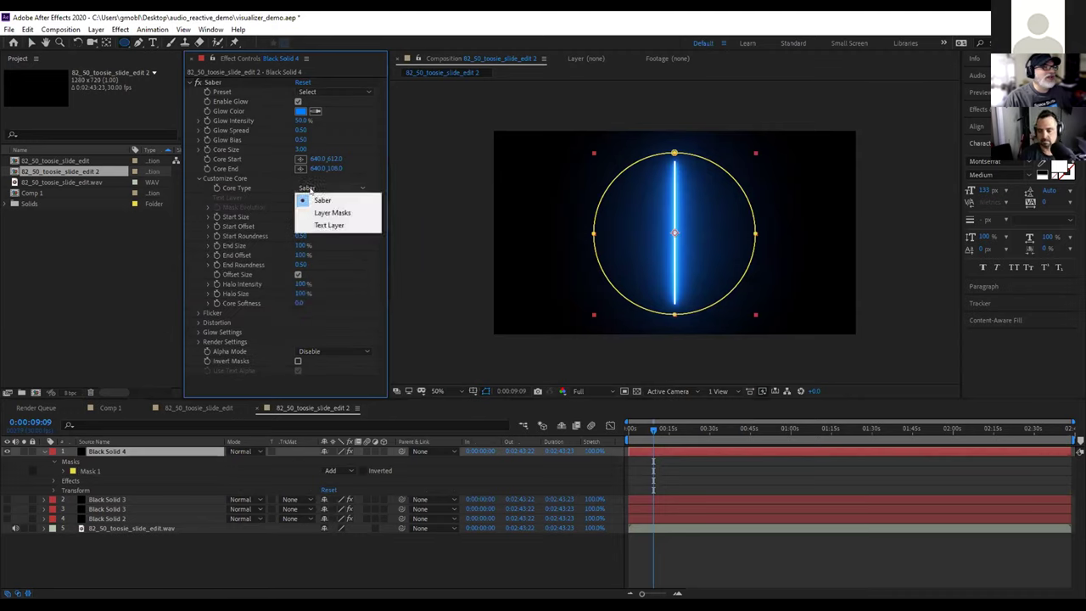
pyautogui.click(329, 212)
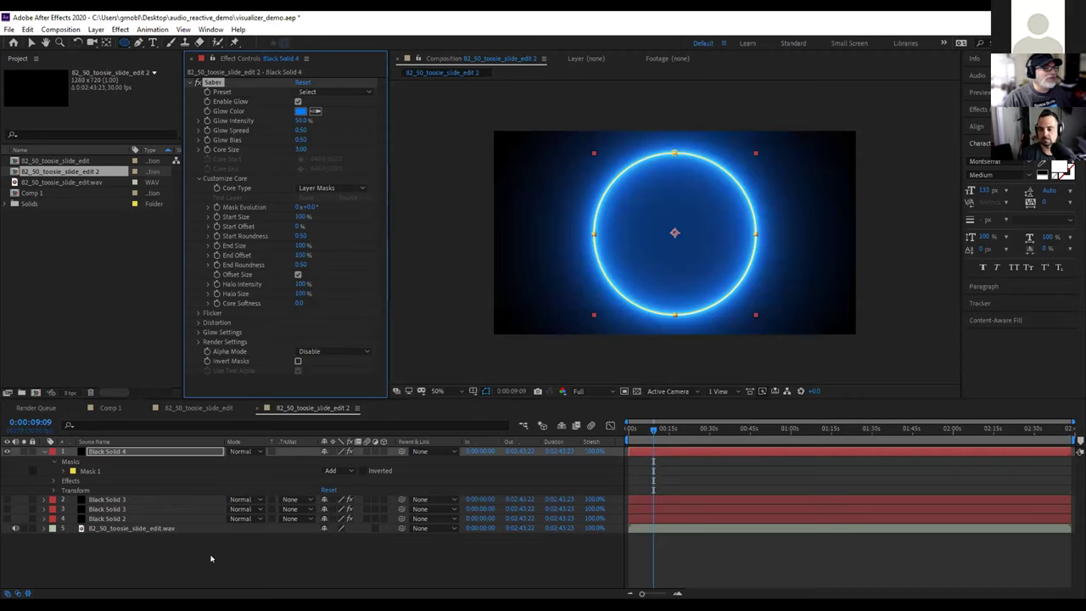
# Try adjusting the Start Offset of the Saber ring
pyautogui.click(85, 451)
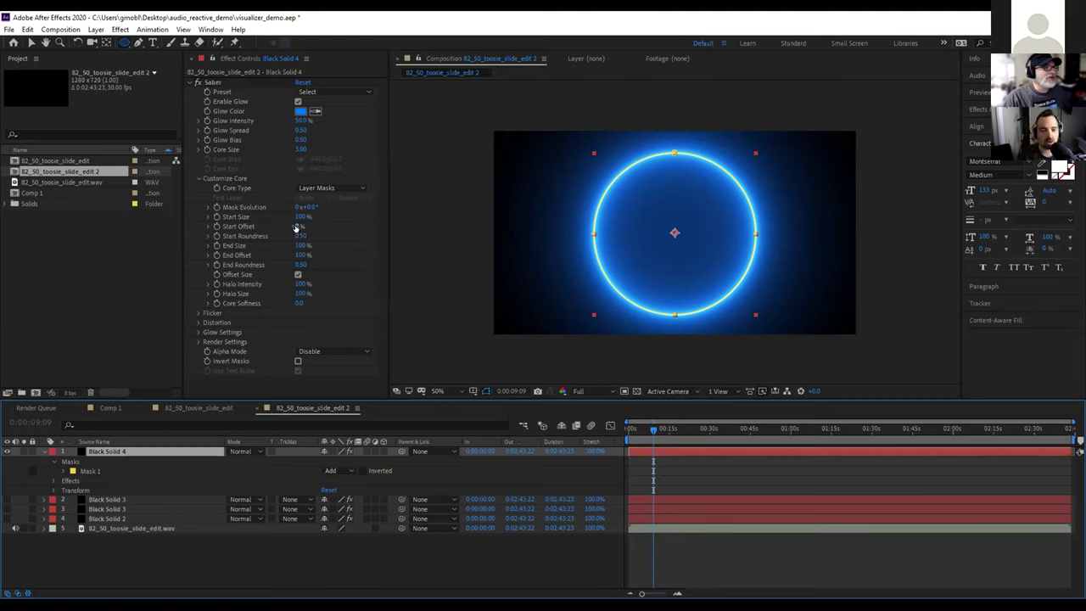
pyautogui.moveTo(296, 227); pyautogui.dragTo(315, 241)
pyautogui.moveTo(330, 235)
pyautogui.mouseDown()
pyautogui.moveTo(288, 245)
pyautogui.moveTo(331, 241)
pyautogui.moveTo(294, 245)
pyautogui.moveTo(334, 246)
pyautogui.moveTo(323, 251)
pyautogui.mouseUp()
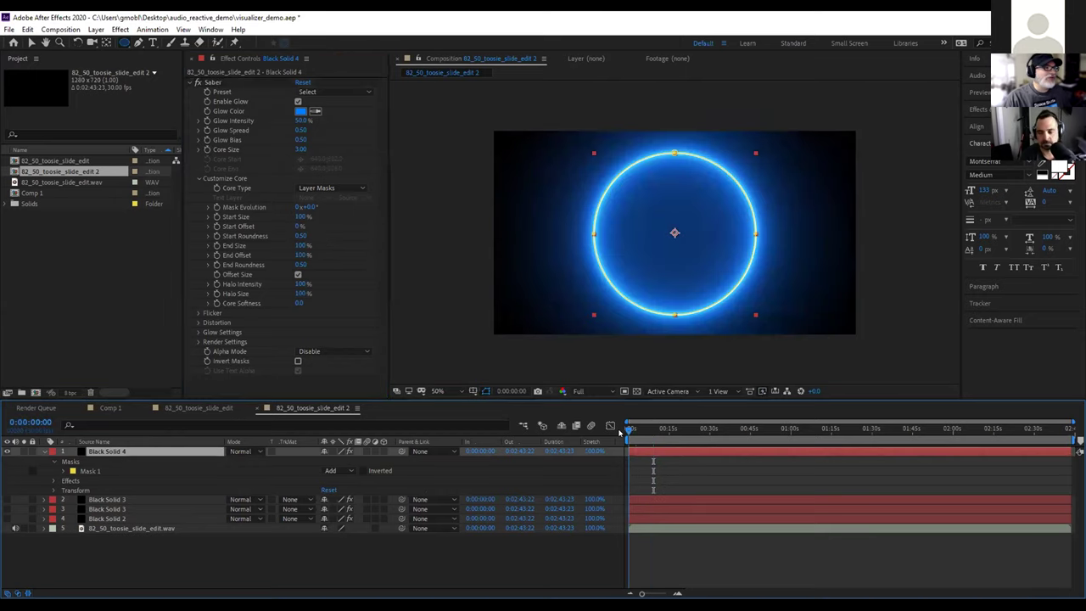
# Convert the WAV layer's audio to keyframes with the playhead at the start of the composition
pyautogui.click(625, 429)
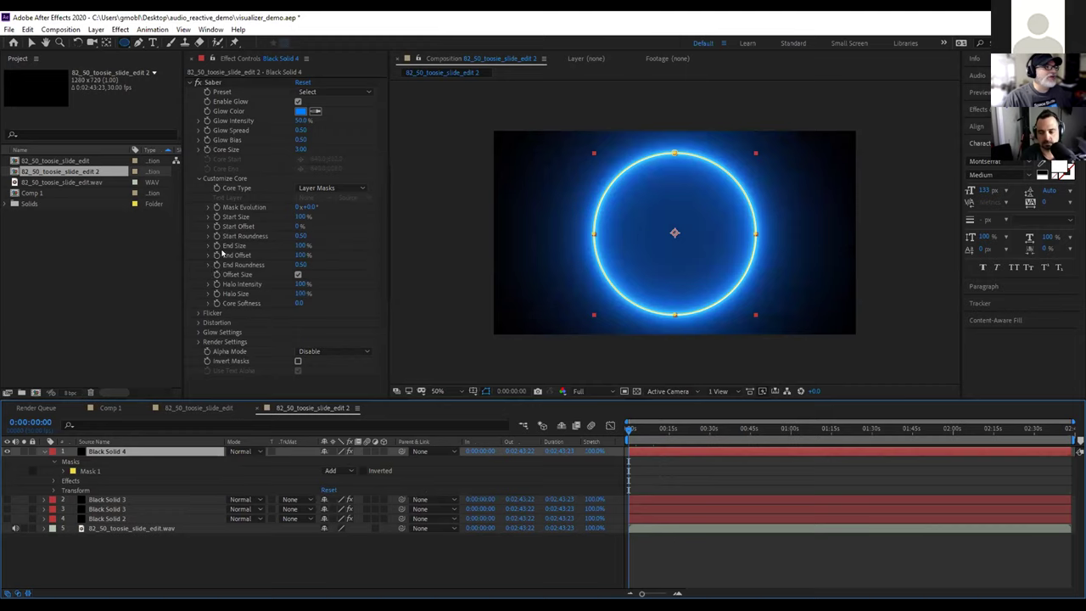
pyautogui.click(132, 528)
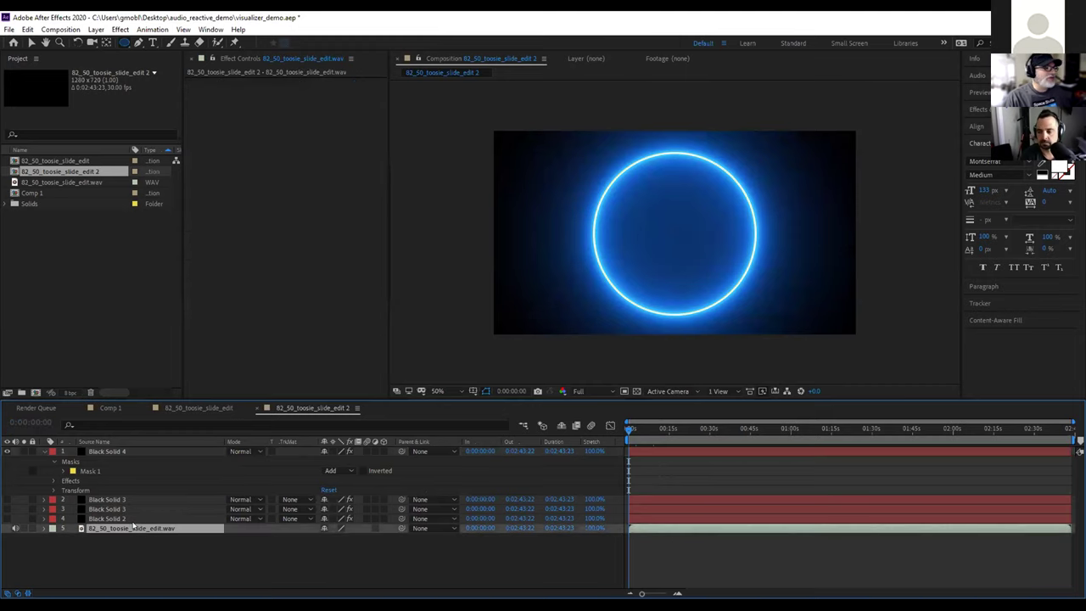
pyautogui.rightClick(166, 531)
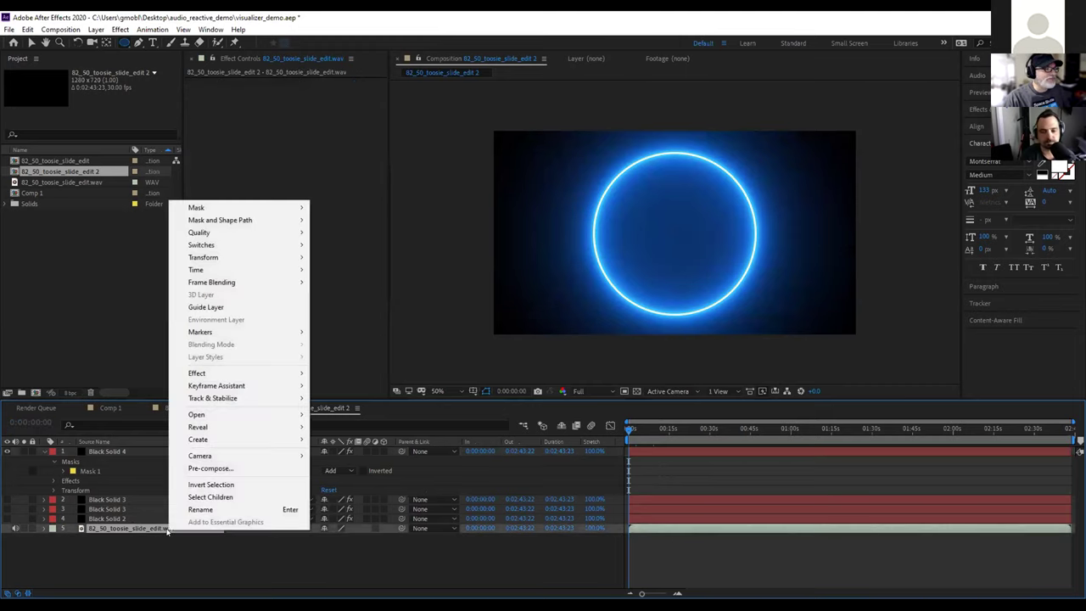
pyautogui.moveTo(243, 375)
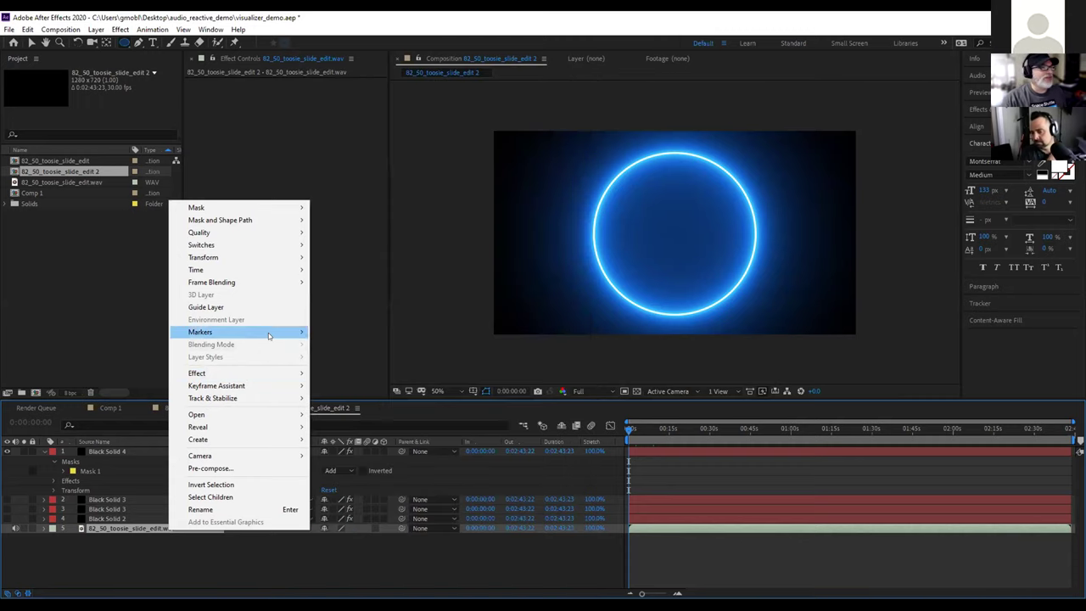
pyautogui.moveTo(268, 332)
pyautogui.moveTo(301, 260)
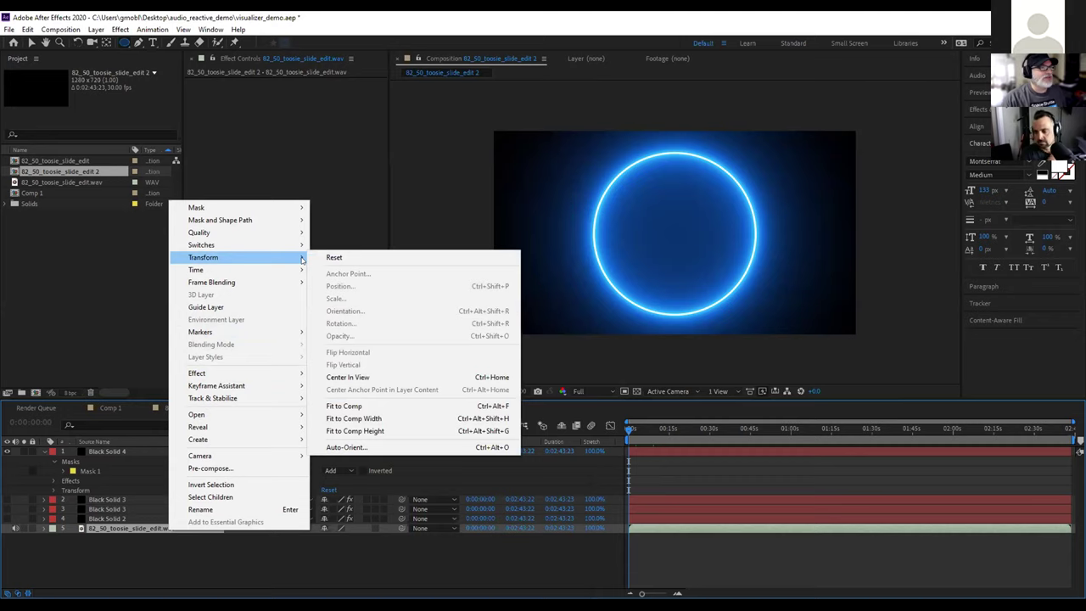
pyautogui.moveTo(286, 385)
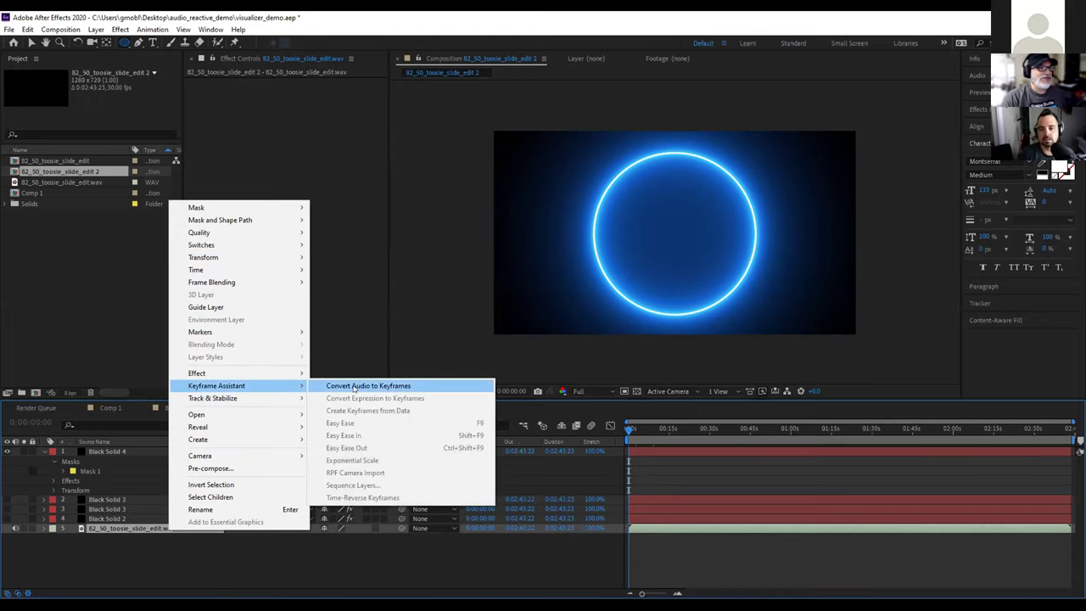
pyautogui.click(354, 386)
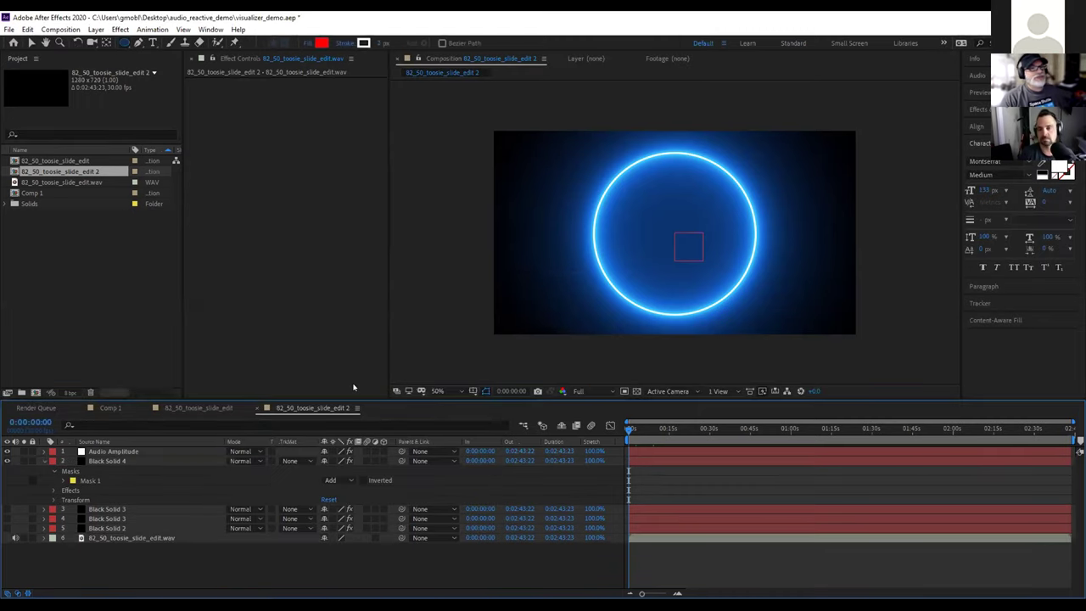
# Reveal the Audio Amplitude layer's keyframed properties and delete its Left Channel and Right Channel effects, keeping only Both Channels
pyautogui.click(151, 453)
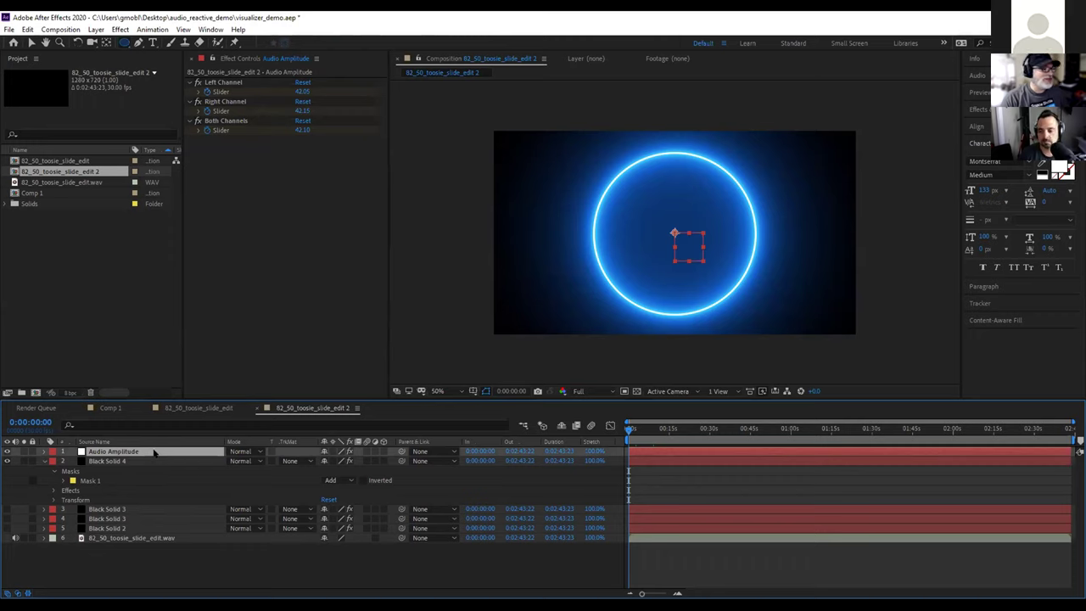
pyautogui.press('u')
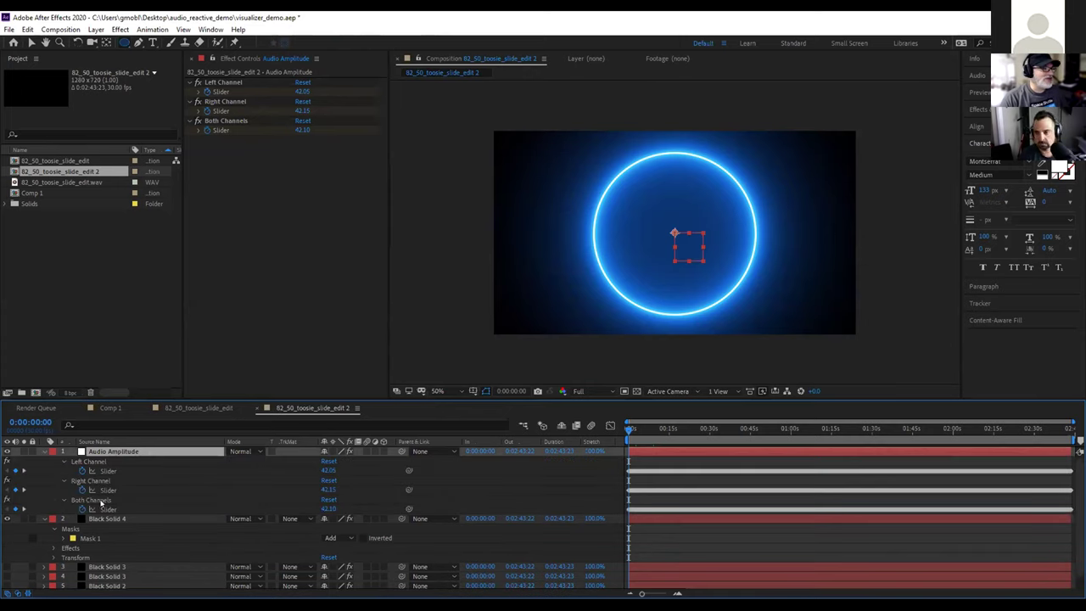
pyautogui.click(96, 460)
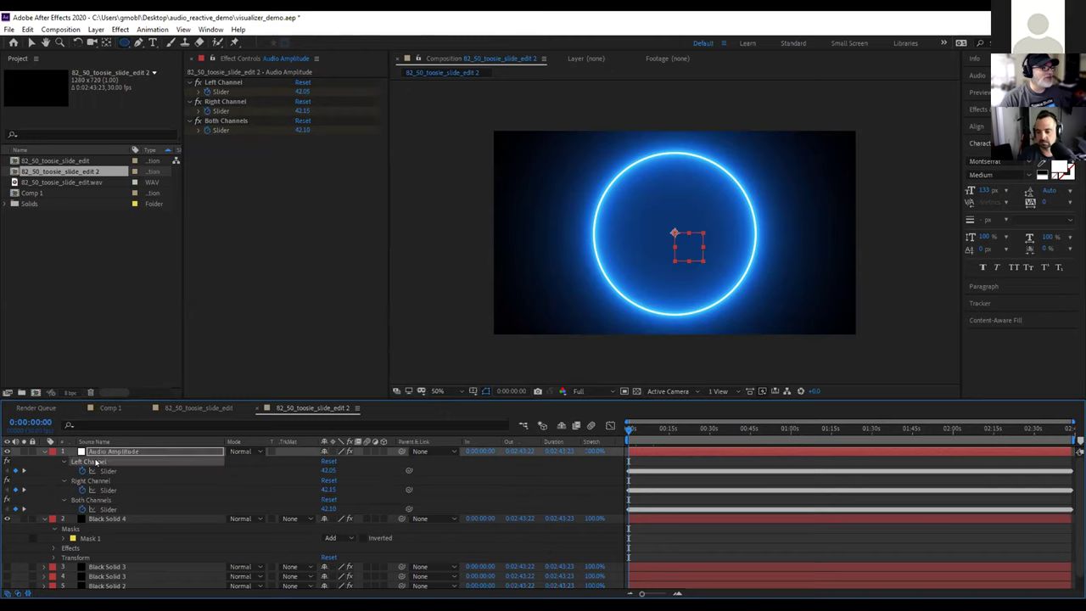
pyautogui.press('Delete')
pyautogui.click(97, 460)
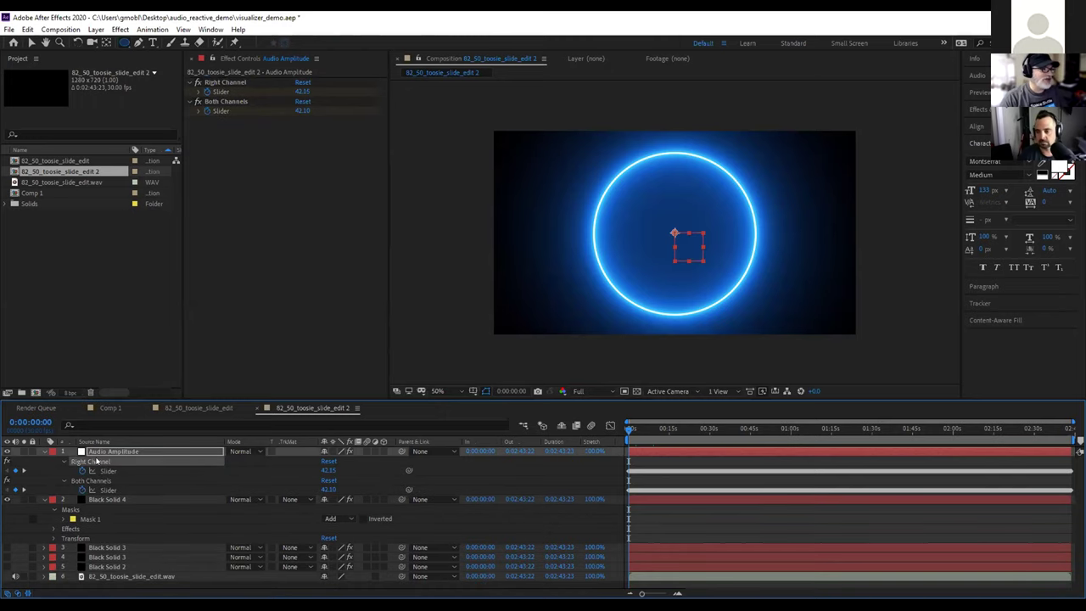
pyautogui.press('Delete')
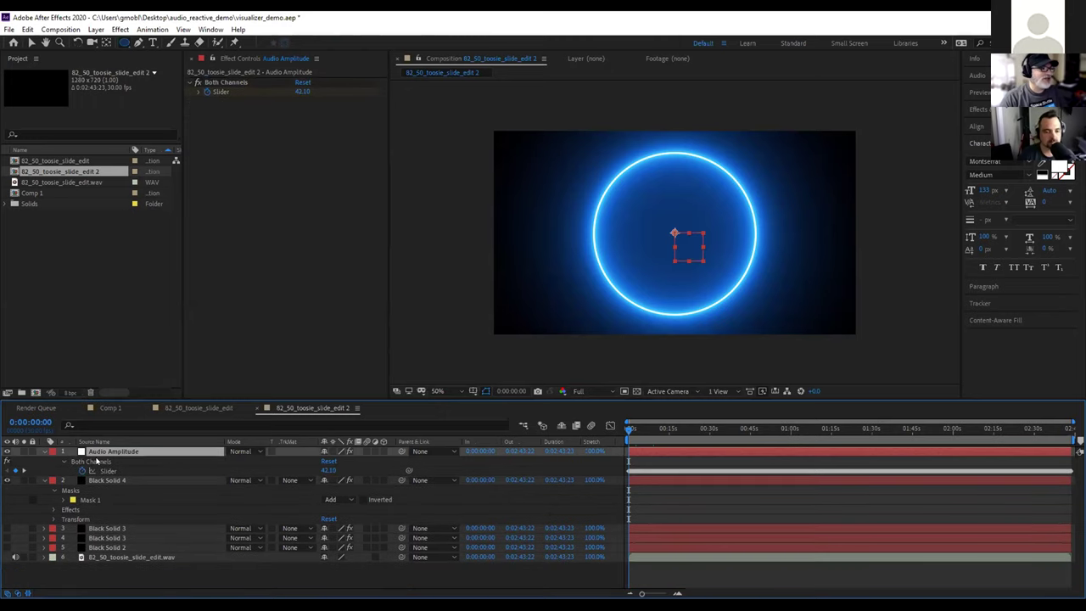
# Examine the Both Channels slider's keyframe curve in the Graph Editor, over about the first ten seconds
pyautogui.click(611, 425)
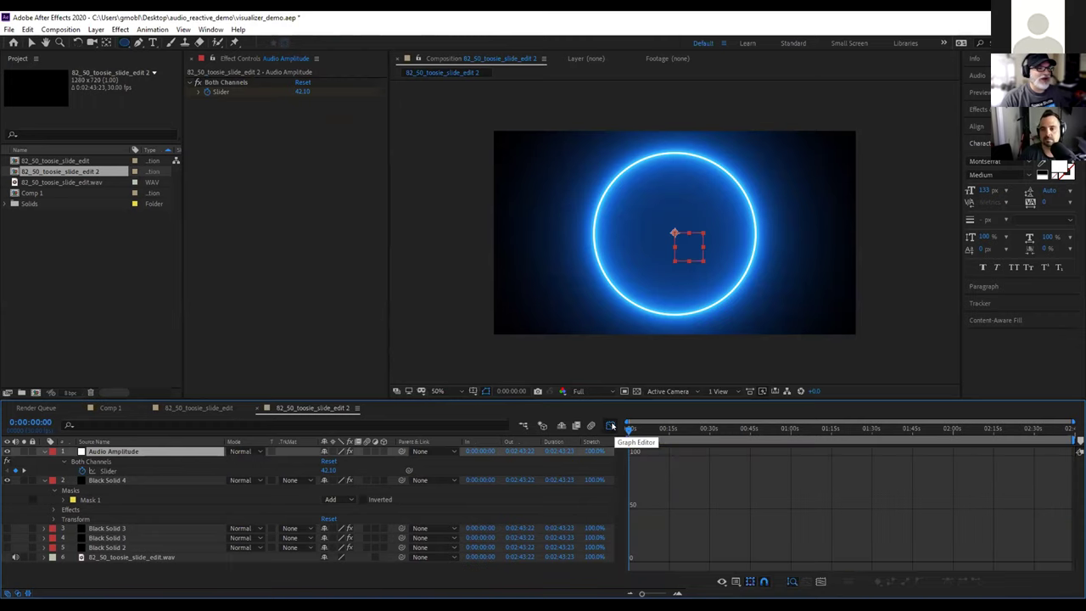
pyautogui.click(117, 471)
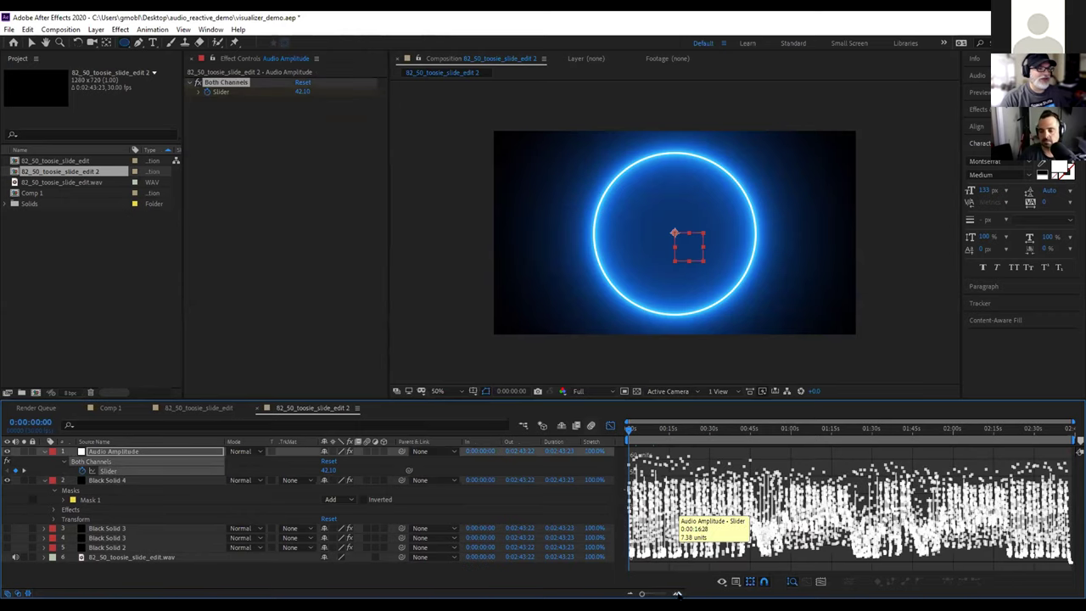
pyautogui.click(676, 594)
pyautogui.click(676, 595)
pyautogui.click(676, 594)
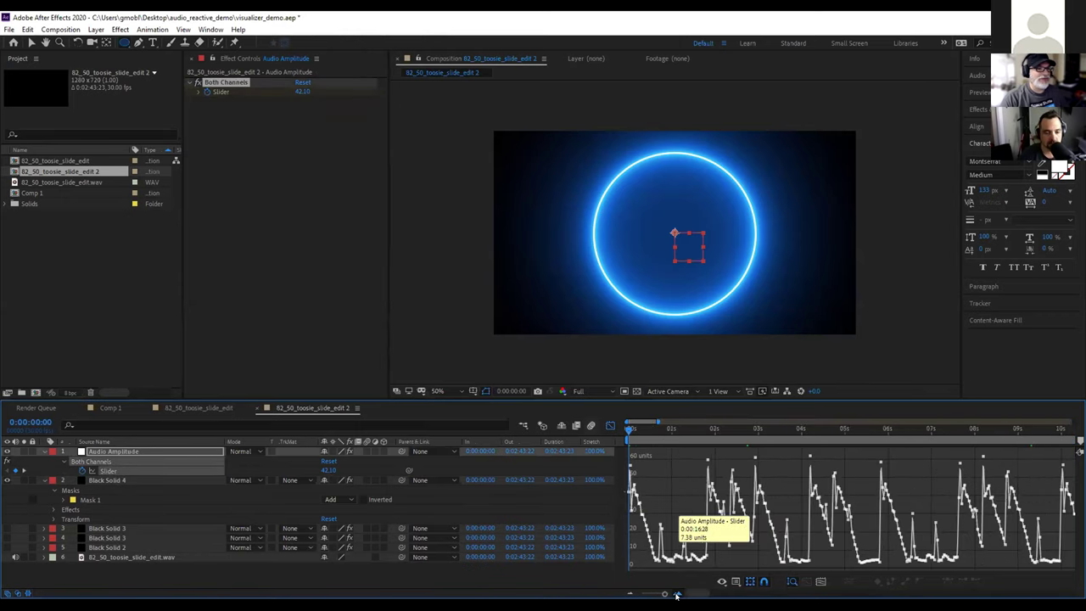
# Read the peak and low values of the Both Channels slider's graph over the first five seconds, and leave the Graph Editor
pyautogui.moveTo(797, 481)
pyautogui.moveTo(785, 459)
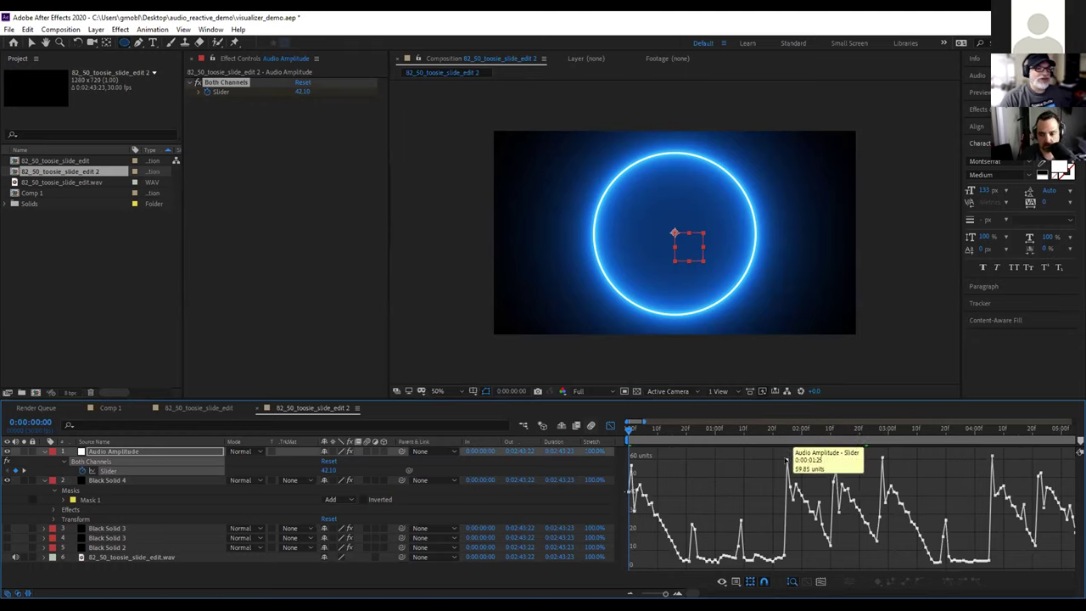
pyautogui.moveTo(781, 556)
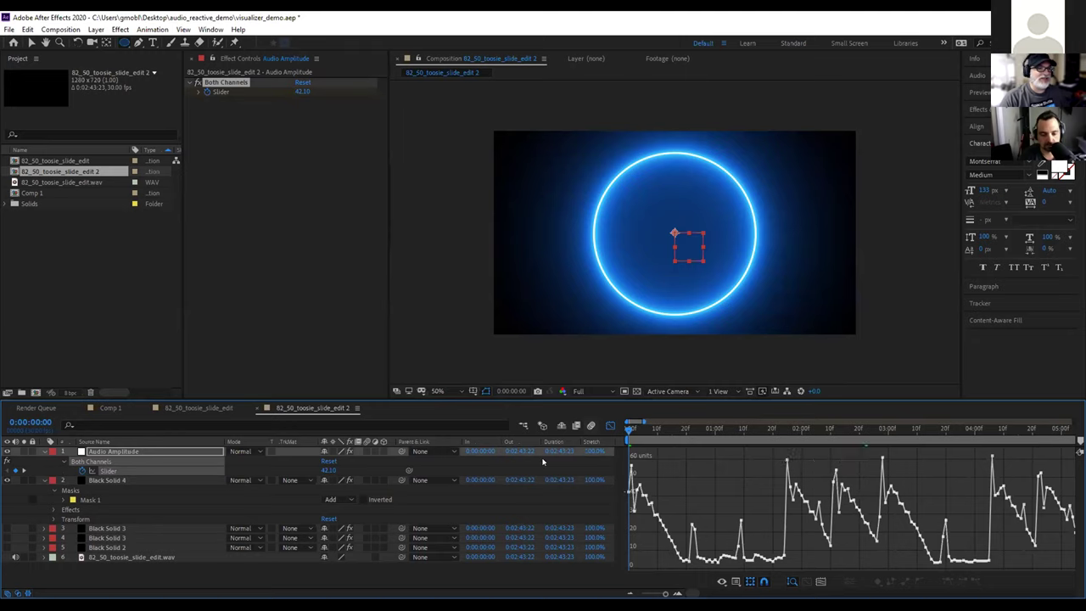
pyautogui.click(610, 428)
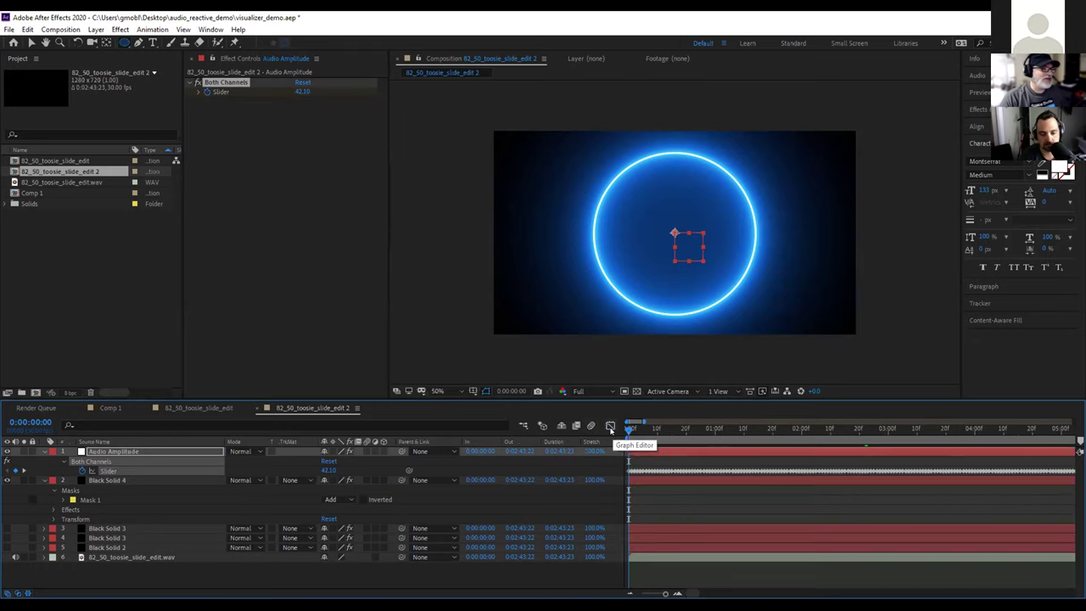
# Add a linear() expression to the Saber Start Offset on Black Solid 4, linked to the Audio Amplitude layer's Both Channels slider
pyautogui.click(102, 482)
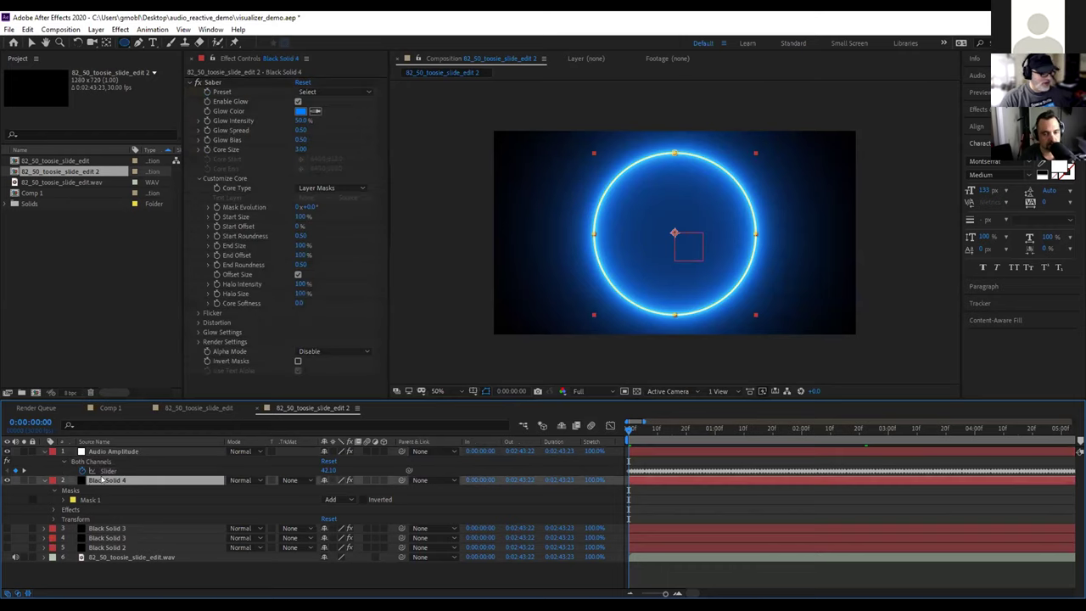
pyautogui.press('u')
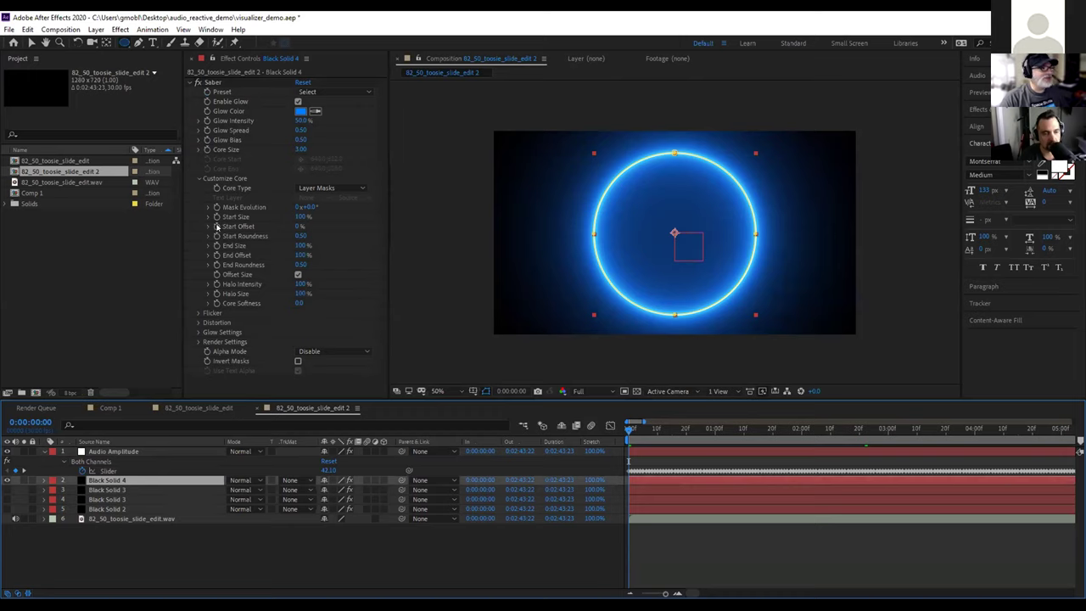
pyautogui.keyDown('alt'); pyautogui.click(217, 226); pyautogui.keyUp('alt')
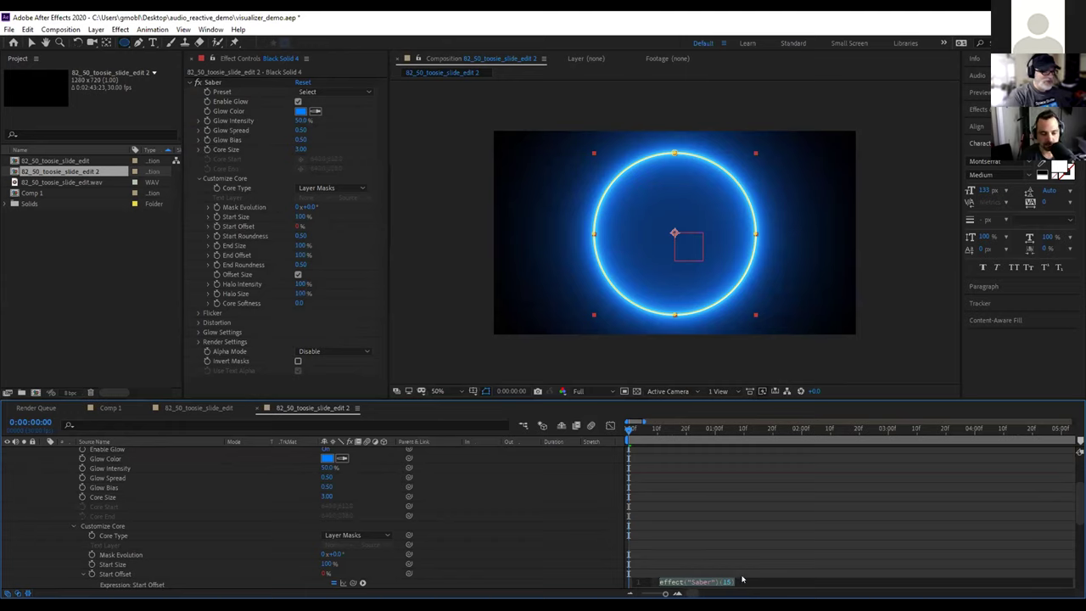
pyautogui.write('linear')
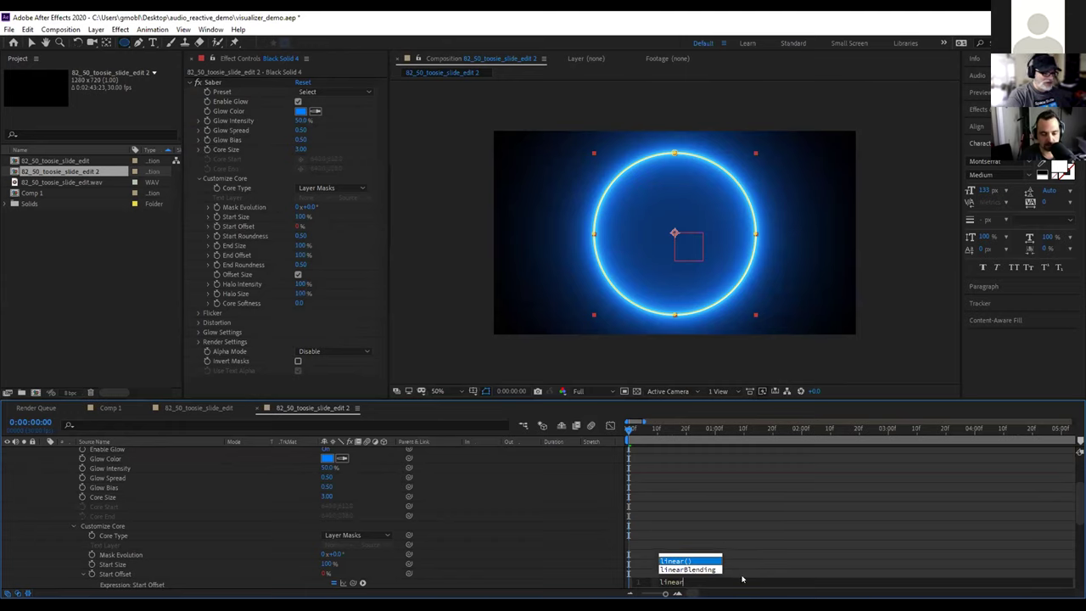
pyautogui.press('Return')
pyautogui.moveTo(362, 583); pyautogui.dragTo(115, 471)
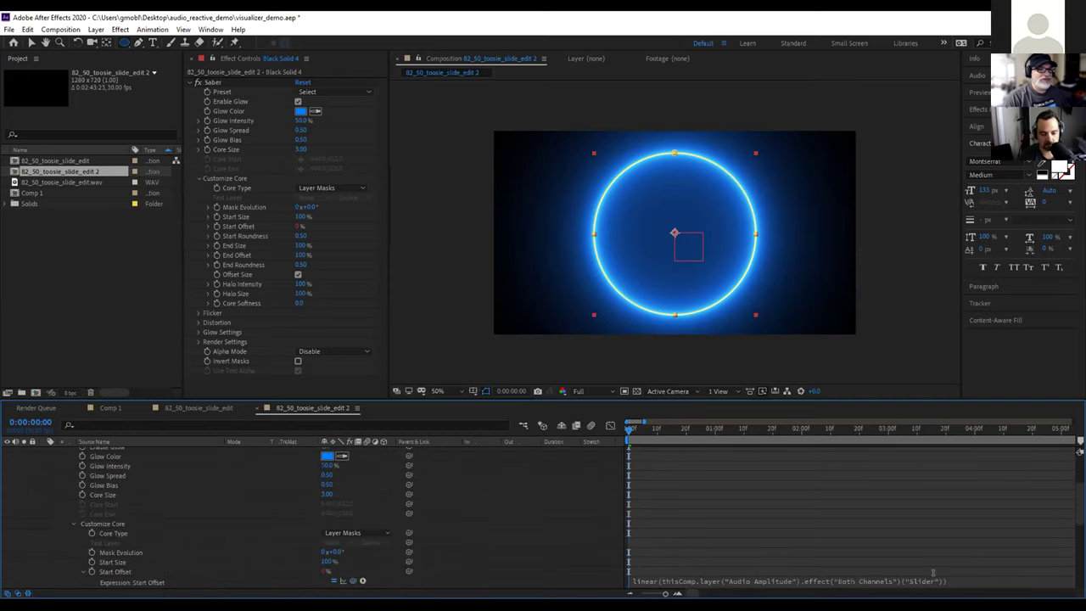
# Complete the Start Offset's linear expression with the arguments 8, 60, 0, 100 after the slider reference, and preview the ring
pyautogui.scroll(-3, 959, 580)
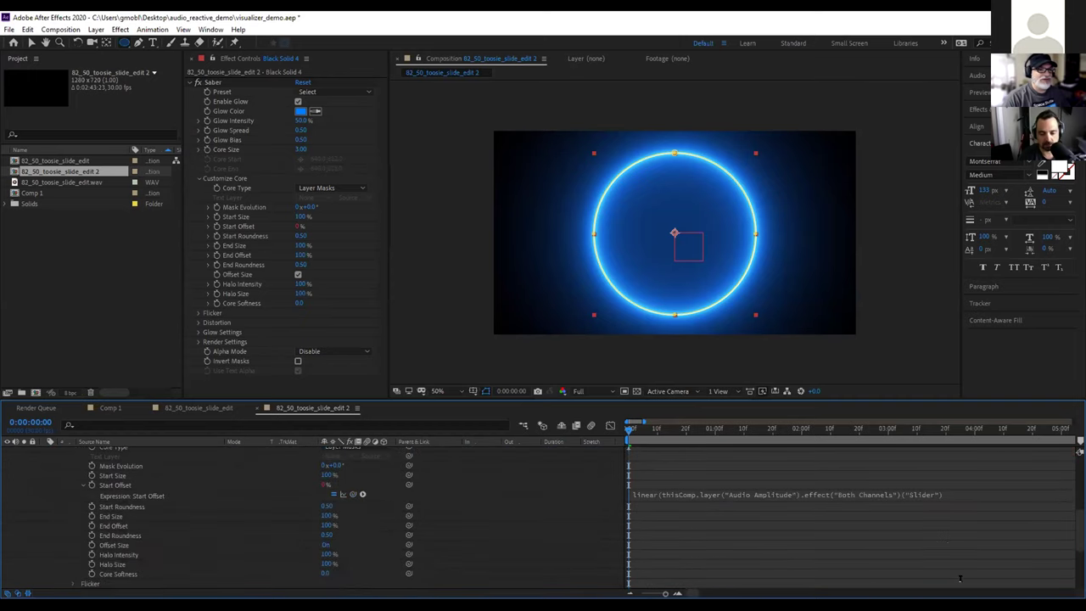
pyautogui.click(950, 495)
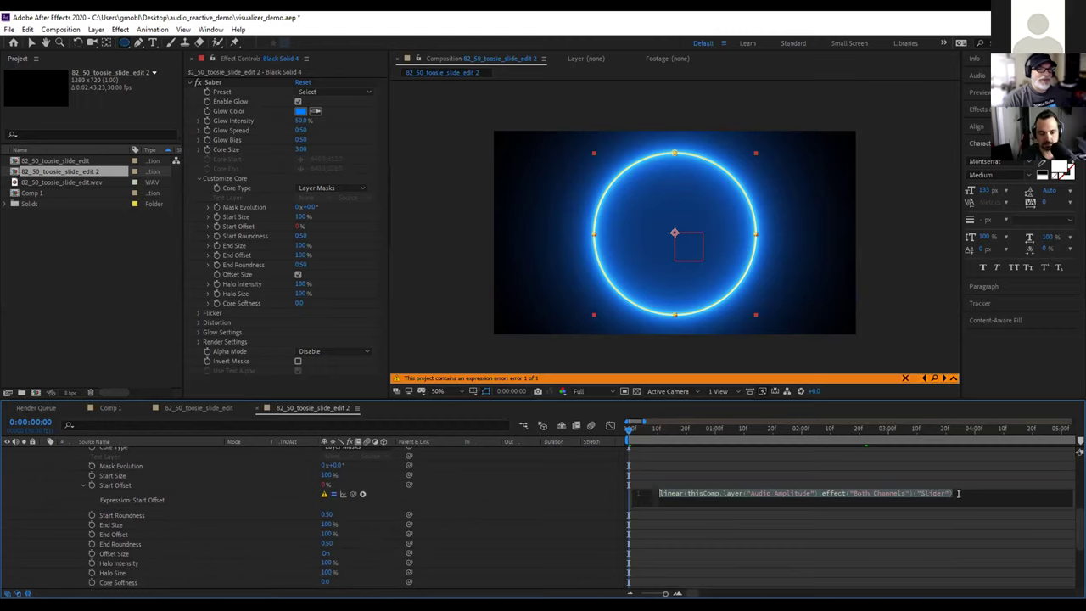
pyautogui.click(964, 494)
pyautogui.write(',')
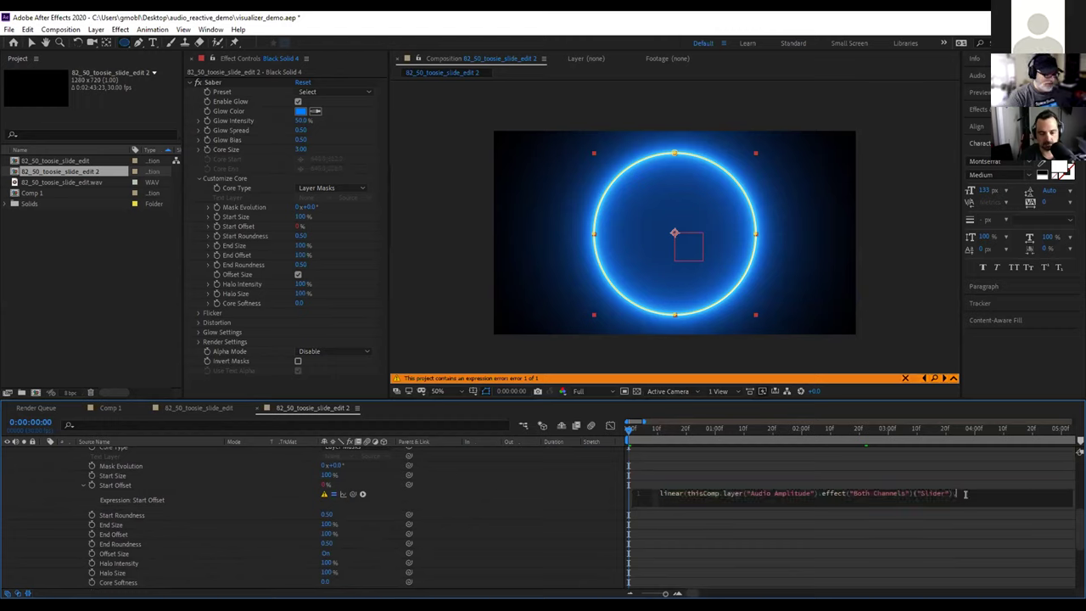
pyautogui.write('0,')
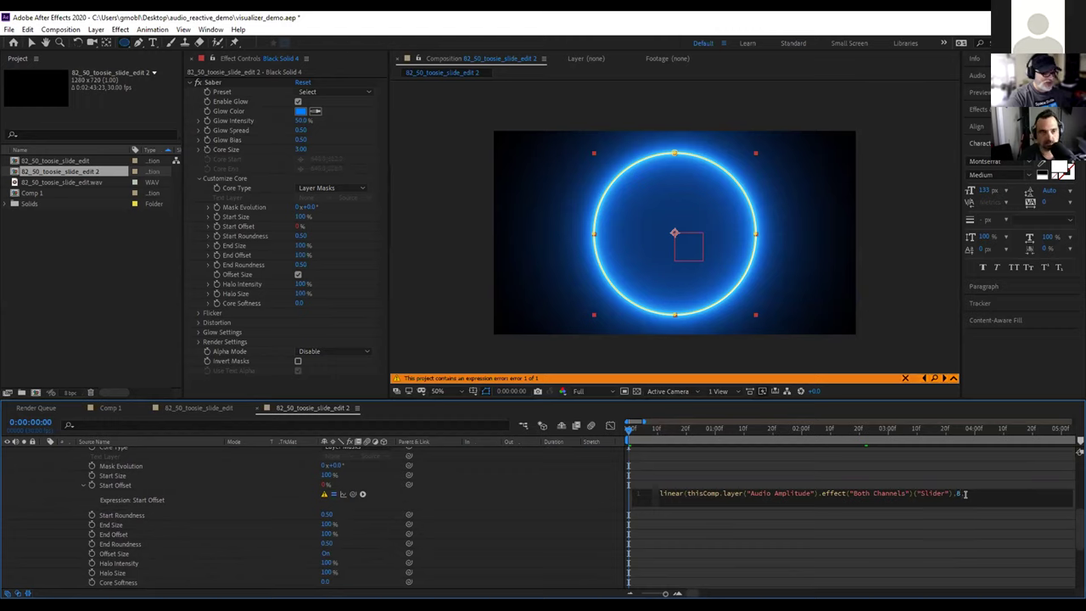
pyautogui.write('10')
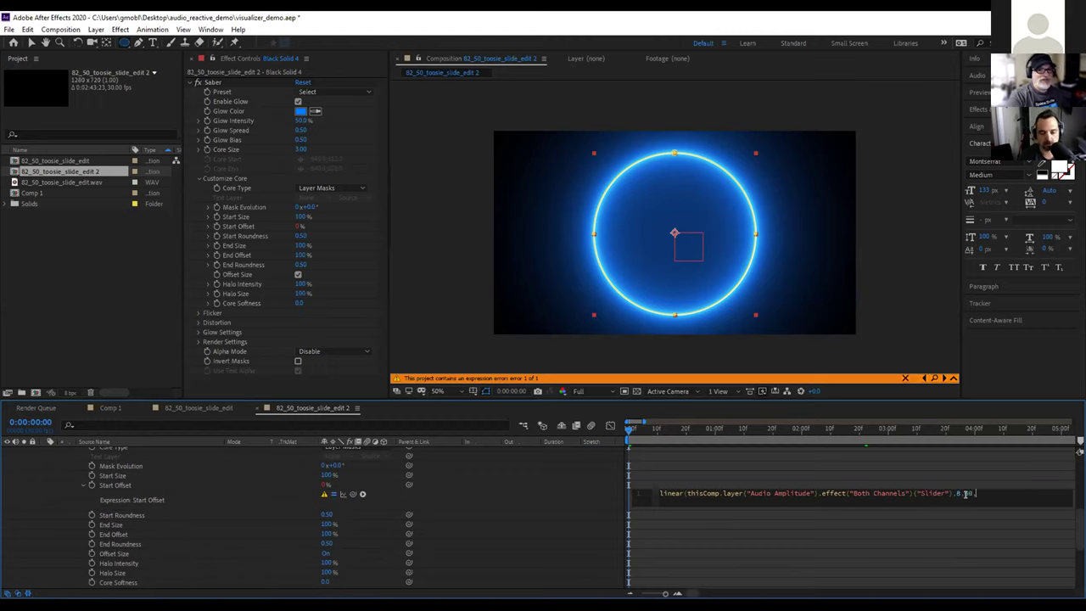
pyautogui.write(',0,')
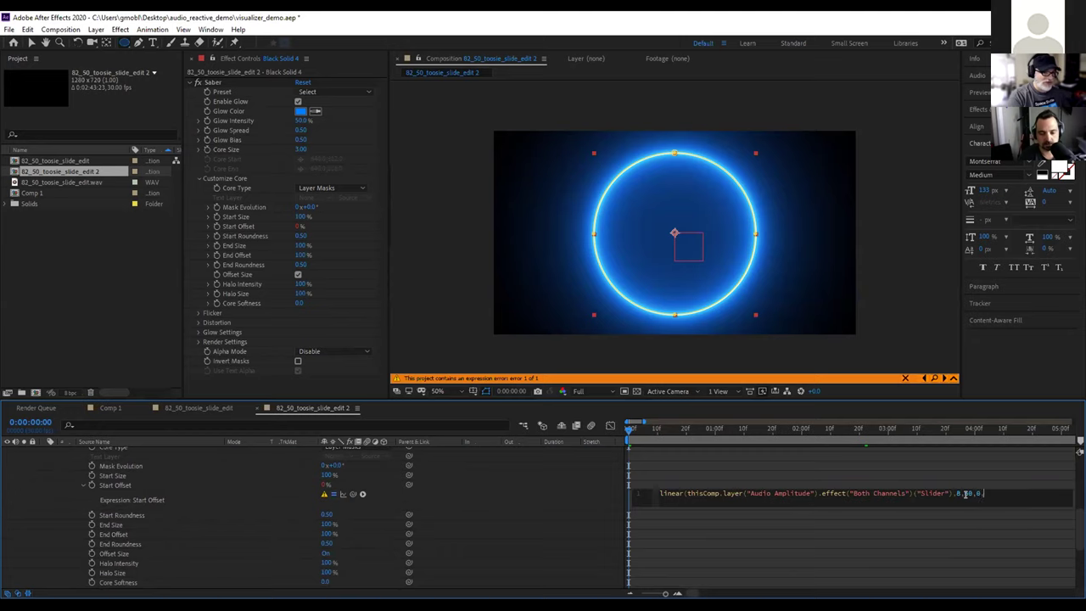
pyautogui.write('100)')
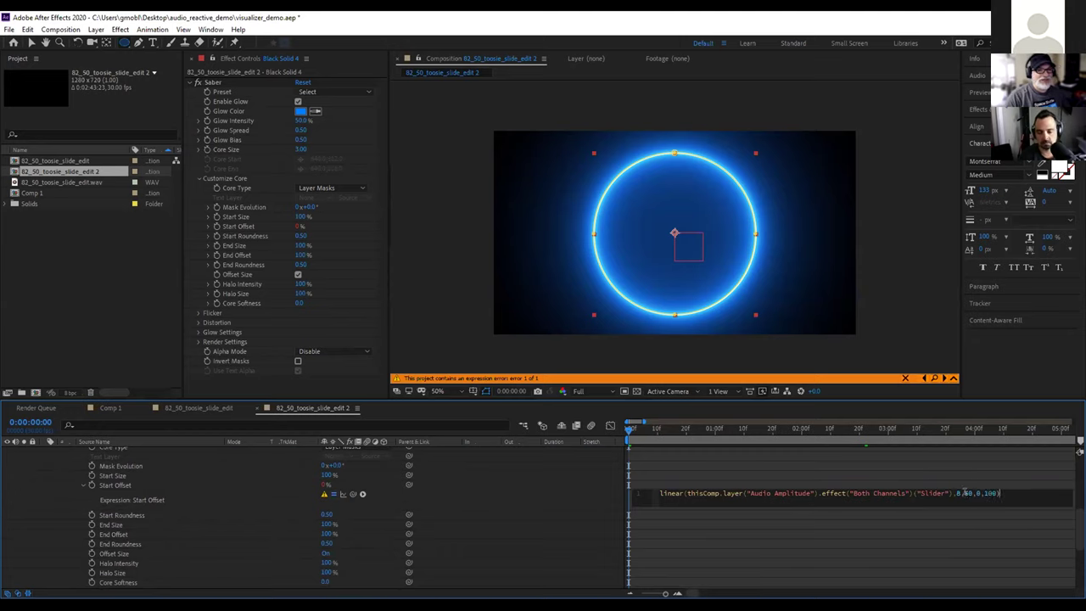
pyautogui.press('KP_Enter')
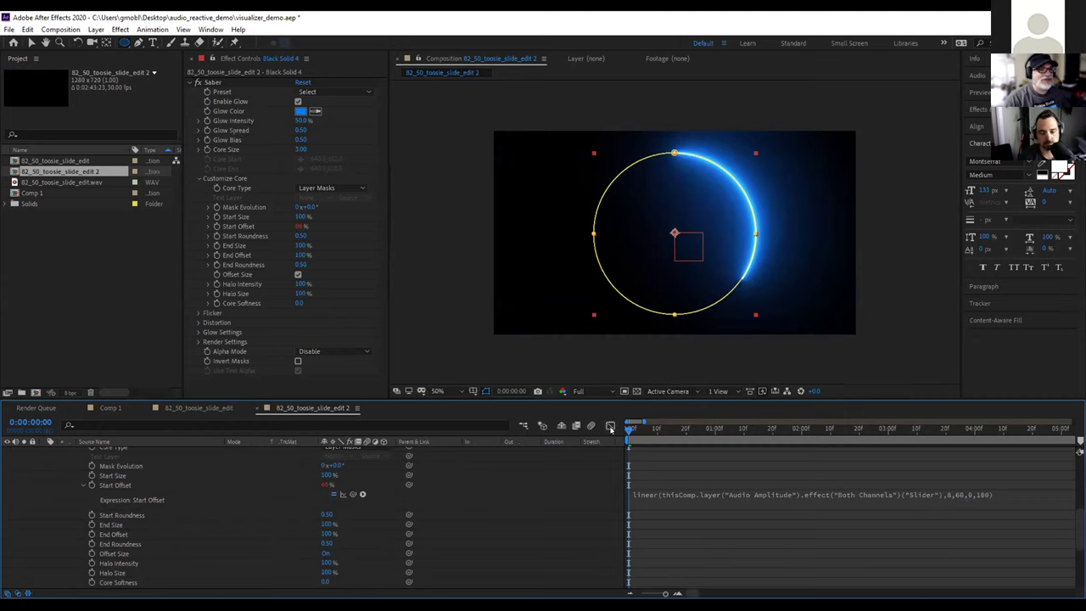
pyautogui.press('space')
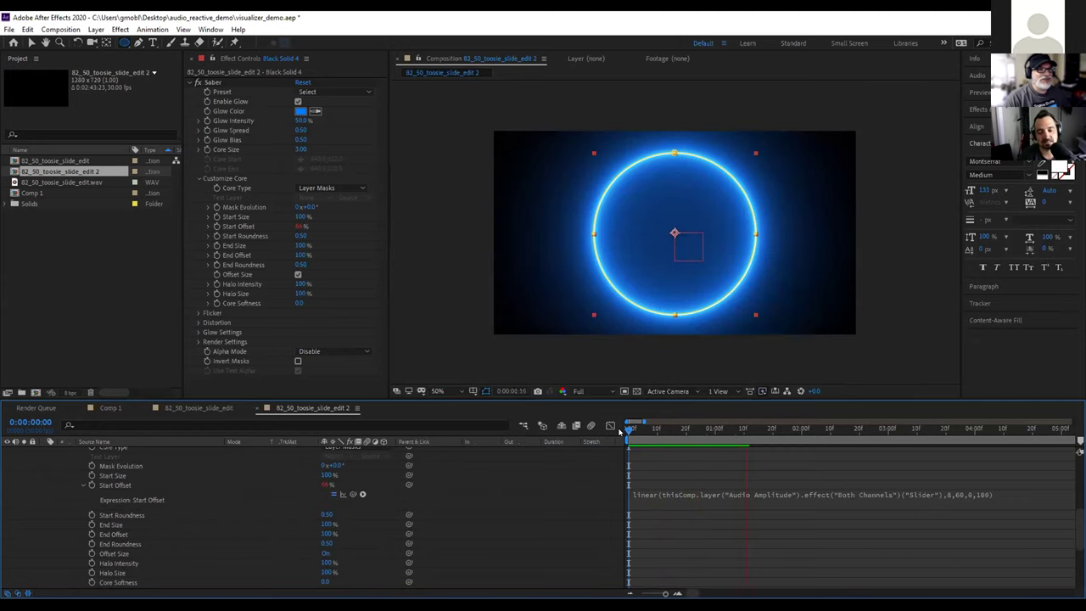
pyautogui.moveTo(688, 424)
pyautogui.mouseDown()
pyautogui.moveTo(655, 428)
pyautogui.moveTo(638, 450)
pyautogui.moveTo(927, 454)
pyautogui.mouseUp()
# Try an input maximum of 30 in the Start Offset expression and preview the ring from near the start
pyautogui.click(960, 494)
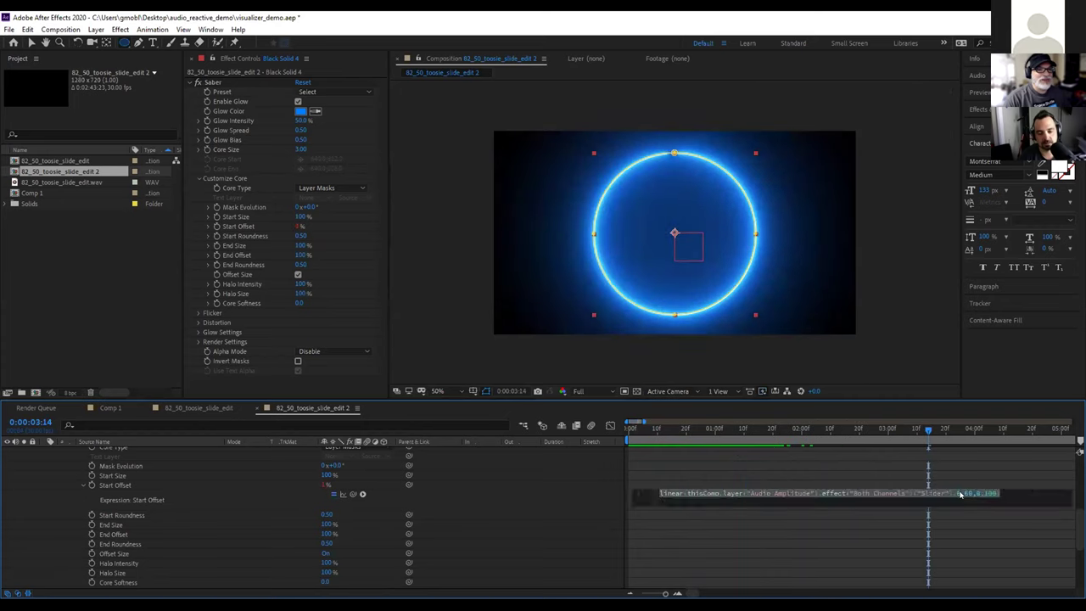
pyautogui.doubleClick(966, 493)
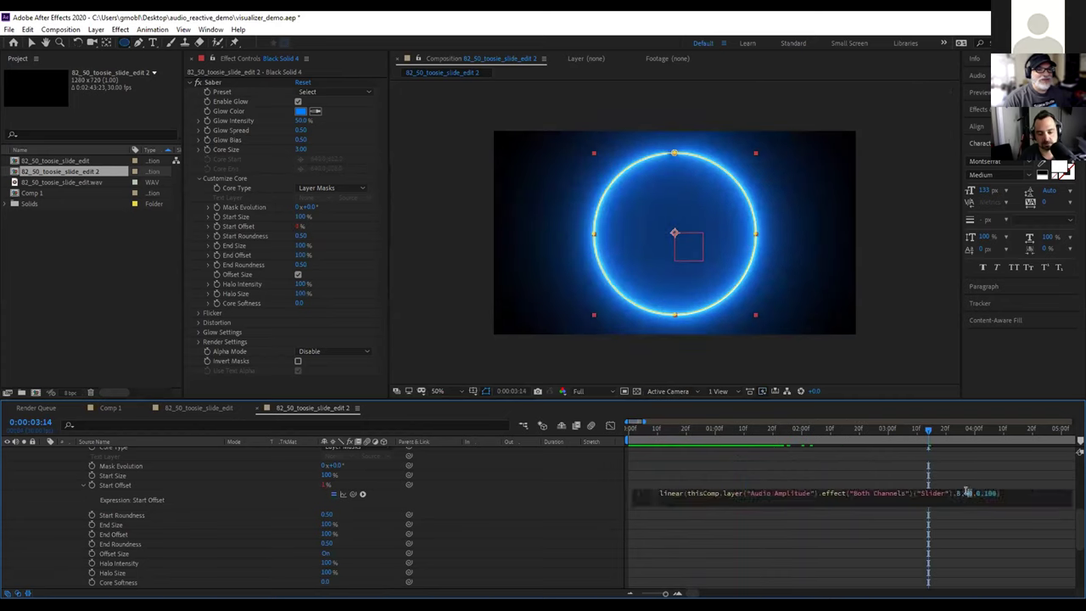
pyautogui.write('30')
pyautogui.click(970, 509)
pyautogui.moveTo(711, 430); pyautogui.dragTo(646, 442)
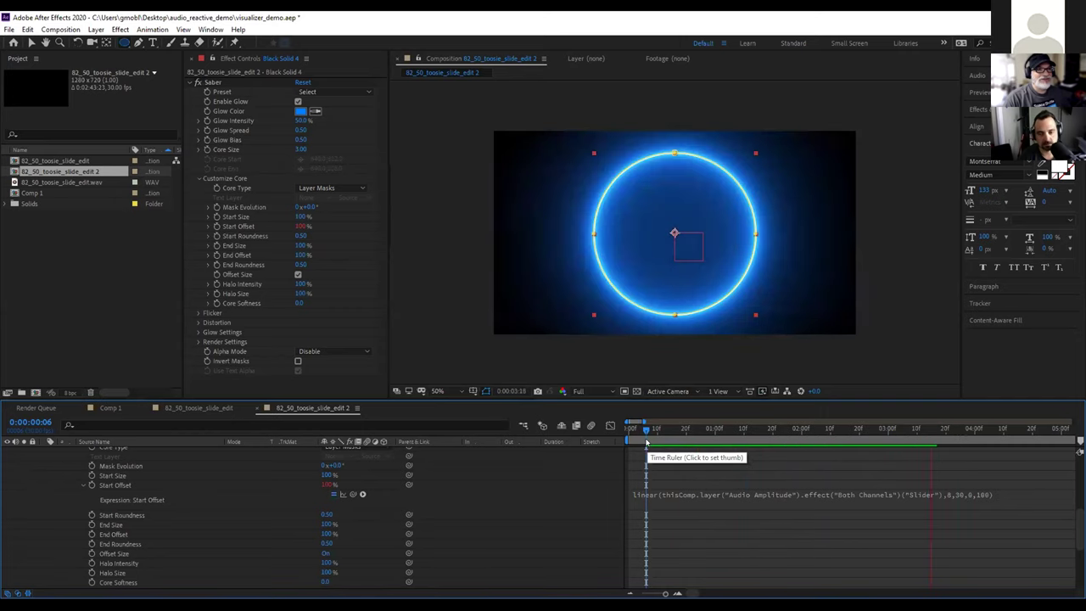
pyautogui.press('space')
# Try an input maximum of 10 in the Start Offset expression and preview the ring again
pyautogui.click(962, 494)
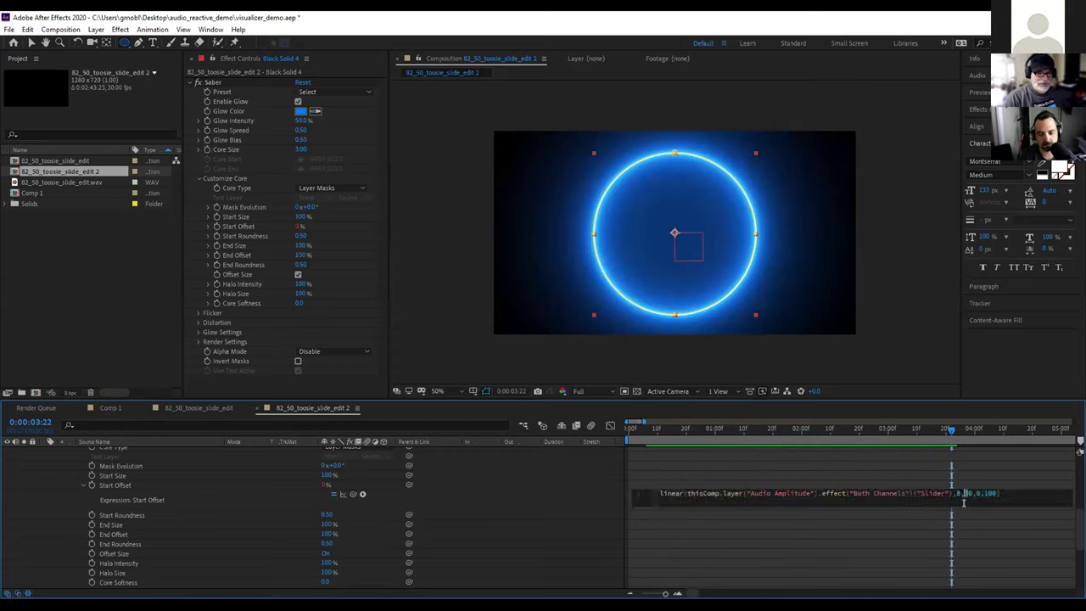
pyautogui.click(963, 507)
pyautogui.moveTo(683, 430); pyautogui.dragTo(654, 431)
pyautogui.press('space')
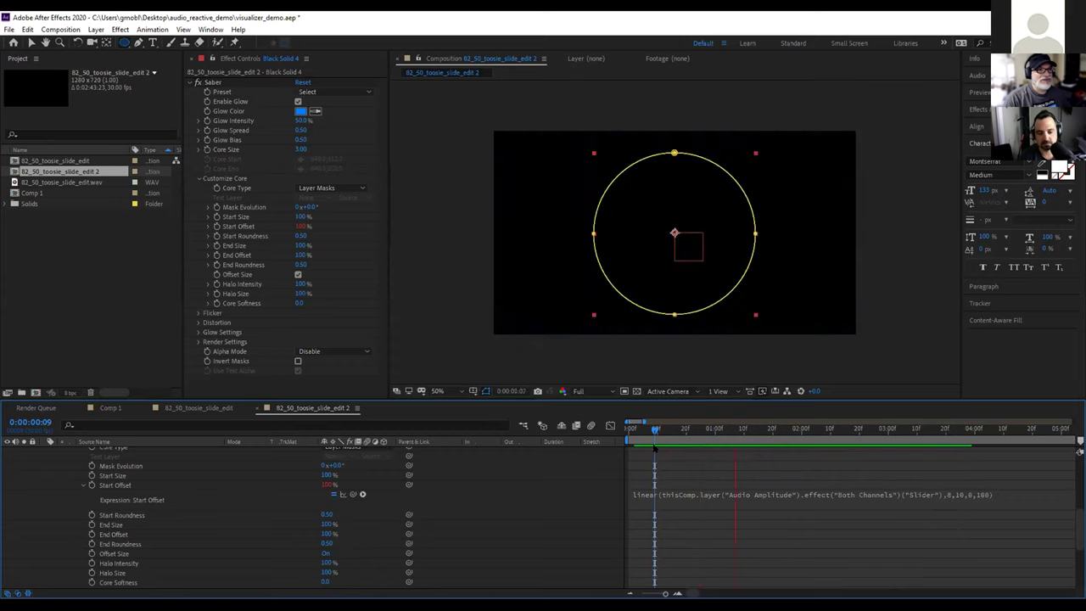
# Examine the Both Channels slider's curve in the Graph Editor over about the first twelve seconds, and return to the layer view
pyautogui.click(963, 496)
pyautogui.doubleClick(960, 492)
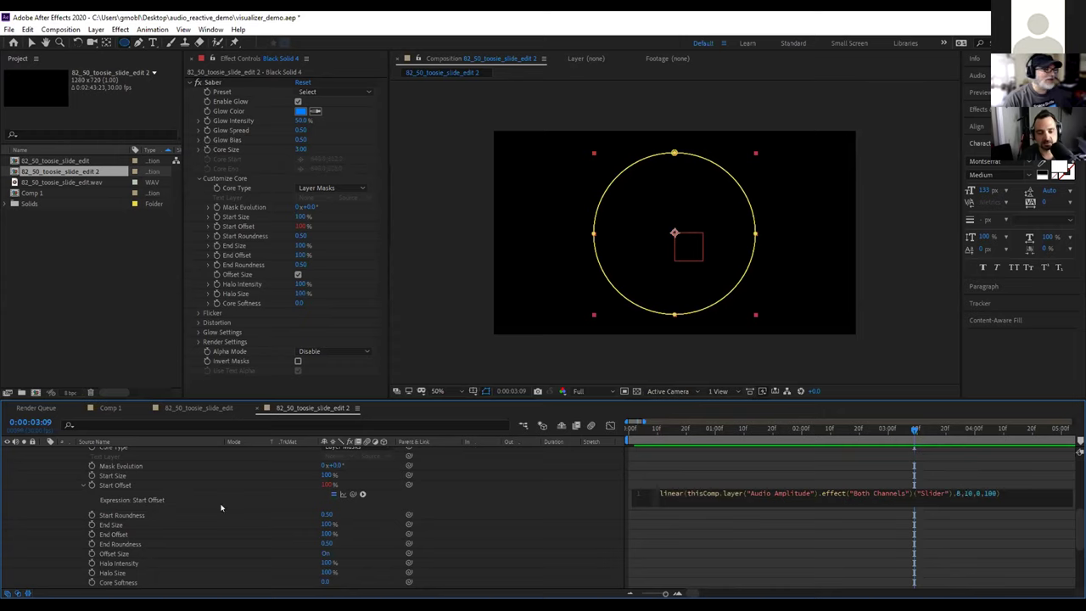
pyautogui.scroll(10, 218, 506)
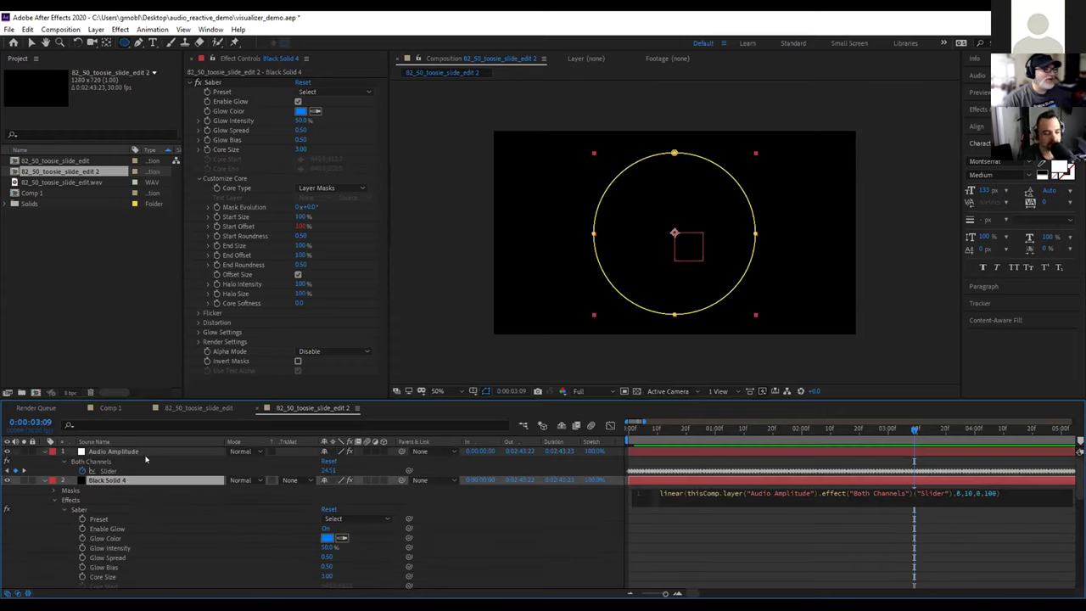
pyautogui.click(110, 470)
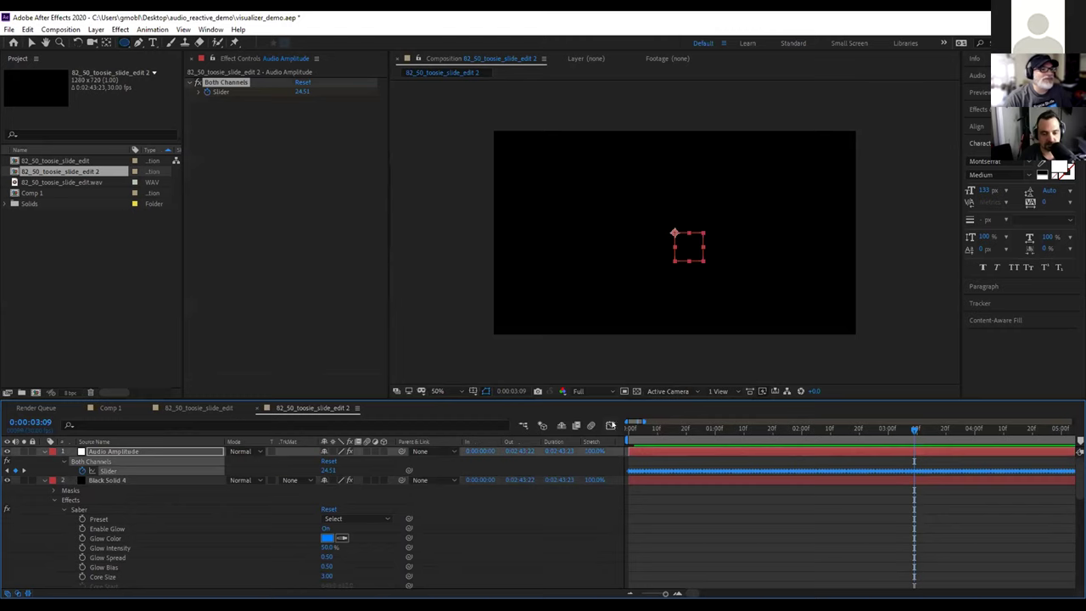
pyautogui.click(610, 425)
pyautogui.moveTo(665, 594); pyautogui.dragTo(663, 593)
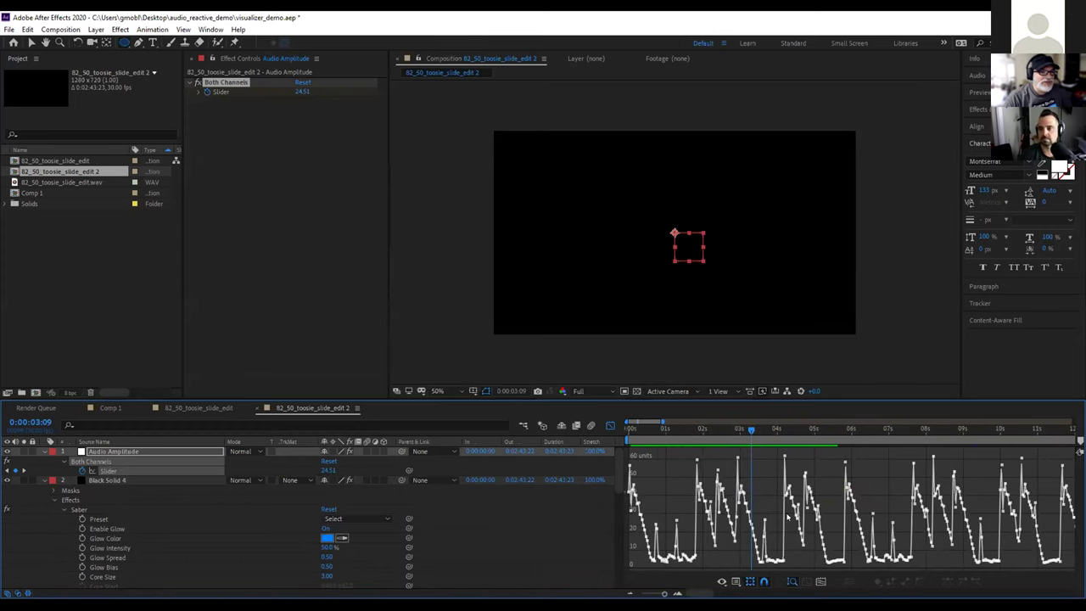
pyautogui.moveTo(786, 513)
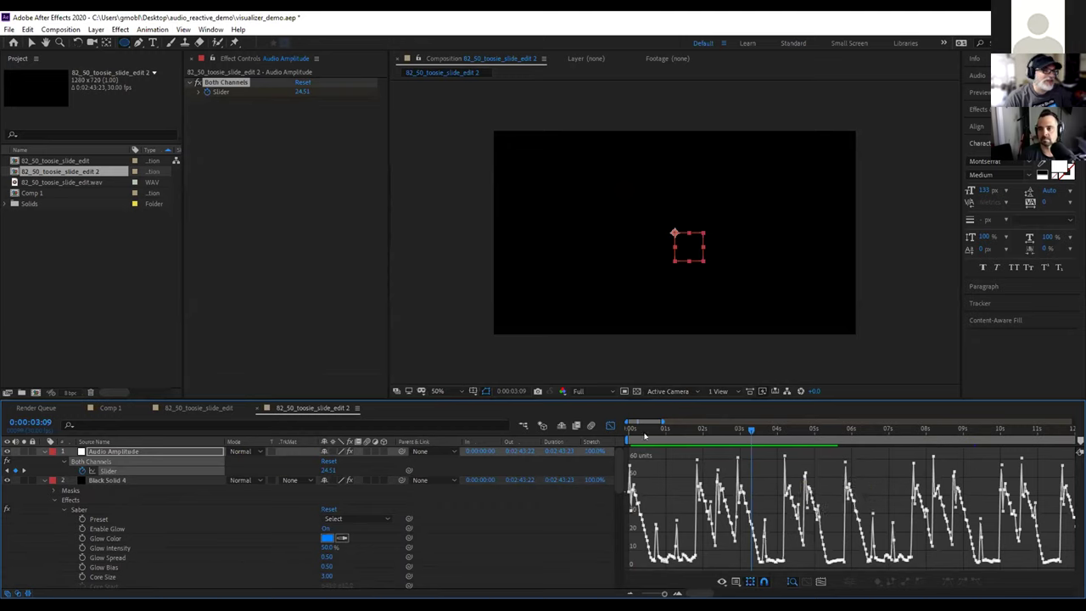
pyautogui.press("'")
pyautogui.moveTo(617, 480); pyautogui.dragTo(612, 575)
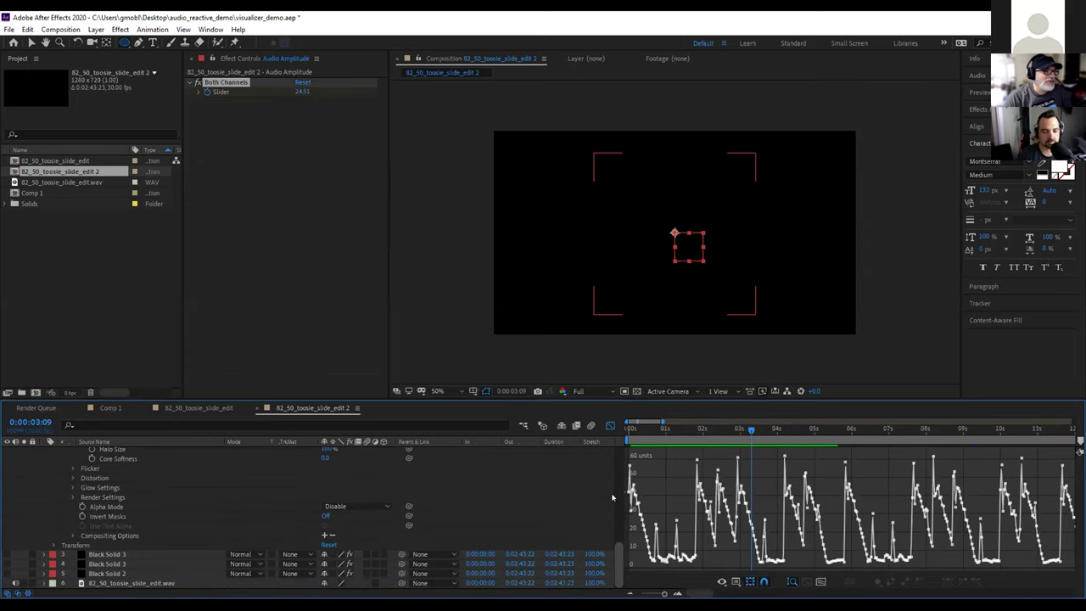
pyautogui.scroll(10, 613, 498)
pyautogui.click(610, 425)
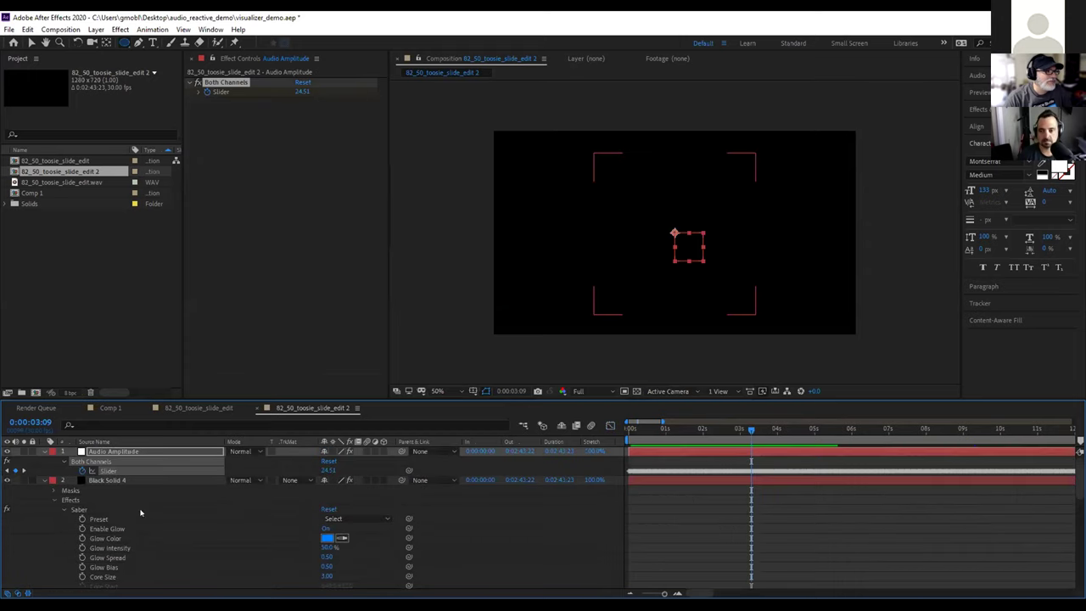
# Set the Start Offset expression's input range to 30 through 60, keeping the output 0 to 100, and preview the ring from about three seconds
pyautogui.scroll(-8, 143, 521)
pyautogui.click(865, 469)
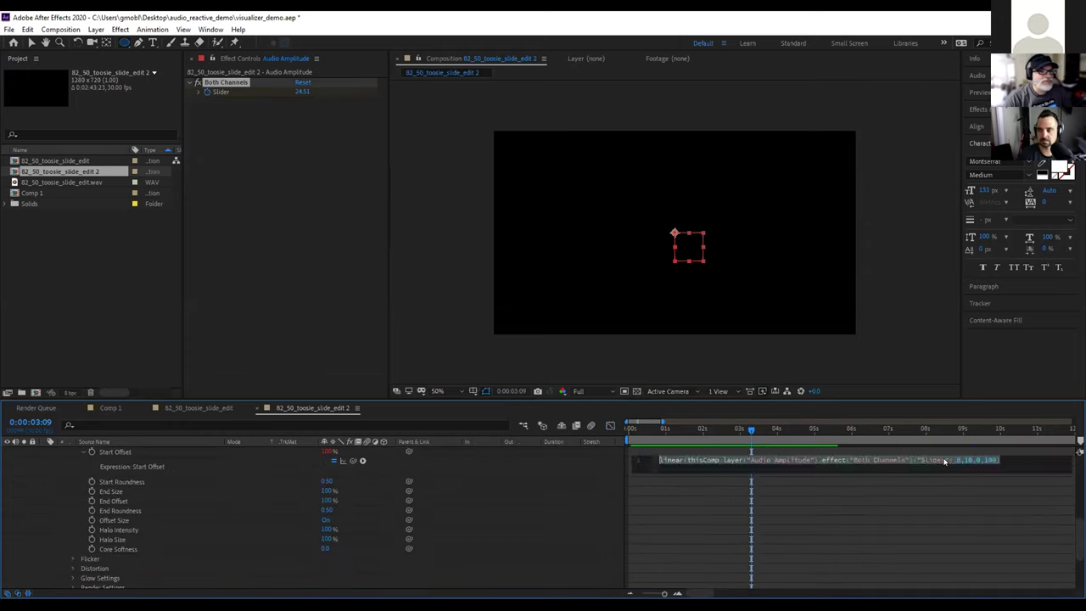
pyautogui.click(975, 460)
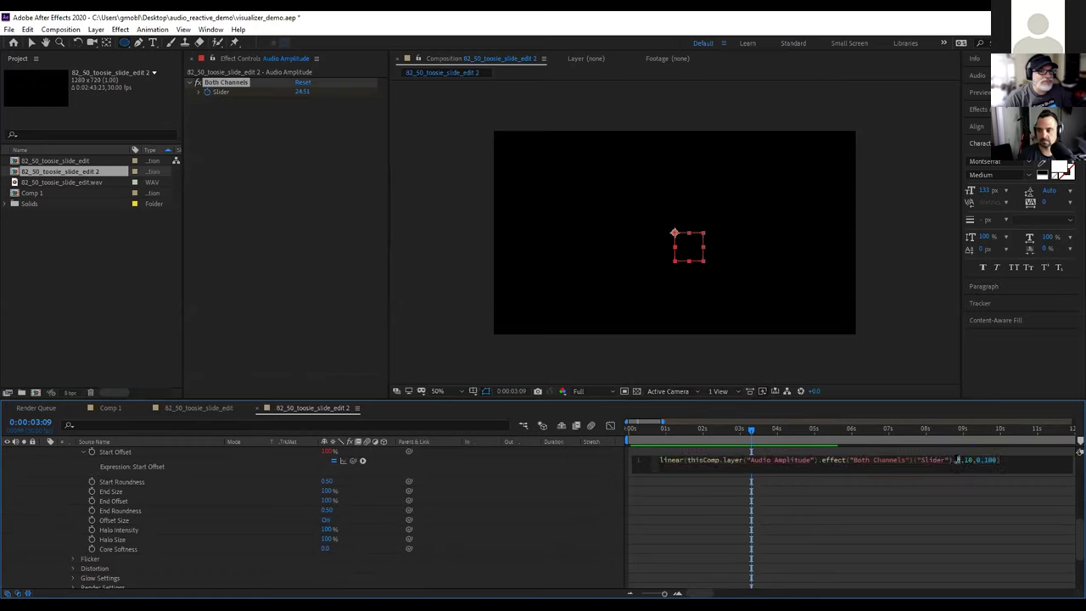
pyautogui.write('30')
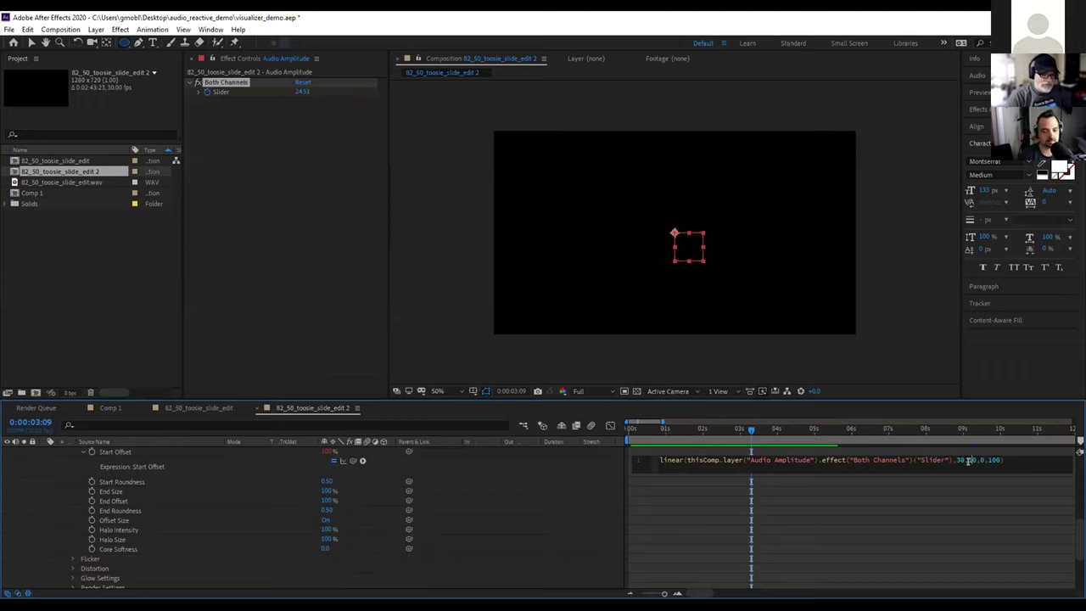
pyautogui.press('KP_Enter')
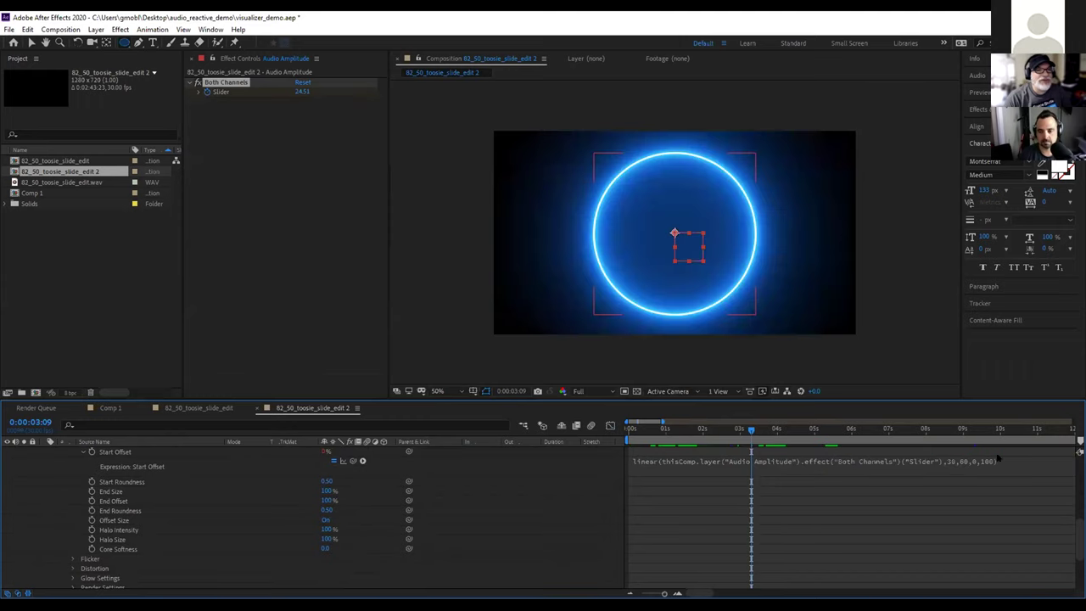
pyautogui.moveTo(689, 435); pyautogui.dragTo(971, 463)
pyautogui.press('space')
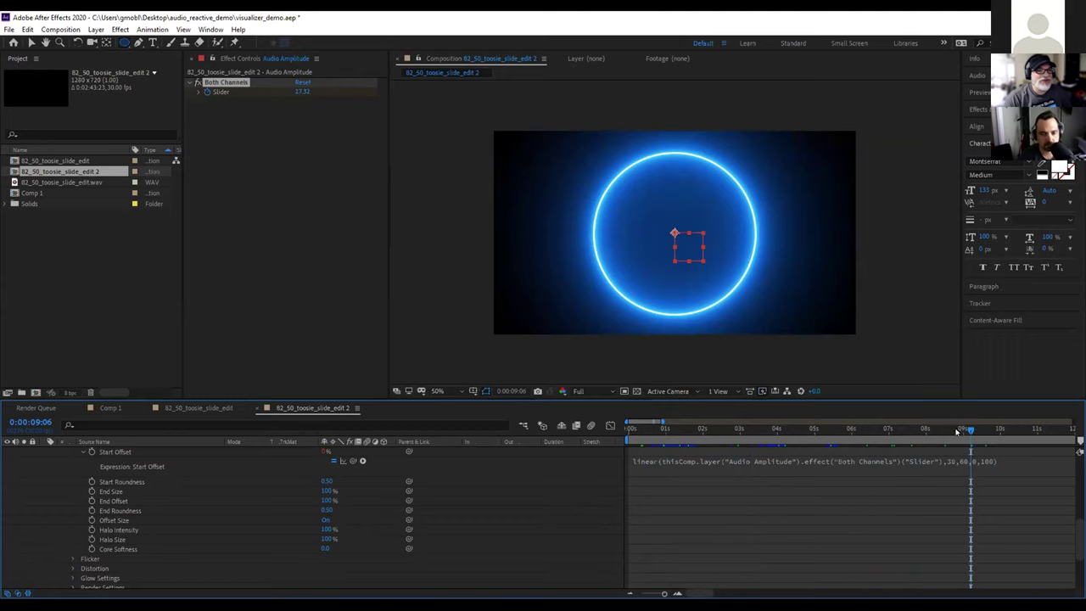
pyautogui.click(737, 451)
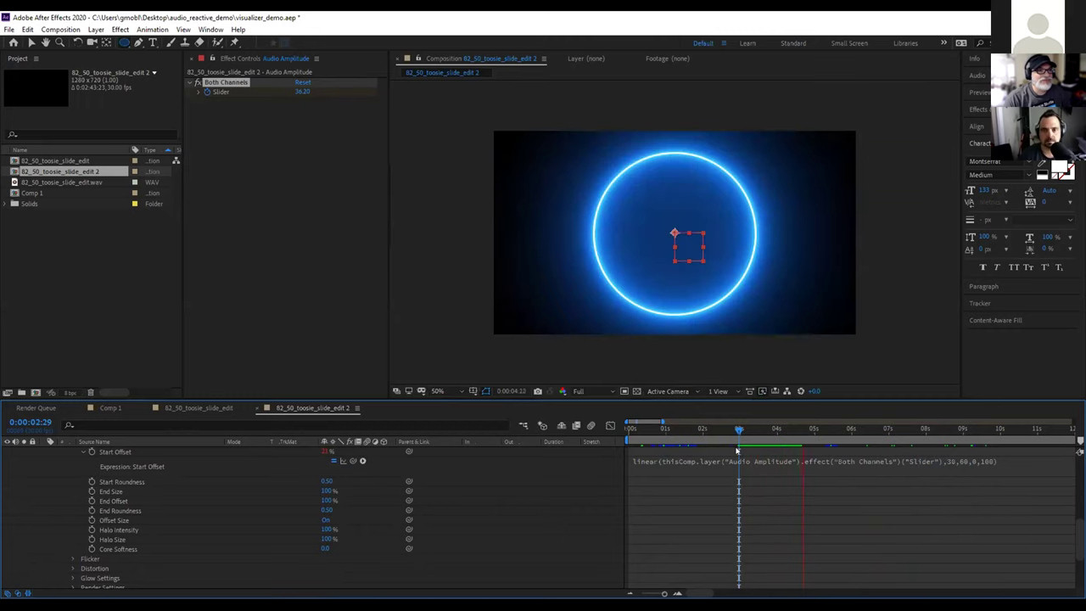
# Preview the Saber ring from the start of the composition, and collapse the properties of the top Black Solid 4 layer
pyautogui.click(626, 429)
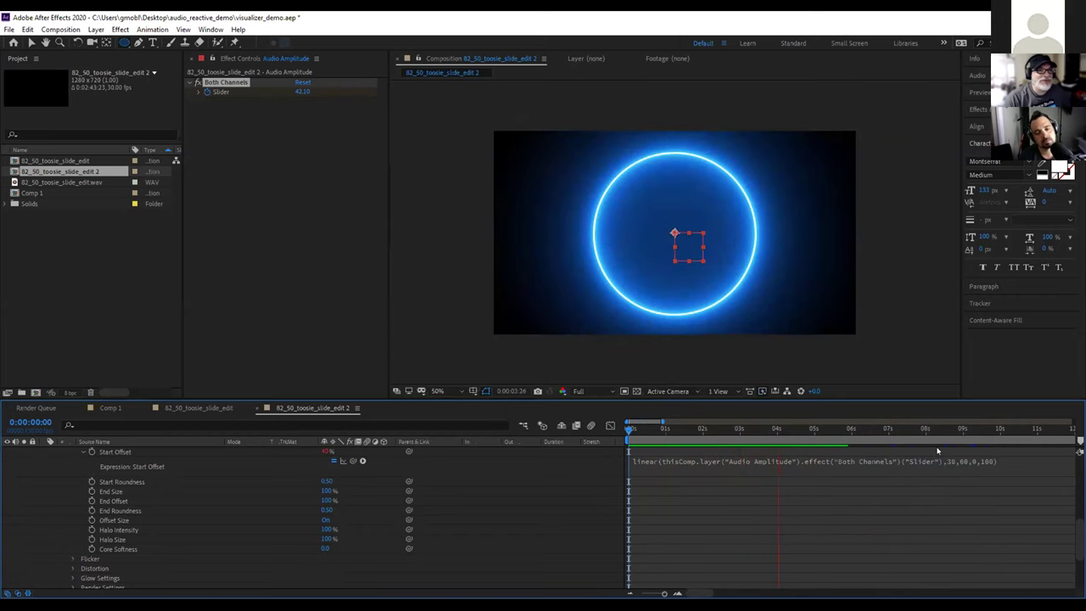
pyautogui.press('space')
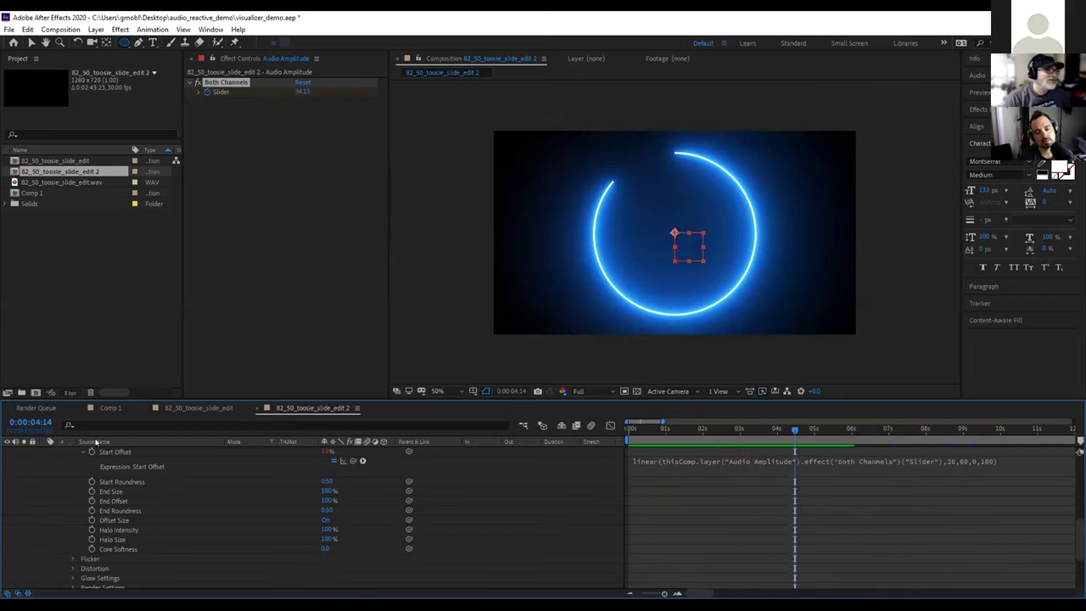
pyautogui.scroll(5, 85, 475)
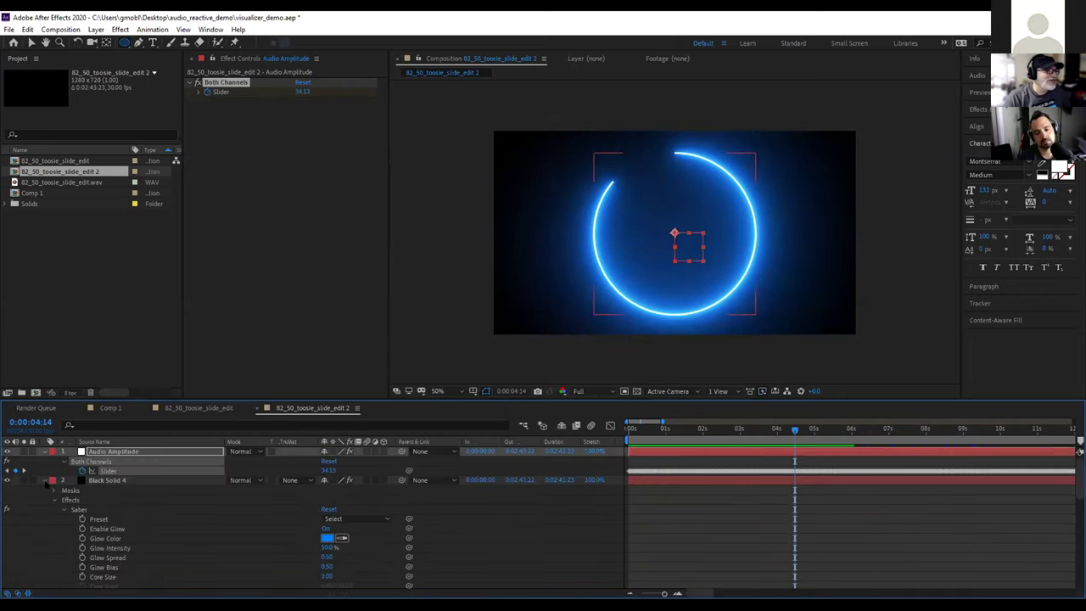
pyautogui.click(45, 480)
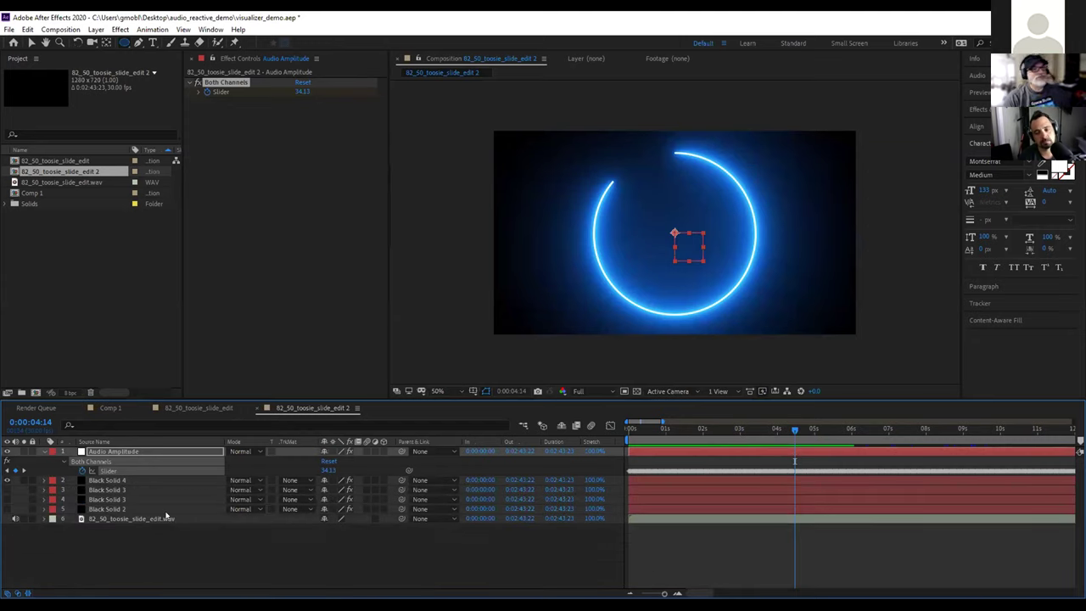
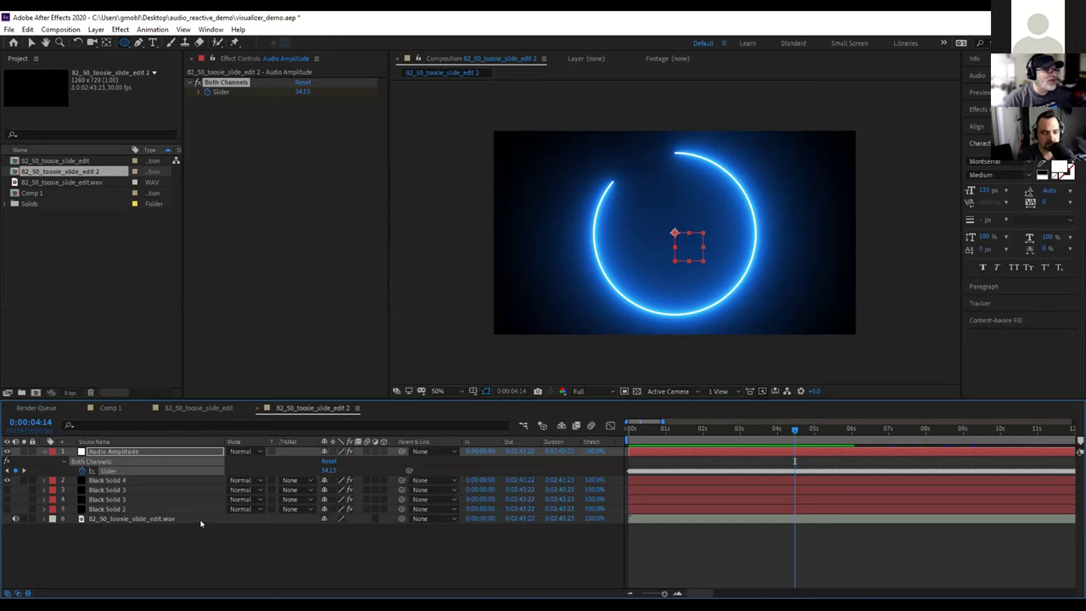
# Add a text layer reading "TEXT" beside the ring in the composition
pyautogui.click(153, 43)
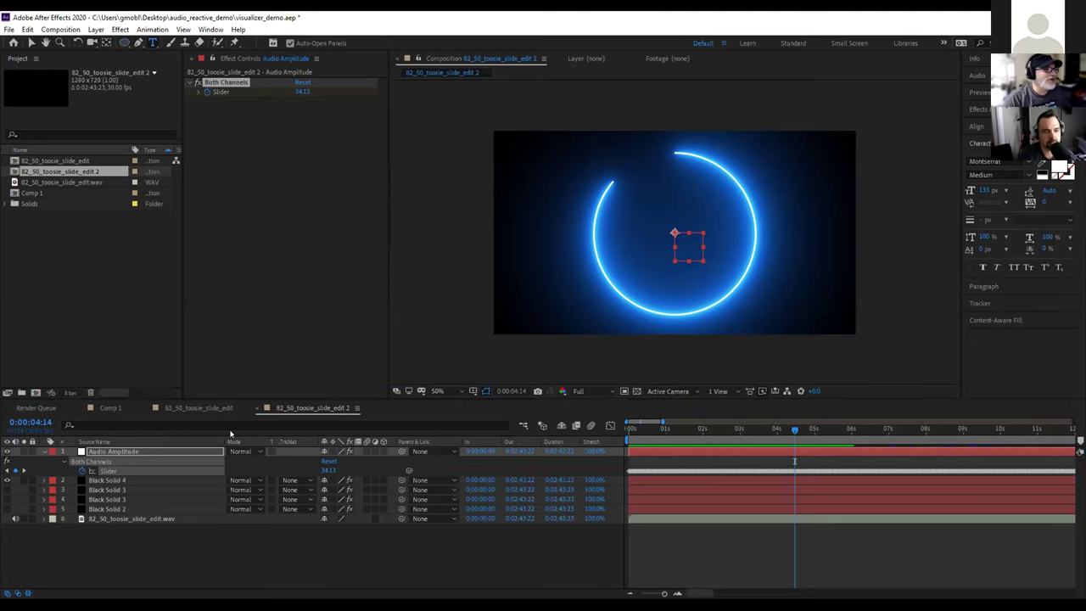
pyautogui.click(547, 256)
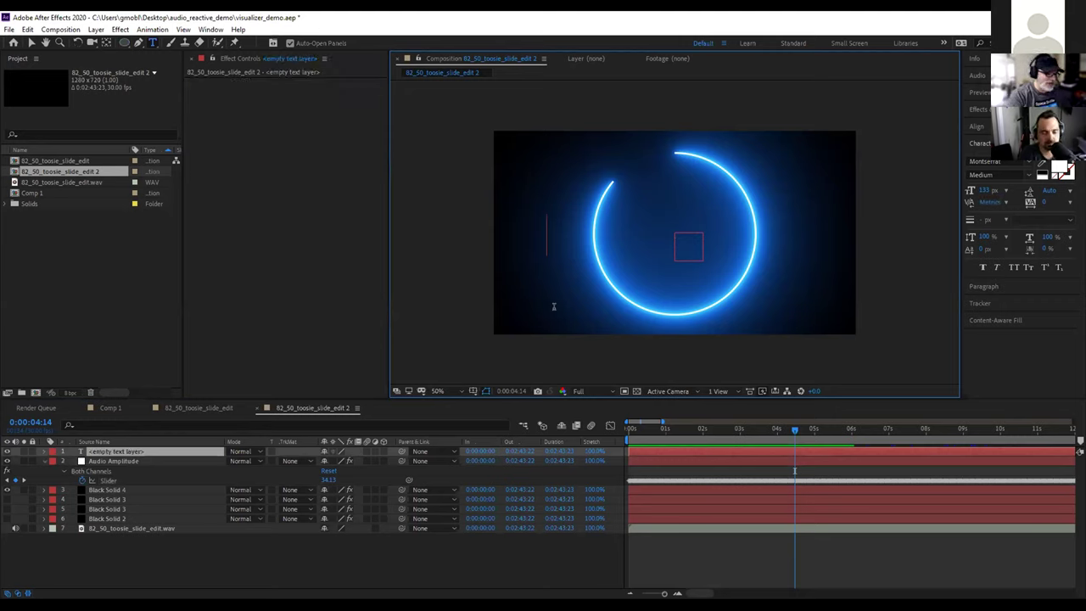
pyautogui.write('TEXT')
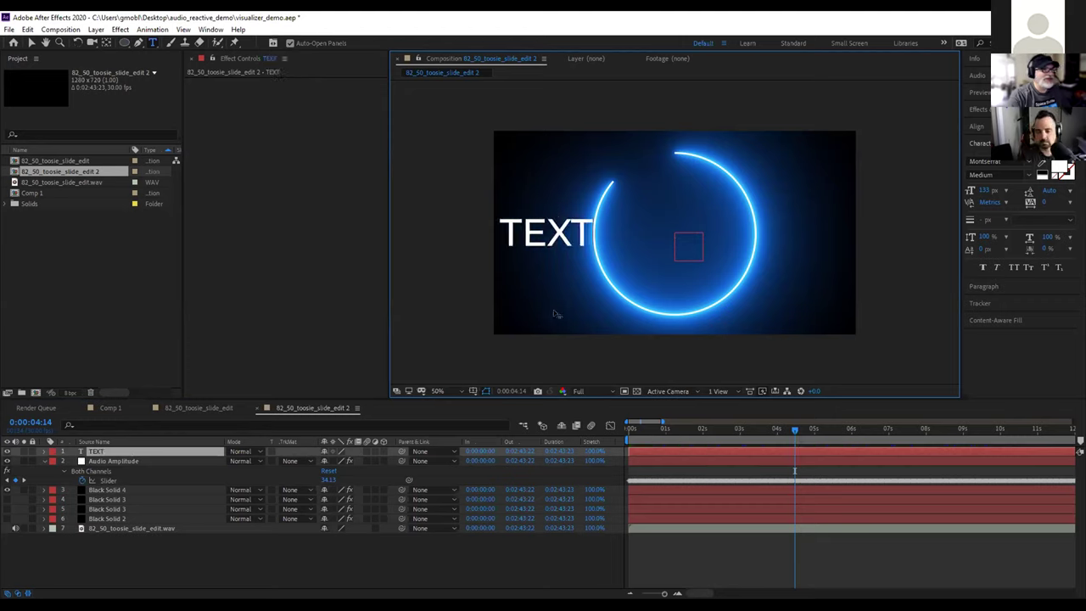
# Set the text's font to Robot Radicals Regular and its size to 184 px
pyautogui.doubleClick(544, 241)
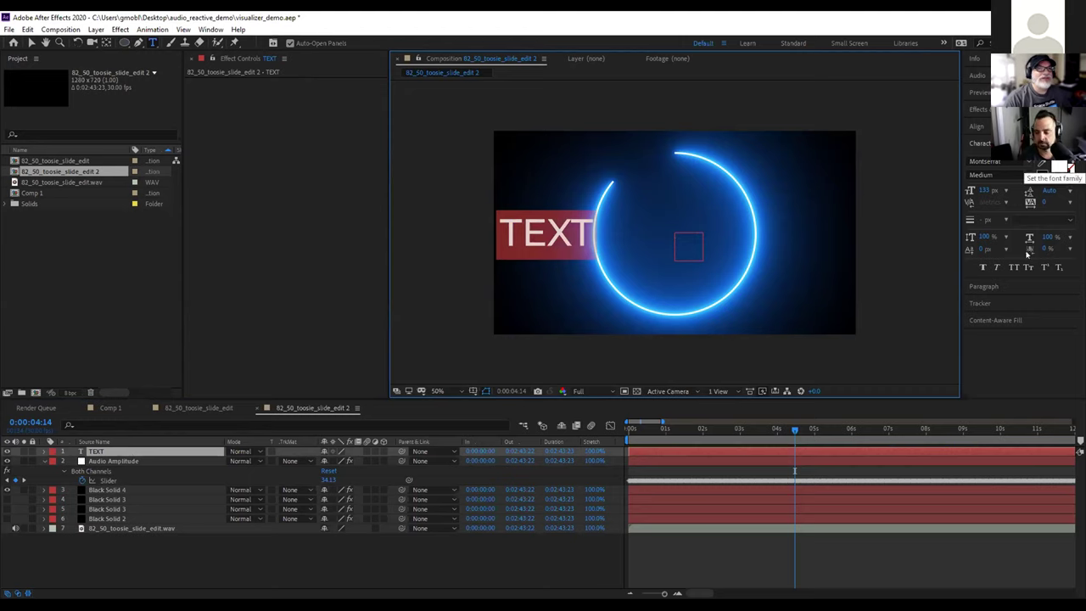
pyautogui.click(1010, 161)
pyautogui.scroll(-15, 1005, 360)
pyautogui.scroll(-5, 1003, 360)
pyautogui.scroll(15, 1005, 360)
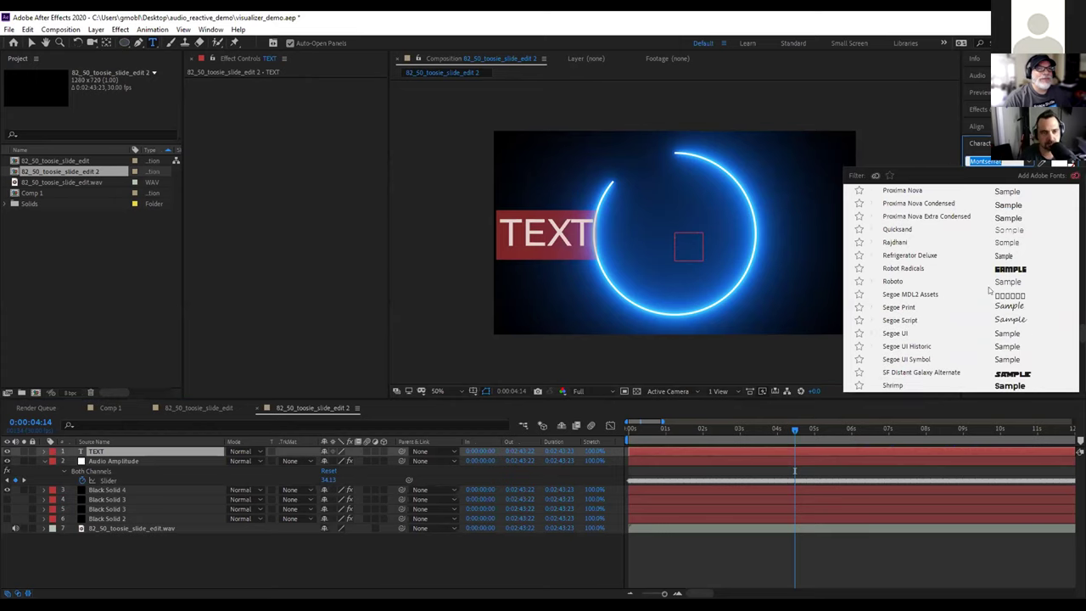
pyautogui.click(989, 268)
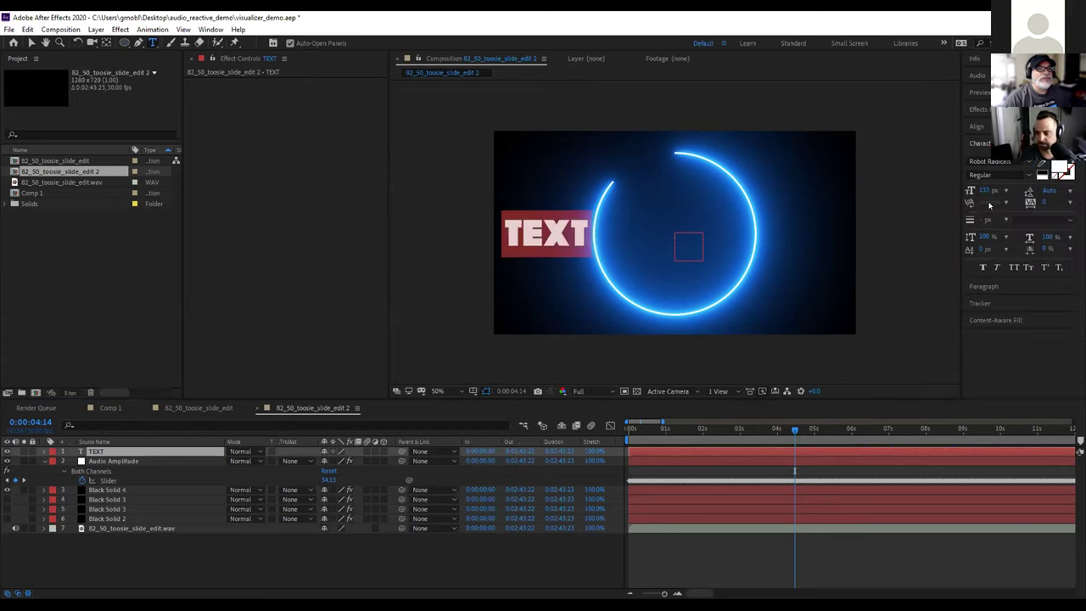
pyautogui.moveTo(982, 188); pyautogui.dragTo(1014, 189)
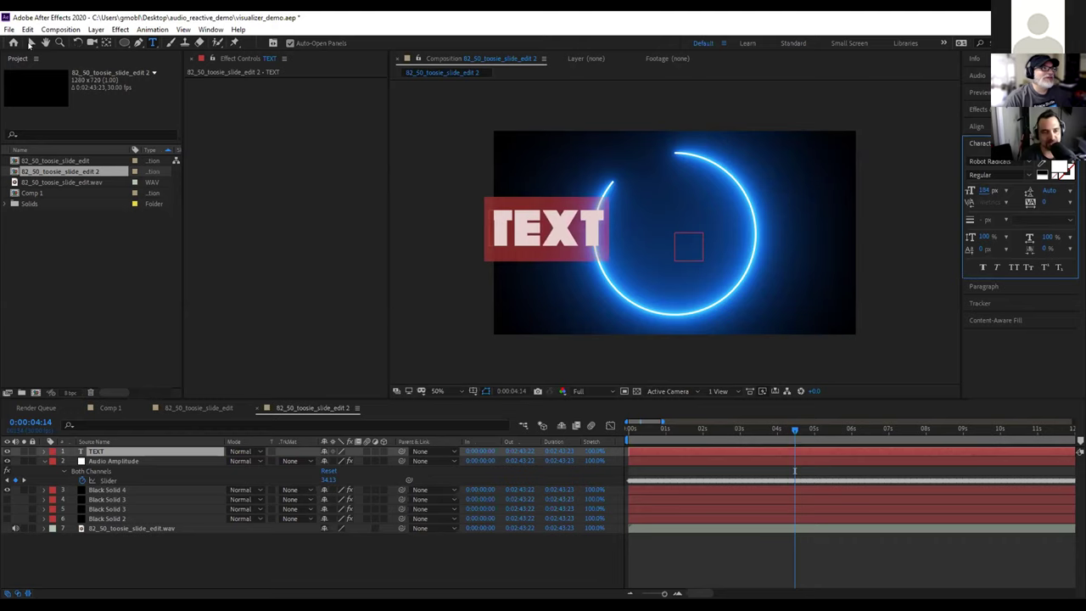
# Align the TEXT layer to the composition's horizontal and vertical centre, inside the ring
pyautogui.click(29, 42)
pyautogui.click(524, 227)
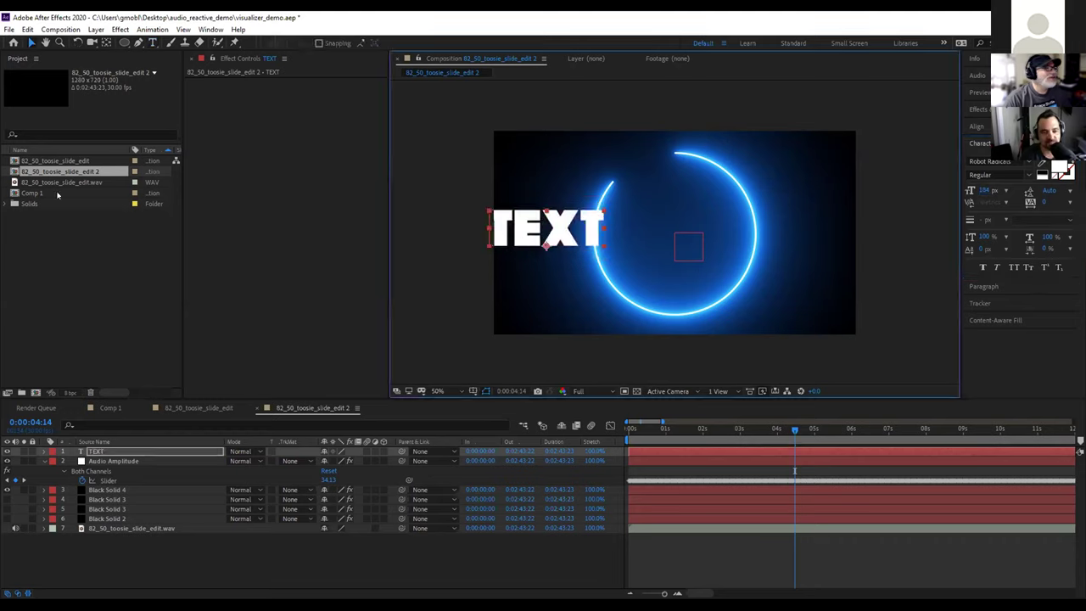
pyautogui.click(971, 125)
pyautogui.click(987, 153)
pyautogui.click(1036, 154)
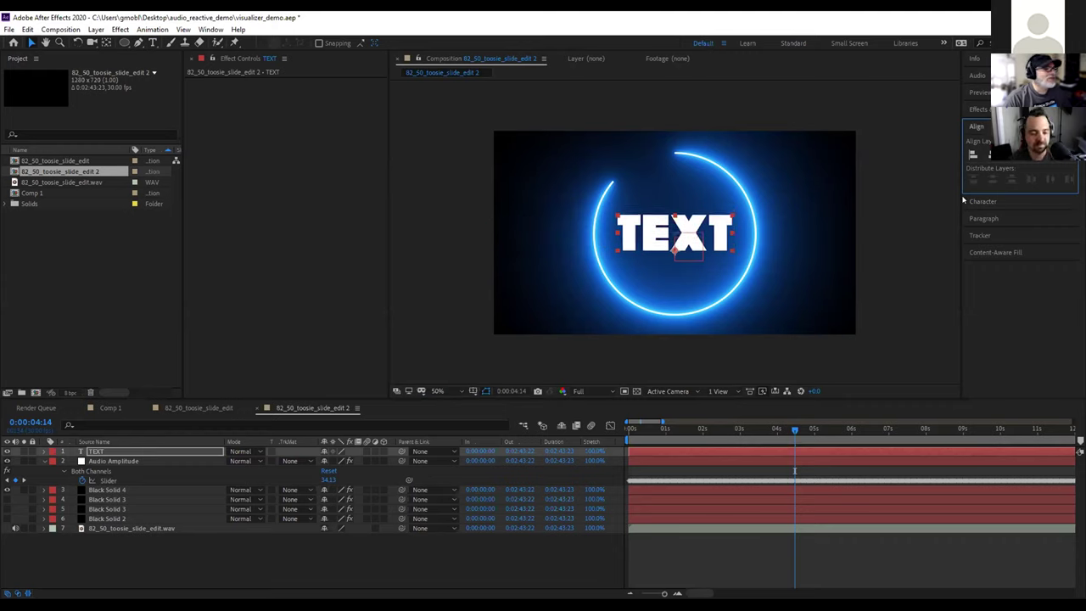
# Set the Saber core type on Black Solid 4 to Text Layer, using the TEXT layer as its source
pyautogui.click(110, 489)
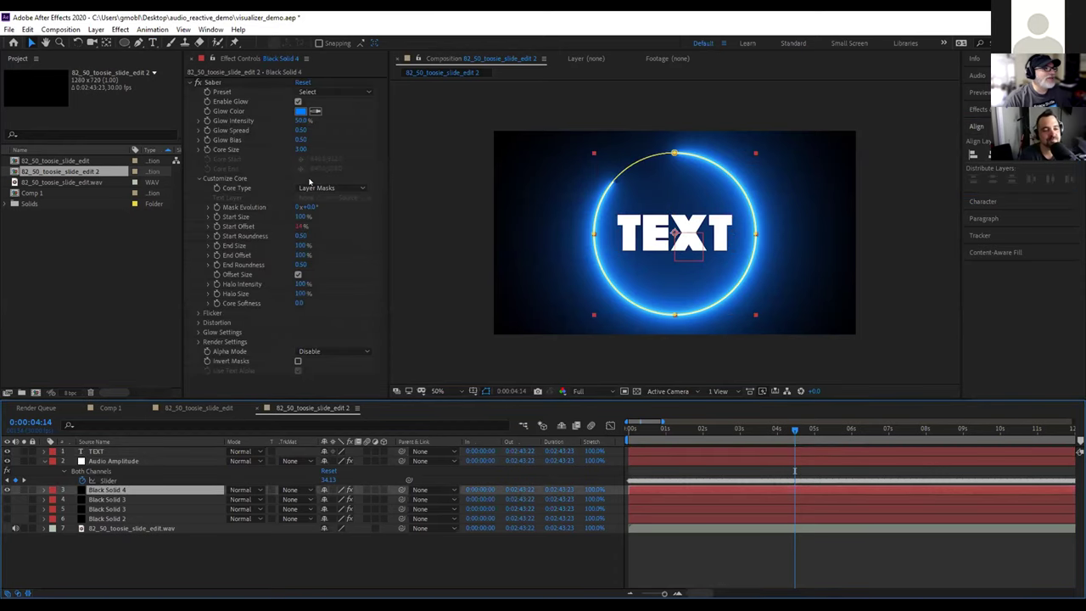
pyautogui.click(314, 187)
pyautogui.click(327, 224)
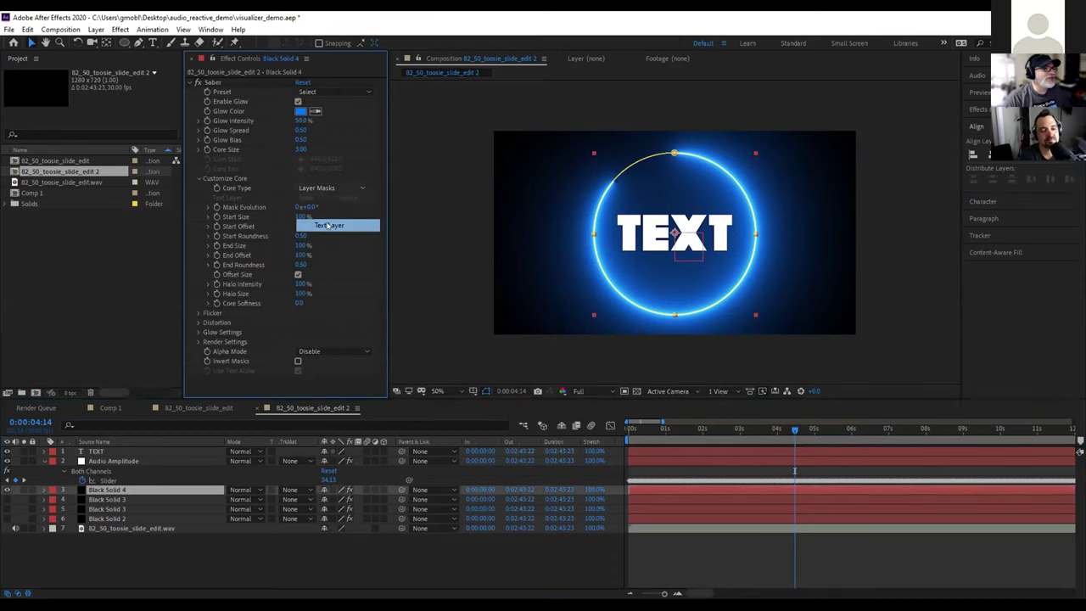
pyautogui.click(319, 197)
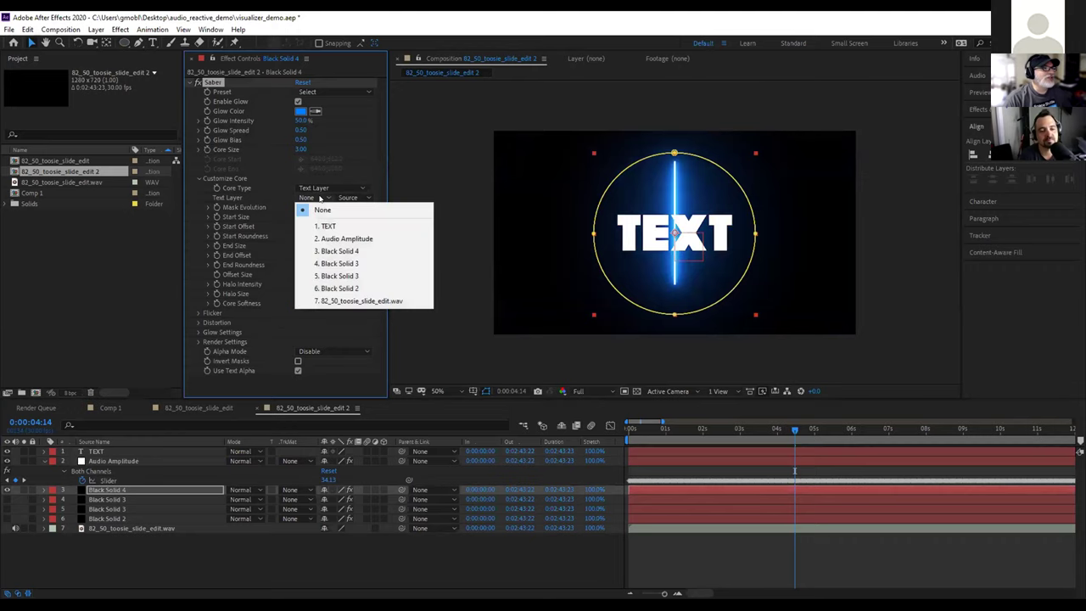
pyautogui.click(325, 226)
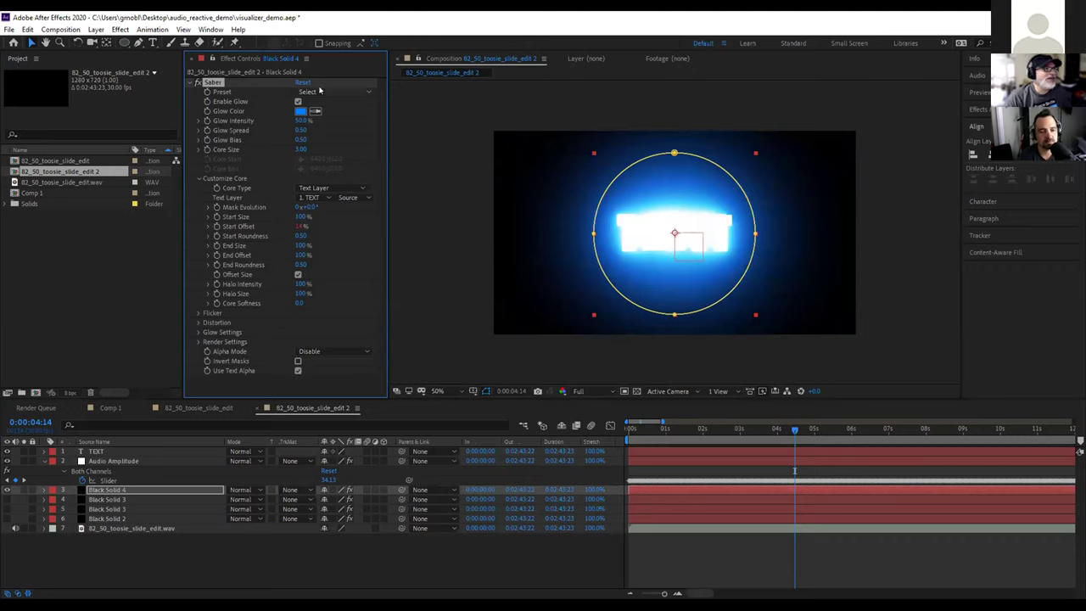
# Apply the Thin preset to the Saber effect and hide the original TEXT layer
pyautogui.click(318, 90)
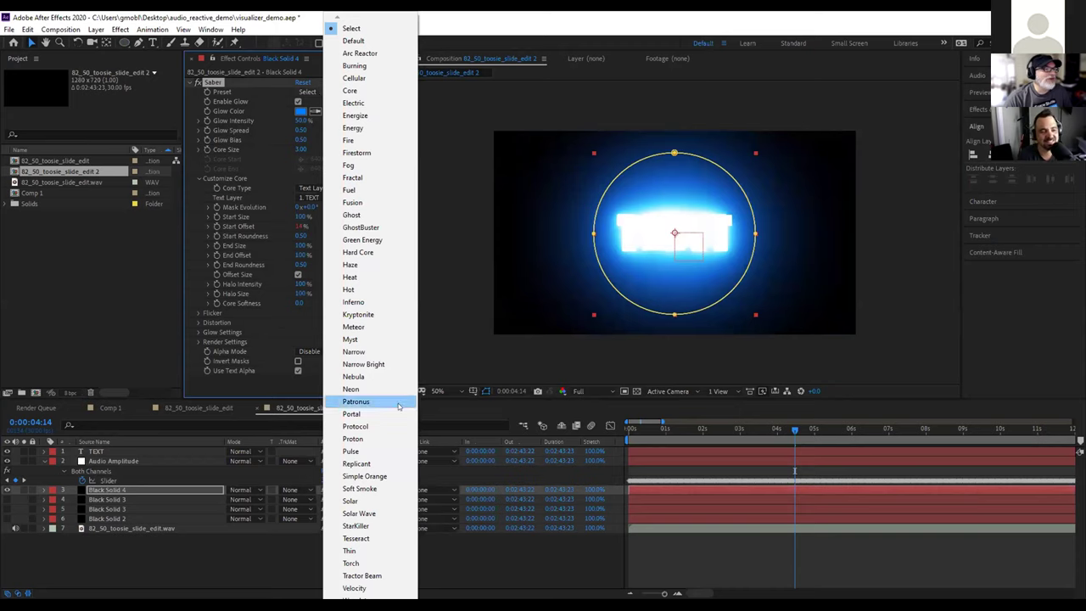
pyautogui.click(378, 550)
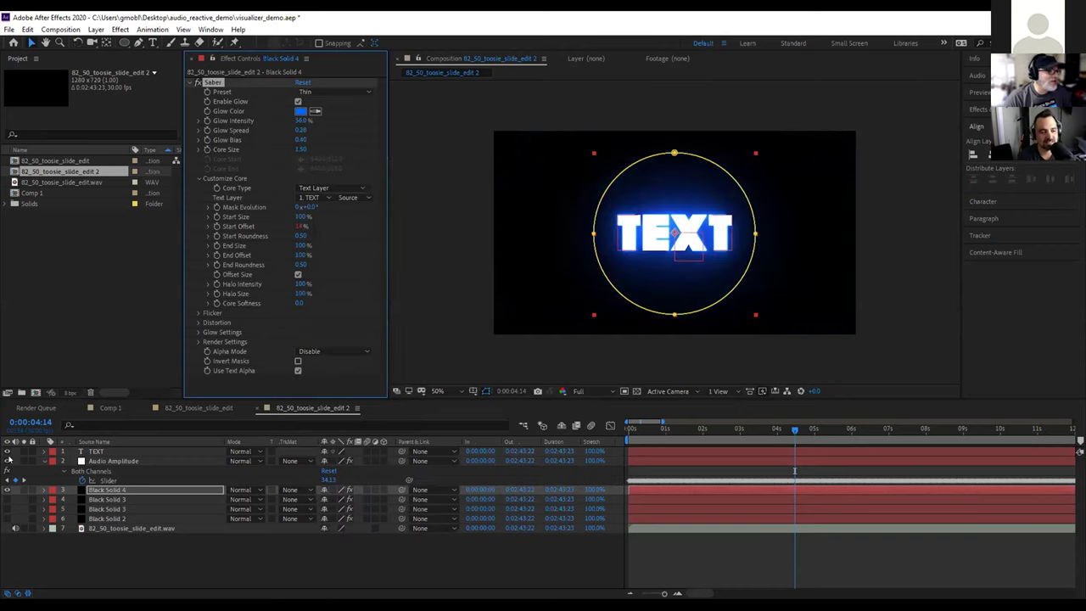
pyautogui.click(7, 451)
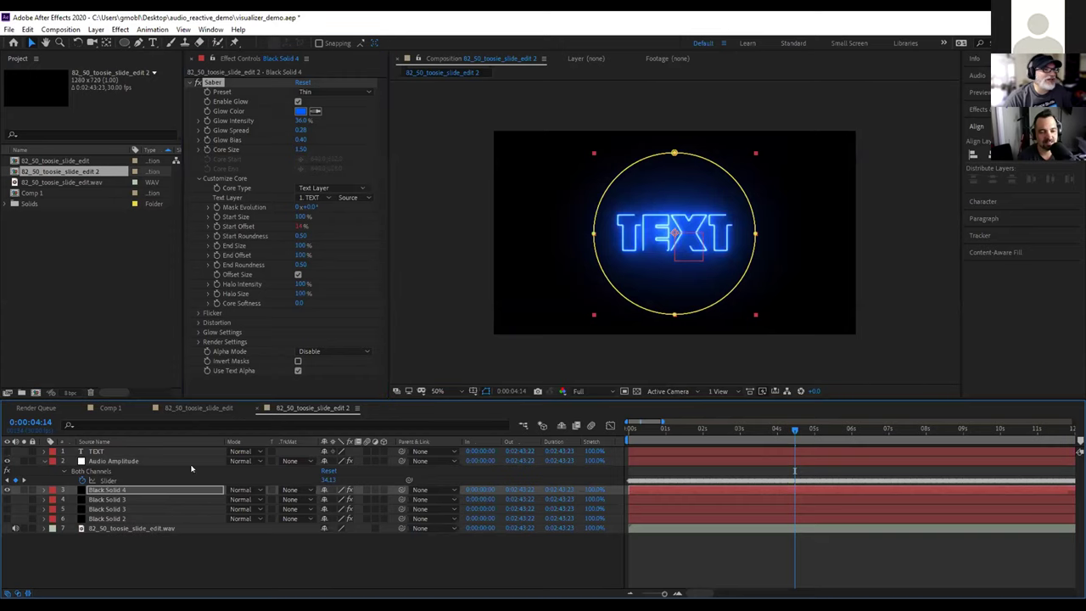
# Preview the audio-driven Saber text outline from the start of the composition for about three seconds
pyautogui.moveTo(659, 429); pyautogui.dragTo(620, 459)
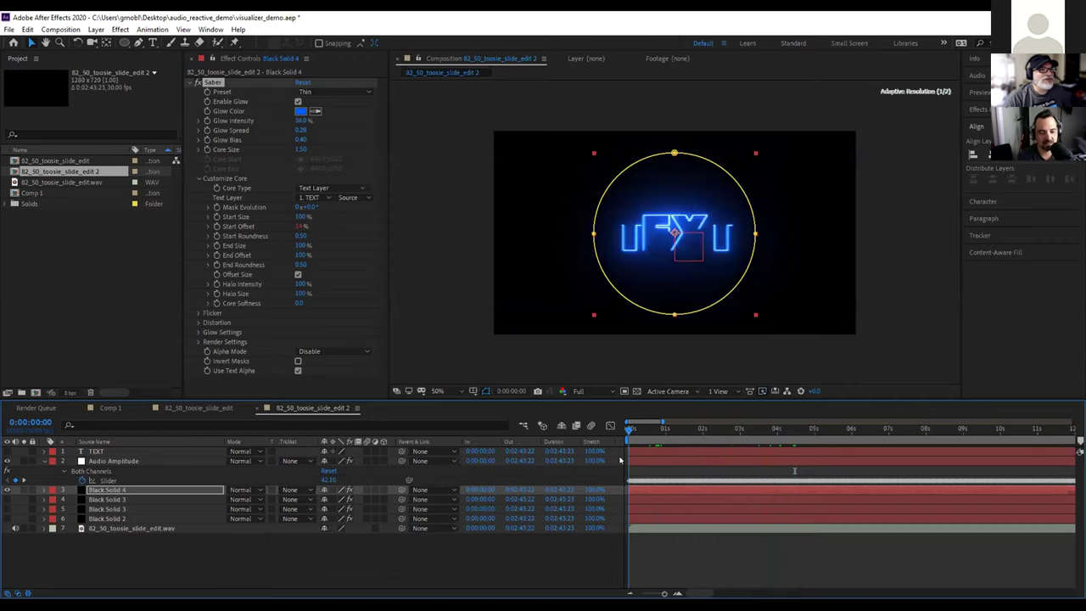
pyautogui.press('space')
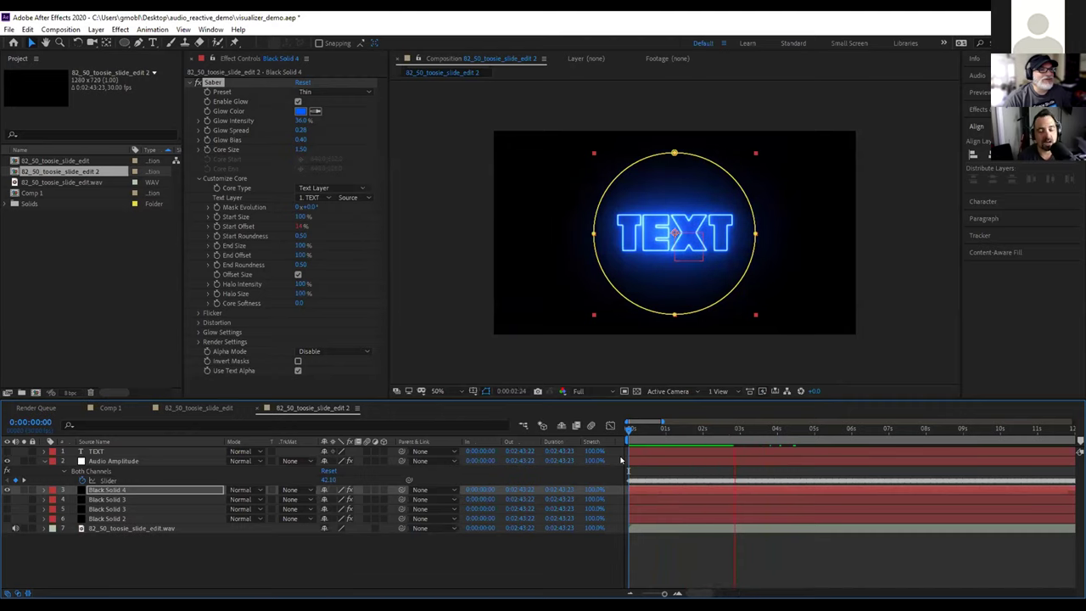
pyautogui.press('space')
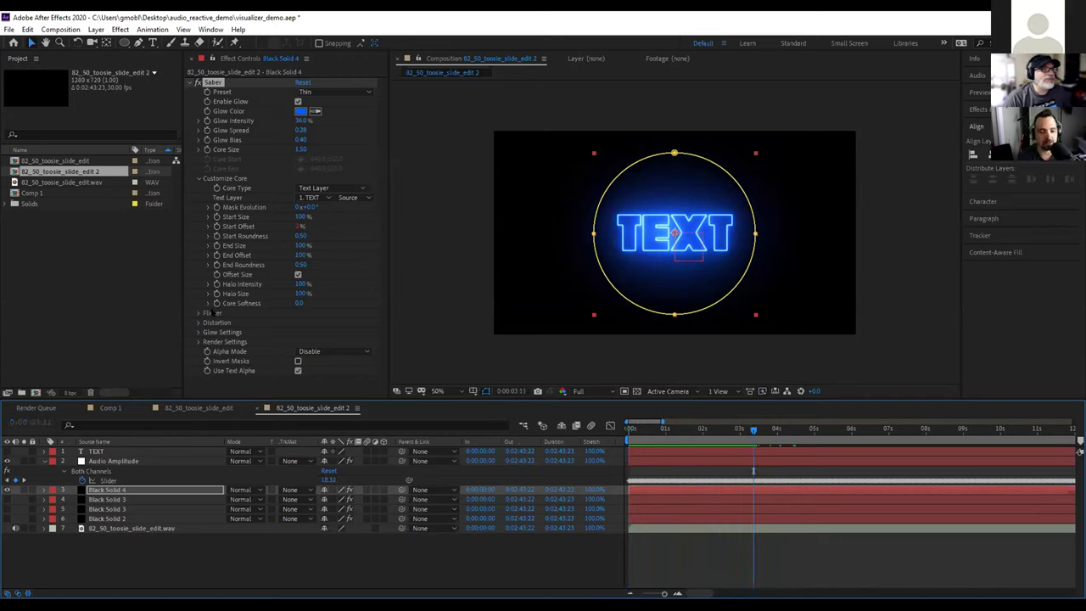
# Set Saber's Flicker Intensity to 28% and Flicker Speed to 16.10 on Black Solid 4, and preview the flicker
pyautogui.click(201, 313)
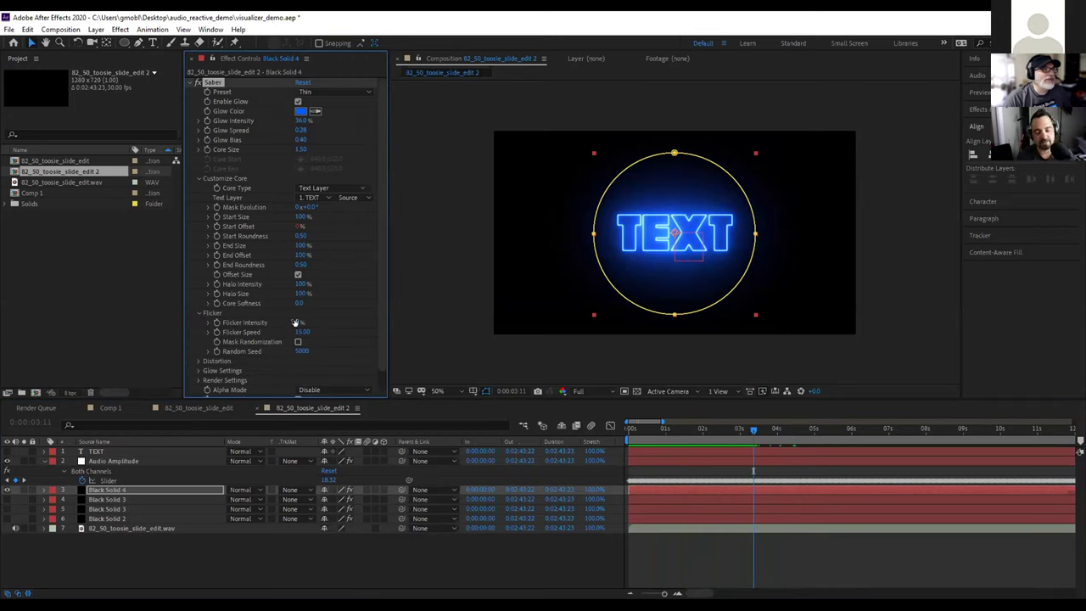
pyautogui.moveTo(295, 322)
pyautogui.mouseDown()
pyautogui.moveTo(307, 323)
pyautogui.moveTo(286, 323)
pyautogui.mouseUp()
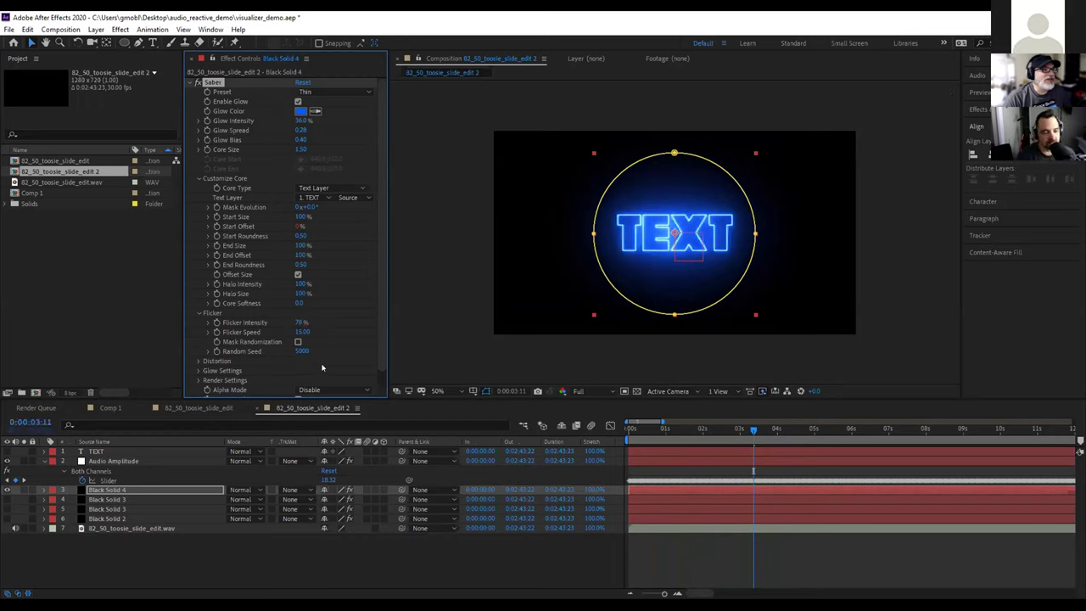
pyautogui.moveTo(302, 331); pyautogui.dragTo(309, 331)
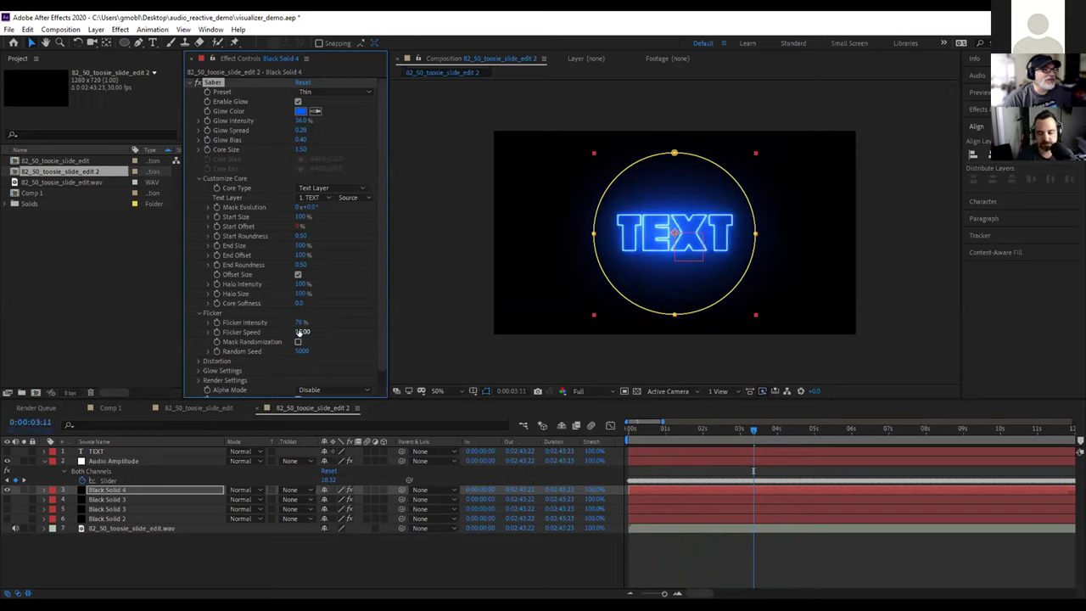
pyautogui.moveTo(655, 430); pyautogui.dragTo(648, 454)
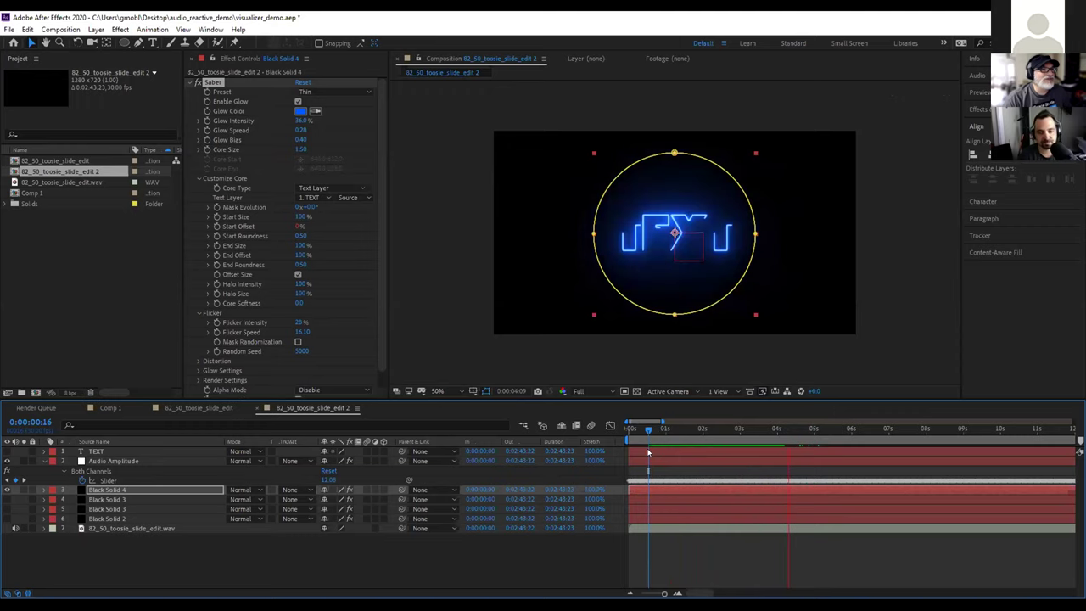
# Scale up the TEXT layer to nearly fill the frame width and reposition it vertically to about 640, 470
pyautogui.click(150, 452)
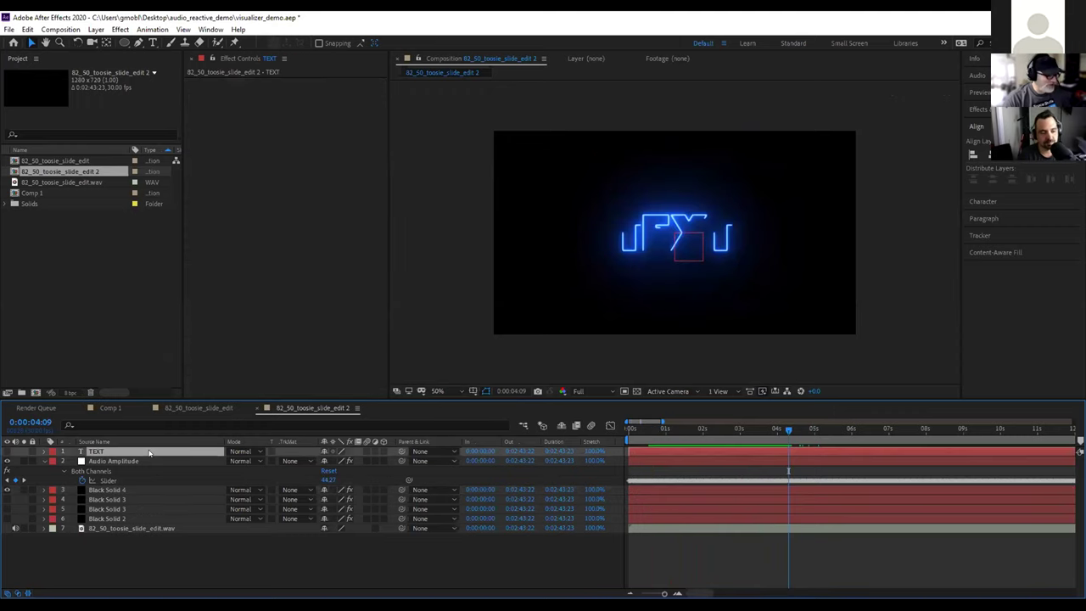
pyautogui.press('s')
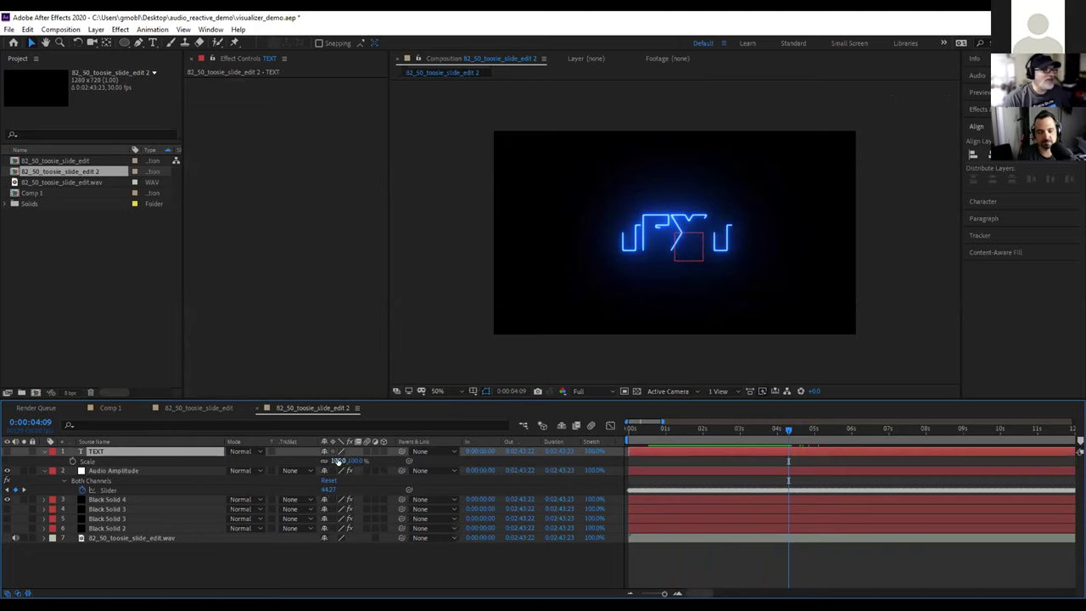
pyautogui.click(356, 460)
pyautogui.moveTo(375, 456); pyautogui.dragTo(399, 455)
pyautogui.press('p')
pyautogui.moveTo(344, 460); pyautogui.dragTo(348, 460)
# Play back the opening seconds of the composition to check how the enlarged glowing text reacts to the audio
pyautogui.moveTo(788, 429); pyautogui.dragTo(704, 428)
pyautogui.press('Home')
pyautogui.press('space')
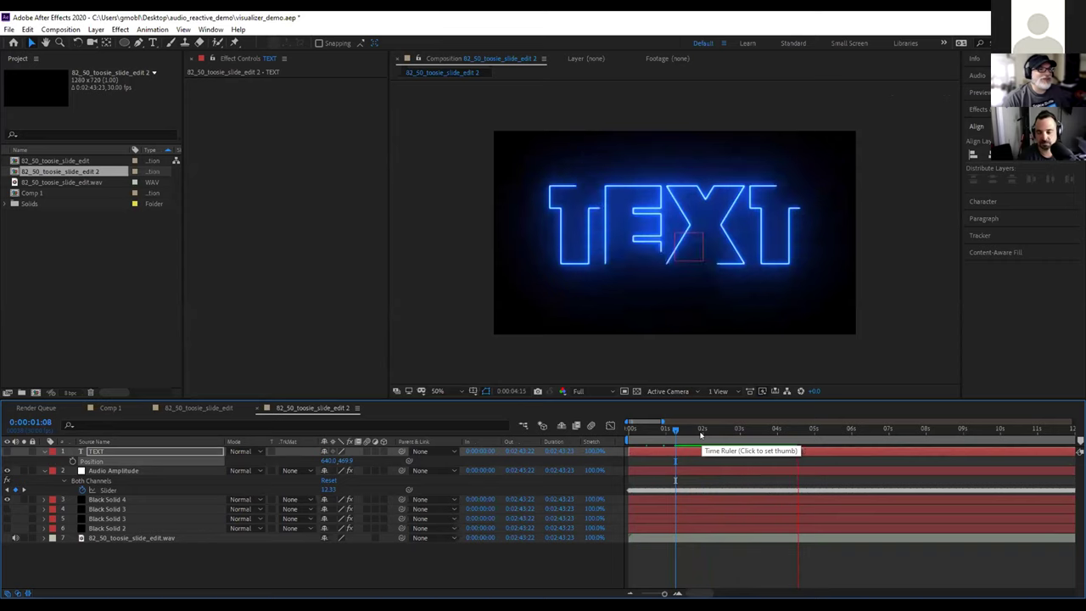
pyautogui.moveTo(701, 432)
pyautogui.mouseDown()
pyautogui.moveTo(744, 432)
pyautogui.moveTo(696, 433)
pyautogui.moveTo(731, 433)
pyautogui.moveTo(712, 448)
pyautogui.moveTo(727, 450)
pyautogui.moveTo(739, 438)
pyautogui.moveTo(702, 443)
pyautogui.mouseUp()
pyautogui.press('space')
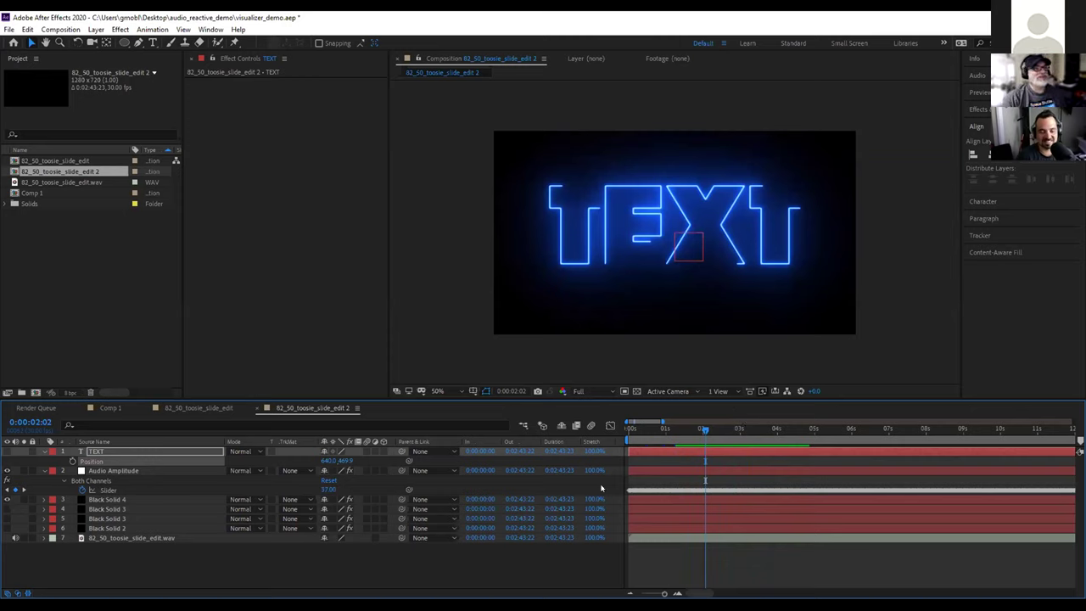
# Change the Saber glow color on Black Solid 4 to orange (FF9000)
pyautogui.click(107, 499)
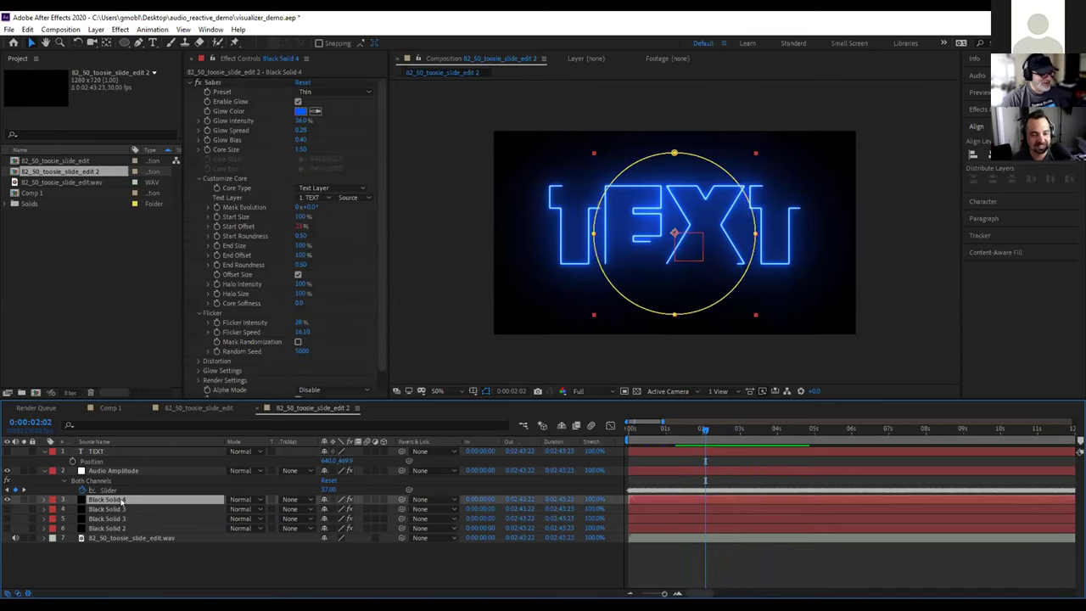
pyautogui.click(303, 118)
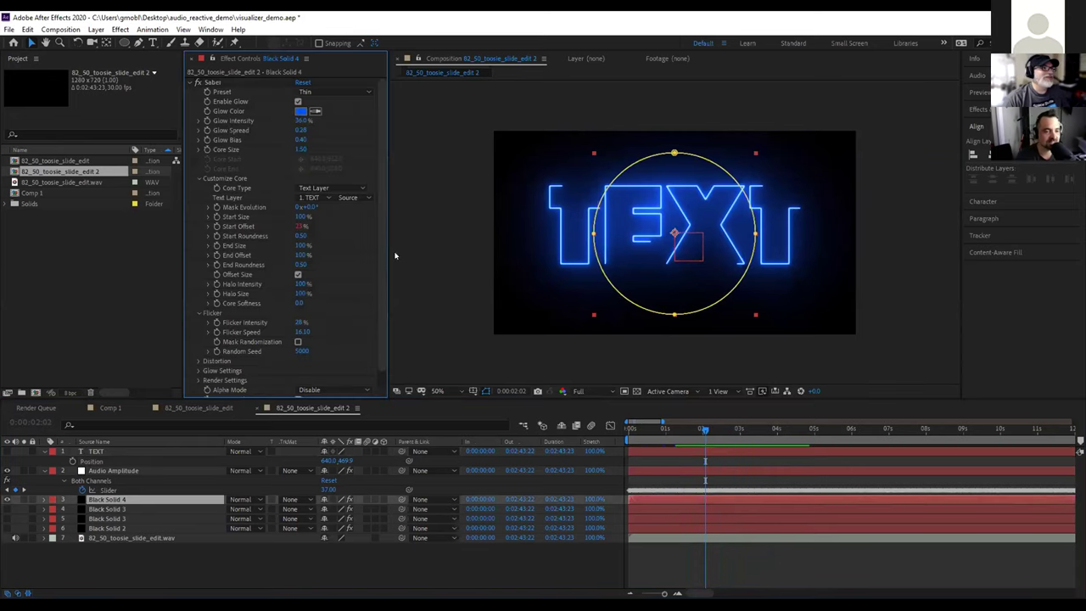
pyautogui.click(300, 111)
pyautogui.click(173, 167)
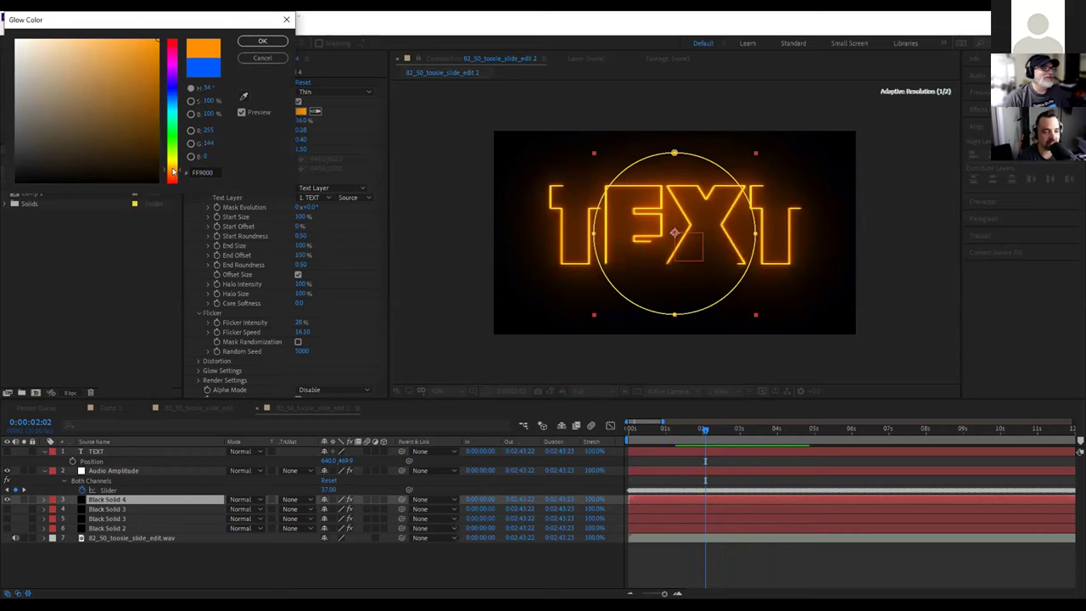
pyautogui.click(262, 42)
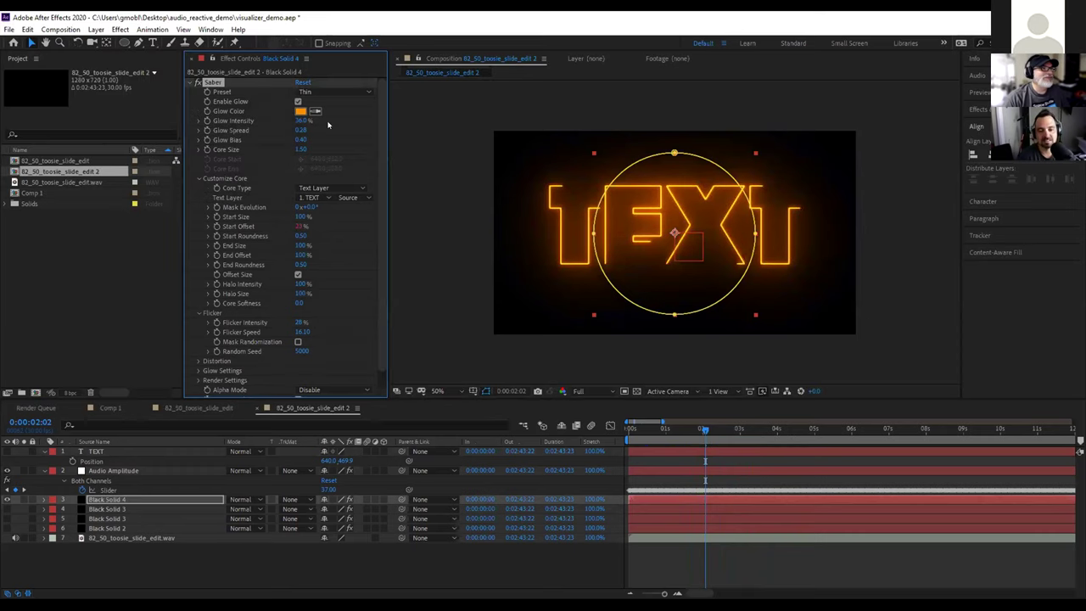
# Try the GhostBuster and Protocol presets on the Saber effect, scrubbing through the timeline to preview each one
pyautogui.click(330, 91)
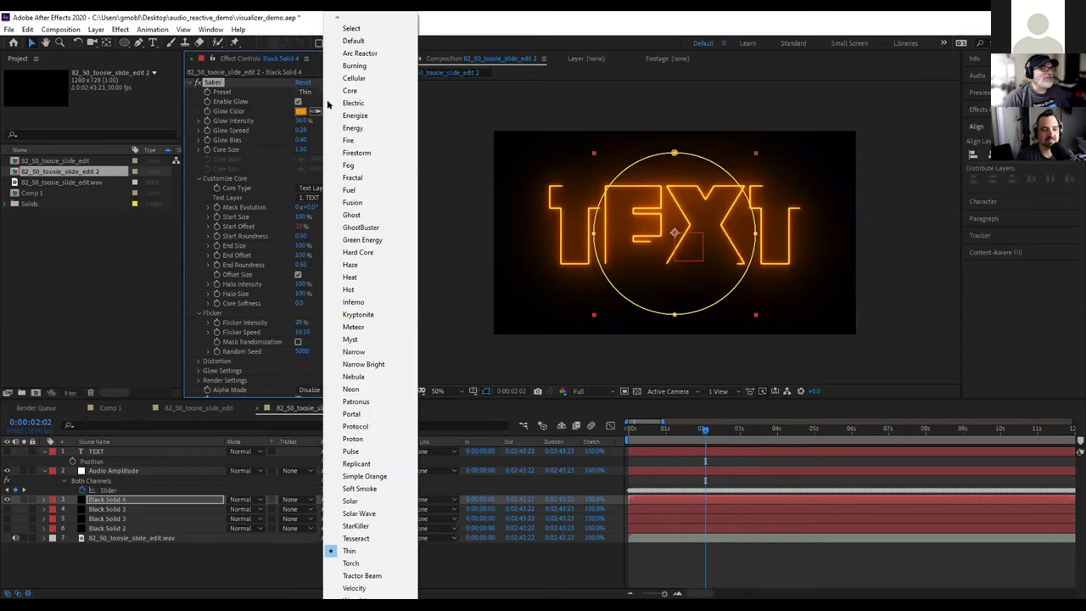
pyautogui.click(390, 226)
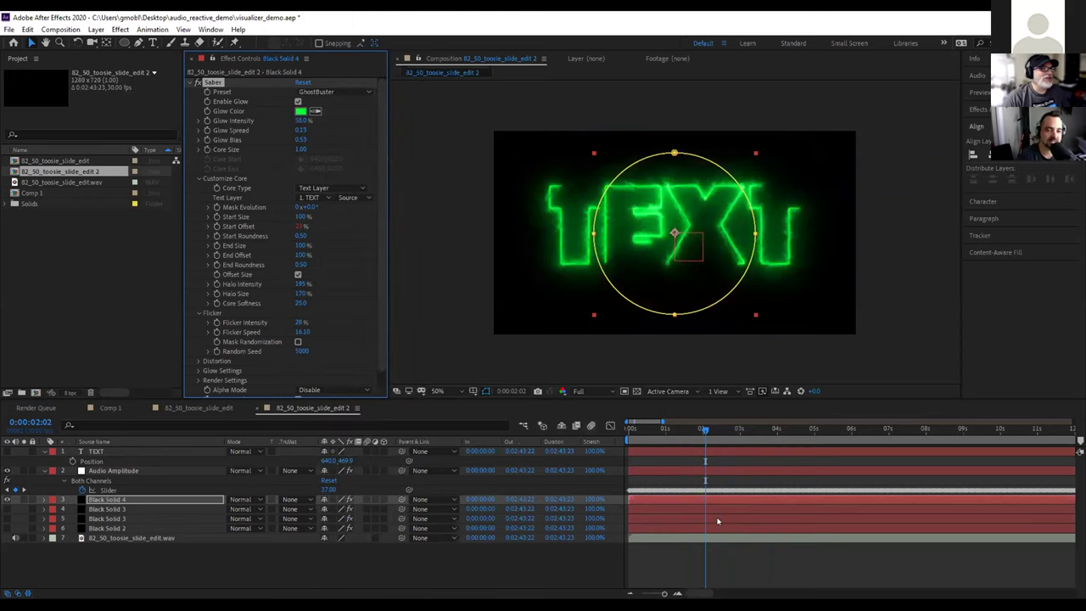
pyautogui.moveTo(720, 434); pyautogui.dragTo(816, 444)
pyautogui.click(330, 92)
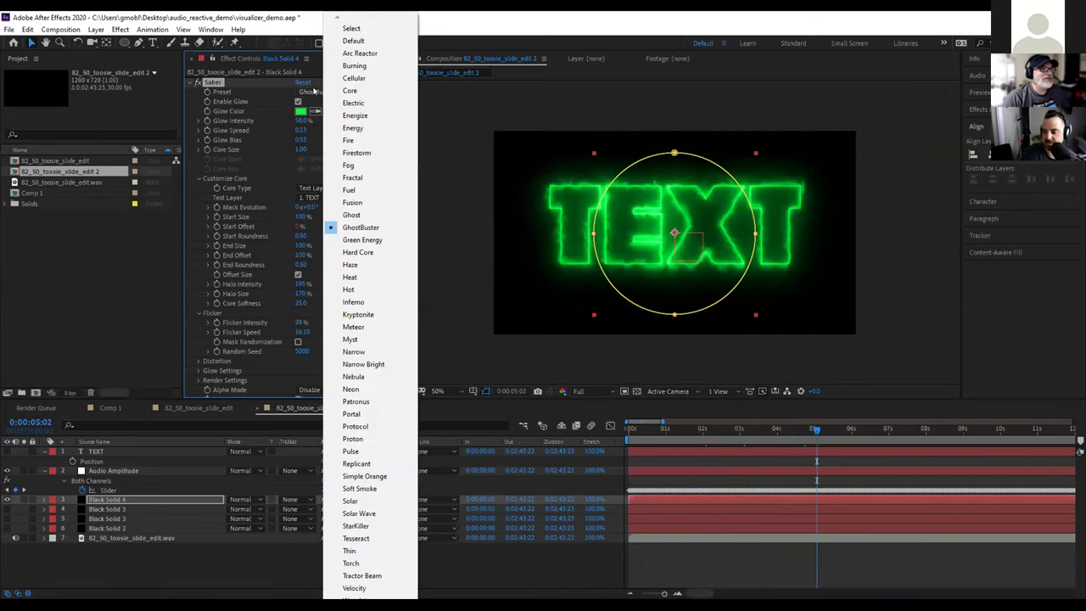
pyautogui.click(381, 430)
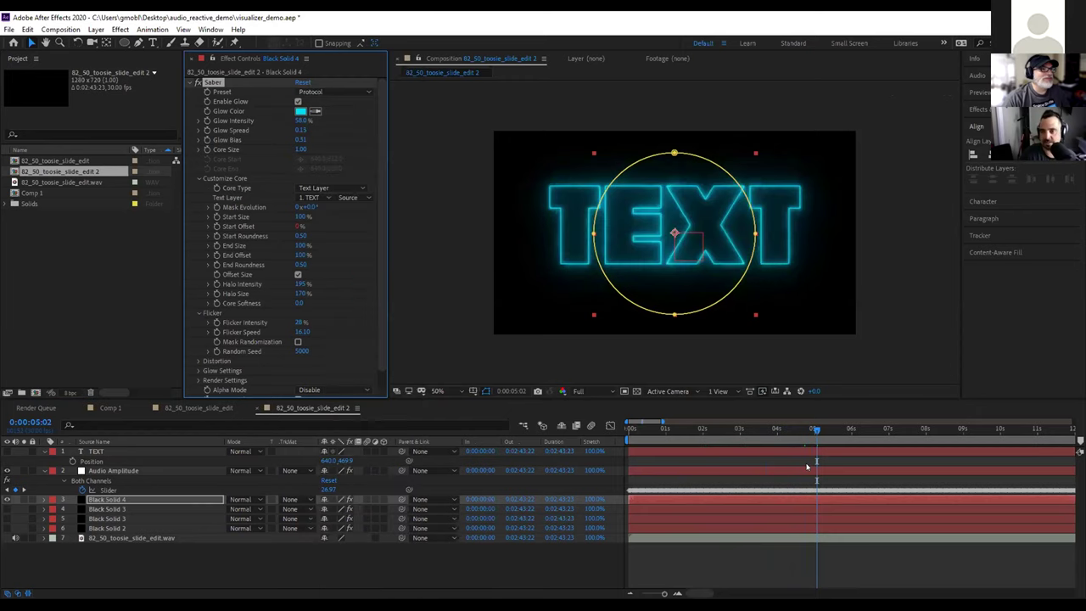
pyautogui.click(735, 442)
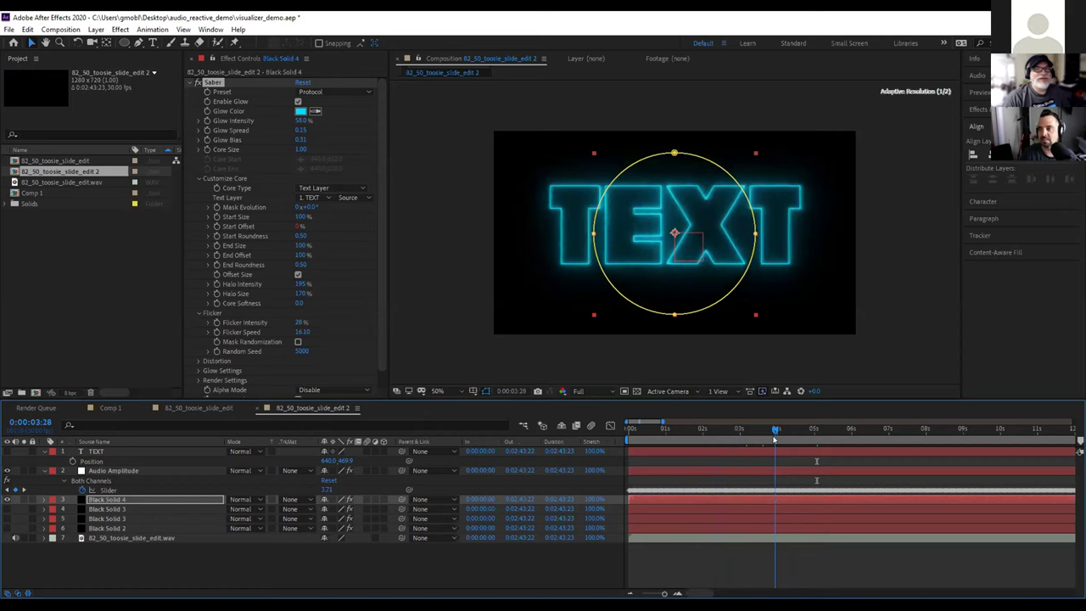
# Apply the Tractor Beam preset to the Saber effect and expand its Glow Settings
pyautogui.click(335, 91)
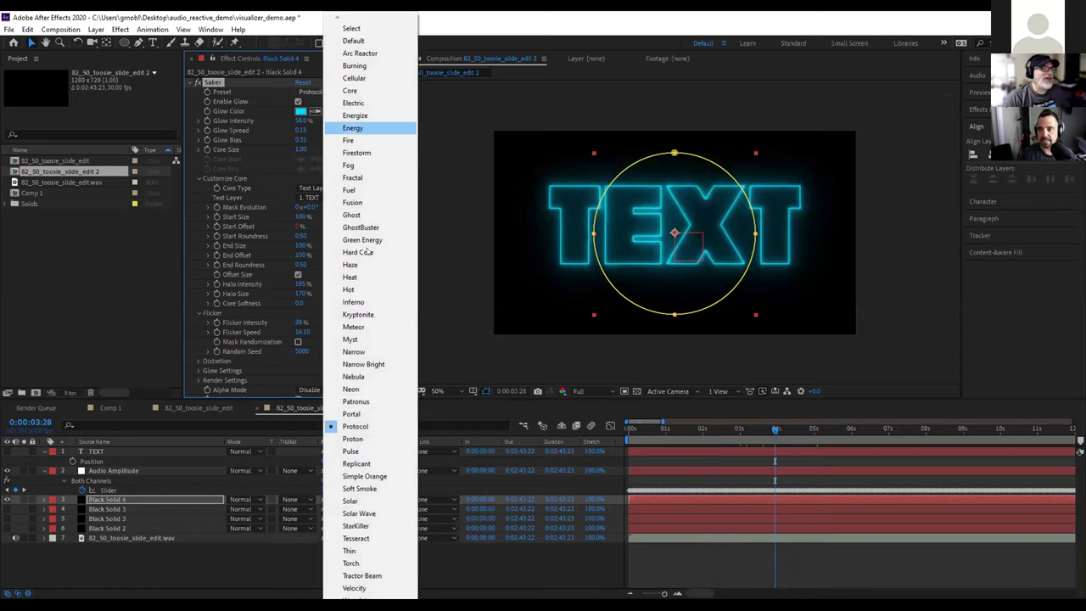
pyautogui.click(362, 575)
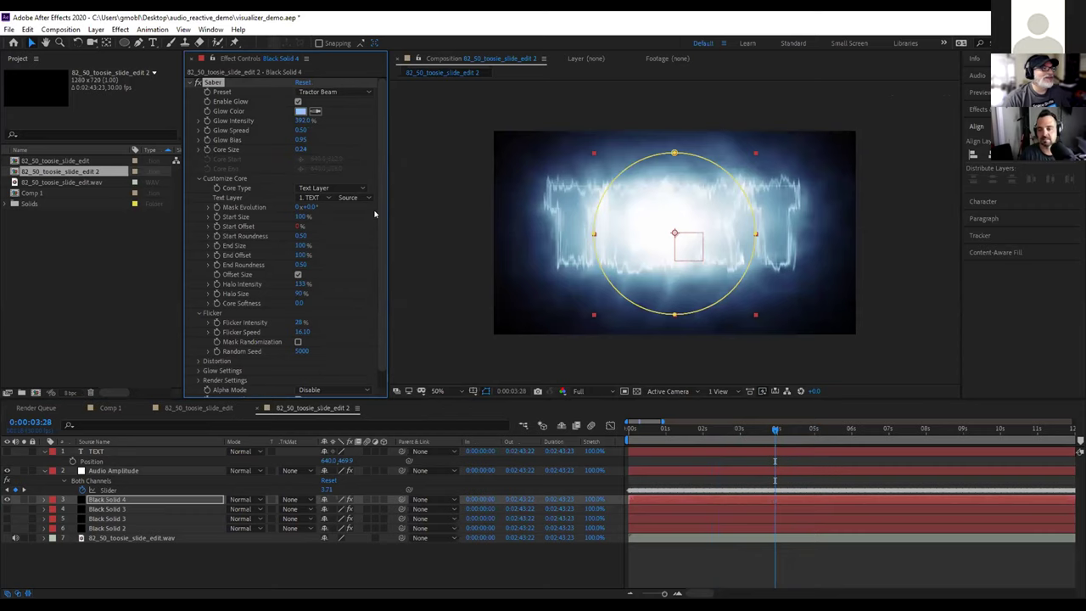
pyautogui.scroll(-1, 375, 255)
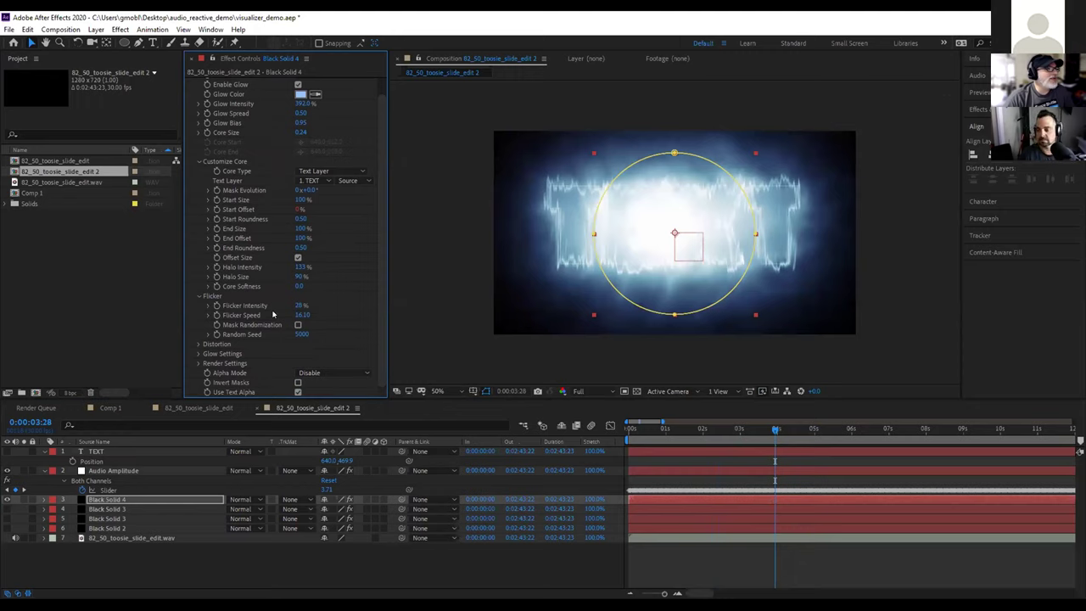
pyautogui.click(197, 354)
pyautogui.scroll(-5, 254, 357)
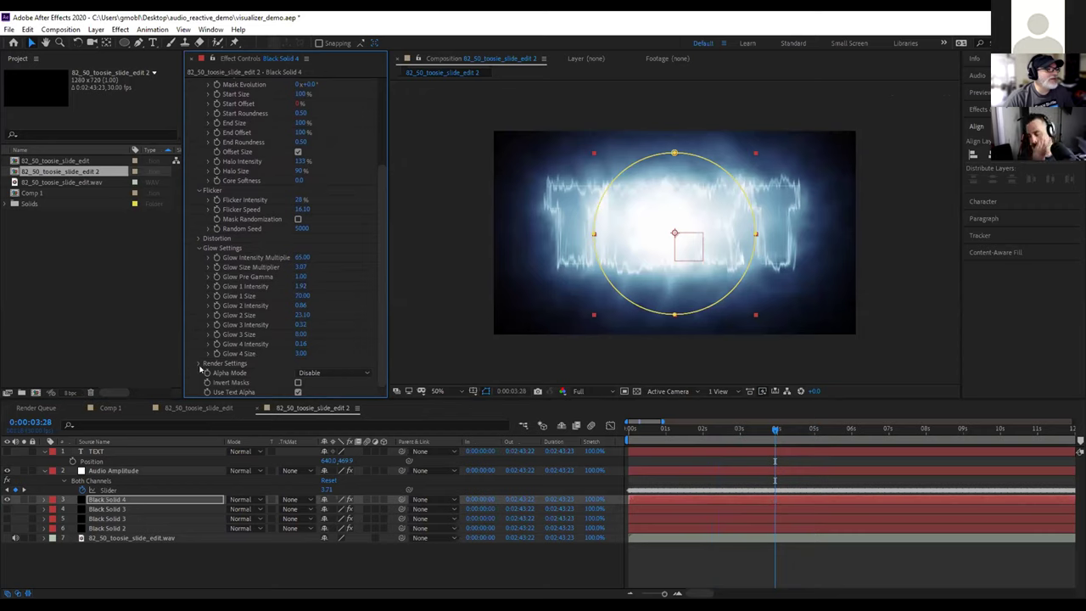
# Try Mask Core as Saber's Alpha Mode, scrub through the animation, and switch the mode to Mask Glow
pyautogui.click(302, 375)
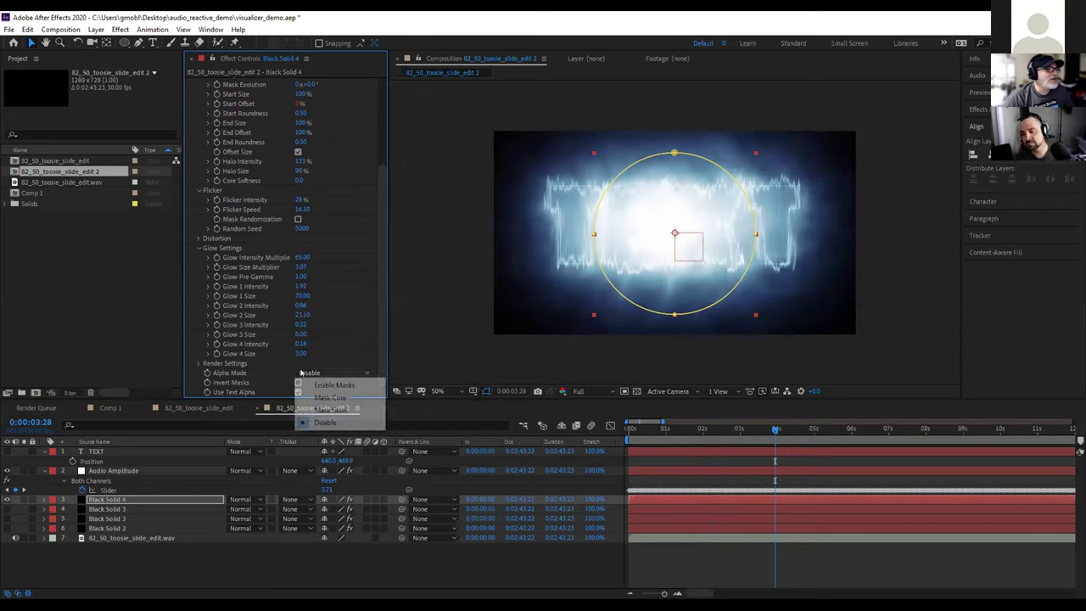
pyautogui.click(340, 396)
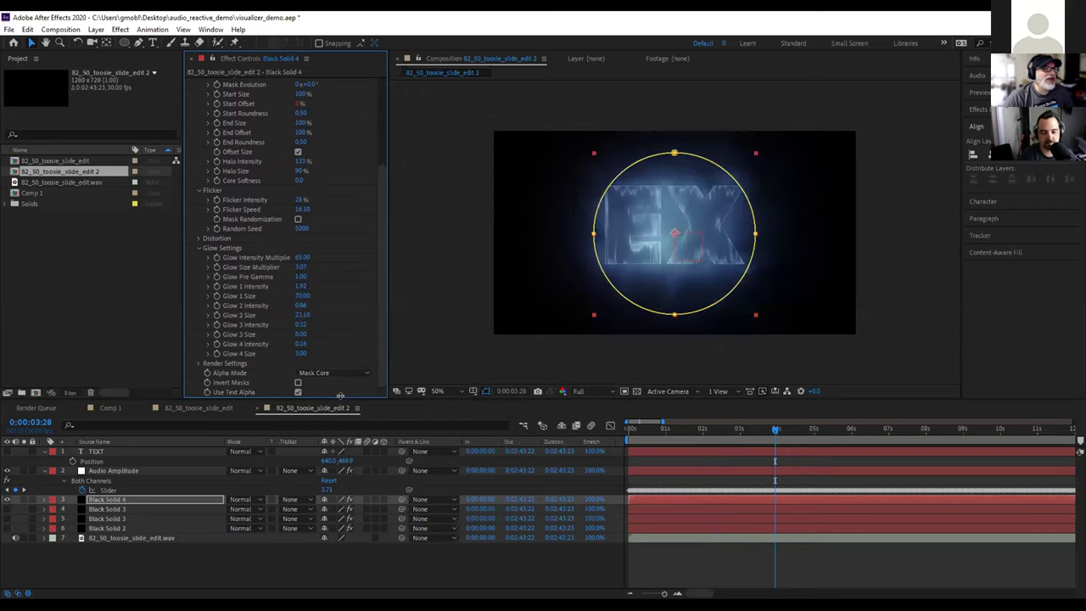
pyautogui.moveTo(774, 431); pyautogui.dragTo(797, 431)
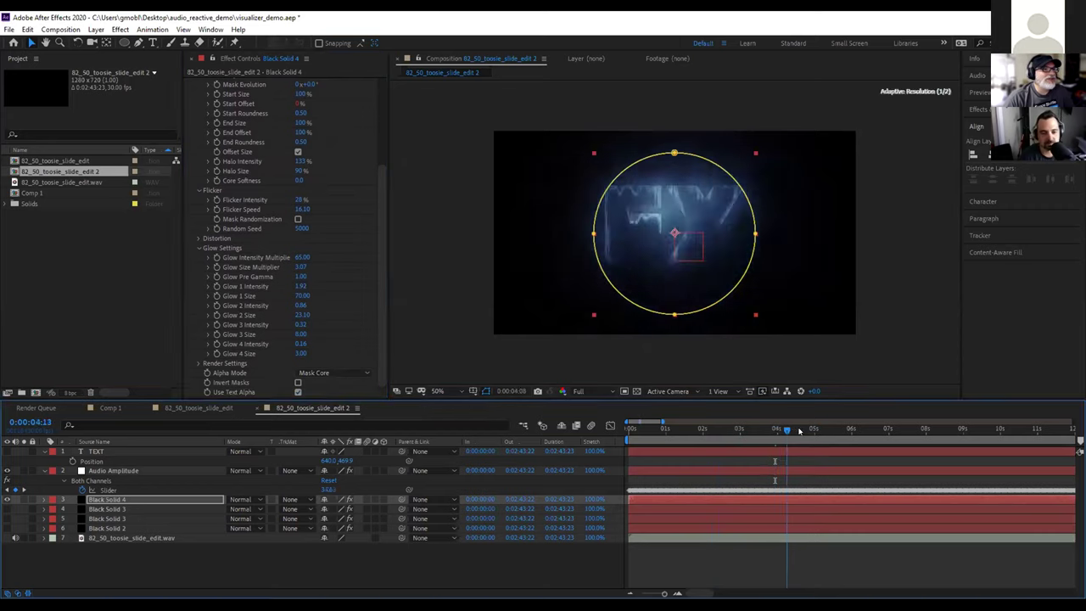
pyautogui.click(332, 374)
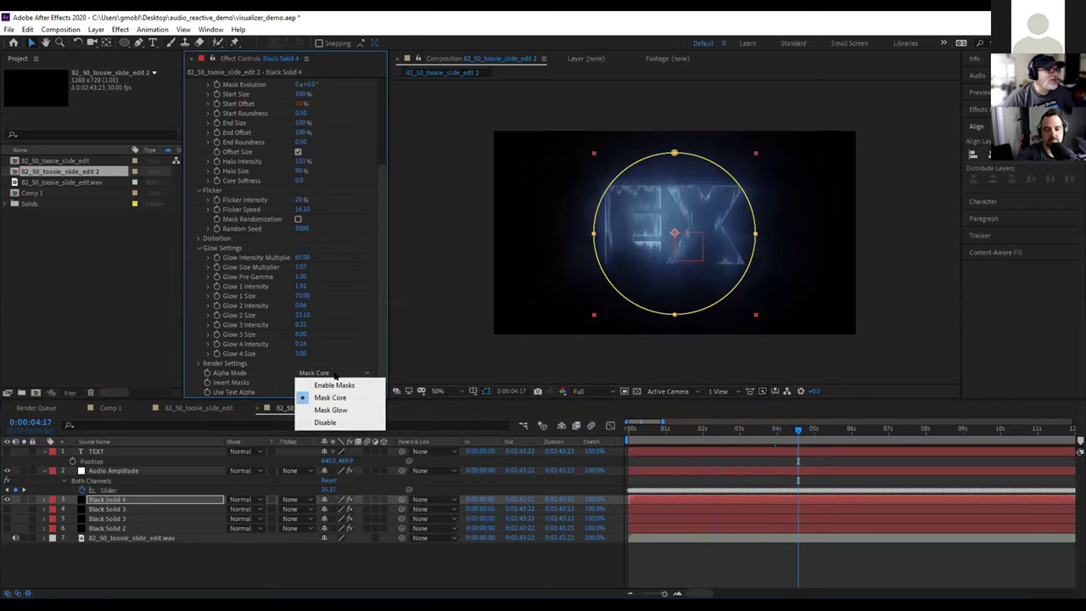
pyautogui.click(332, 409)
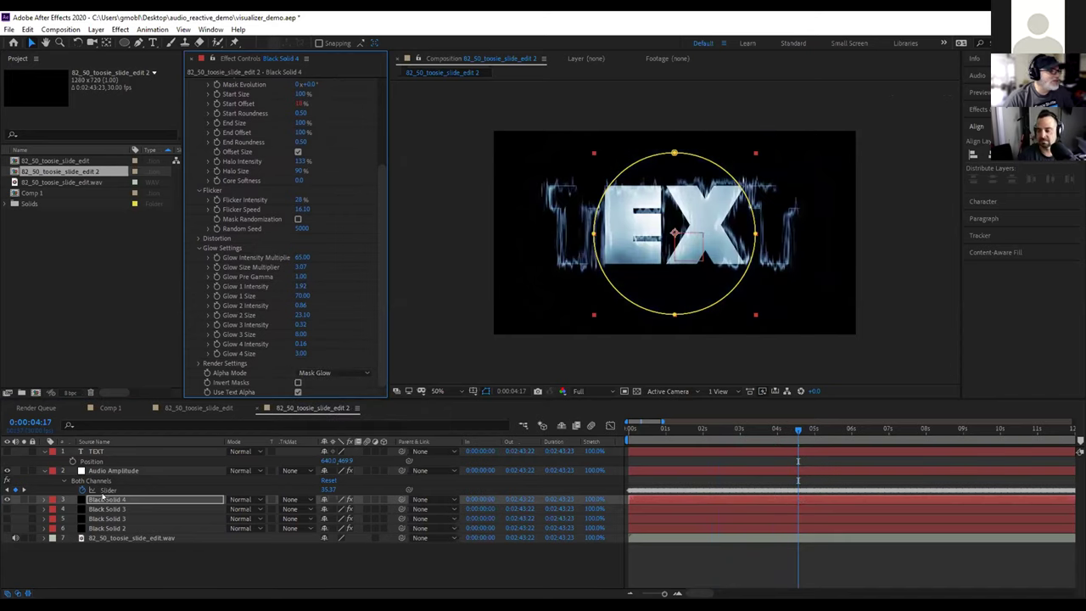
# Delete the circular mask from Black Solid 4 and scrub the timeline to check the whole word
pyautogui.click(43, 499)
pyautogui.click(54, 462)
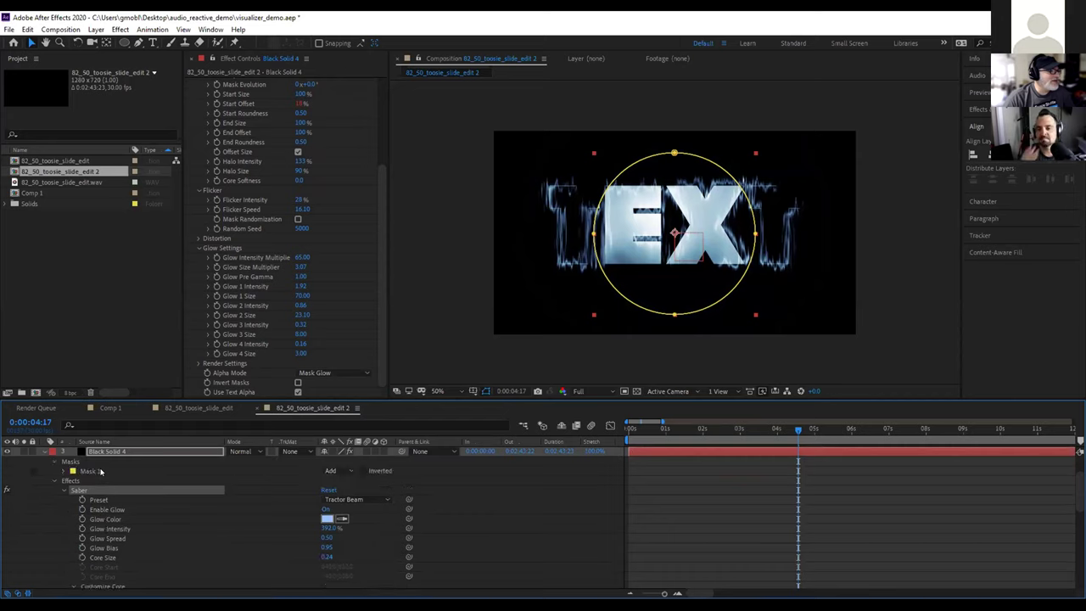
pyautogui.click(100, 471)
pyautogui.press('Delete')
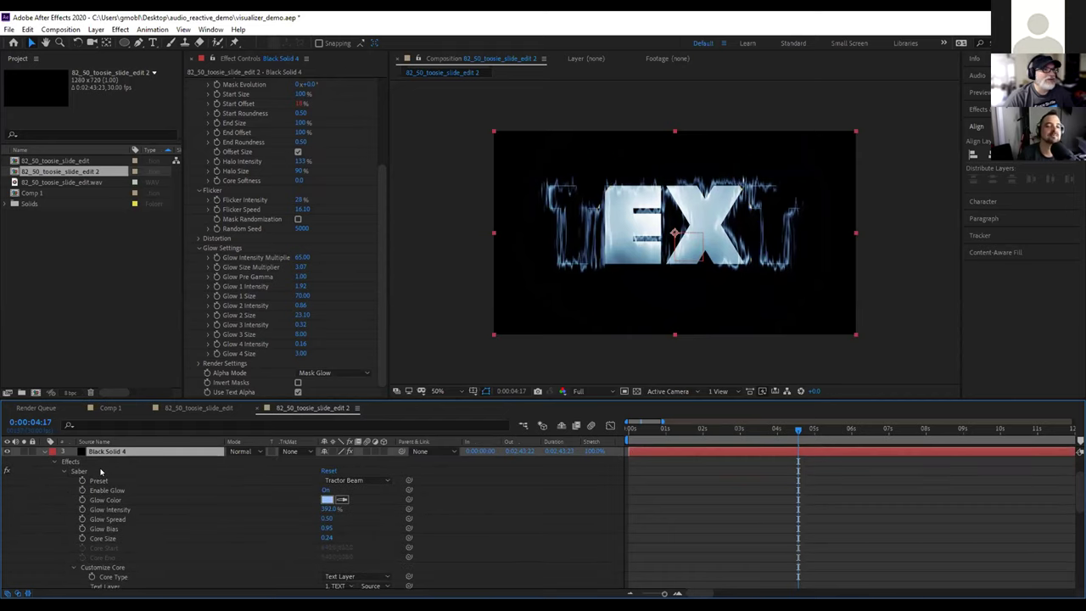
pyautogui.moveTo(794, 431)
pyautogui.mouseDown()
pyautogui.moveTo(920, 428)
pyautogui.moveTo(807, 430)
pyautogui.mouseUp()
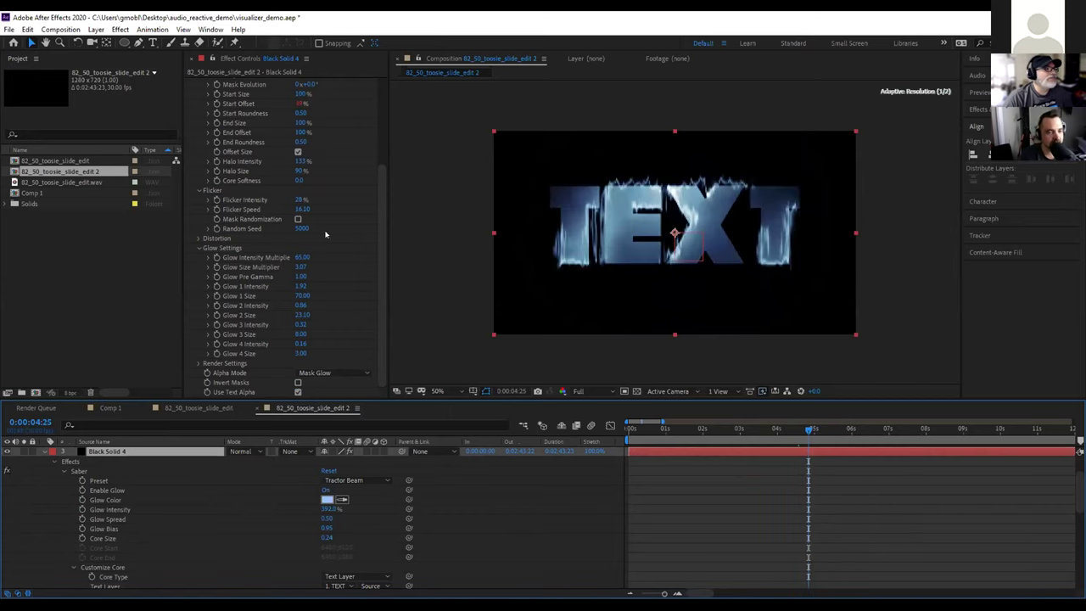
# Enable Invert Masks in the Saber effect and play the animation to preview the dark text against the glow
pyautogui.scroll(3, 335, 242)
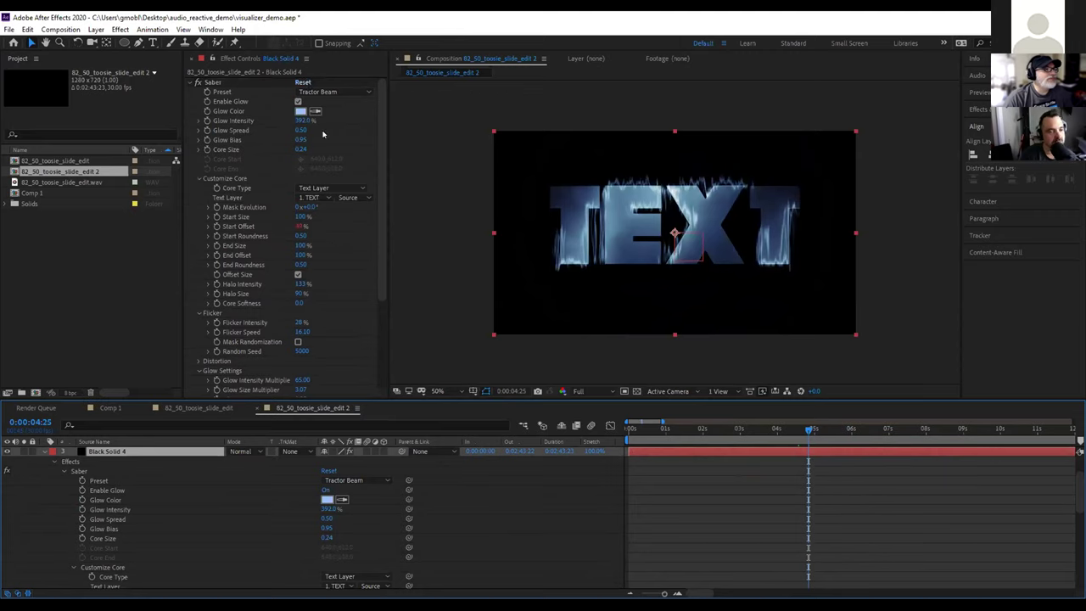
pyautogui.scroll(-3, 339, 349)
pyautogui.click(199, 383)
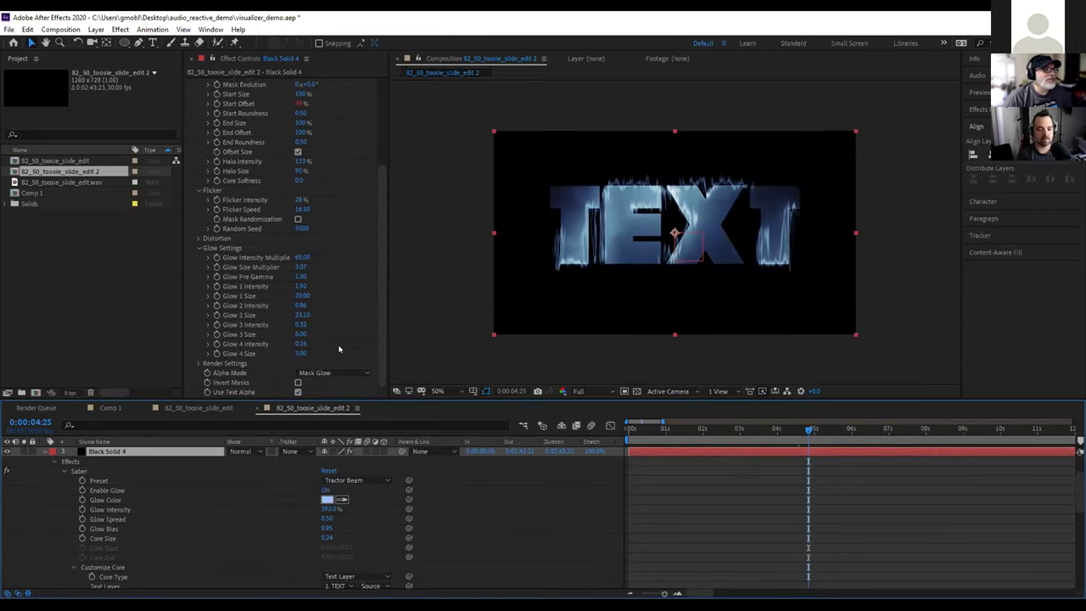
pyautogui.click(298, 382)
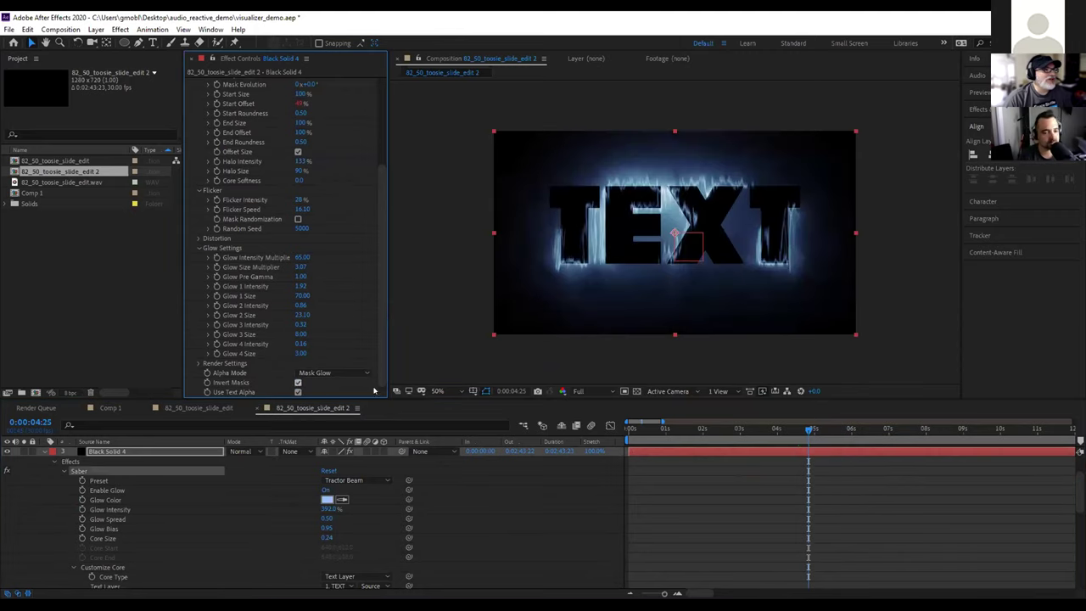
pyautogui.moveTo(666, 429); pyautogui.dragTo(772, 439)
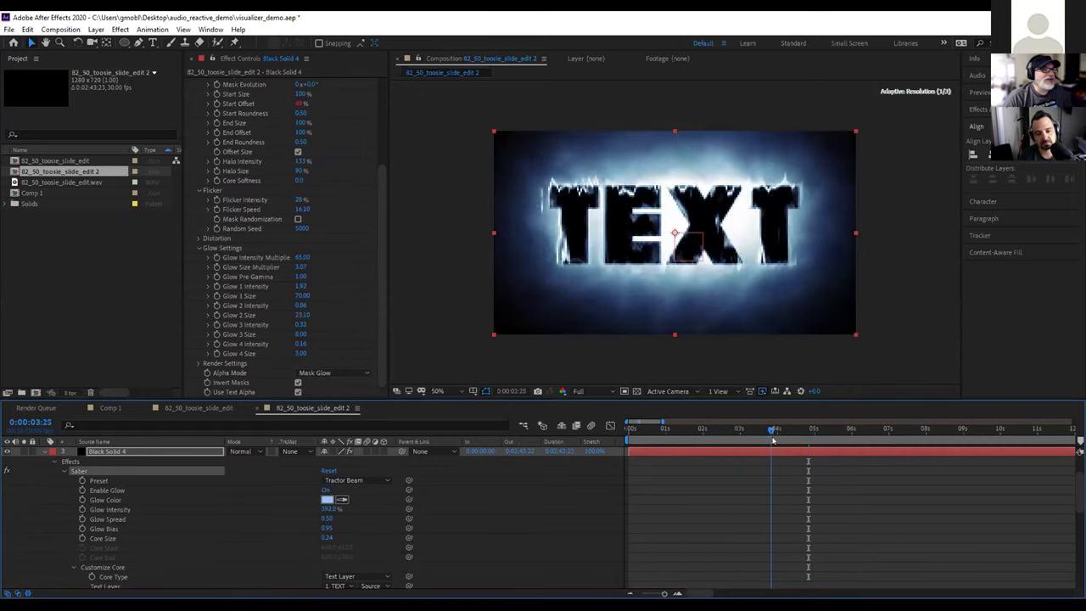
pyautogui.press('space')
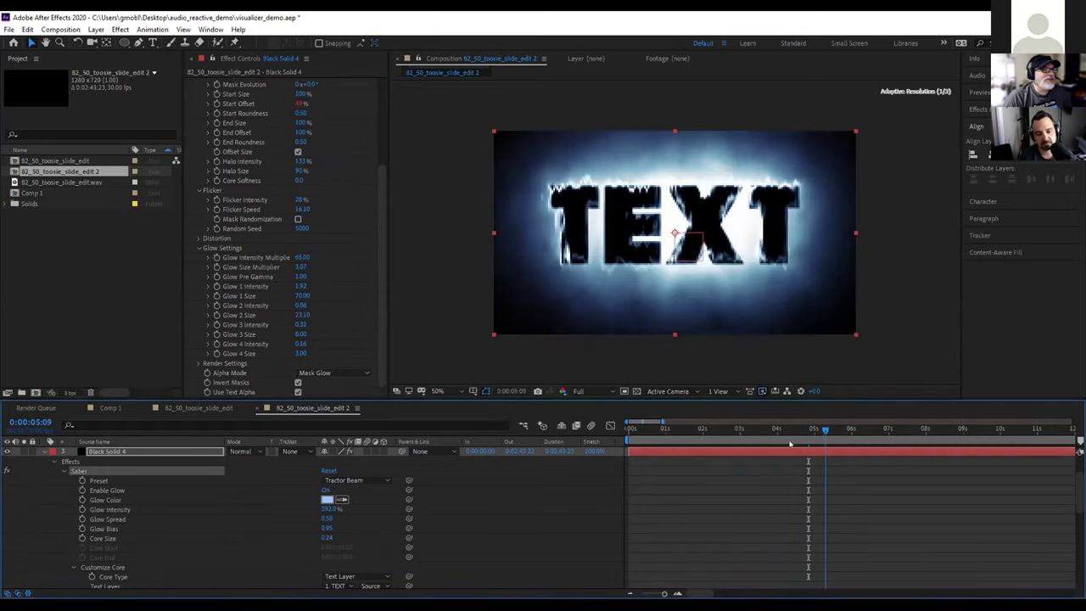
# Try the Saber effect with Invert Masks off and Mask Core as its Alpha Mode
pyautogui.click(326, 374)
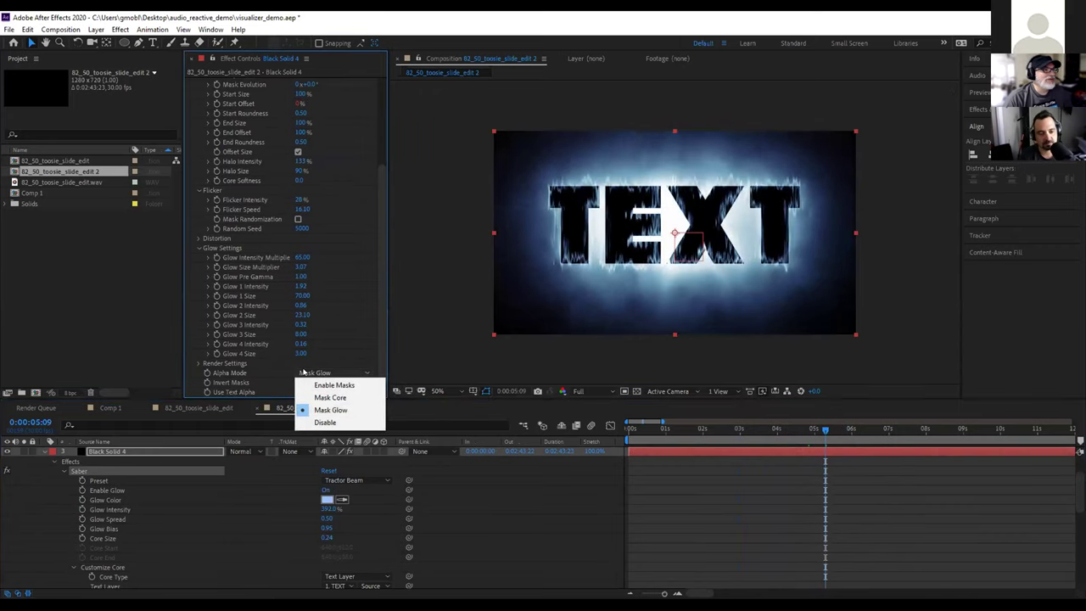
pyautogui.click(294, 381)
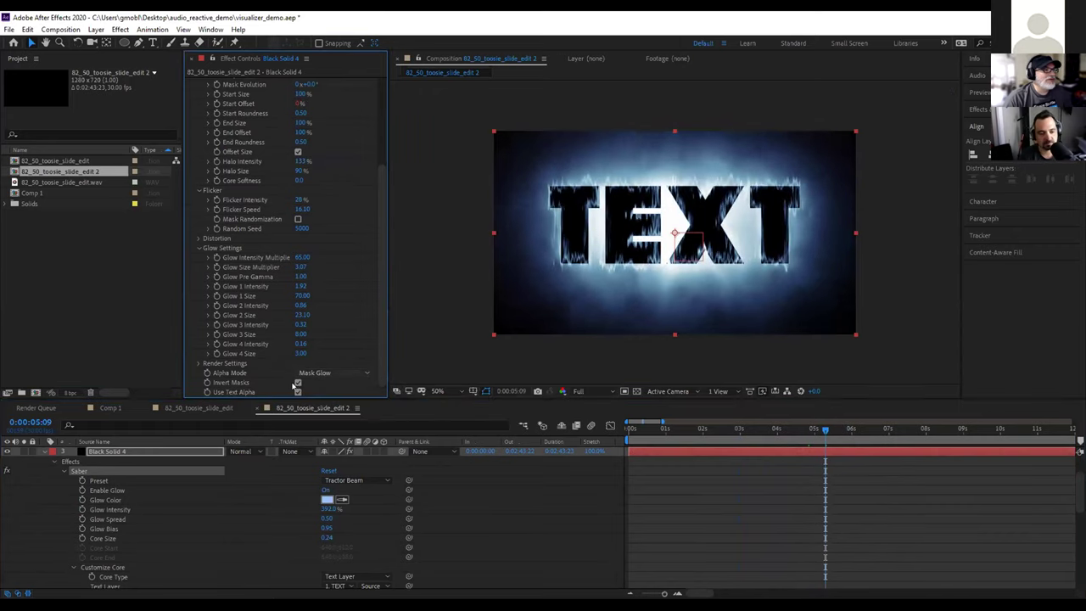
pyautogui.click(297, 382)
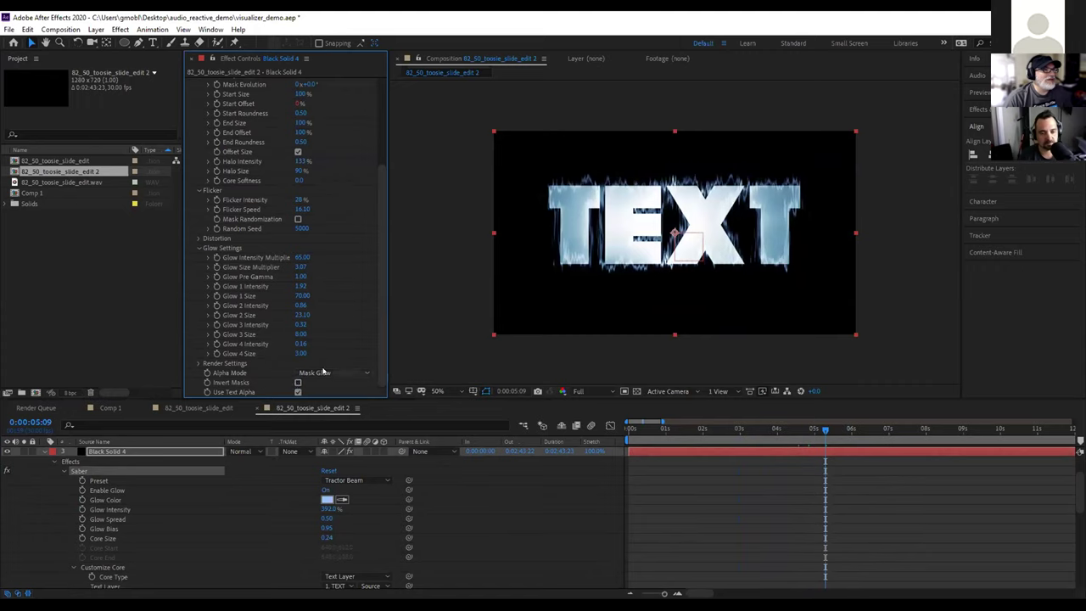
pyautogui.click(324, 372)
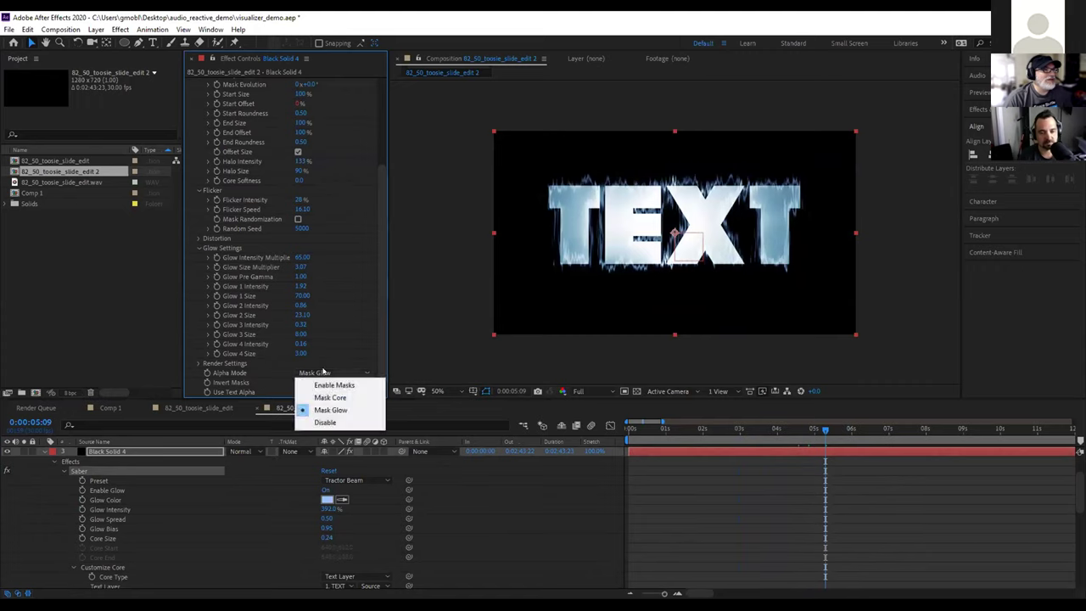
pyautogui.click(353, 398)
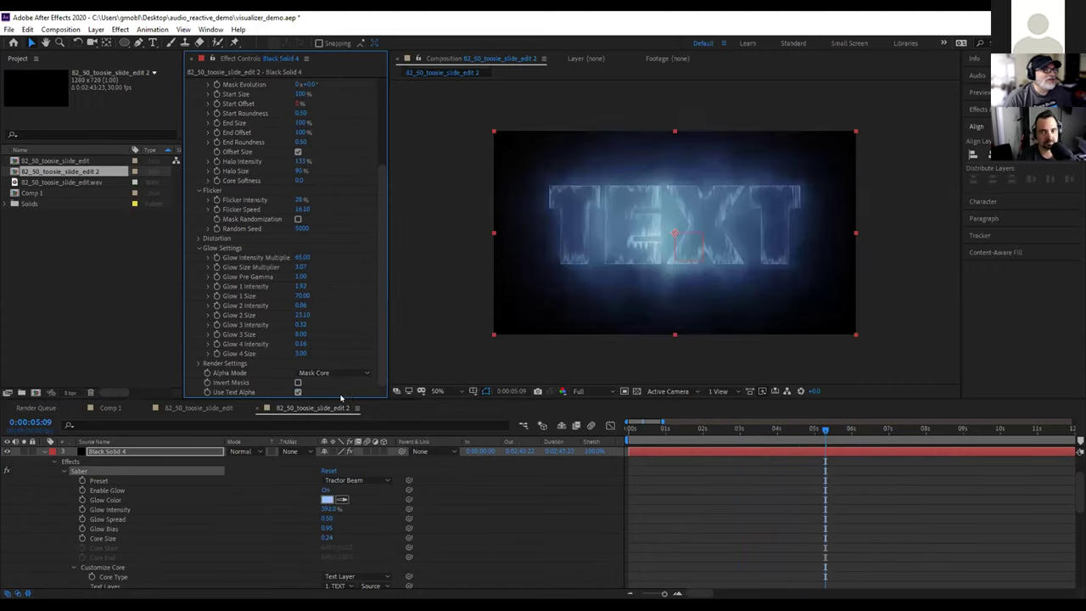
# Turn off Use Text Alpha, invert the masks, set Saber's Alpha Mode to Mask Glow, and scrub the timeline to check it
pyautogui.click(296, 391)
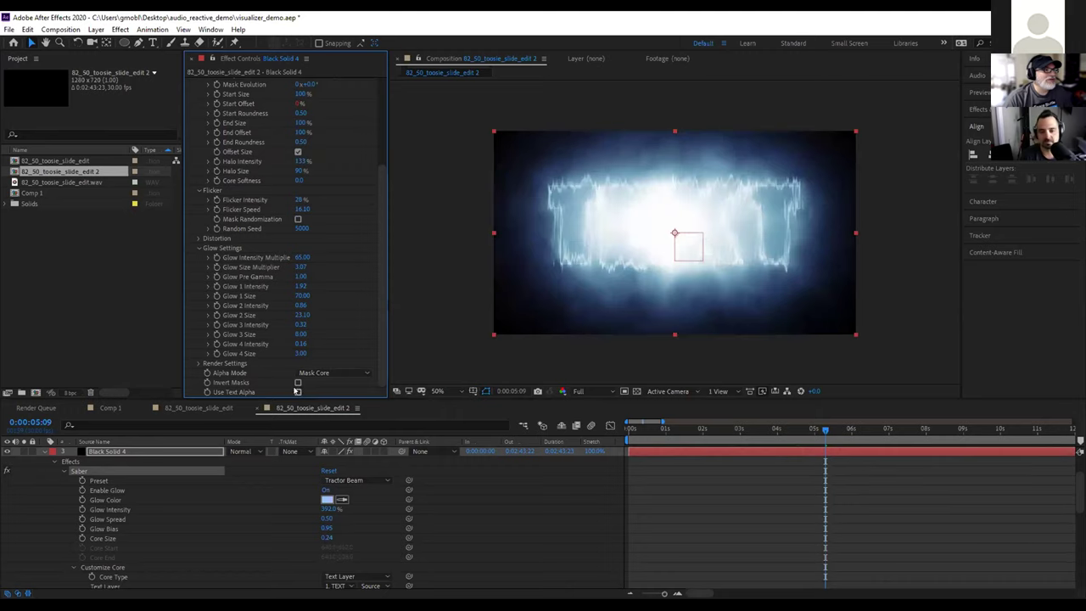
pyautogui.click(297, 381)
pyautogui.click(314, 373)
pyautogui.click(316, 384)
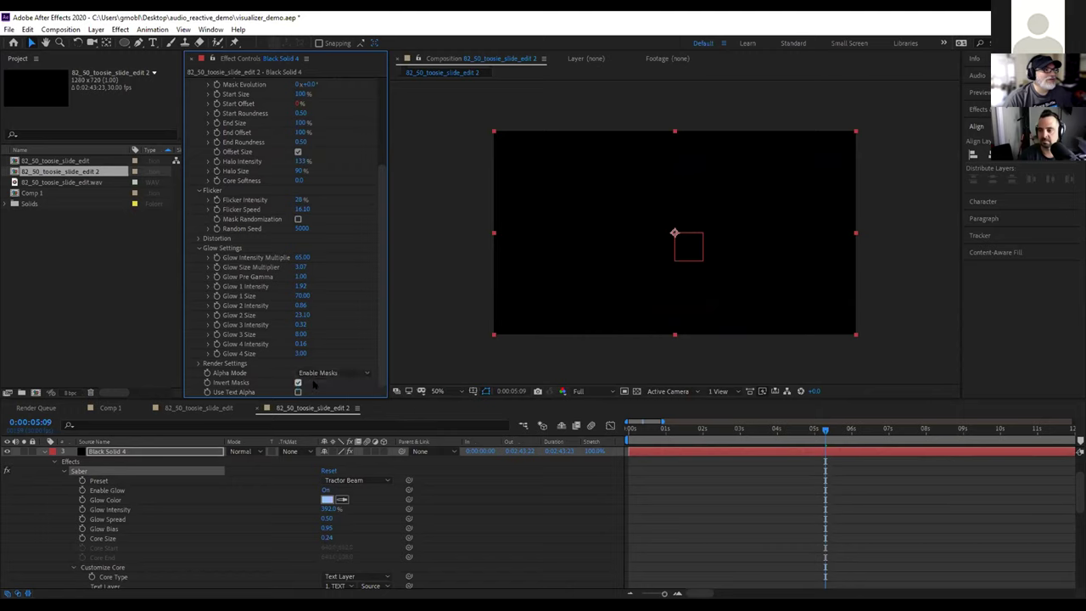
pyautogui.click(314, 373)
pyautogui.click(329, 409)
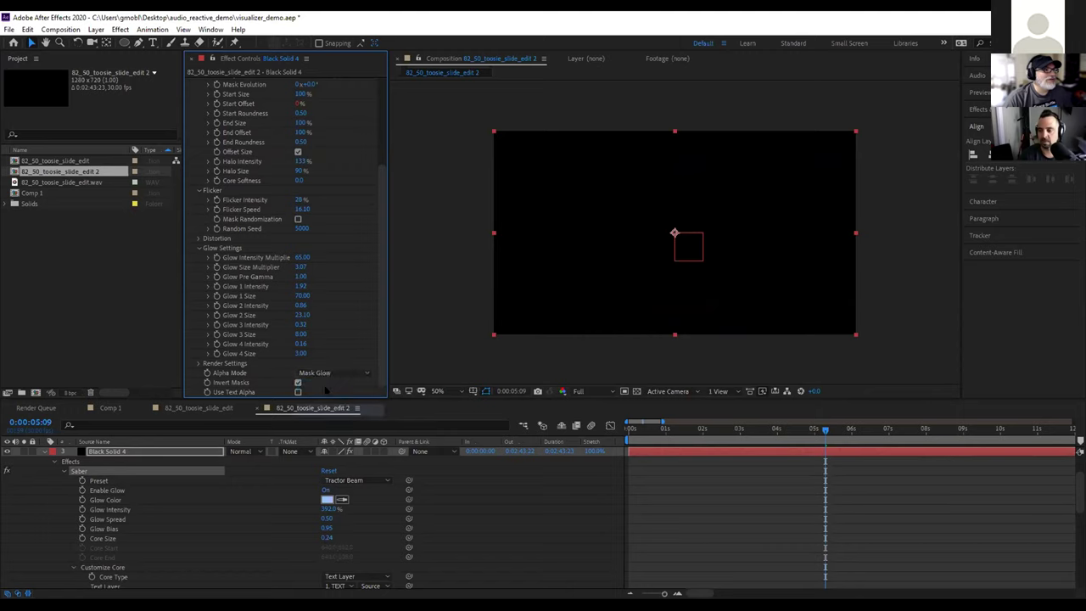
pyautogui.moveTo(745, 429); pyautogui.dragTo(922, 442)
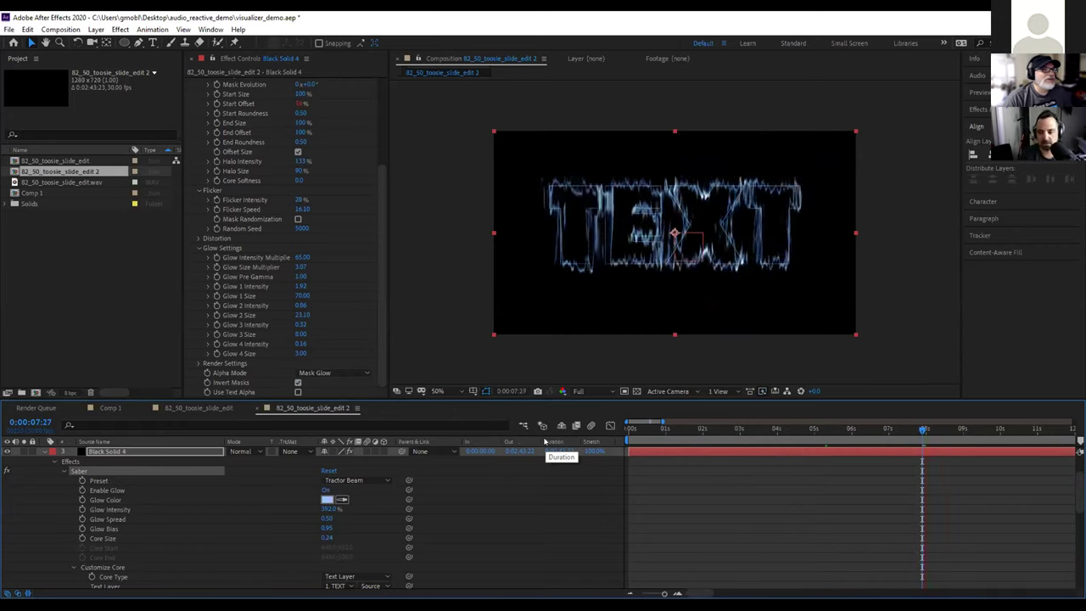
# Apply the Wormhole preset to the Saber effect and preview the animation from an earlier point in the timeline
pyautogui.scroll(5, 339, 128)
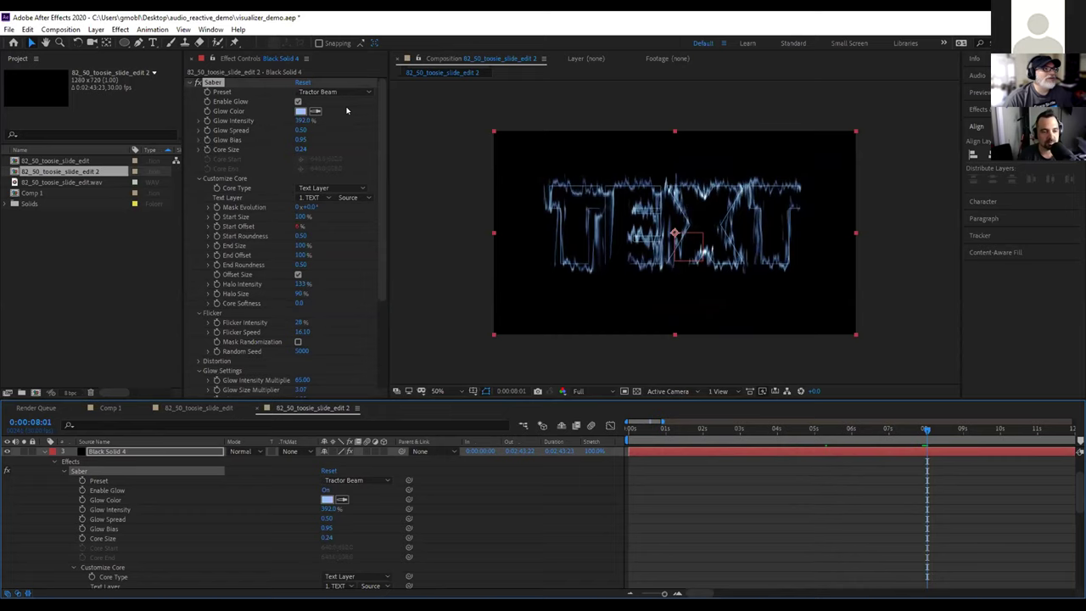
pyautogui.click(339, 92)
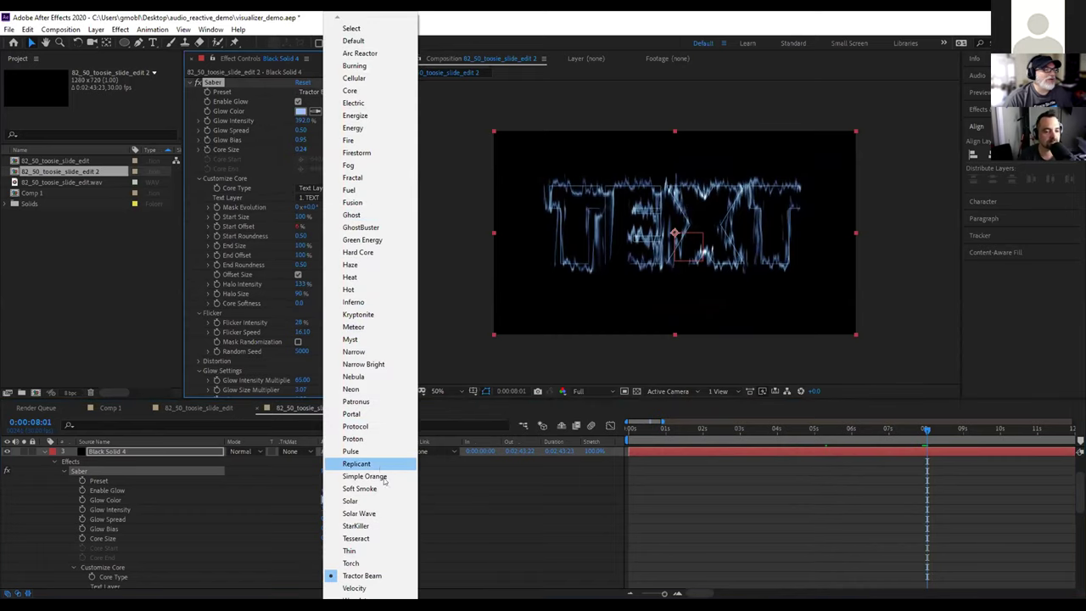
pyautogui.scroll(-3, 370, 585)
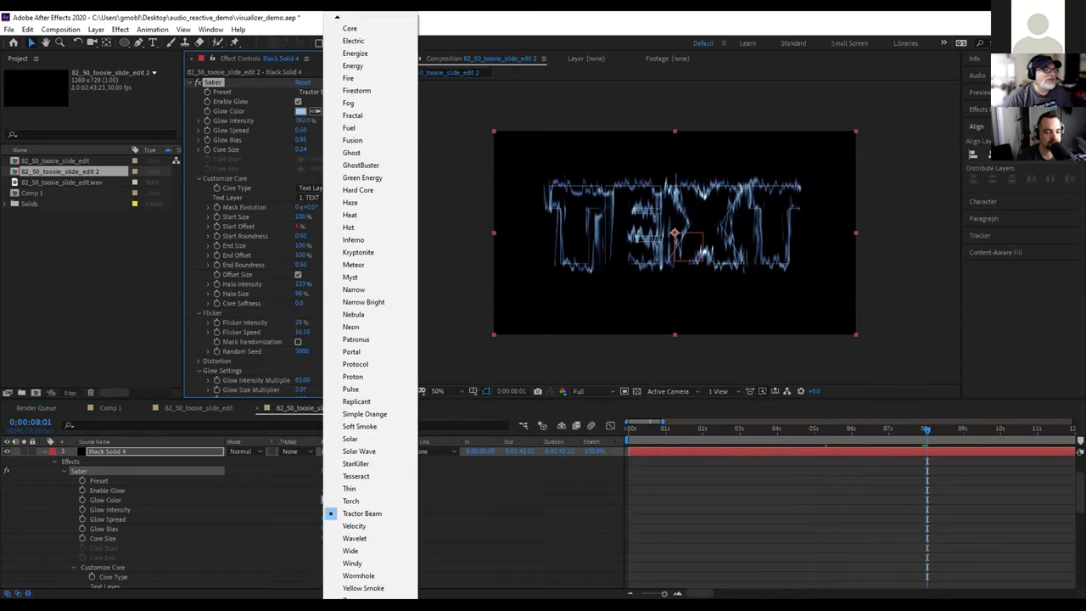
pyautogui.click(348, 576)
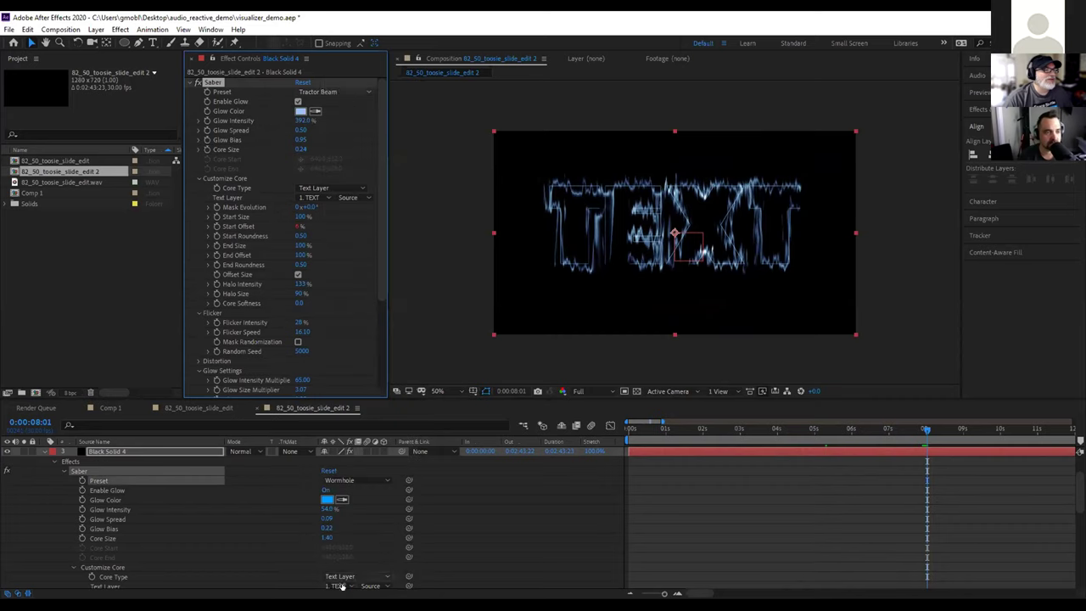
pyautogui.moveTo(658, 431); pyautogui.dragTo(726, 431)
pyautogui.press('space')
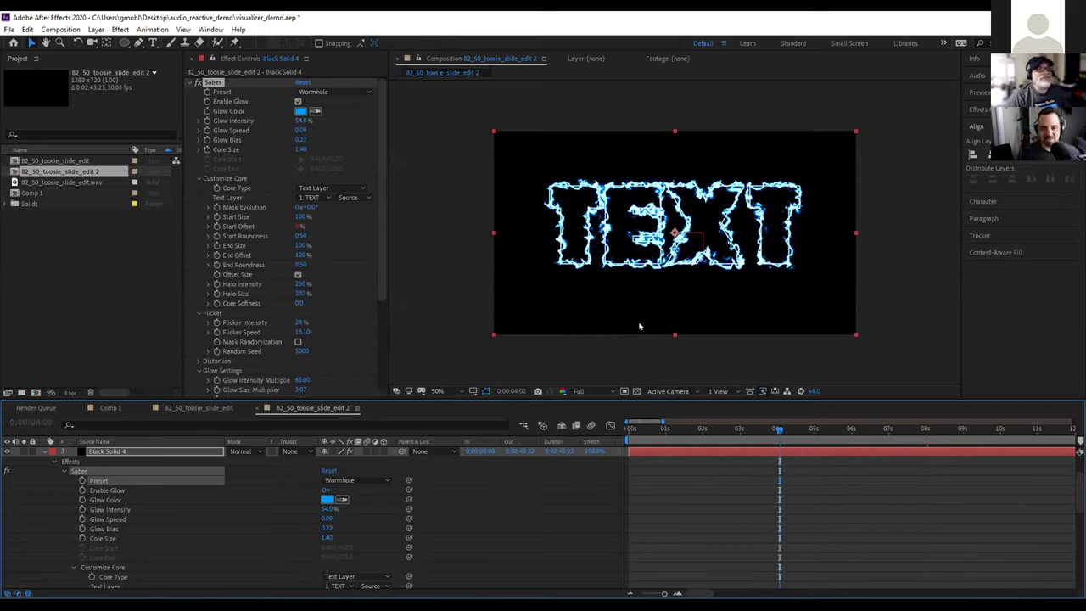
# Change Saber's Glow Color to orange-yellow FFB400, collapse Black Solid 4's properties, and view the text at 0:00:04:18
pyautogui.click(303, 111)
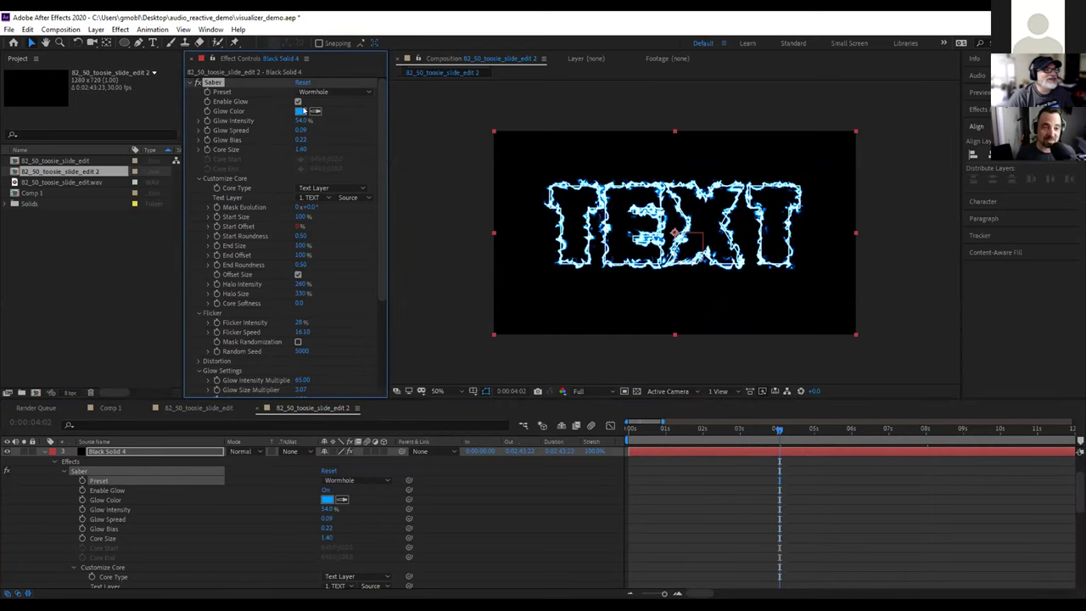
pyautogui.moveTo(168, 93); pyautogui.dragTo(177, 168)
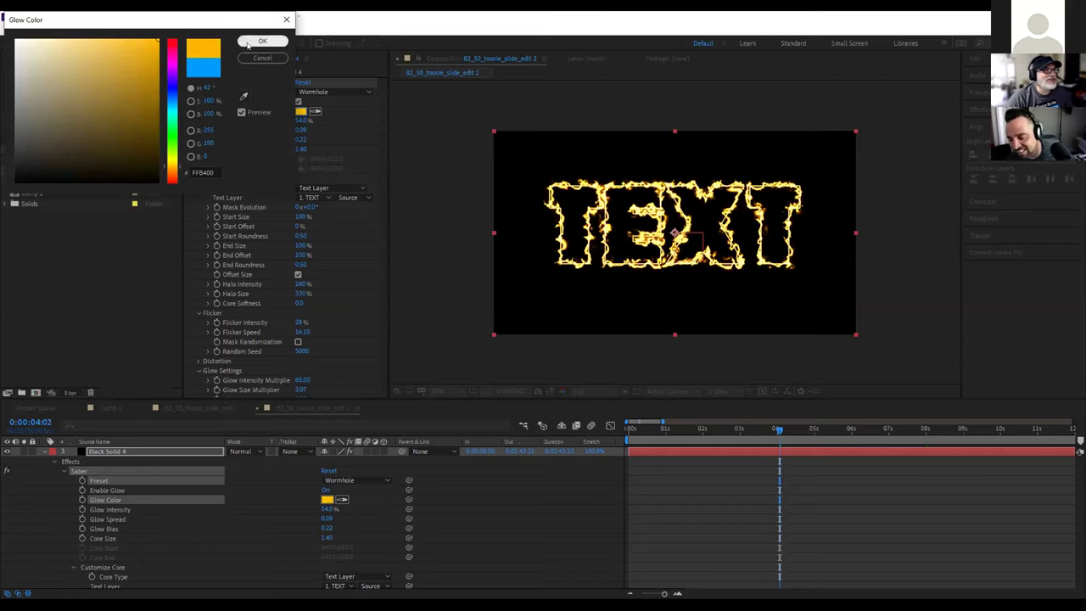
pyautogui.click(262, 41)
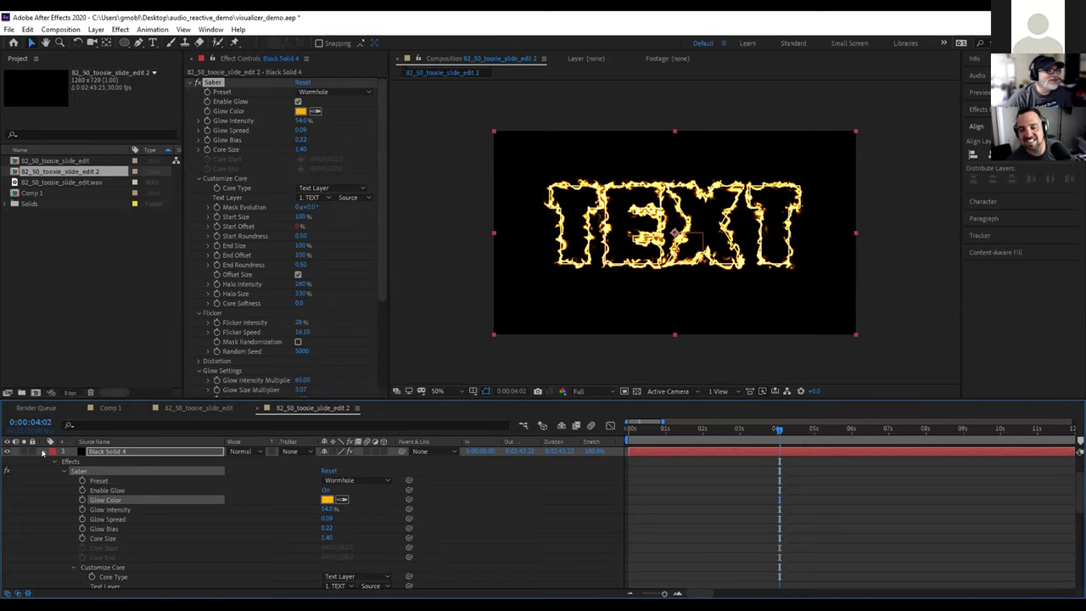
pyautogui.click(45, 452)
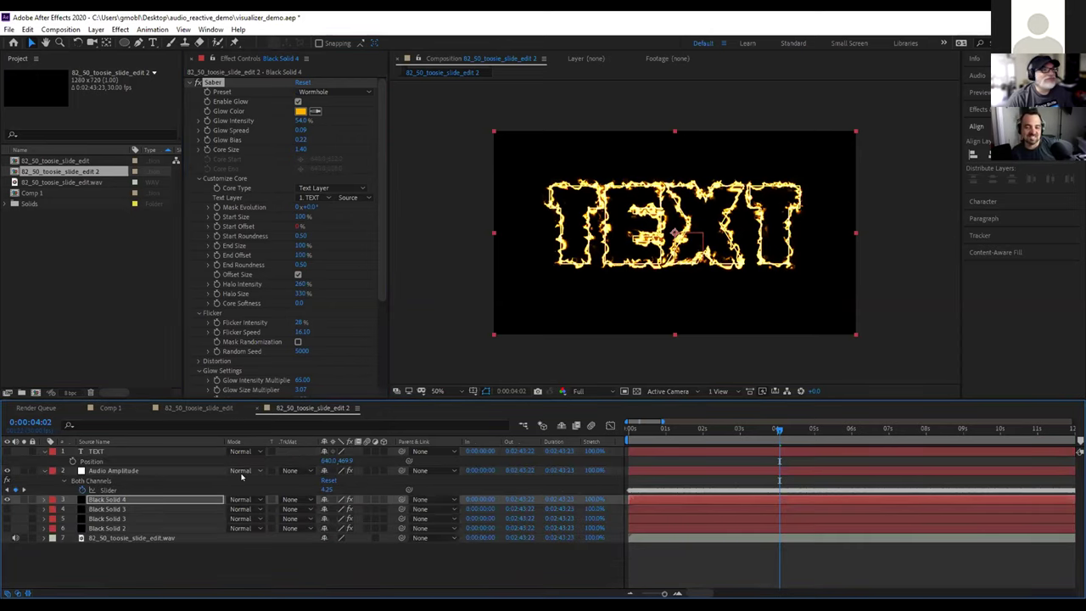
pyautogui.click(797, 430)
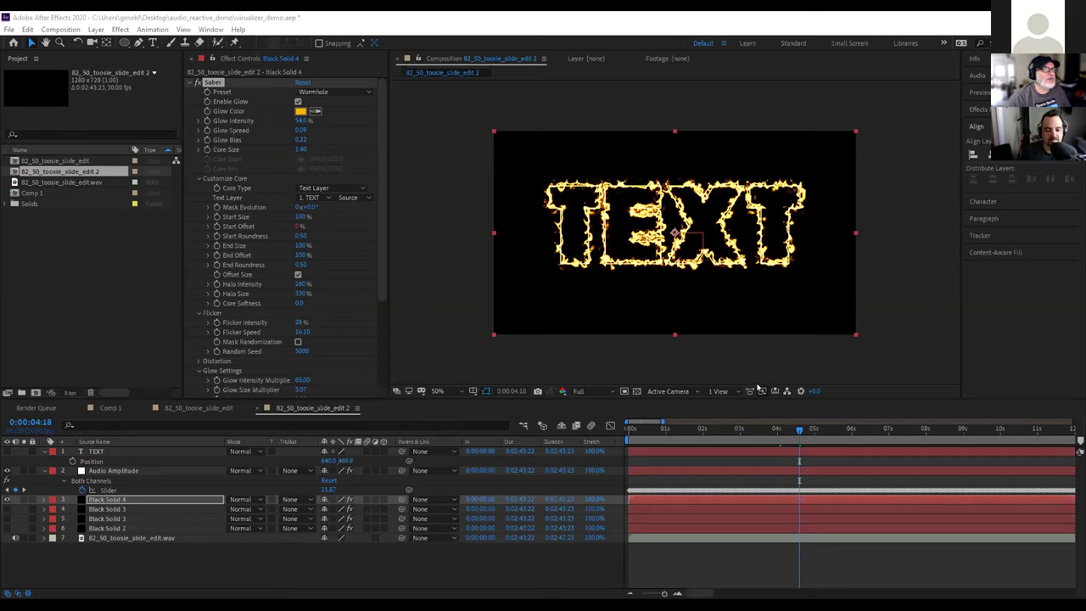
# Switch to the browser, look through the Video Copilot home page, and open the Ultra 3D Earth tutorial with its video paused
pyautogui.hotkey('alt', 'Tab')
pyautogui.click(217, 180)
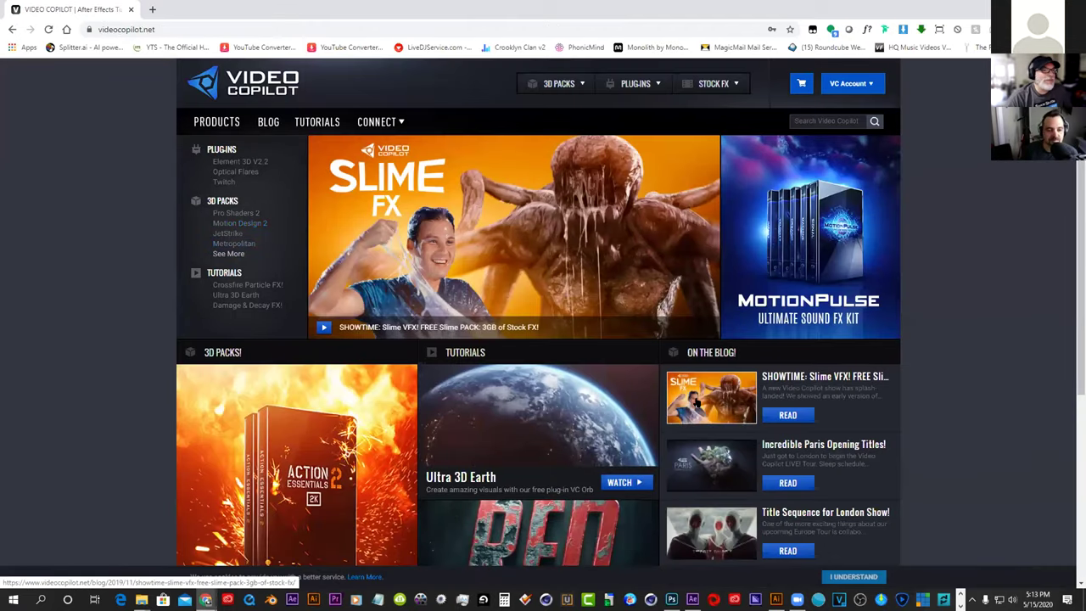
pyautogui.scroll(-4, 695, 404)
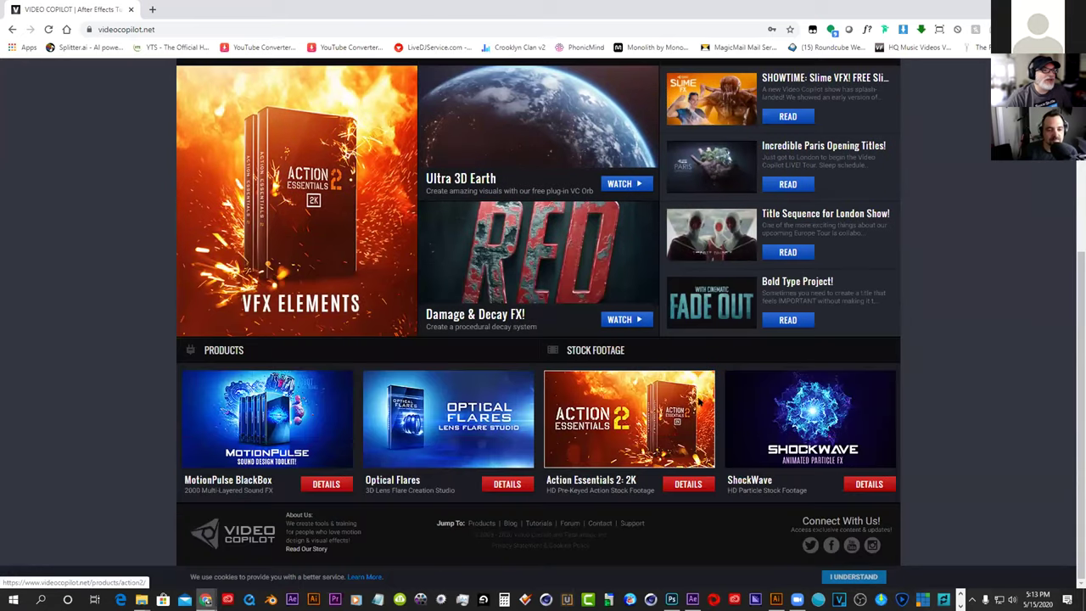
pyautogui.scroll(4, 696, 404)
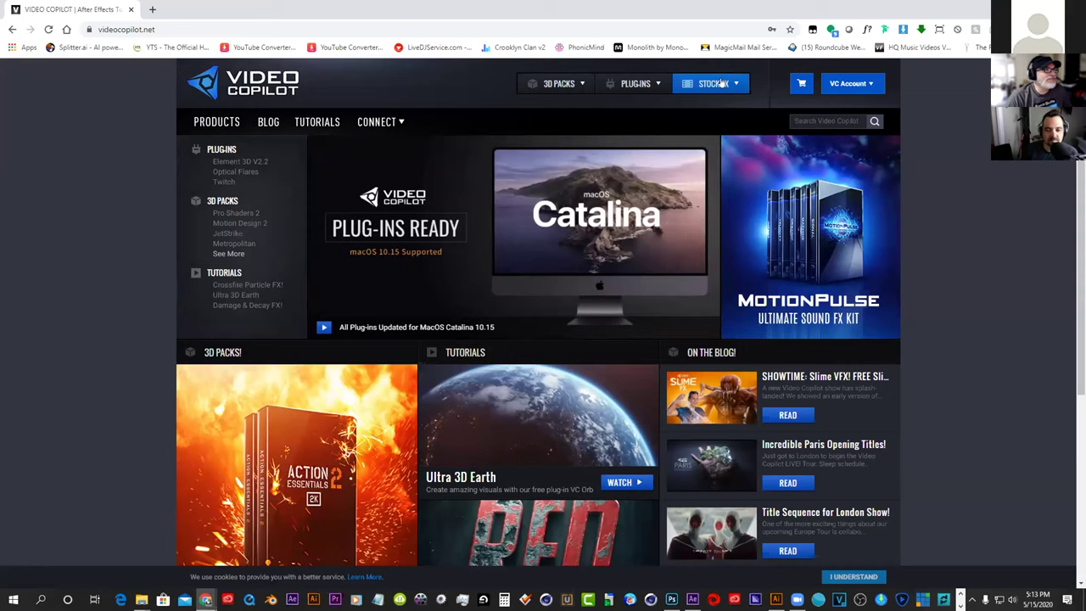
pyautogui.click(573, 453)
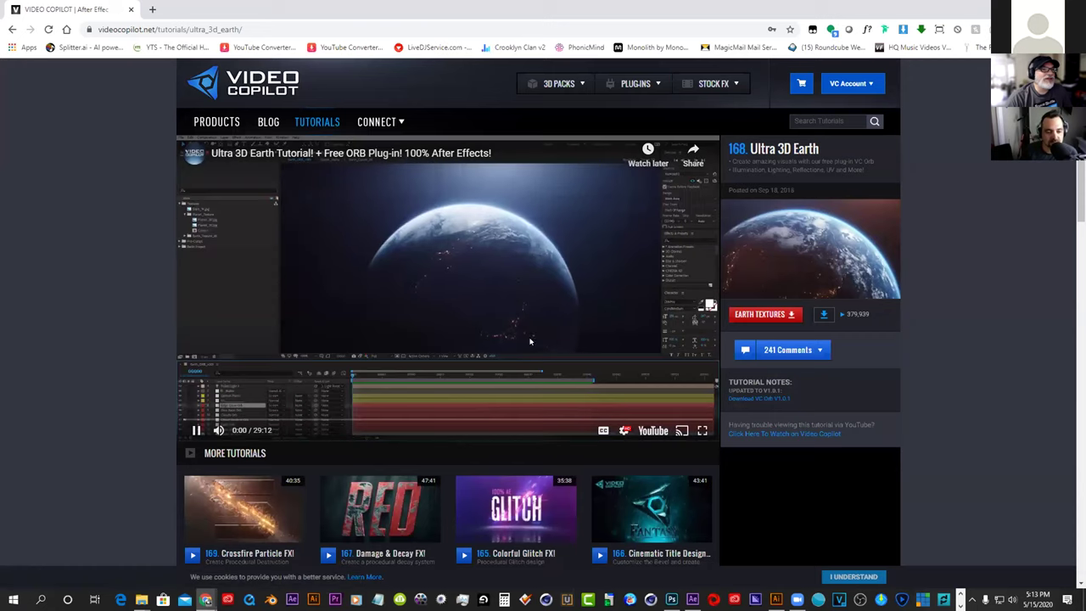
pyautogui.click(678, 286)
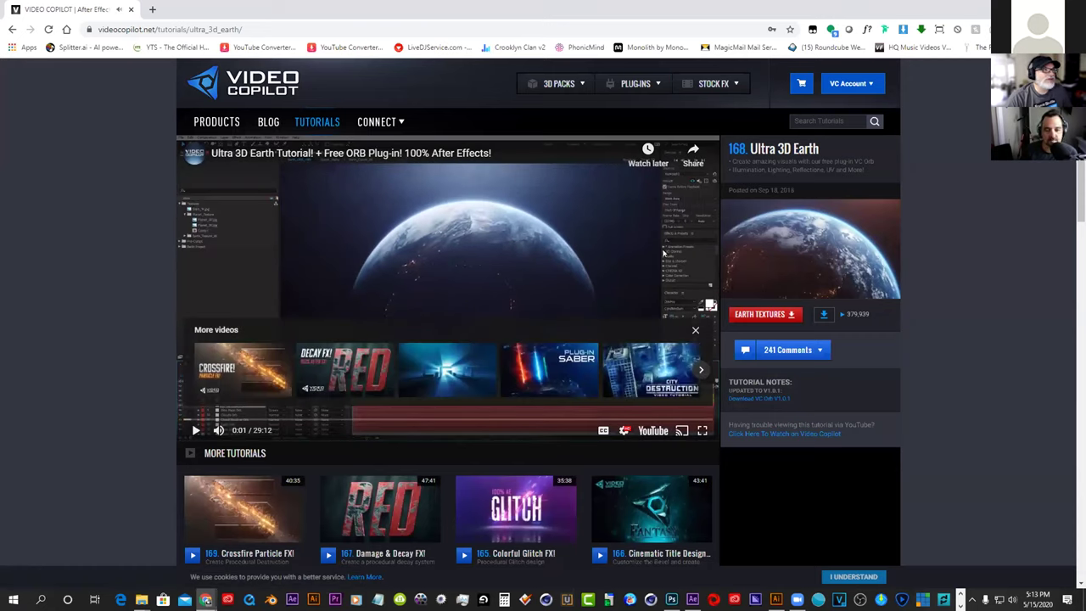
# Find the FX Console plug-in on the tutorial page, open its page, and pause the video
pyautogui.scroll(-10, 664, 252)
pyautogui.scroll(3, 669, 252)
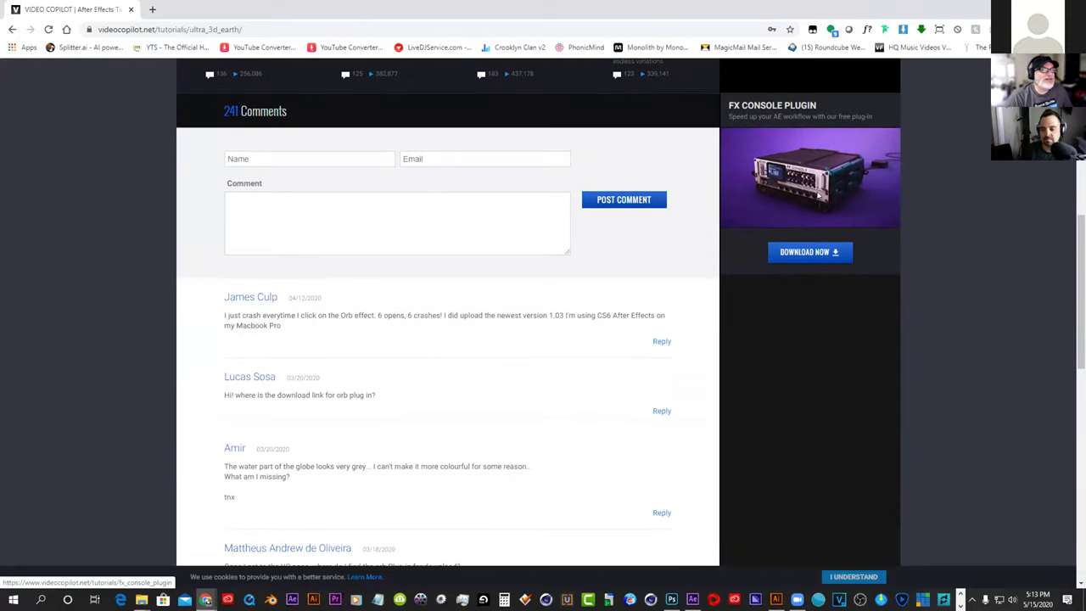
pyautogui.scroll(2, 818, 195)
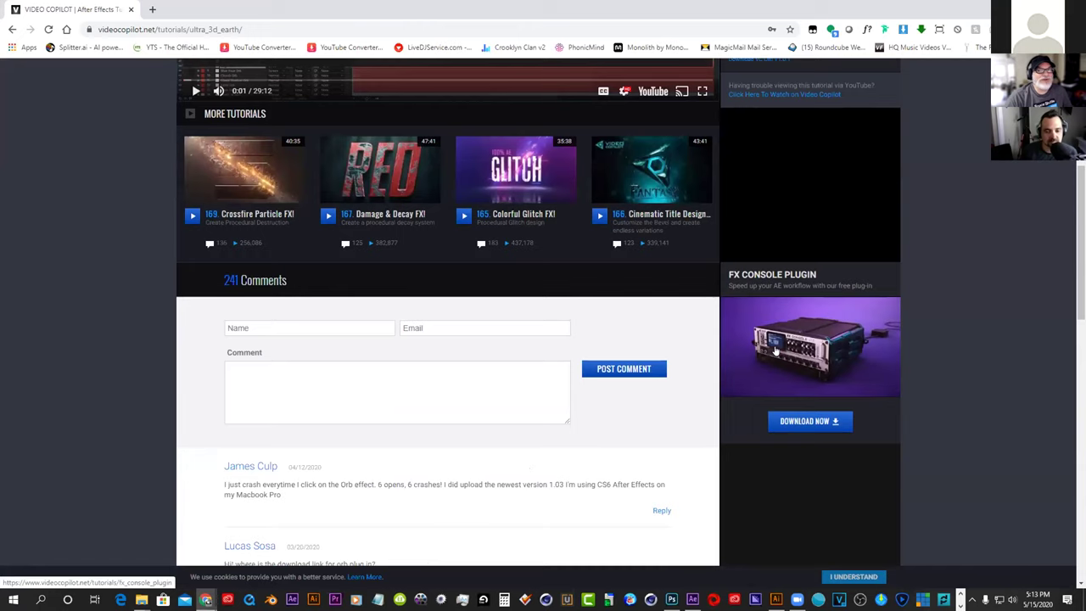
pyautogui.click(813, 357)
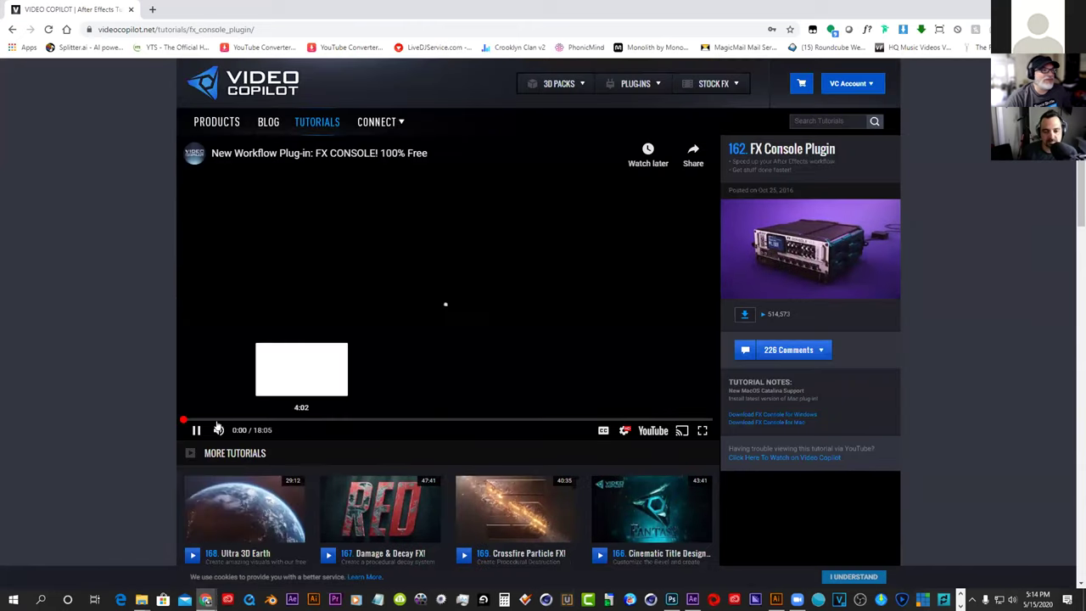
pyautogui.press('space')
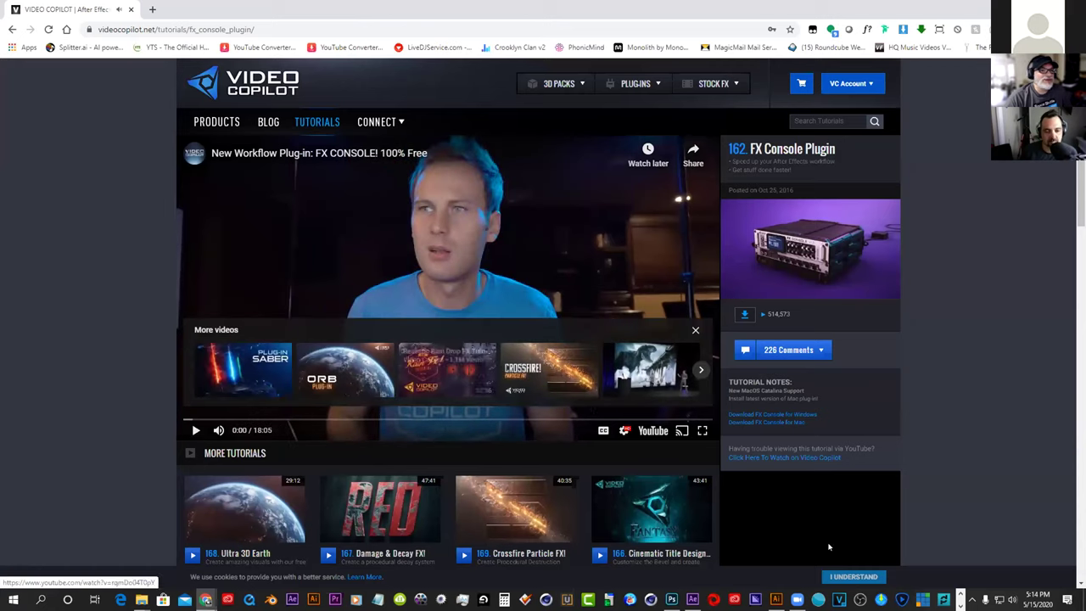
# Switch back to After Effects, deselect all layers, and bring up the FX Console briefly before dismissing it
pyautogui.click(693, 599)
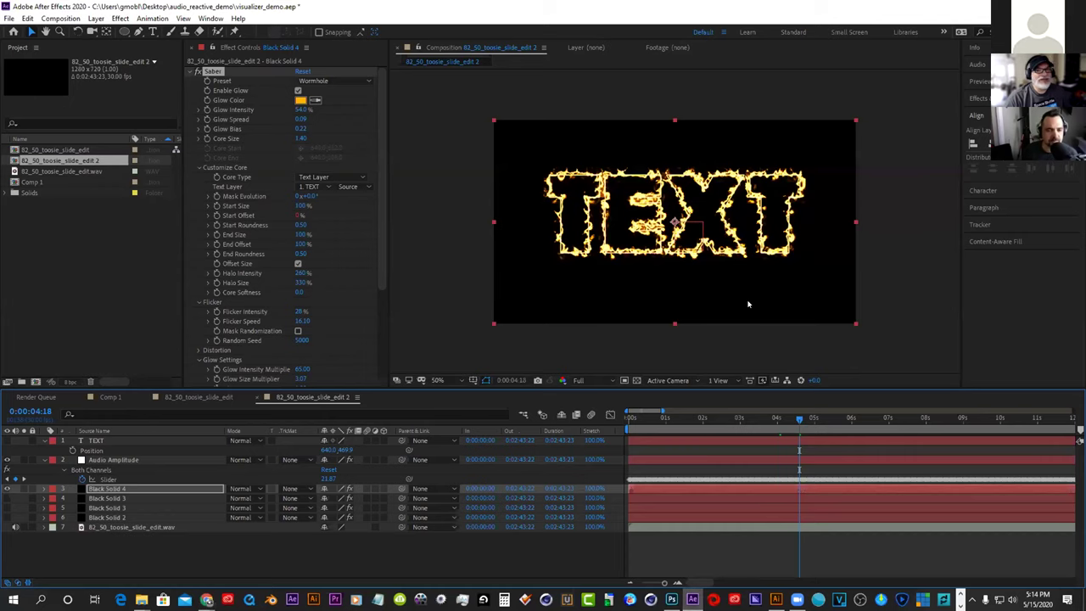
pyautogui.click(588, 343)
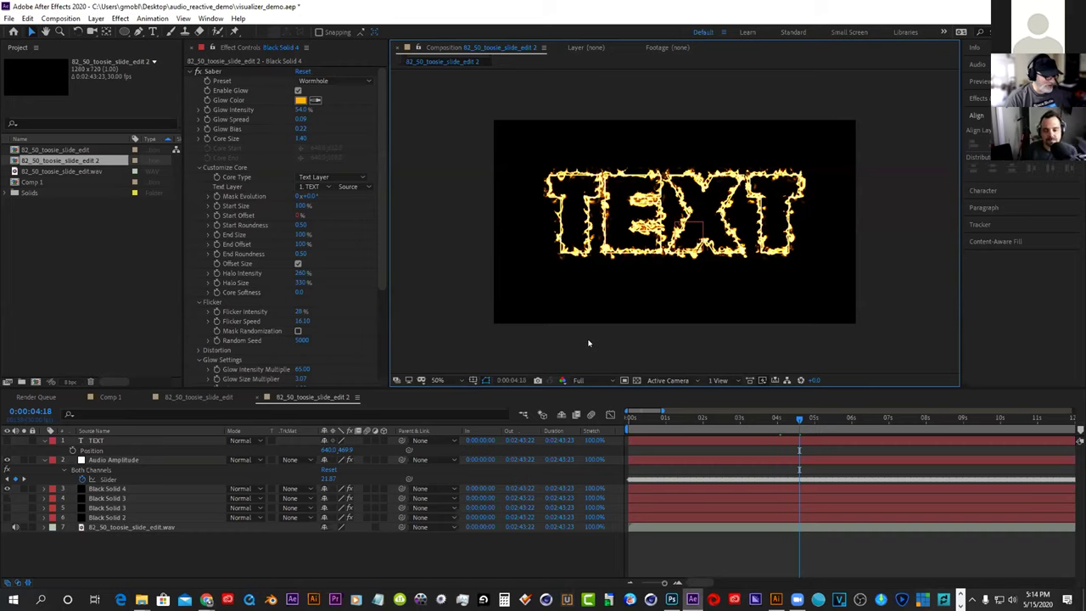
pyautogui.middleClick(445, 314)
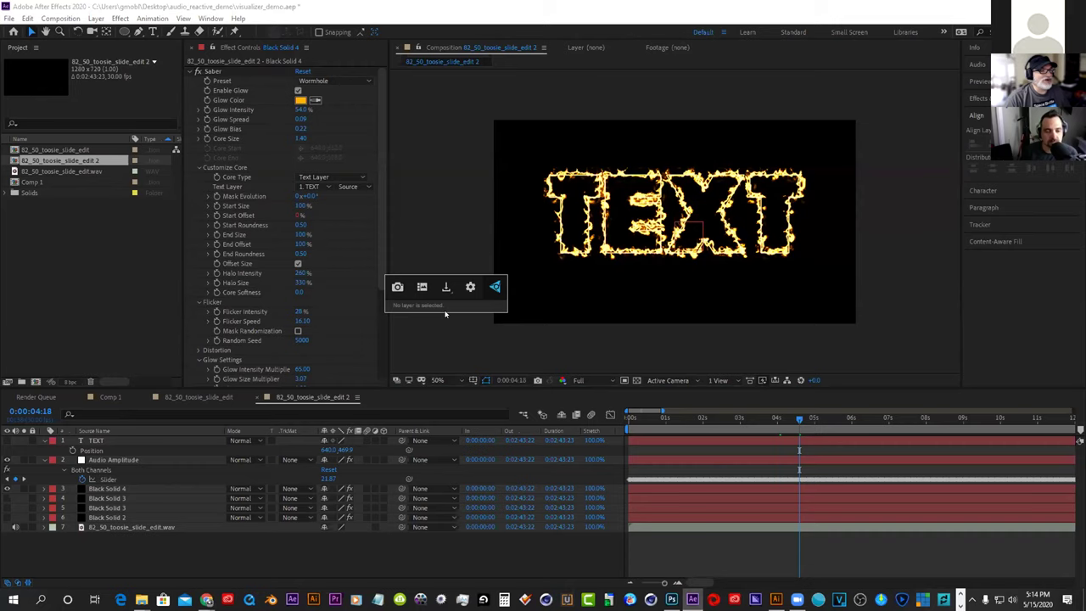
pyautogui.click(348, 558)
# Select the Black Solid 4 layer, search FX Console for "key", and apply Keylight (1.2) to it
pyautogui.click(111, 440)
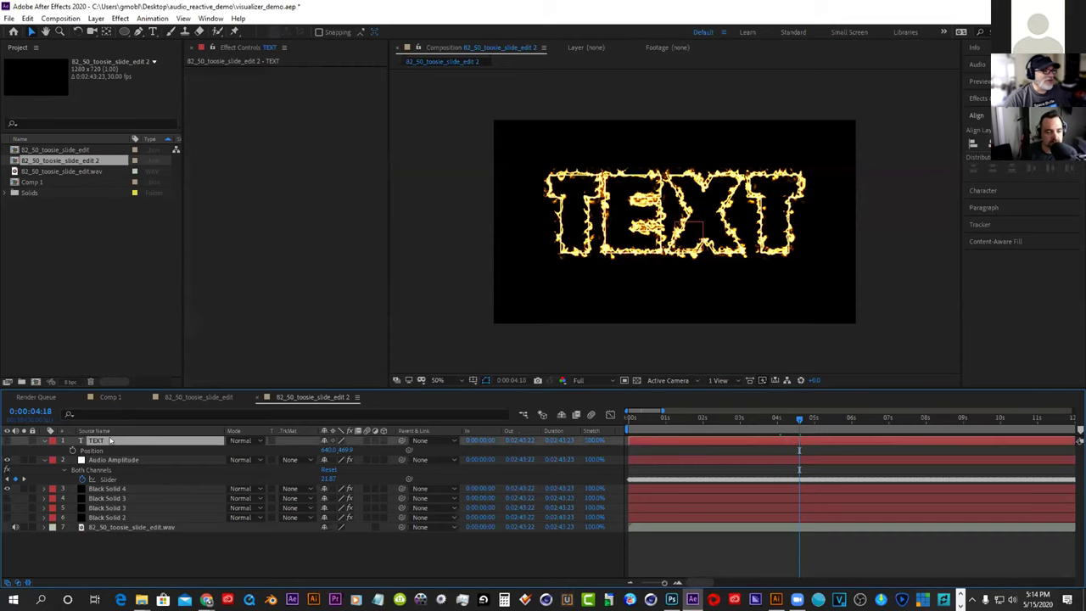
pyautogui.click(110, 488)
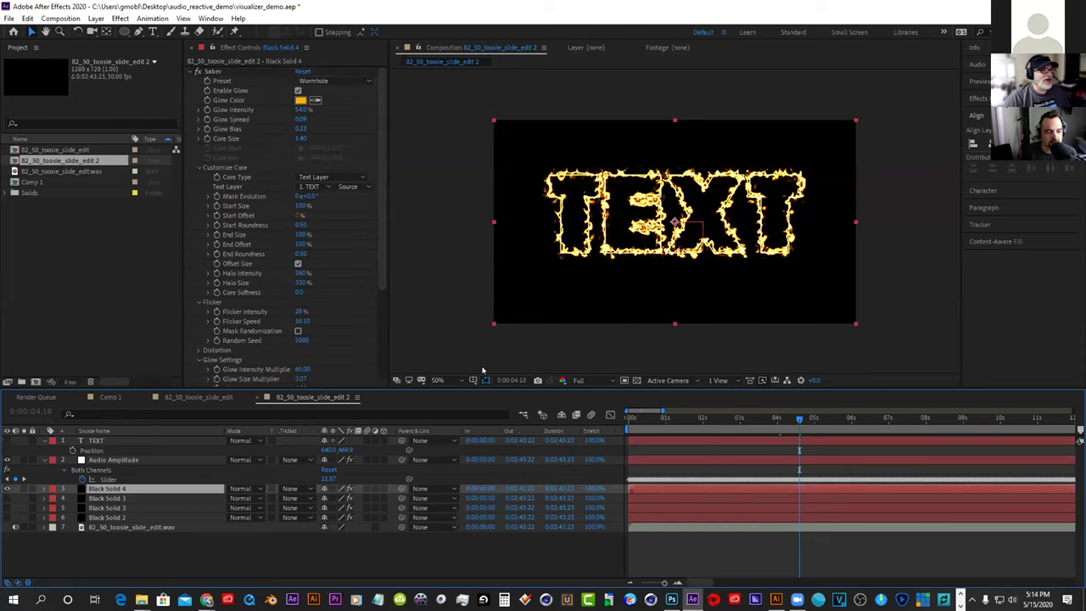
pyautogui.hotkey('ctrl', 'space')
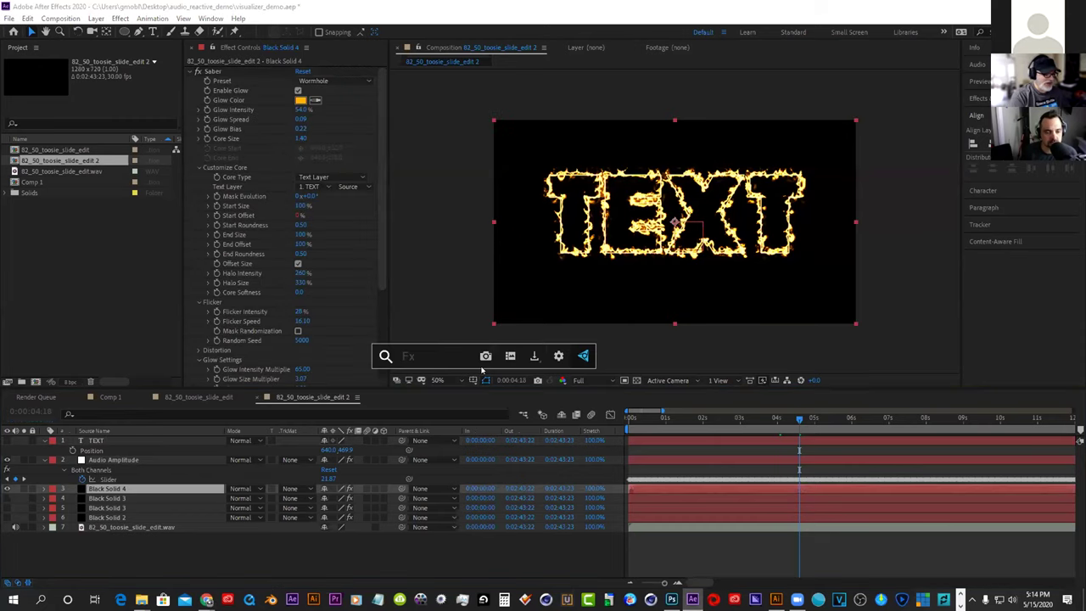
pyautogui.write('key')
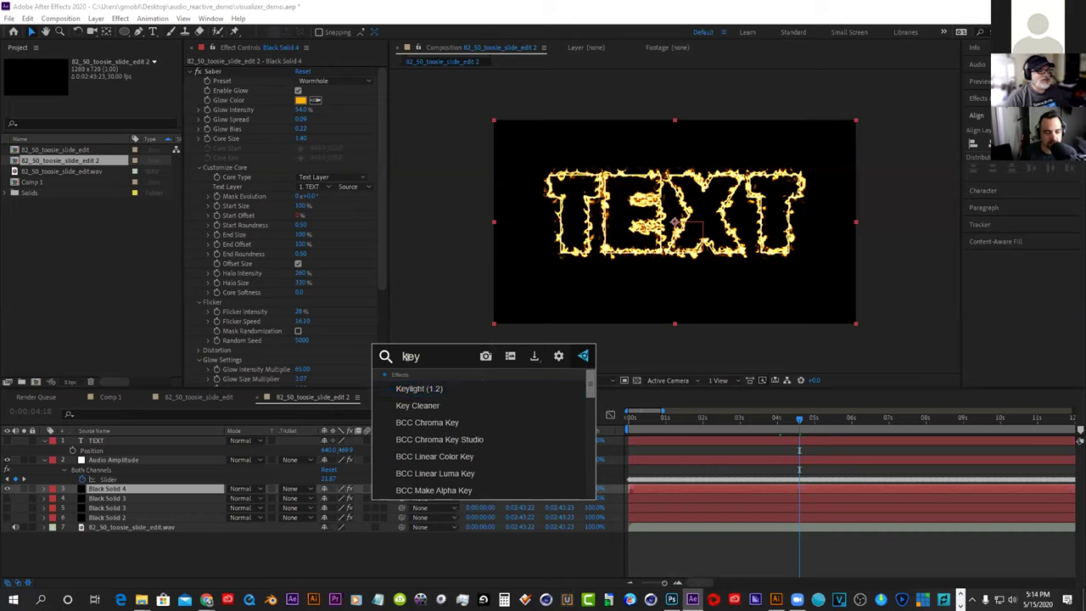
pyautogui.click(434, 389)
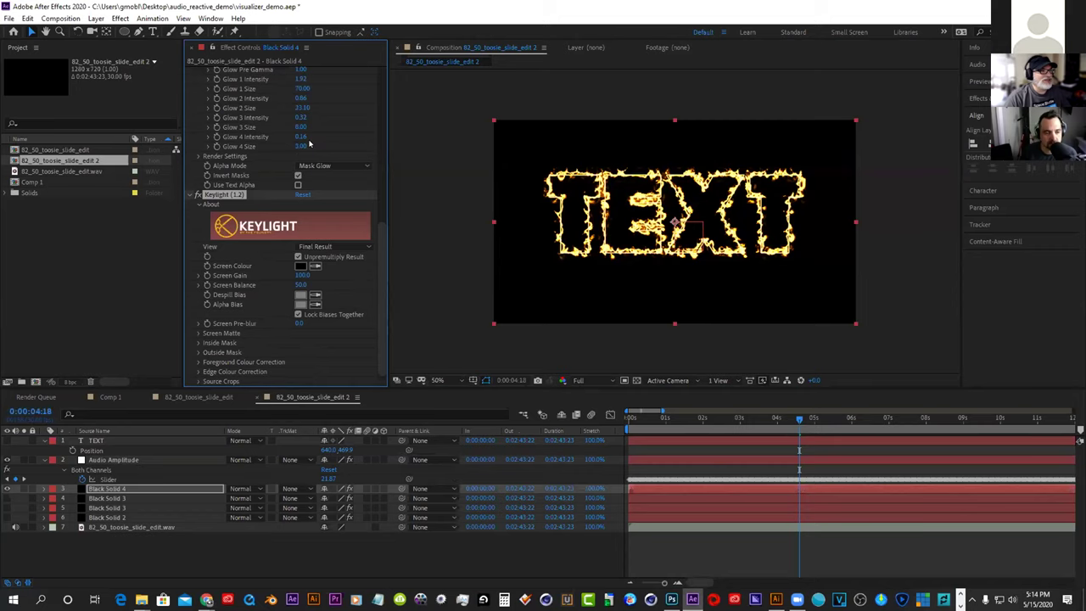
# Look over the full list of effect categories, remove Keylight (1.2) from Black Solid 4, and expand the Effects & Presets list
pyautogui.click(152, 17)
pyautogui.moveTo(119, 18)
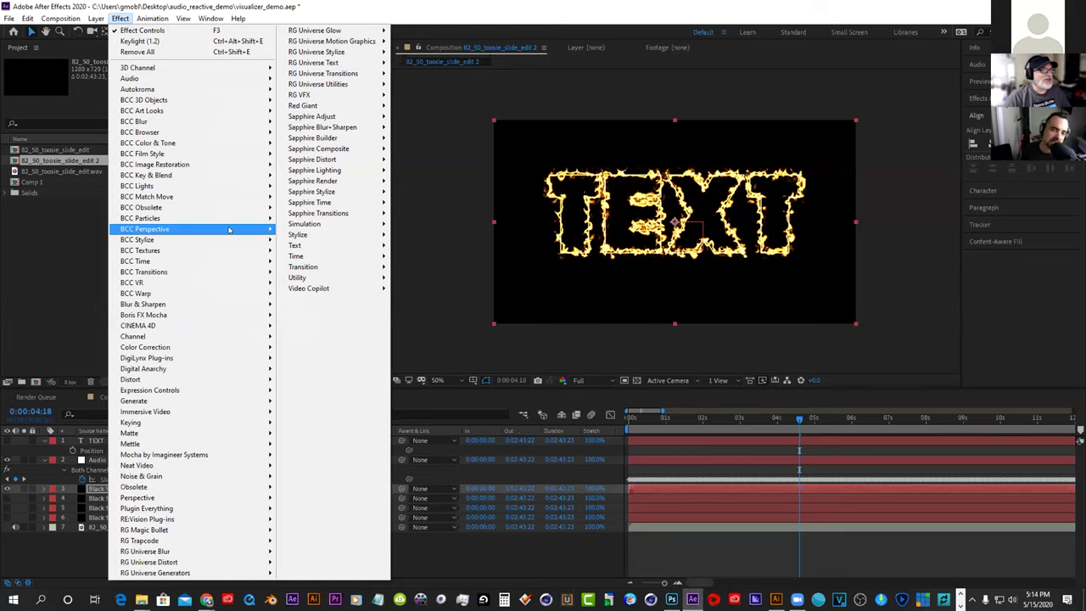
pyautogui.hotkey('ctrl', 'alt', 'shift', 'e')
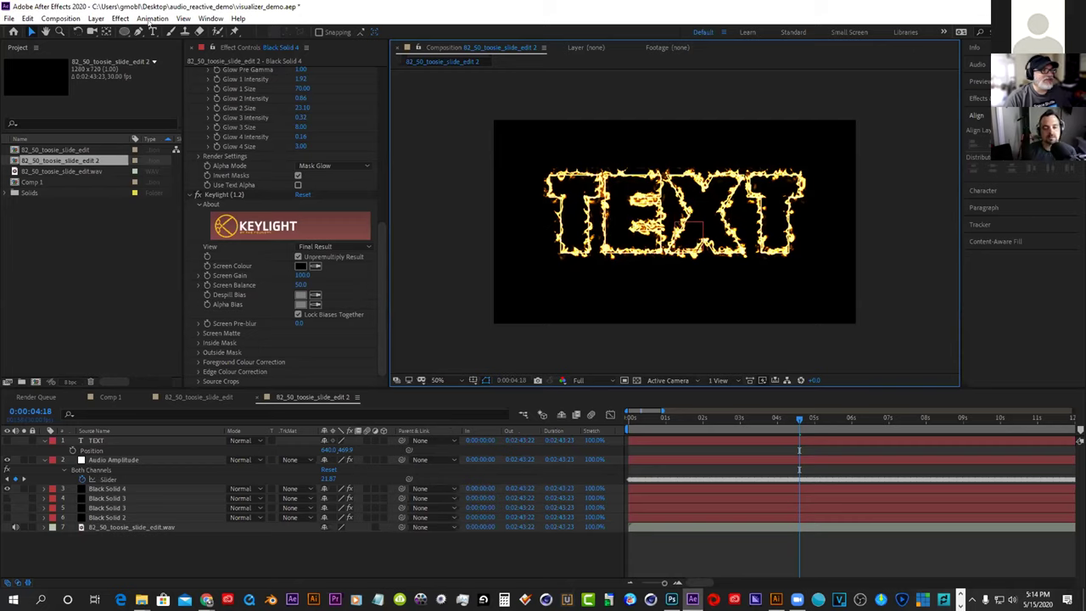
pyautogui.click(201, 250)
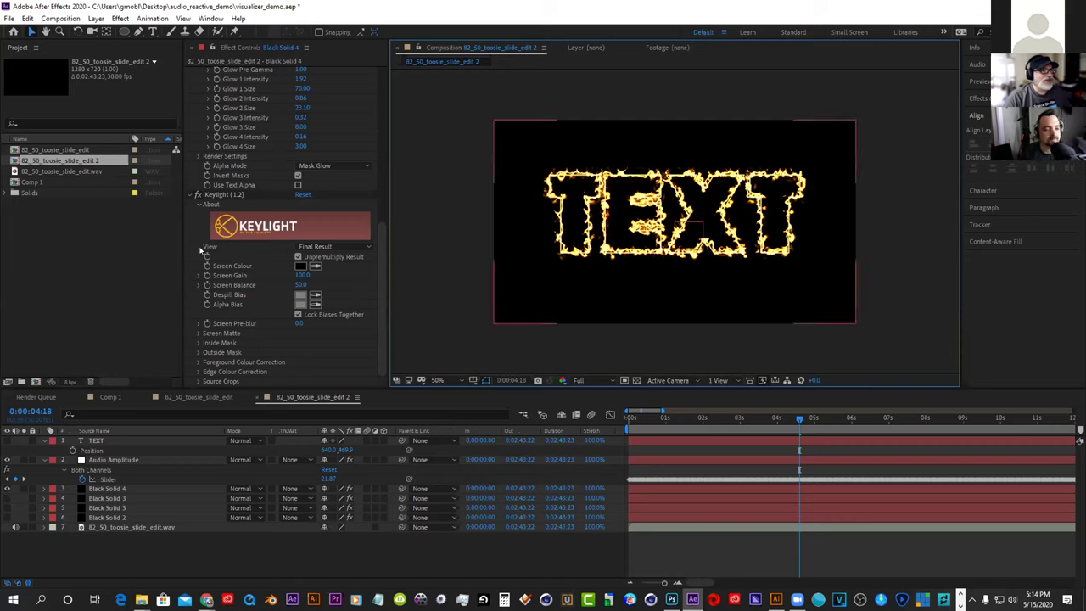
pyautogui.click(219, 195)
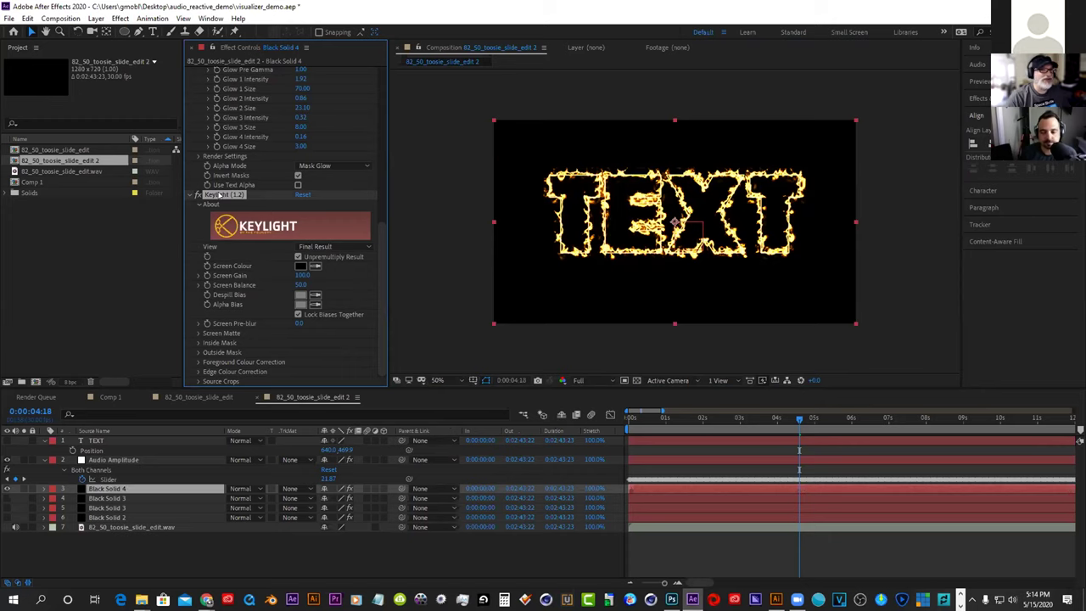
pyautogui.press('Delete')
pyautogui.click(984, 98)
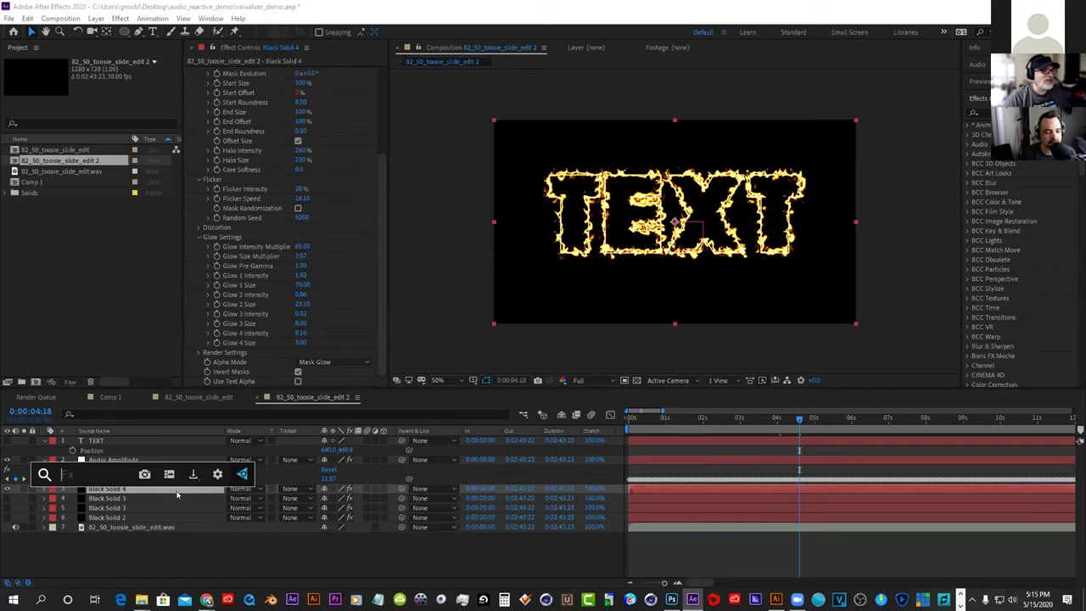
# Apply Depth Matte to Black Solid 4 through an FX Console search for "d", and undo it
pyautogui.write('d')
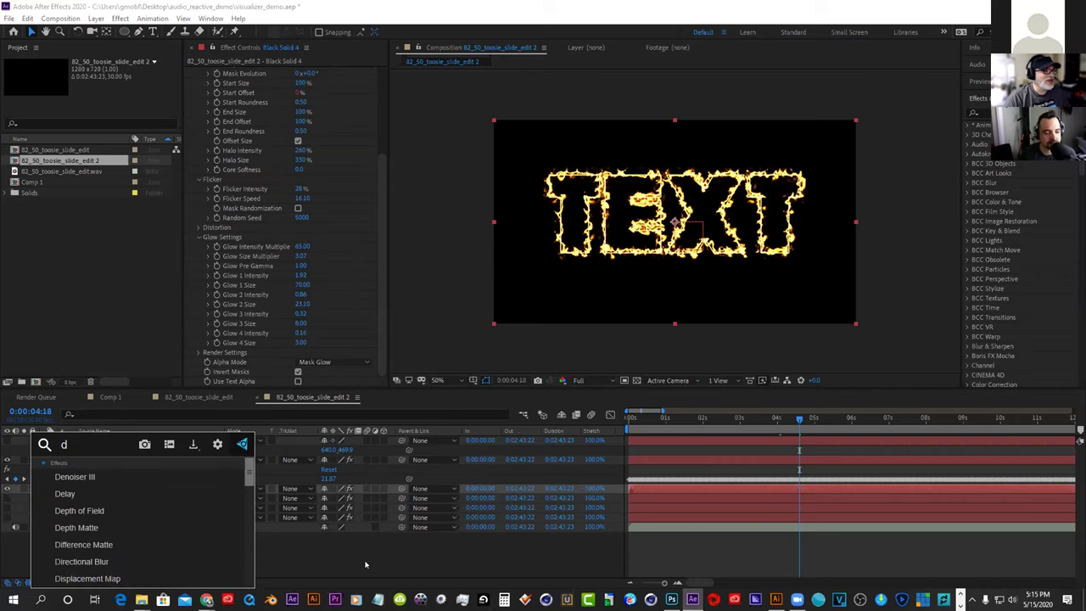
pyautogui.click(178, 527)
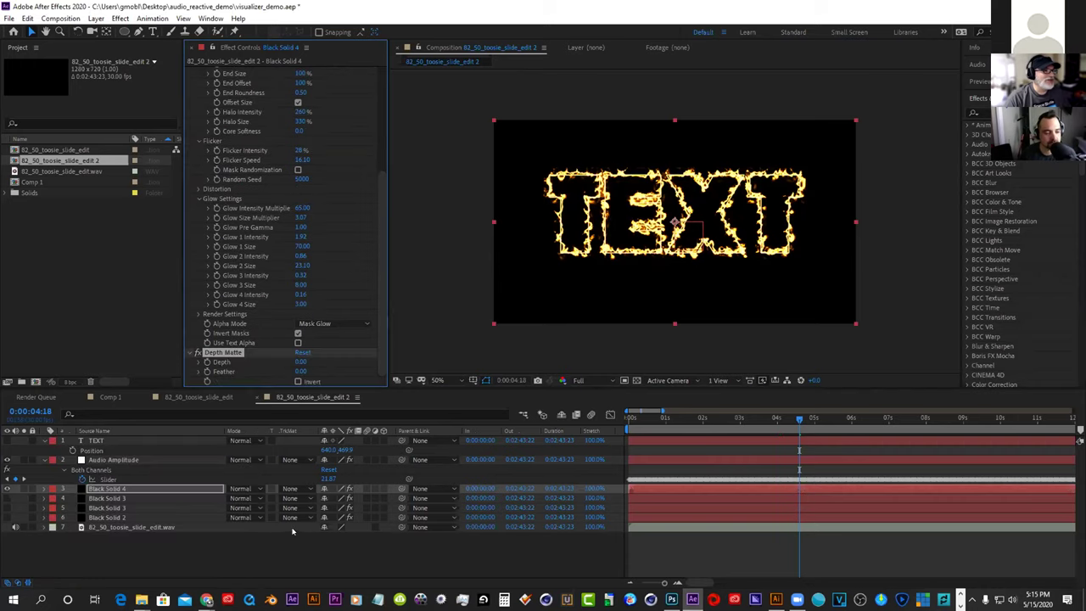
pyautogui.hotkey('ctrl', 'z')
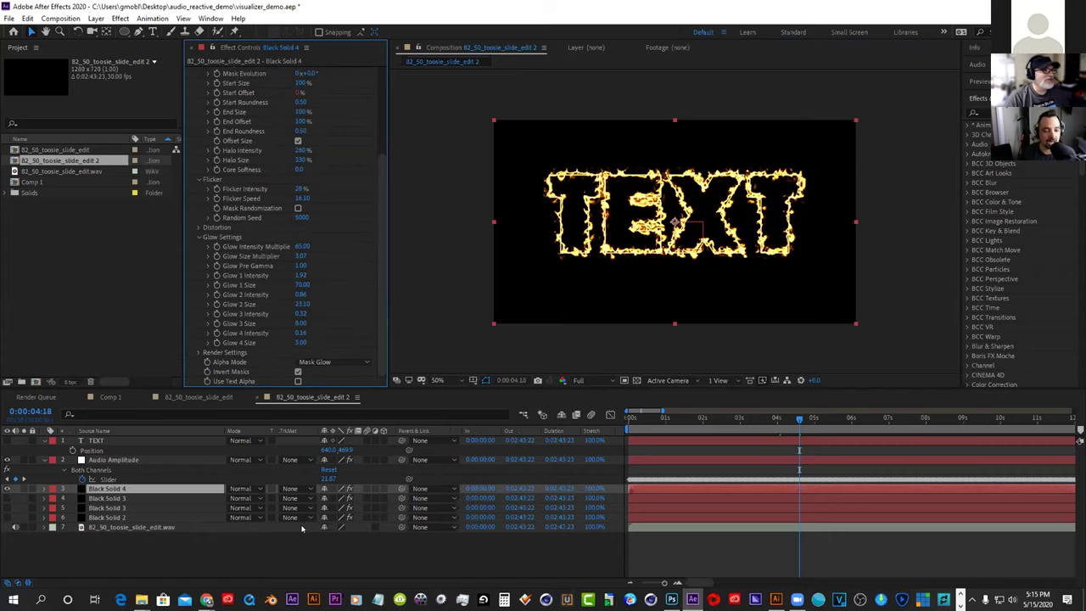
# Deselect all layers, capture an FX Console snapshot of the burning text, and check its PNG and JPG export options before closing the gallery
pyautogui.click(356, 551)
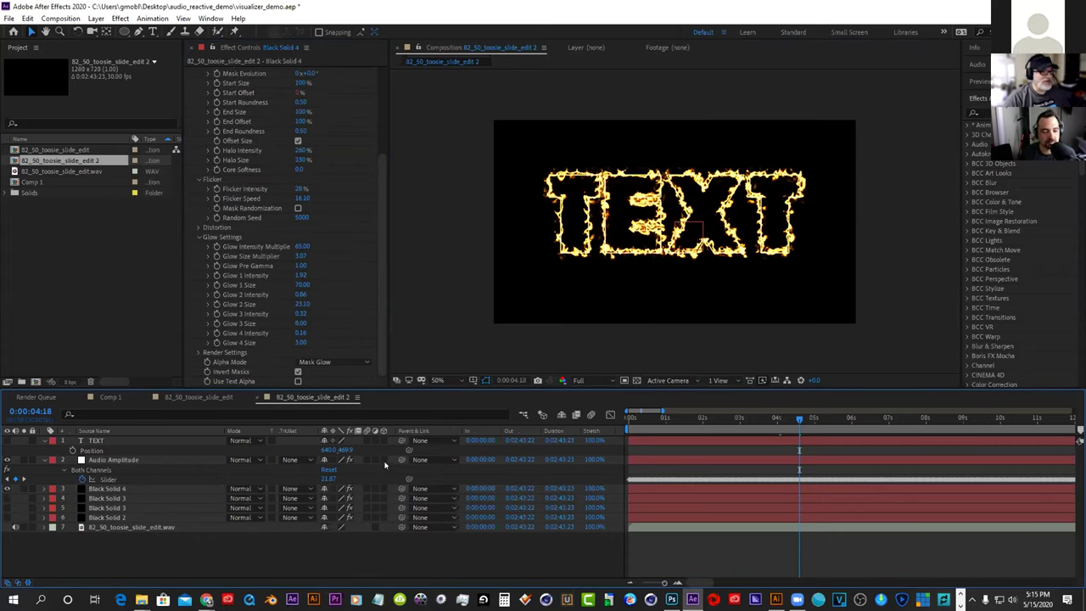
pyautogui.hotkey('ctrl', 'space')
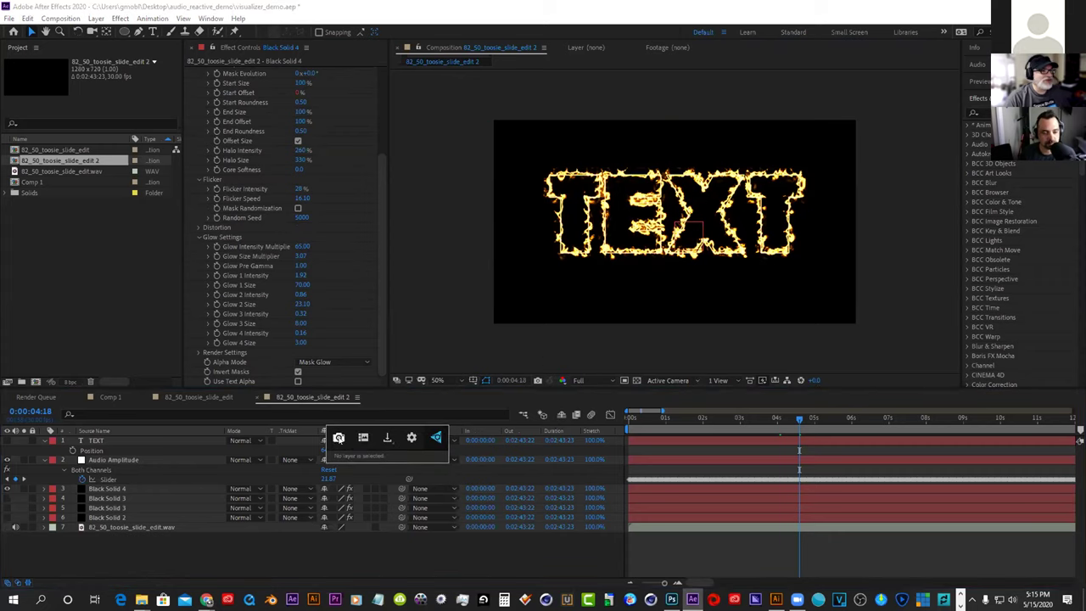
pyautogui.click(355, 439)
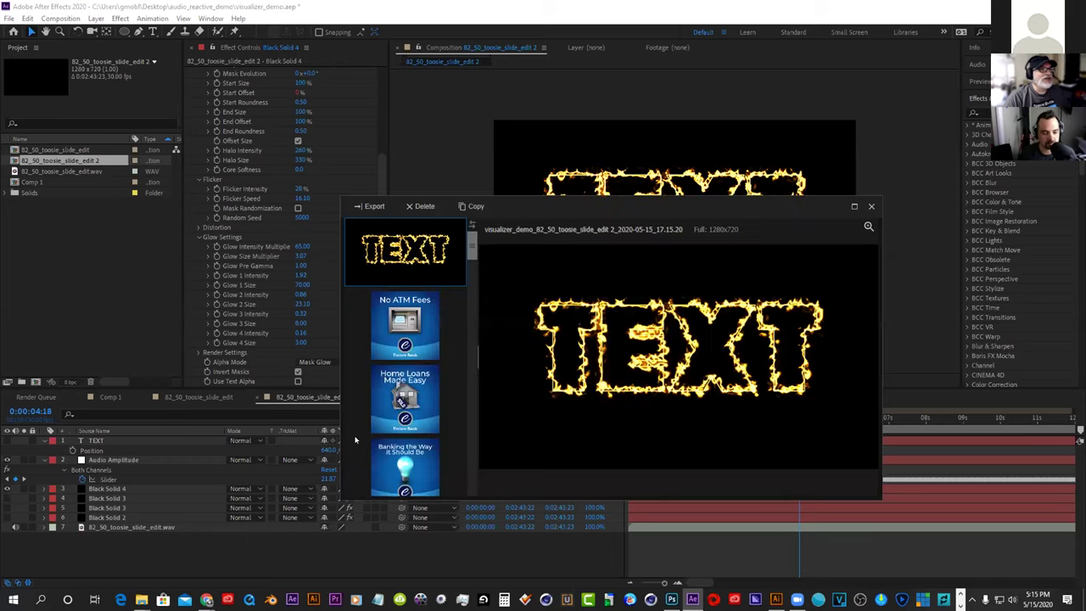
pyautogui.moveTo(473, 251)
pyautogui.mouseDown()
pyautogui.moveTo(475, 347)
pyautogui.moveTo(474, 230)
pyautogui.mouseUp()
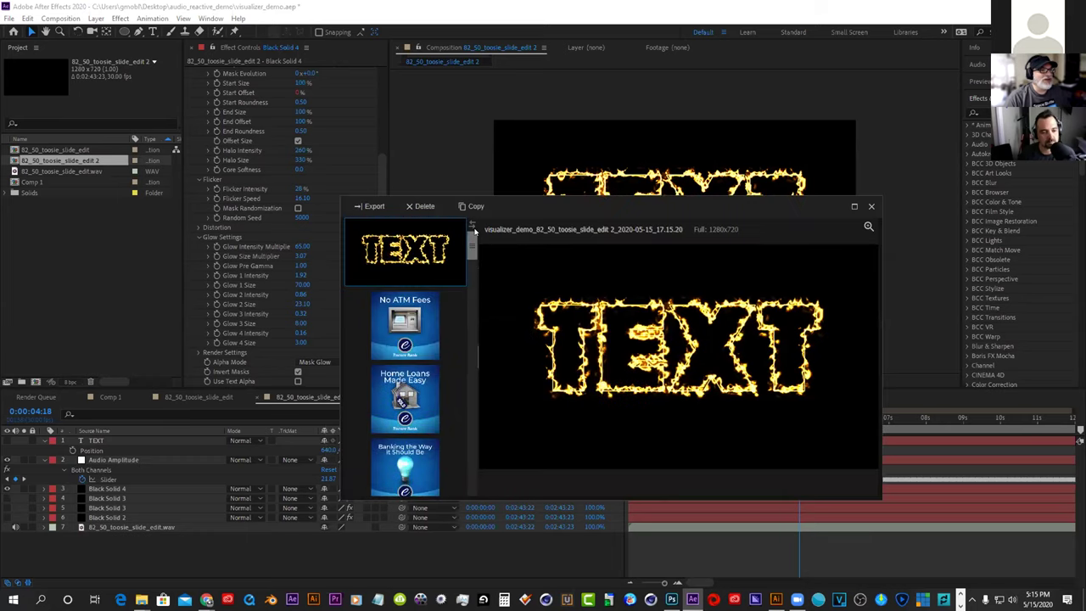
pyautogui.click(371, 206)
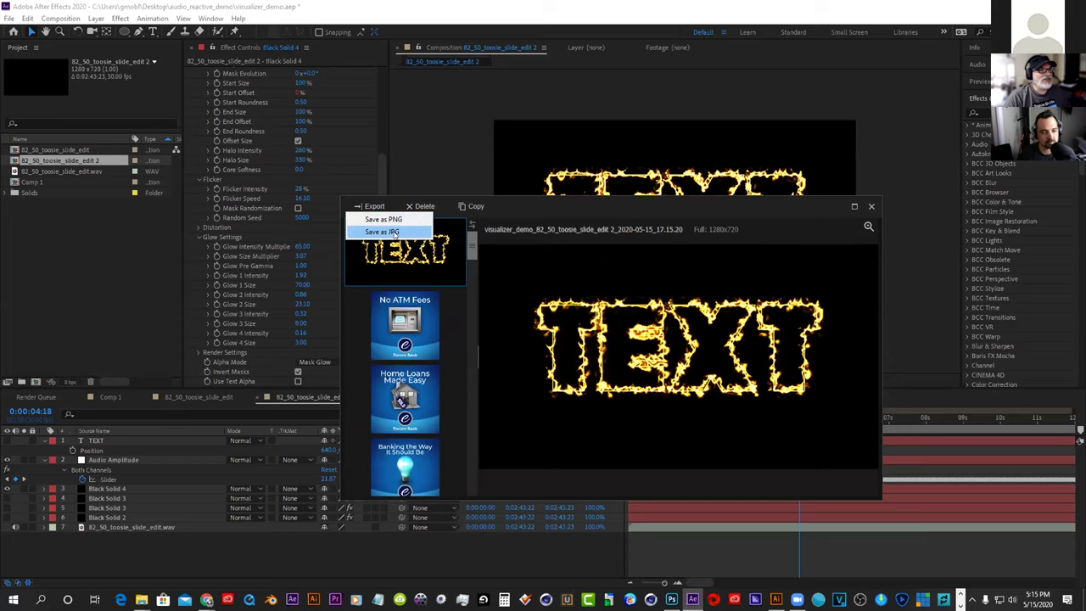
pyautogui.moveTo(602, 211); pyautogui.dragTo(463, 192)
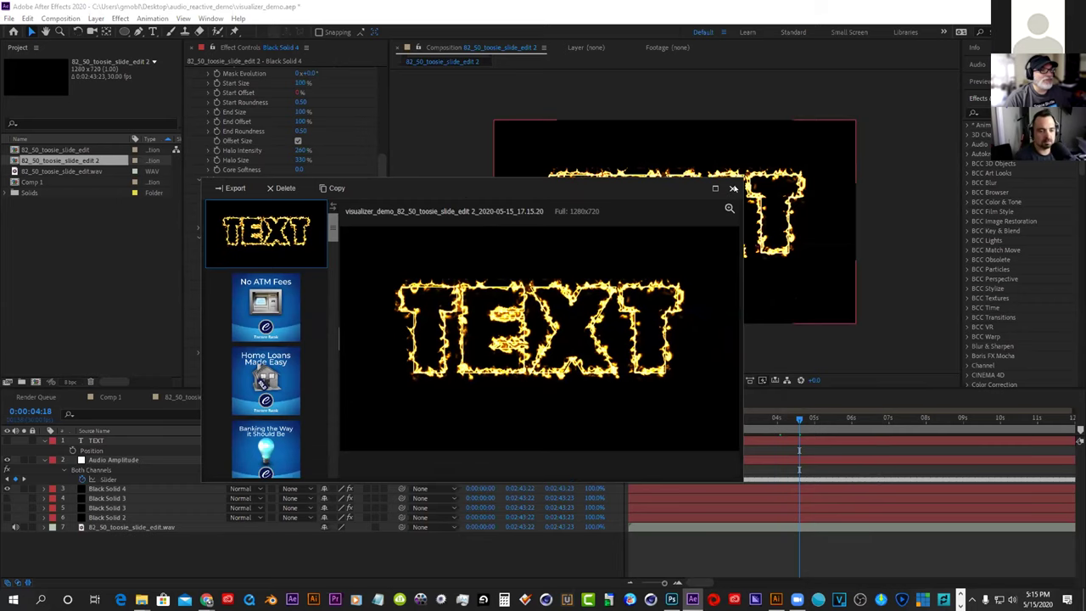
pyautogui.click(732, 187)
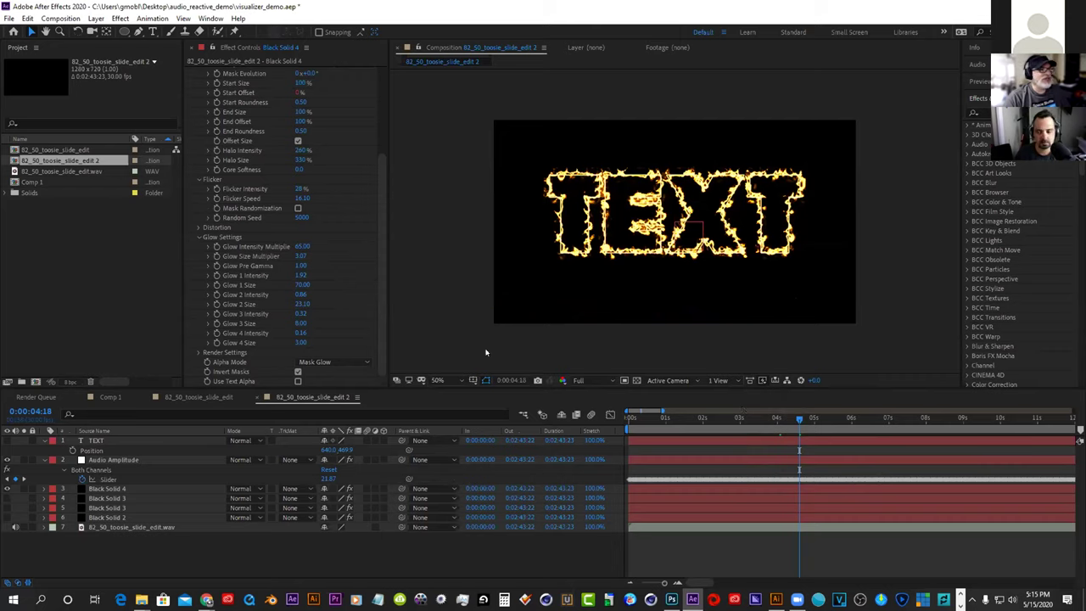
# Browse earlier snapshots in the FX Console gallery, previewing the blue glowing ring and the pink and purple flower rings, and close it
pyautogui.hotkey('ctrl', 'space')
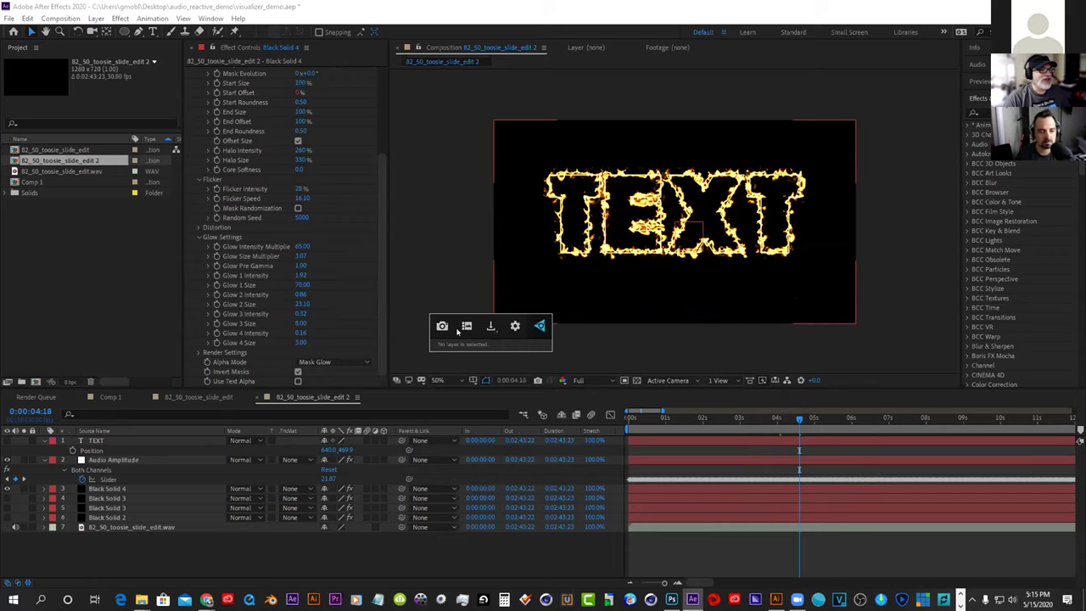
pyautogui.click(466, 326)
pyautogui.scroll(-3, 333, 254)
pyautogui.scroll(-10, 340, 299)
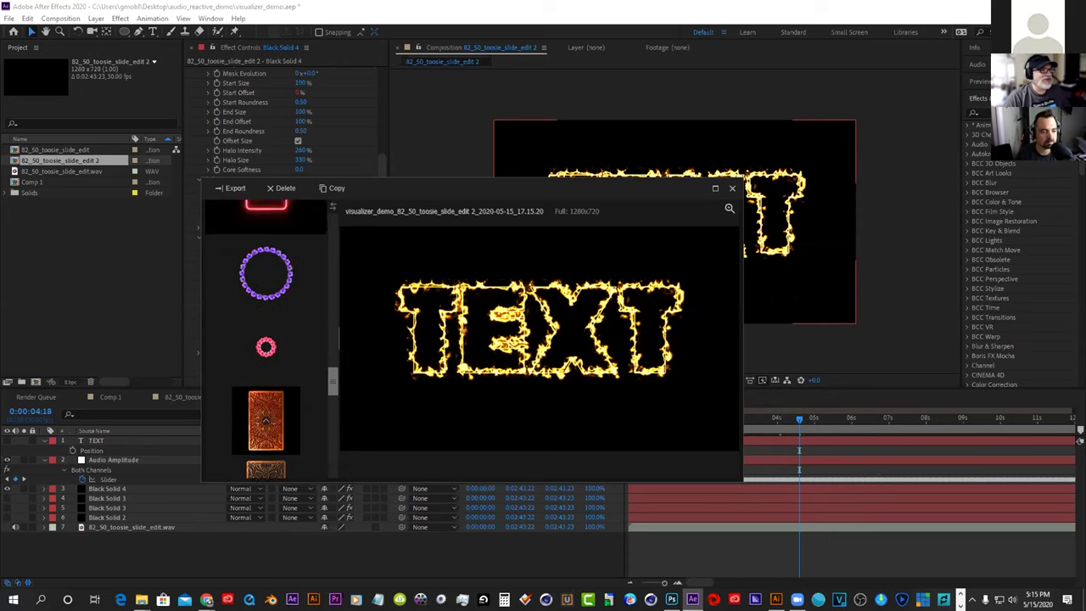
pyautogui.scroll(6, 345, 362)
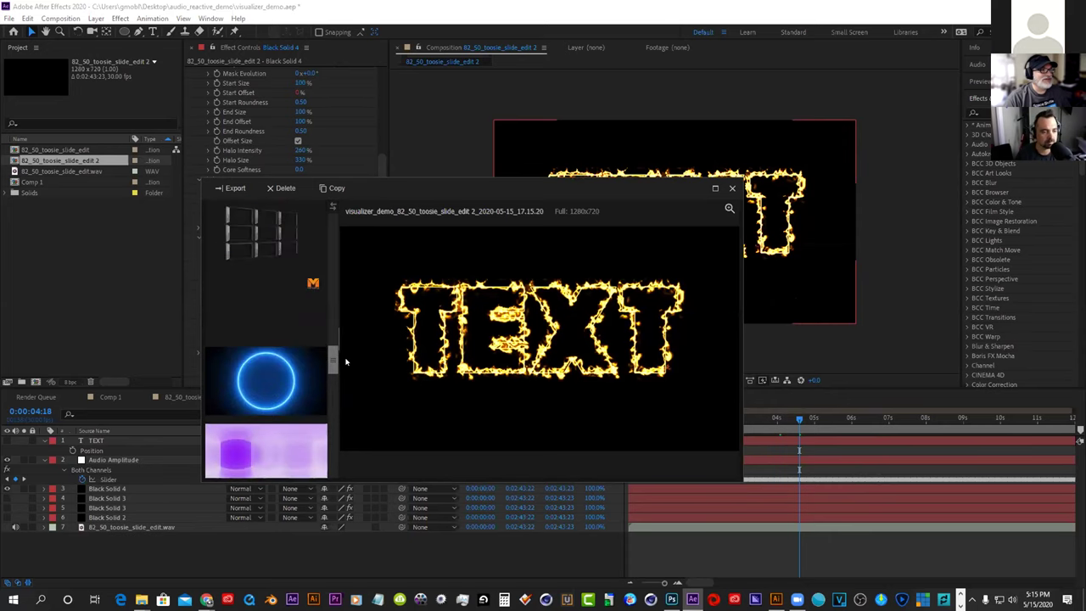
pyautogui.click(315, 381)
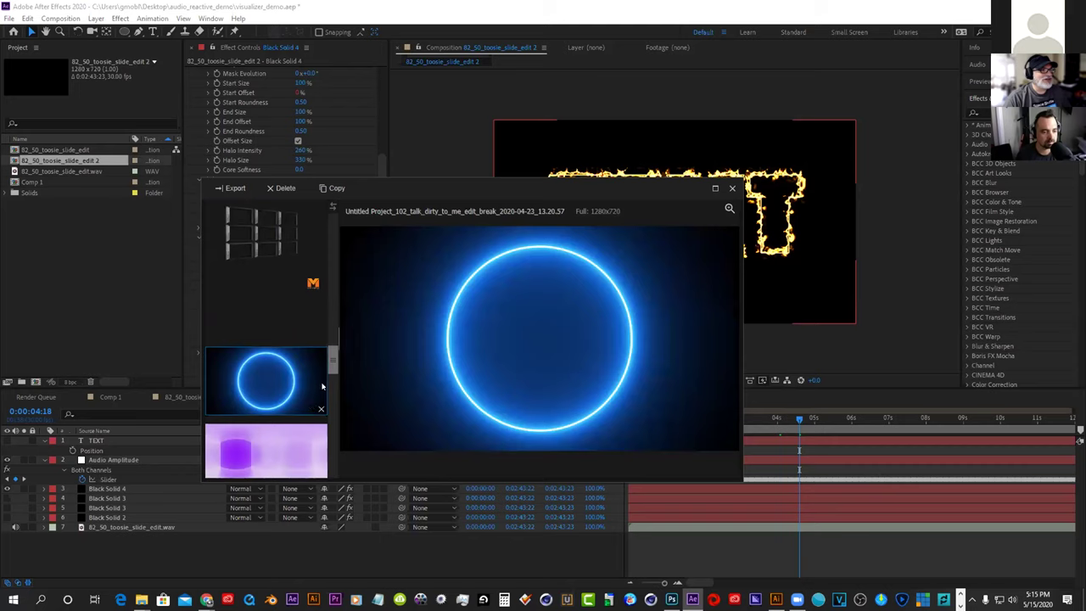
pyautogui.moveTo(332, 361); pyautogui.dragTo(336, 385)
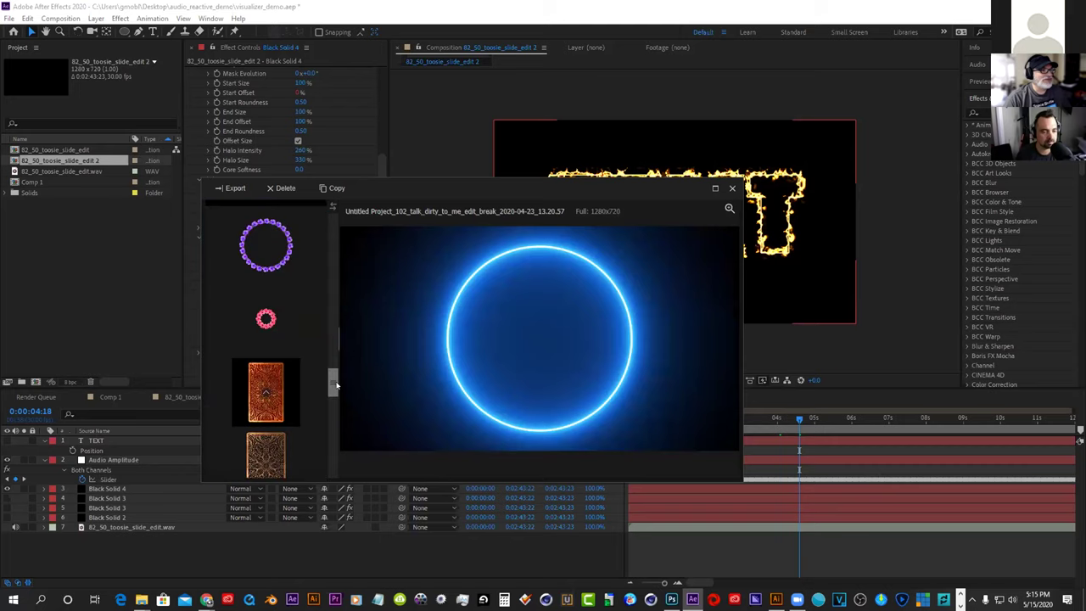
pyautogui.click(292, 248)
pyautogui.click(296, 313)
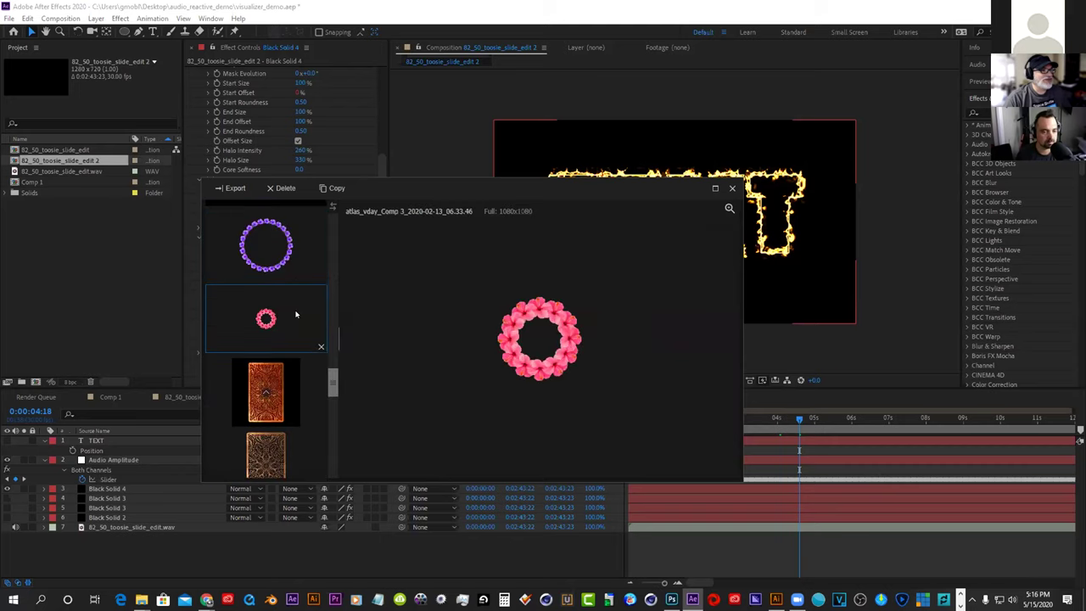
pyautogui.click(282, 234)
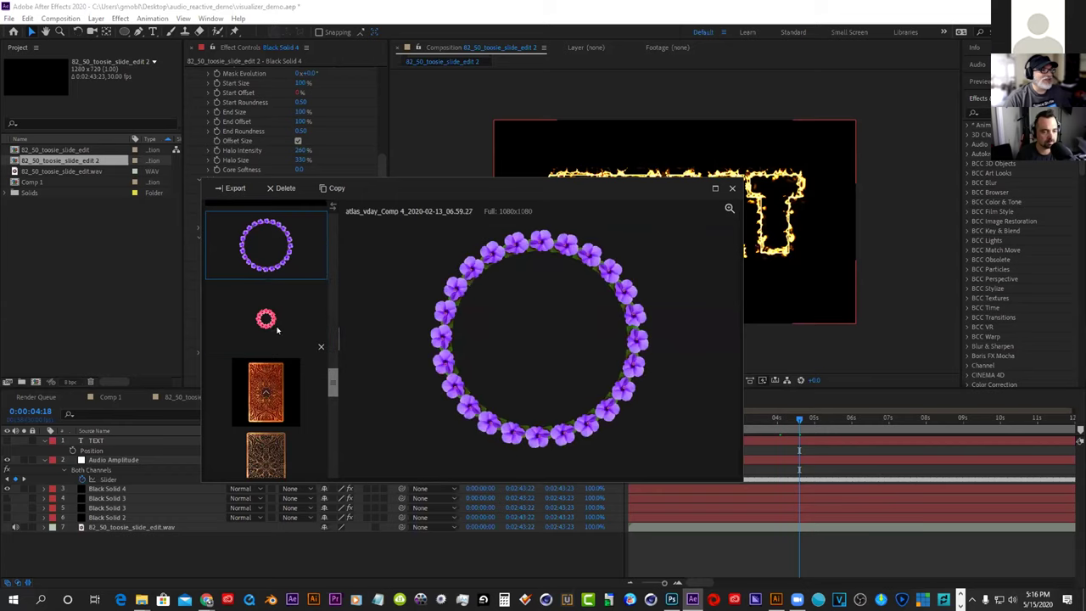
pyautogui.moveTo(332, 382)
pyautogui.mouseDown()
pyautogui.moveTo(337, 402)
pyautogui.moveTo(331, 380)
pyautogui.moveTo(344, 383)
pyautogui.mouseUp()
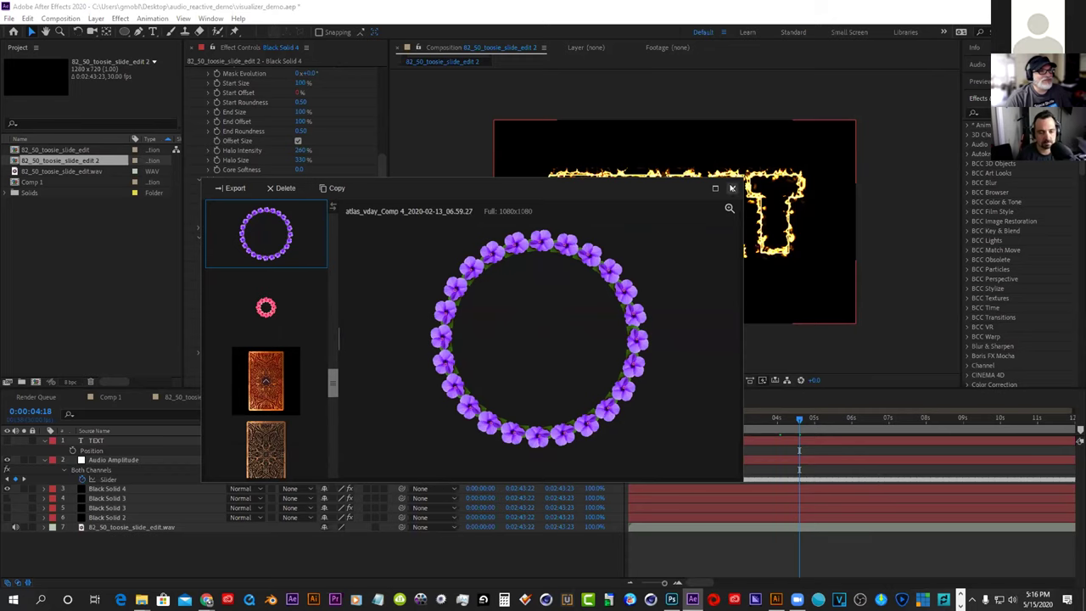
pyautogui.click(732, 189)
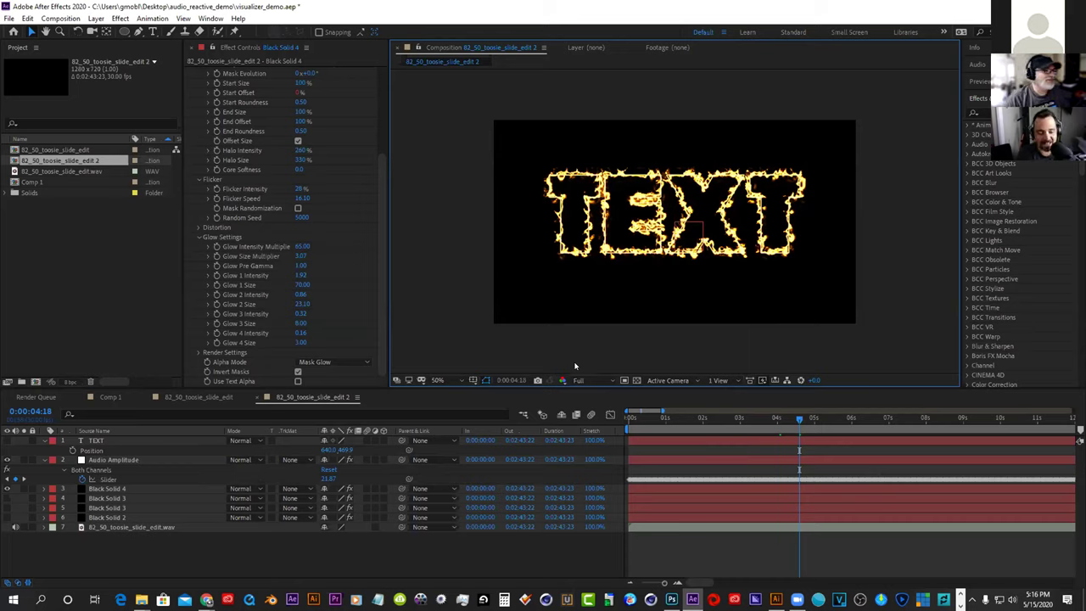
# Collapse and hide the Audio Amplitude layer, and turn off and collapse the Saber effect on Black Solid 4
pyautogui.click(44, 460)
pyautogui.click(8, 460)
pyautogui.click(83, 471)
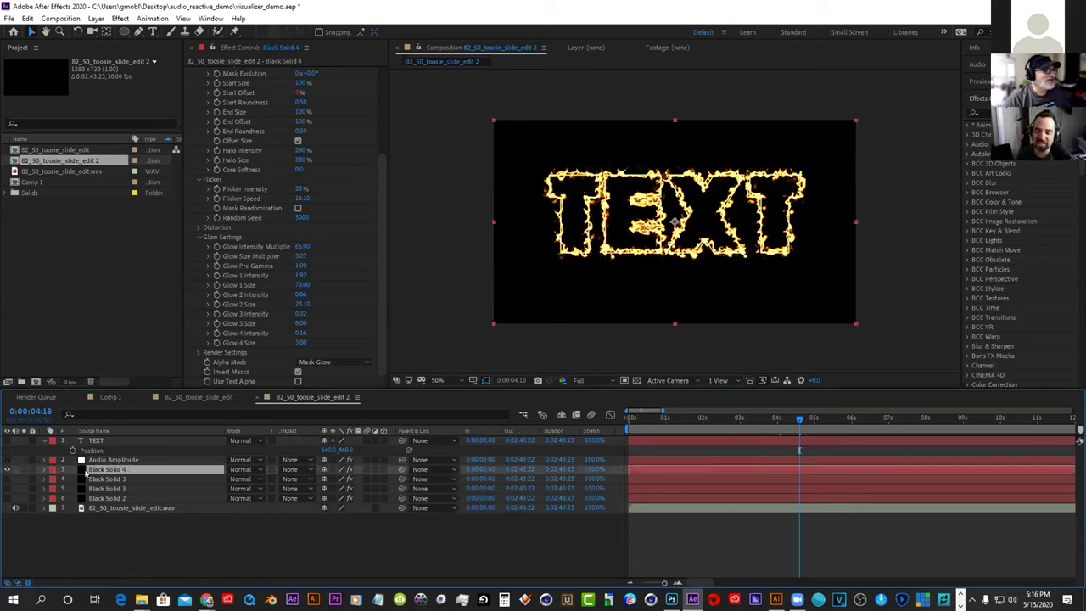
pyautogui.scroll(5, 357, 102)
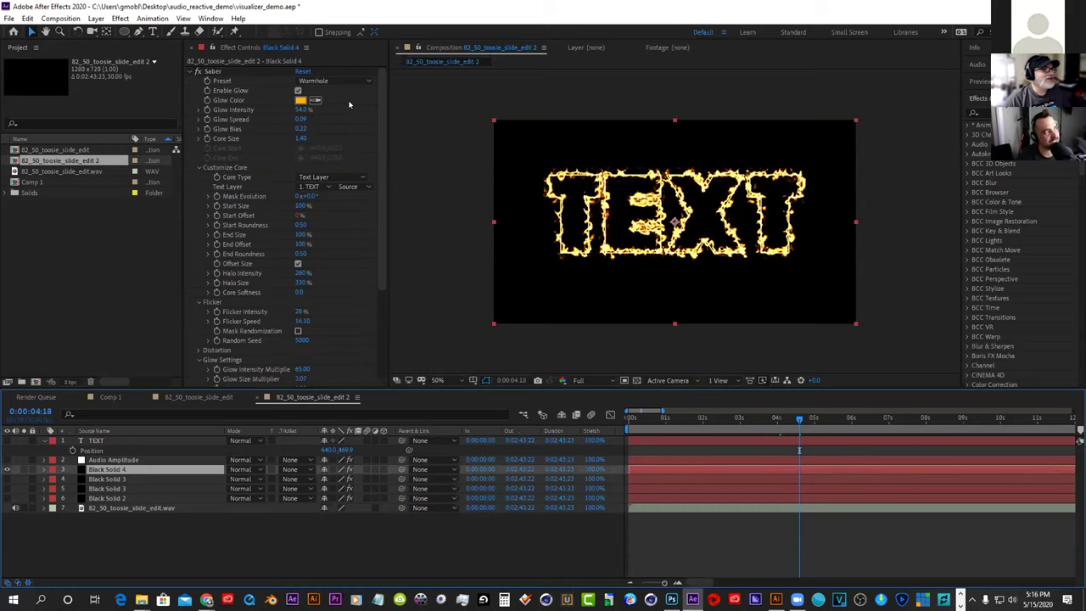
pyautogui.click(196, 71)
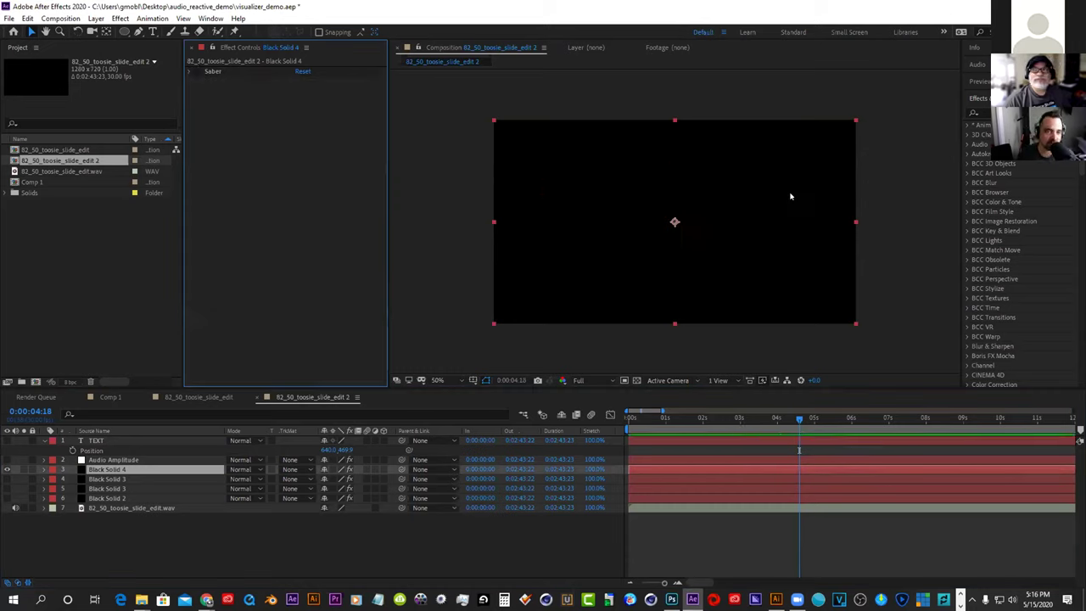
# Narrow the Effect Controls panel to enlarge the composition viewer, and recenter the black frame within it
pyautogui.hotkey('alt', 'Tab')
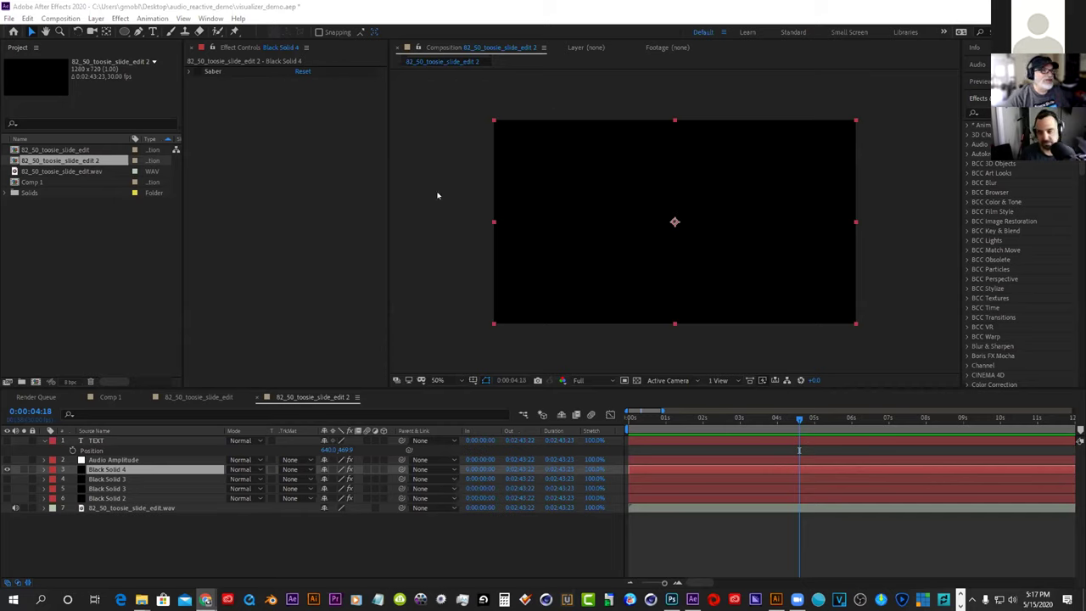
pyautogui.moveTo(385, 186); pyautogui.dragTo(279, 186)
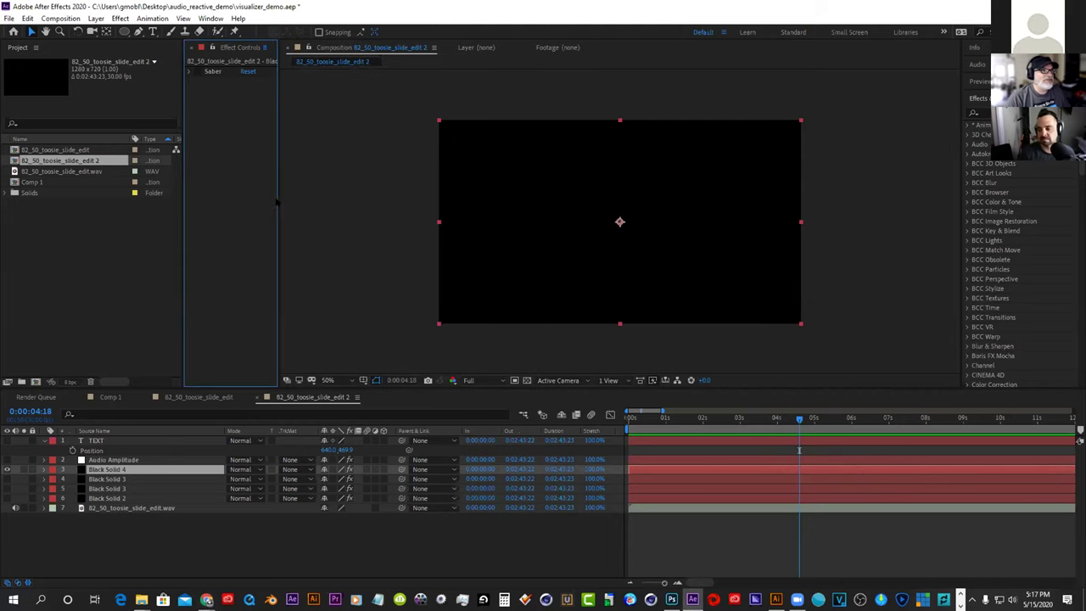
pyautogui.moveTo(544, 177); pyautogui.dragTo(468, 171)
pyautogui.press('v')
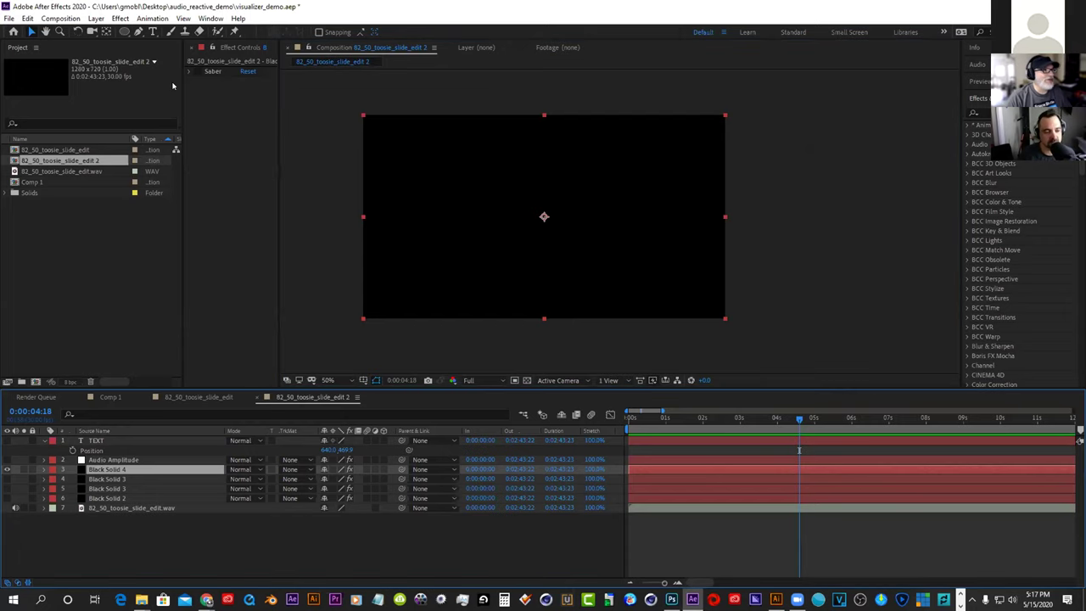
# Draw a centered circular mask with the Ellipse tool on Black Solid 4 and collapse the layer's properties
pyautogui.click(124, 31)
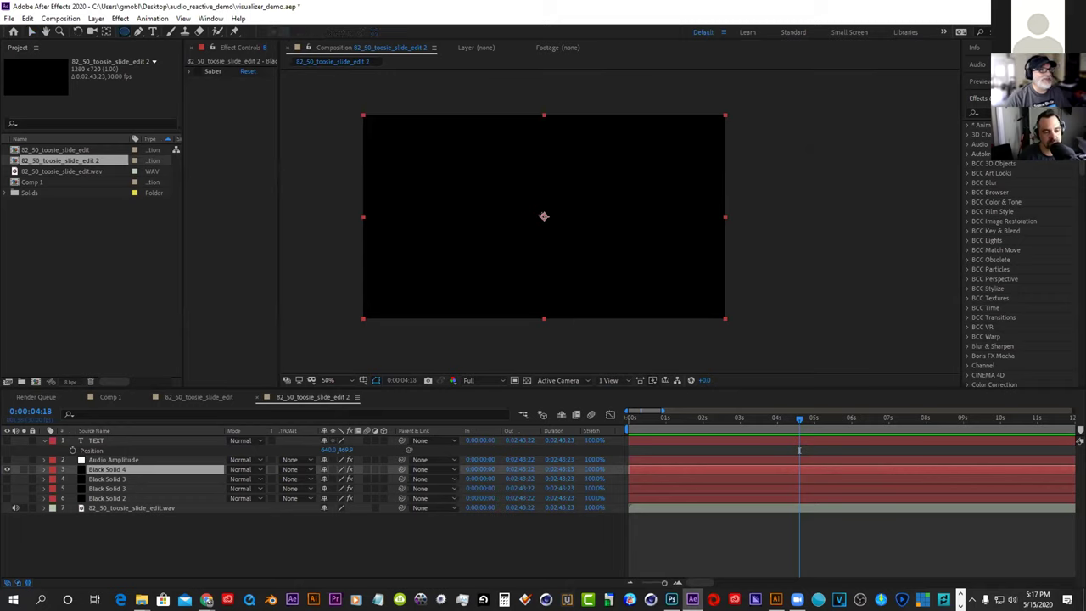
pyautogui.moveTo(544, 216); pyautogui.dragTo(464, 137)
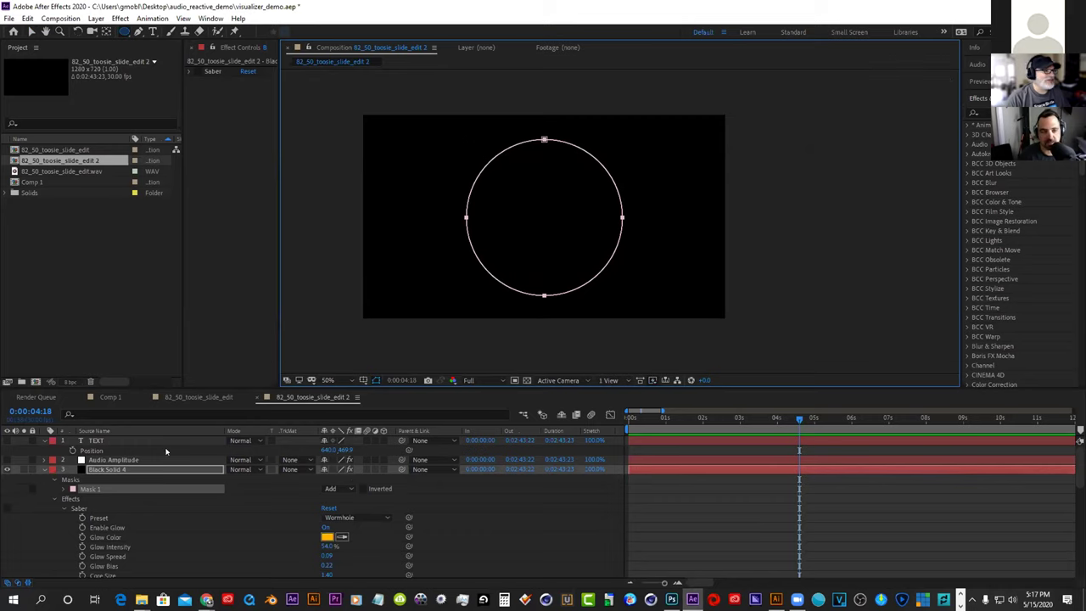
pyautogui.click(43, 469)
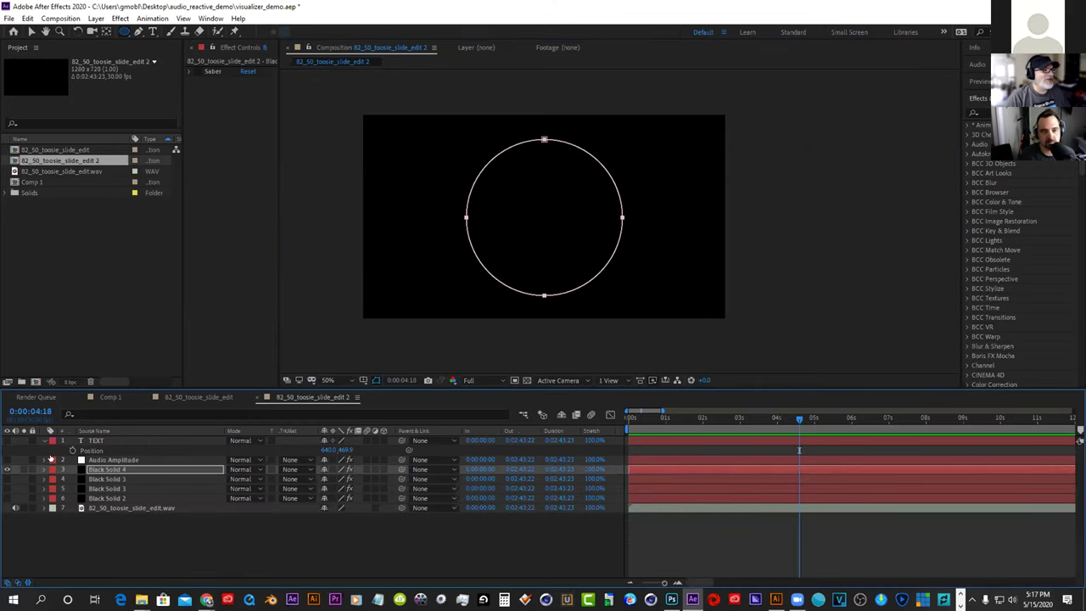
# Inspect the audio effects applied to both Black Solid 3 layers and to Black Solid 2
pyautogui.click(95, 480)
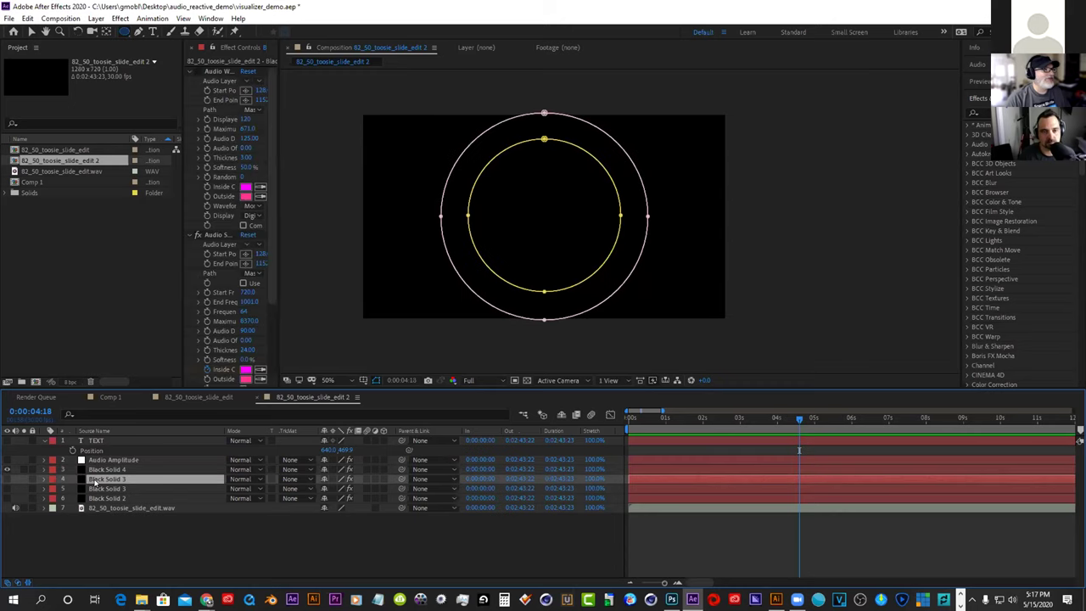
pyautogui.scroll(-5, 229, 255)
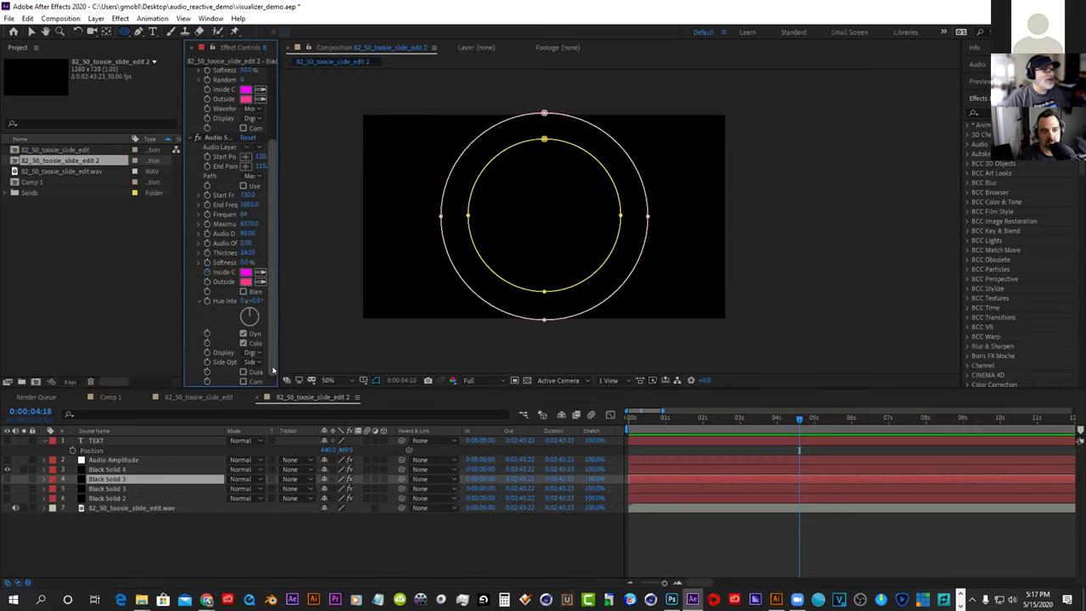
pyautogui.click(106, 488)
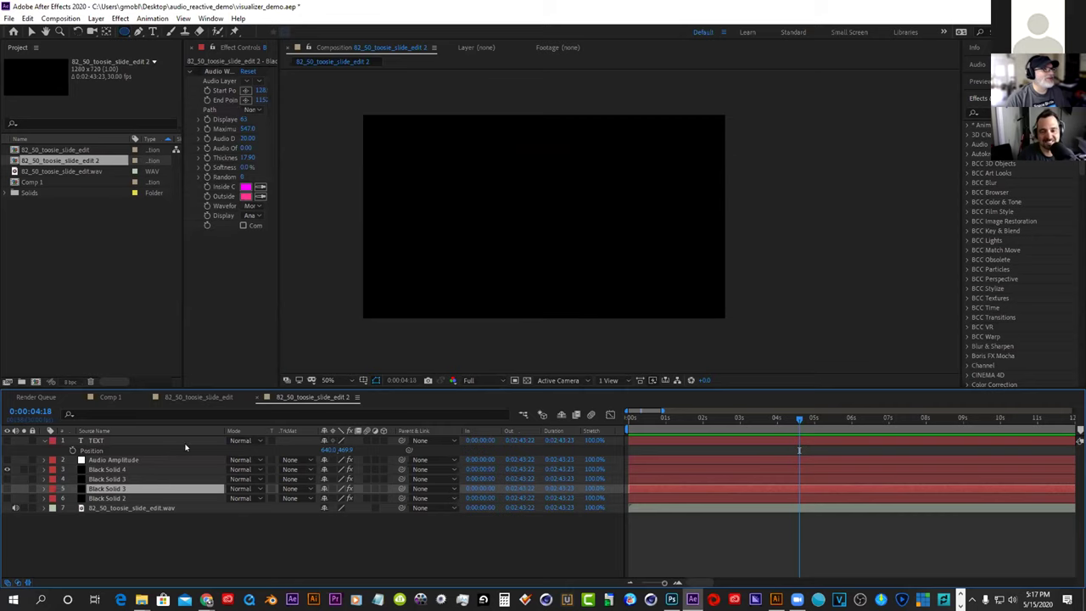
pyautogui.click(115, 497)
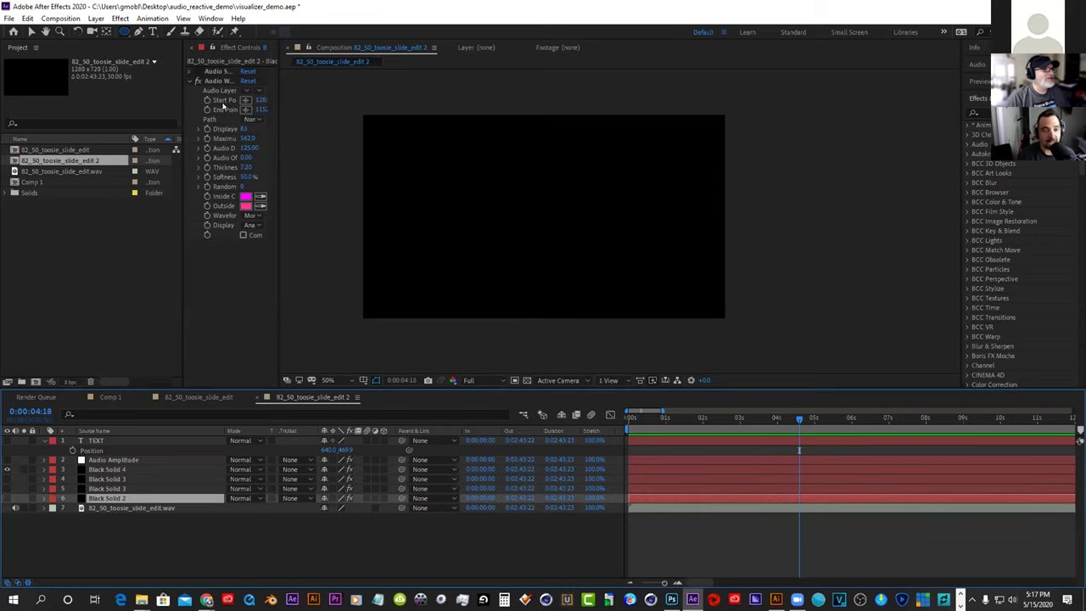
# Add a second Saber effect to Black Solid 4 using the FX Console search, and give it the Thin preset
pyautogui.click(108, 469)
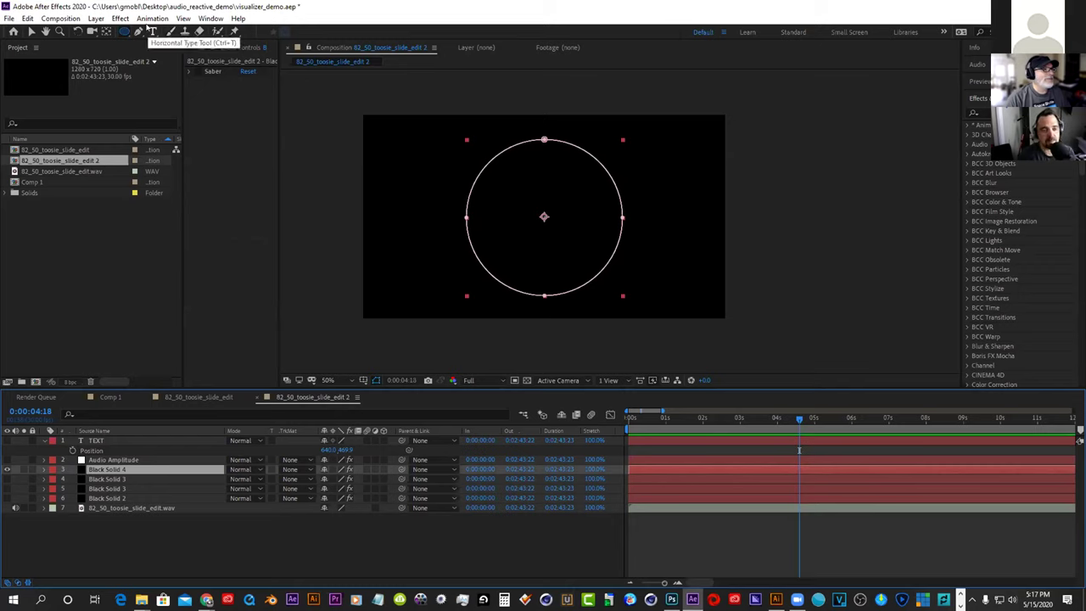
pyautogui.hotkey('ctrl', 'space')
pyautogui.write('sav')
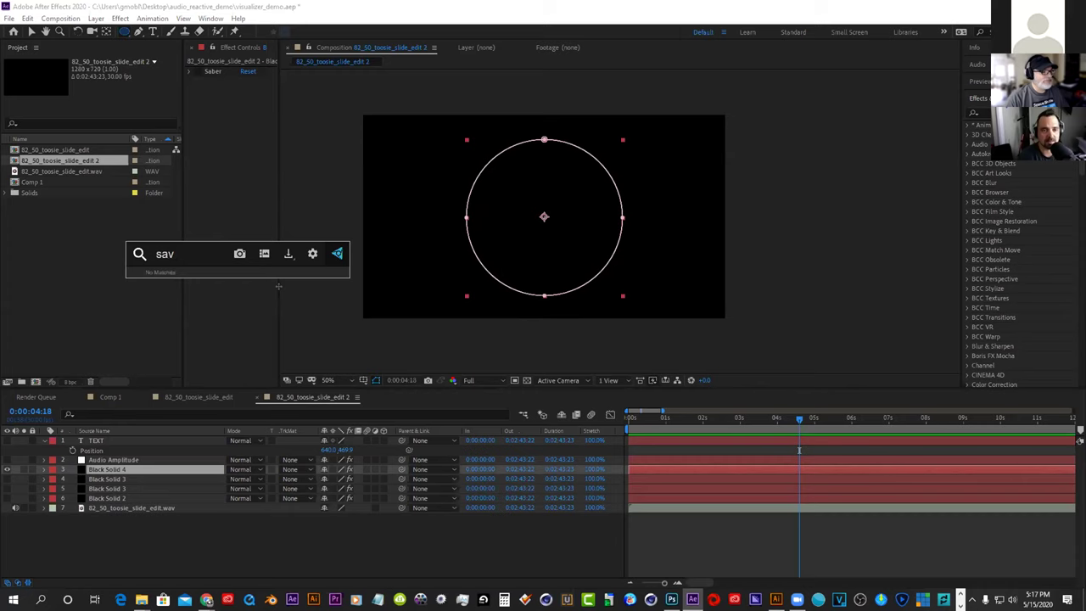
pyautogui.press('BackSpace')
pyautogui.write('b')
pyautogui.click(279, 290)
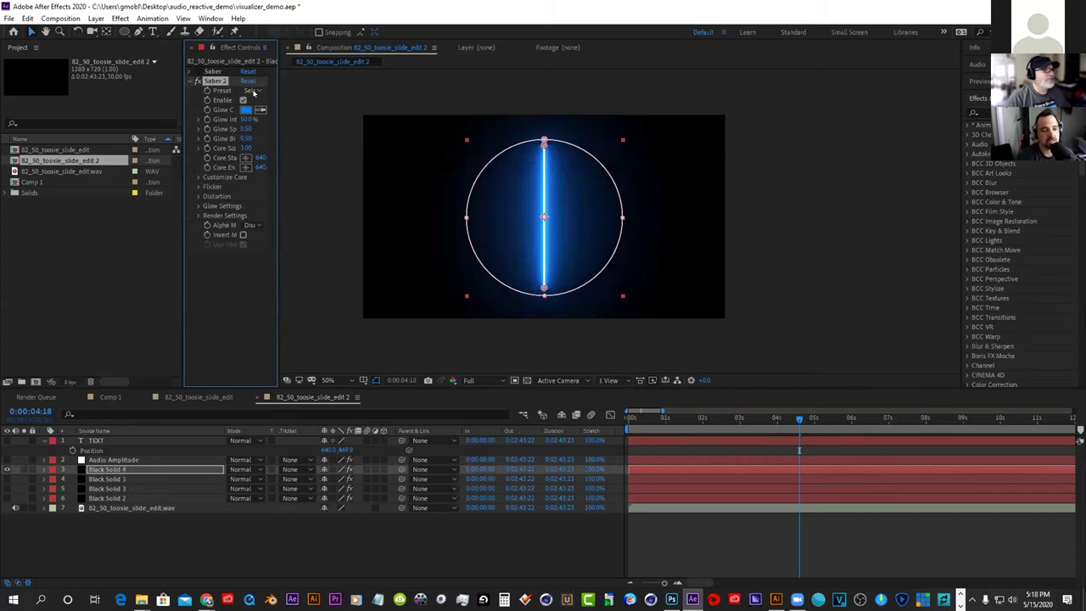
pyautogui.click(251, 91)
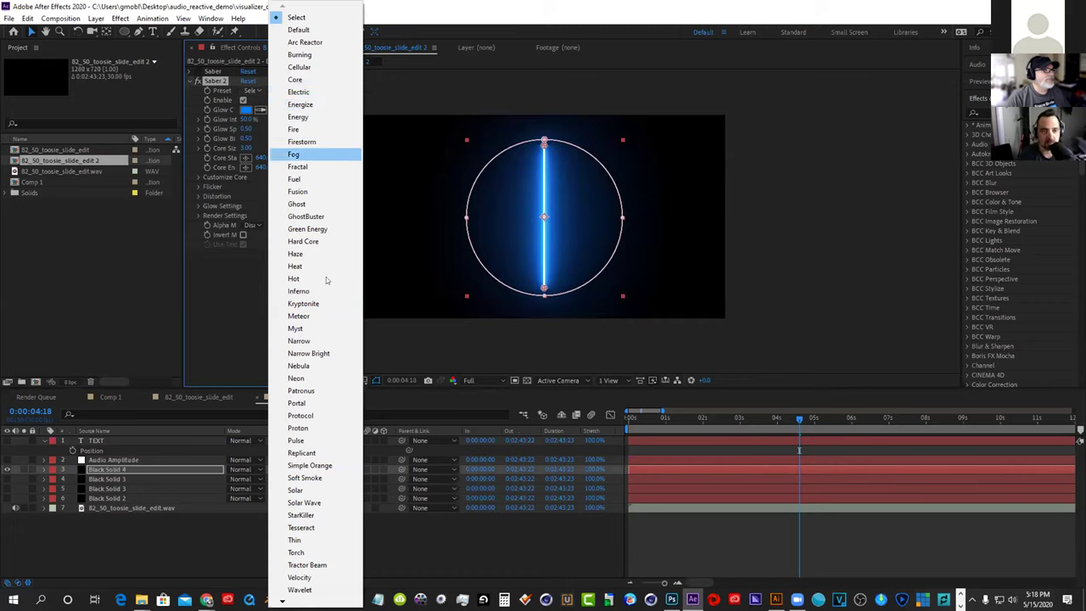
pyautogui.click(294, 540)
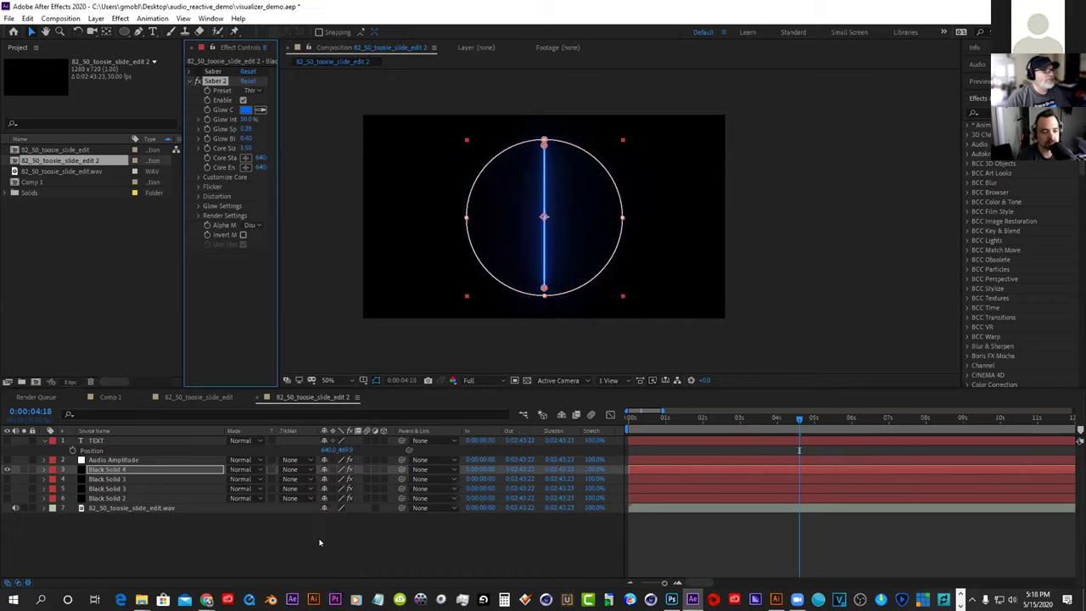
# Widen the Effect Controls panel, set the second Saber's Core Type to Layer Masks, and deselect the layer
pyautogui.moveTo(277, 201); pyautogui.dragTo(371, 177)
pyautogui.click(326, 89)
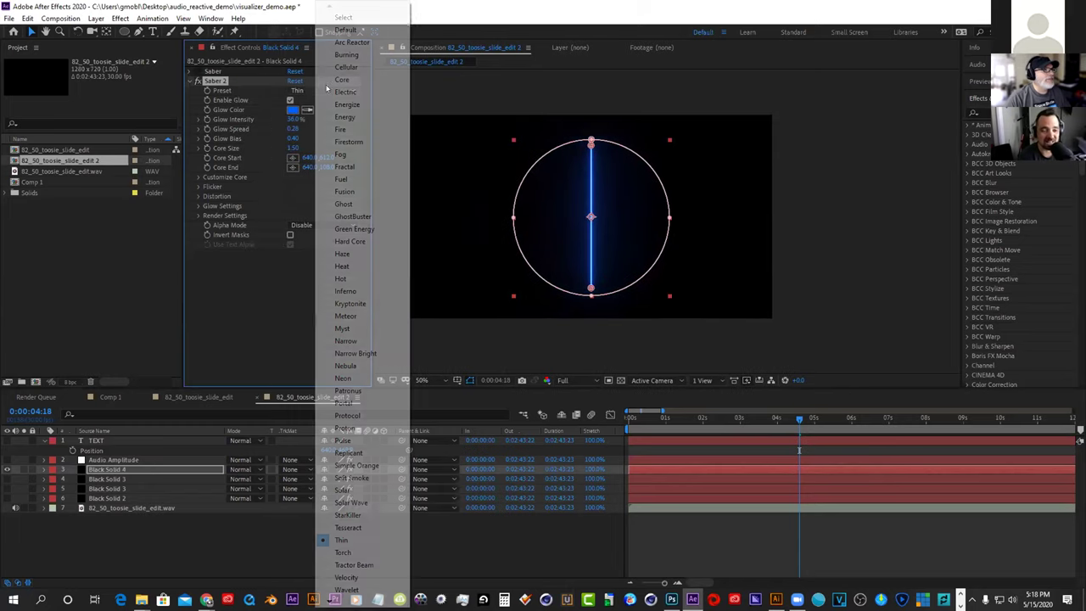
pyautogui.click(198, 177)
pyautogui.click(198, 176)
pyautogui.click(293, 187)
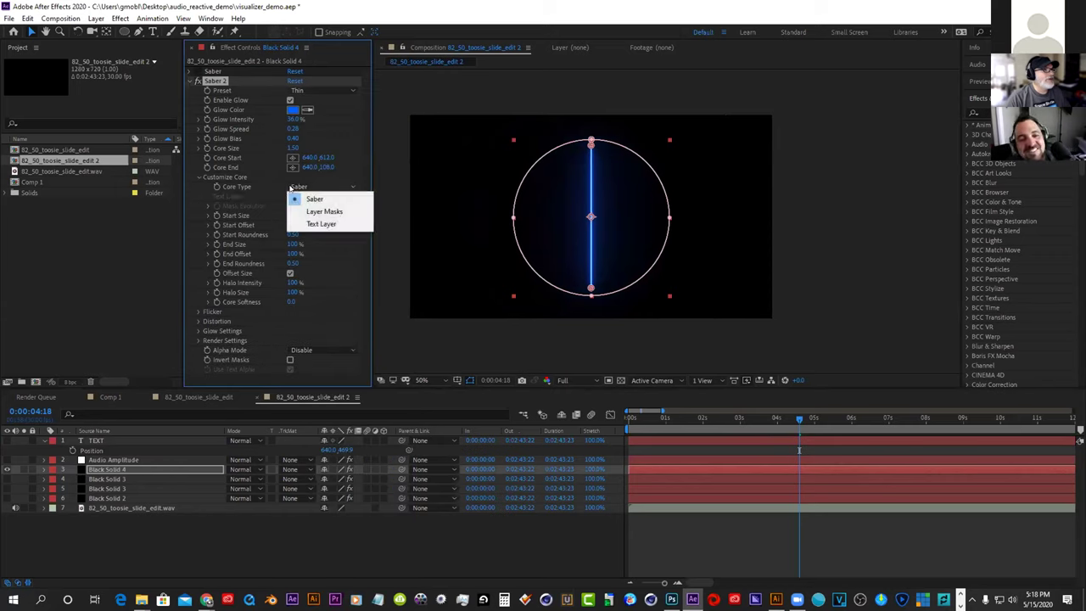
pyautogui.click(312, 224)
pyautogui.click(316, 187)
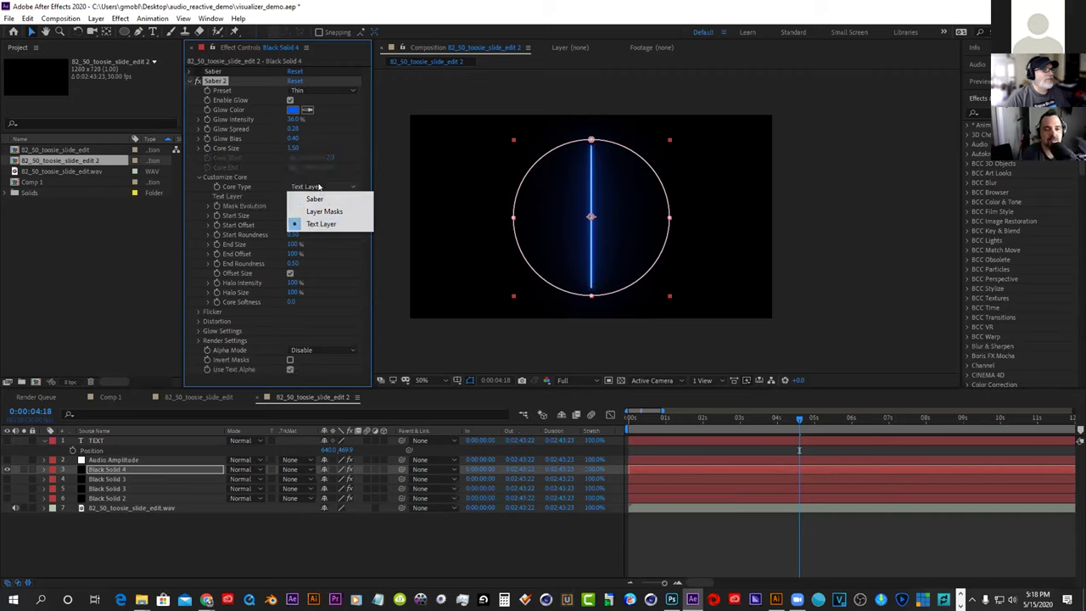
pyautogui.click(318, 206)
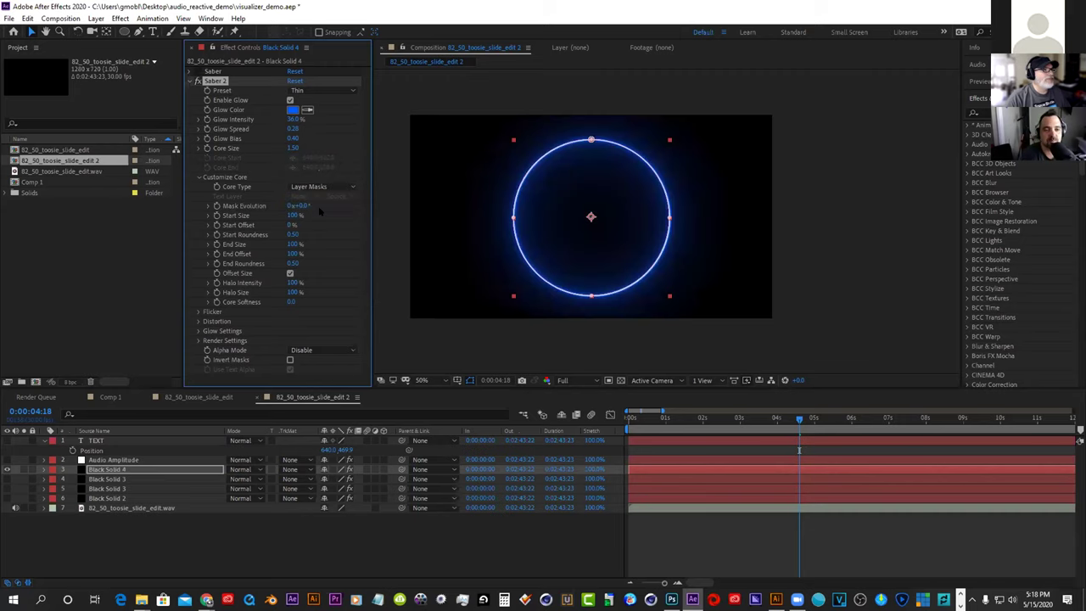
pyautogui.click(387, 560)
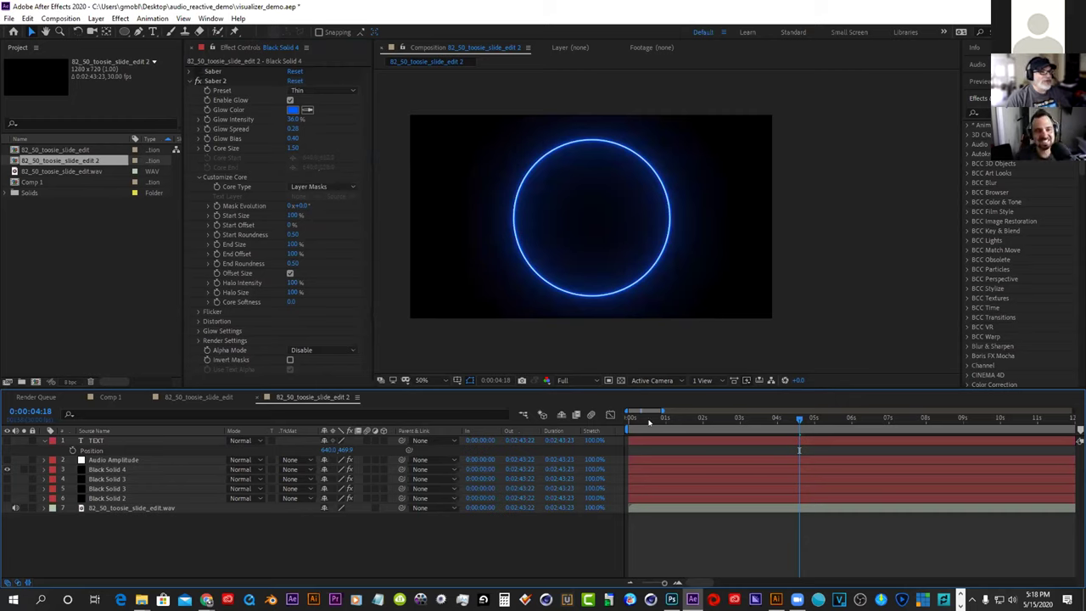
# Return the playhead to the start of the composition and open the BeatAssistant script panel
pyautogui.press('Home')
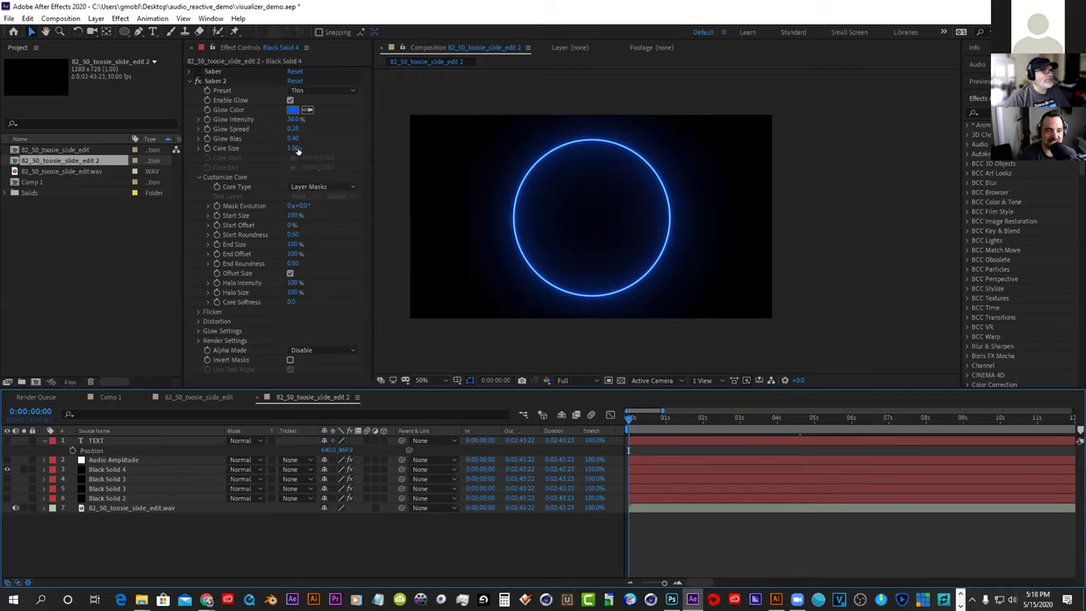
pyautogui.click(217, 17)
pyautogui.click(217, 17)
pyautogui.click(217, 16)
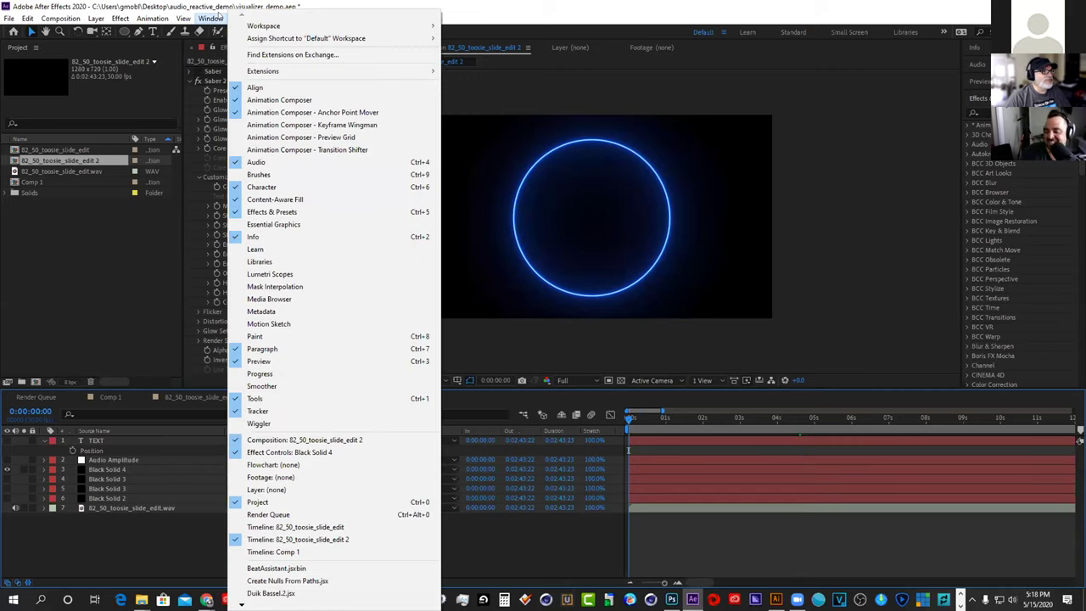
pyautogui.click(276, 568)
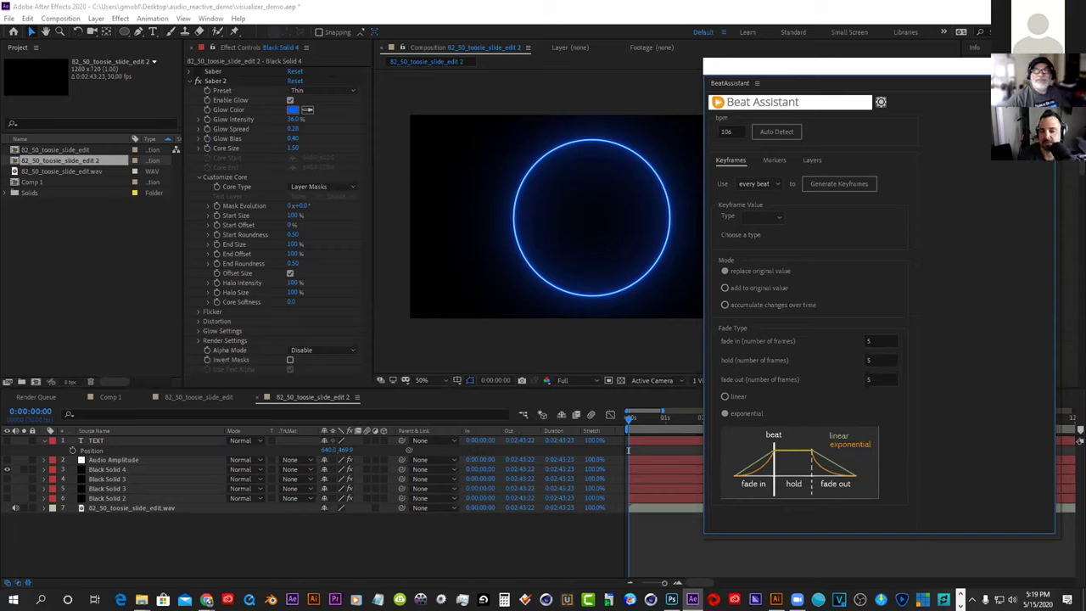
# Switch to Chrome, search aescripts.com for "bpm", and look through the plugin results
pyautogui.click(206, 600)
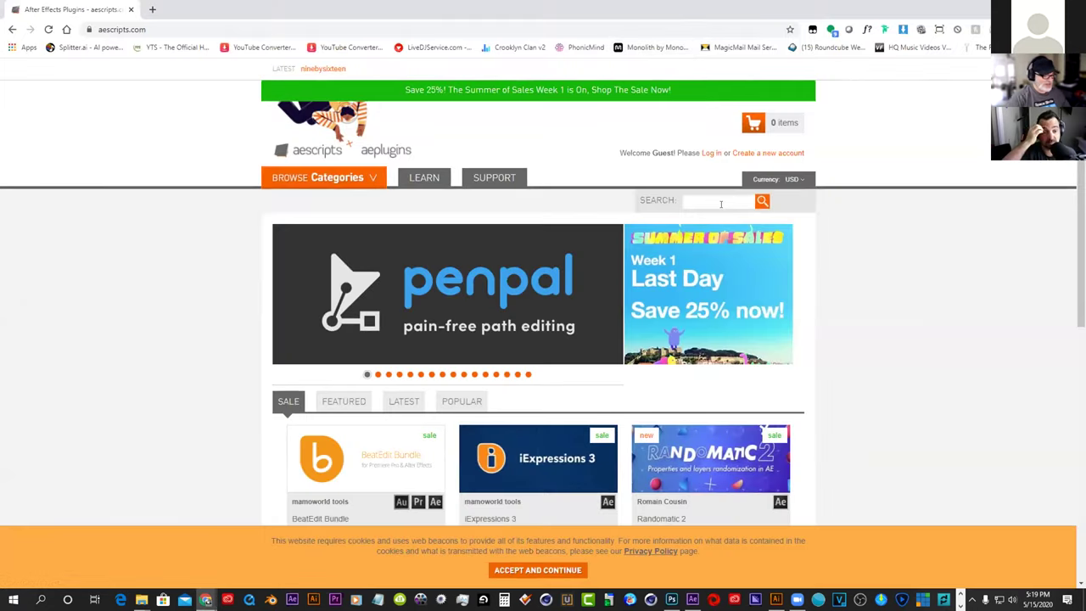
pyautogui.write('beat')
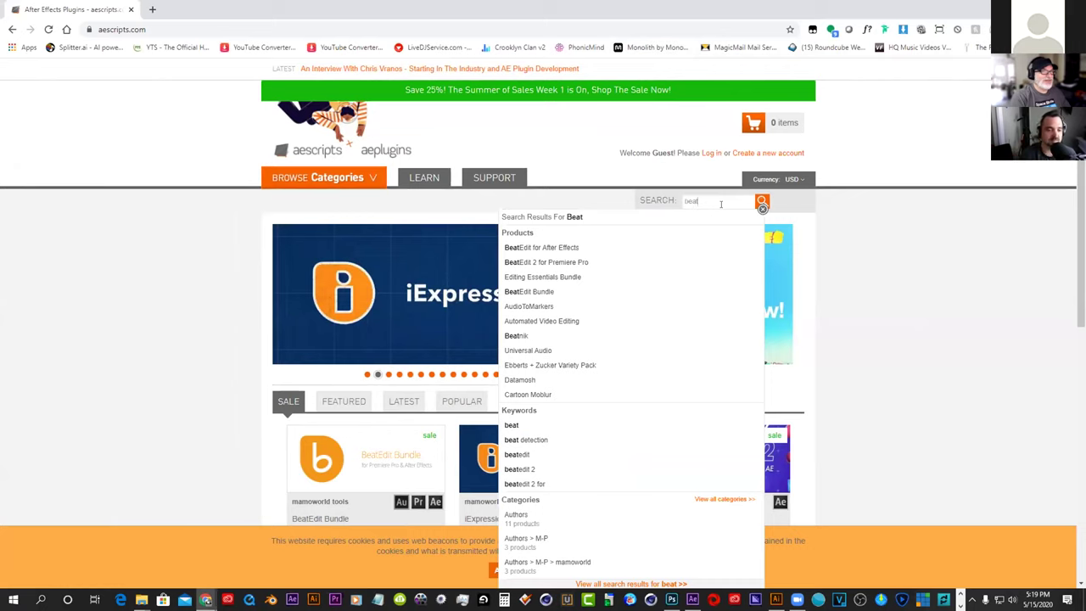
pyautogui.press('BackSpace')
pyautogui.press('BackSpace')
pyautogui.press('BackSpace')
pyautogui.press('BackSpace')
pyautogui.write('bo')
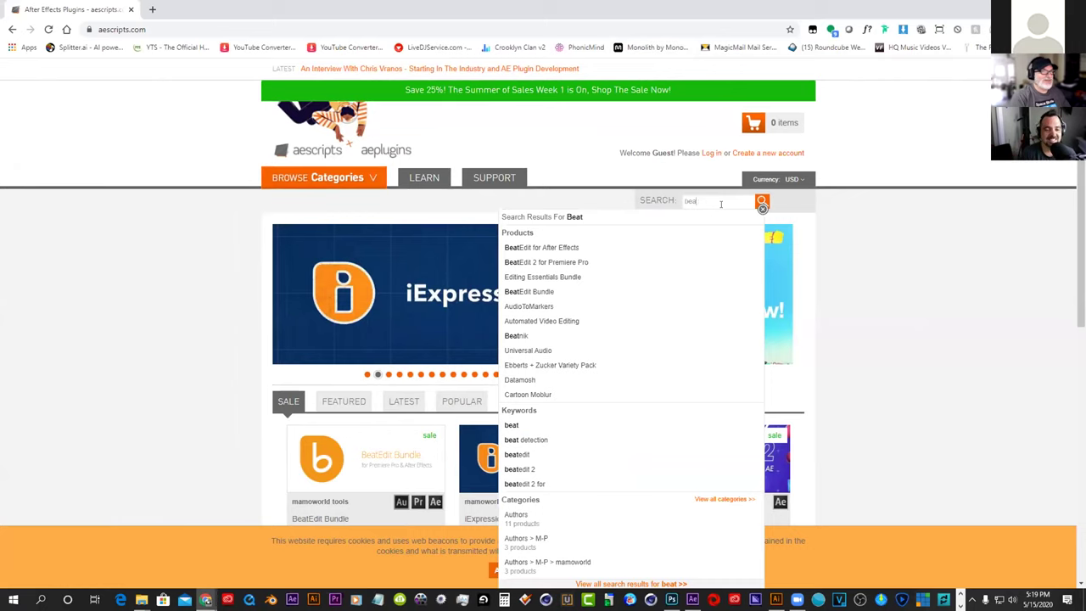
pyautogui.press('BackSpace')
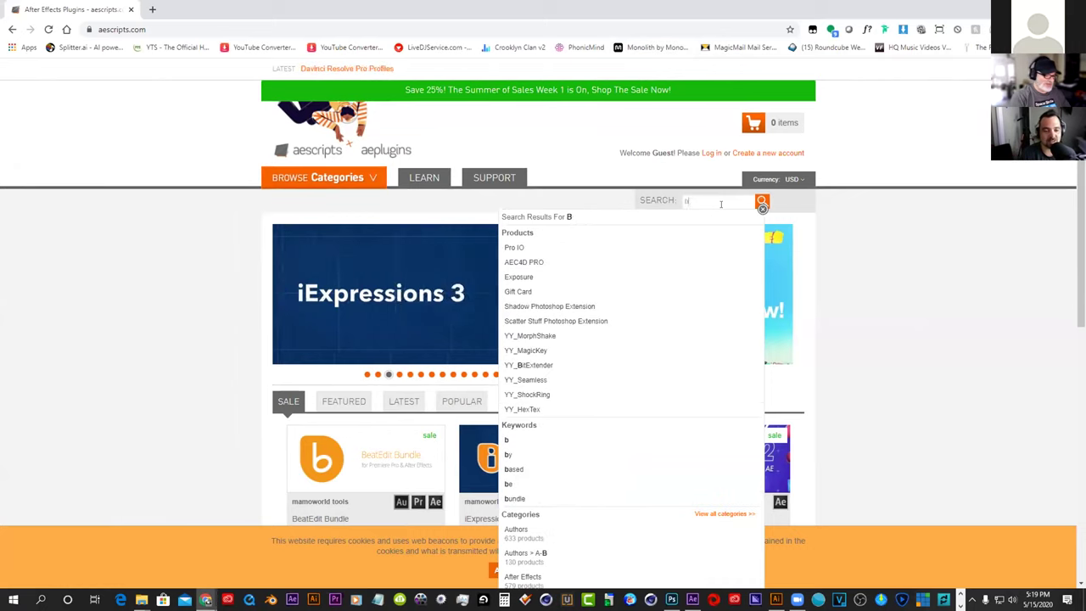
pyautogui.write('pm')
pyautogui.press('Return')
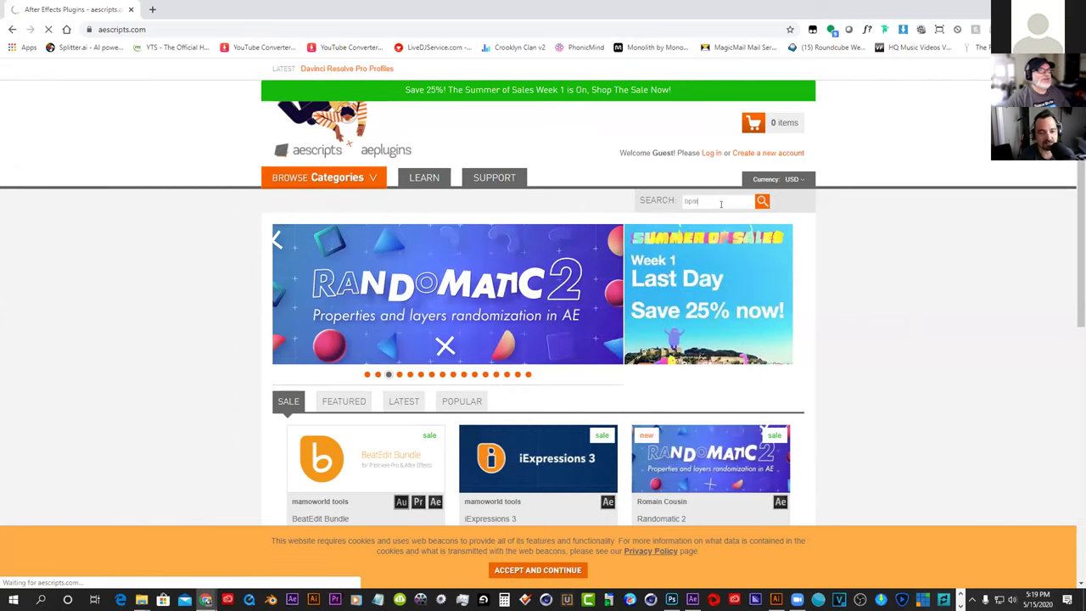
pyautogui.scroll(-2, 664, 258)
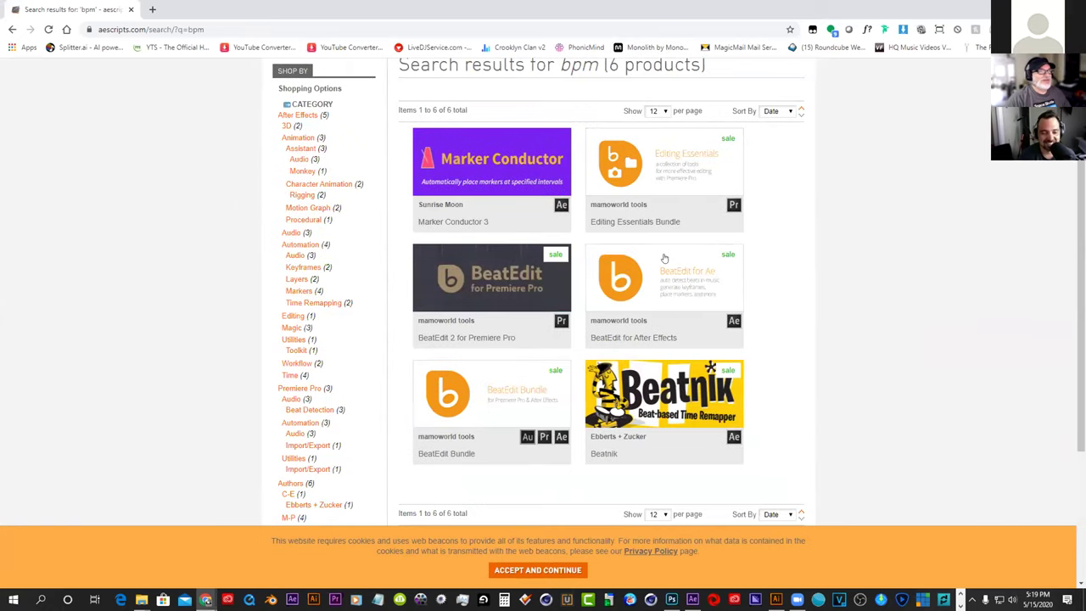
pyautogui.moveTo(664, 258)
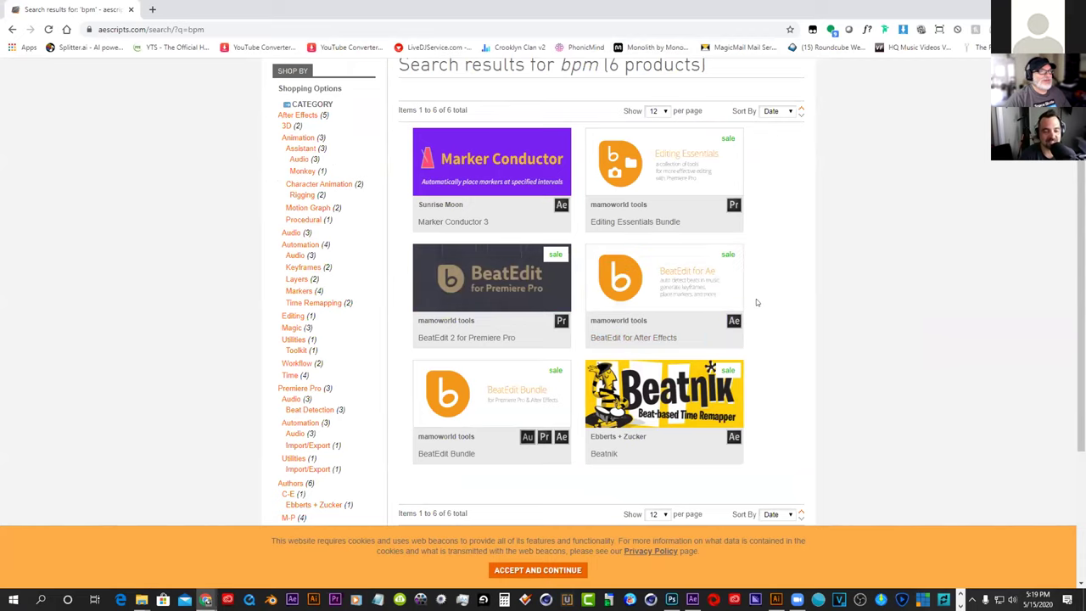
pyautogui.scroll(-2, 757, 302)
pyautogui.scroll(4, 756, 299)
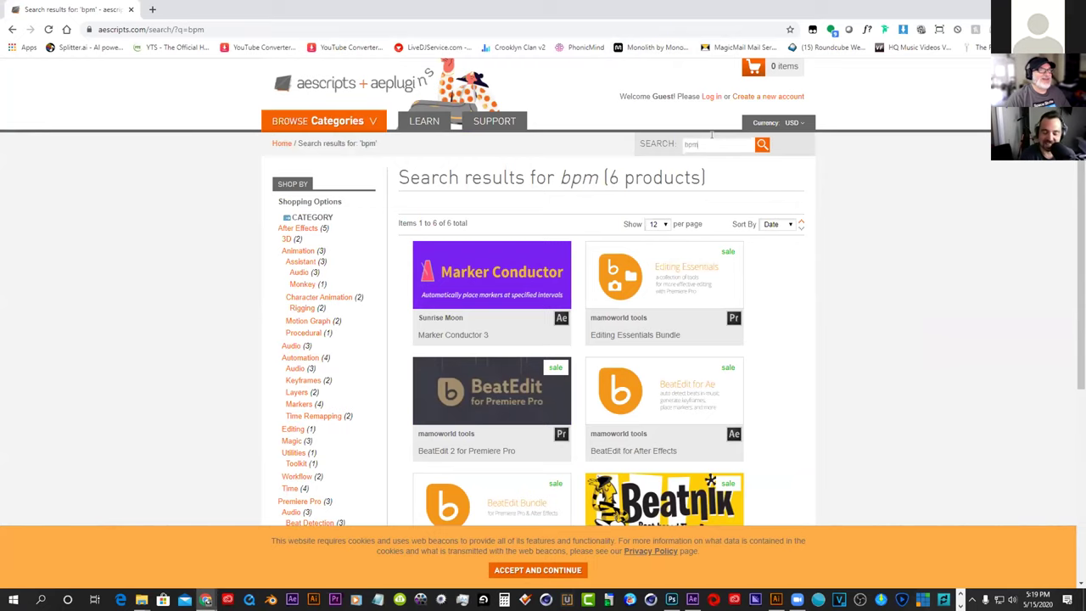
# Search aescripts.com for "beat" and look through the listed products
pyautogui.click(710, 140)
pyautogui.doubleClick(718, 140)
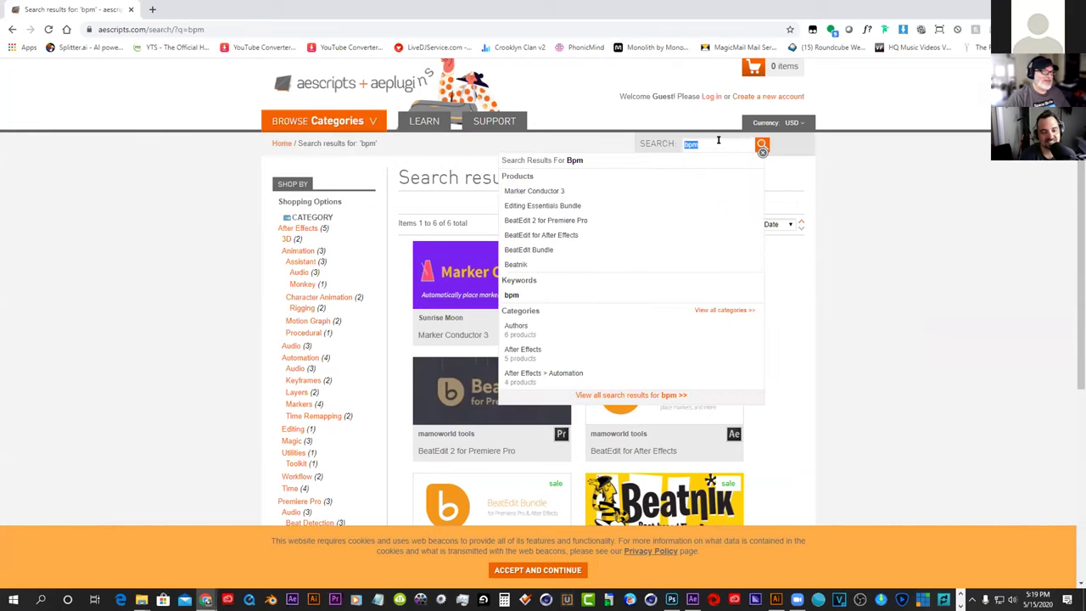
pyautogui.write('beat')
pyautogui.press('Return')
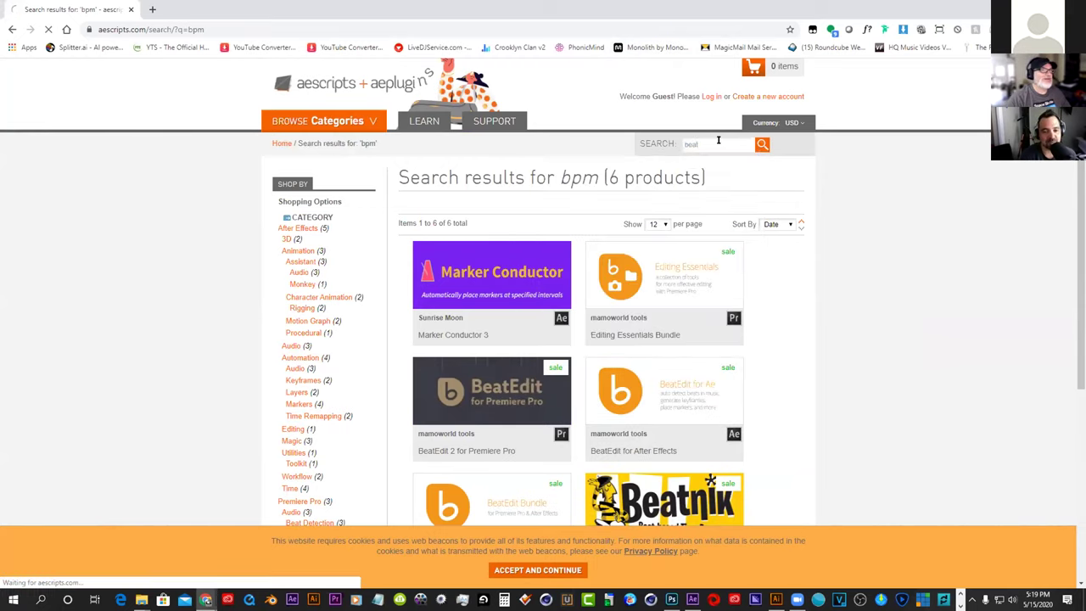
pyautogui.scroll(-1, 636, 212)
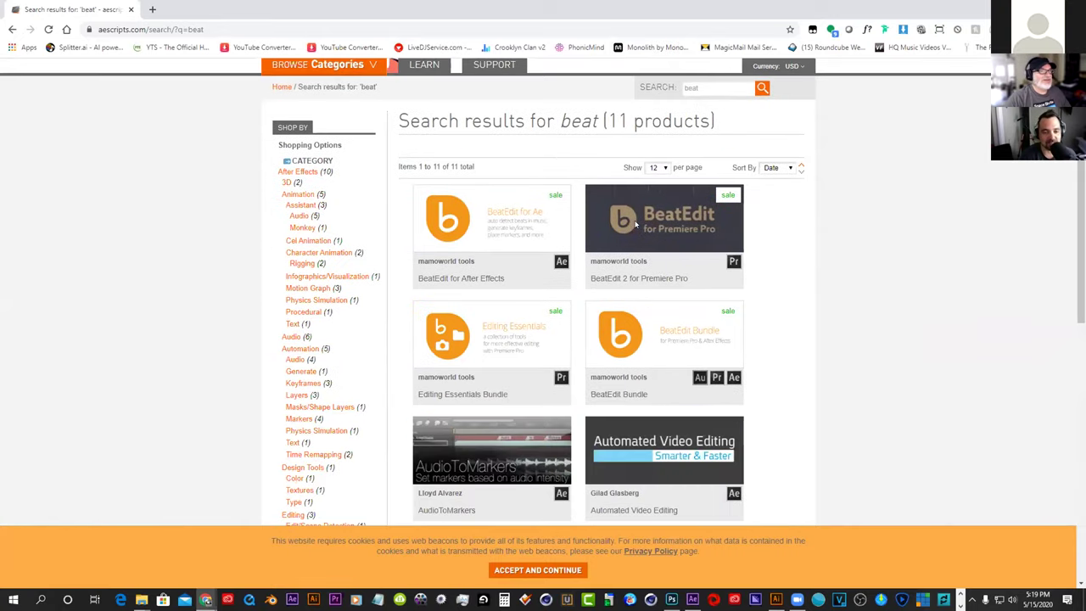
pyautogui.scroll(-3, 634, 223)
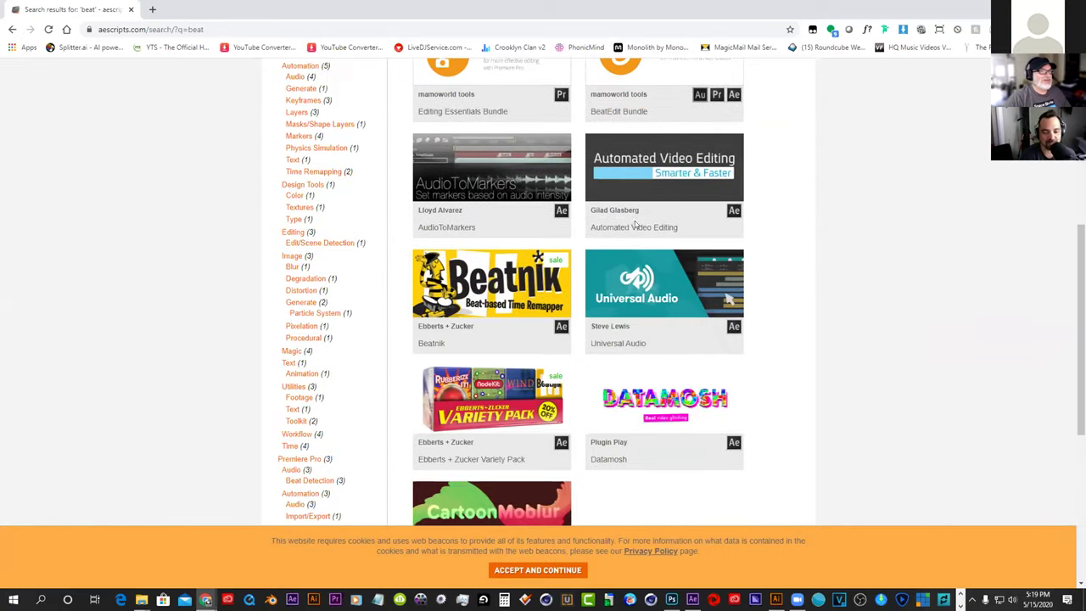
pyautogui.scroll(-2, 634, 223)
pyautogui.scroll(1, 634, 223)
pyautogui.scroll(5, 632, 223)
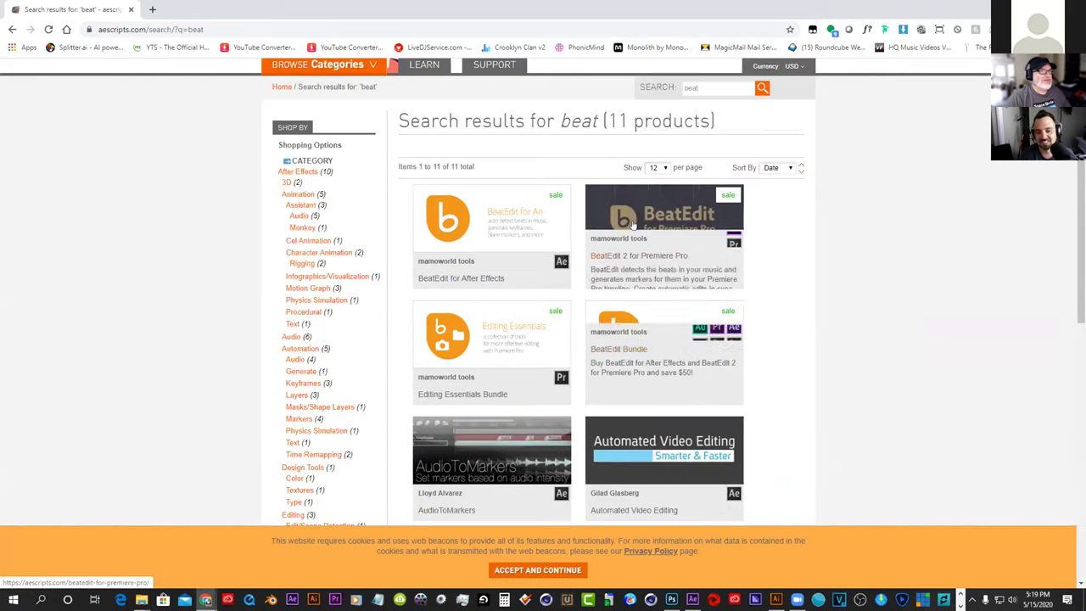
# Open the BeatEdit for After Effects product page and skim its description
pyautogui.click(475, 217)
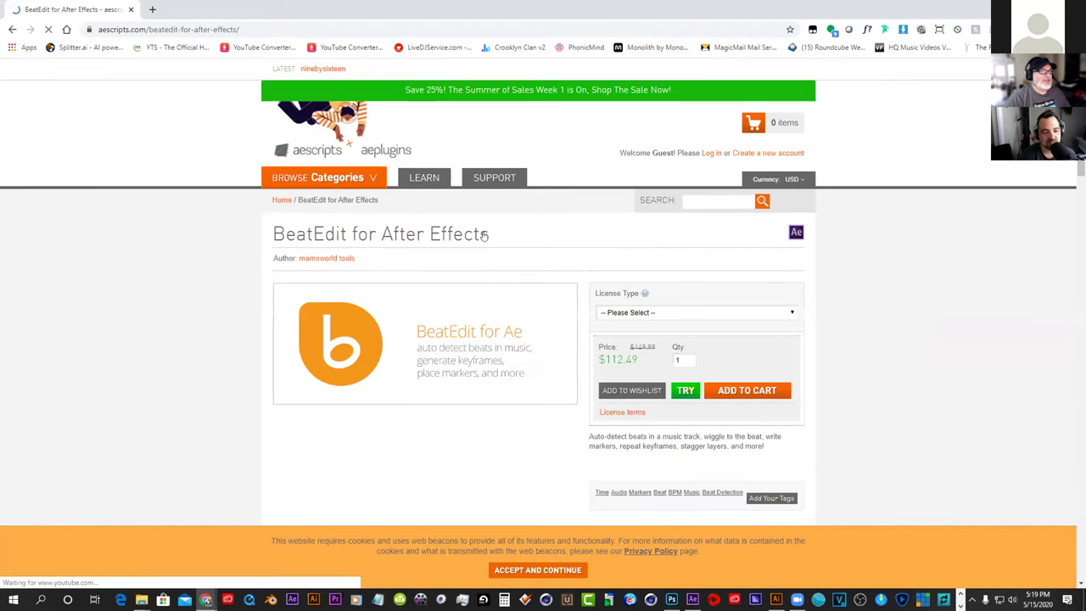
pyautogui.scroll(-5, 484, 236)
pyautogui.scroll(5, 483, 235)
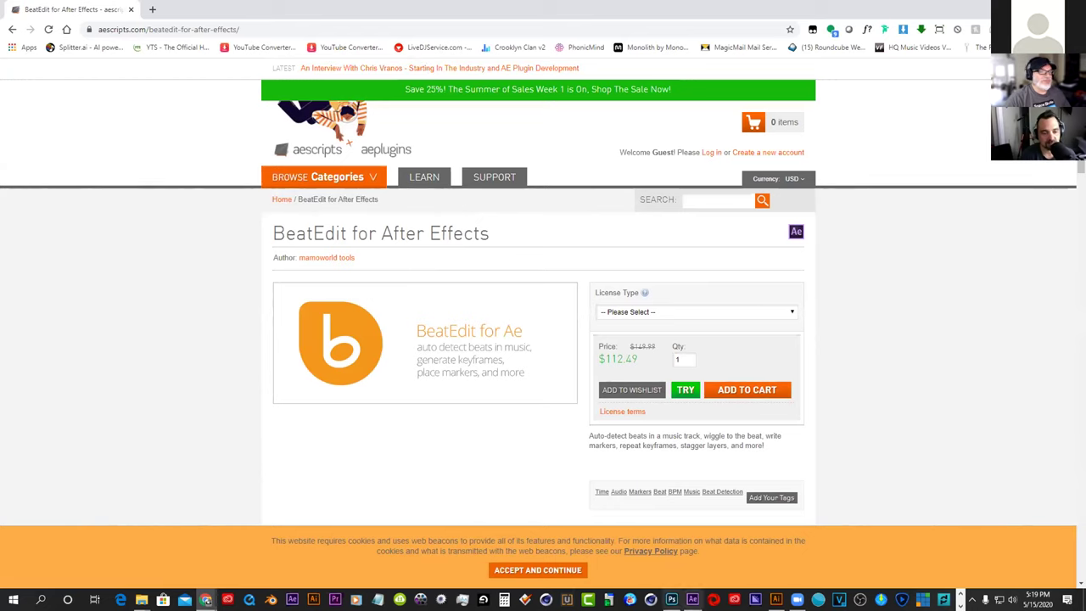
# Switch back to After Effects and set BeatAssistant's tempo to 100 bpm
pyautogui.click(693, 599)
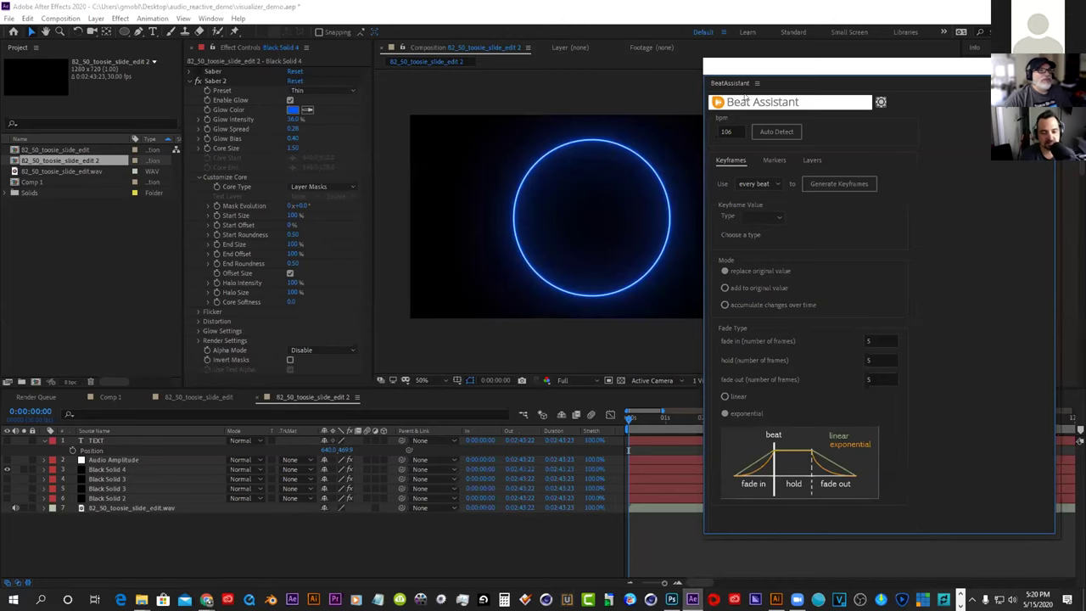
pyautogui.moveTo(767, 68); pyautogui.dragTo(85, 85)
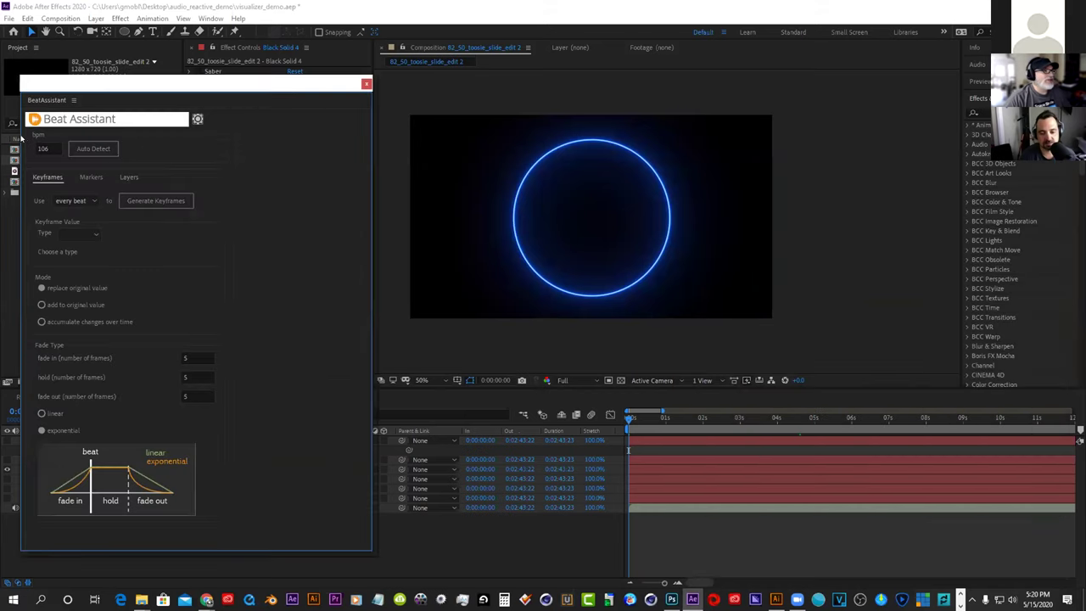
pyautogui.click(40, 146)
pyautogui.write('1')
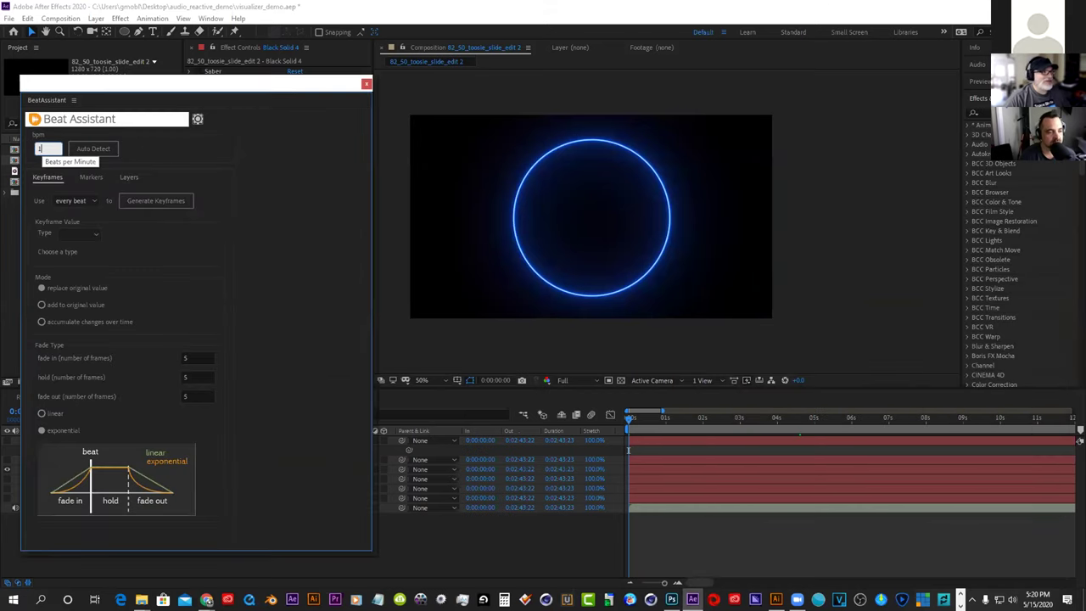
pyautogui.click(245, 150)
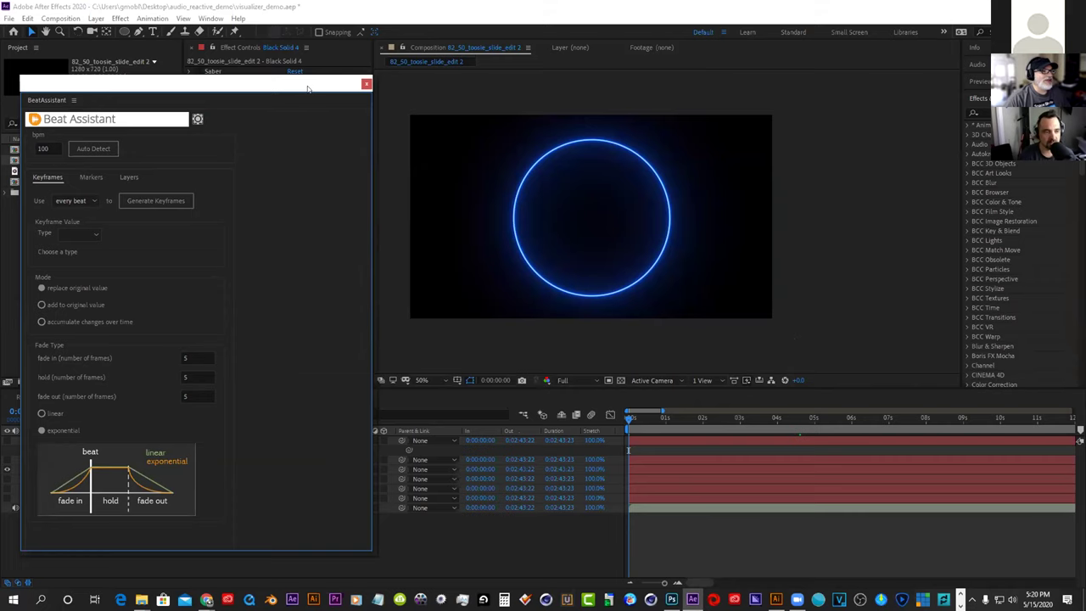
# Reveal the Scale property of the visible circle layer, Black Solid 4, and reduce it to 25%
pyautogui.moveTo(308, 88); pyautogui.dragTo(456, 110)
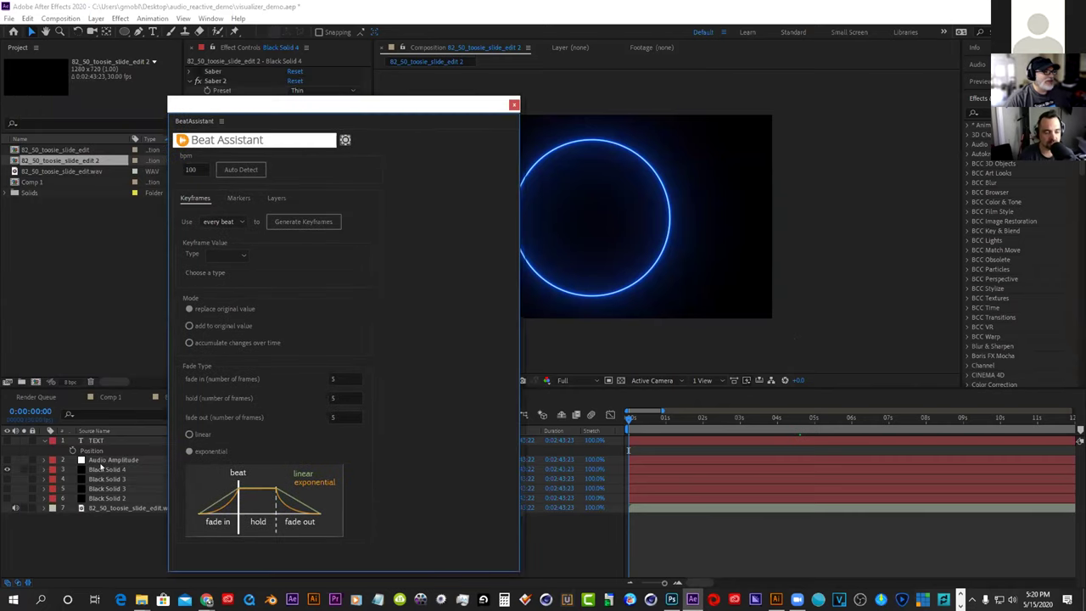
pyautogui.click(103, 468)
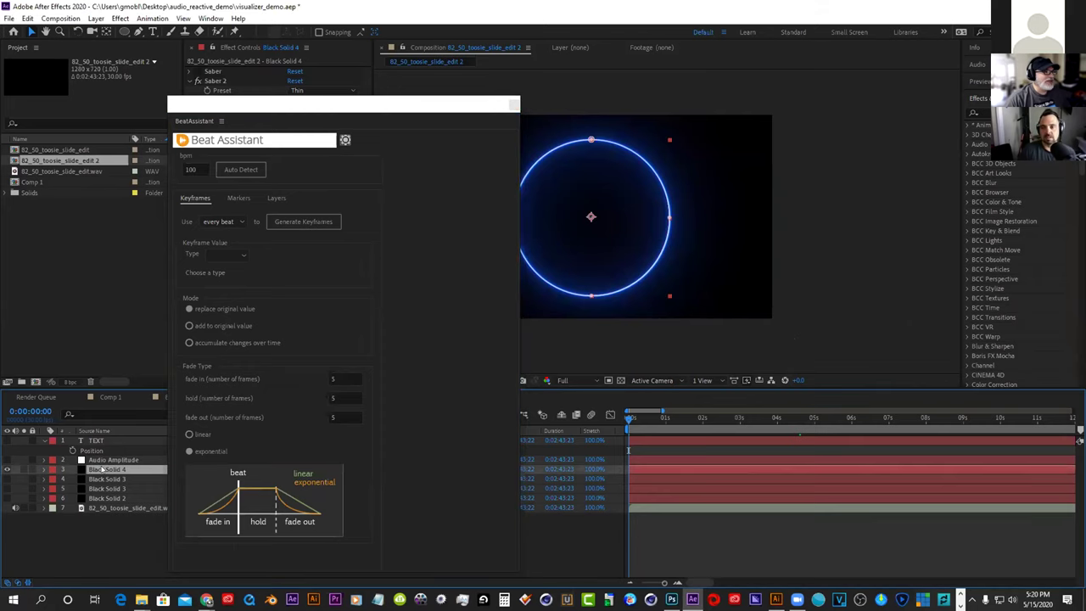
pyautogui.press('s')
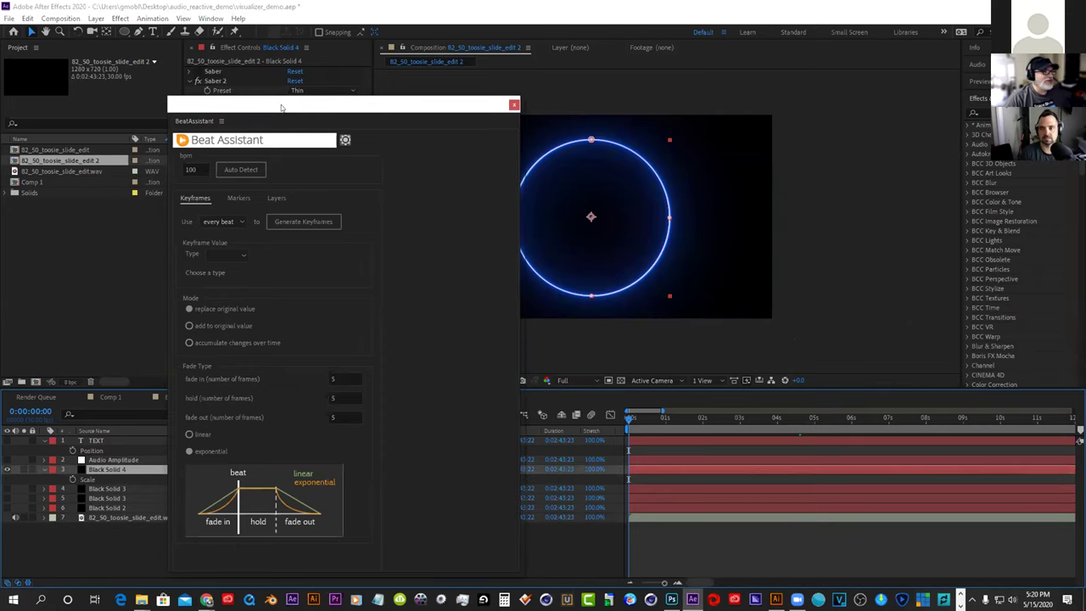
pyautogui.moveTo(281, 107); pyautogui.dragTo(767, 168)
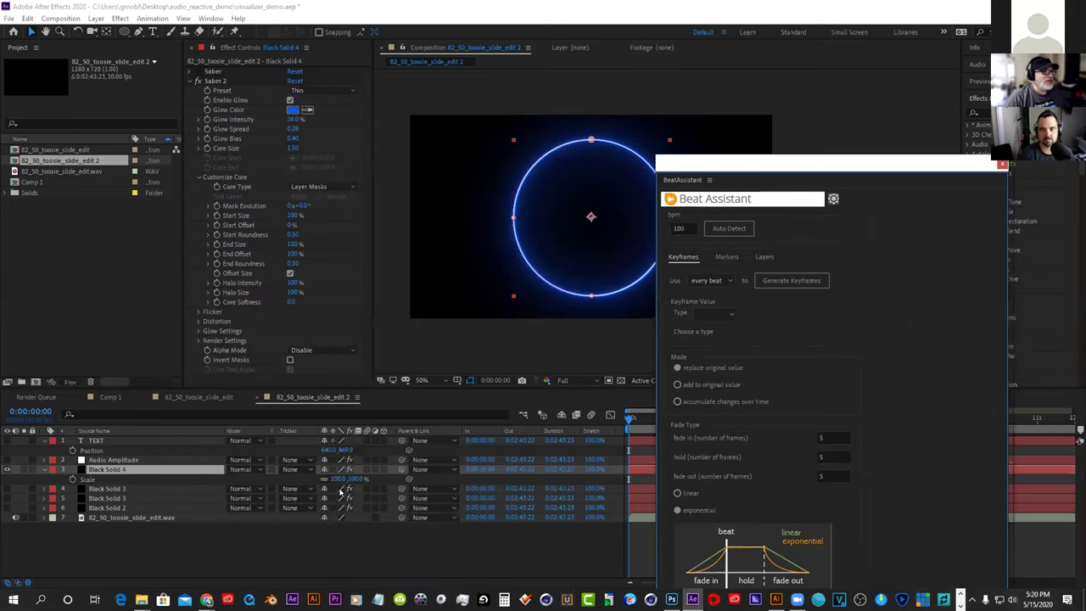
pyautogui.moveTo(339, 482); pyautogui.dragTo(292, 483)
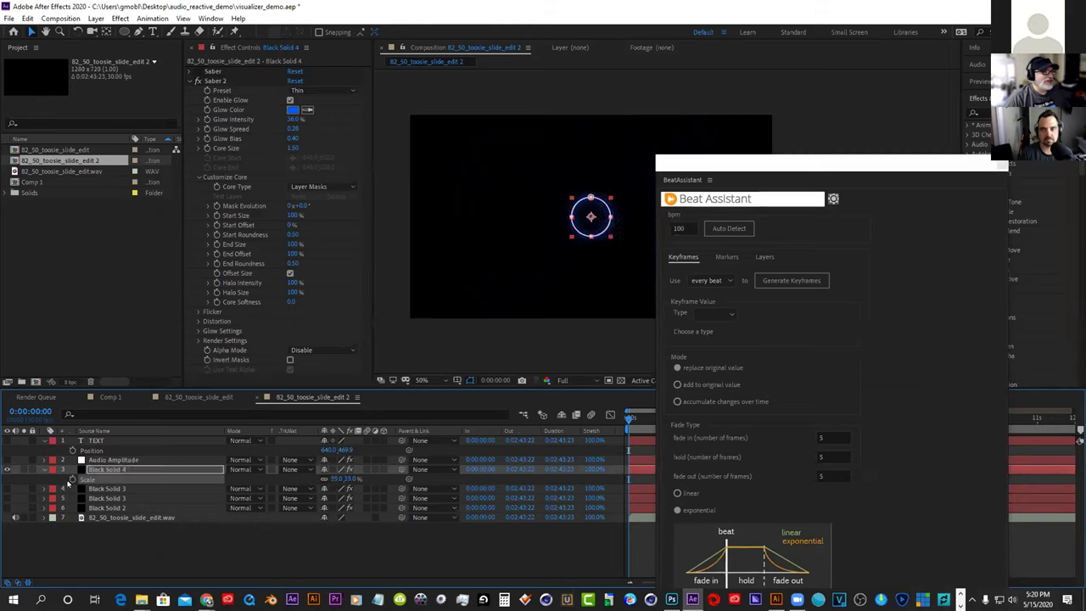
pyautogui.hotkey('ctrl', 's')
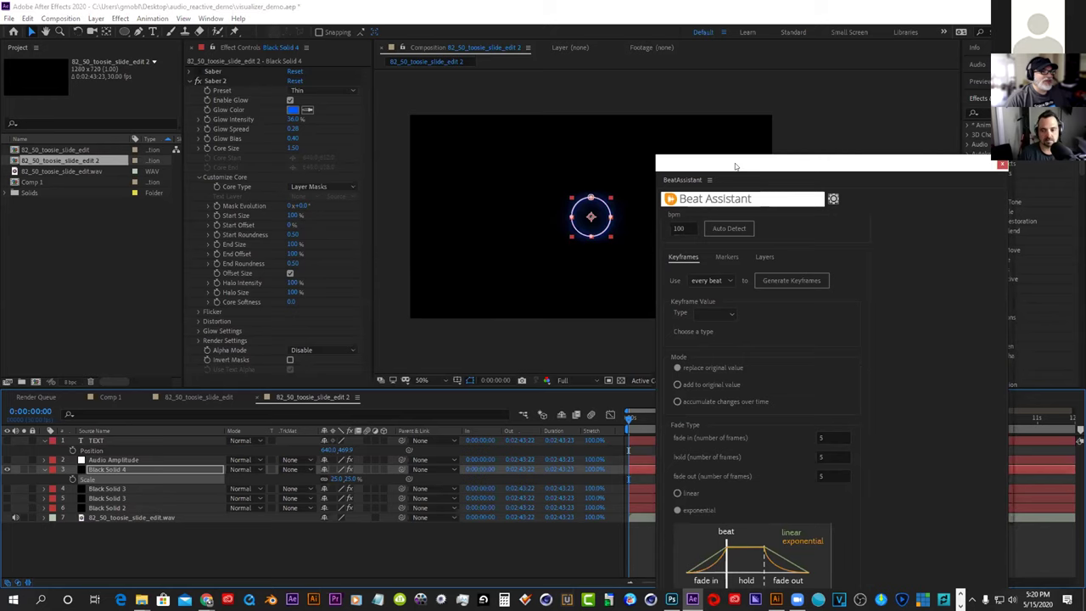
# Generate Scale keyframes on every beat with BeatAssistant, using a 2D value of 100, 100
pyautogui.moveTo(735, 166); pyautogui.dragTo(598, 141)
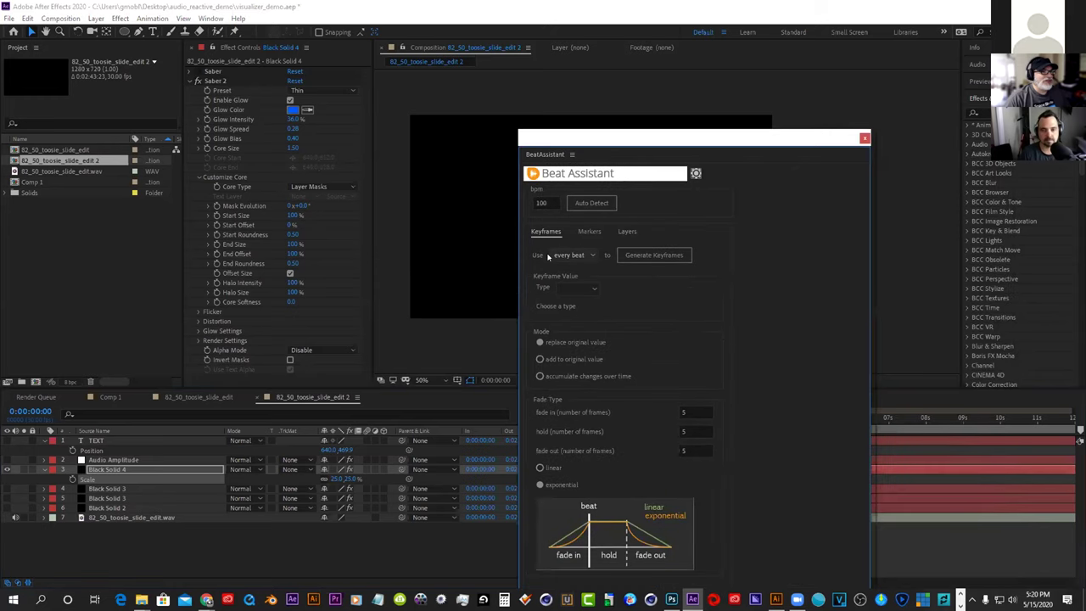
pyautogui.click(575, 291)
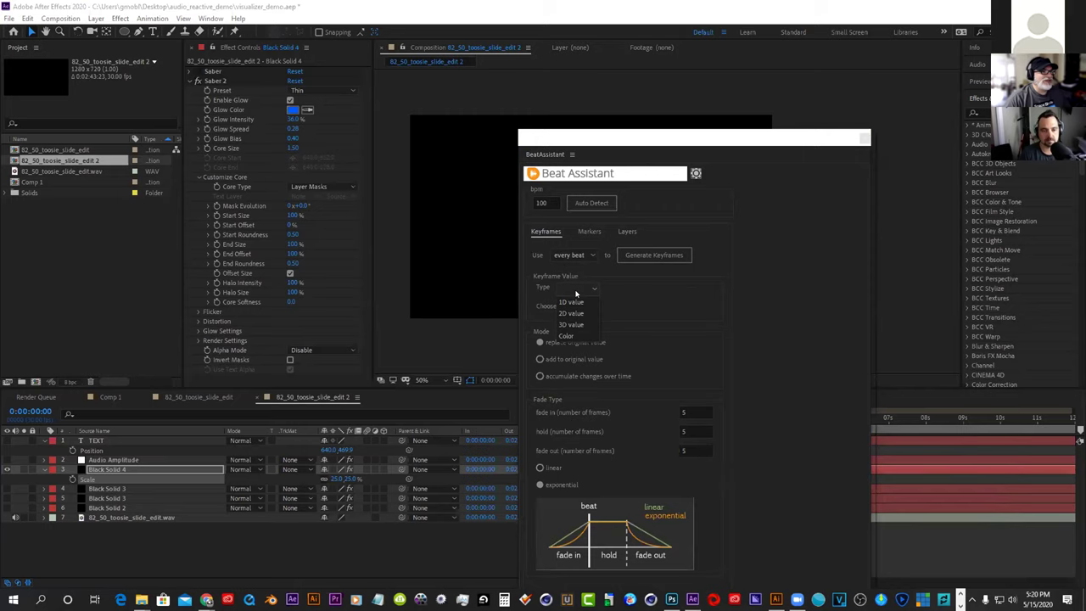
pyautogui.click(573, 313)
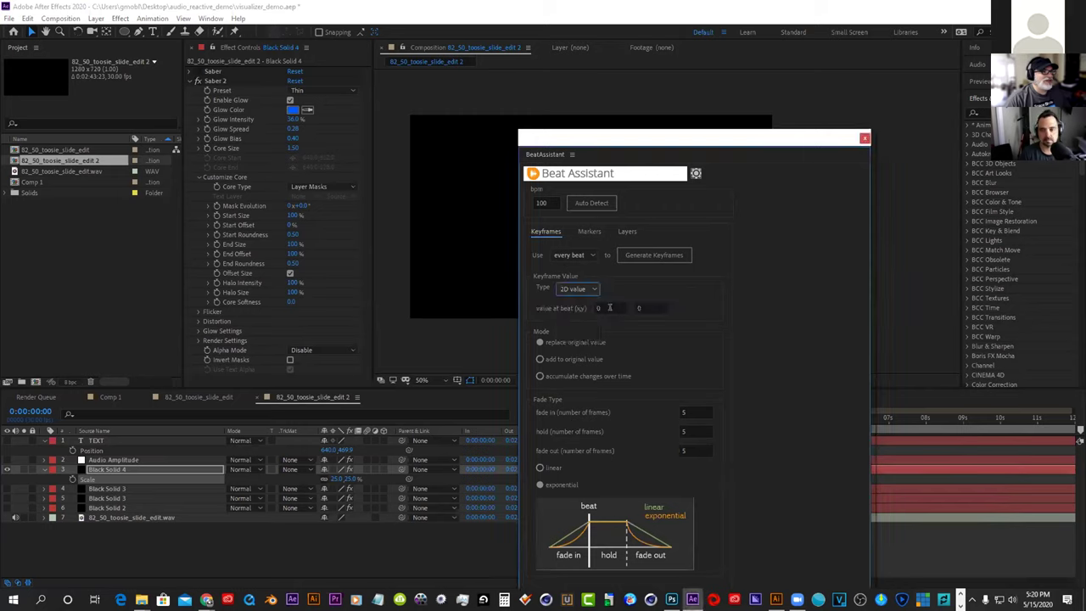
pyautogui.click(610, 306)
pyautogui.write('100')
pyautogui.press('Tab')
pyautogui.write('1')
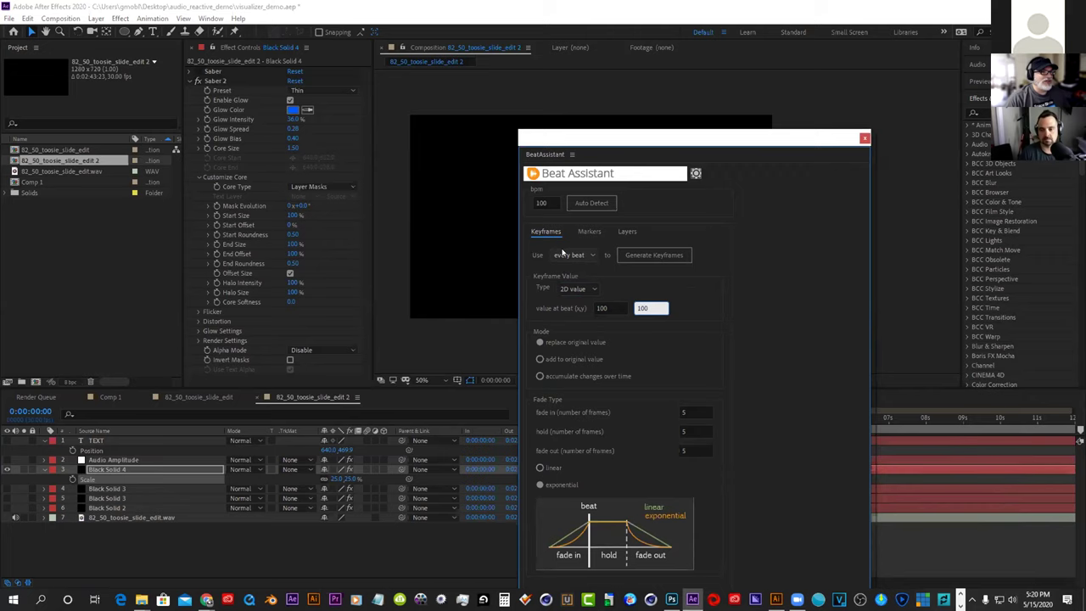
pyautogui.click(653, 256)
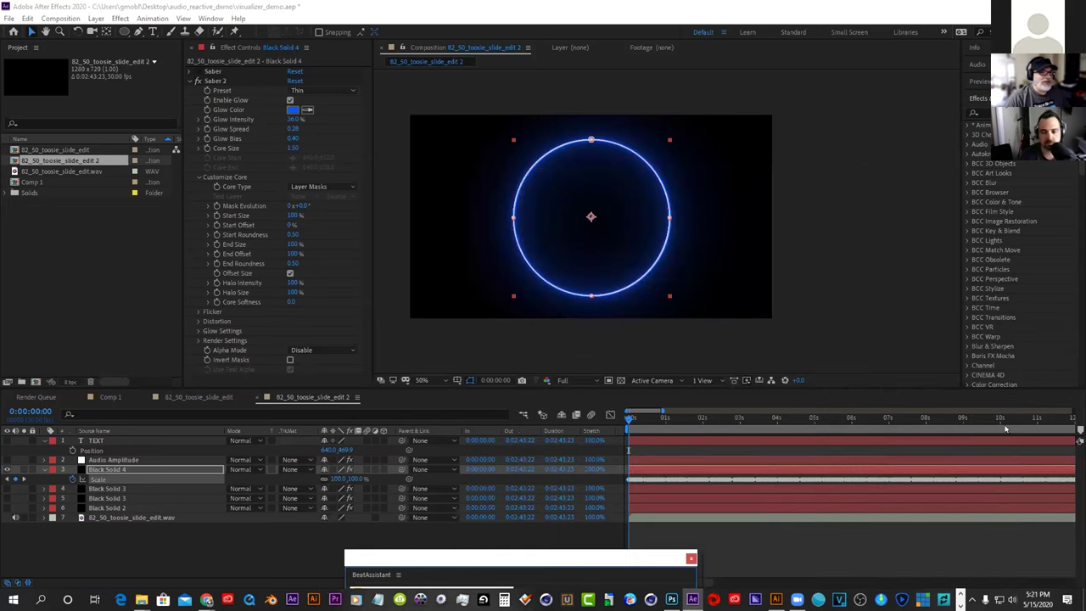
# Preview the circle's beat-synced scale animation from the start, and return the playhead to the beginning of the composition
pyautogui.click(628, 417)
pyautogui.press('space')
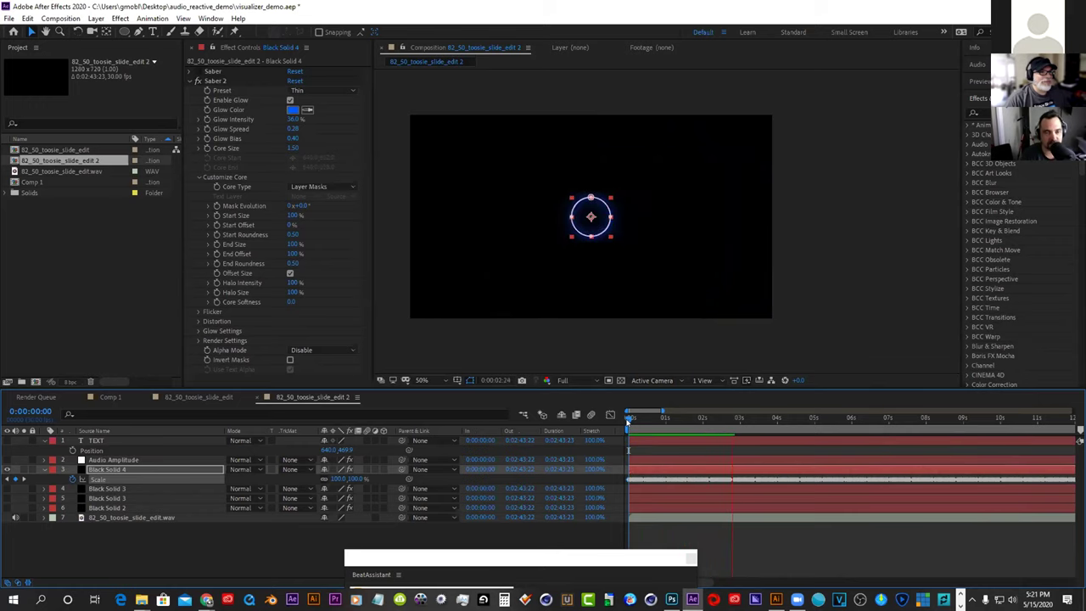
pyautogui.press('space')
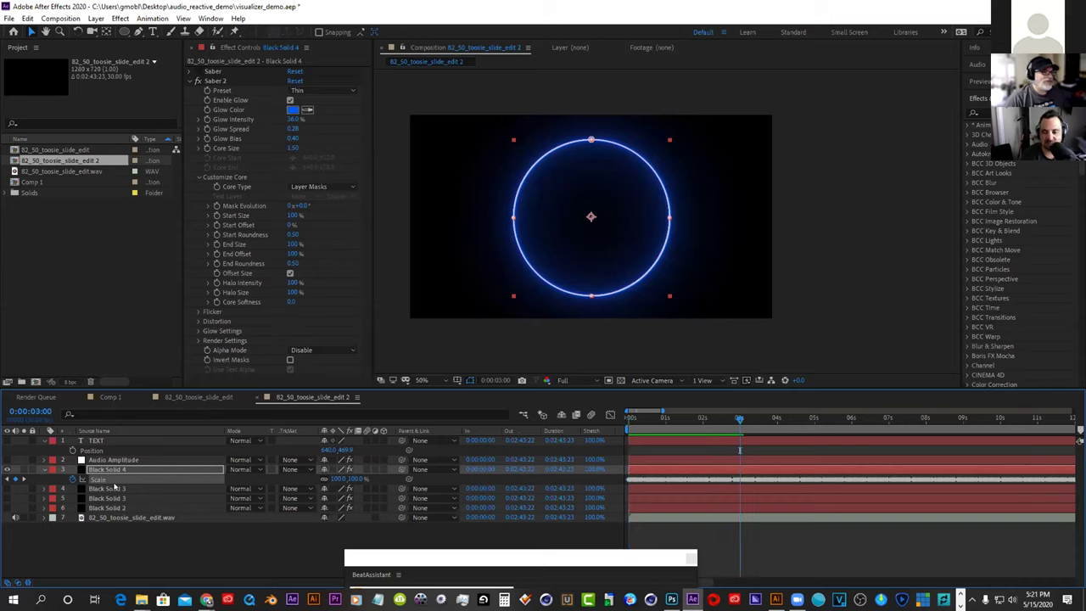
pyautogui.press('Return')
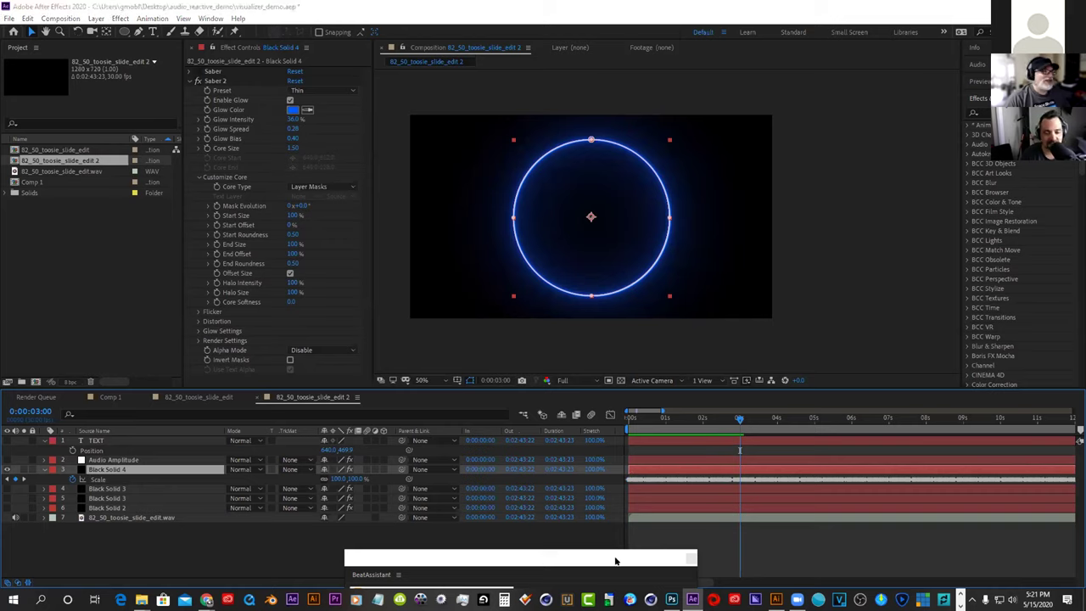
pyautogui.moveTo(665, 581); pyautogui.dragTo(629, 583)
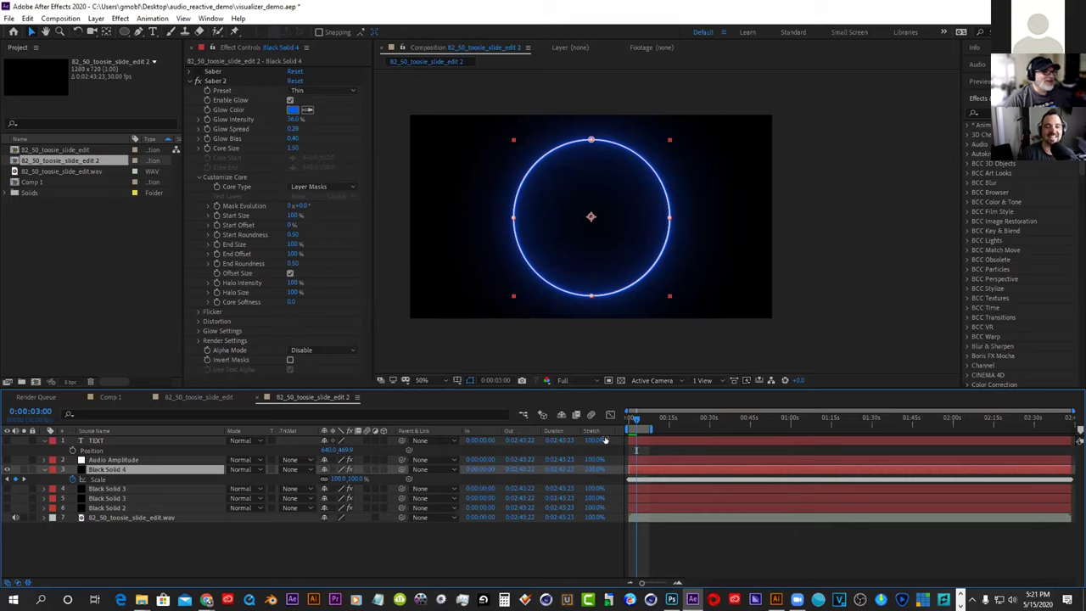
pyautogui.moveTo(634, 422); pyautogui.dragTo(629, 420)
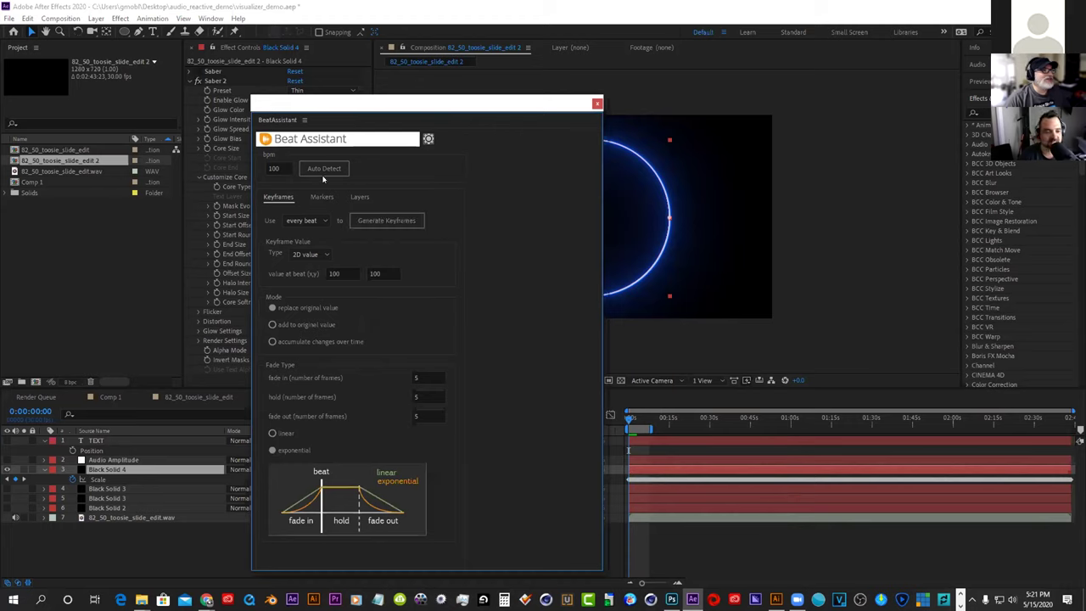
# Try to generate every-beat keyframes again with only the Black Solid 4 layer selected
pyautogui.click(312, 220)
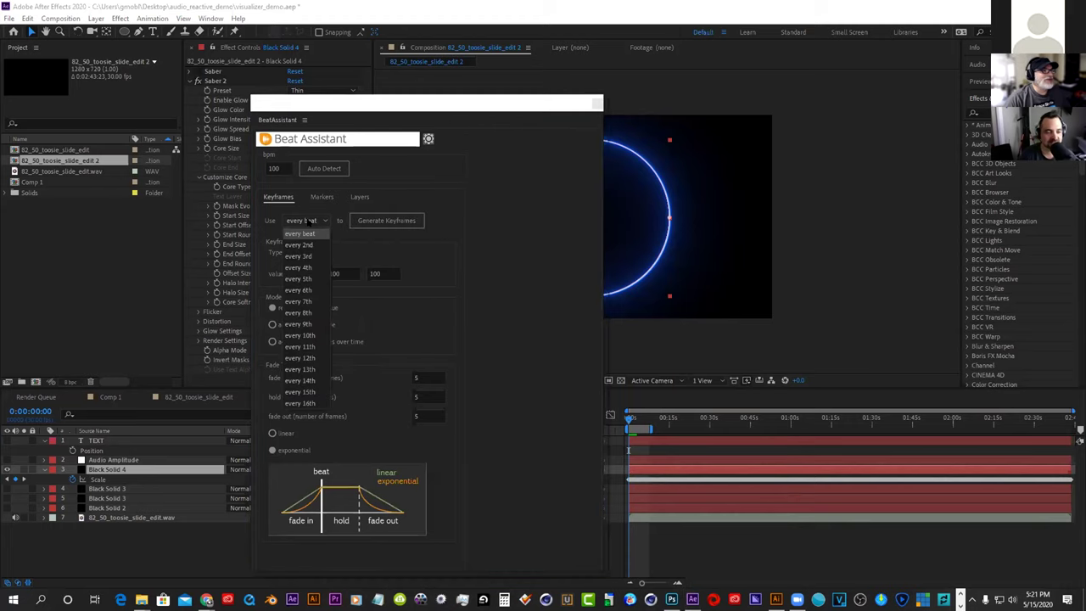
pyautogui.click(339, 235)
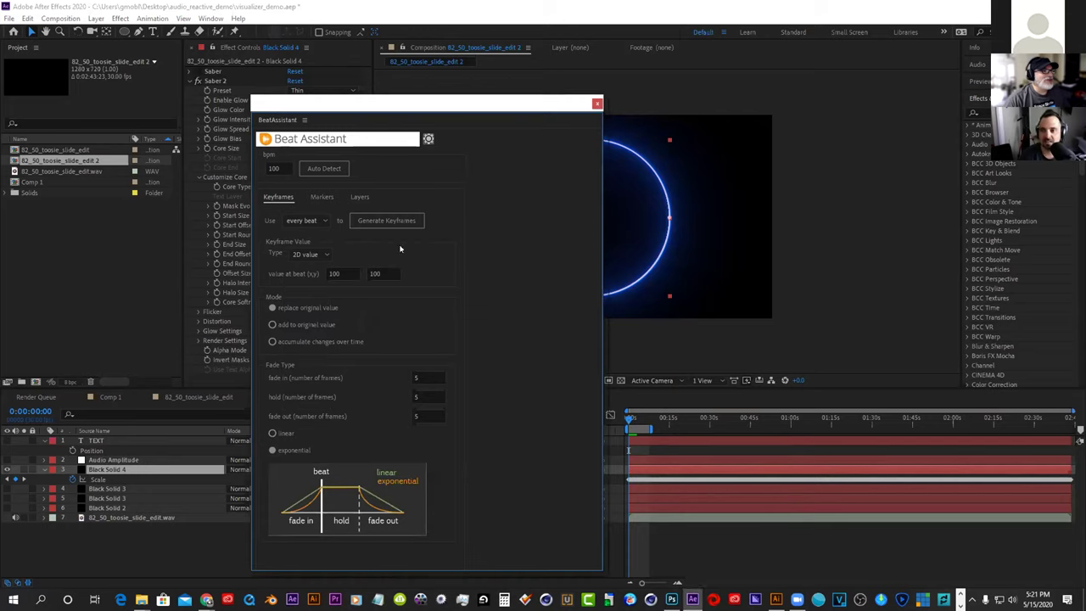
pyautogui.click(356, 220)
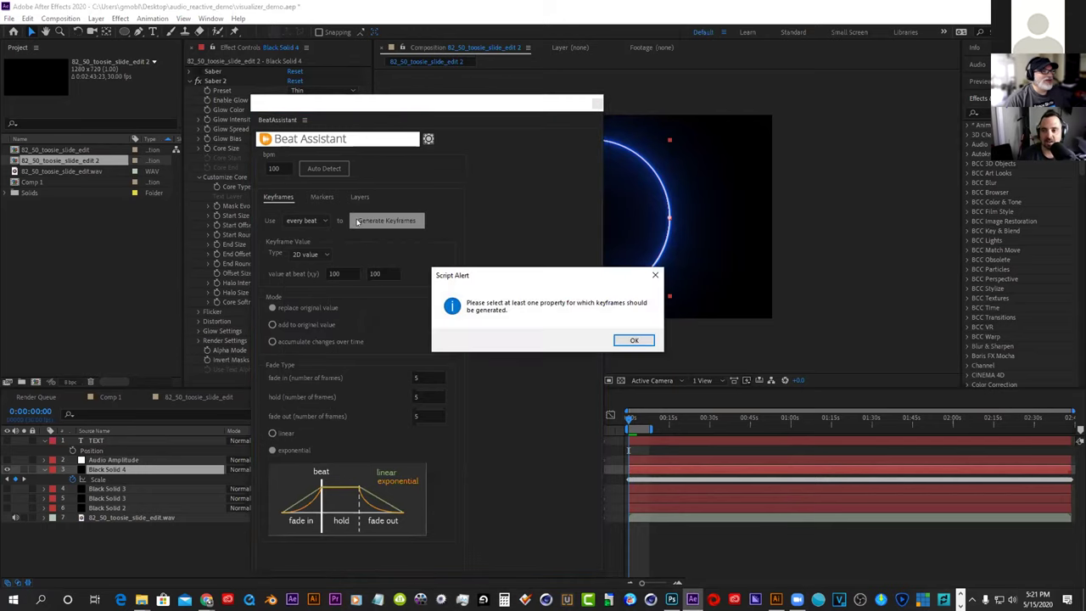
pyautogui.click(636, 340)
# Generate composition markers without comments on every beat, with no layer selected, and inspect them along the timeline
pyautogui.click(170, 536)
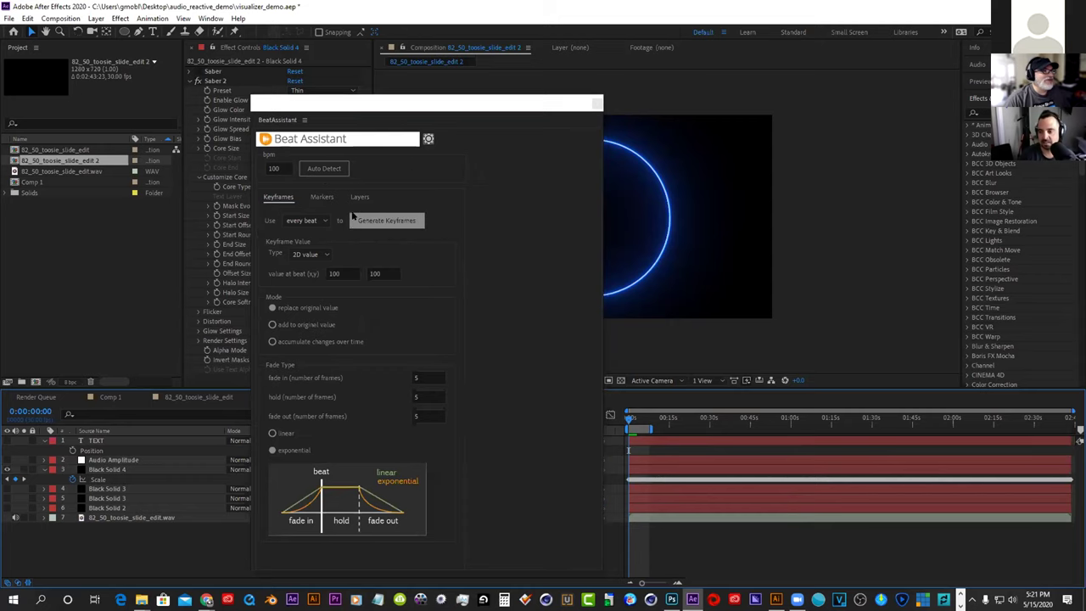
pyautogui.click(322, 196)
pyautogui.click(380, 220)
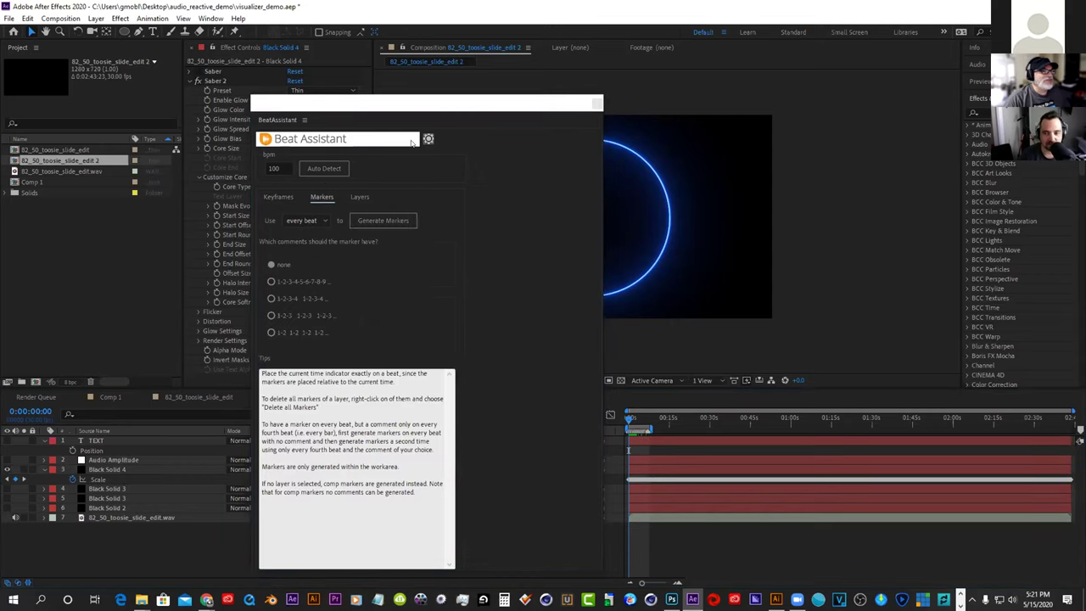
pyautogui.moveTo(418, 104); pyautogui.dragTo(409, 108)
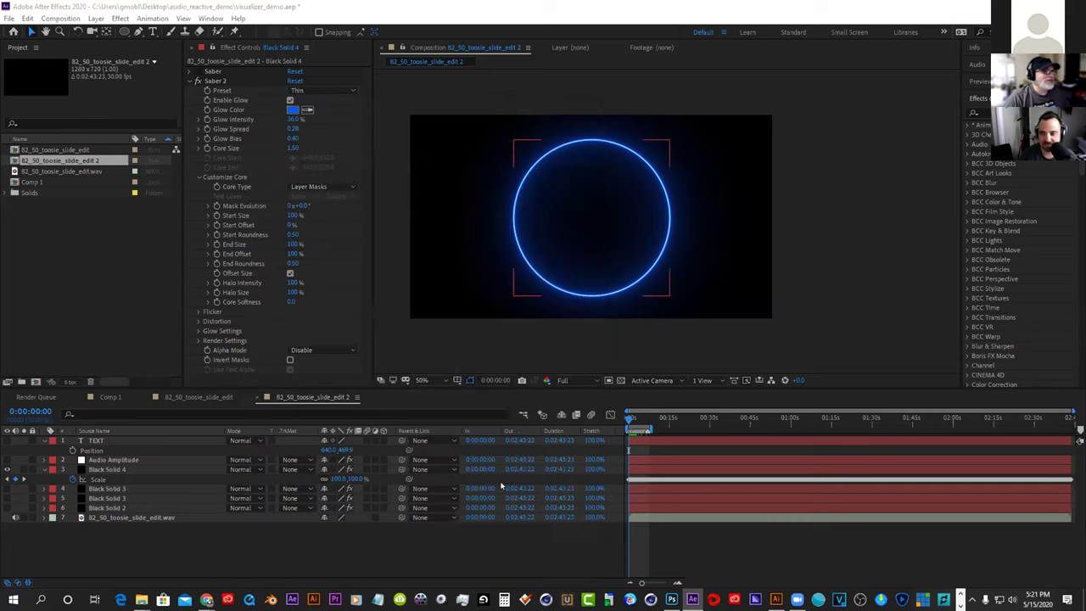
pyautogui.click(676, 584)
pyautogui.click(676, 584)
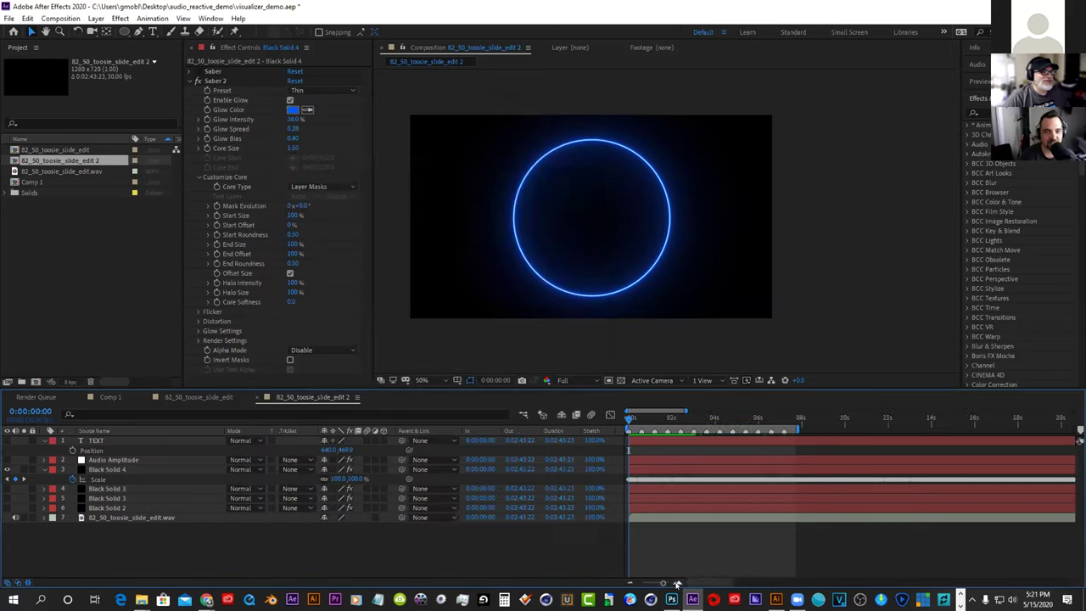
pyautogui.click(676, 583)
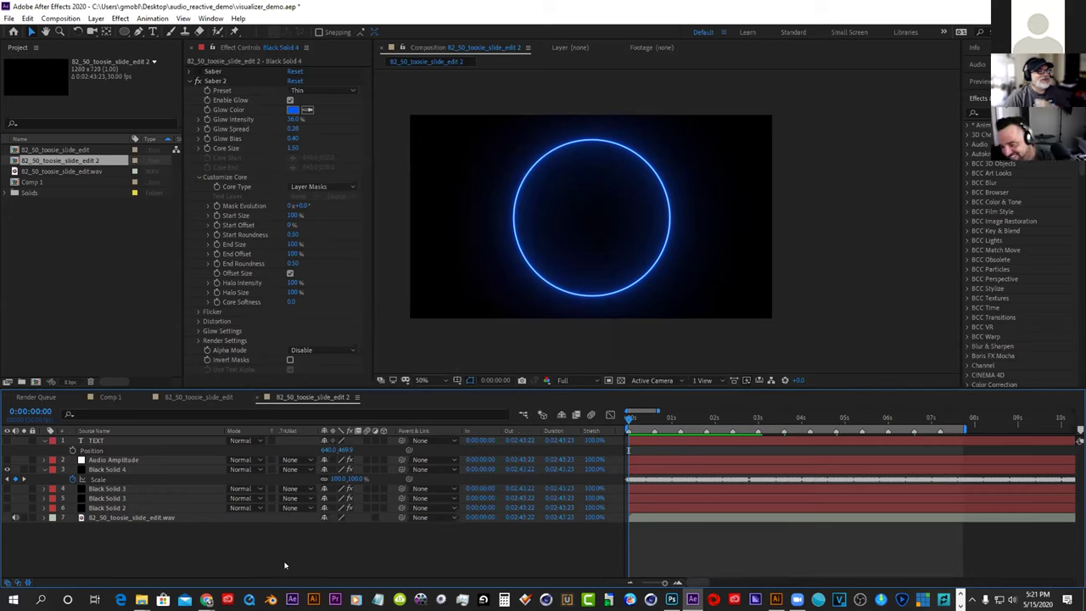
# Switch to the BeatEdit for After Effects page in Chrome and look through its features, tutorials and bundle offer
pyautogui.moveTo(204, 597)
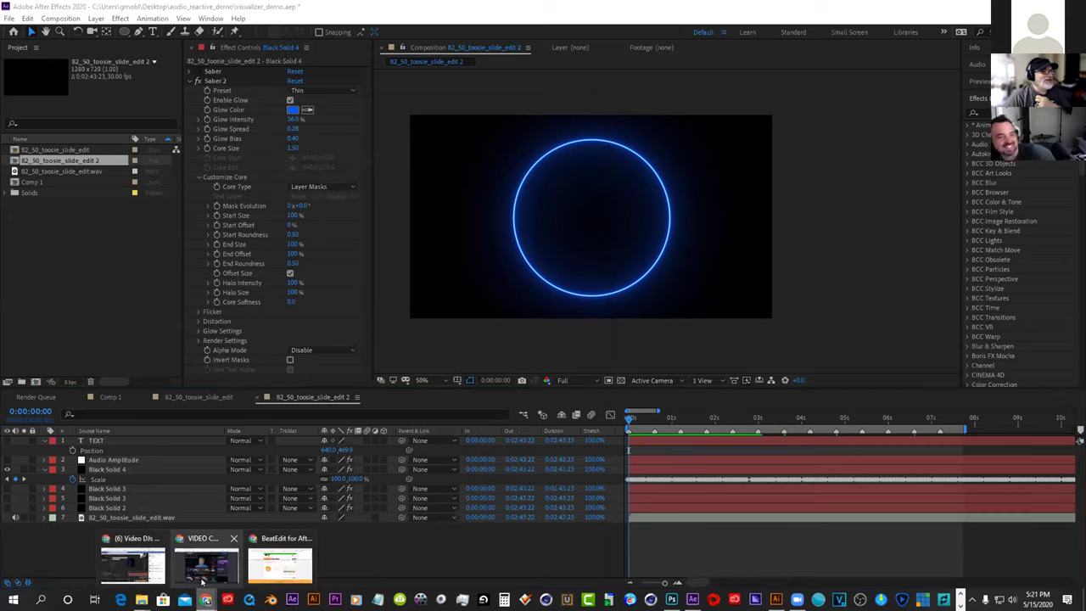
pyautogui.click(280, 564)
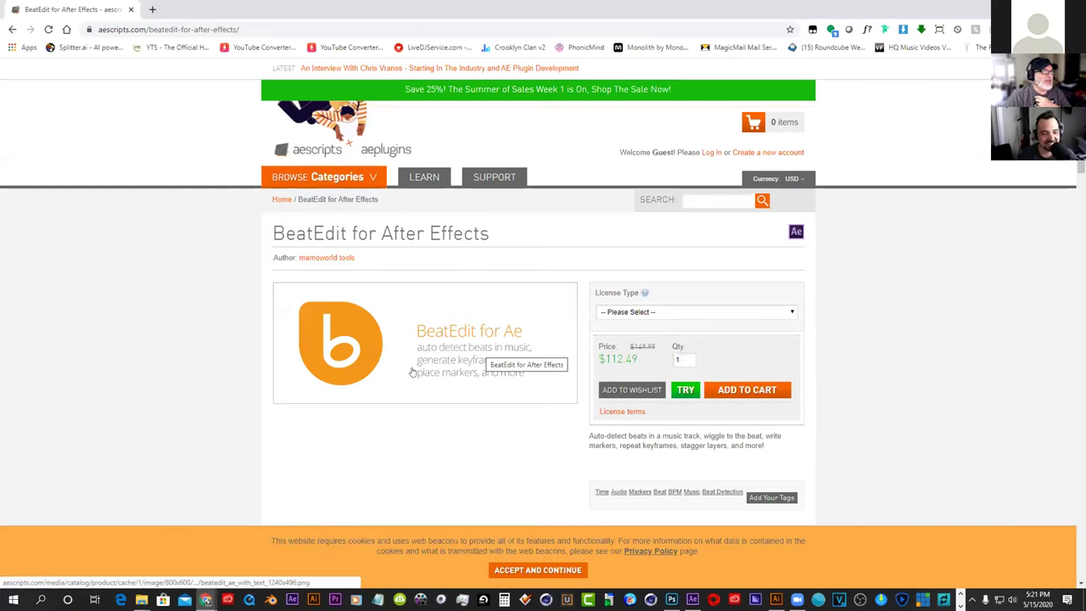
pyautogui.scroll(-3, 456, 384)
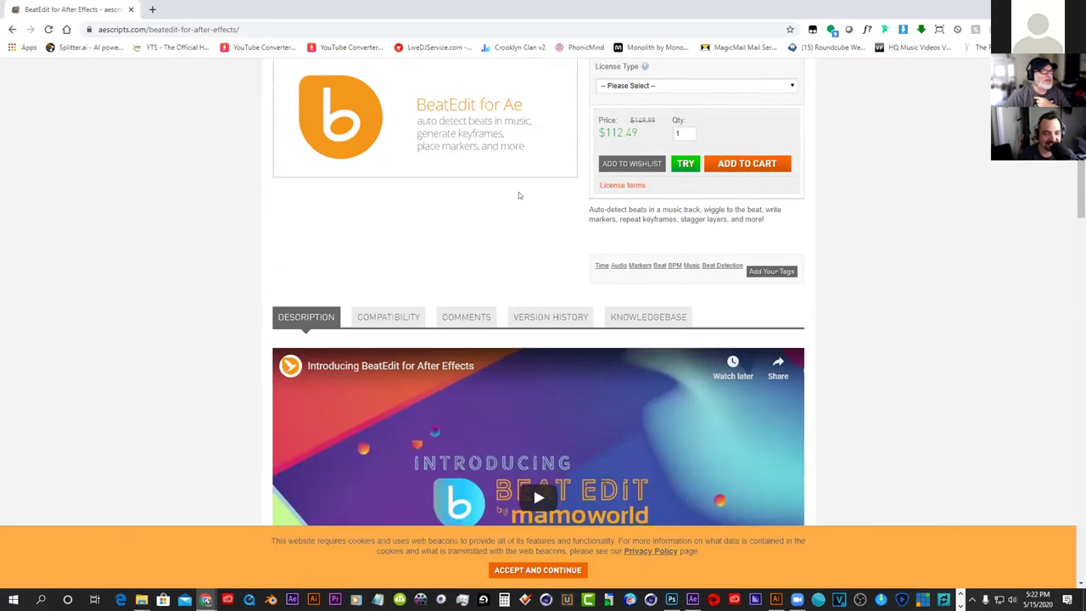
pyautogui.scroll(-2, 519, 194)
pyautogui.scroll(-2, 519, 195)
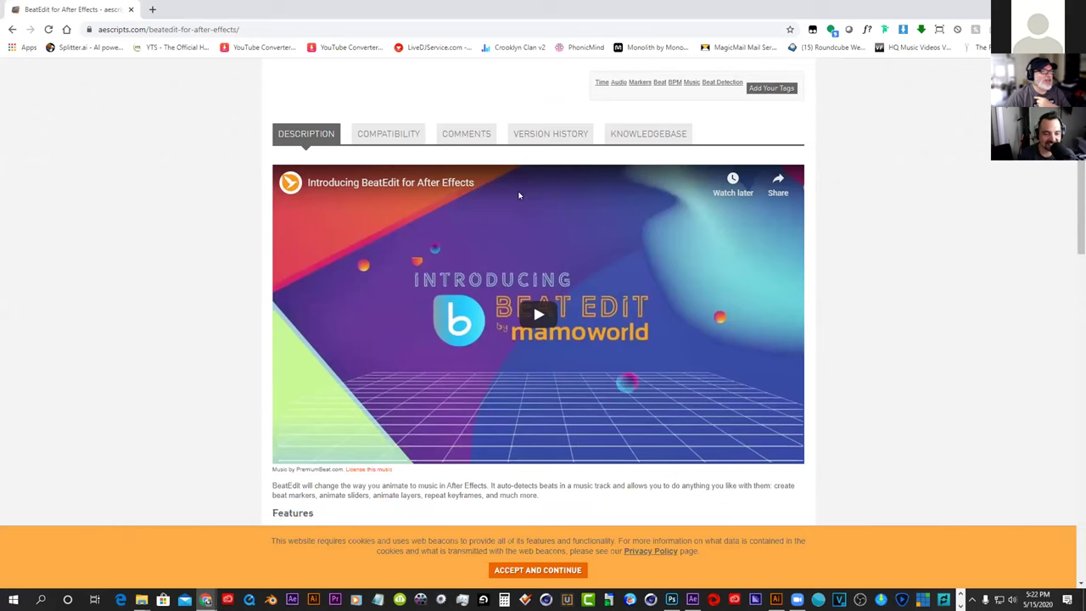
pyautogui.scroll(-4, 518, 195)
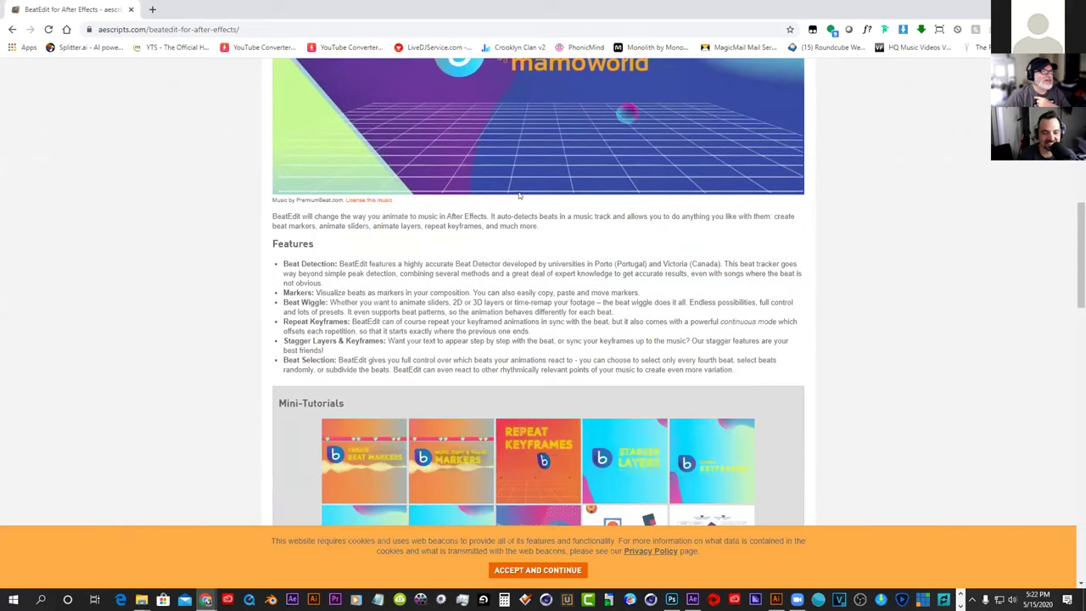
pyautogui.scroll(-3, 518, 194)
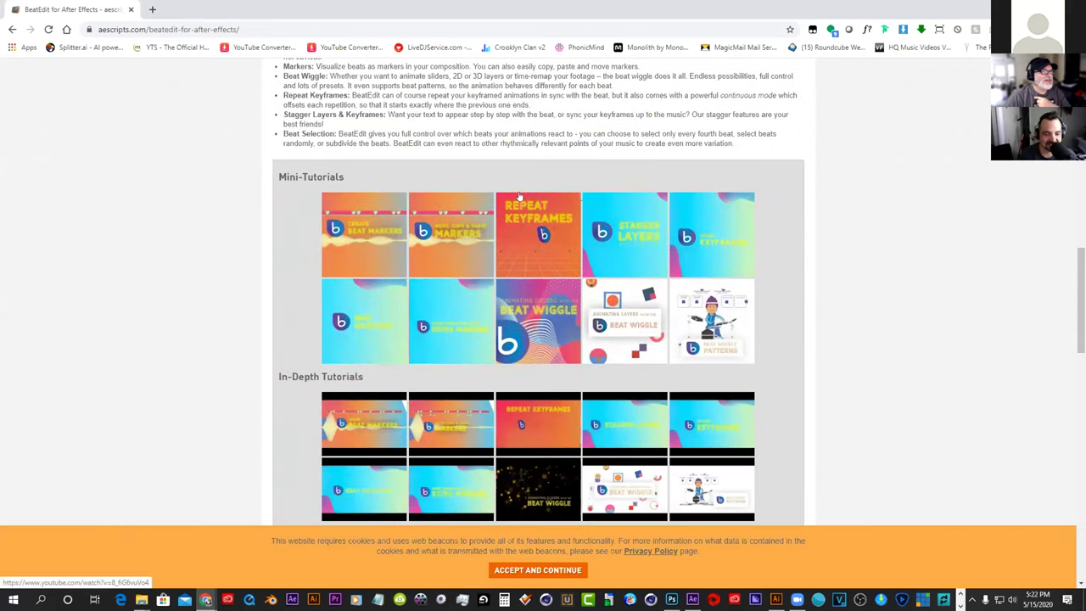
pyautogui.scroll(-8, 519, 194)
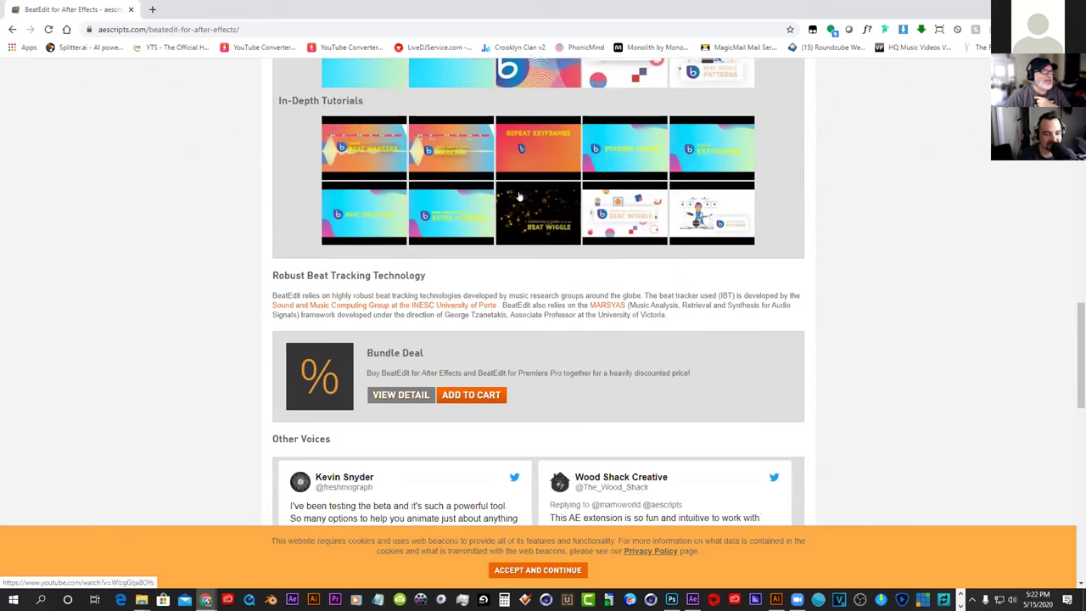
# Return from the BeatEdit page to After Effects and preview the glowing circle from the start of the composition
pyautogui.scroll(-3, 518, 192)
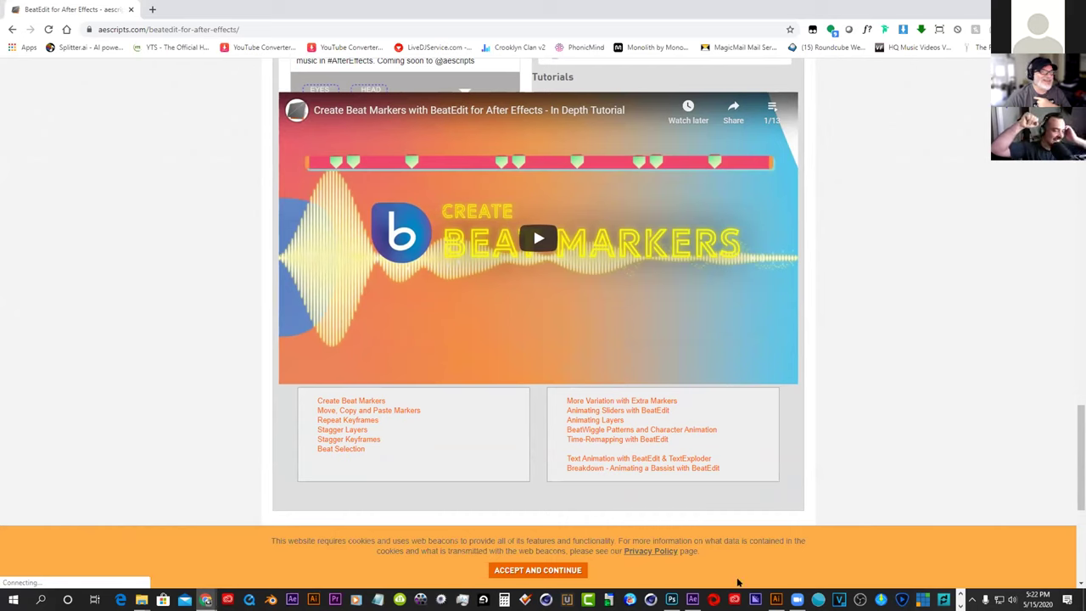
pyautogui.click(692, 599)
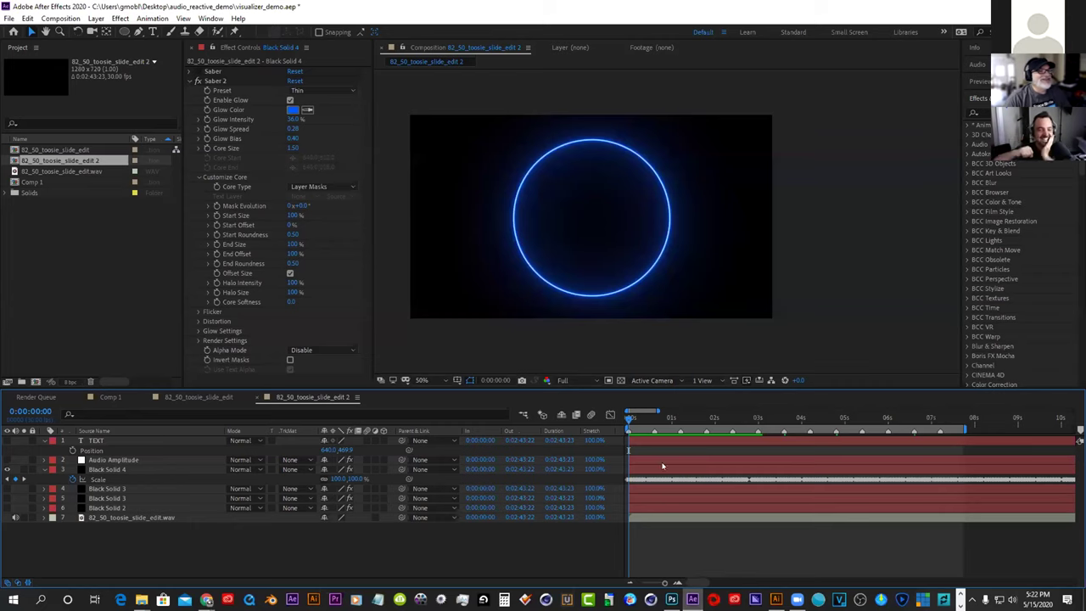
pyautogui.moveTo(626, 415); pyautogui.dragTo(607, 442)
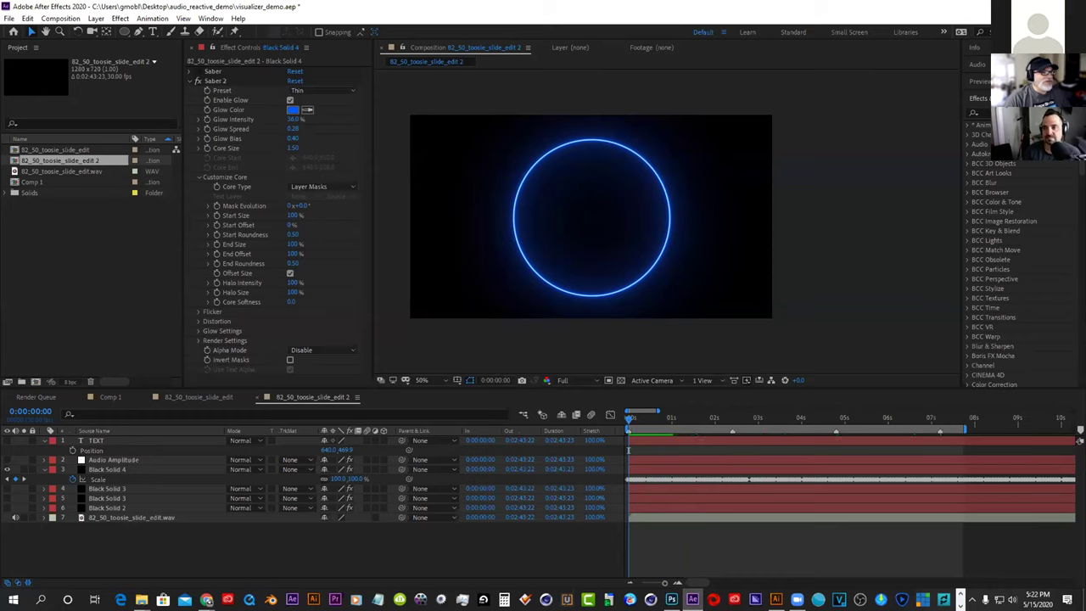
pyautogui.moveTo(630, 420); pyautogui.dragTo(691, 424)
pyautogui.press('space')
pyautogui.press('space')
pyautogui.press('Home')
pyautogui.press('space')
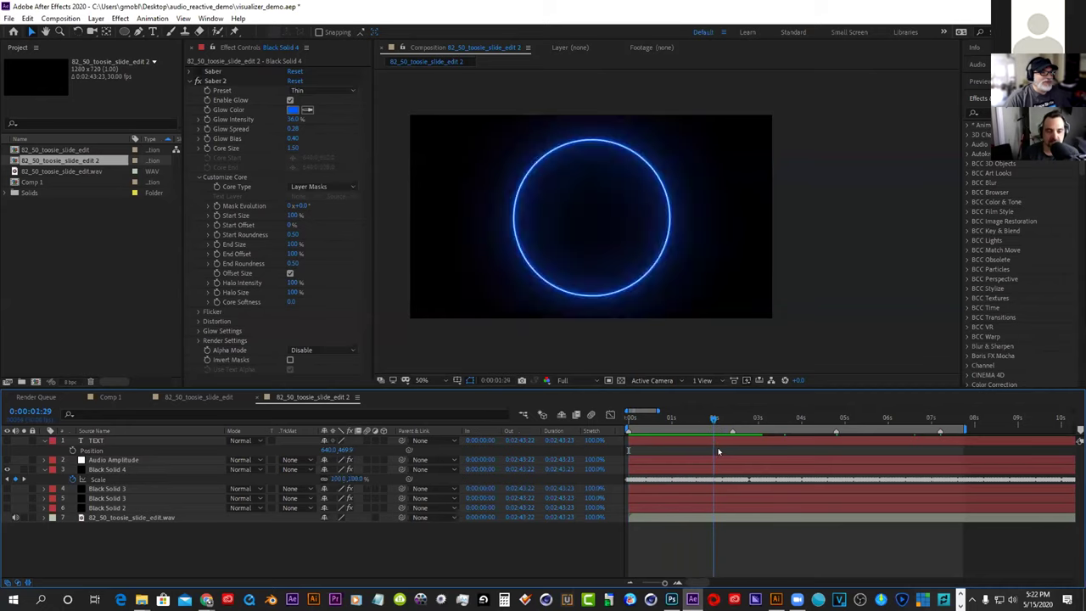
pyautogui.press('space')
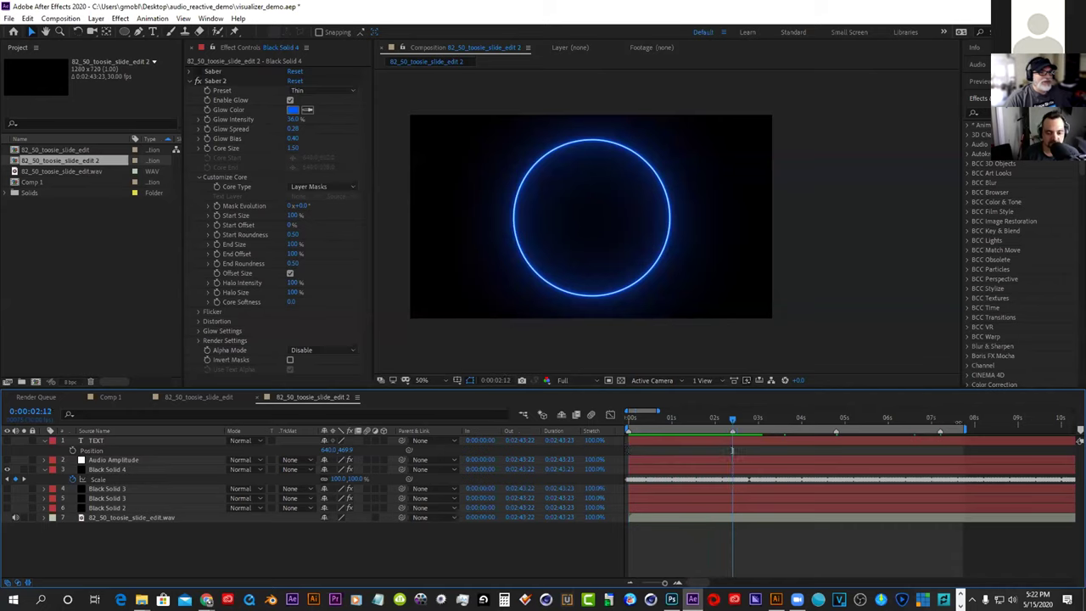
# Shorten the work area to end at 0:00:02:12 and preview that section from the beginning
pyautogui.moveTo(965, 429); pyautogui.dragTo(732, 427)
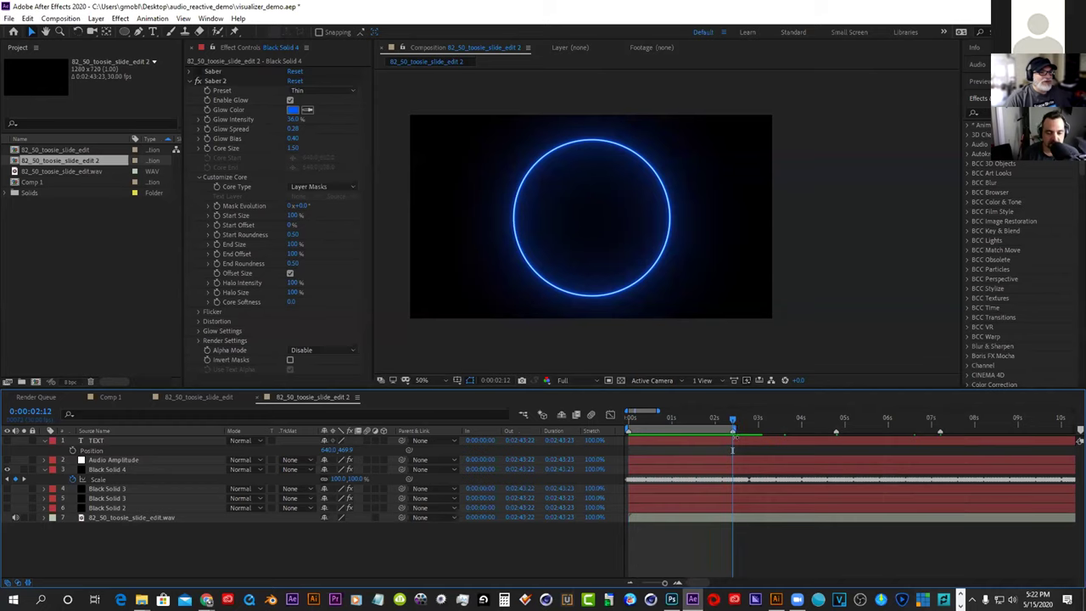
pyautogui.click(628, 417)
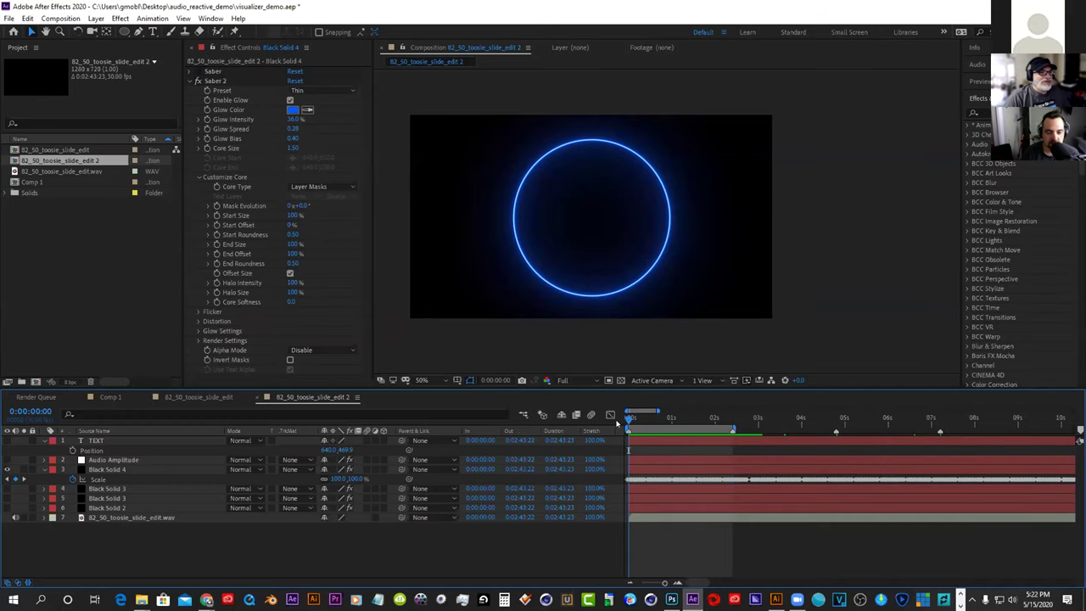
pyautogui.press('space')
pyautogui.press('space')
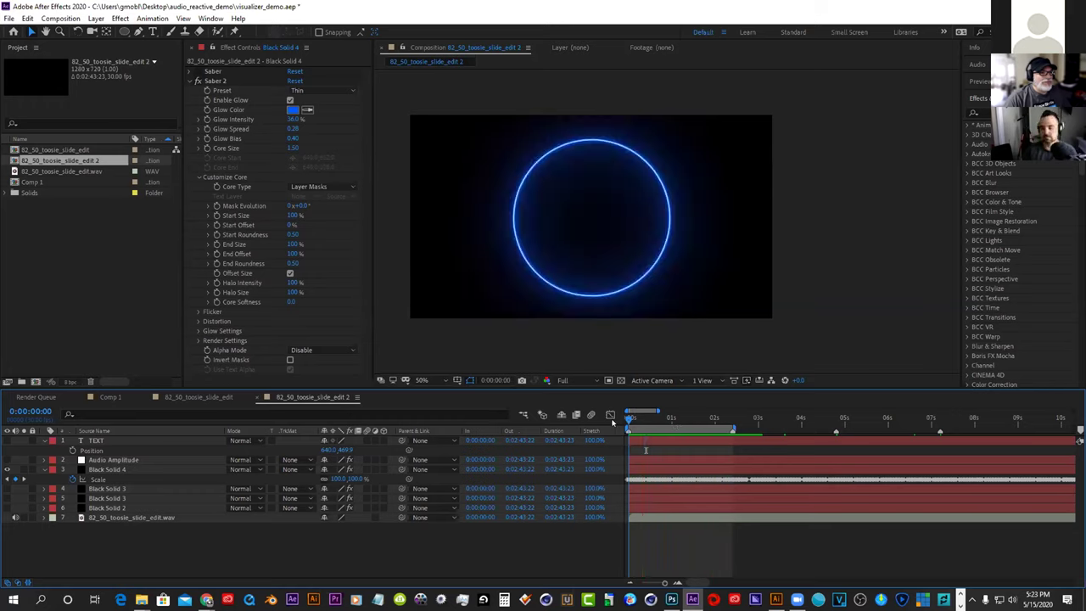
# Add a Saber 2 Glow Color keyframe on Black Solid 4 at 0:00:00:00 and make it a hold keyframe
pyautogui.click(134, 468)
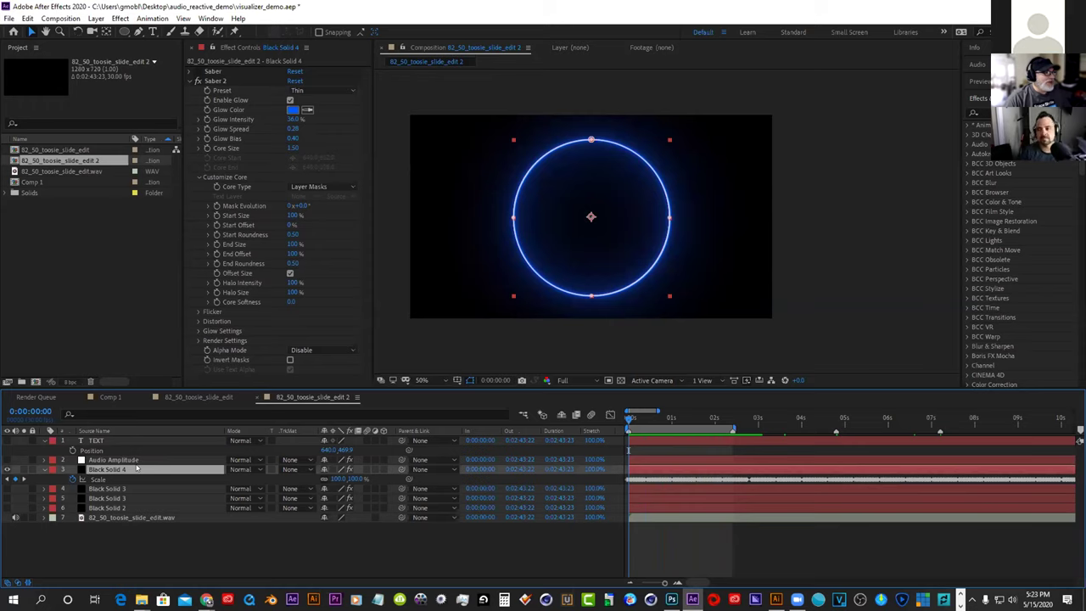
pyautogui.press('s')
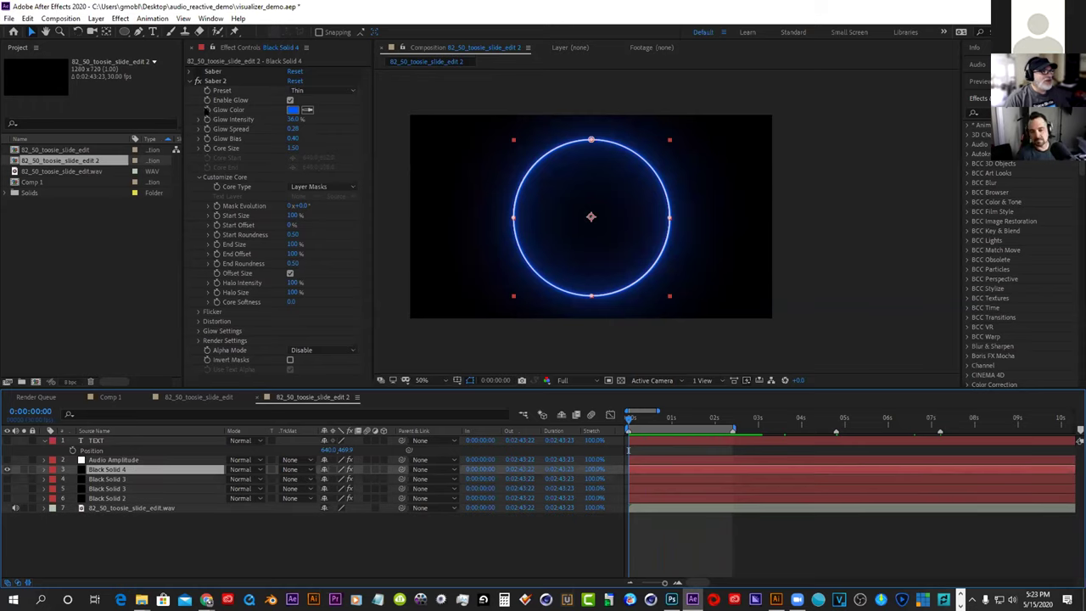
pyautogui.click(206, 111)
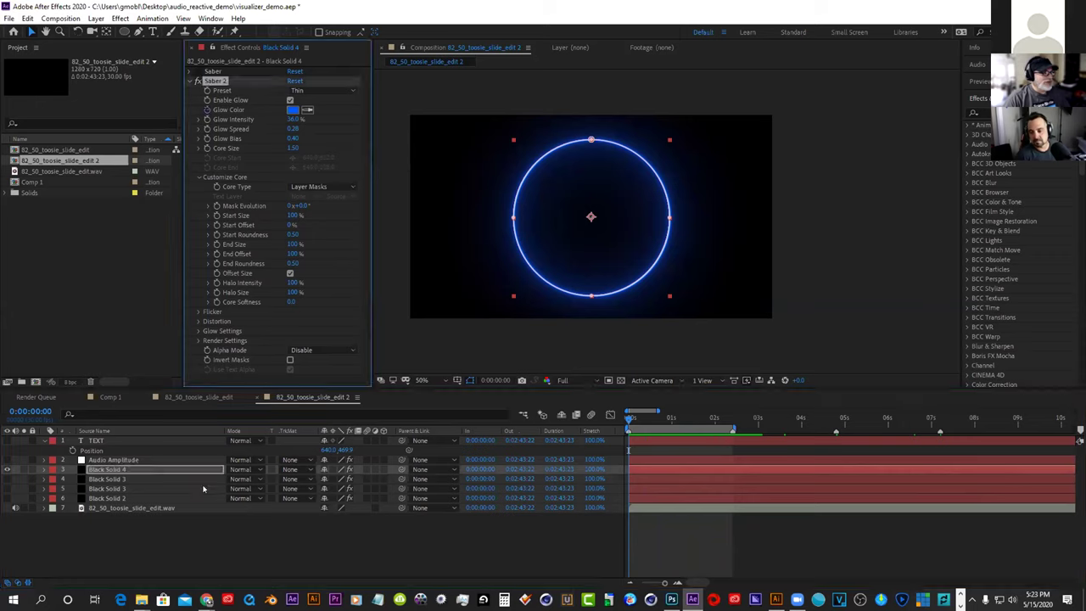
pyautogui.press('u')
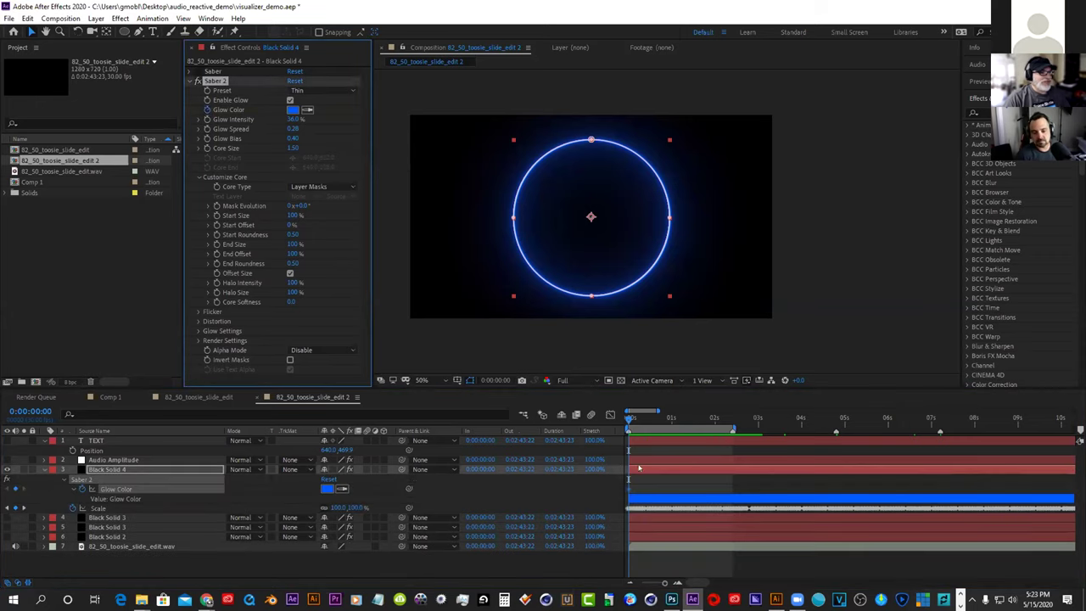
pyautogui.rightClick(628, 489)
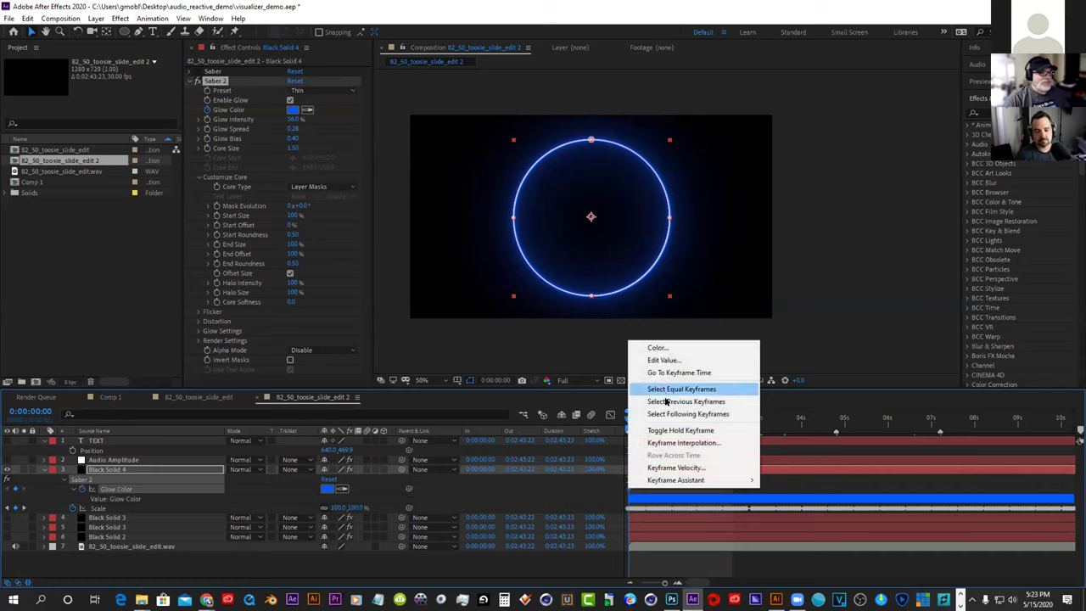
pyautogui.click(661, 429)
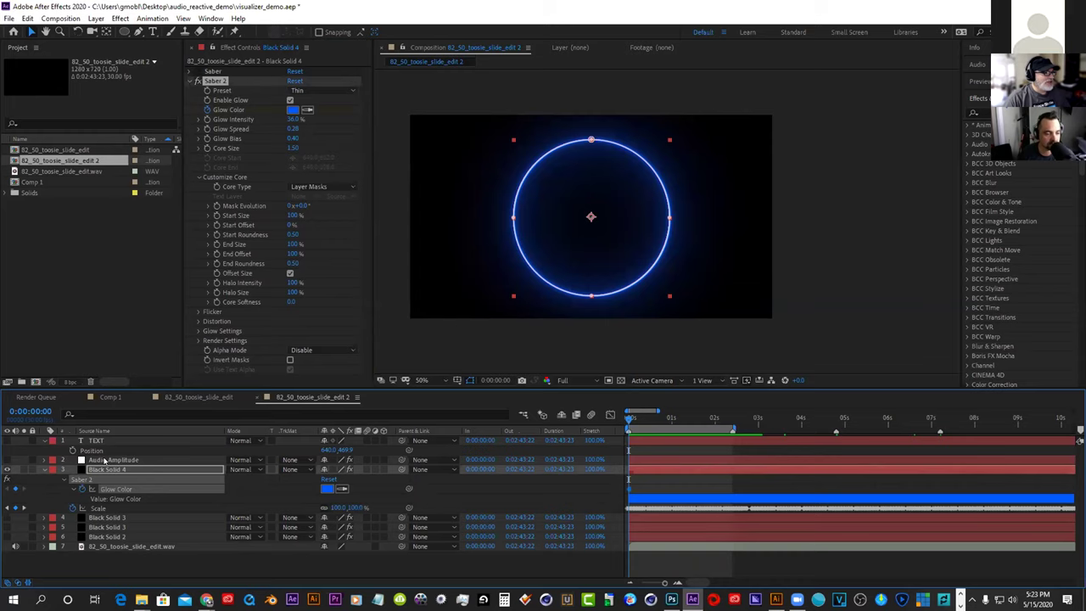
pyautogui.click(162, 566)
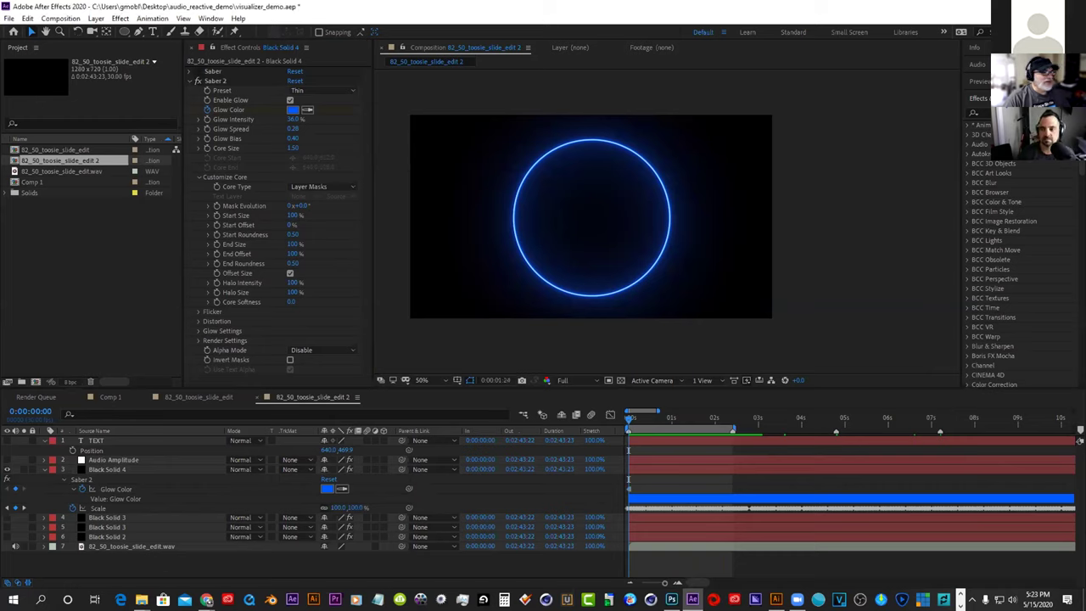
# Add a bright green (12FF00) Glow Color keyframe on Black Solid 4 at 0:00:00:18
pyautogui.moveTo(649, 422); pyautogui.dragTo(654, 421)
pyautogui.click(329, 489)
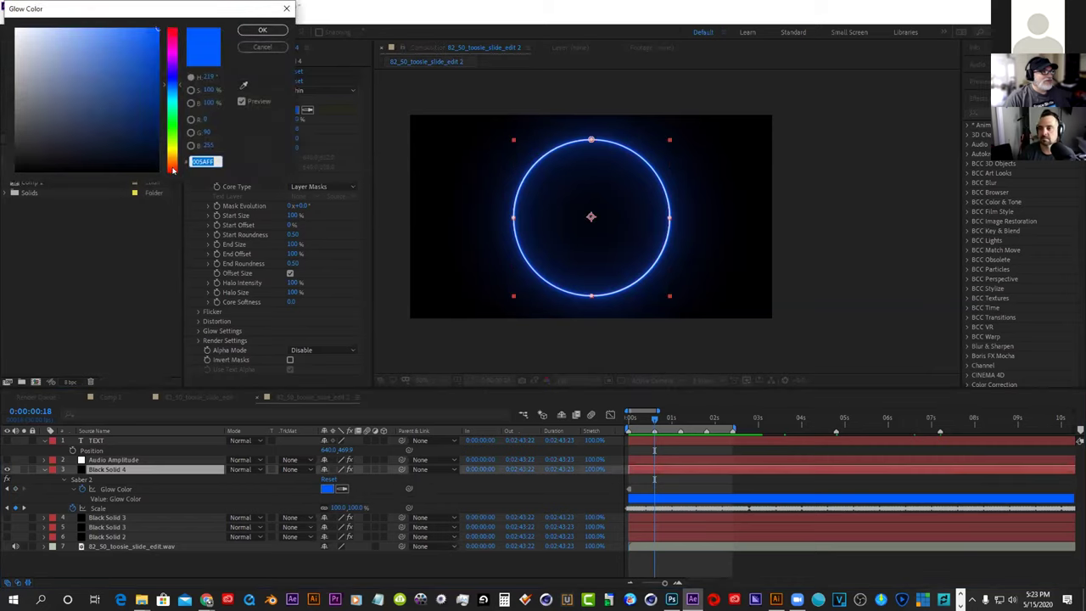
pyautogui.click(168, 126)
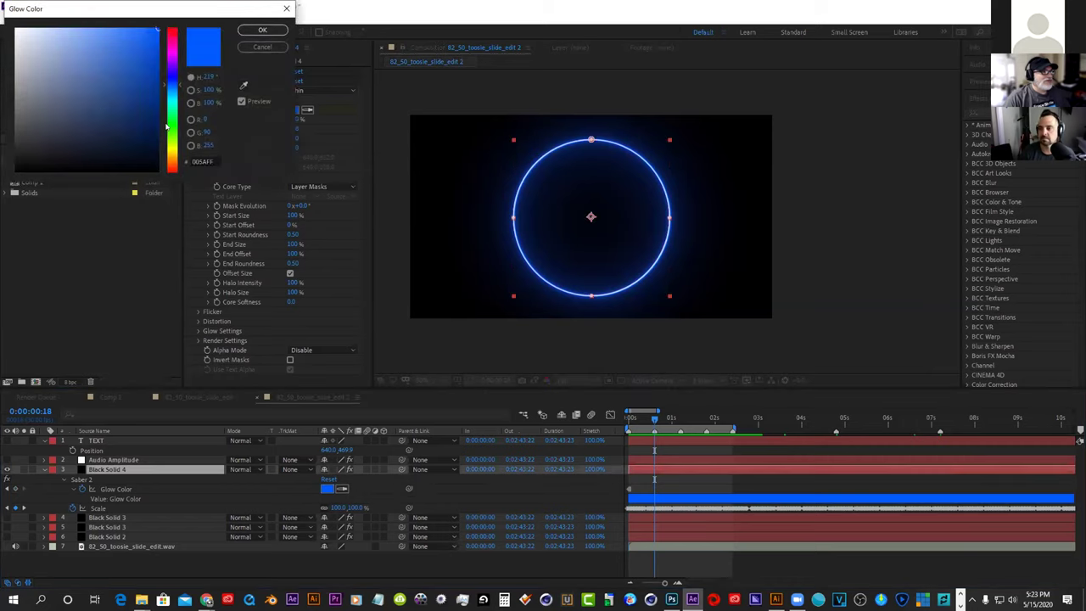
pyautogui.click(262, 29)
# Add an orange (FF6000) Glow Color keyframe on Black Solid 4 at 0:00:01:06
pyautogui.click(680, 418)
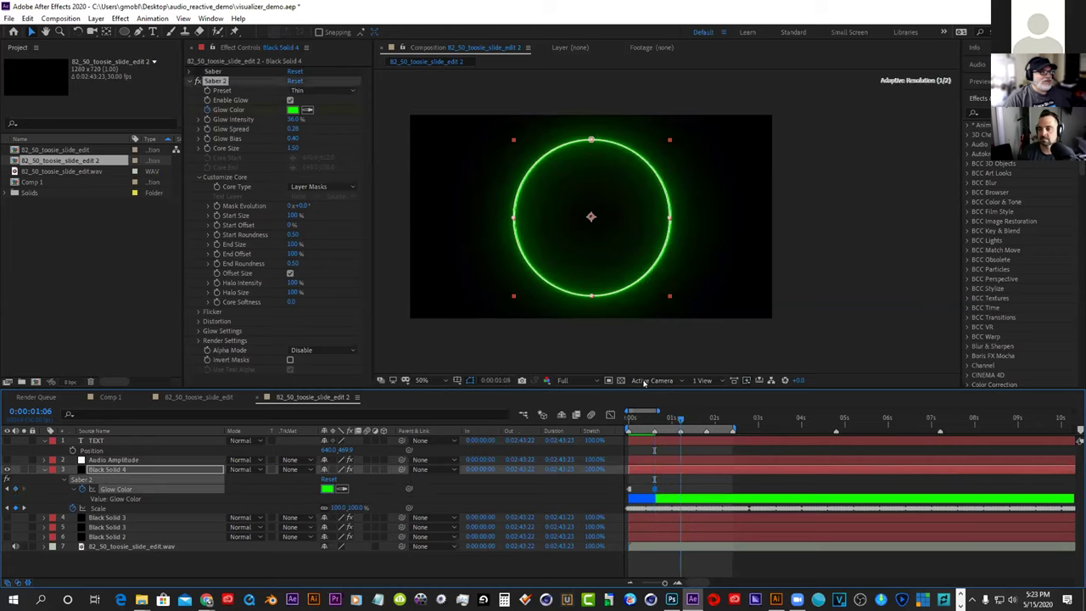
pyautogui.click(293, 110)
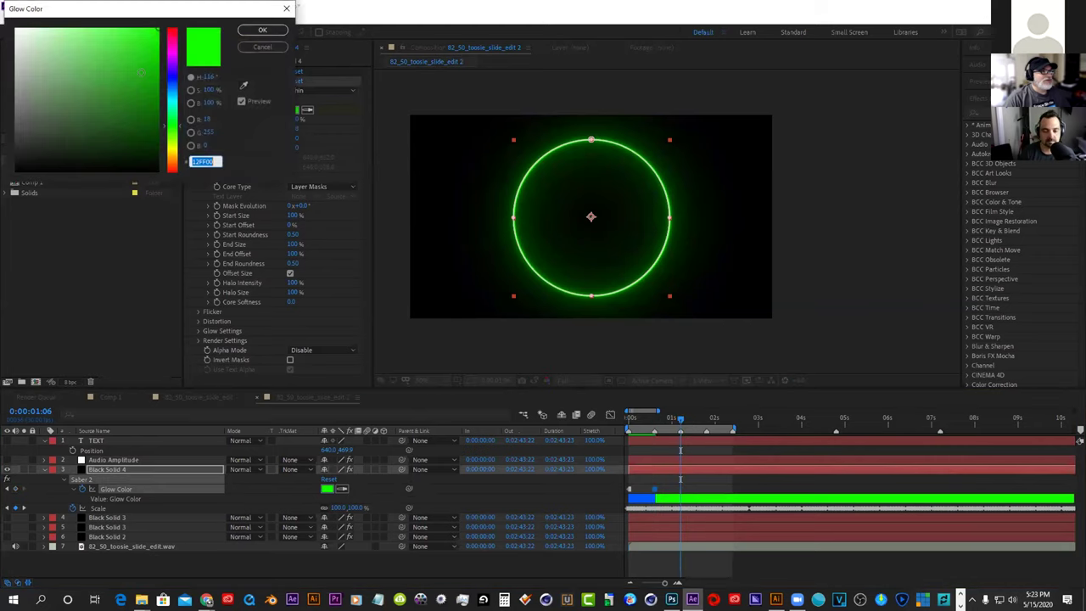
pyautogui.write('FF6000')
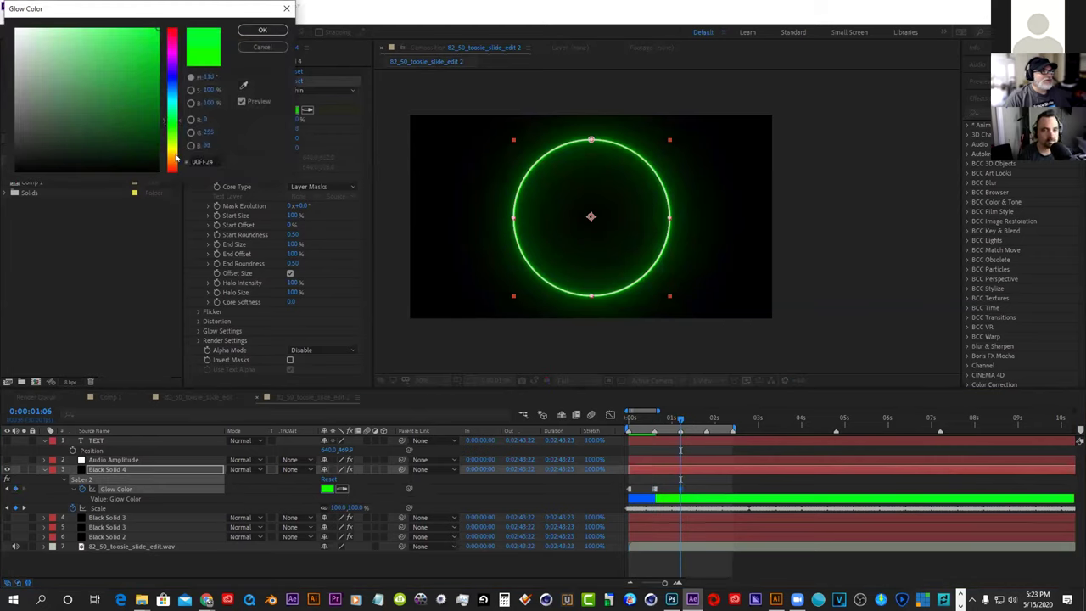
pyautogui.press('Tab')
pyautogui.click(262, 29)
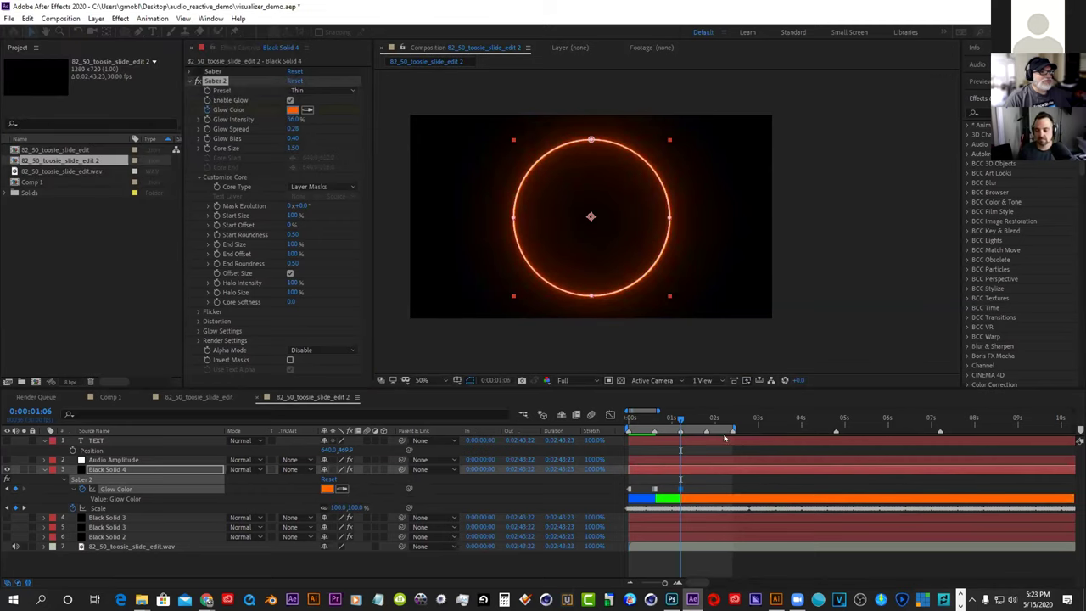
# Add a magenta Glow Color keyframe on Black Solid 4 at 0:00:01:24
pyautogui.click(707, 419)
pyautogui.click(292, 111)
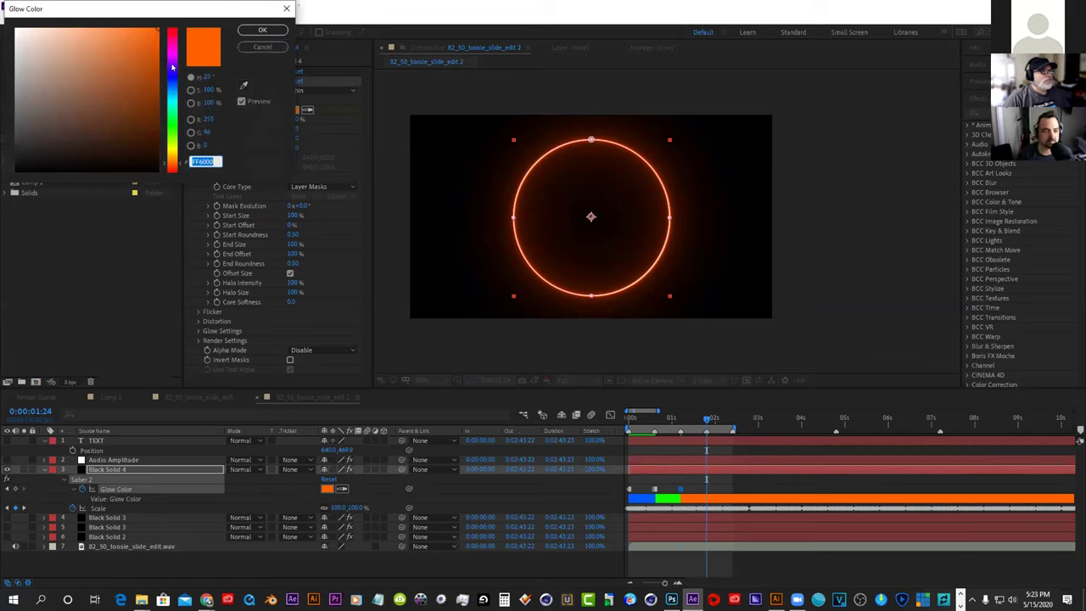
pyautogui.moveTo(173, 66); pyautogui.dragTo(172, 52)
pyautogui.click(262, 29)
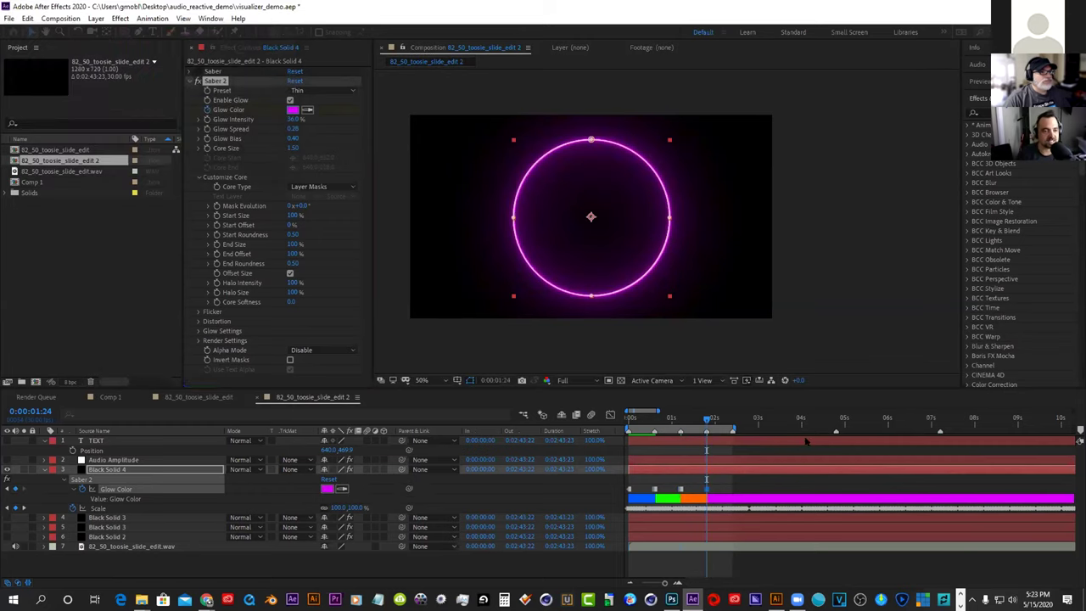
# Preview the circle's beat-synced color changes within the shortened work area
pyautogui.press('space')
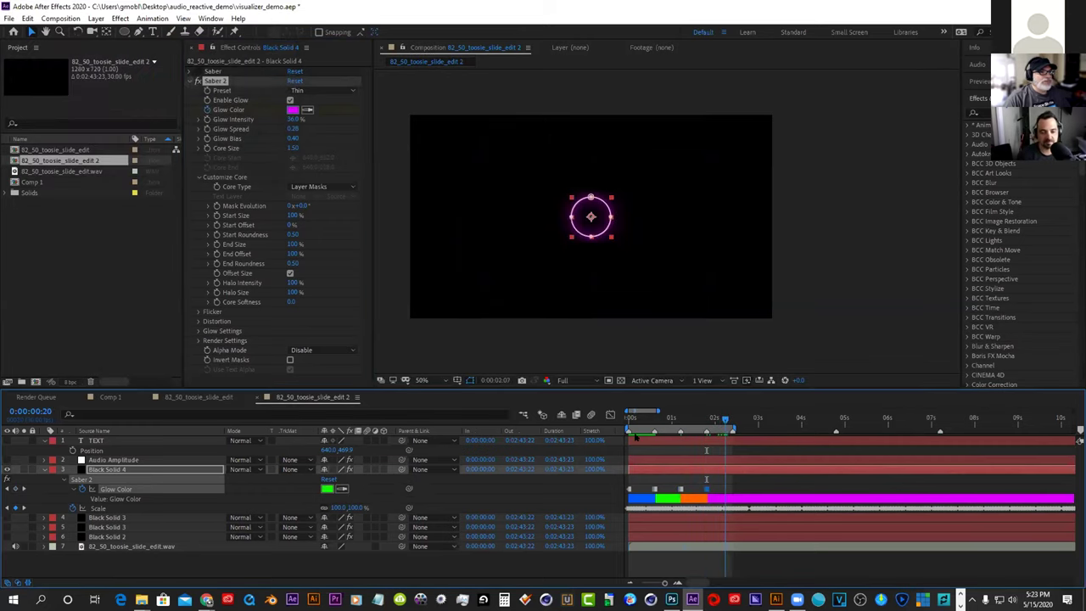
pyautogui.press('space')
pyautogui.press('space')
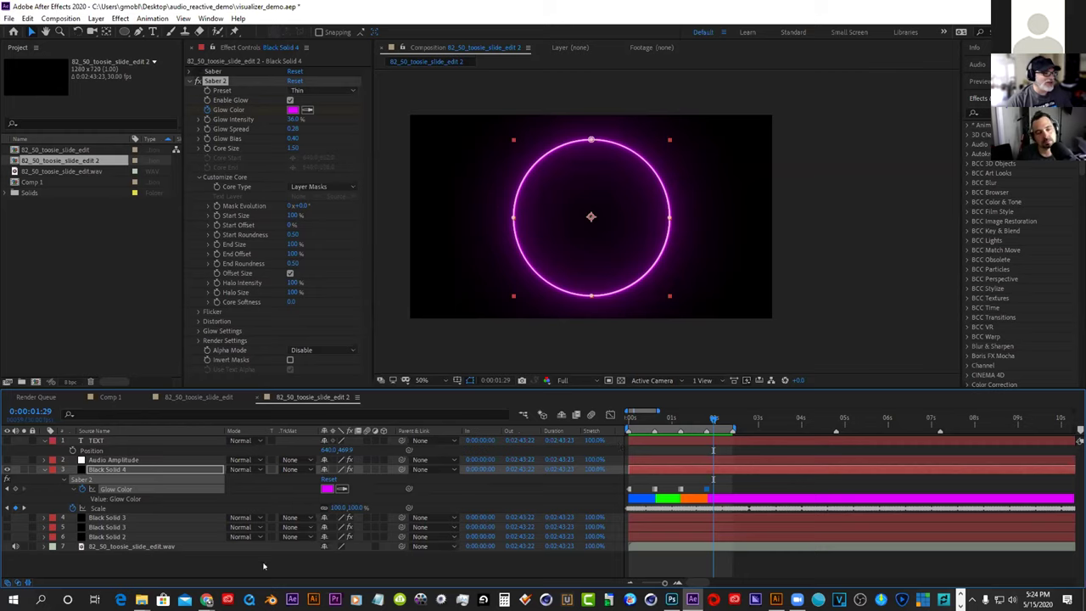
# Switch to VIC_Neon_Loop_Pack_Instructions.mp4 on Dropbox in Chrome, play it muted and skip through how the neon loops are loaded and triggered
pyautogui.moveTo(206, 599)
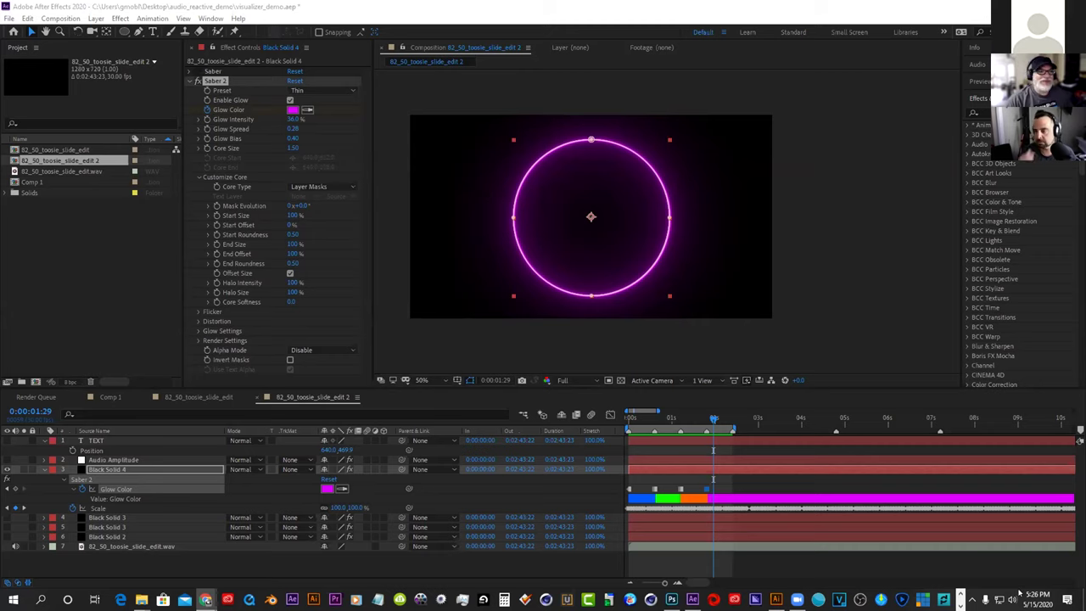
pyautogui.moveTo(638, 420); pyautogui.dragTo(602, 441)
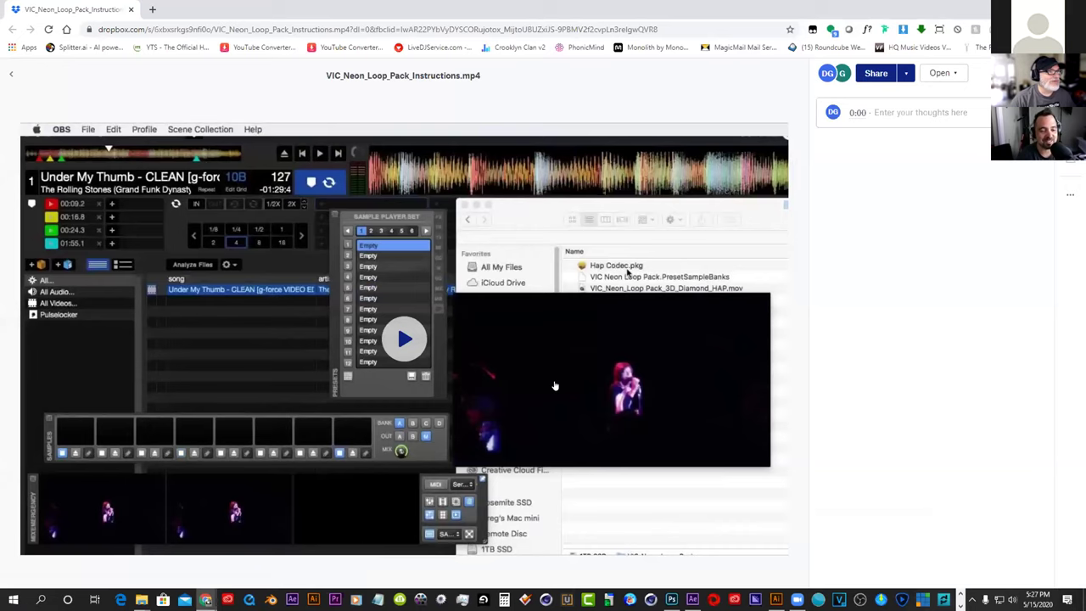
pyautogui.press('space')
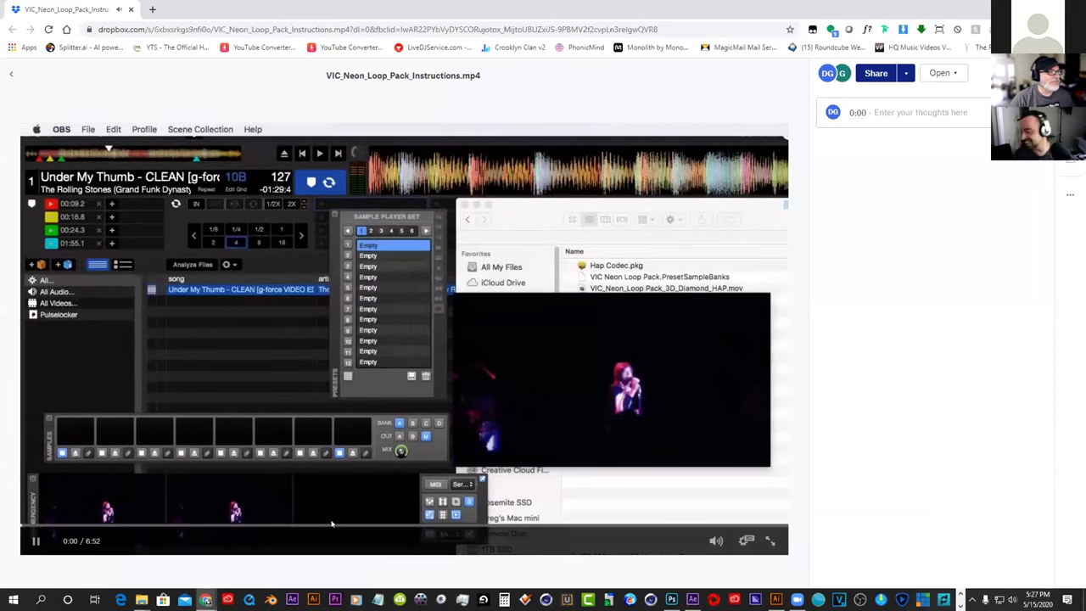
pyautogui.moveTo(678, 545)
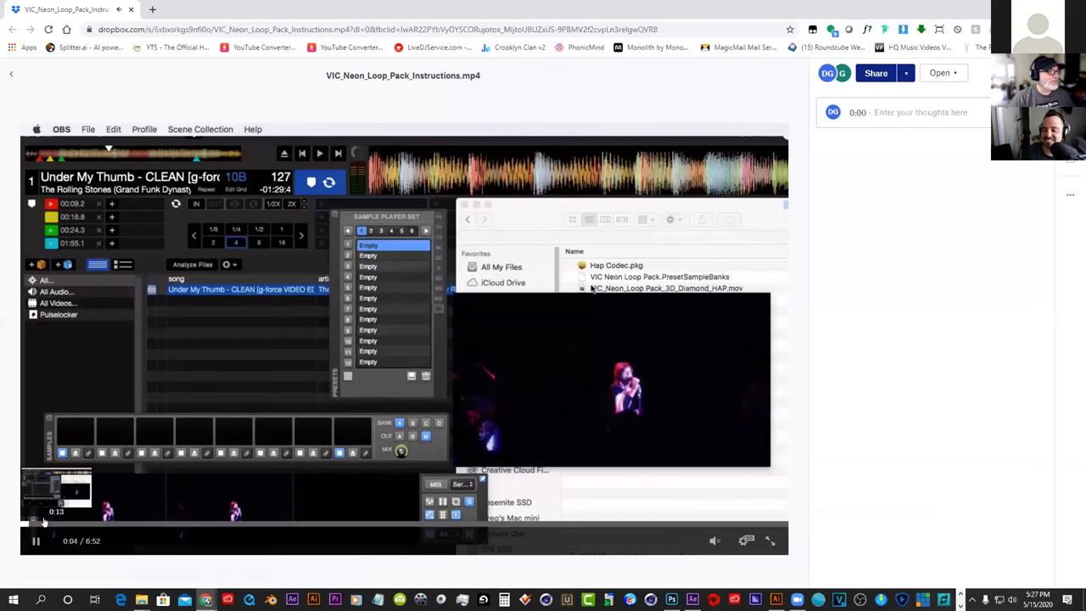
pyautogui.click(47, 524)
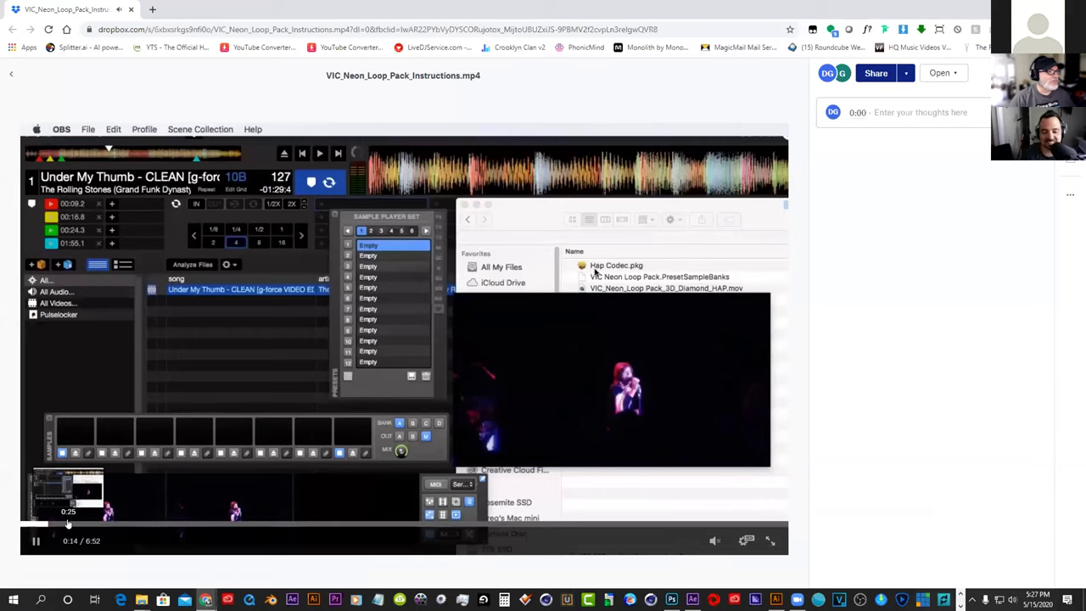
pyautogui.click(95, 524)
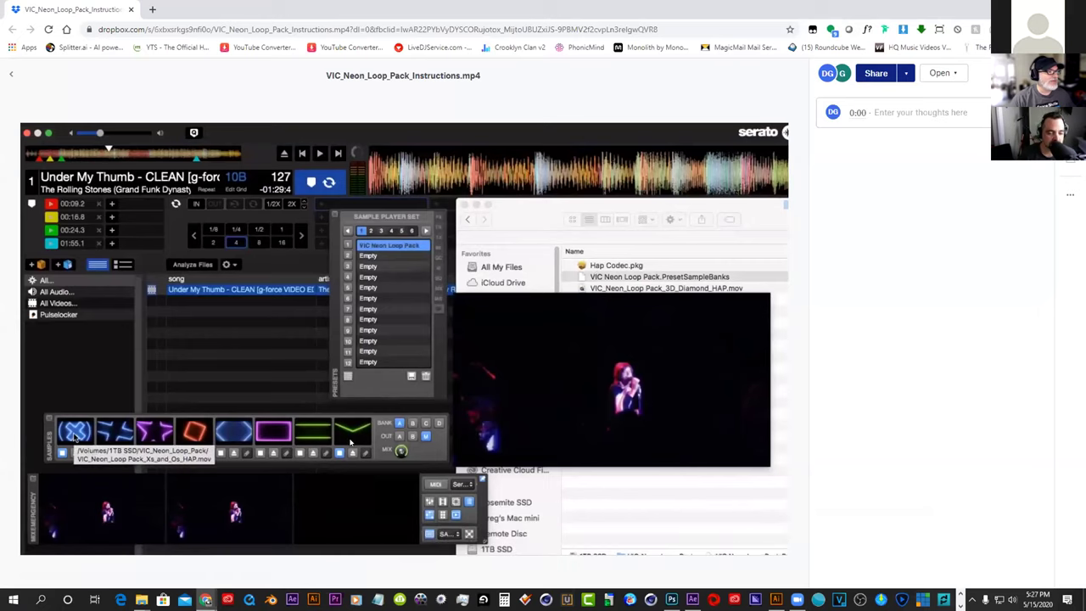
pyautogui.click(136, 524)
pyautogui.click(158, 526)
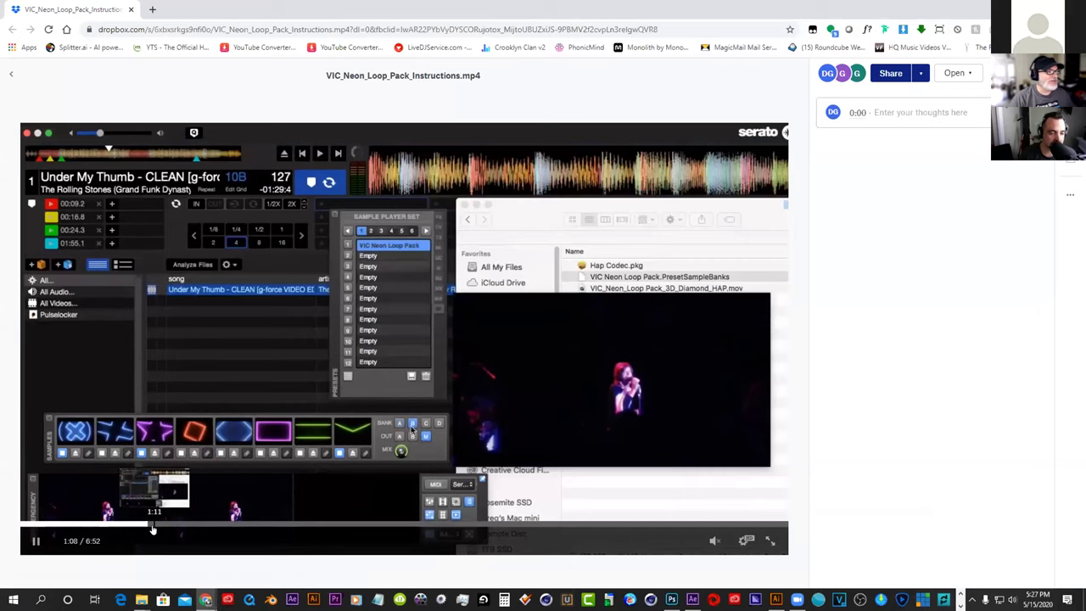
pyautogui.click(182, 526)
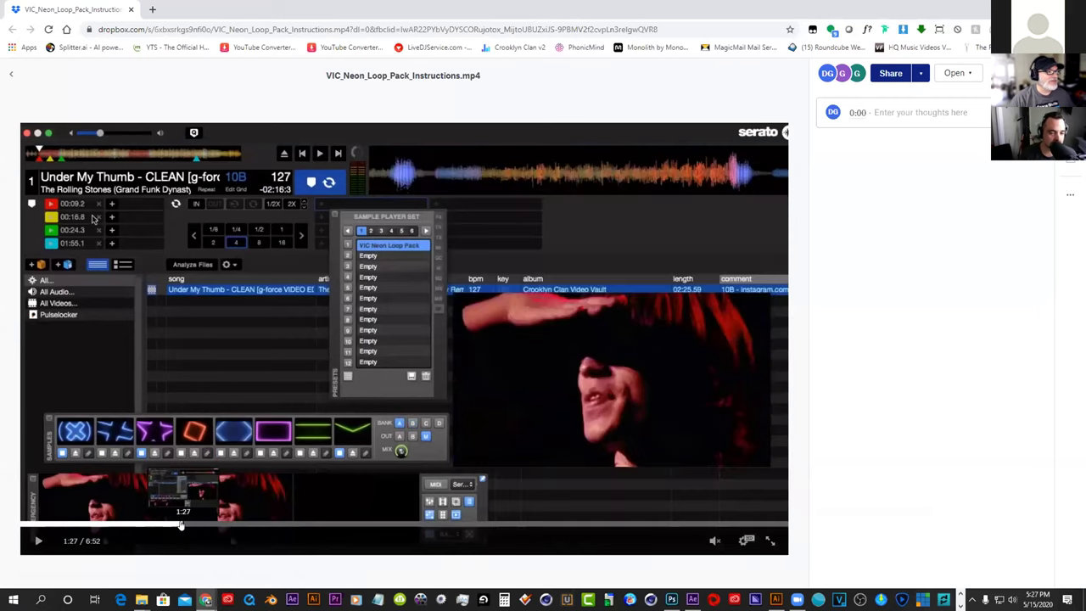
pyautogui.click(219, 525)
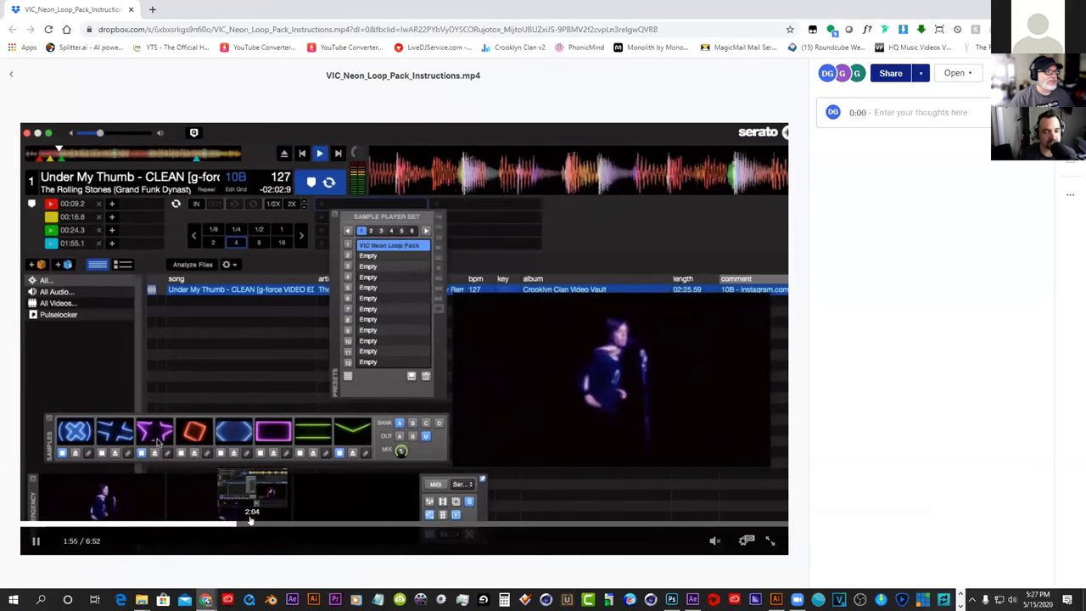
pyautogui.click(255, 524)
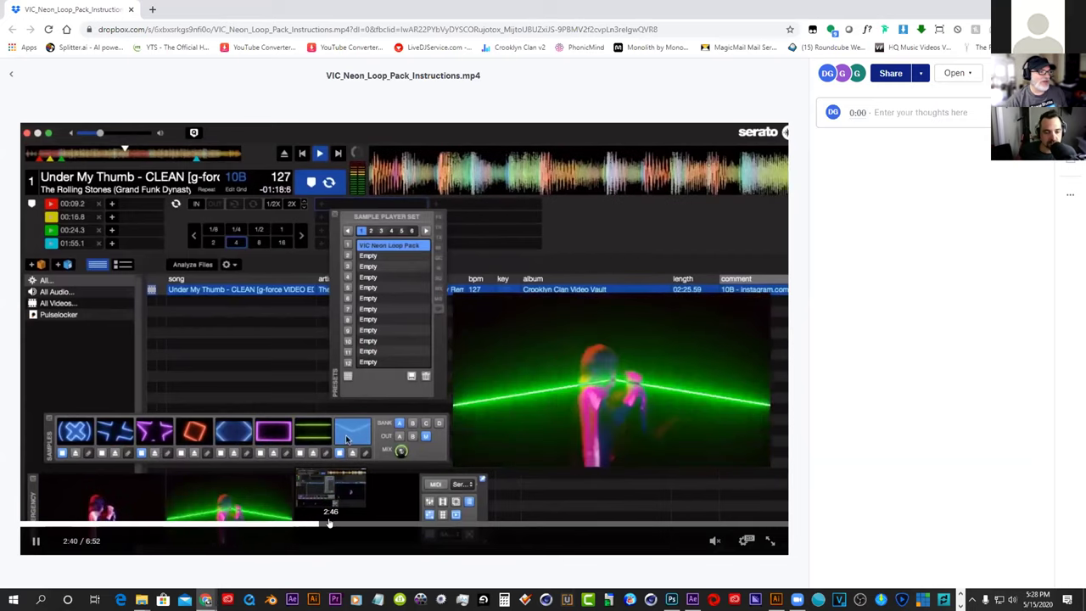
# Skip through the rest of the neon loop pack instructions video, covering manual clip loading and sample settings, and close it
pyautogui.click(338, 524)
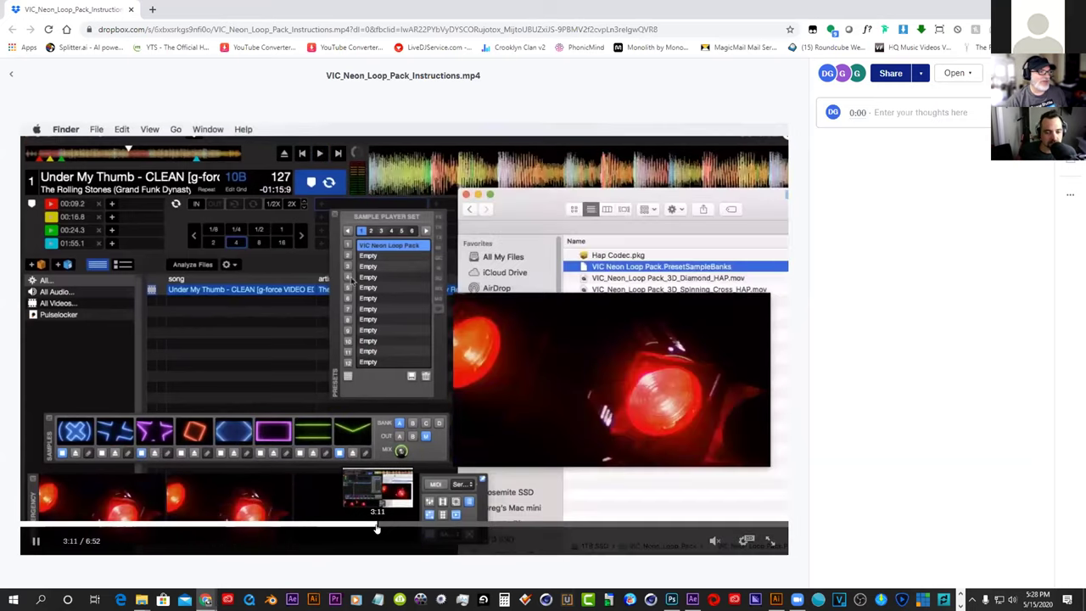
pyautogui.click(388, 524)
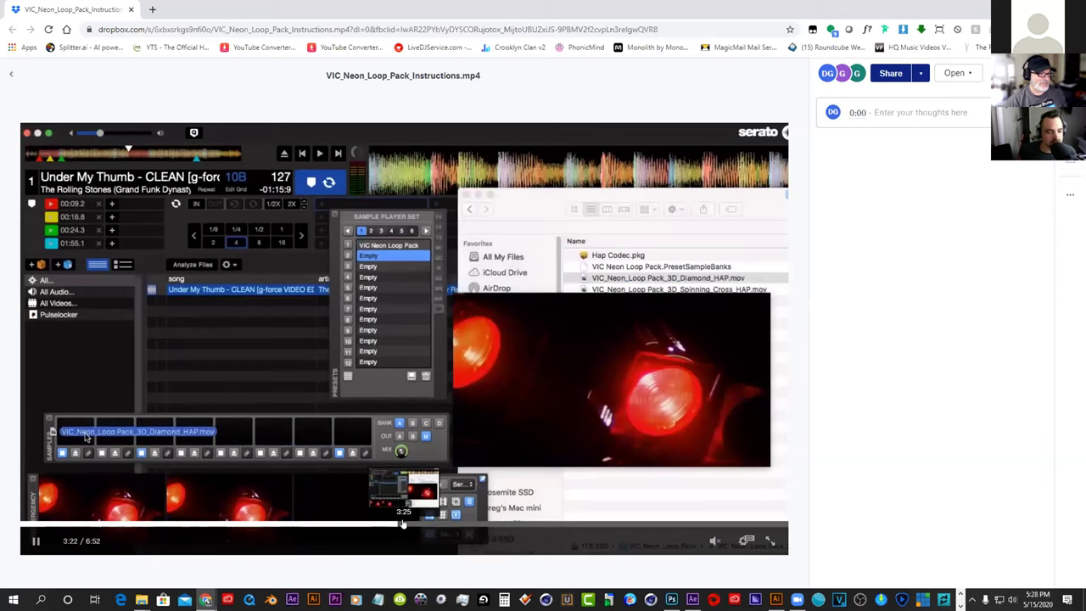
pyautogui.click(481, 524)
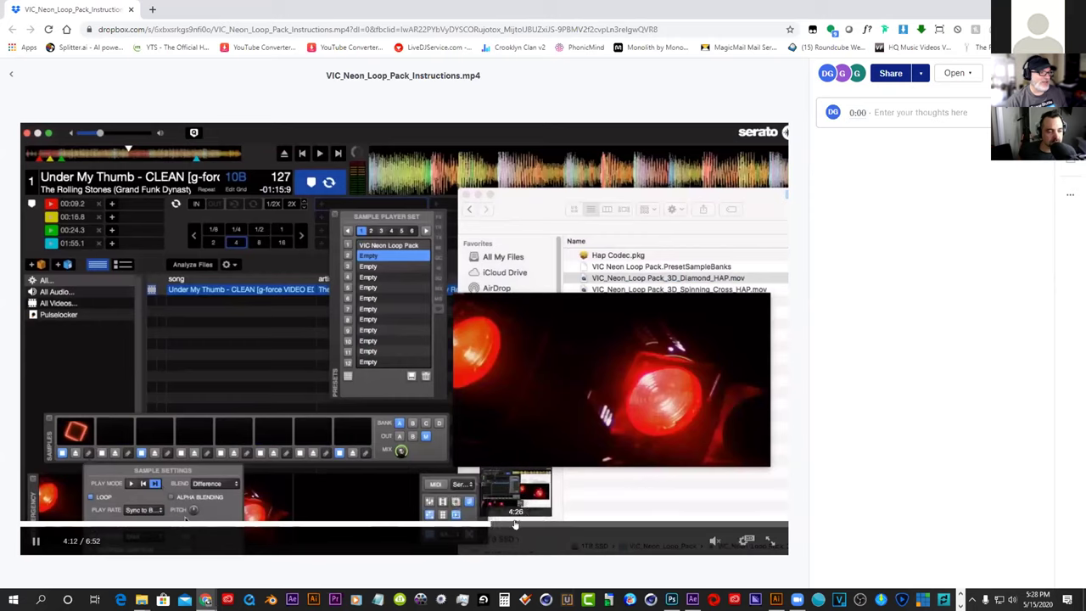
pyautogui.click(516, 524)
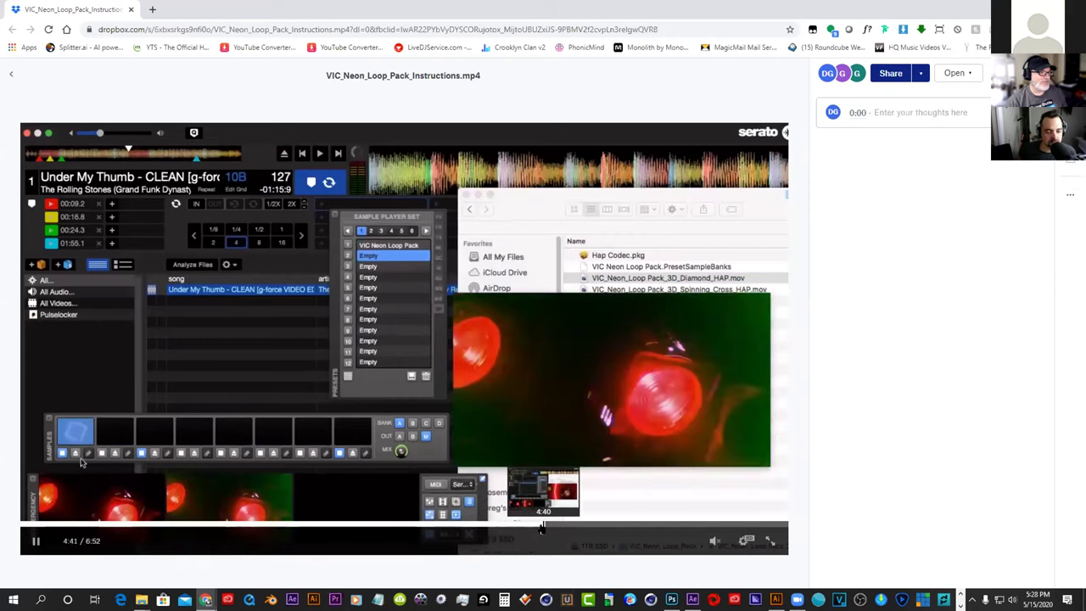
pyautogui.click(553, 526)
pyautogui.click(573, 525)
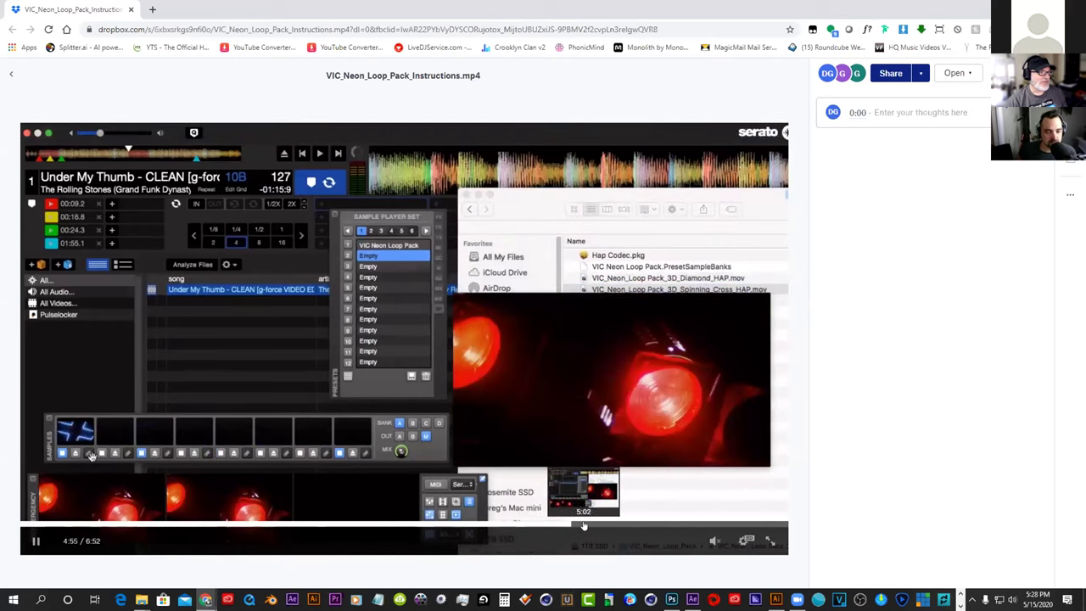
pyautogui.click(600, 525)
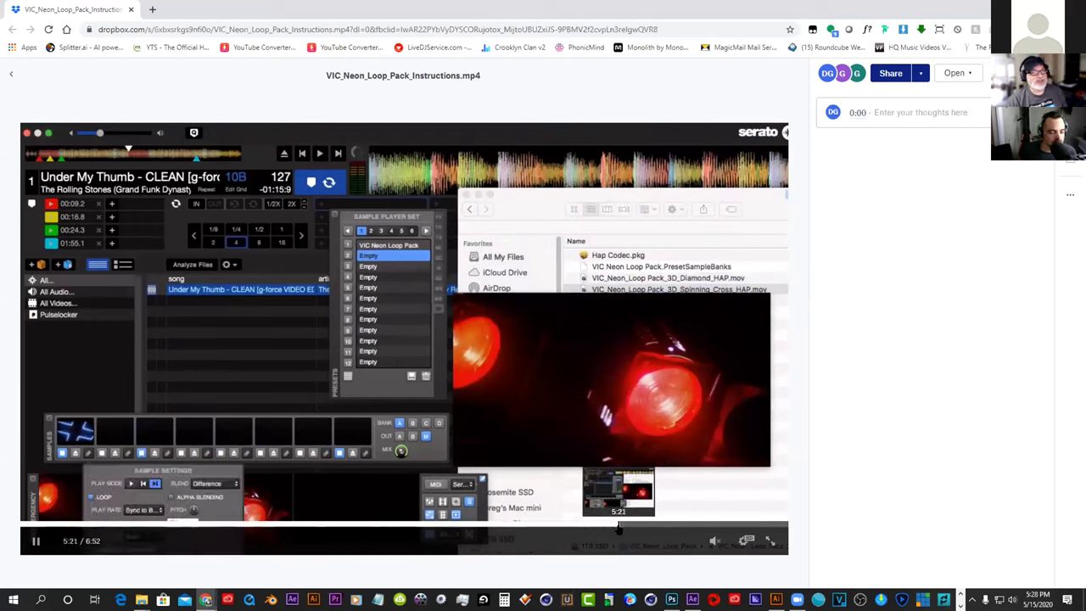
pyautogui.click(617, 527)
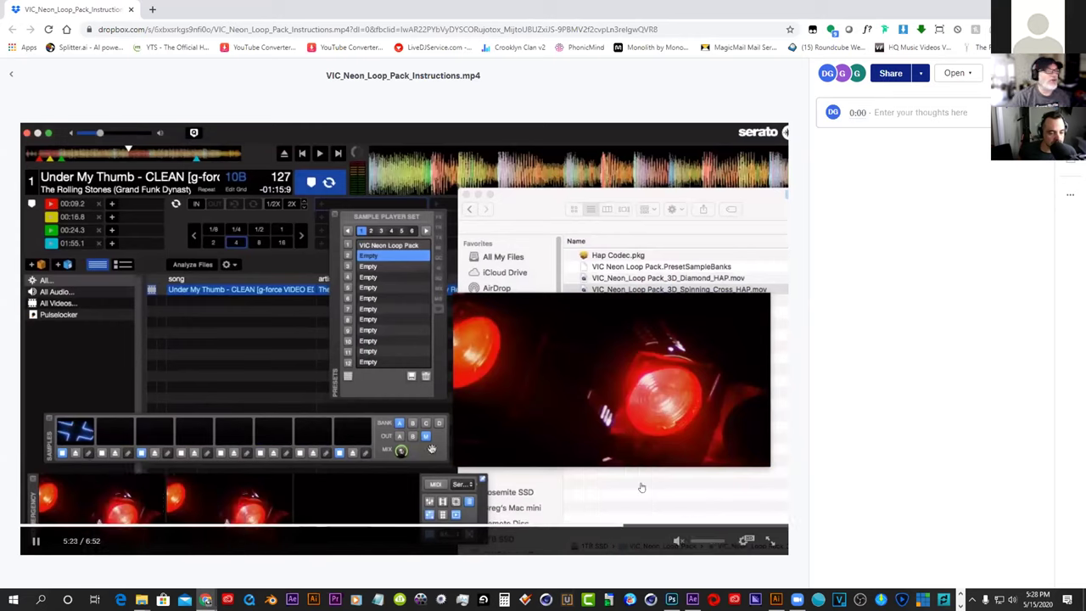
pyautogui.moveTo(648, 526); pyautogui.dragTo(674, 526)
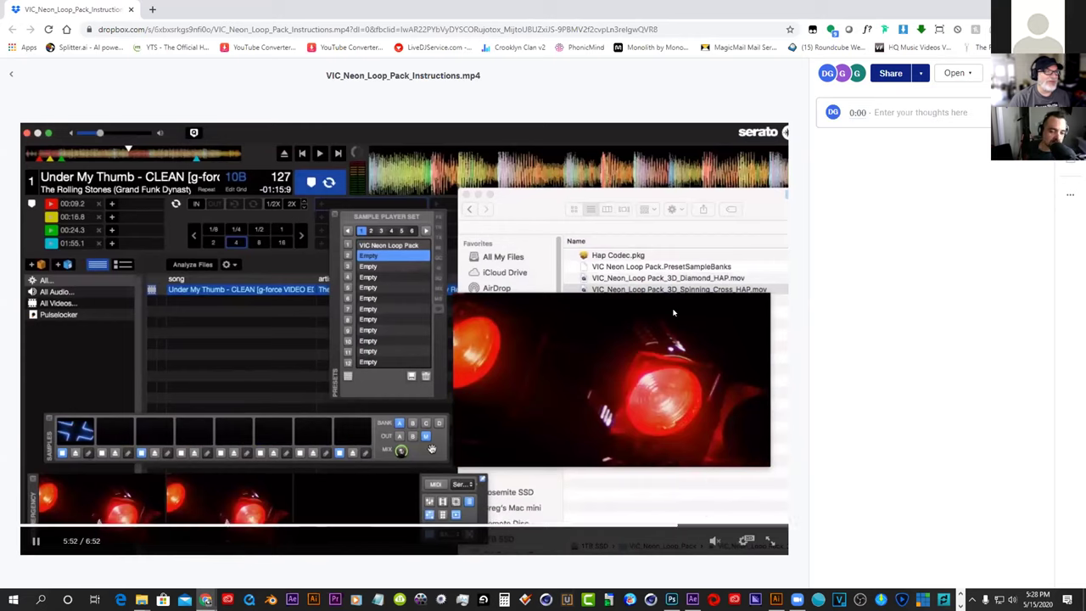
pyautogui.click(130, 11)
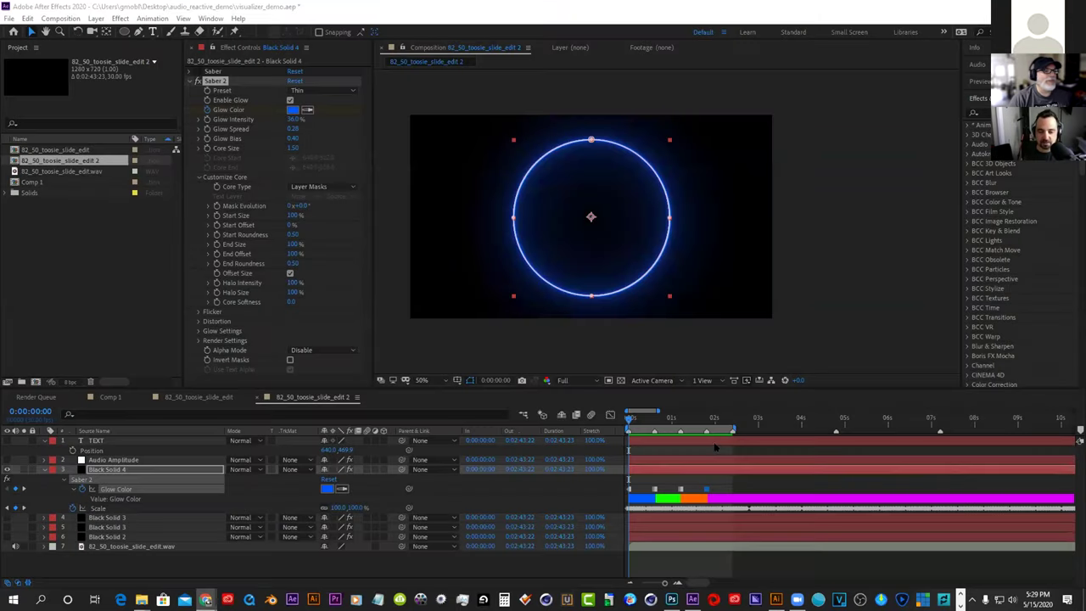
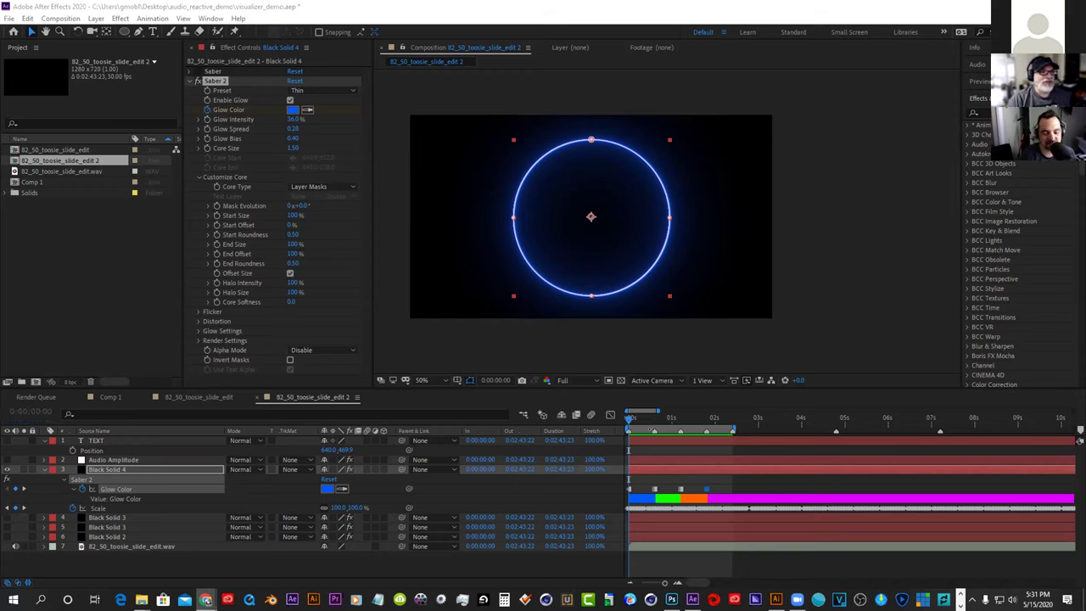
# Collapse and hide Black Solid 4, and make the upper Black Solid 3 layer visible
pyautogui.click(637, 418)
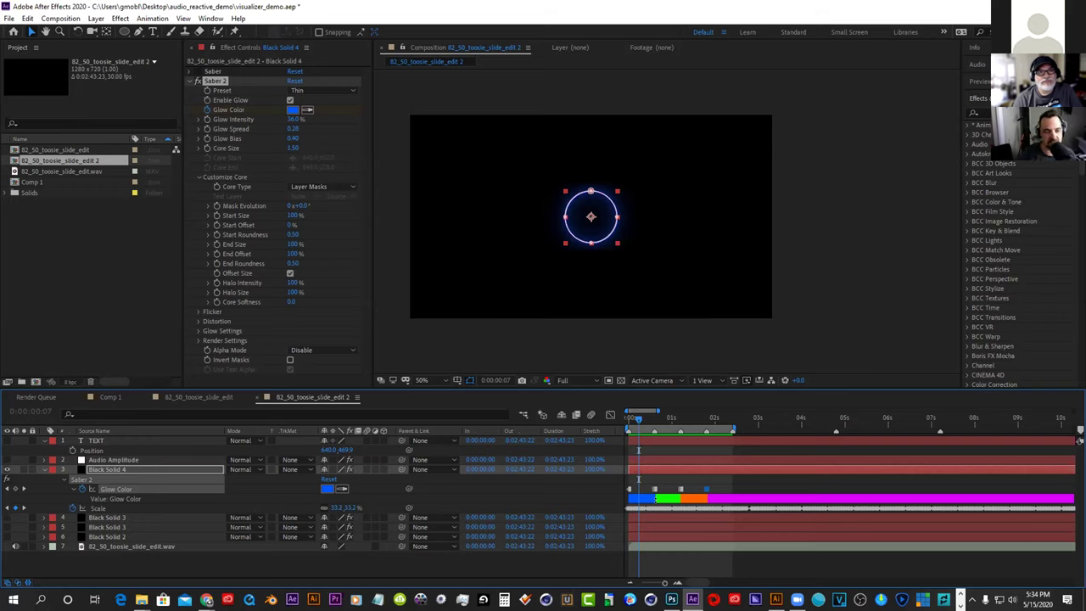
pyautogui.click(44, 469)
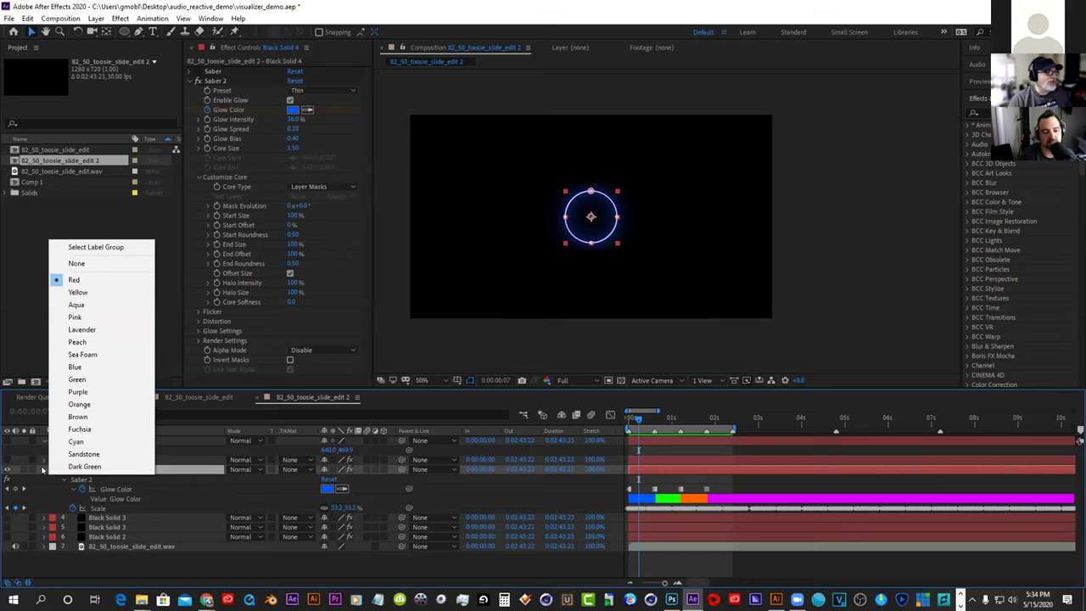
pyautogui.click(44, 469)
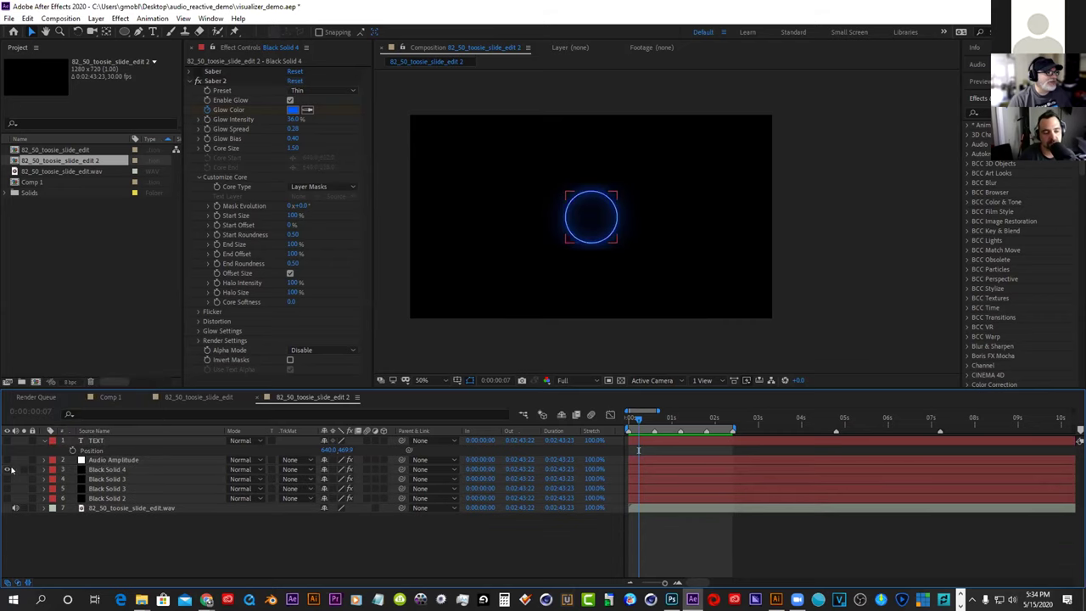
pyautogui.click(7, 480)
pyautogui.click(7, 479)
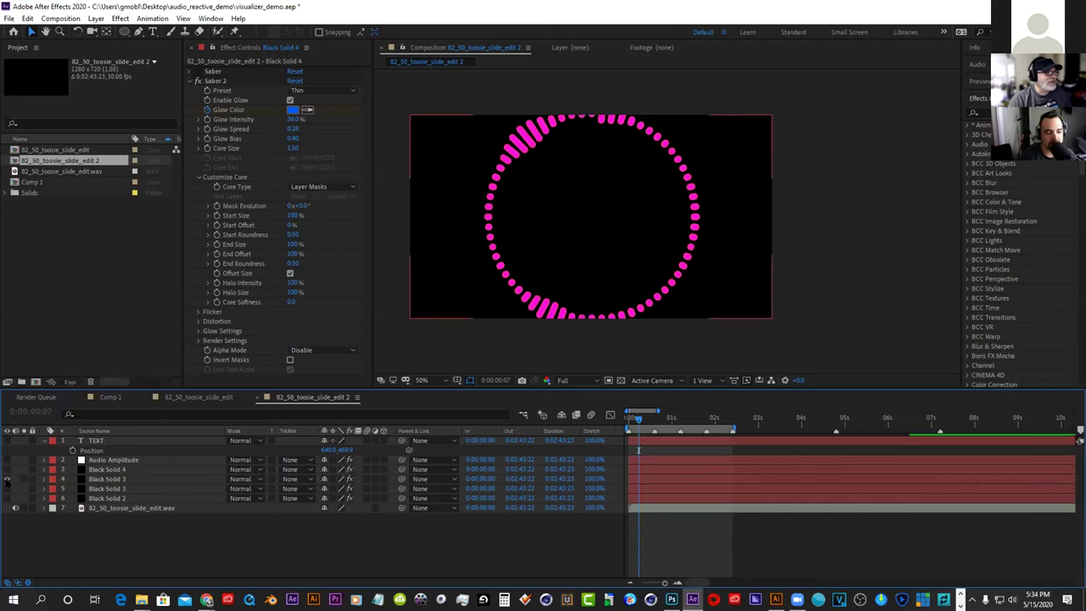
# Set the Audio Spectrum Path on the upper Black Solid 3 to None and scrub to check the straight spectrum
pyautogui.click(106, 478)
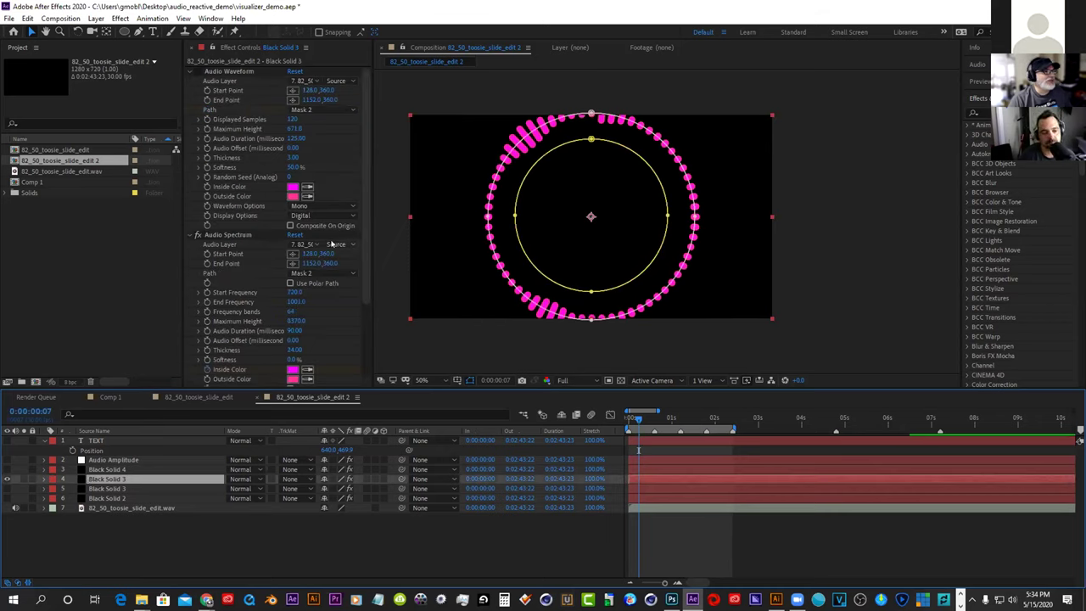
pyautogui.click(329, 273)
pyautogui.click(315, 285)
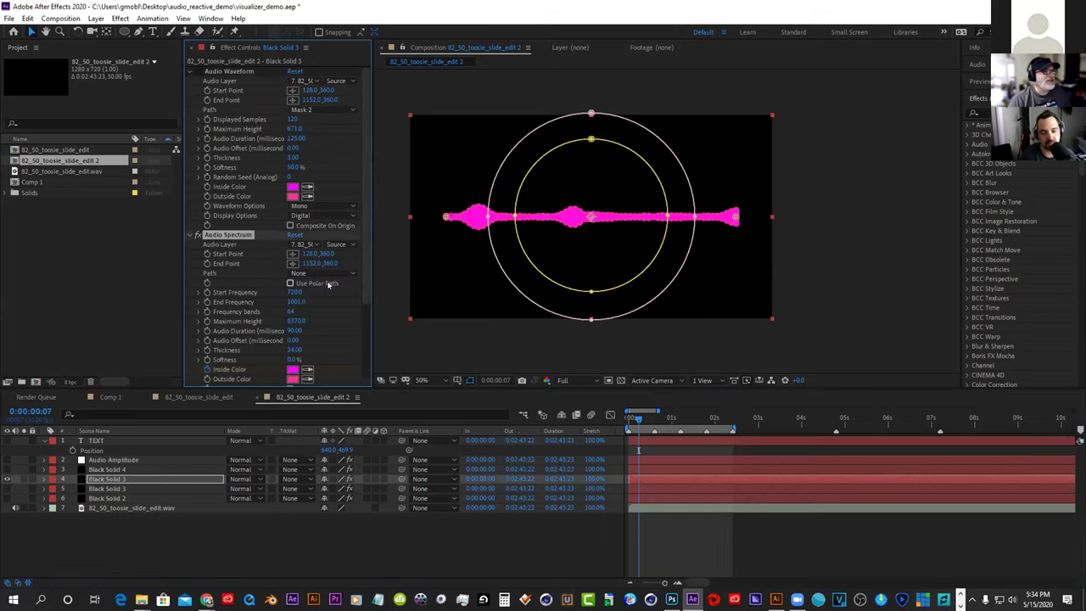
pyautogui.moveTo(638, 418); pyautogui.dragTo(669, 419)
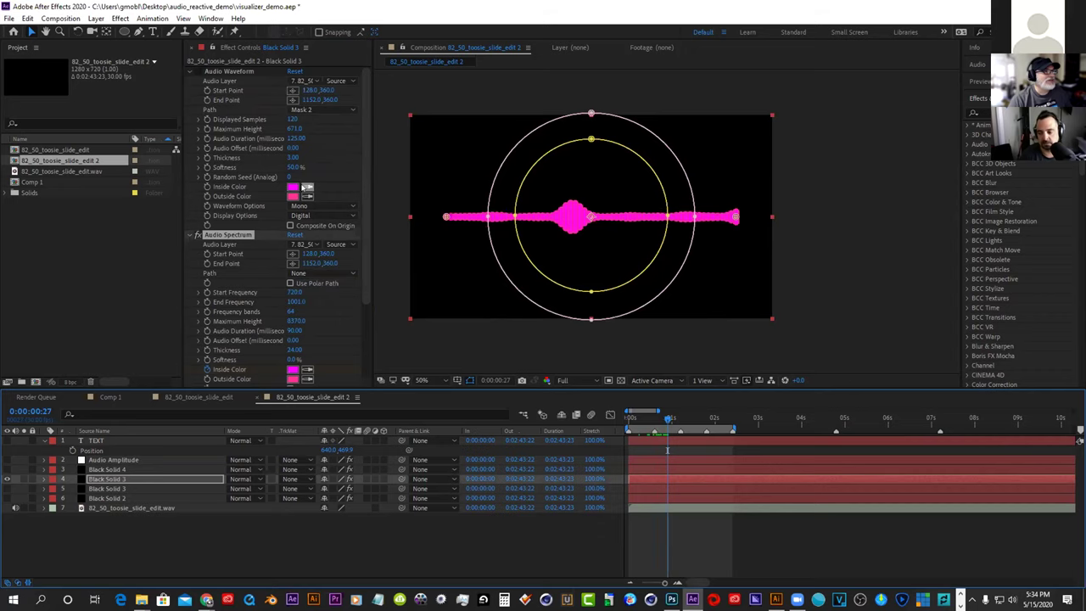
# Set the Audio Waveform Thickness to 3.30 and the Audio Spectrum Frequency bands to 28, and scrub through the result
pyautogui.click(270, 159)
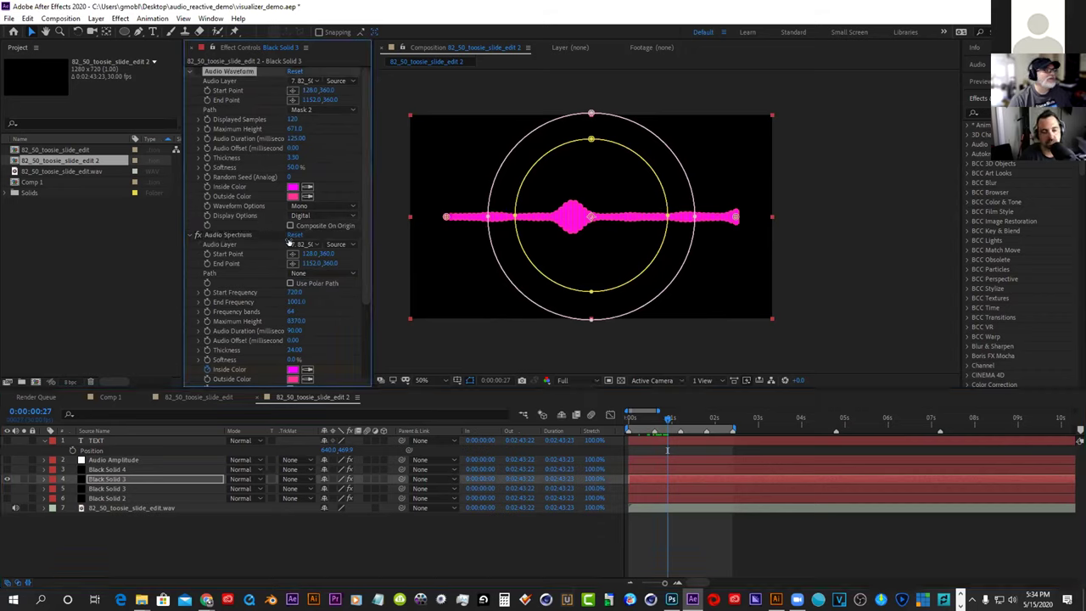
pyautogui.click(295, 292)
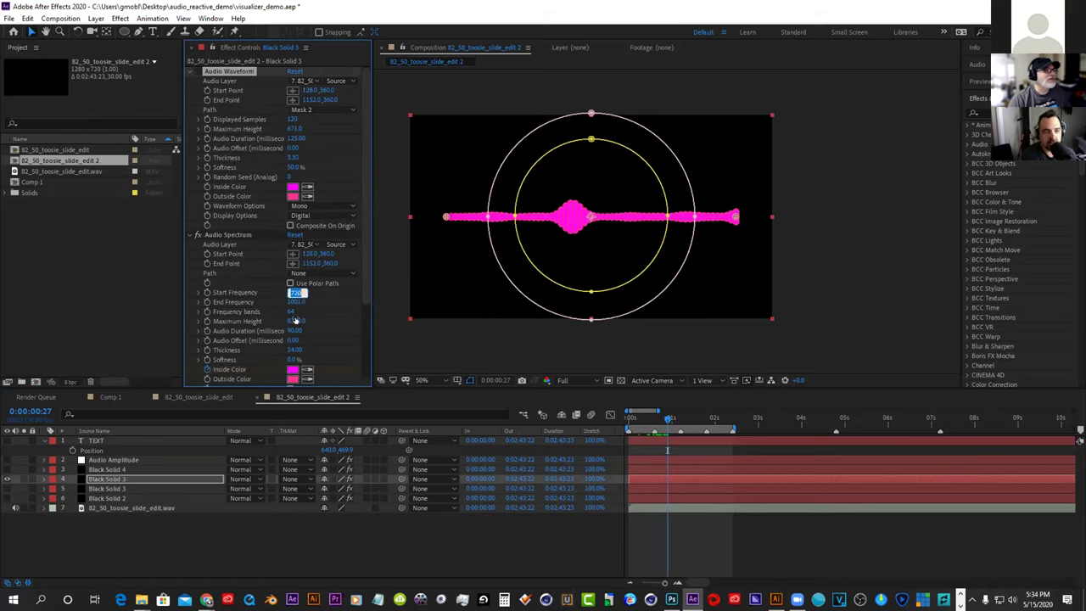
pyautogui.moveTo(291, 311); pyautogui.dragTo(269, 311)
pyautogui.click(678, 419)
pyautogui.moveTo(679, 419); pyautogui.dragTo(698, 419)
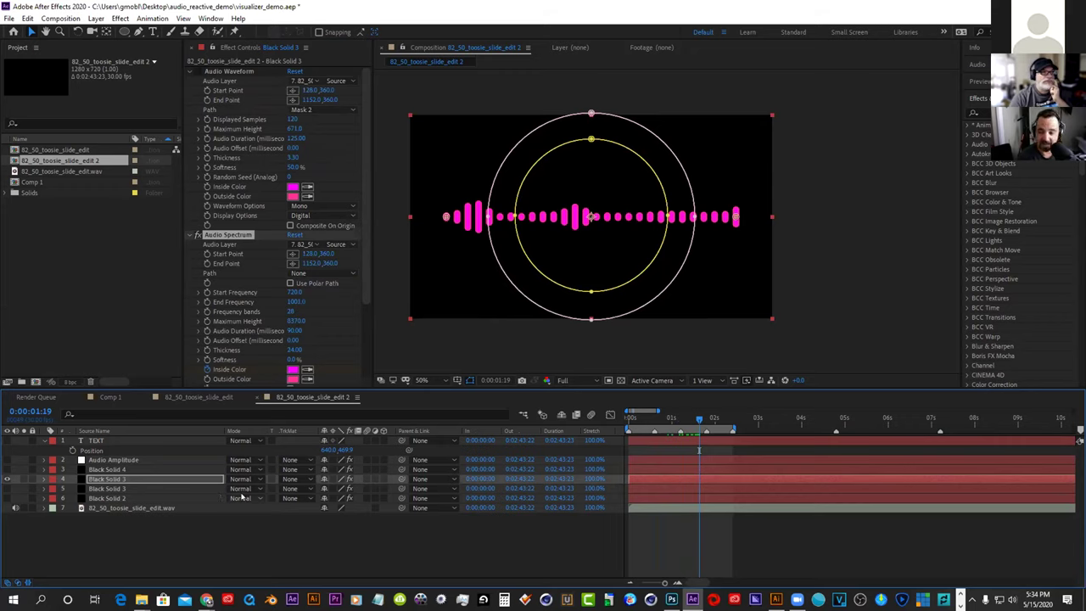
# Change the Audio Spectrum Inside Color to light blue at 0:00:01:19 and the Outside Color to green
pyautogui.click(293, 369)
pyautogui.click(168, 92)
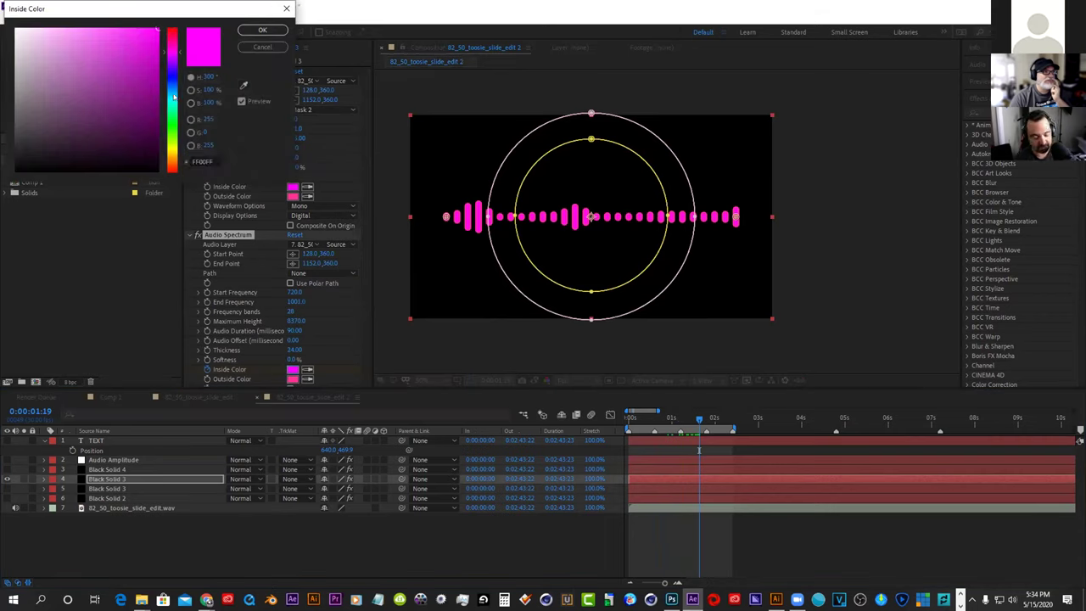
pyautogui.click(262, 30)
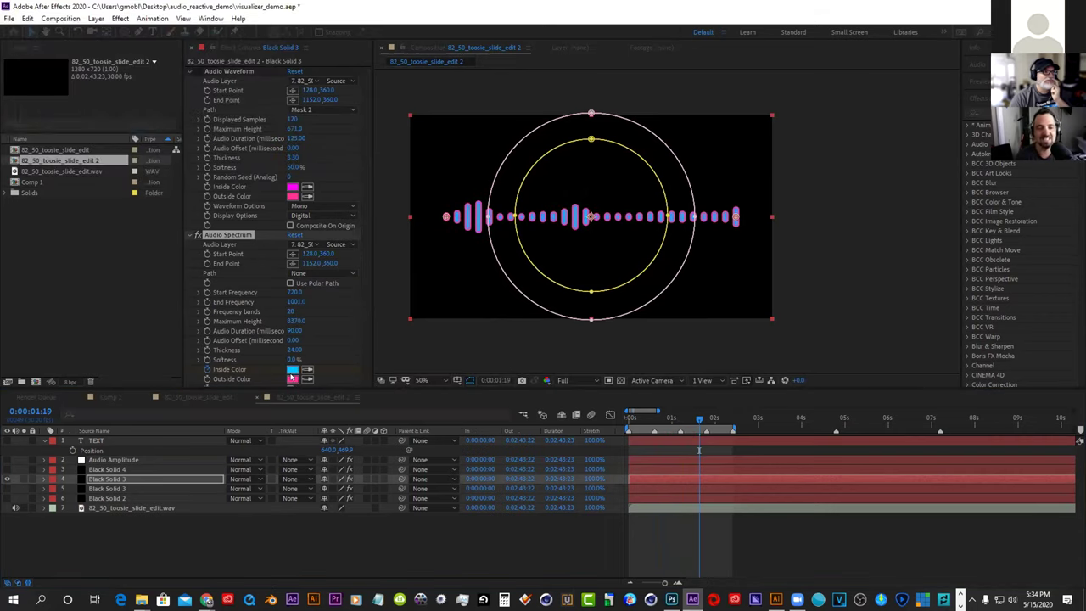
pyautogui.click(293, 378)
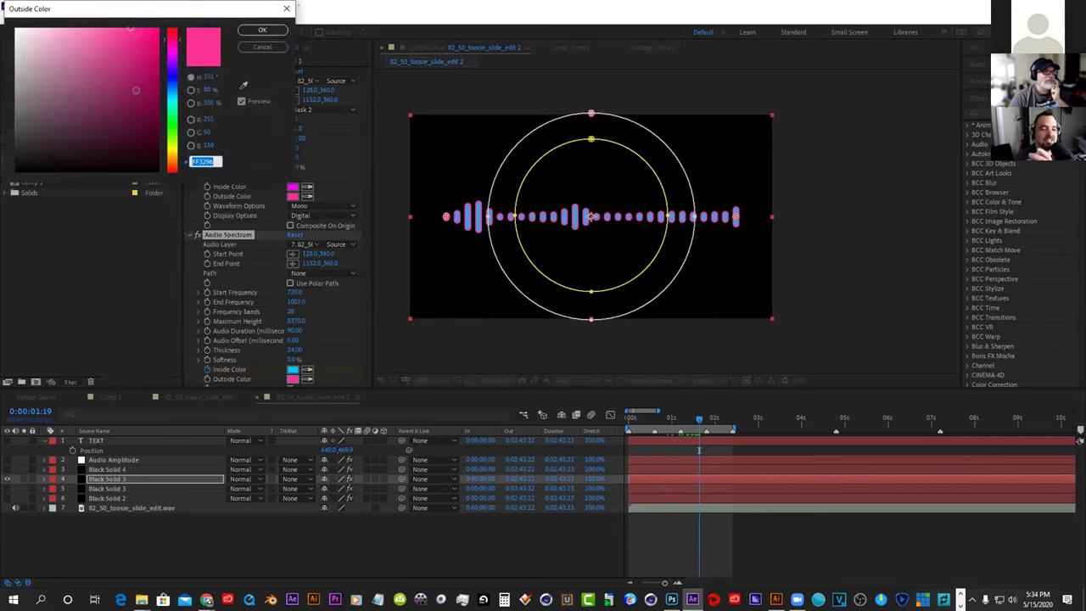
pyautogui.click(174, 118)
pyautogui.click(262, 31)
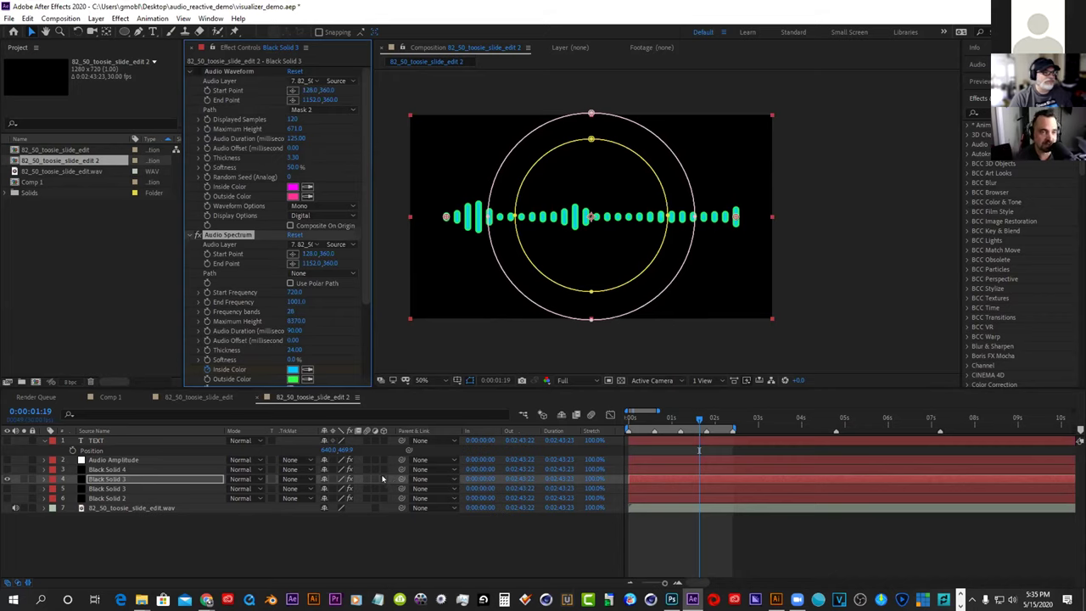
# Make the upper Black Solid 3 a 3D layer and set its X Rotation to -70°
pyautogui.click(383, 479)
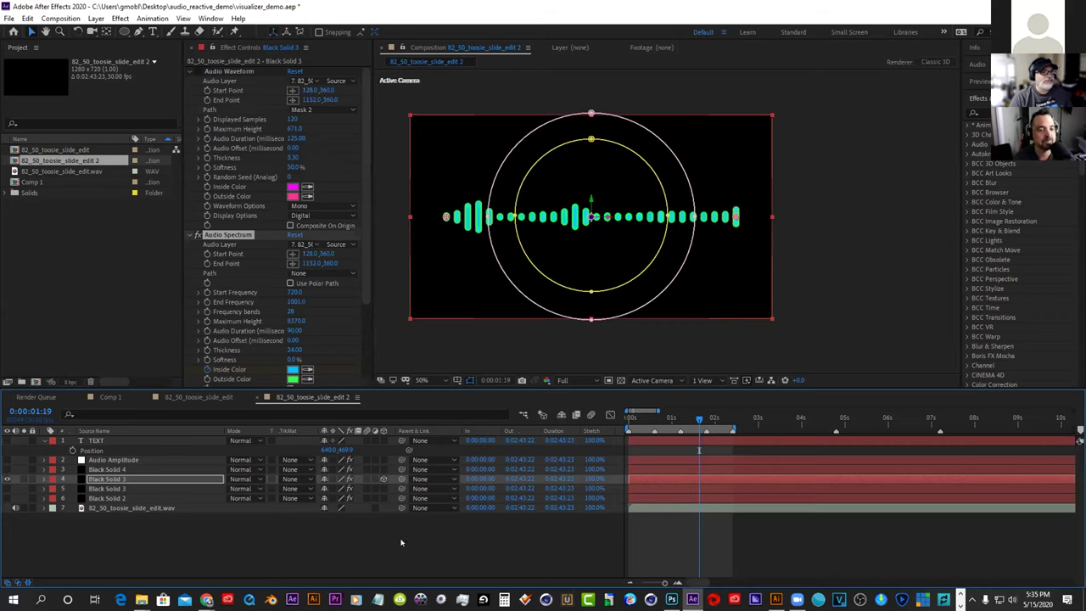
pyautogui.press('r')
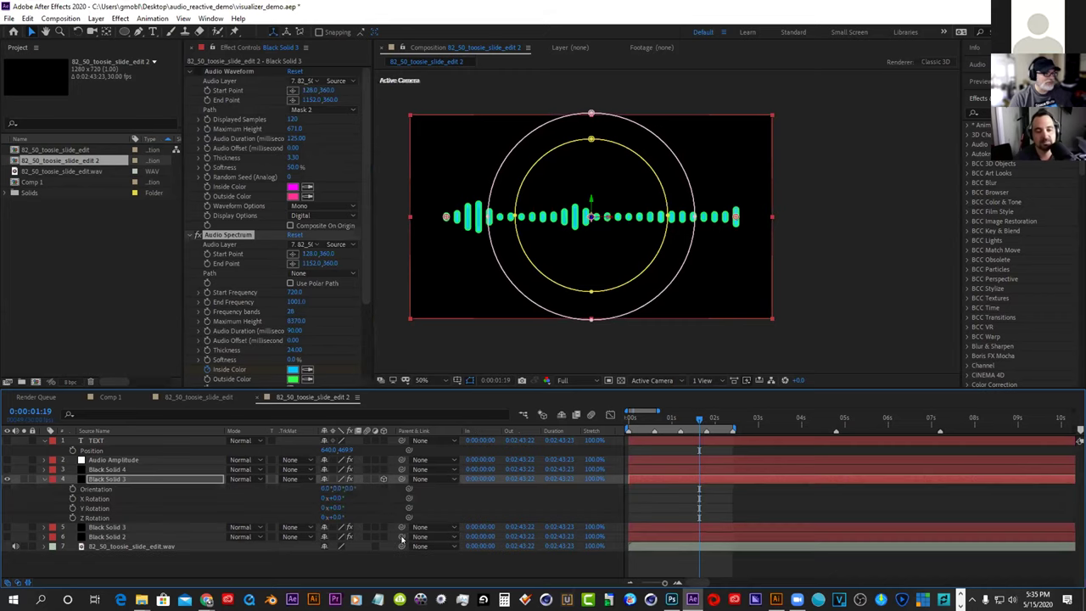
pyautogui.moveTo(336, 507); pyautogui.dragTo(363, 506)
pyautogui.click(383, 478)
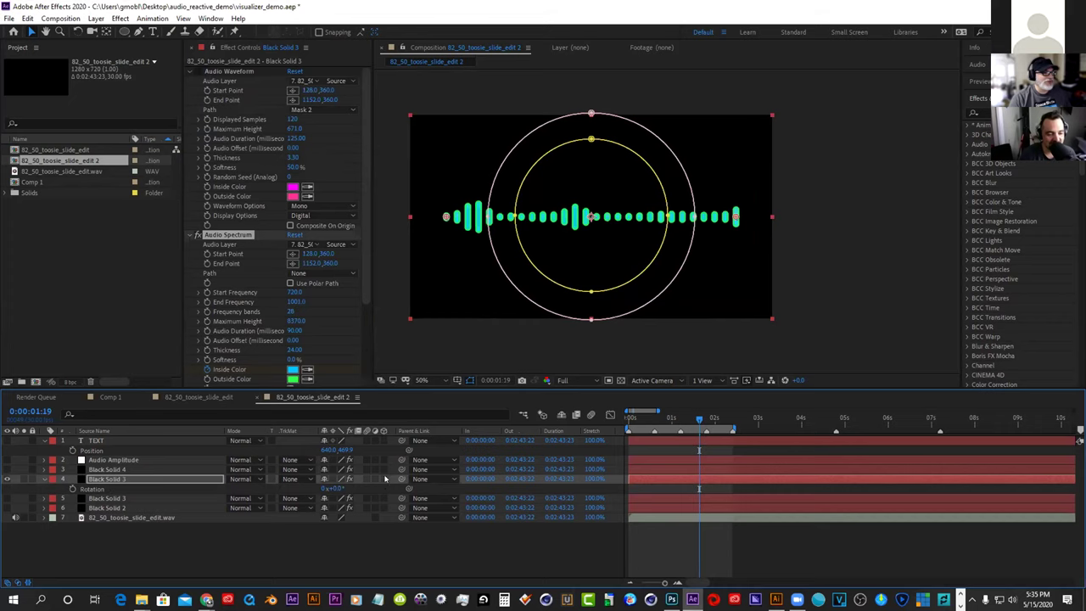
pyautogui.click(384, 478)
pyautogui.moveTo(335, 507); pyautogui.dragTo(246, 497)
pyautogui.moveTo(699, 418)
pyautogui.mouseDown()
pyautogui.moveTo(645, 420)
pyautogui.moveTo(693, 421)
pyautogui.mouseUp()
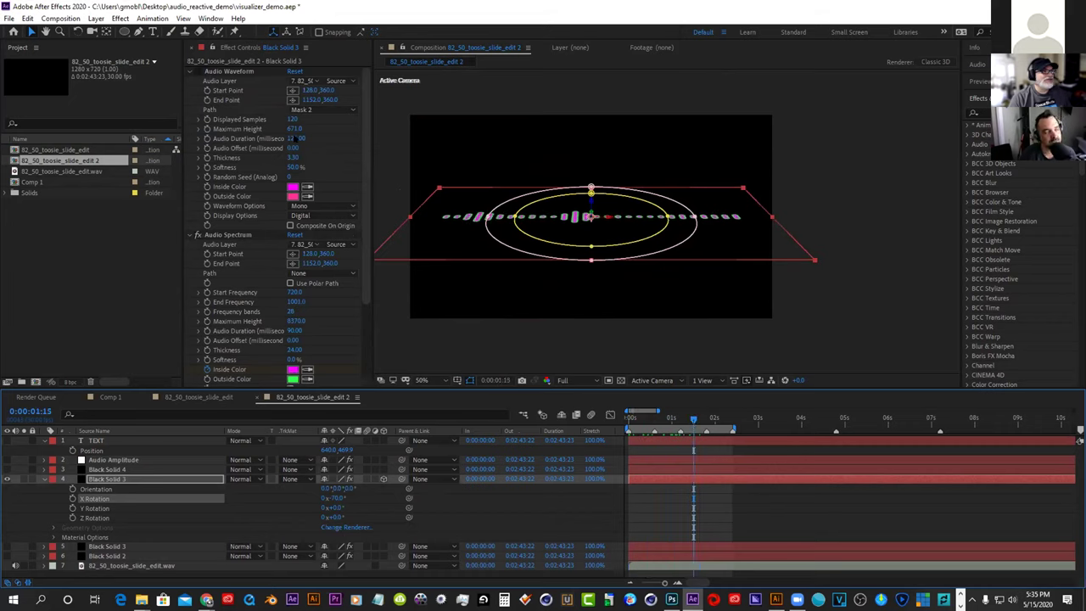
# Undo a trial Audio Waveform Maximum Height change, and swap the active effect from Audio Spectrum to Audio Waveform
pyautogui.click(320, 128)
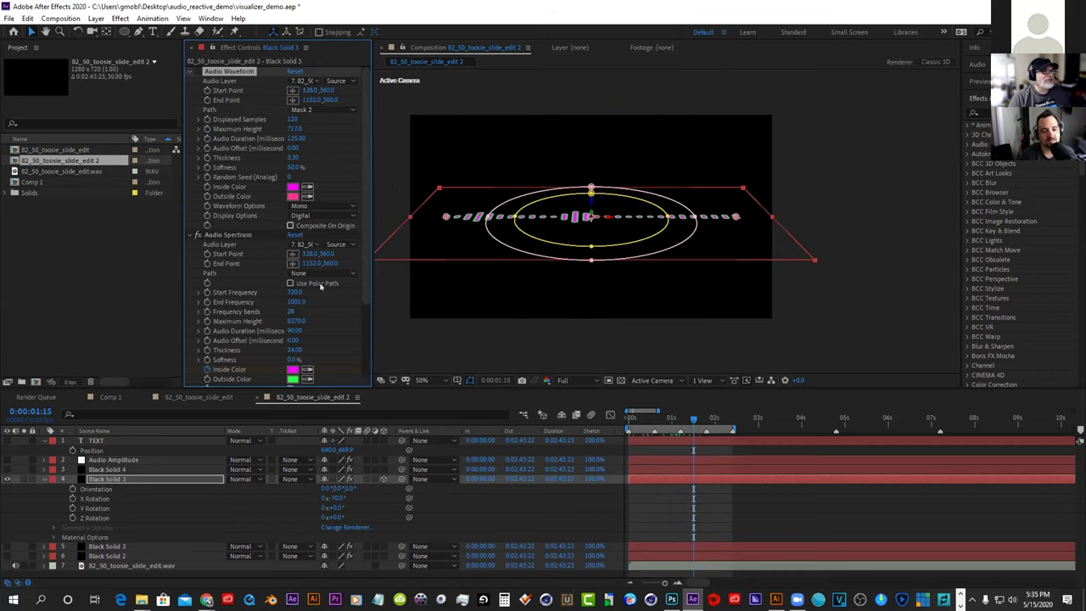
pyautogui.hotkey('ctrl', 'z')
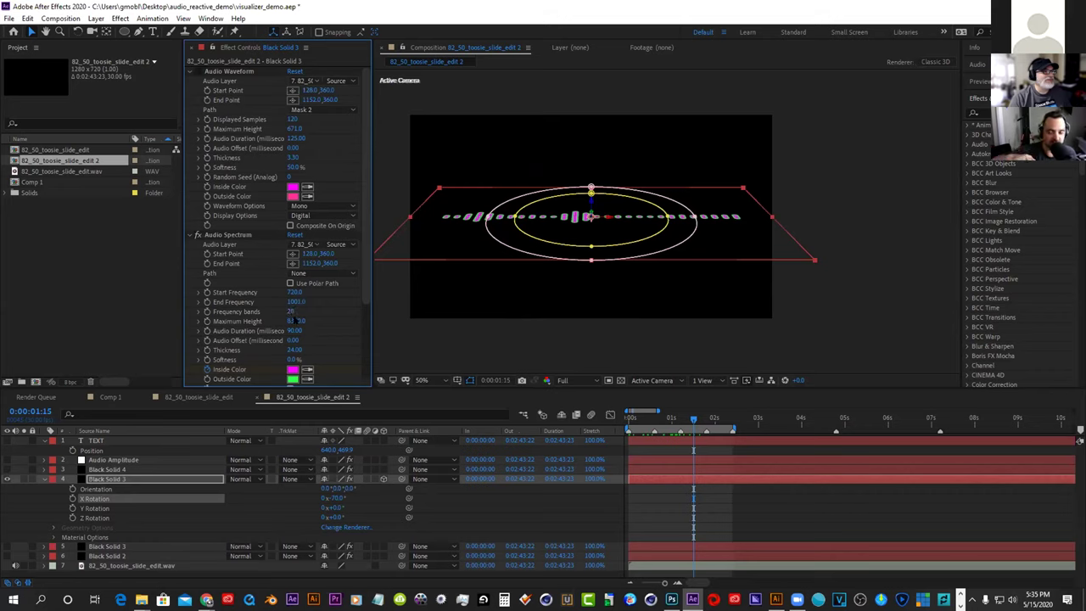
pyautogui.click(196, 234)
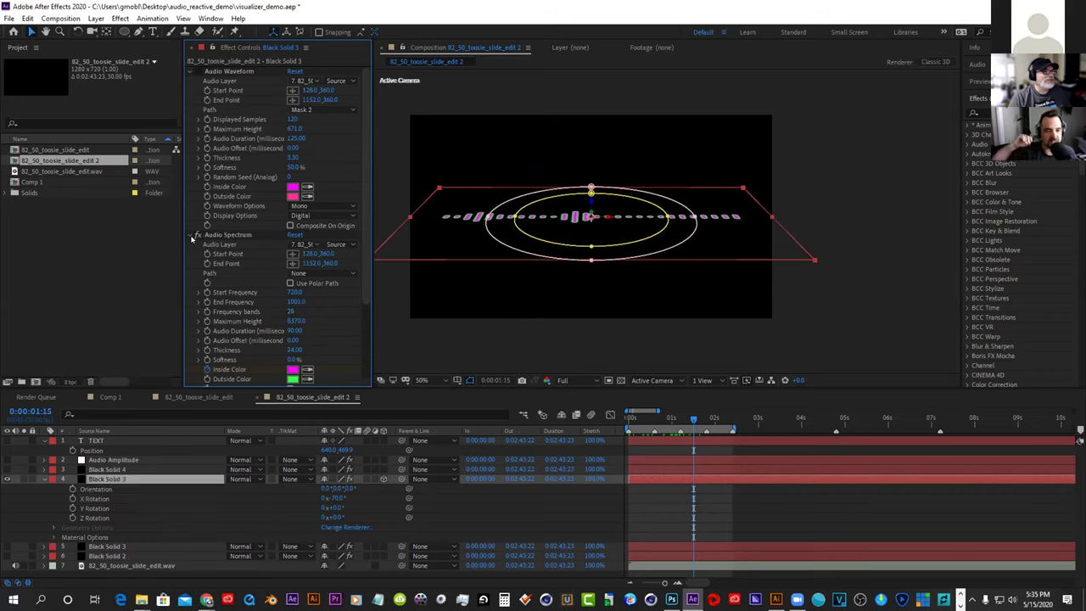
pyautogui.click(198, 72)
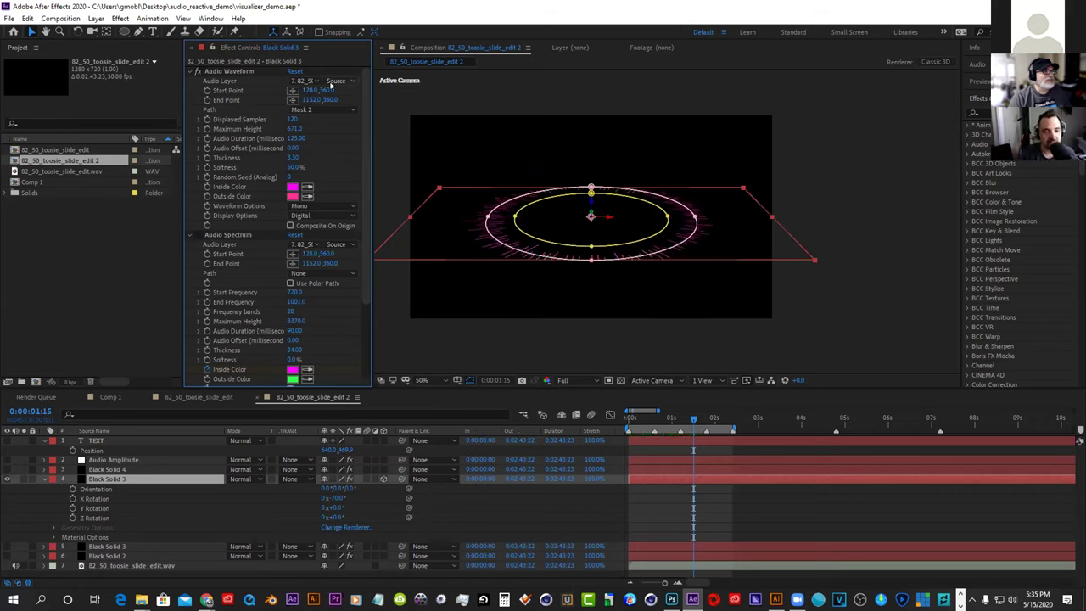
# Set the Audio Waveform Path to None and scrub the timeline to check the tilted waveform's motion
pyautogui.click(336, 81)
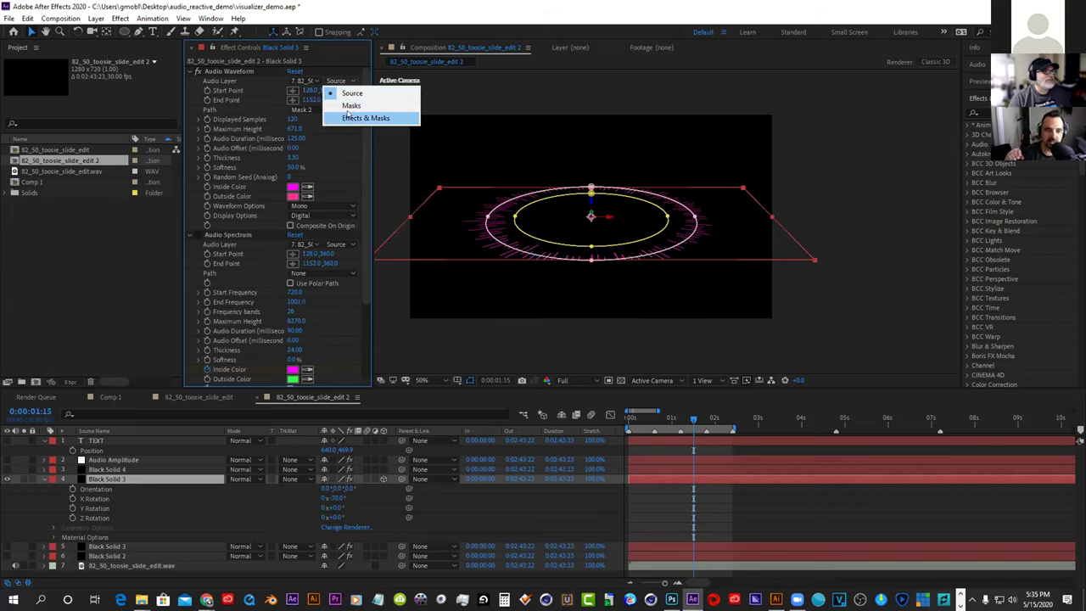
pyautogui.click(324, 110)
pyautogui.click(322, 110)
pyautogui.click(314, 122)
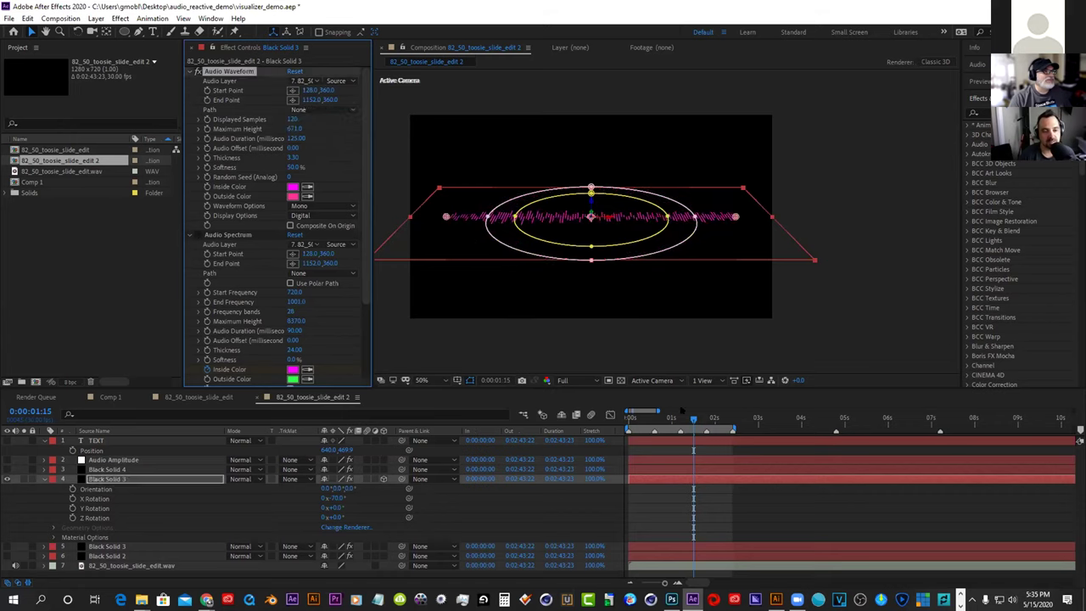
pyautogui.moveTo(636, 419); pyautogui.dragTo(713, 420)
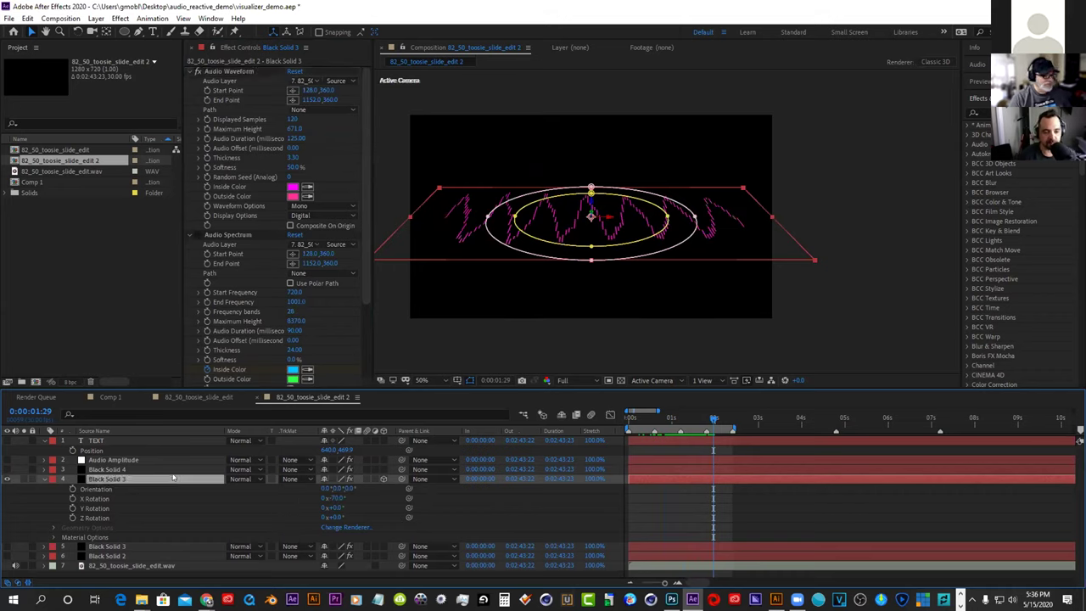
# Lower the upper Black Solid 3 and bring it closer, to Position about 640, 517, -432, and preview the waveform from the start
pyautogui.press('p')
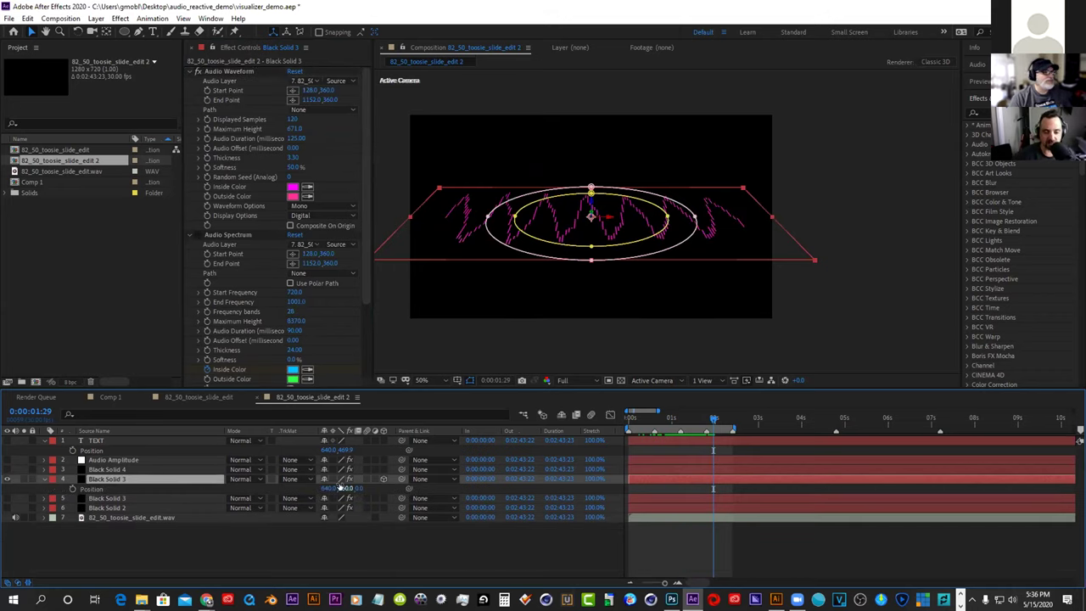
pyautogui.moveTo(344, 488)
pyautogui.mouseDown()
pyautogui.moveTo(373, 488)
pyautogui.moveTo(242, 508)
pyautogui.moveTo(340, 508)
pyautogui.mouseUp()
pyautogui.press('Return')
pyautogui.moveTo(605, 365); pyautogui.dragTo(609, 226)
pyautogui.moveTo(610, 227); pyautogui.dragTo(609, 225)
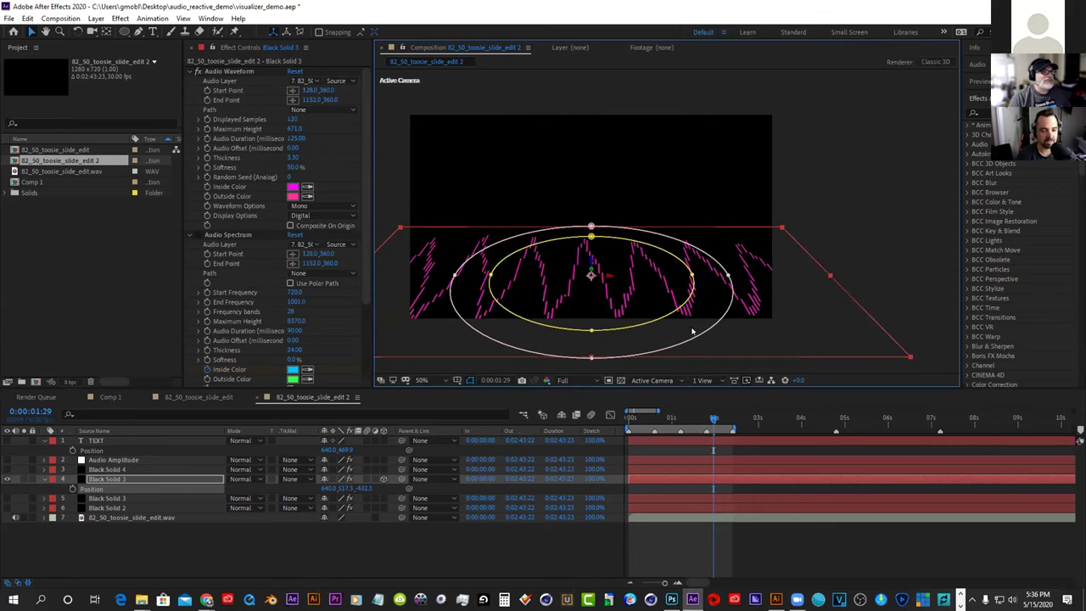
pyautogui.press('Home')
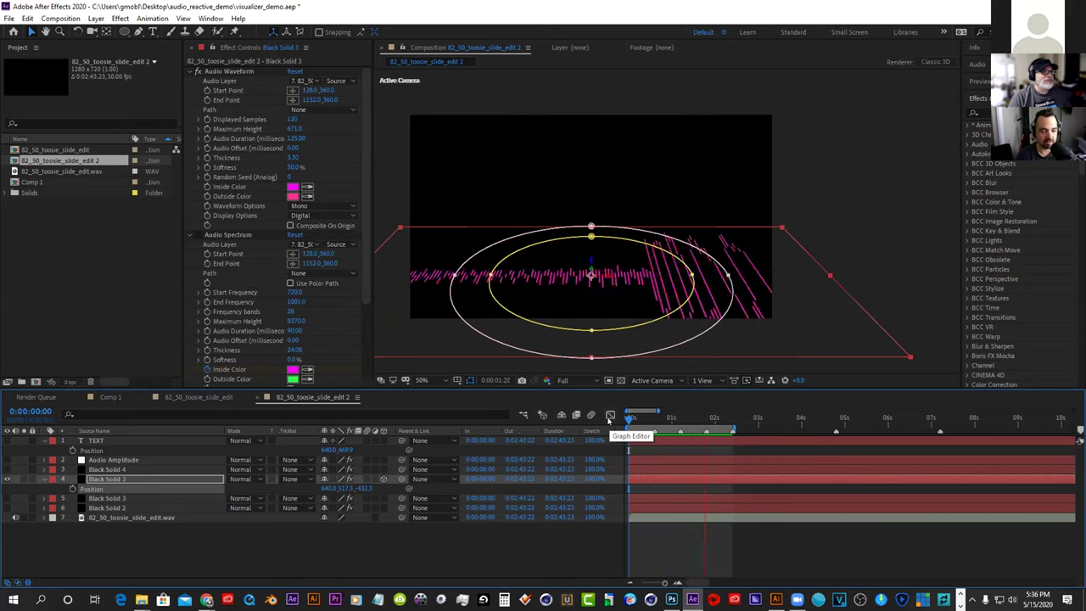
pyautogui.press('space')
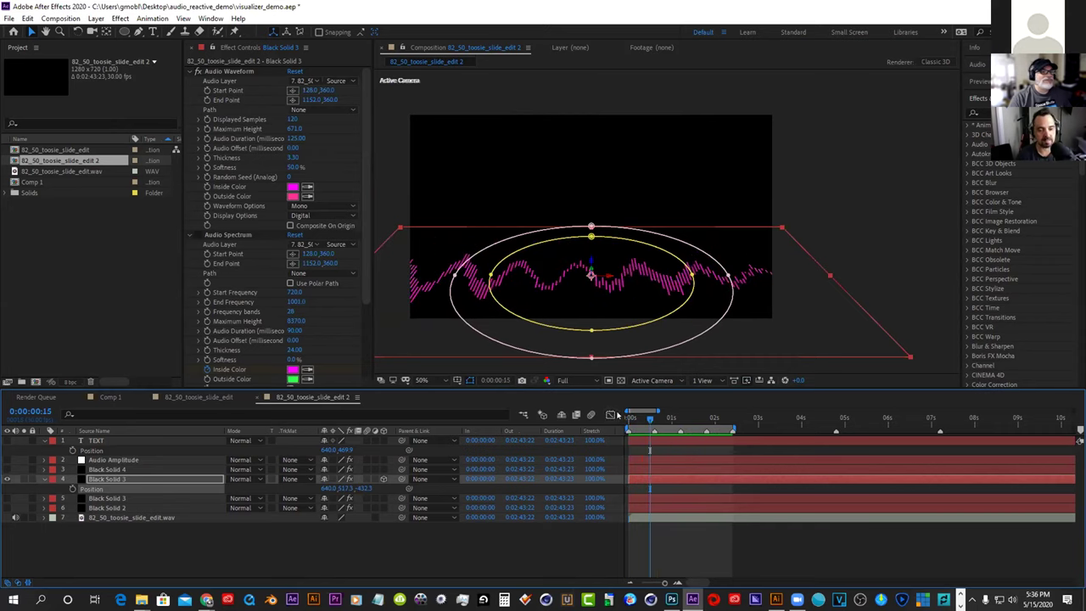
pyautogui.moveTo(628, 419); pyautogui.dragTo(663, 419)
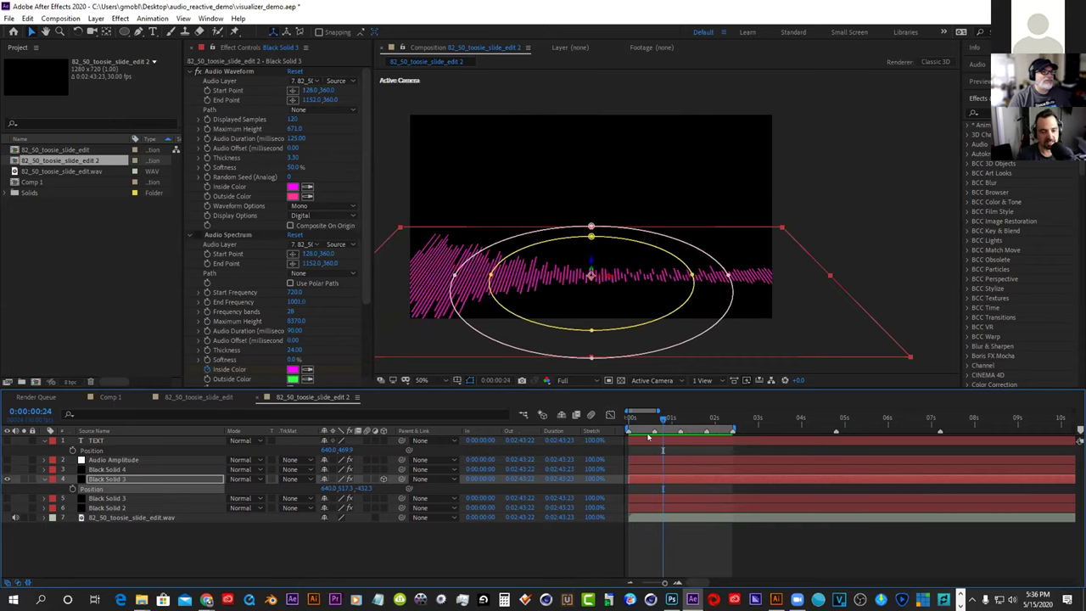
pyautogui.click(280, 552)
pyautogui.rightClick(270, 562)
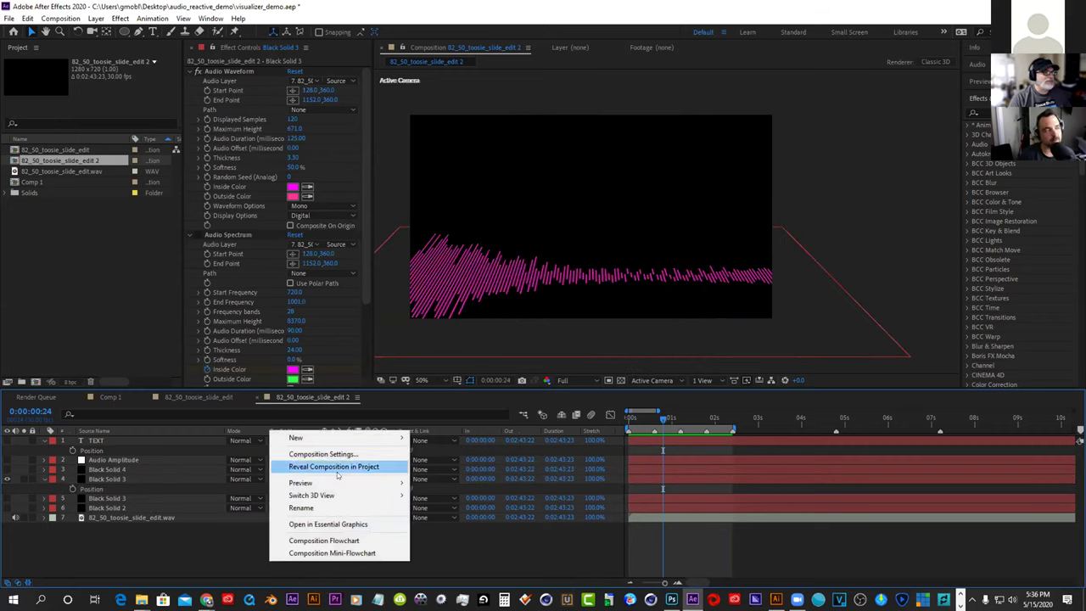
pyautogui.moveTo(354, 439)
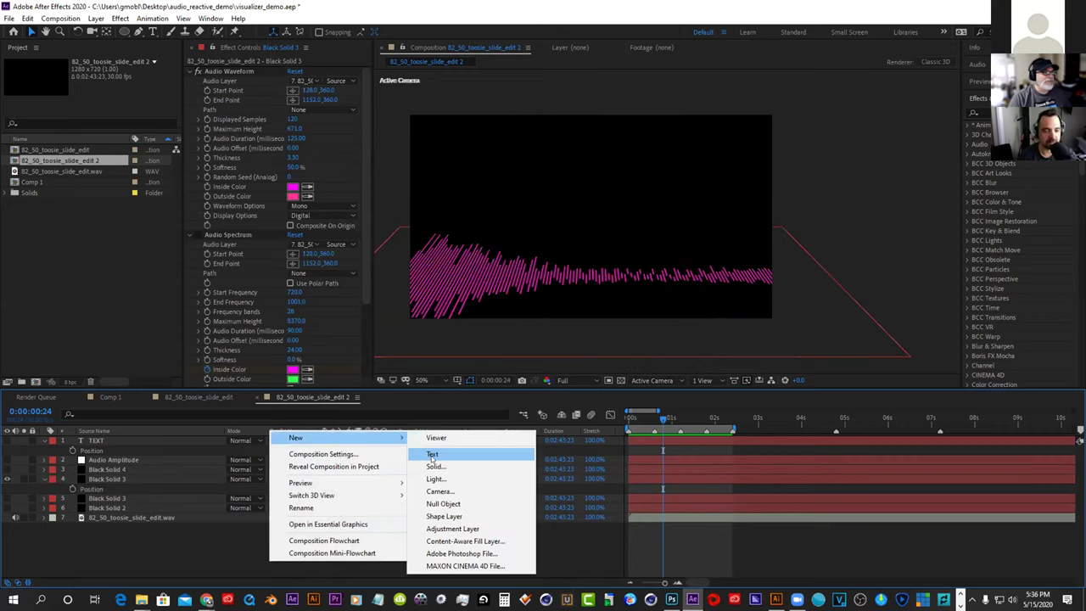
pyautogui.click(229, 547)
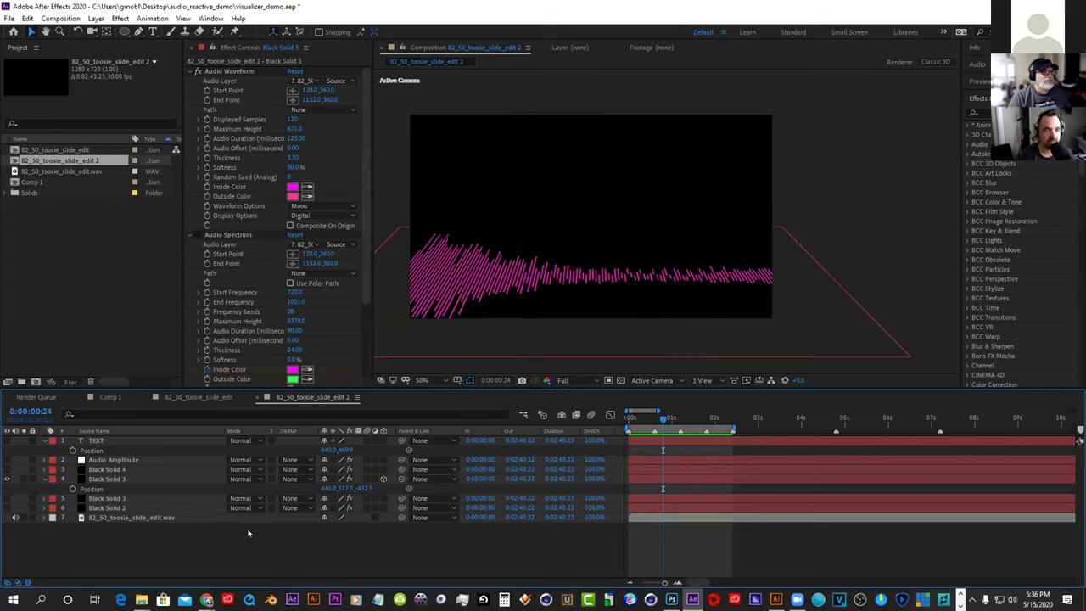
pyautogui.click(558, 264)
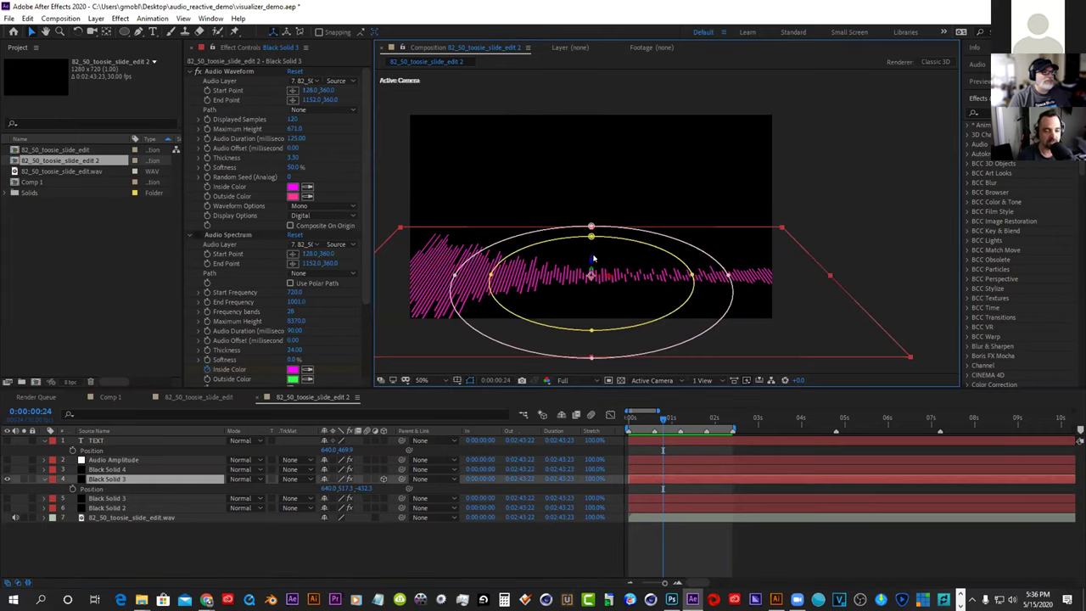
pyautogui.moveTo(591, 273)
pyautogui.mouseDown()
pyautogui.moveTo(591, 174)
pyautogui.moveTo(591, 273)
pyautogui.mouseUp()
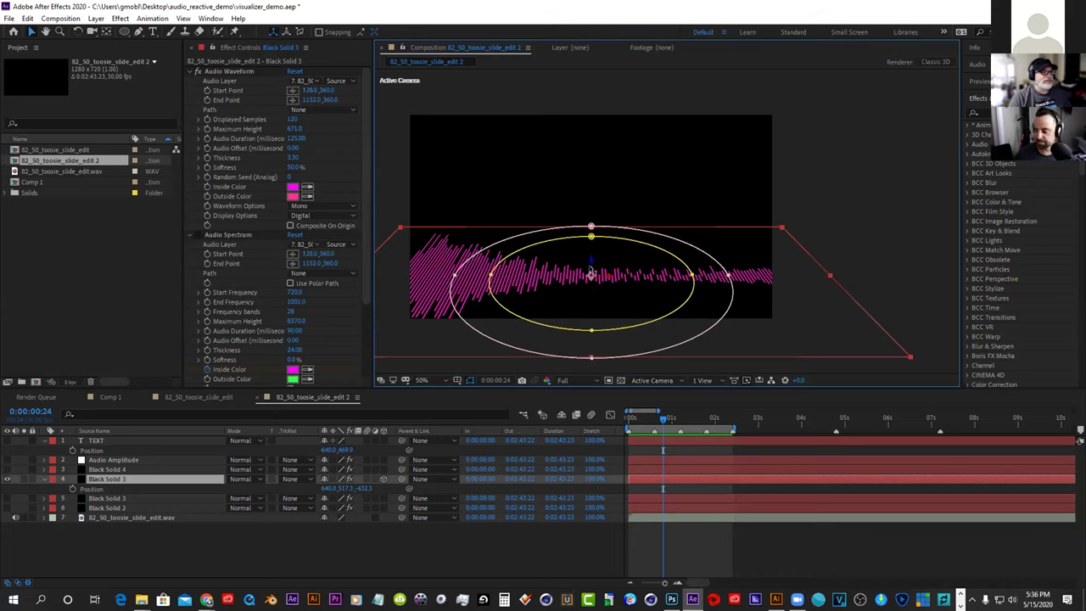
# Apply CC RepeTile to the upper Black Solid 3, set Expand Up to 10883, and preview the repeated waveform
pyautogui.click(155, 482)
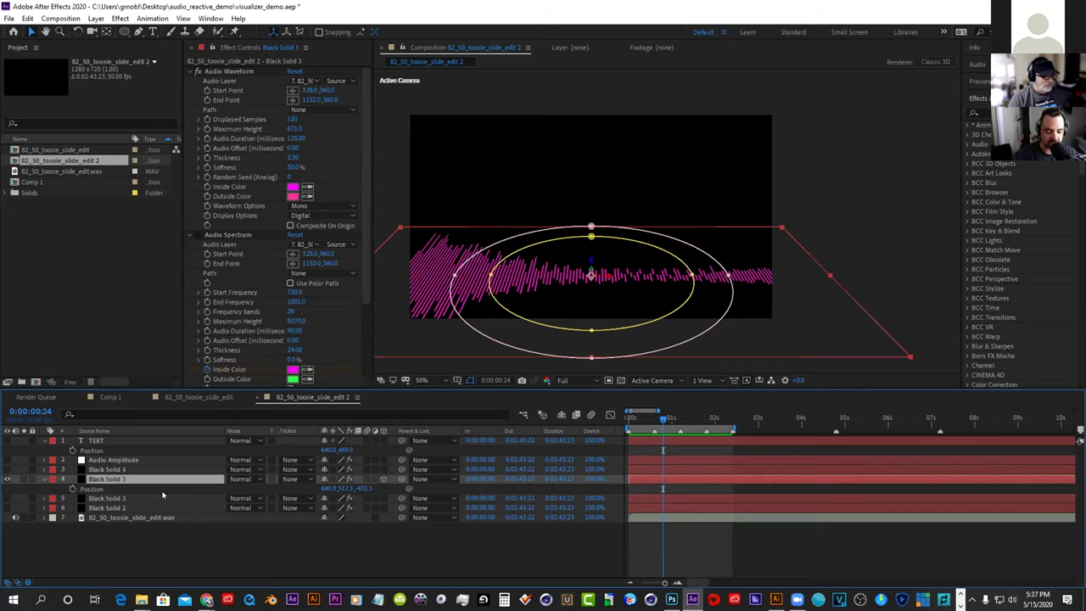
pyautogui.hotkey('ctrl', 'space')
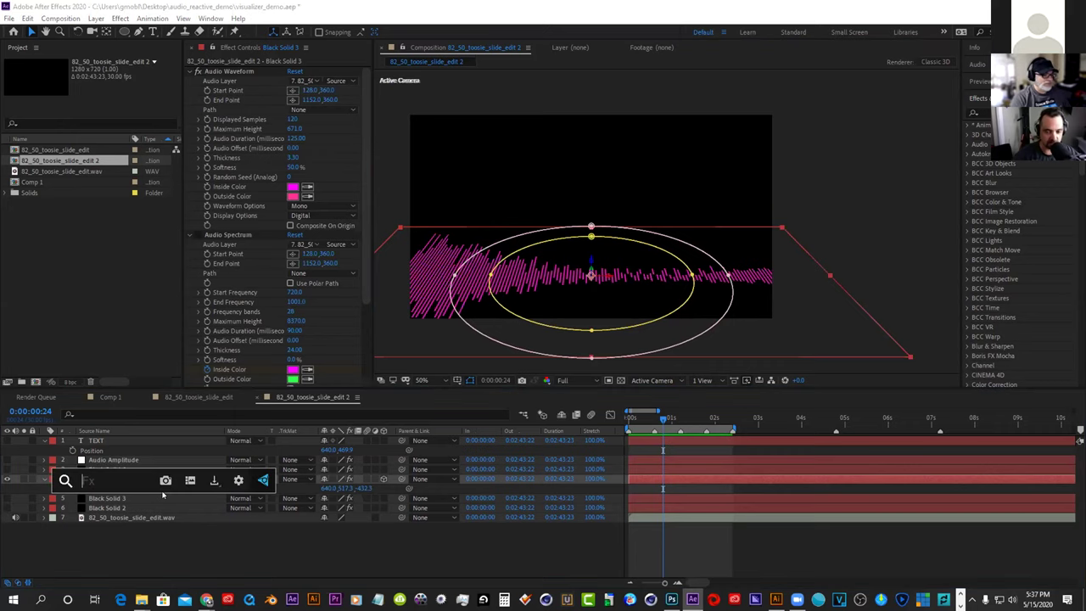
pyautogui.write('repe')
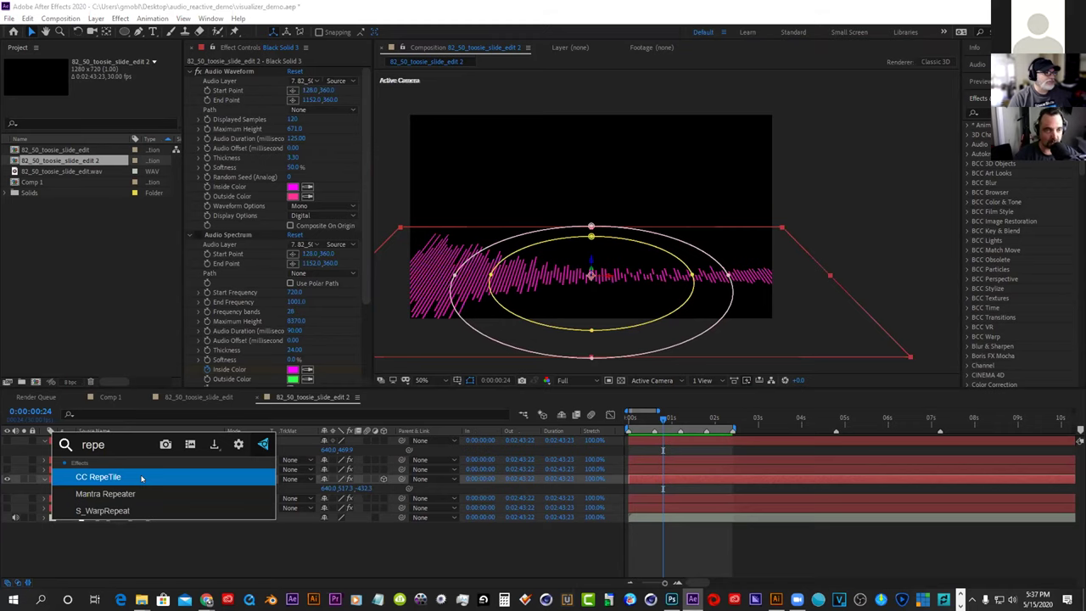
pyautogui.click(142, 477)
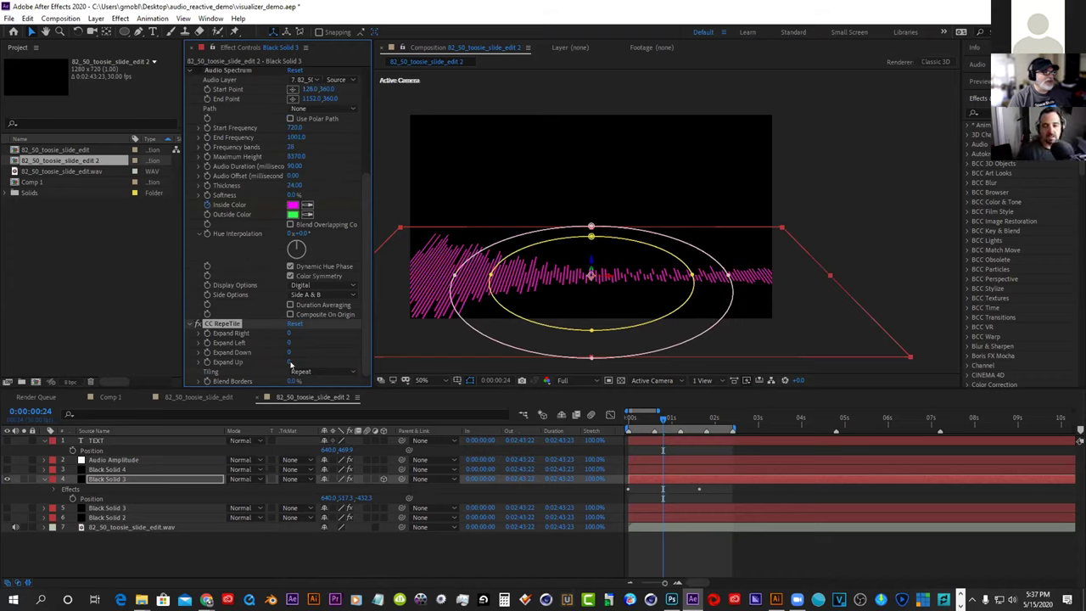
pyautogui.moveTo(338, 350); pyautogui.dragTo(420, 331)
pyautogui.moveTo(295, 360); pyautogui.dragTo(747, 380)
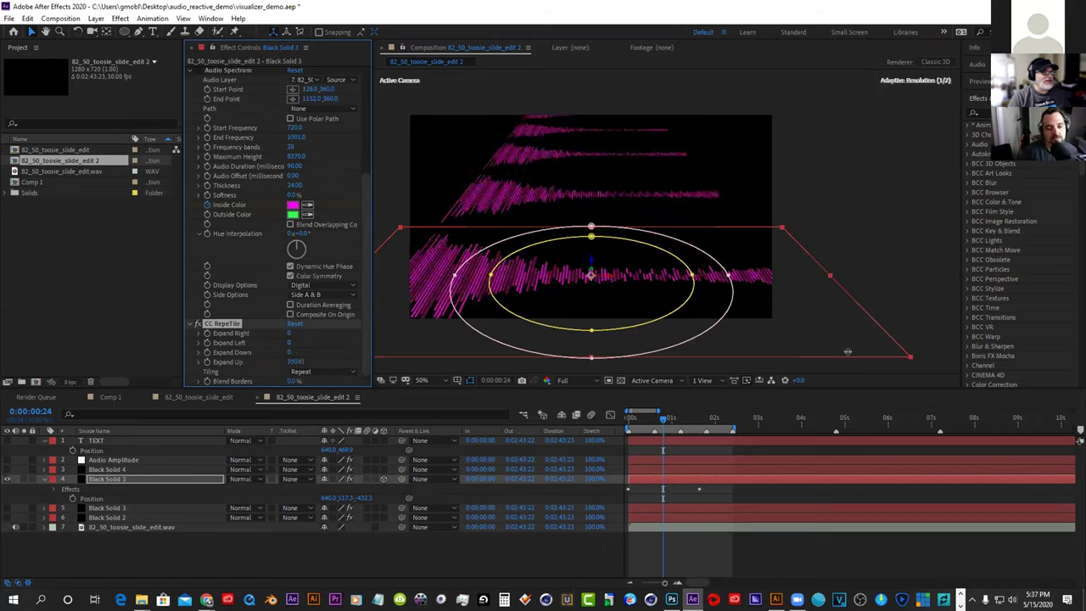
pyautogui.moveTo(664, 418); pyautogui.dragTo(633, 418)
pyautogui.press('space')
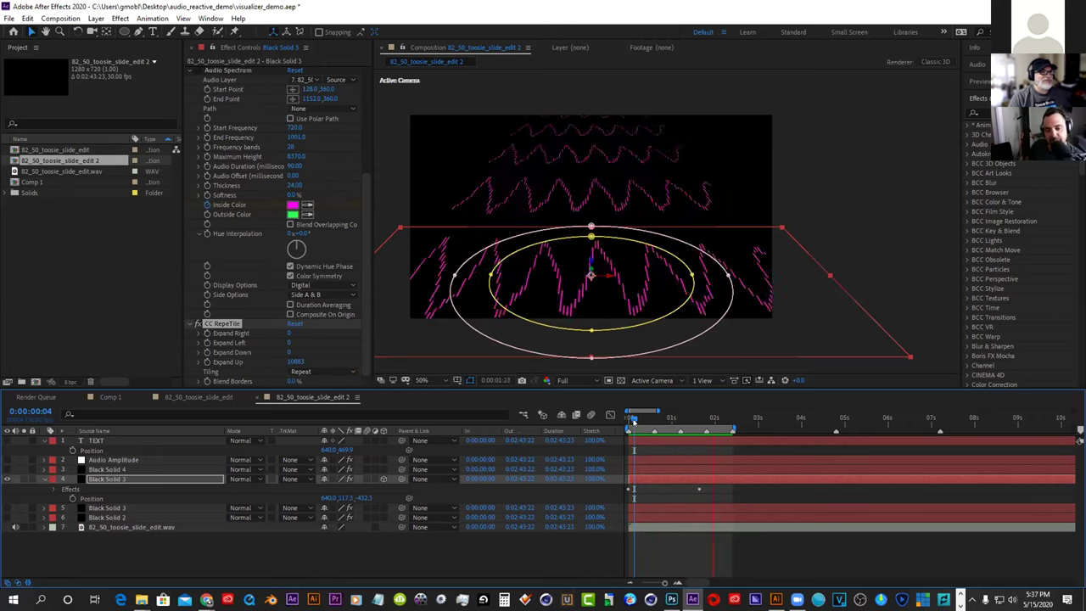
pyautogui.moveTo(632, 419); pyautogui.dragTo(725, 418)
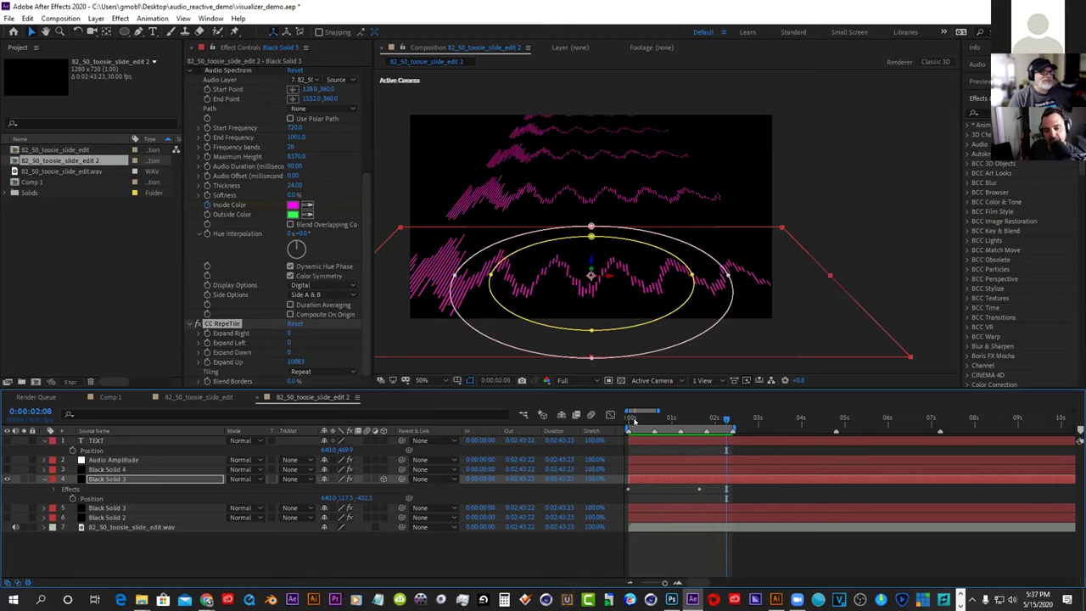
# Set the Z Rotation of the upper Black Solid 3 to 90°
pyautogui.click(172, 480)
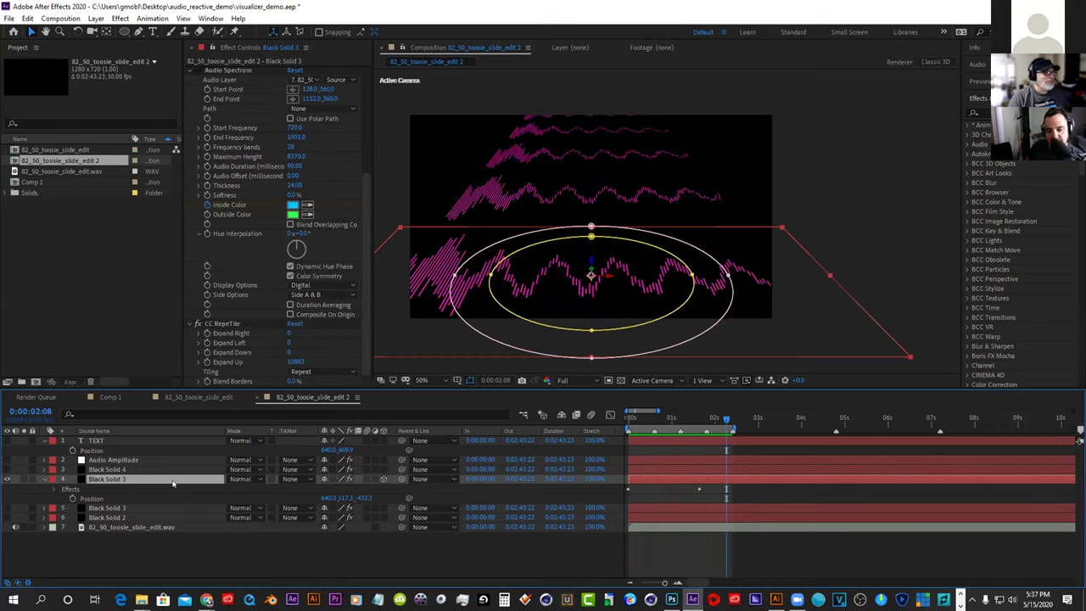
pyautogui.press('r')
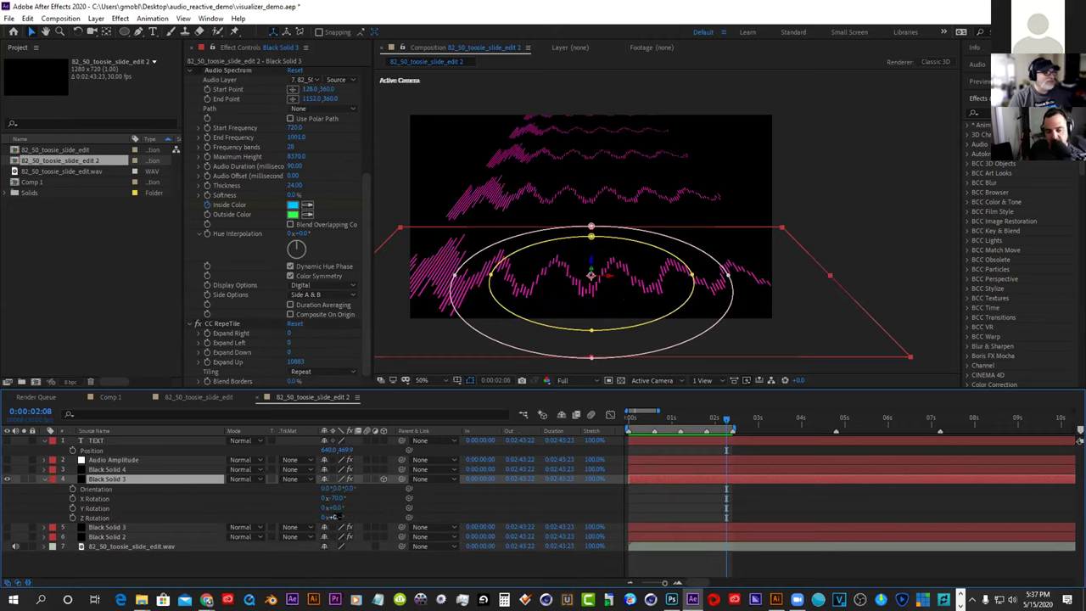
pyautogui.moveTo(334, 517); pyautogui.dragTo(411, 511)
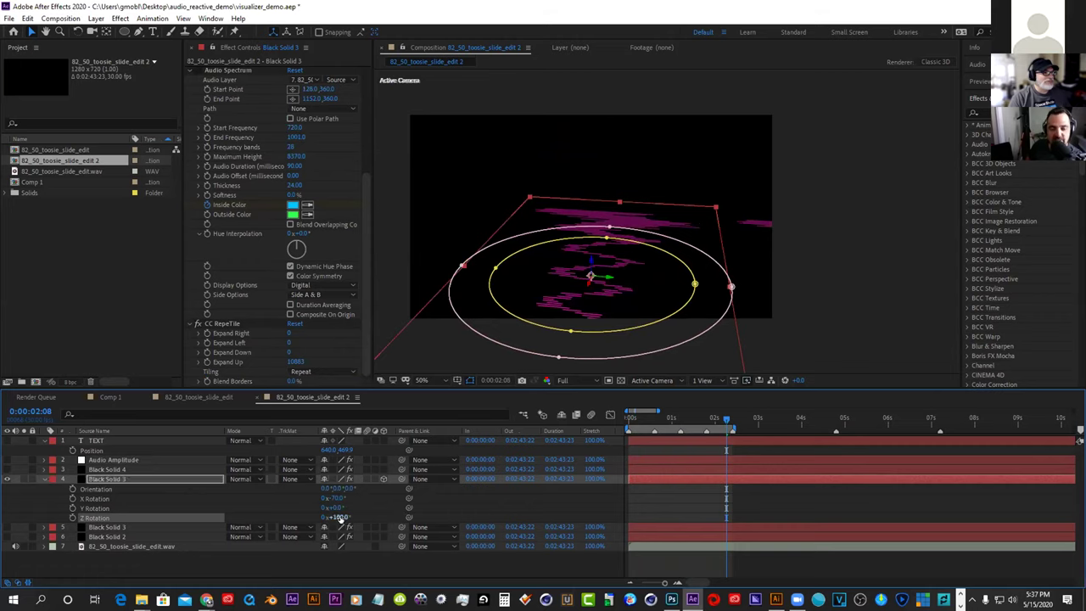
pyautogui.write('0')
pyautogui.press('Return')
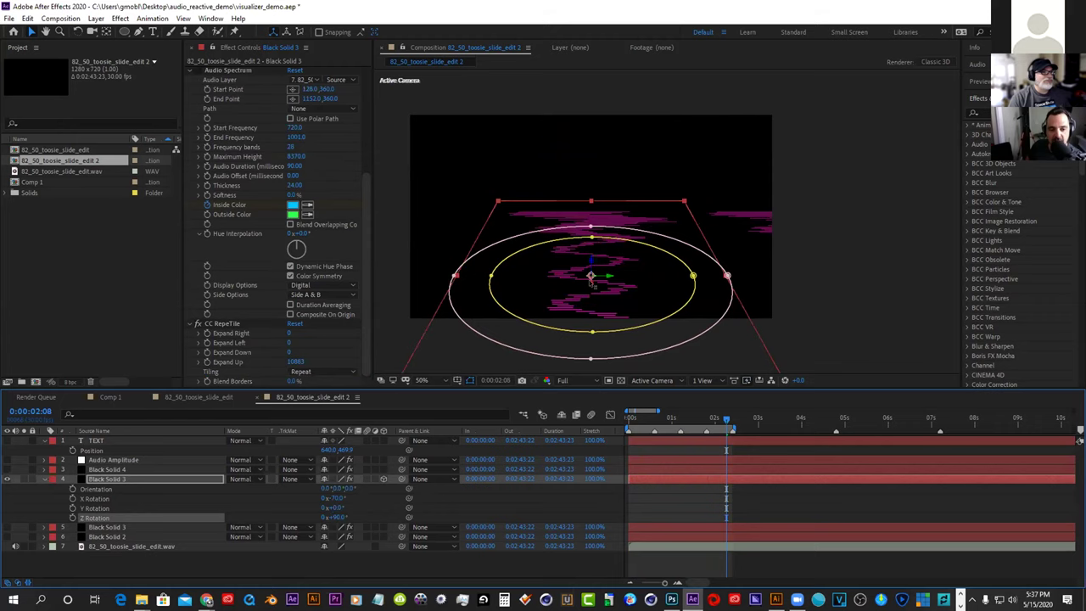
# Move the rotated Black Solid 3 farther back, stretch its X Scale to 468%, and preview the result from near the start
pyautogui.moveTo(592, 278); pyautogui.dragTo(592, 261)
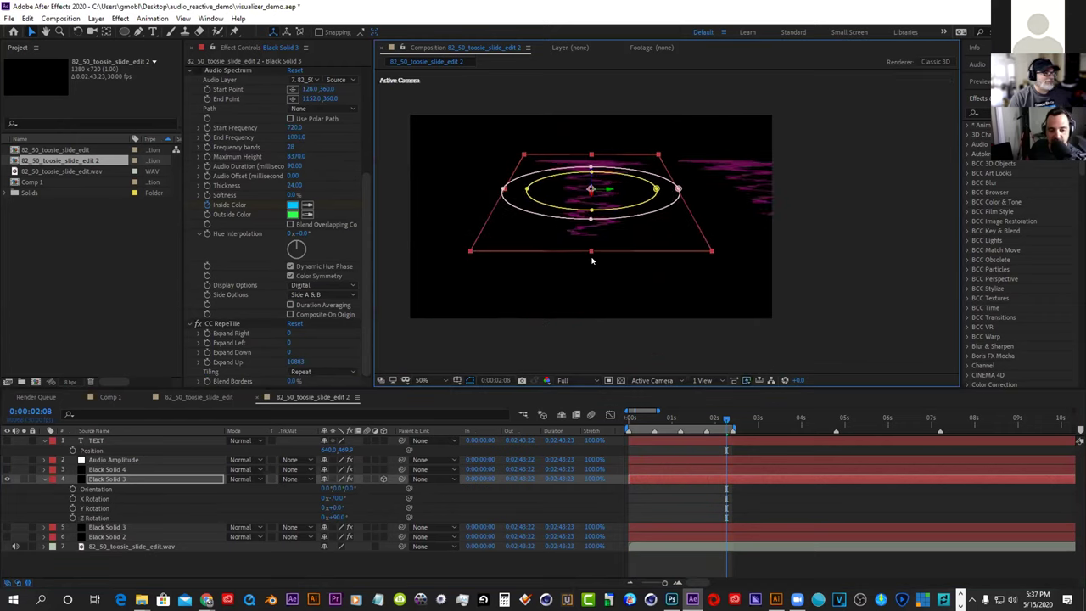
pyautogui.click(210, 479)
pyautogui.press('s')
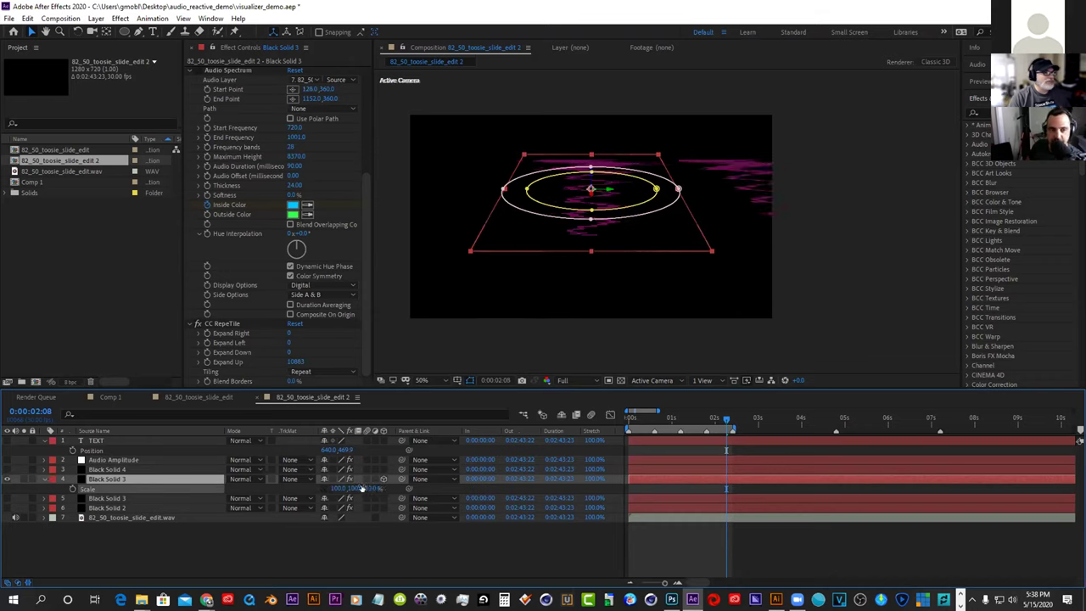
pyautogui.moveTo(339, 489)
pyautogui.mouseDown()
pyautogui.moveTo(356, 488)
pyautogui.moveTo(342, 489)
pyautogui.mouseUp()
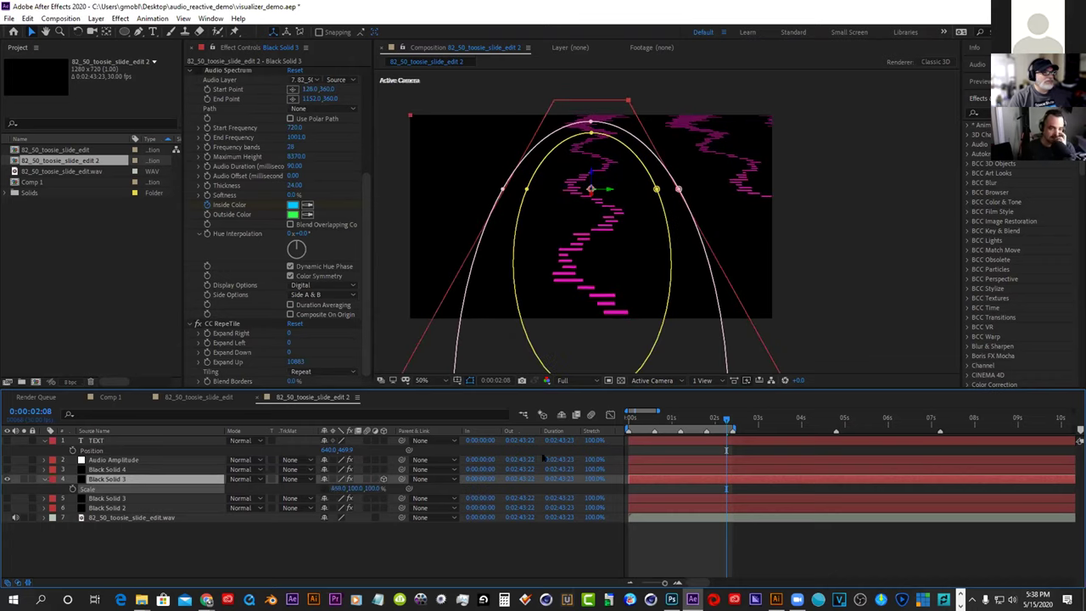
pyautogui.moveTo(648, 419); pyautogui.dragTo(625, 421)
pyautogui.press('space')
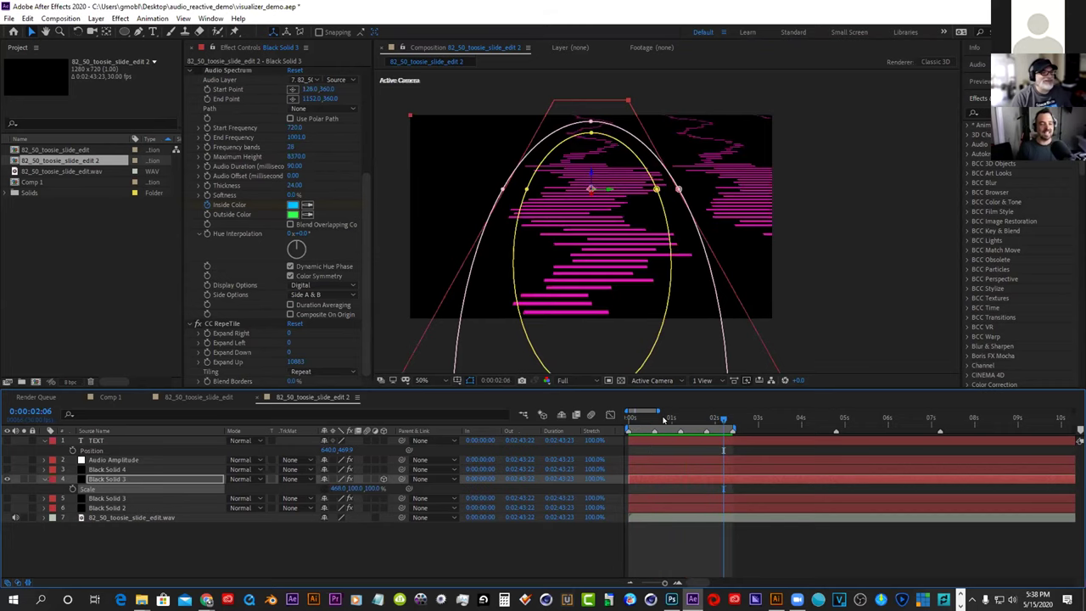
# Save the project and look through the effect settings of the upper Black Solid 3
pyautogui.click(9, 18)
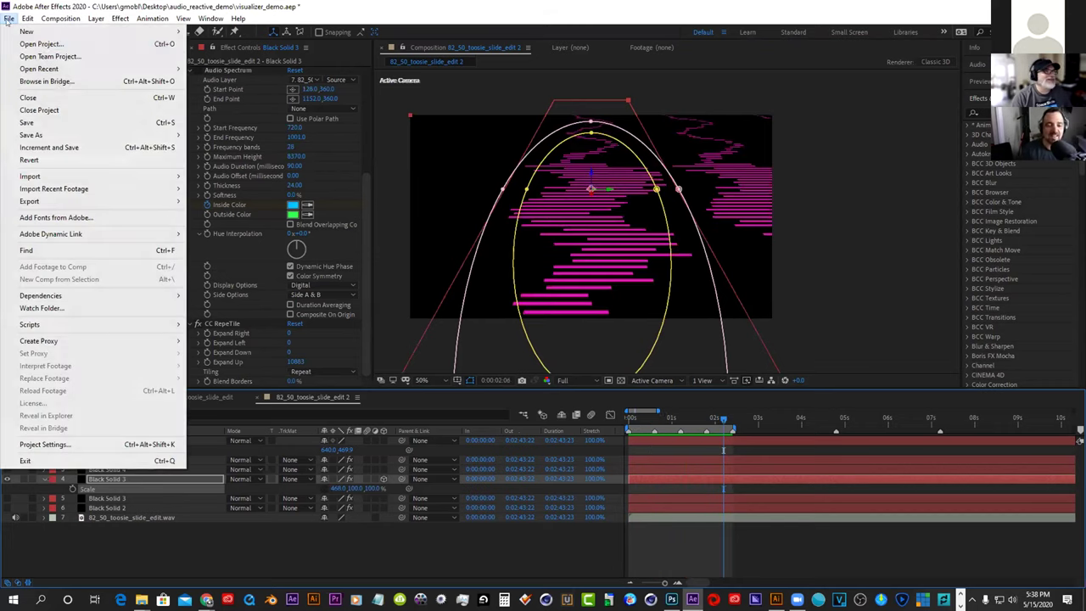
pyautogui.click(74, 122)
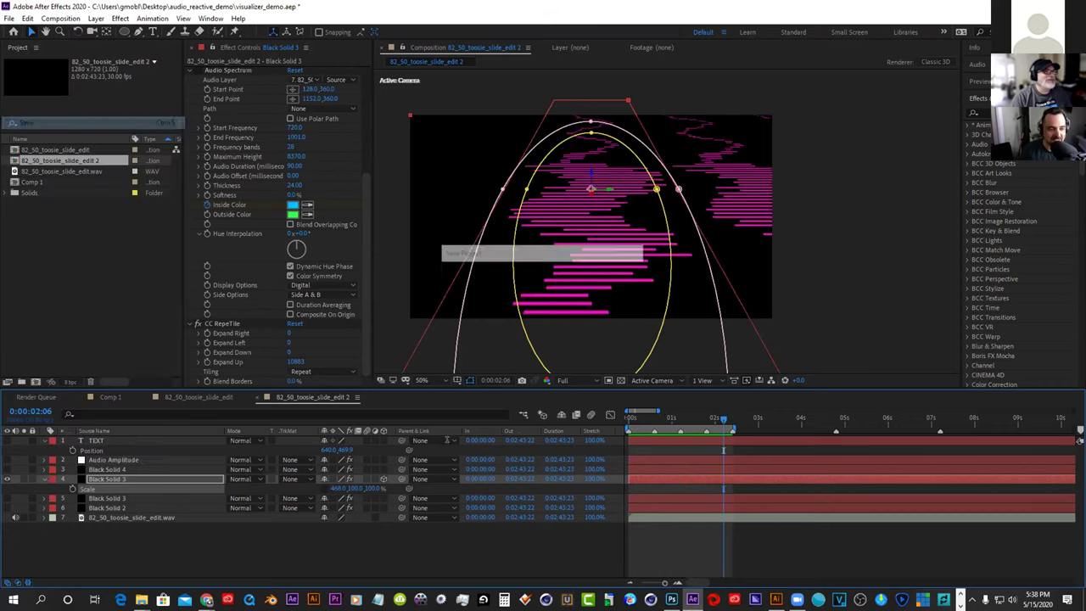
pyautogui.click(119, 483)
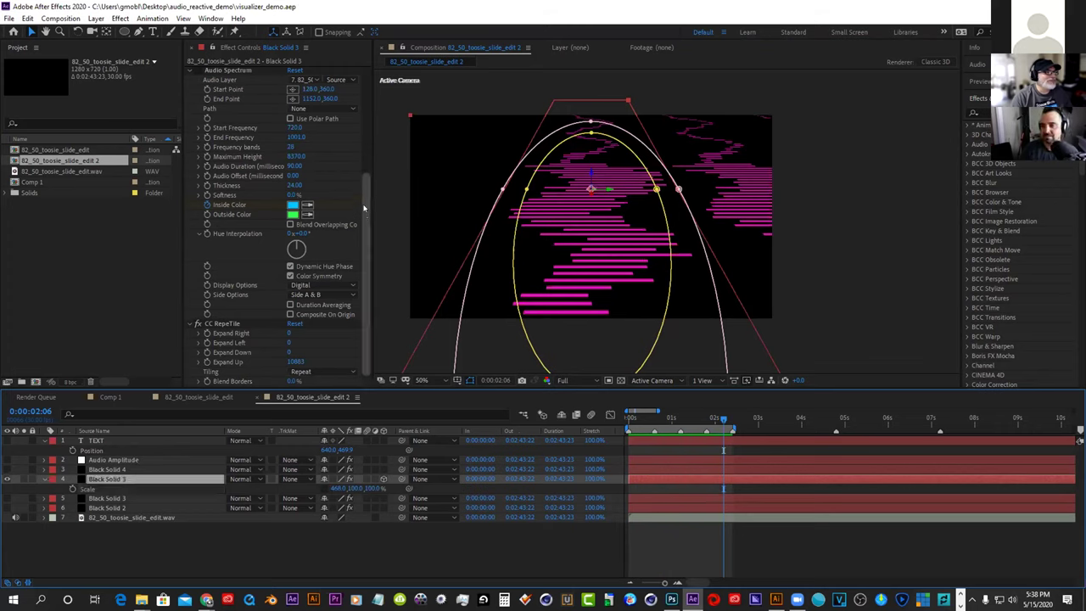
pyautogui.moveTo(366, 211); pyautogui.dragTo(363, 73)
pyautogui.scroll(-5, 322, 212)
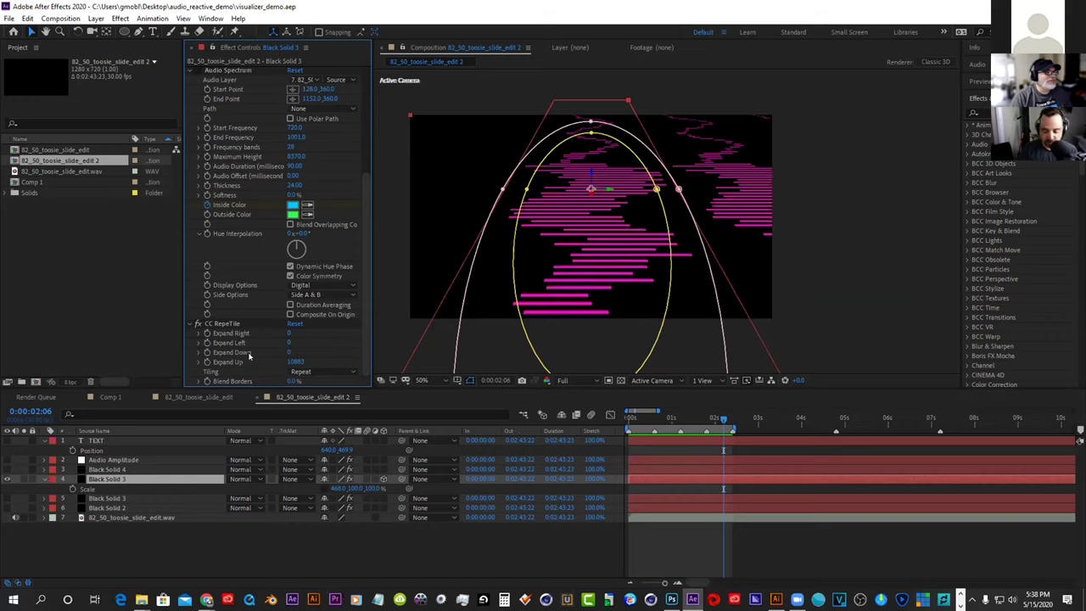
# Raise the CC RepeTile effect's Expand Down on Black Solid 3 to about 7448 and preview the tiled spectrum
pyautogui.moveTo(289, 352); pyautogui.dragTo(712, 329)
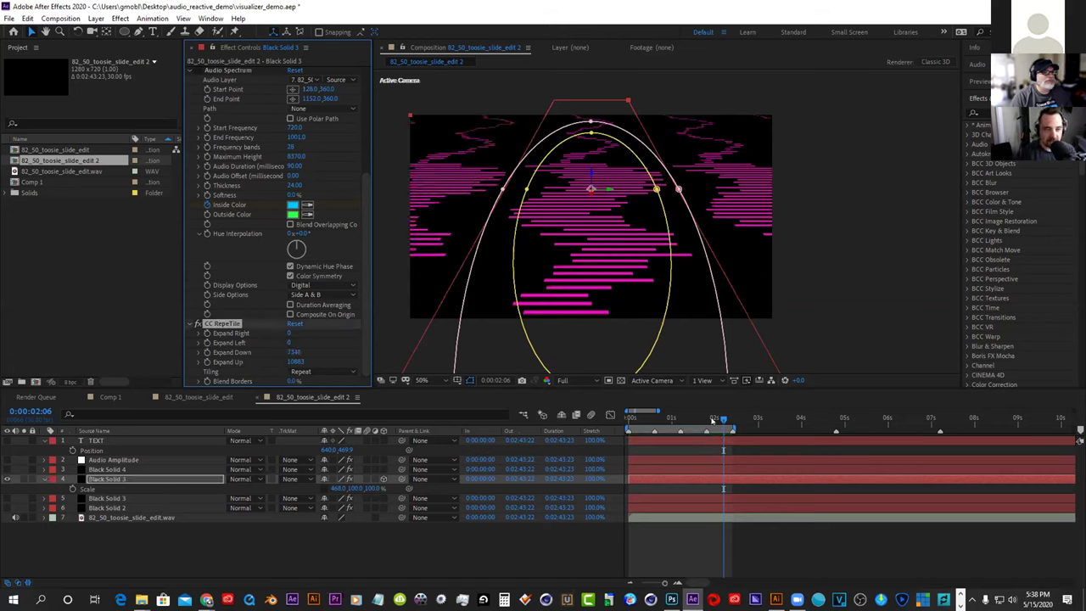
pyautogui.moveTo(699, 423); pyautogui.dragTo(729, 429)
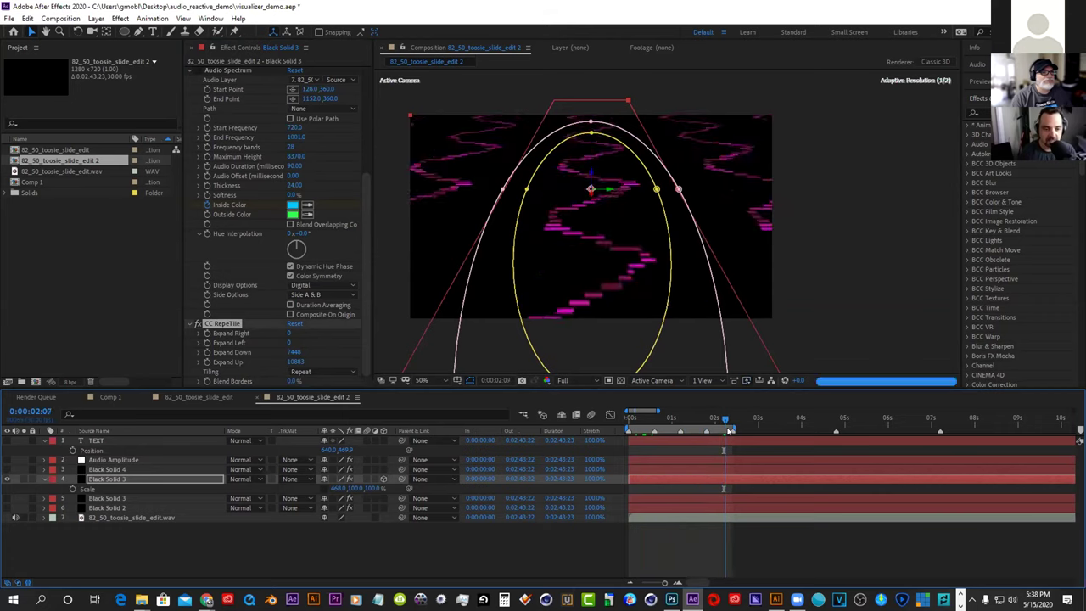
pyautogui.press('space')
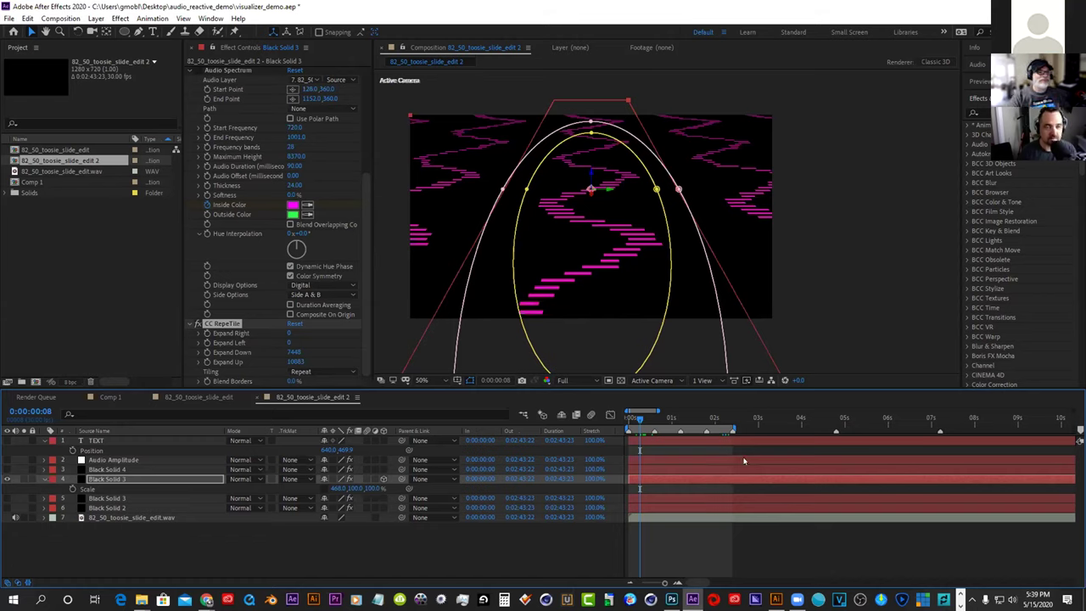
pyautogui.moveTo(650, 421)
pyautogui.mouseDown()
pyautogui.moveTo(716, 428)
pyautogui.moveTo(647, 442)
pyautogui.moveTo(676, 442)
pyautogui.mouseUp()
pyautogui.press('space')
pyautogui.press('space')
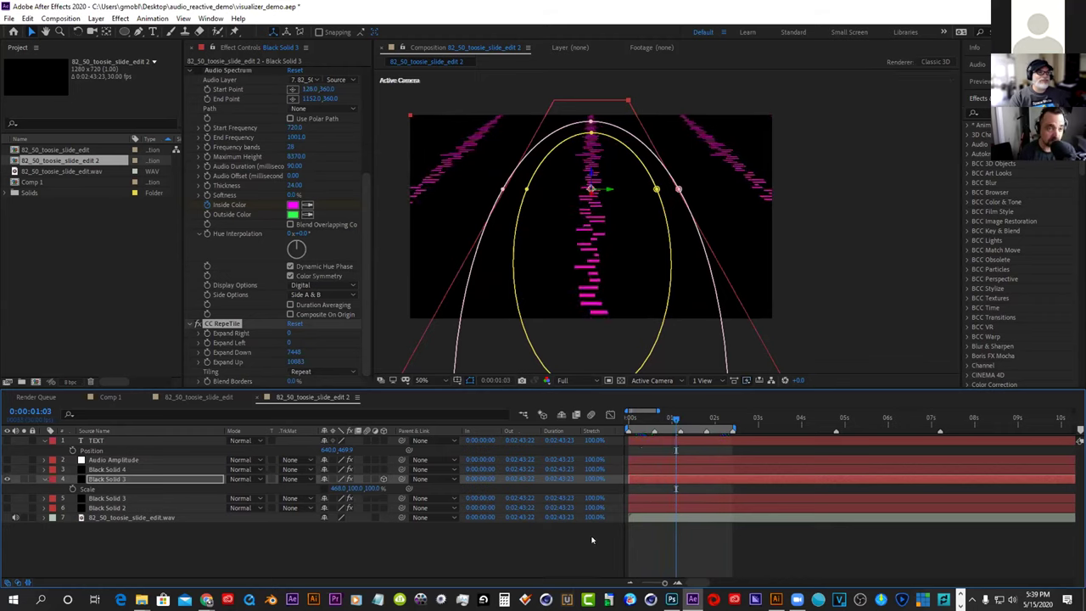
pyautogui.click(592, 540)
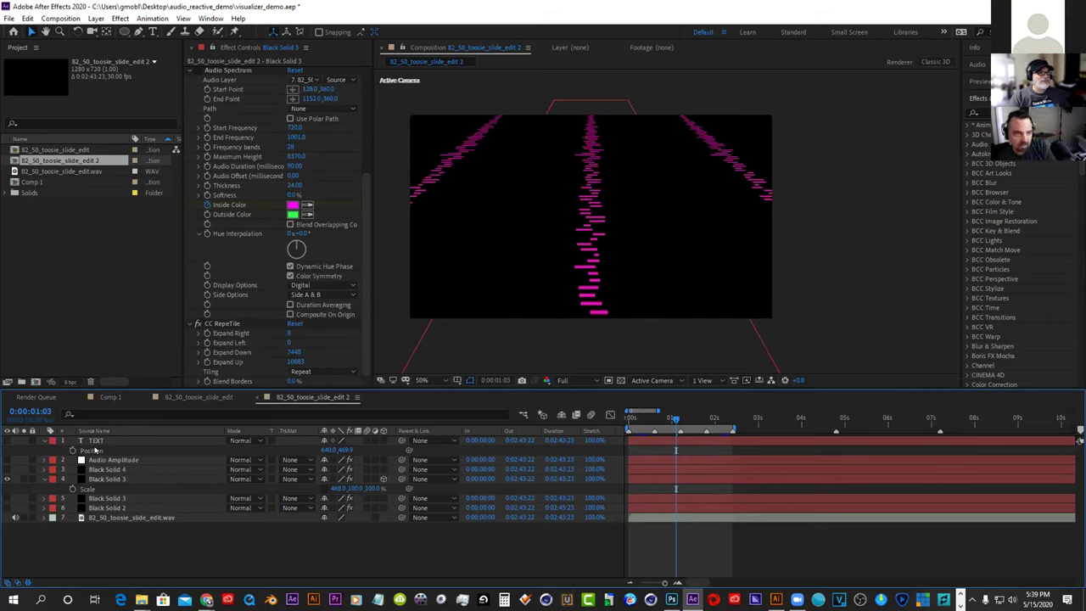
# Duplicate the visible Black Solid 3 layer and shift the copy's X position to about 292
pyautogui.click(107, 479)
pyautogui.hotkey('ctrl', 'd')
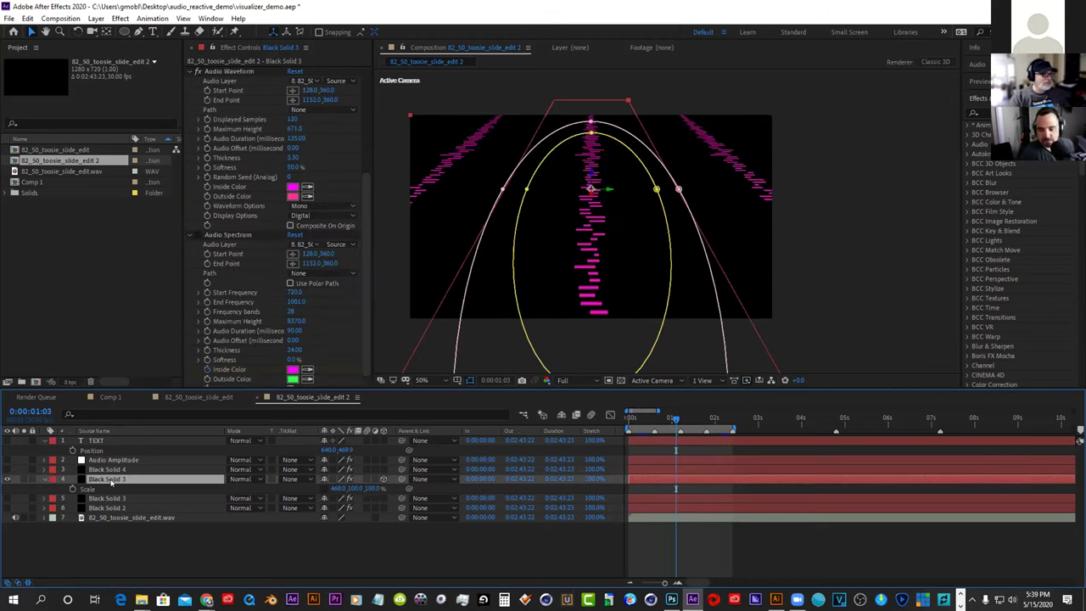
pyautogui.press('p')
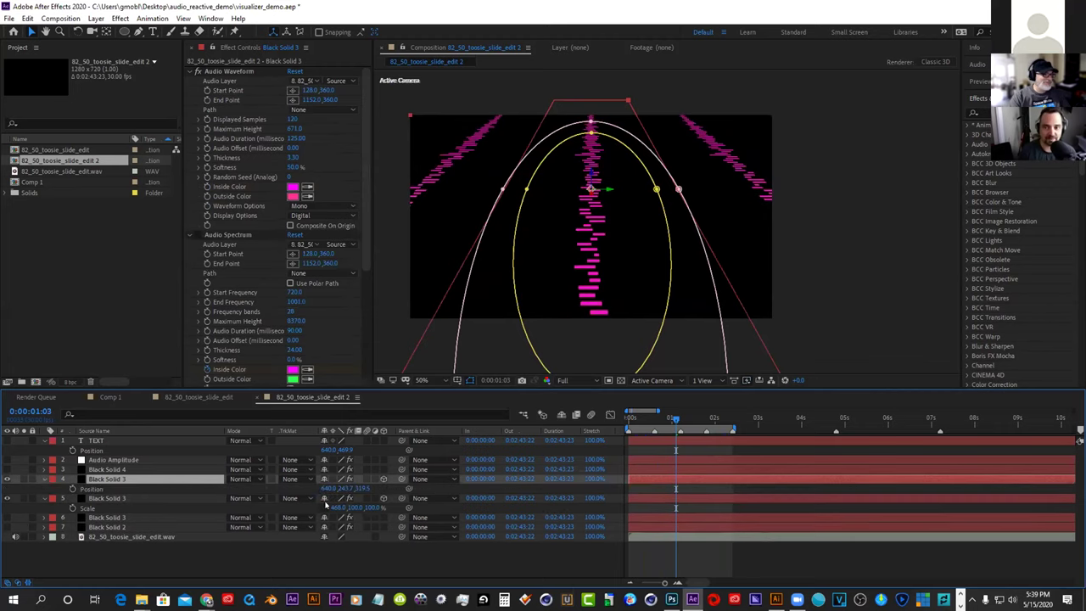
pyautogui.moveTo(301, 489); pyautogui.dragTo(157, 513)
pyautogui.press('Return')
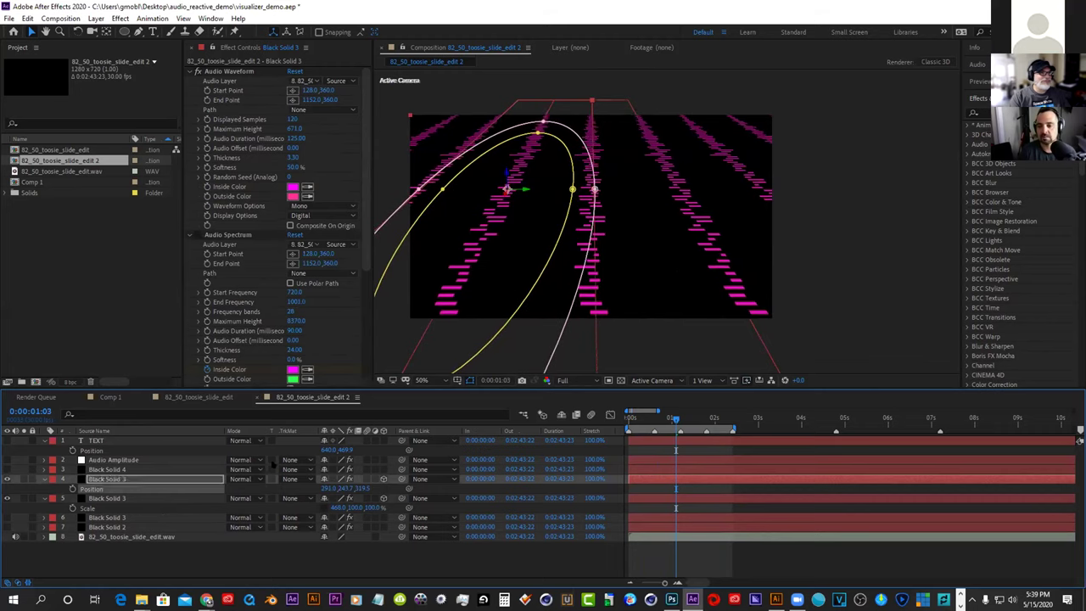
# Try Z Rotation values of 180° and 0° on the duplicated Black Solid 3 layer
pyautogui.press('r')
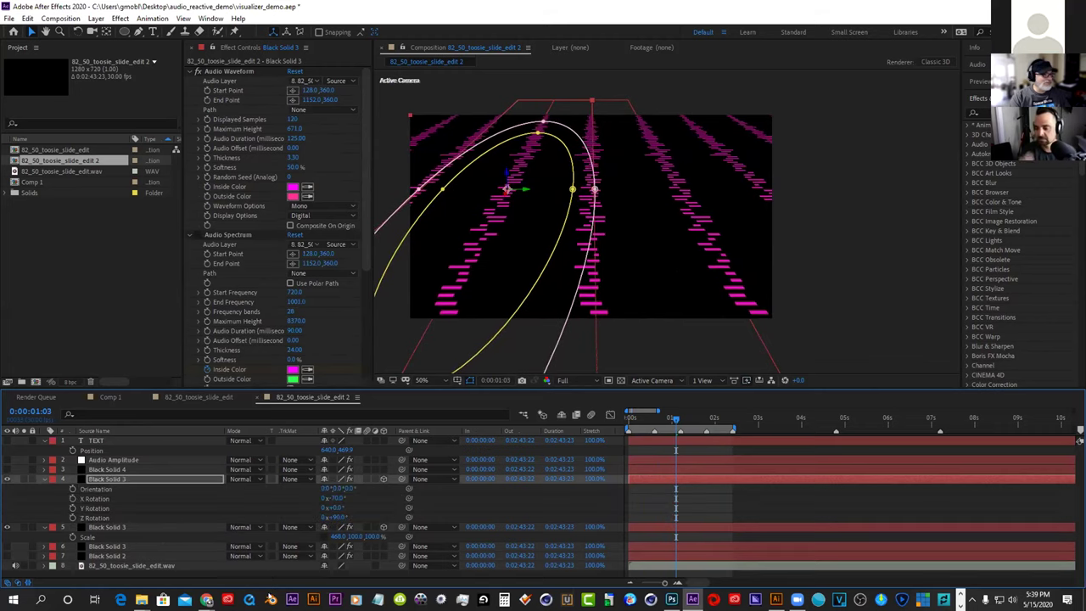
pyautogui.moveTo(336, 517); pyautogui.dragTo(432, 515)
pyautogui.click(339, 517)
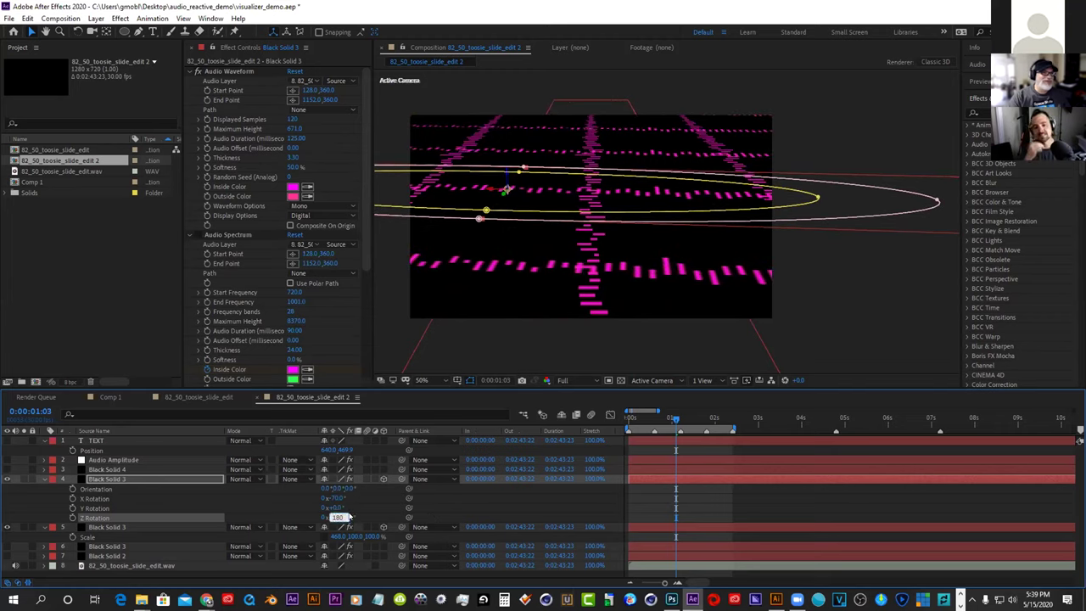
pyautogui.press('Return')
pyautogui.click(333, 499)
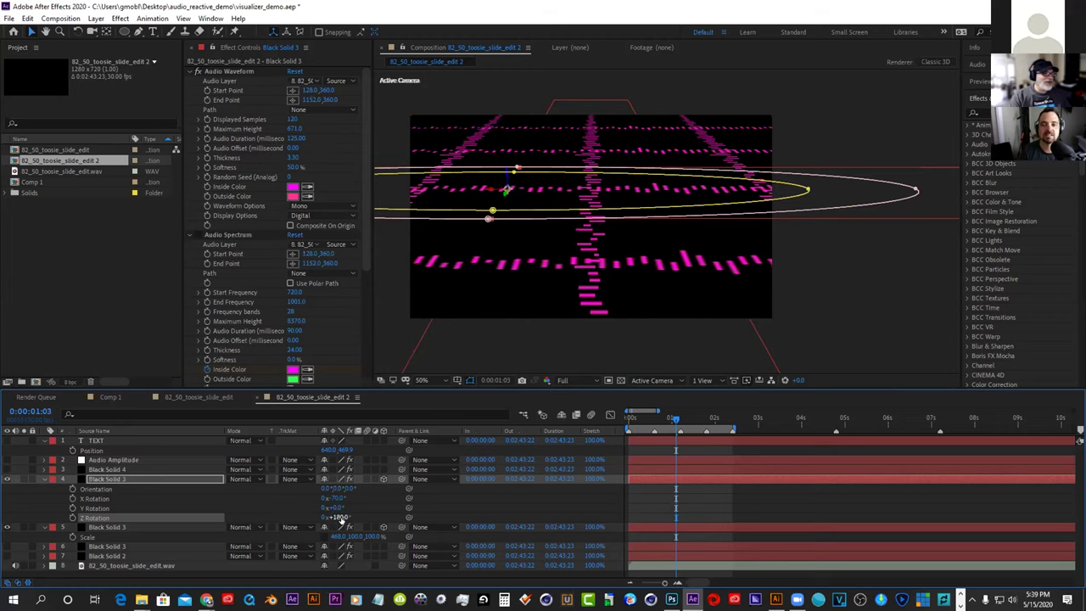
pyautogui.click(339, 517)
pyautogui.write('0')
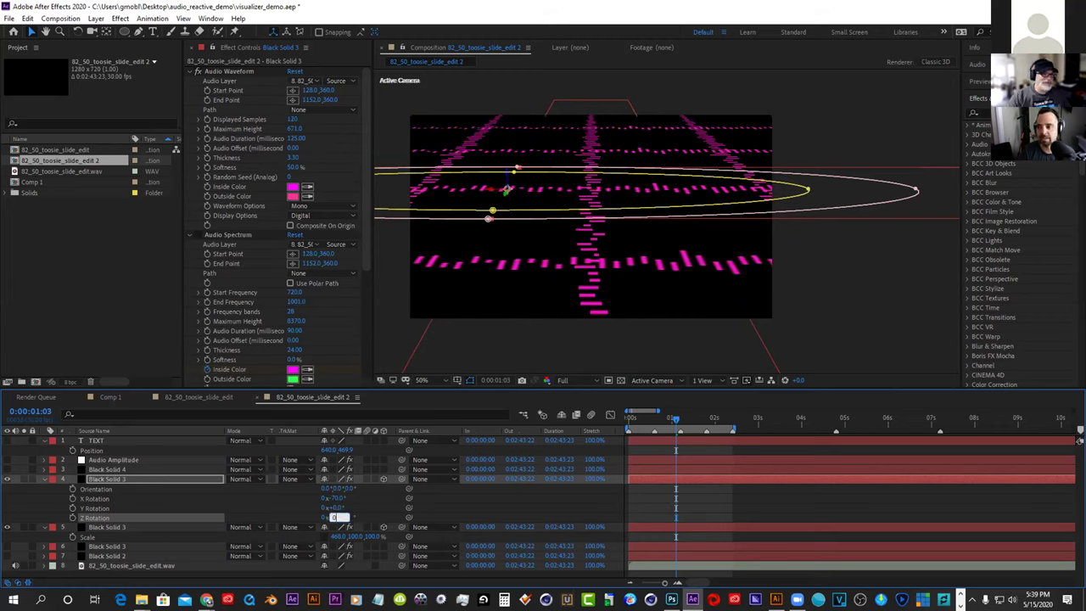
pyautogui.press('Return')
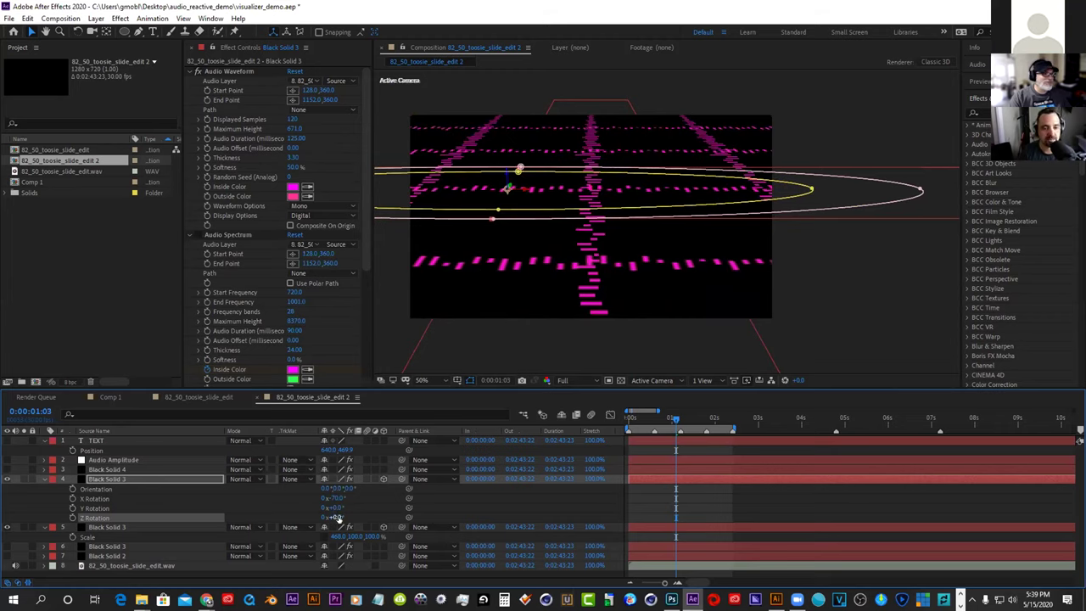
# Set the duplicated layer's Z Rotation to 90° and preview the animation from the start
pyautogui.moveTo(343, 518); pyautogui.dragTo(386, 516)
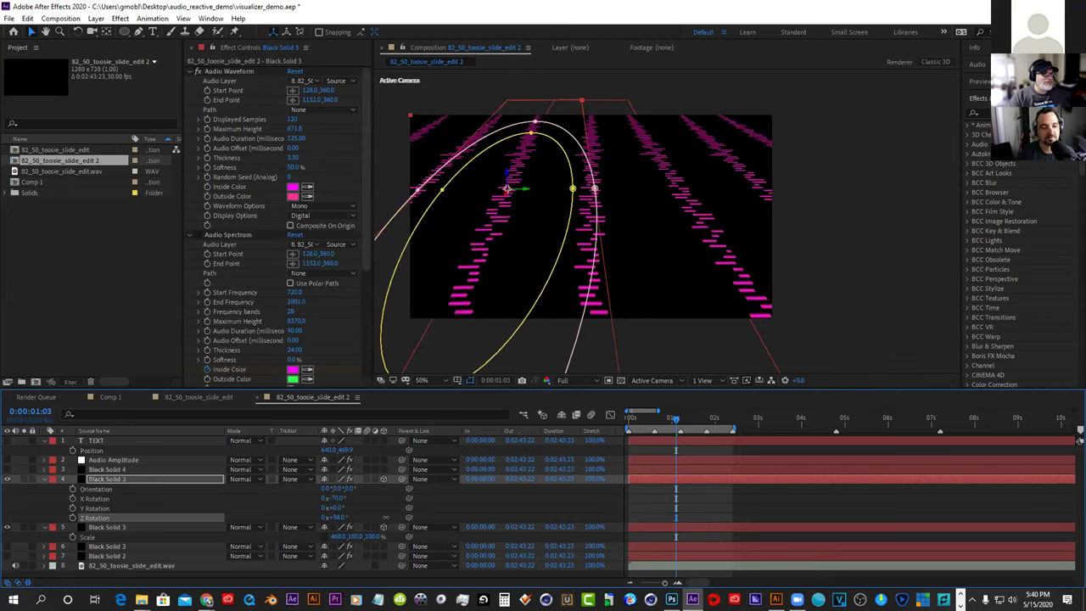
pyautogui.click(336, 518)
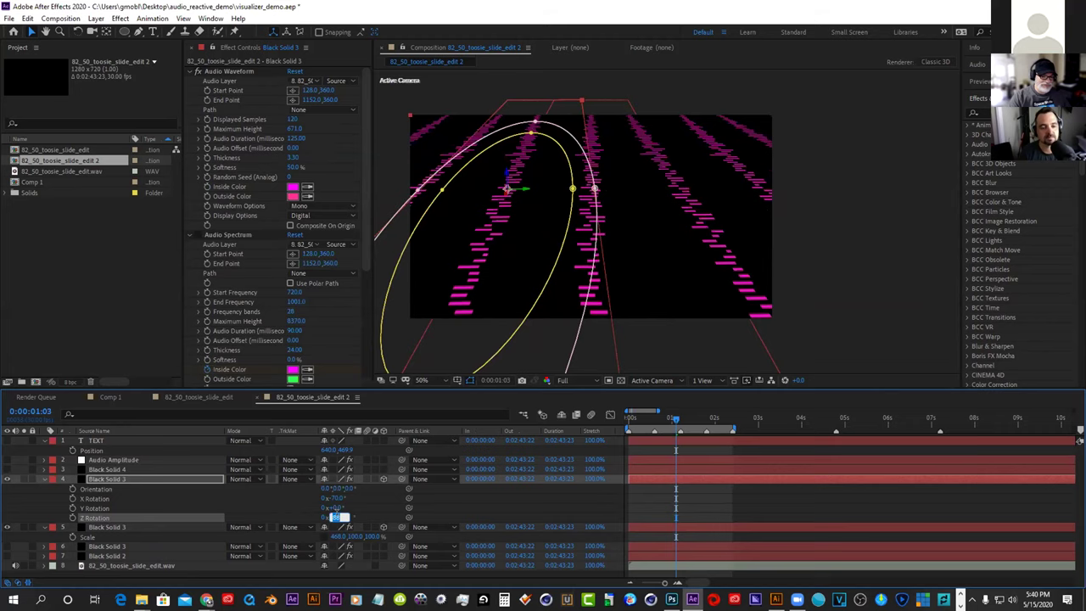
pyautogui.press('Return')
pyautogui.moveTo(636, 419); pyautogui.dragTo(671, 419)
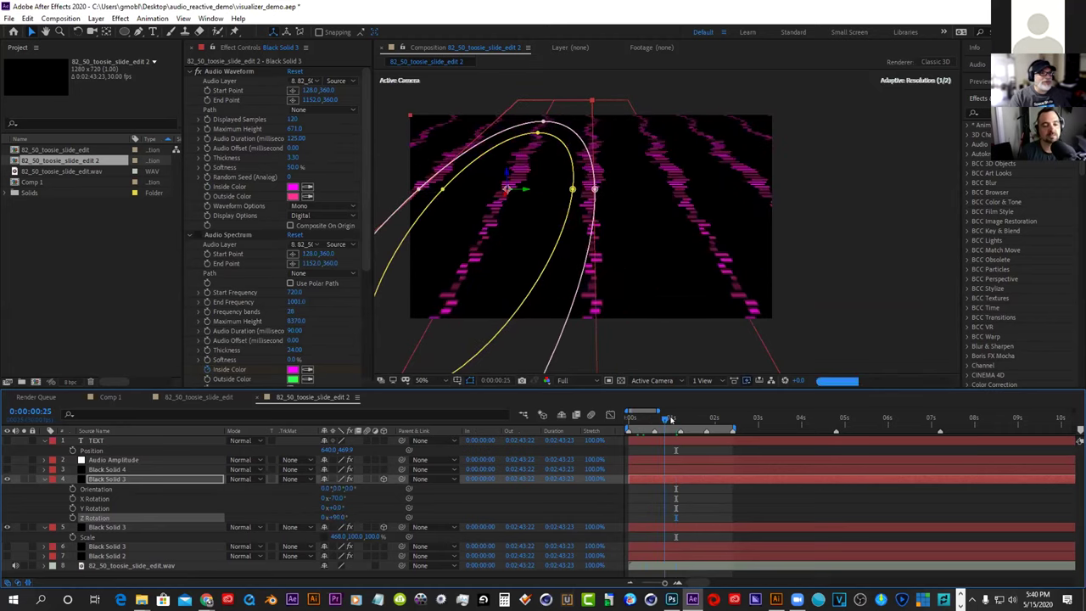
pyautogui.press('Home')
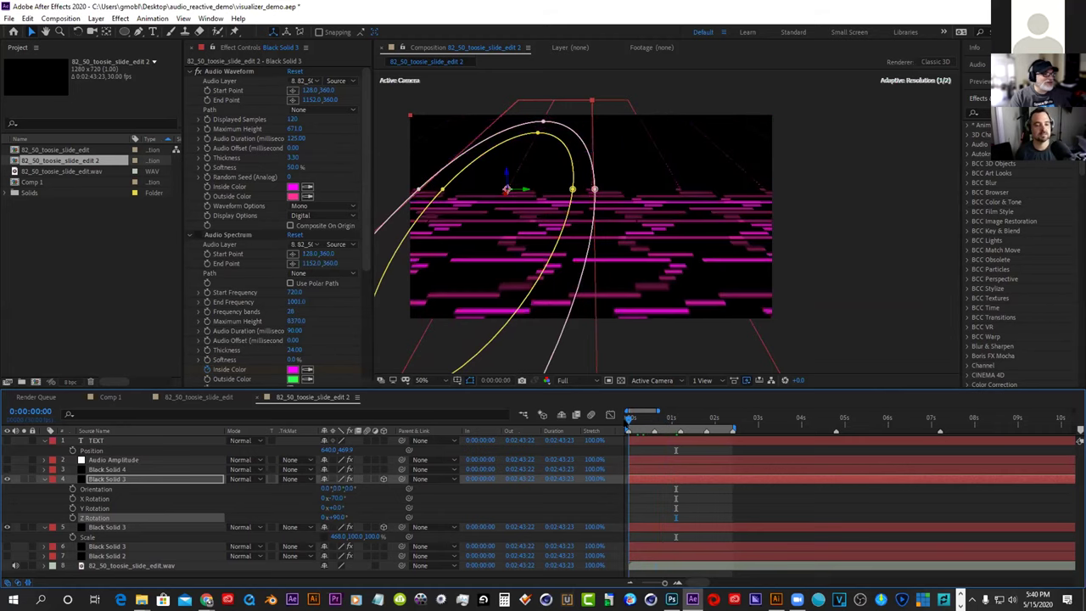
pyautogui.press('space')
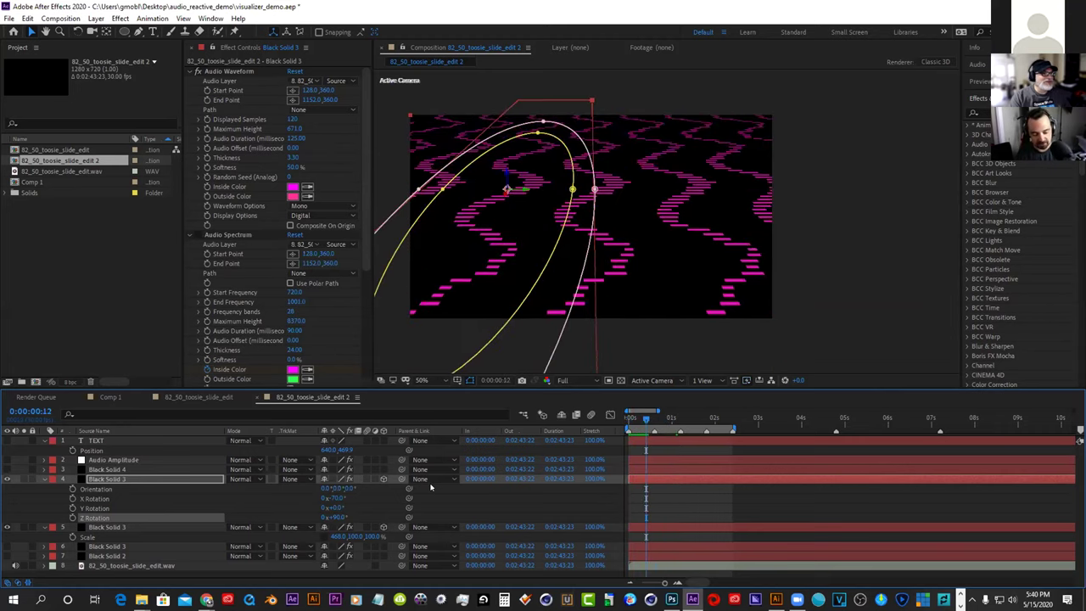
# Set the duplicated layer's Z Rotation to 270° and play back the mirrored spectrum from near the start
pyautogui.click(336, 516)
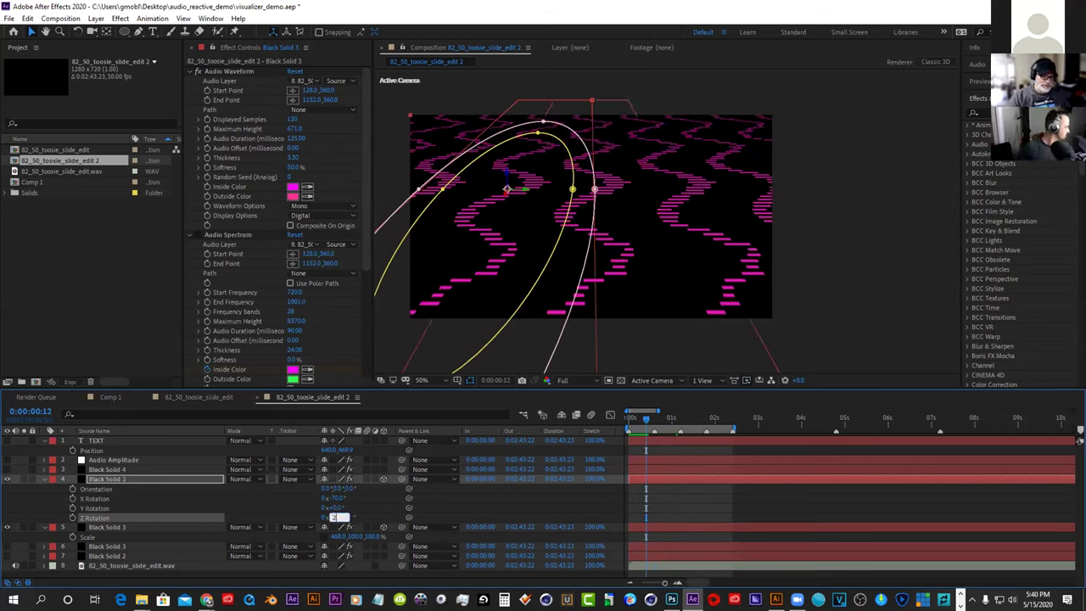
pyautogui.write('270')
pyautogui.press('Return')
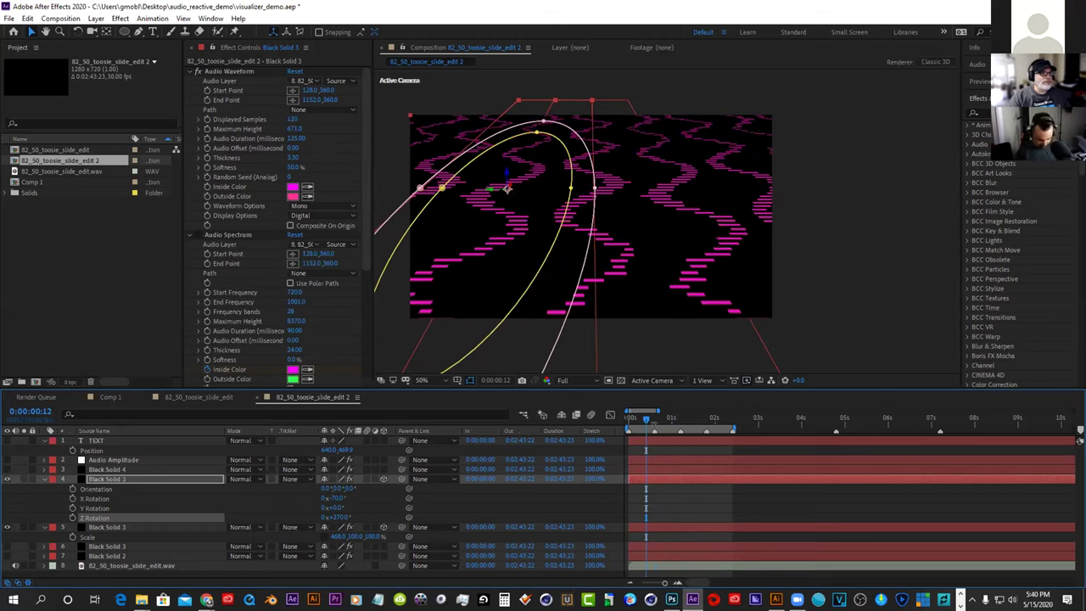
pyautogui.moveTo(651, 419); pyautogui.dragTo(629, 419)
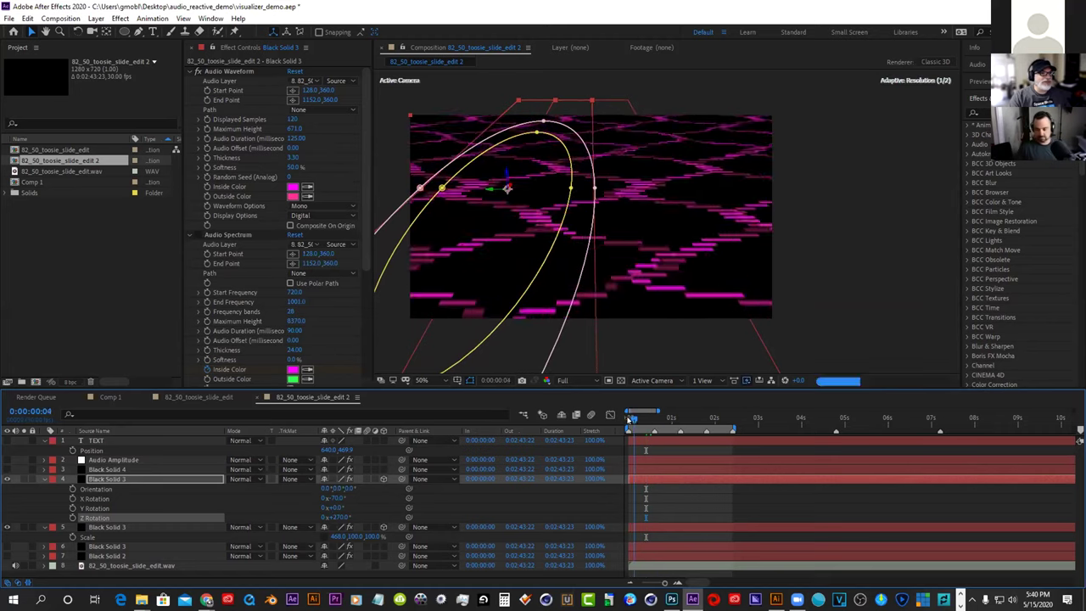
pyautogui.press('space')
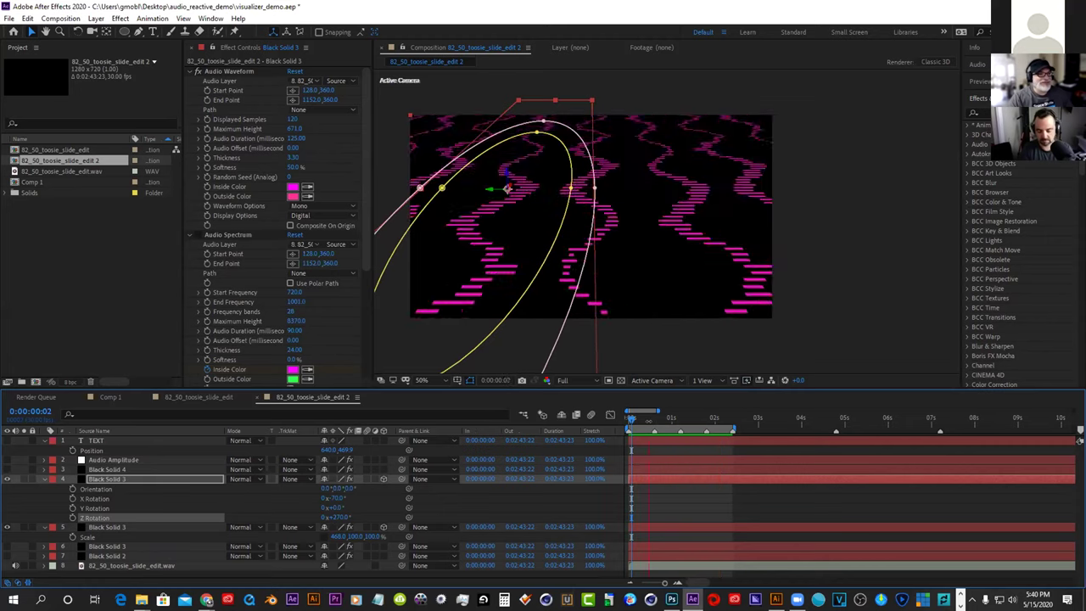
pyautogui.press('space')
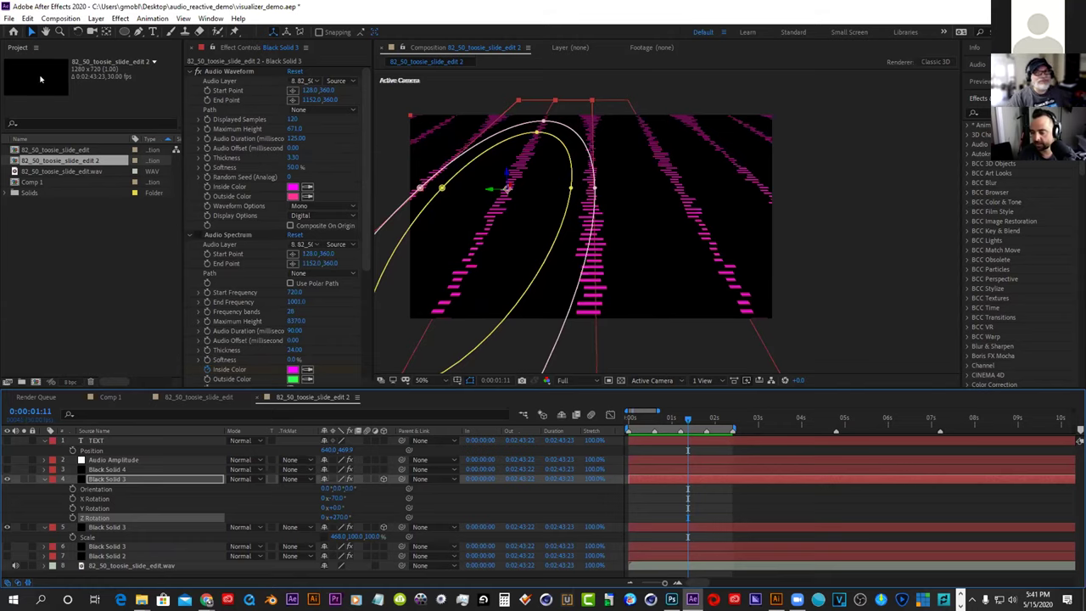
# Collapse the Audio Waveform, Audio Spectrum and CC RepeTile settings of the duplicated layer
pyautogui.click(187, 71)
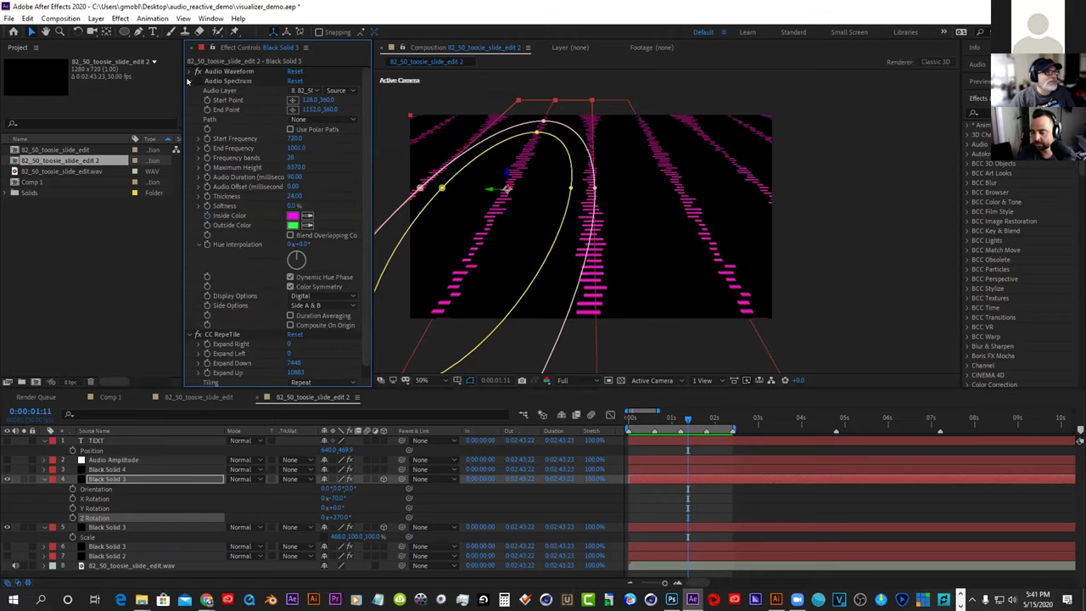
pyautogui.click(188, 80)
pyautogui.click(190, 90)
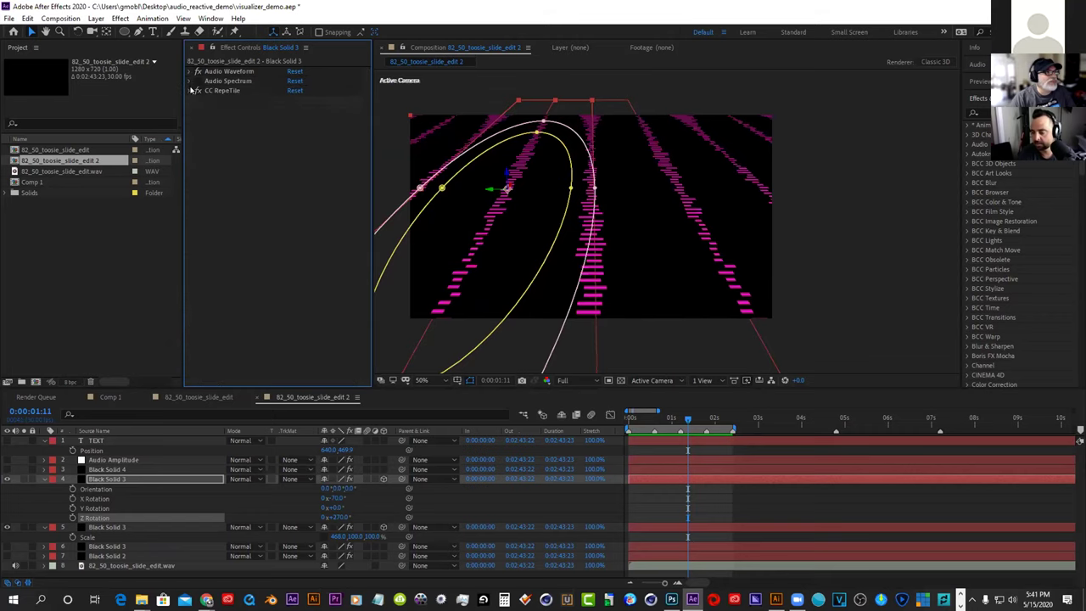
# Open the recent project virtual_set_05_14_20aep.aep without saving the current one, and scrub Comp 1 to 0:00:19:17
pyautogui.click(8, 18)
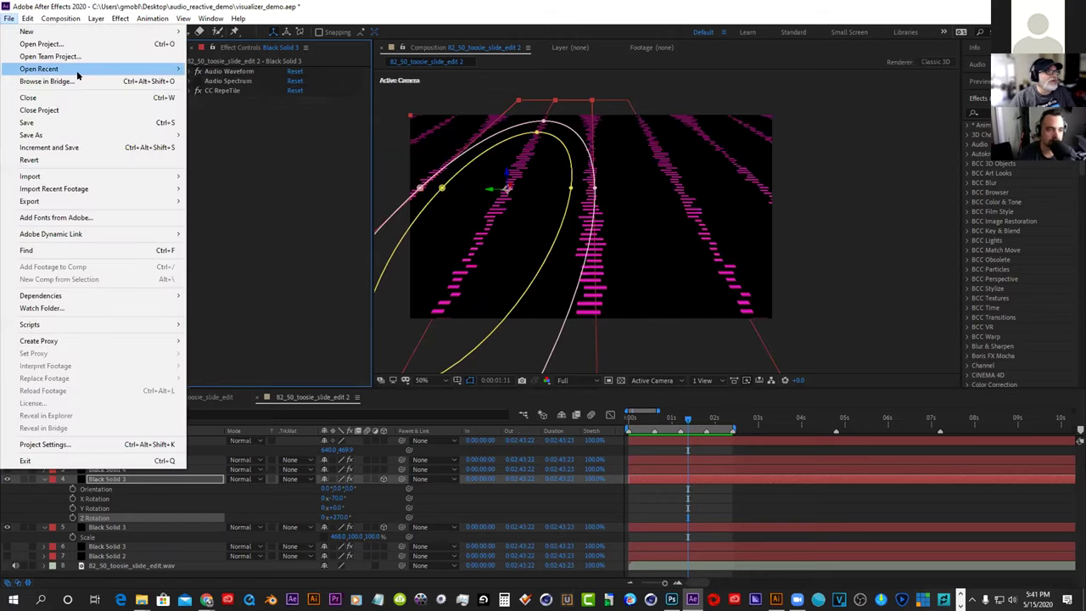
pyautogui.moveTo(73, 69)
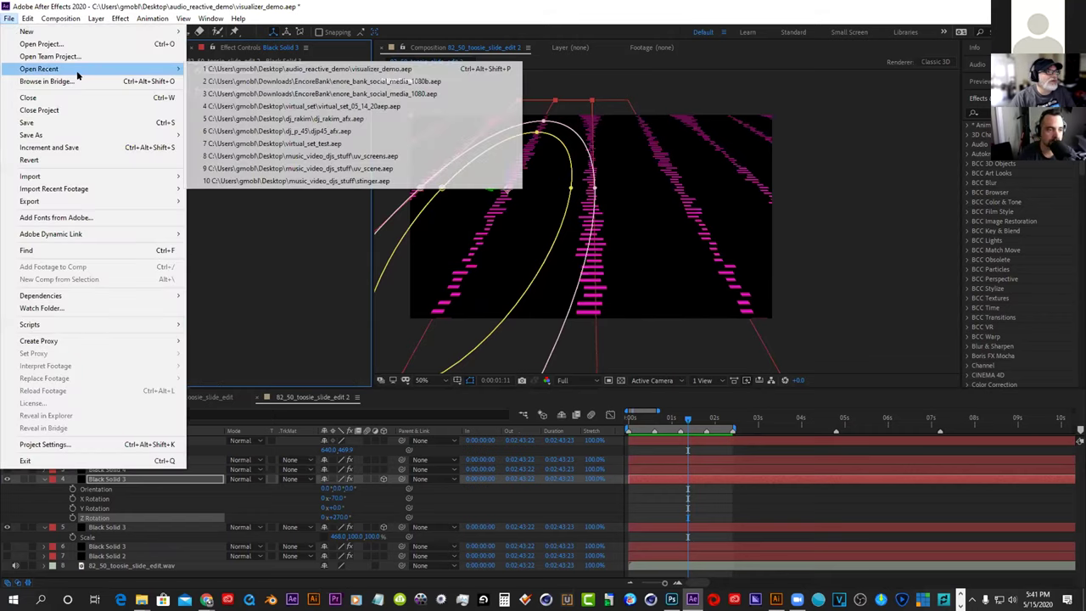
pyautogui.click(272, 106)
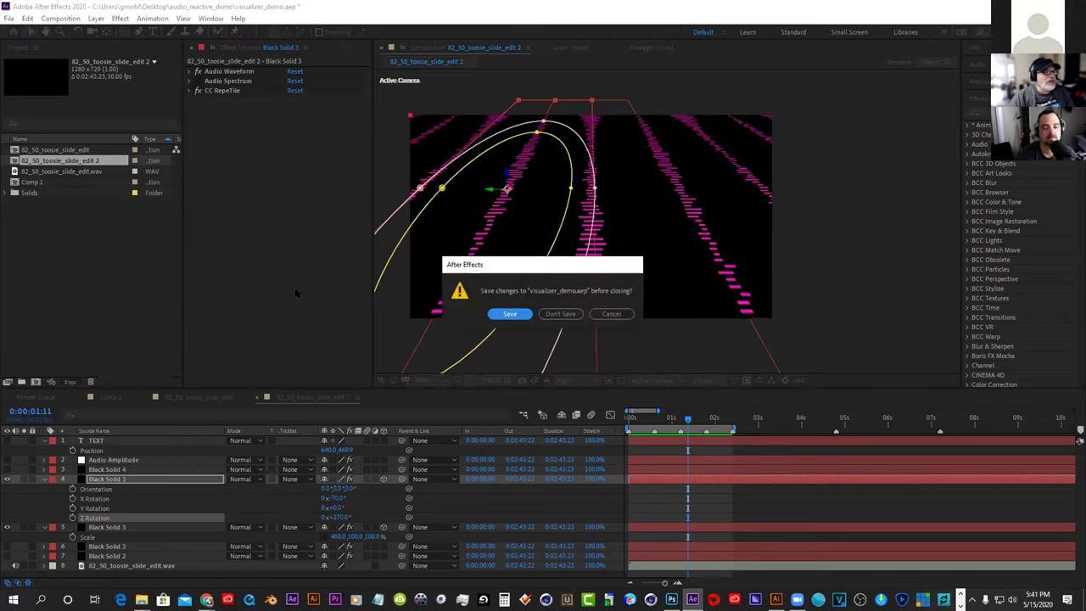
pyautogui.click(560, 314)
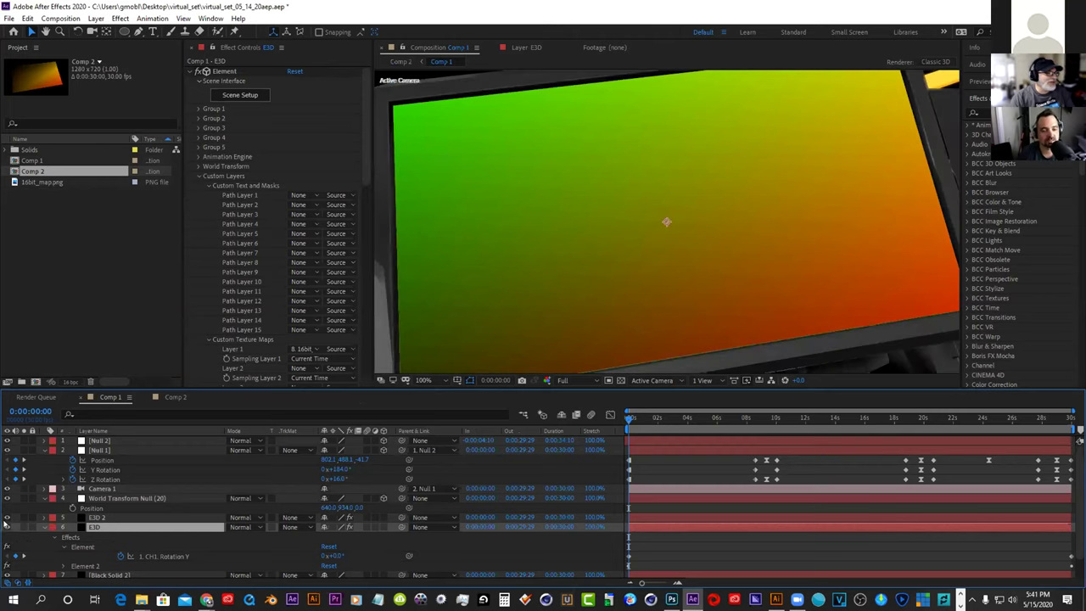
pyautogui.moveTo(631, 419); pyautogui.dragTo(769, 432)
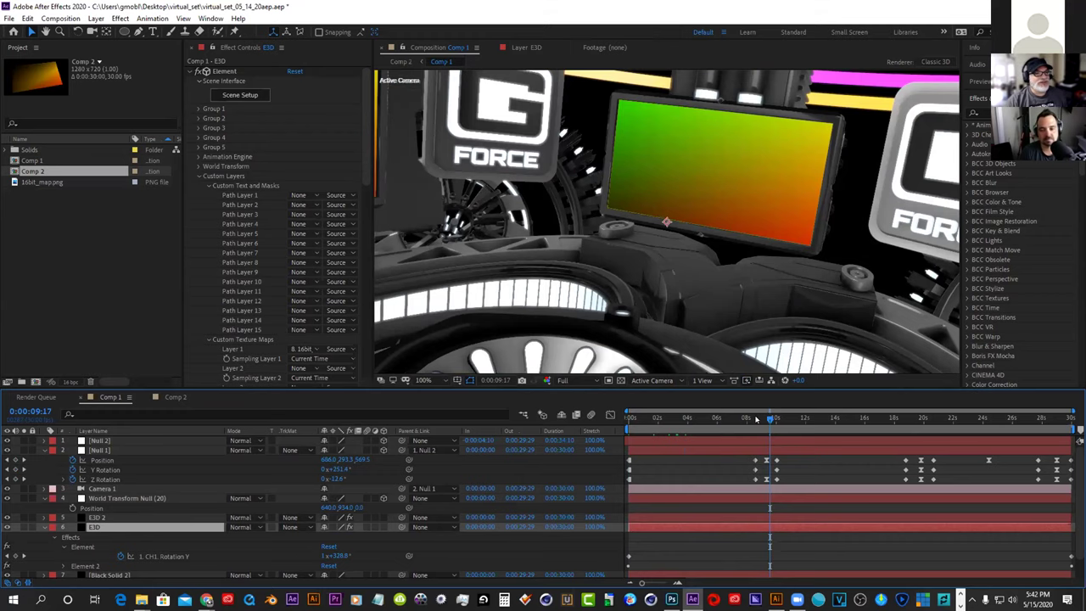
pyautogui.moveTo(757, 419); pyautogui.dragTo(918, 420)
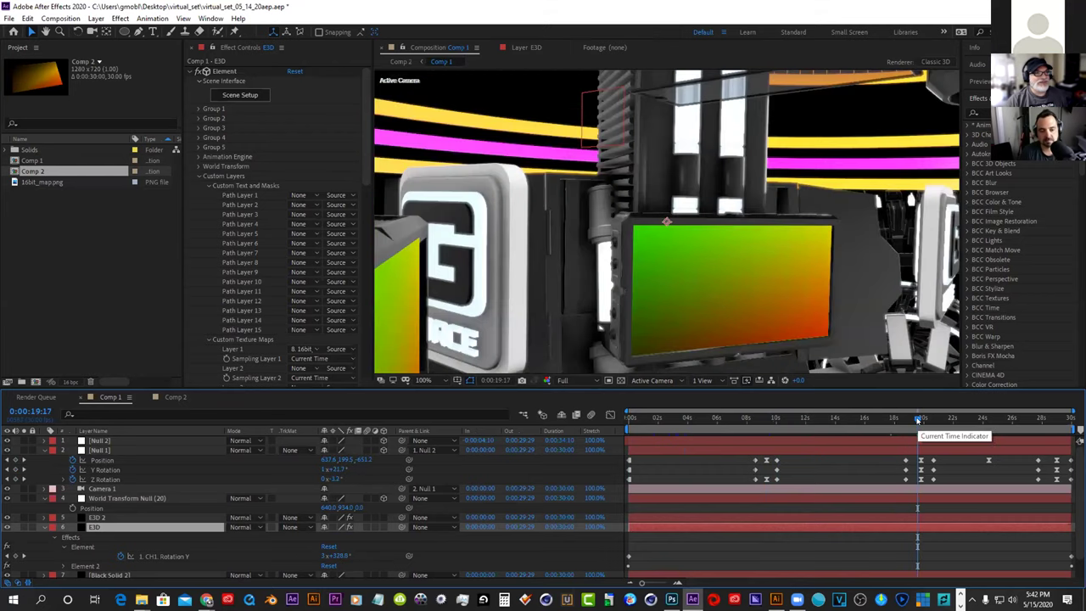
# Import gforce_factory_set_overlay.mov as footage from the virtual_set folder on the Desktop
pyautogui.click(8, 18)
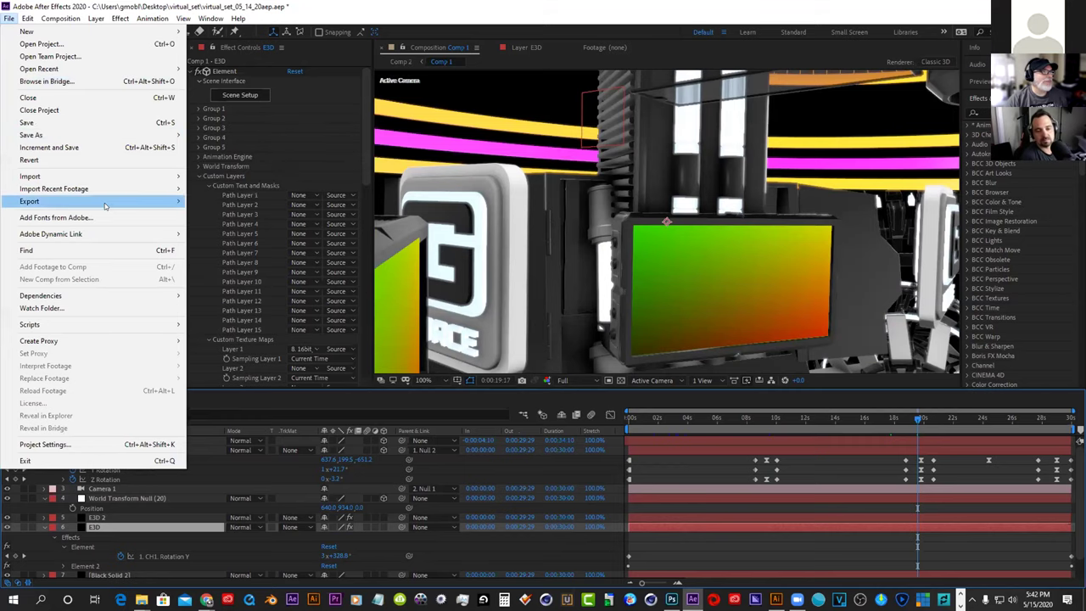
pyautogui.moveTo(121, 178)
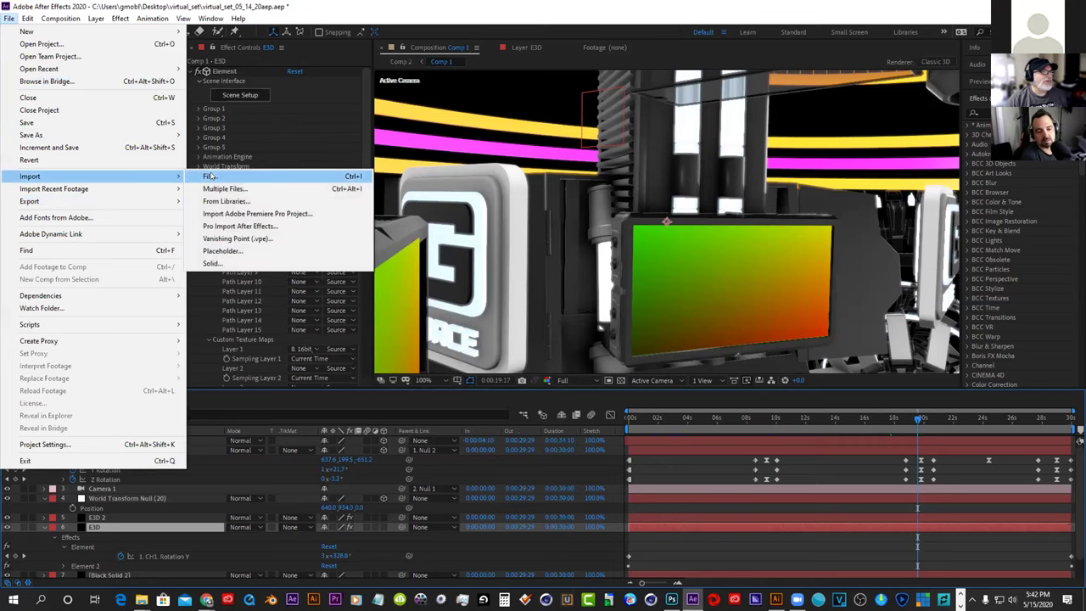
pyautogui.click(356, 178)
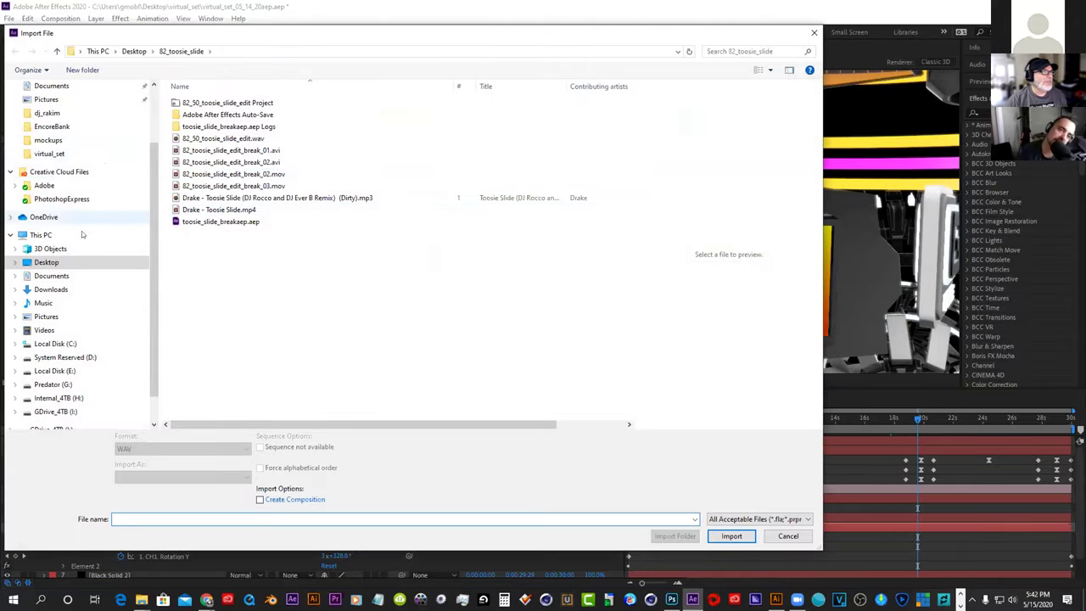
pyautogui.click(80, 262)
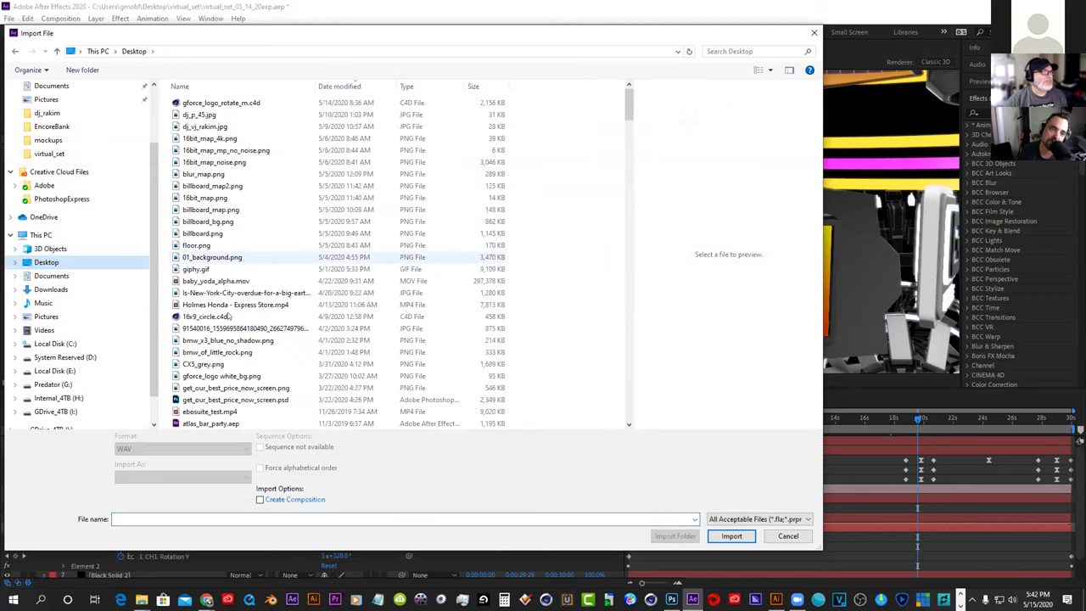
pyautogui.scroll(-15, 228, 315)
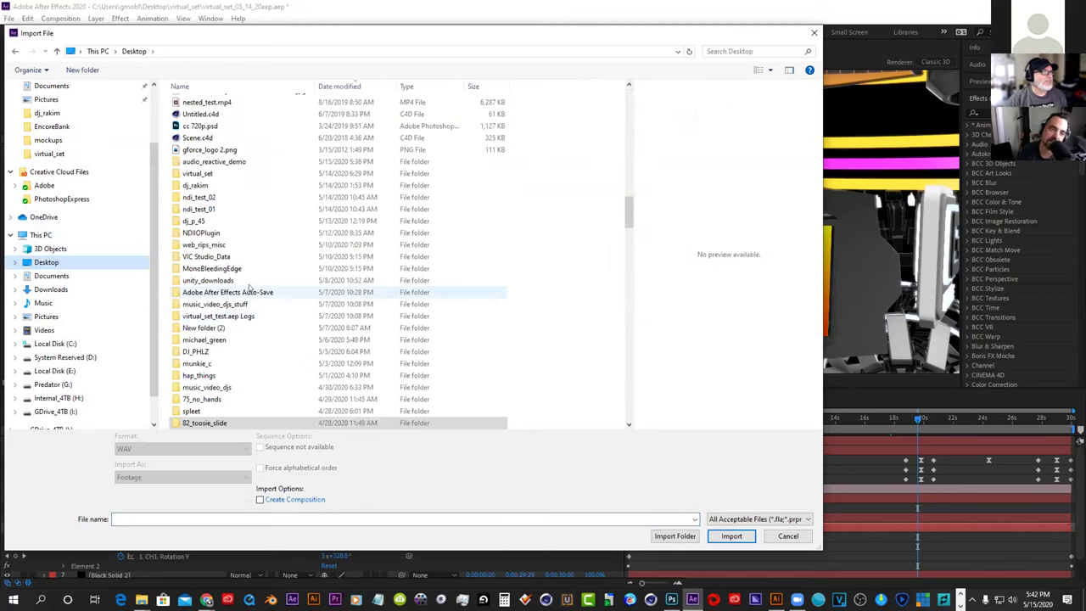
pyautogui.doubleClick(222, 173)
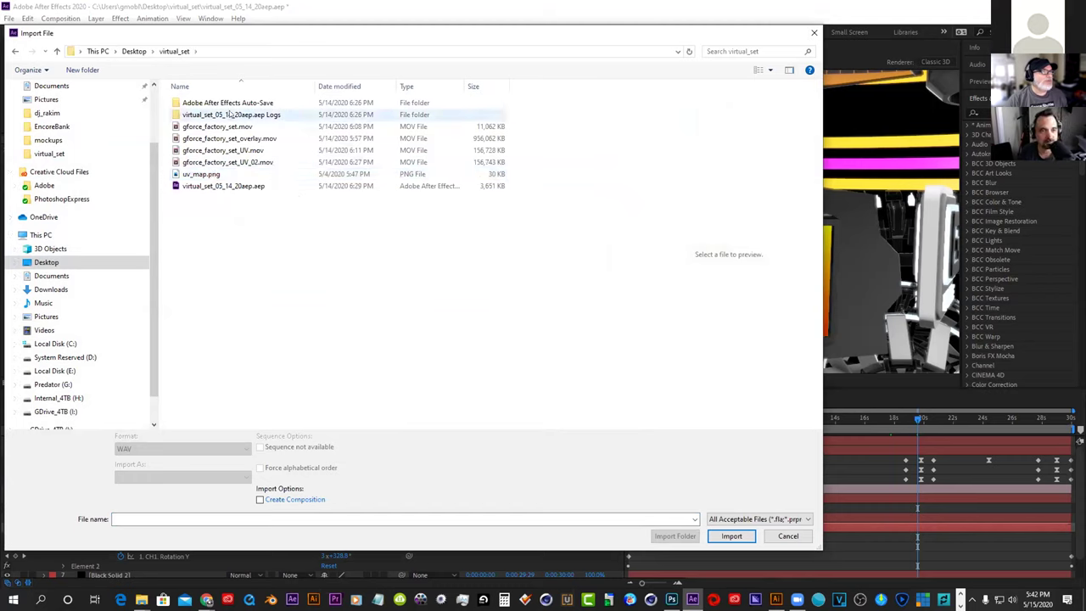
pyautogui.click(246, 162)
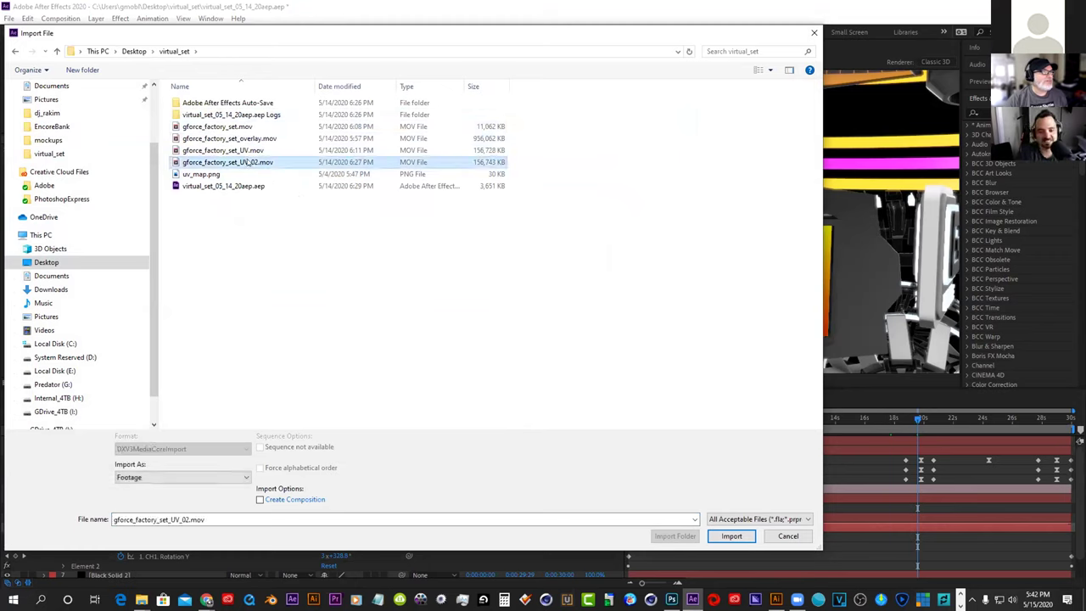
pyautogui.click(251, 151)
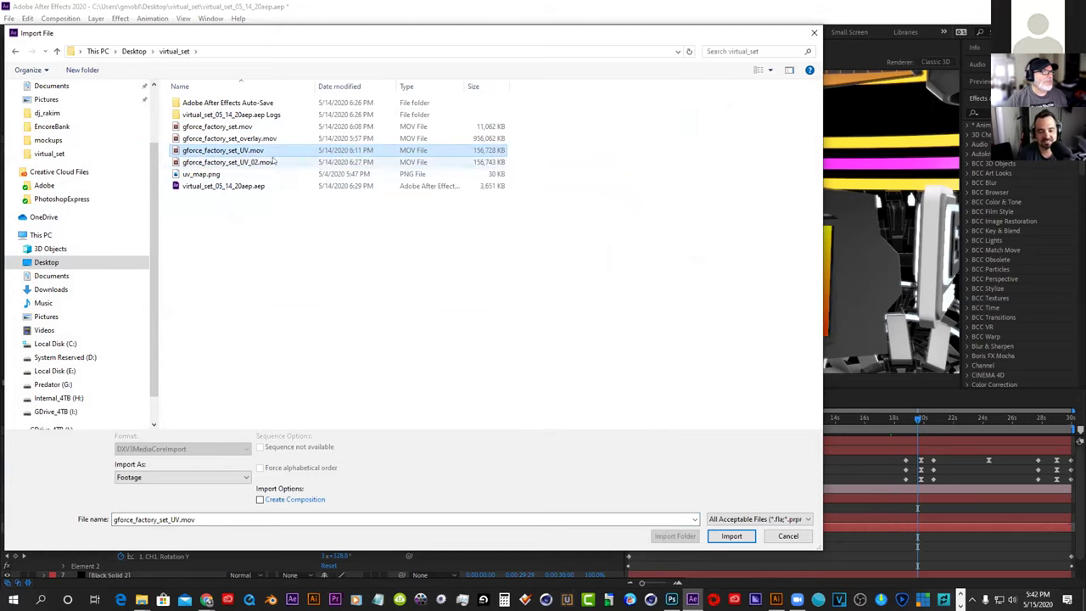
pyautogui.click(254, 138)
pyautogui.click(731, 536)
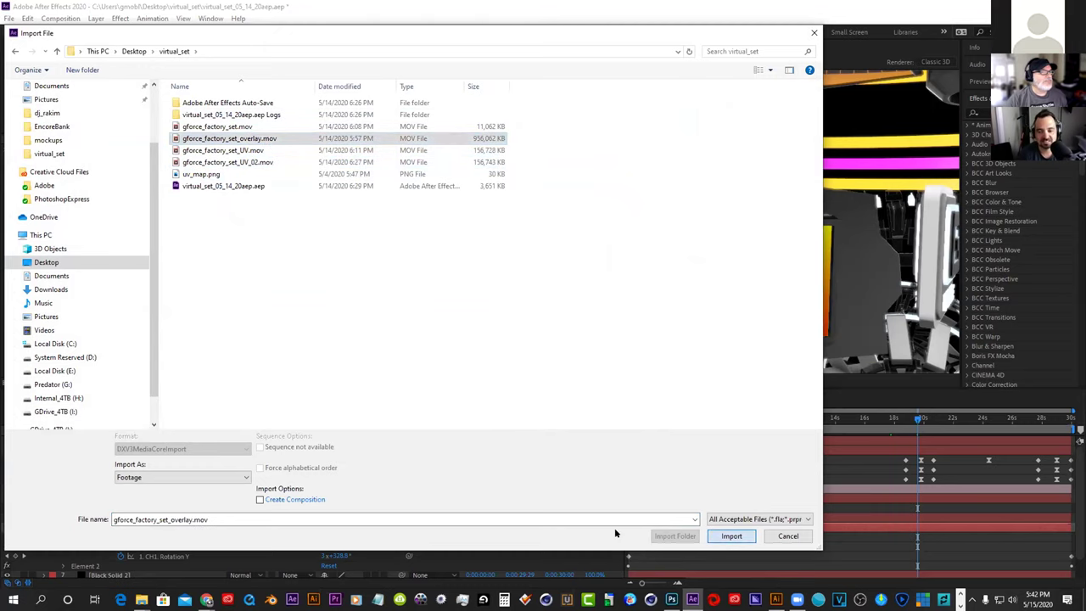
# Create a new composition from gforce_factory_set_overlay.mov, preview it at 50% zoom, and move the current time to 0:00:06:04
pyautogui.moveTo(92, 179); pyautogui.dragTo(37, 382)
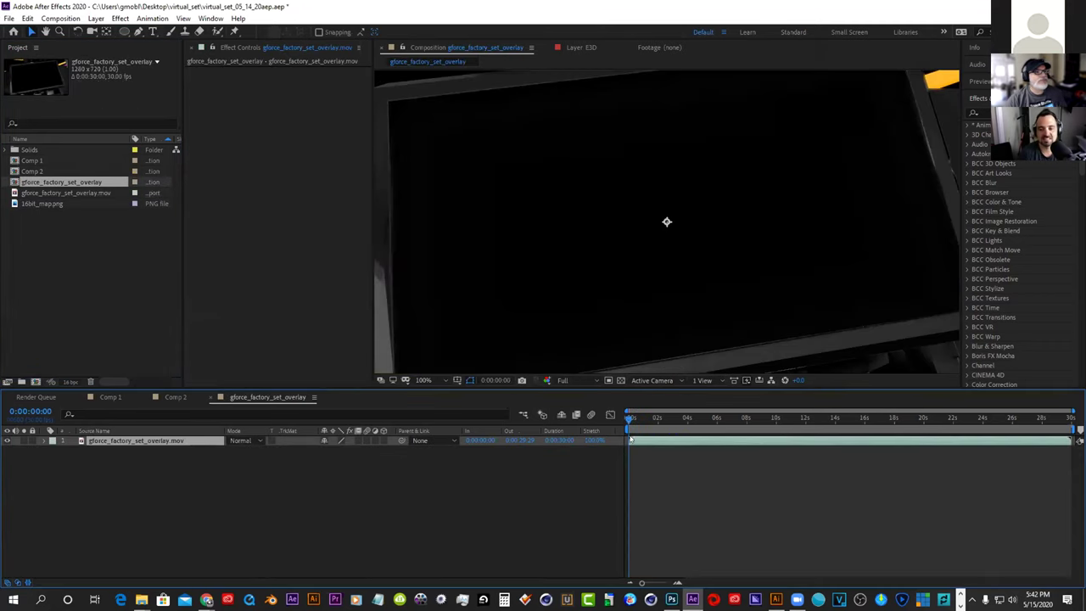
pyautogui.moveTo(638, 417); pyautogui.dragTo(707, 410)
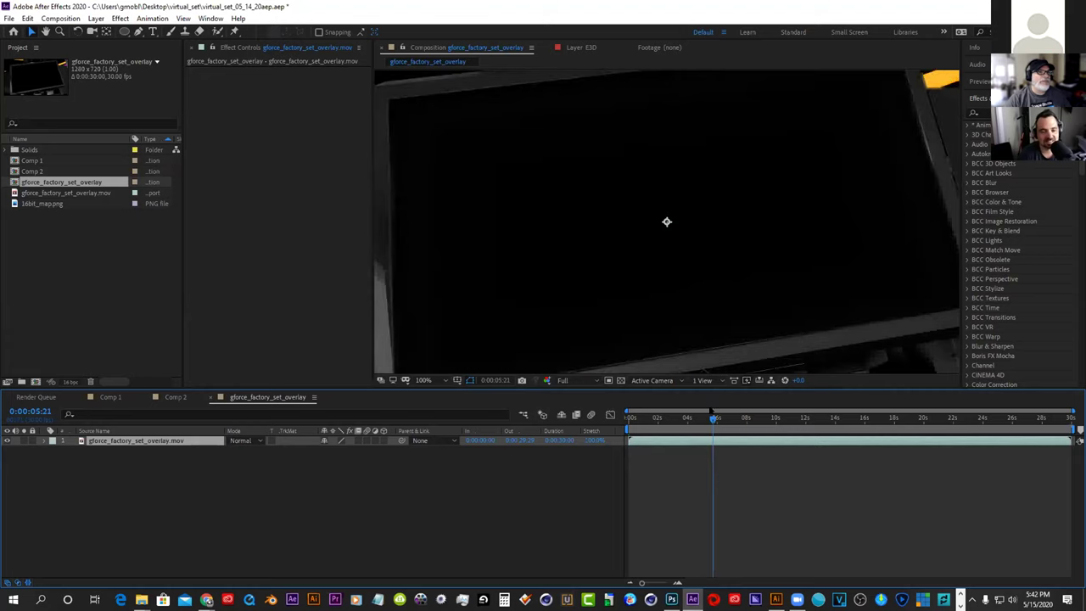
pyautogui.press('space')
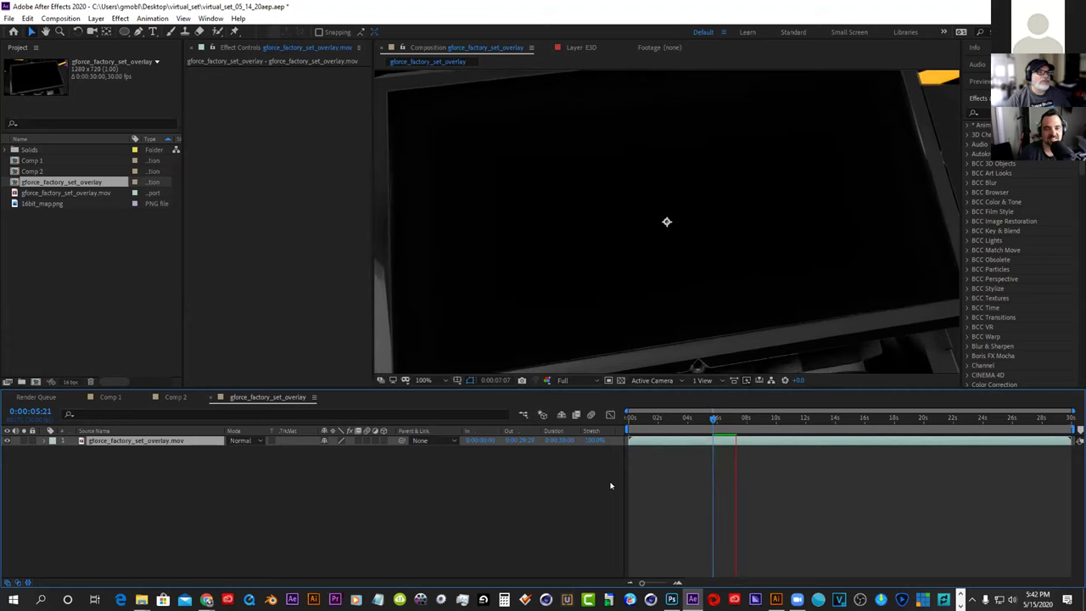
pyautogui.press(',')
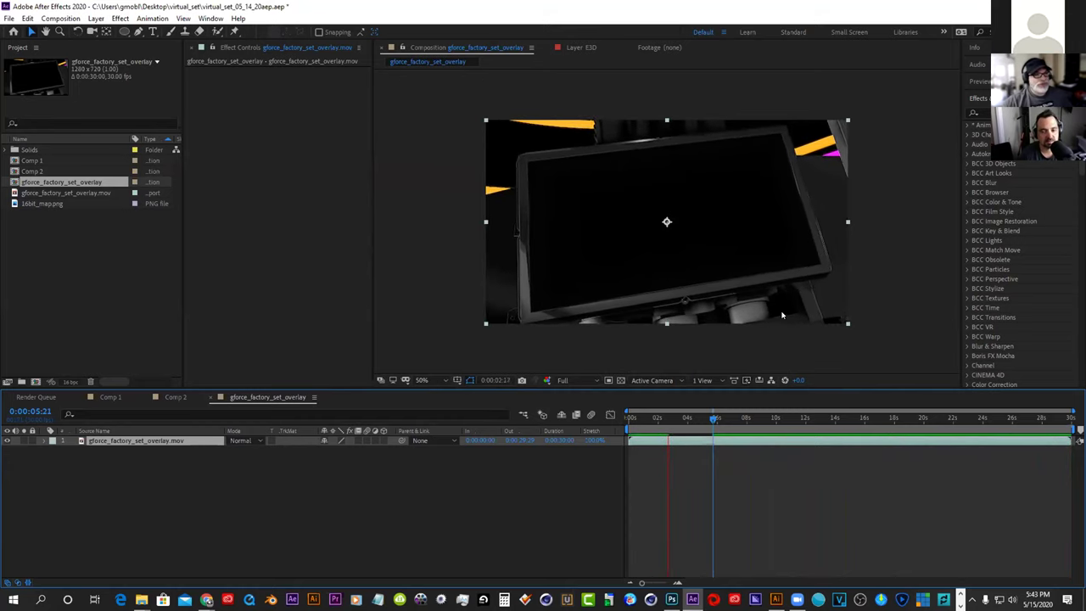
pyautogui.click(720, 415)
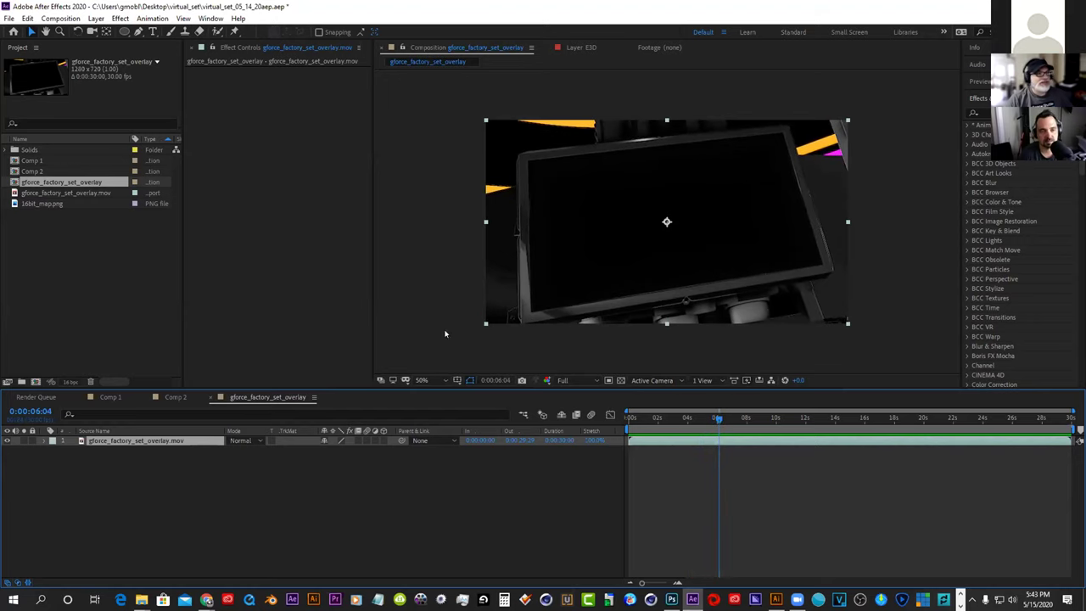
# Import gforce_factory_set_UV.mov from the virtual_set folder and add it beneath the overlay layer in the composition
pyautogui.click(8, 19)
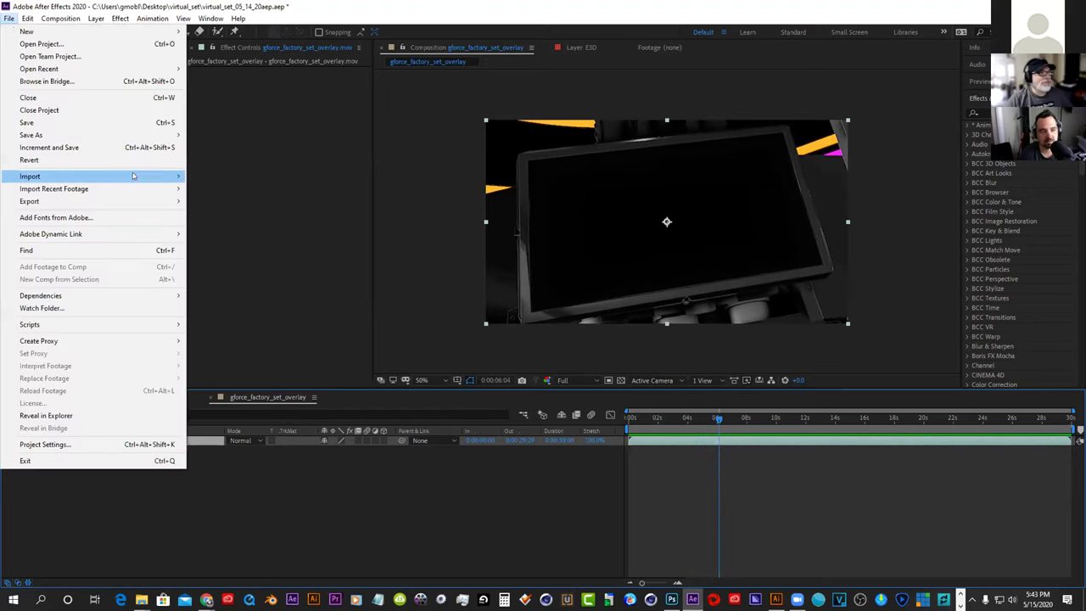
pyautogui.moveTo(135, 176)
pyautogui.click(217, 174)
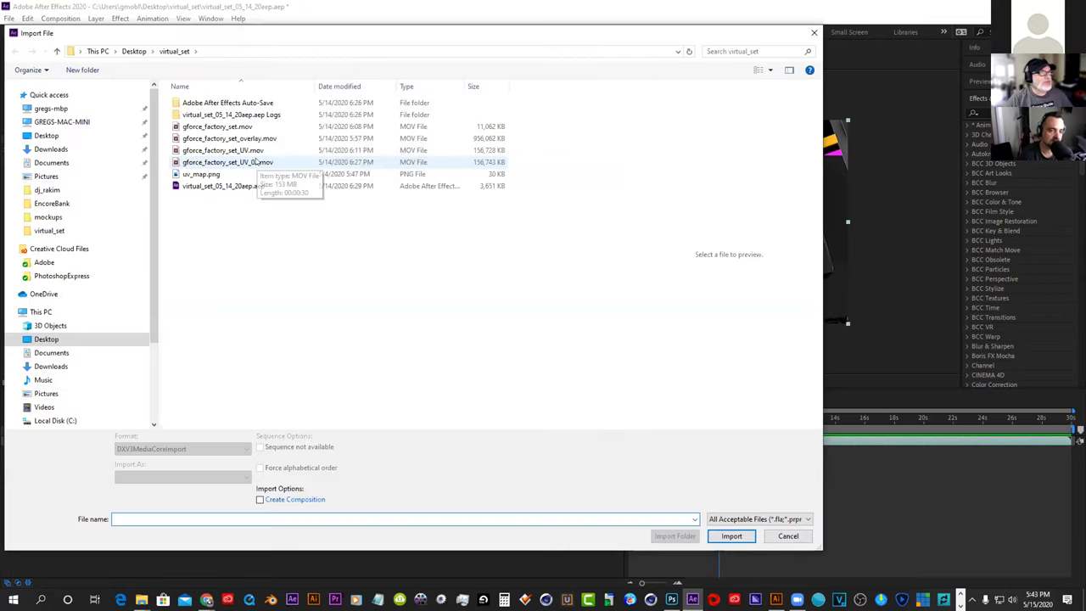
pyautogui.click(254, 162)
pyautogui.click(222, 150)
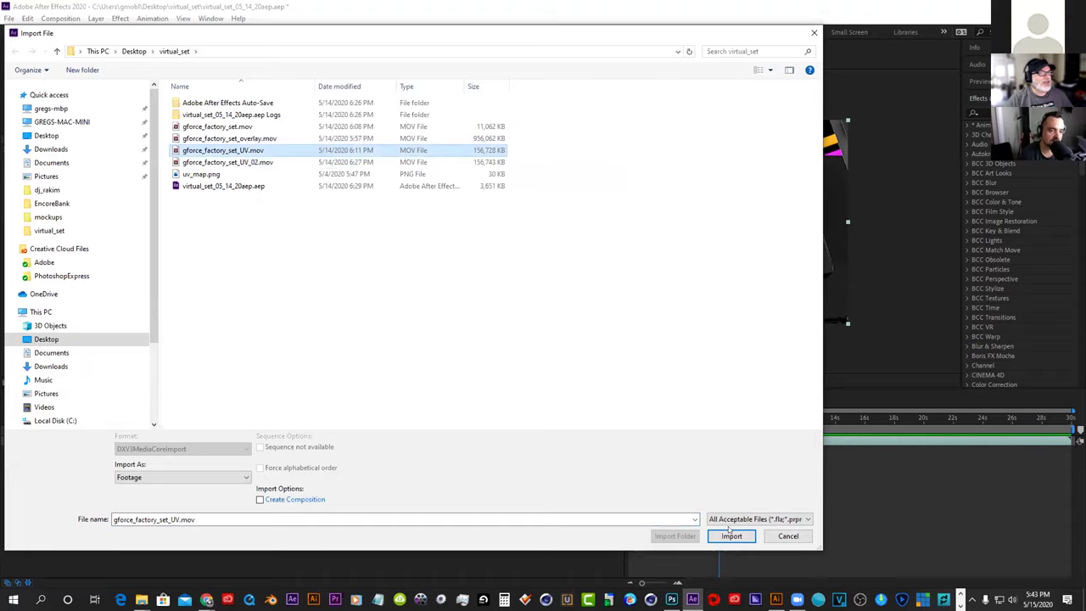
pyautogui.click(731, 535)
pyautogui.moveTo(56, 203); pyautogui.dragTo(97, 475)
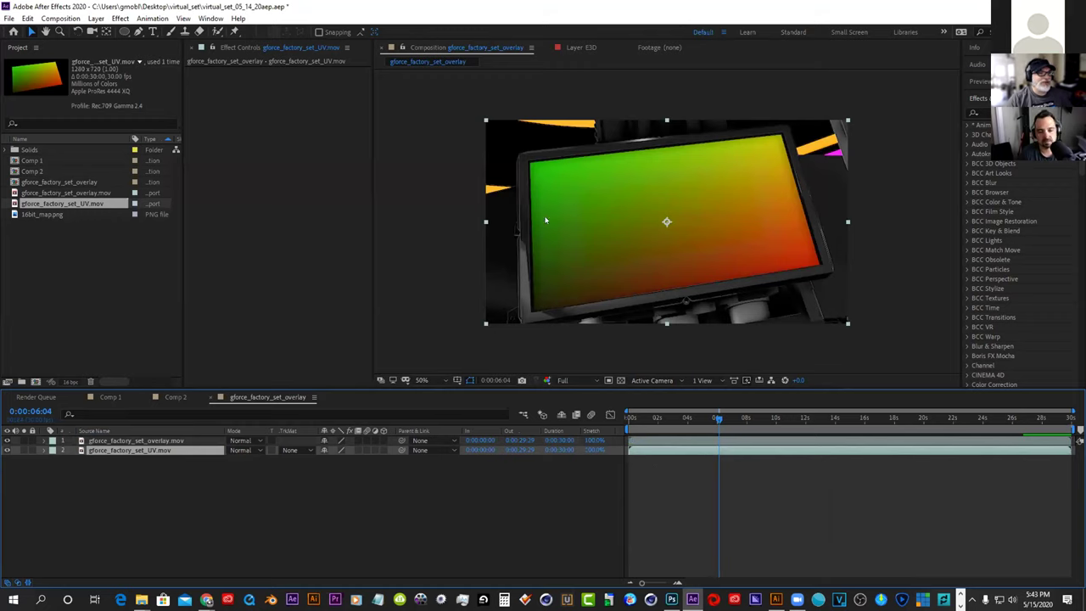
# Scrub through the composition to examine the UV map on the set's screens, stopping at 0:00:16:13
pyautogui.moveTo(735, 417); pyautogui.dragTo(1070, 438)
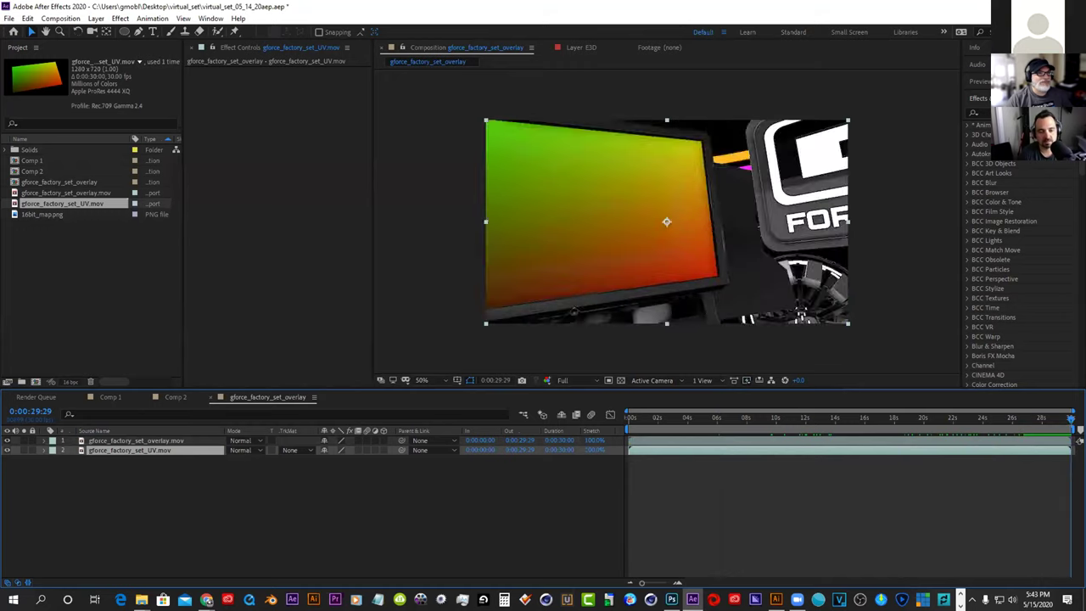
pyautogui.moveTo(664, 418); pyautogui.dragTo(763, 422)
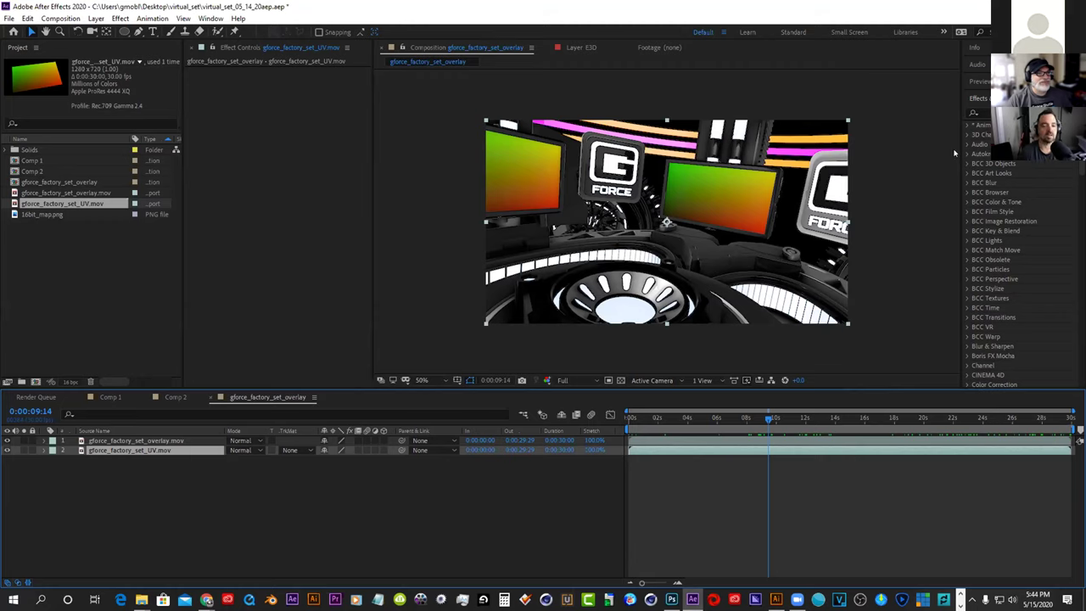
pyautogui.moveTo(769, 418); pyautogui.dragTo(1039, 420)
pyautogui.moveTo(899, 418); pyautogui.dragTo(675, 418)
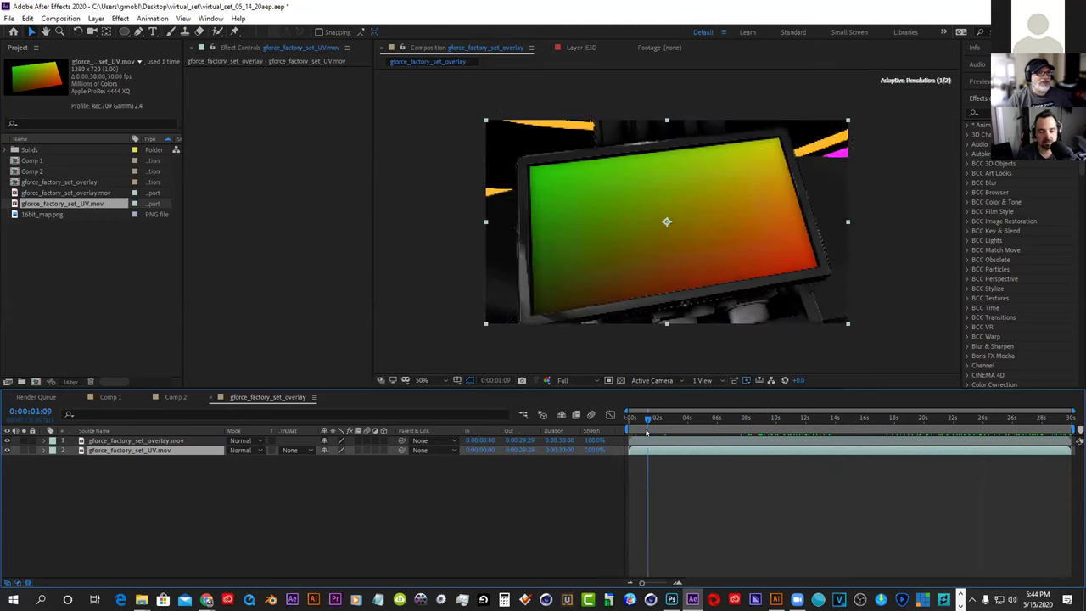
pyautogui.moveTo(763, 418); pyautogui.dragTo(870, 418)
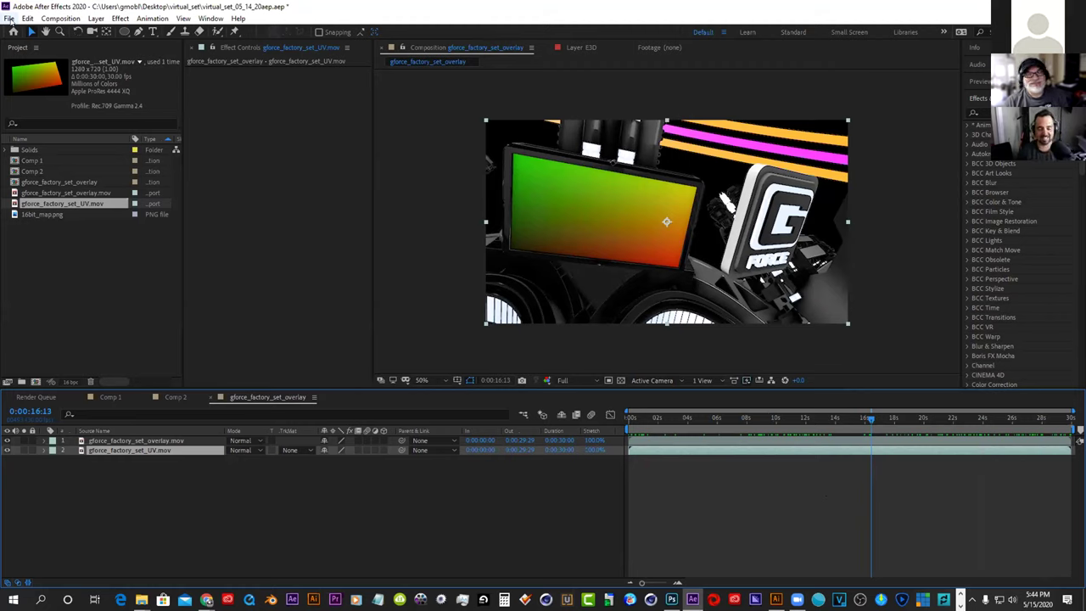
# Delete the overlay and UV footage layers from the gforce_factory_set_overlay composition
pyautogui.click(183, 442)
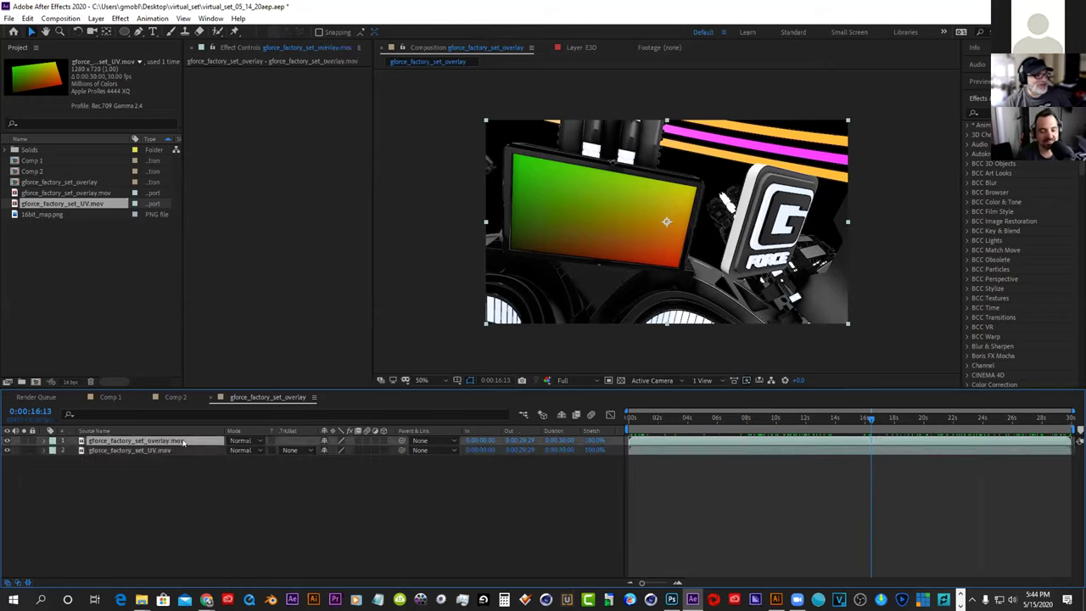
pyautogui.press('Delete')
pyautogui.press('Delete')
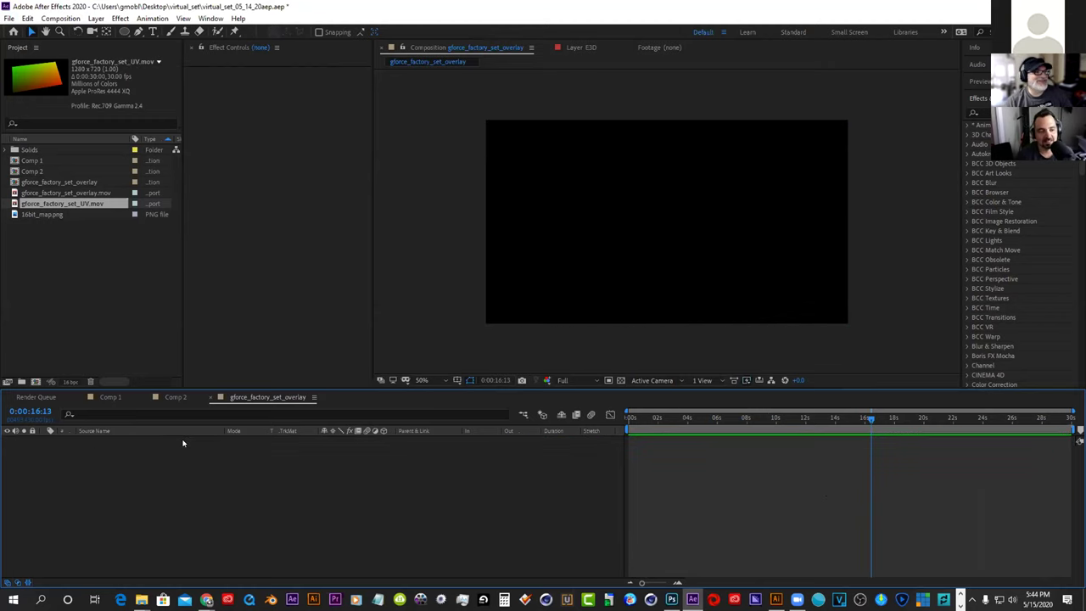
pyautogui.click(131, 276)
# Compare Comp 2 with Comp 1, and return to the gforce_factory_set_overlay composition
pyautogui.click(175, 397)
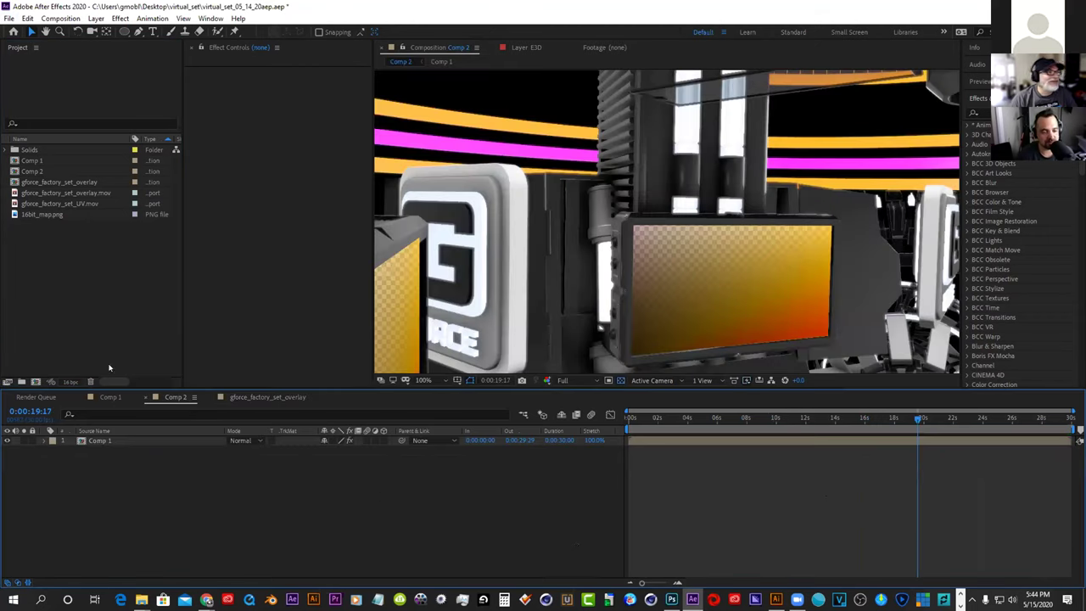
pyautogui.click(111, 397)
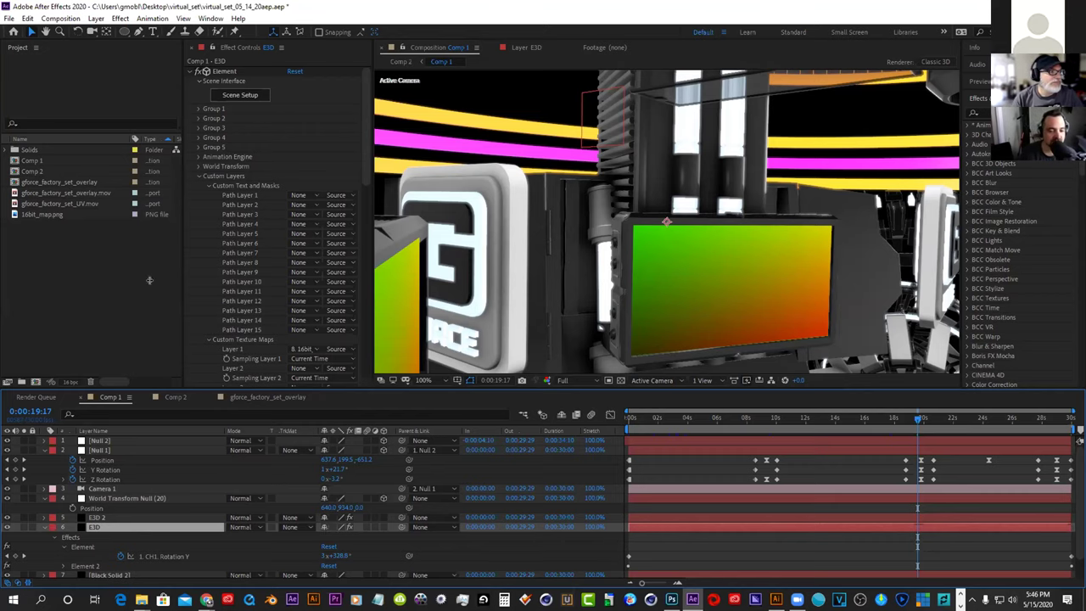
pyautogui.click(174, 397)
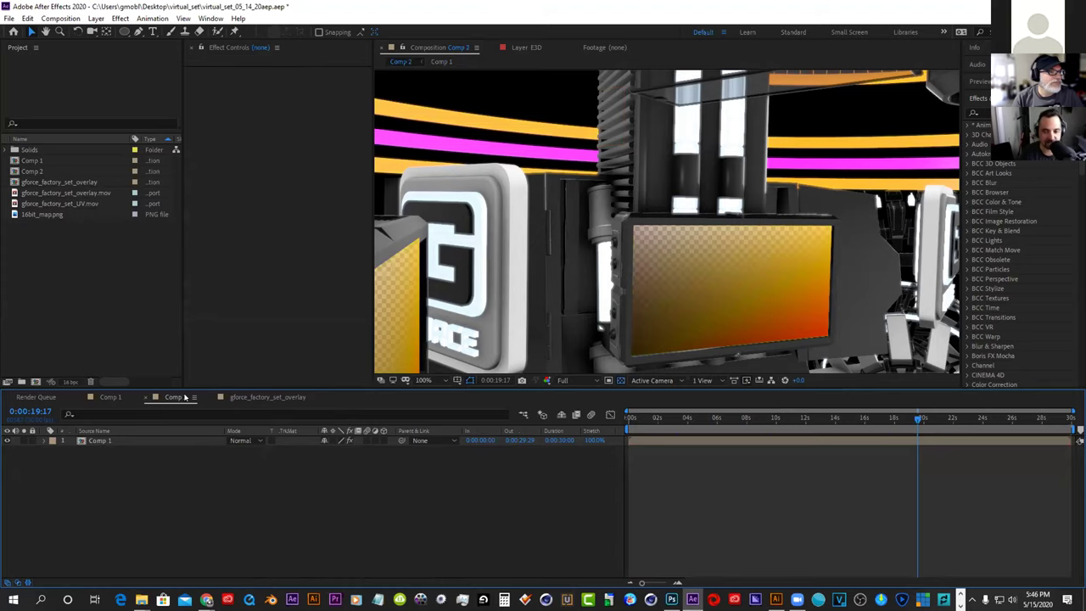
pyautogui.click(111, 397)
pyautogui.click(267, 397)
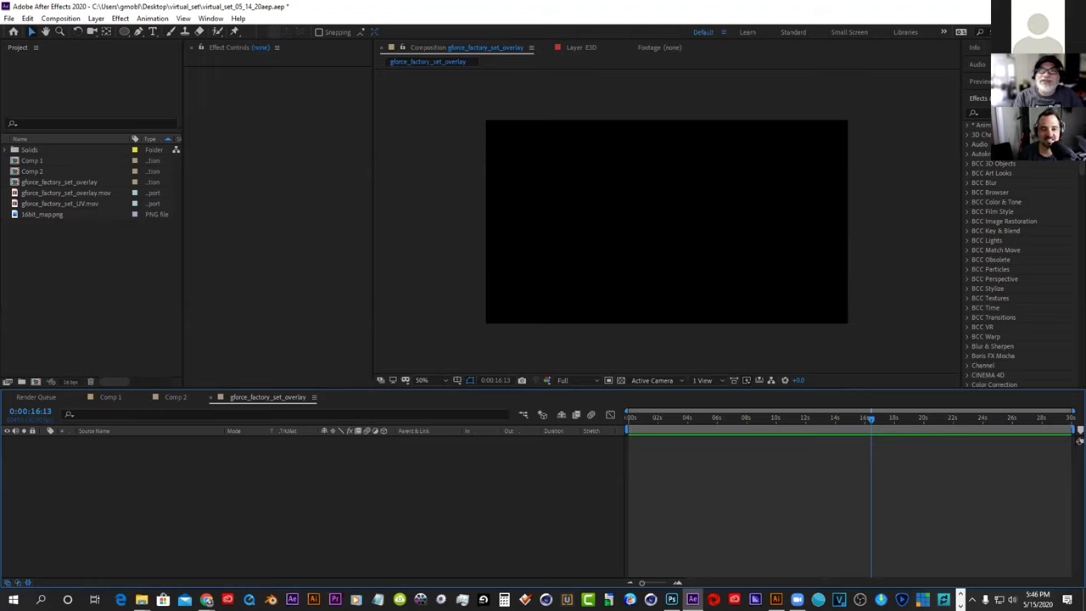
pyautogui.hotkey('alt', 'Tab')
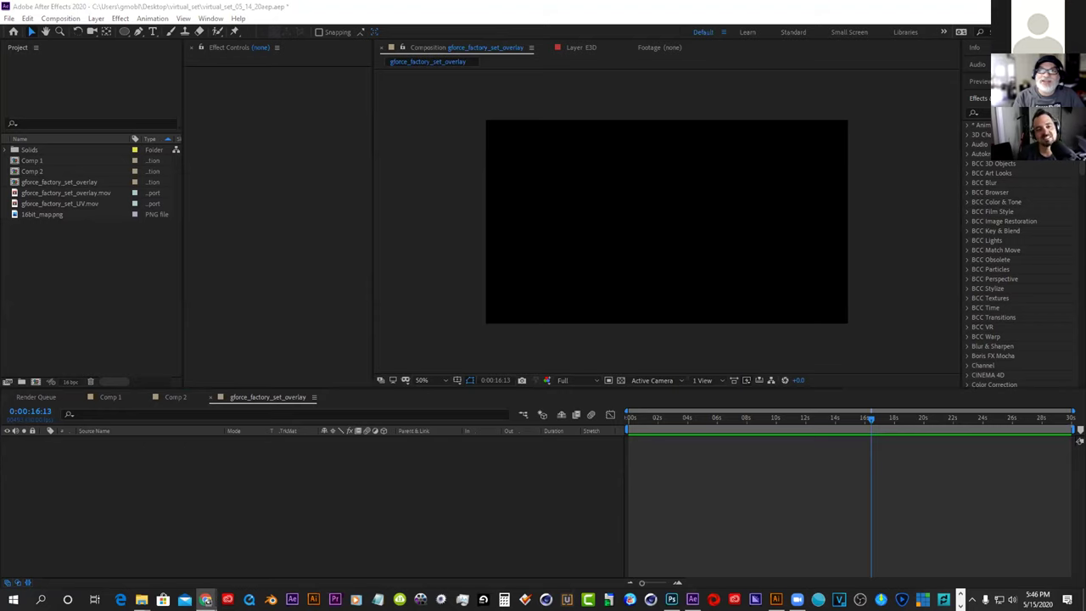
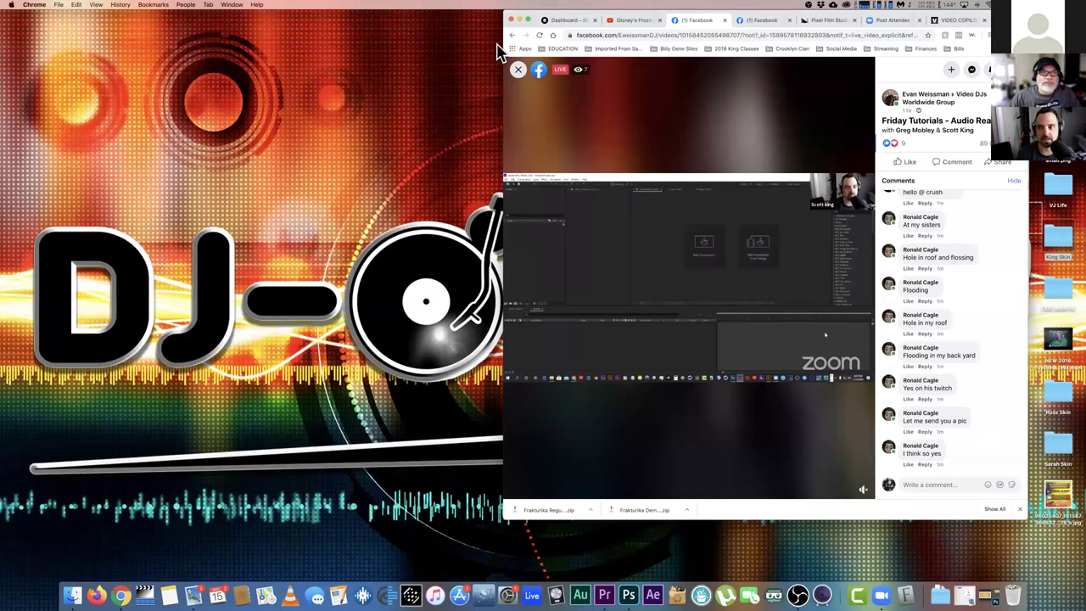
# Move the browser out of the way, minimize it, and open the recent djology skins project in Premiere Pro
pyautogui.moveTo(928, 20); pyautogui.dragTo(248, 108)
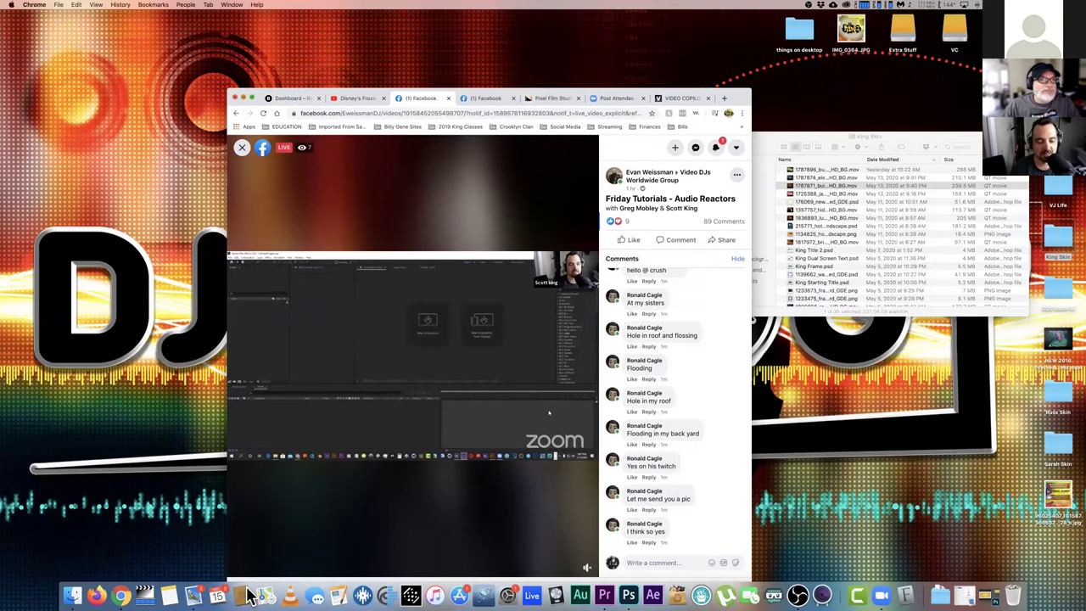
pyautogui.press('super+m')
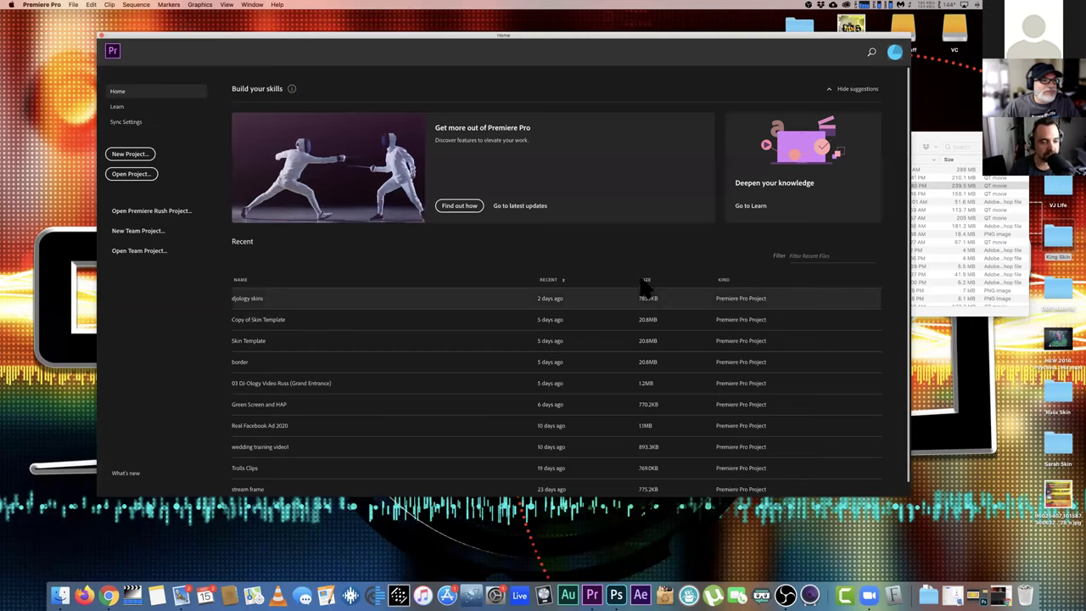
pyautogui.click(647, 297)
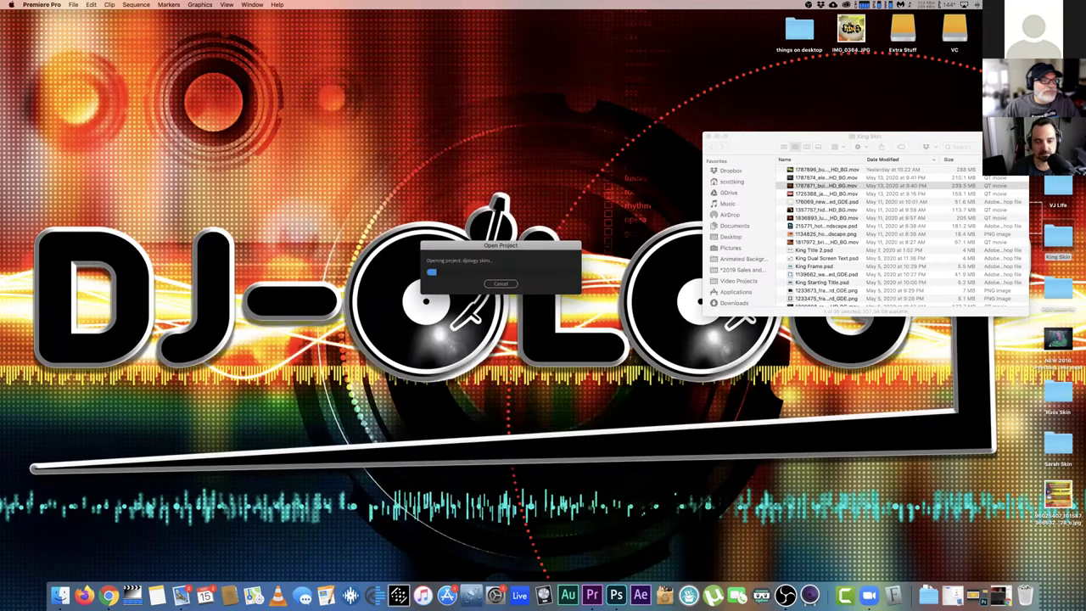
# Load the djology skins project with its missing media clips set offline, moving the King Skin folder window aside
pyautogui.moveTo(749, 148); pyautogui.dragTo(696, 150)
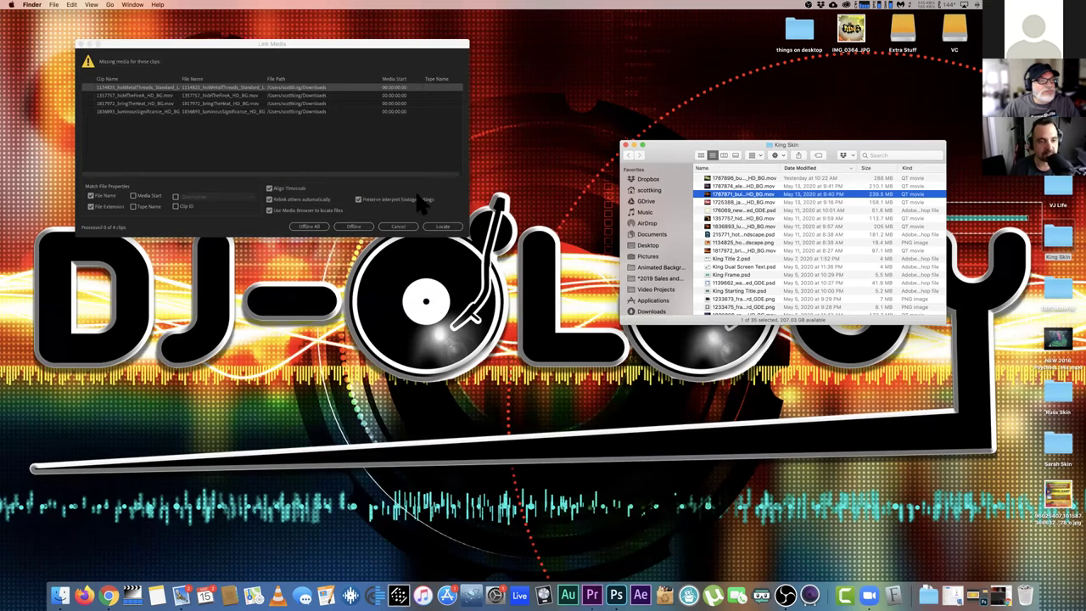
pyautogui.click(355, 230)
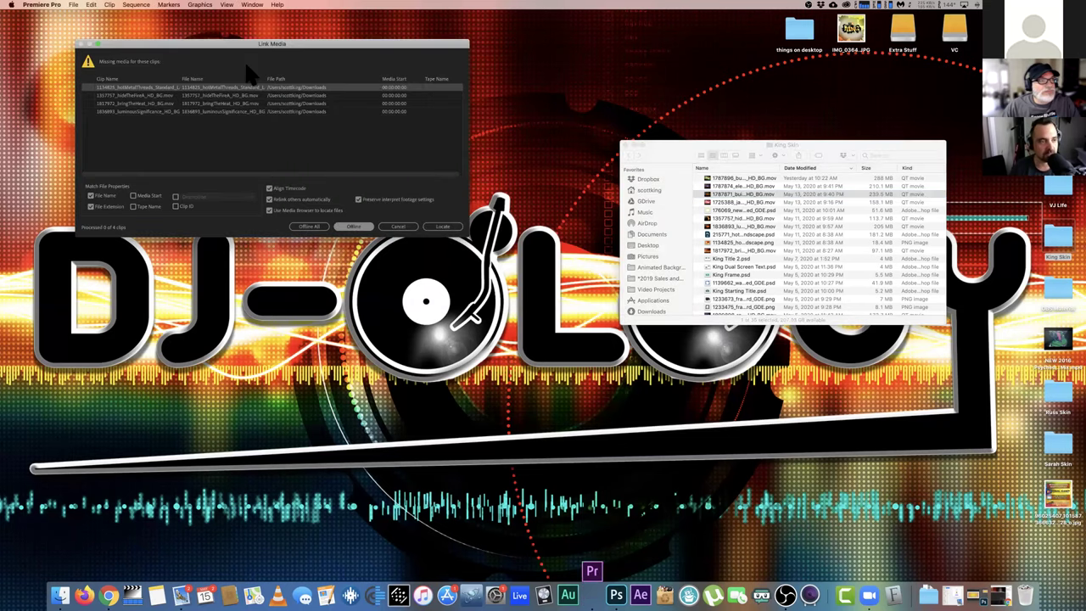
pyautogui.click(355, 227)
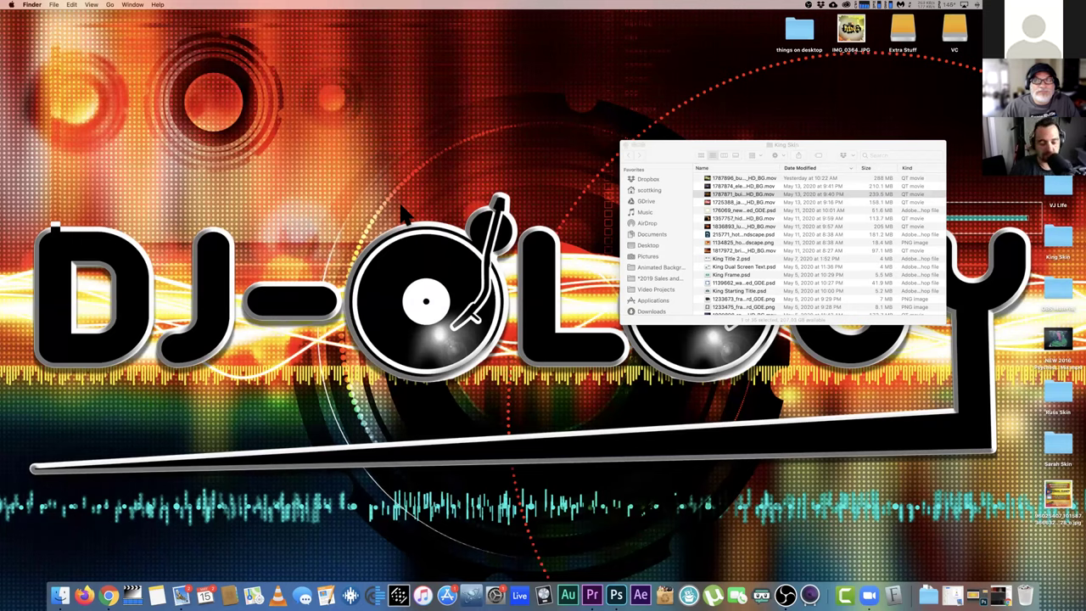
# Switch to King Neon Title Screen.psd in Photoshop, hide the Starting Screen group, and preview the Top and Bottom groups
pyautogui.click(954, 594)
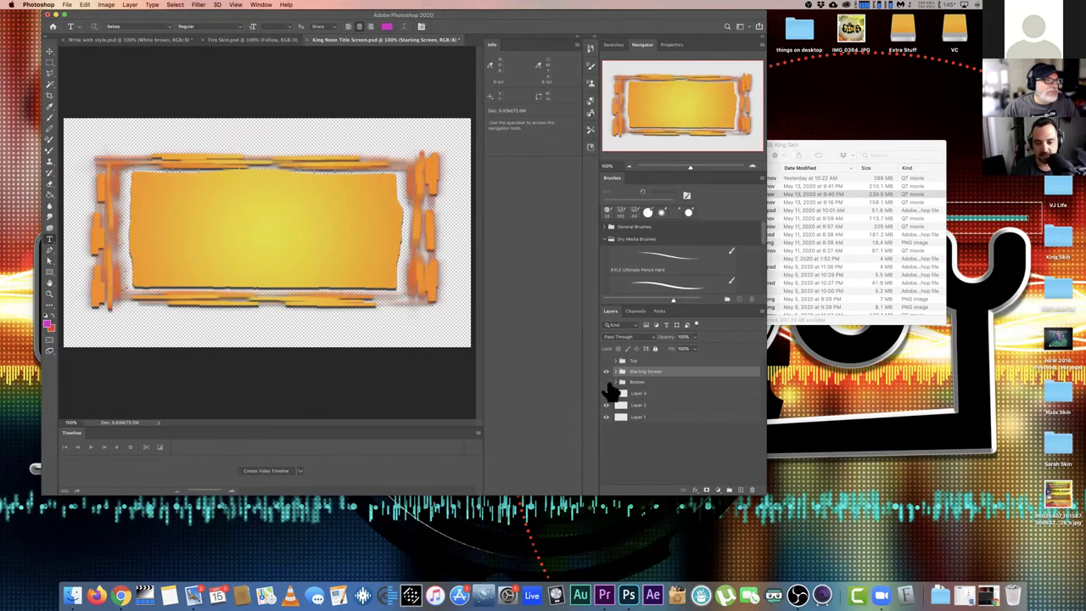
pyautogui.click(607, 373)
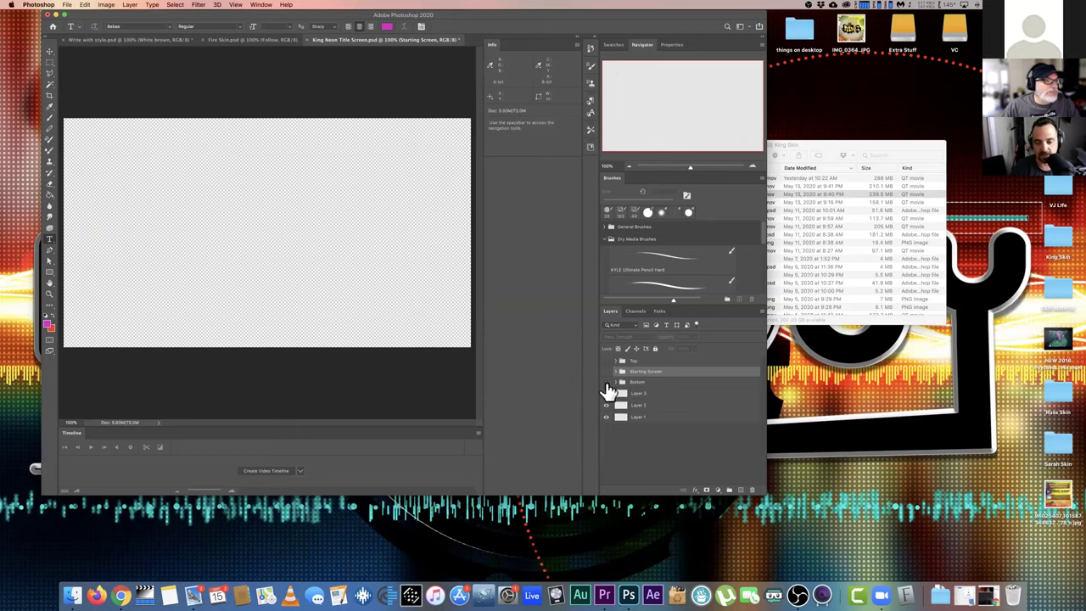
pyautogui.click(607, 360)
pyautogui.click(606, 360)
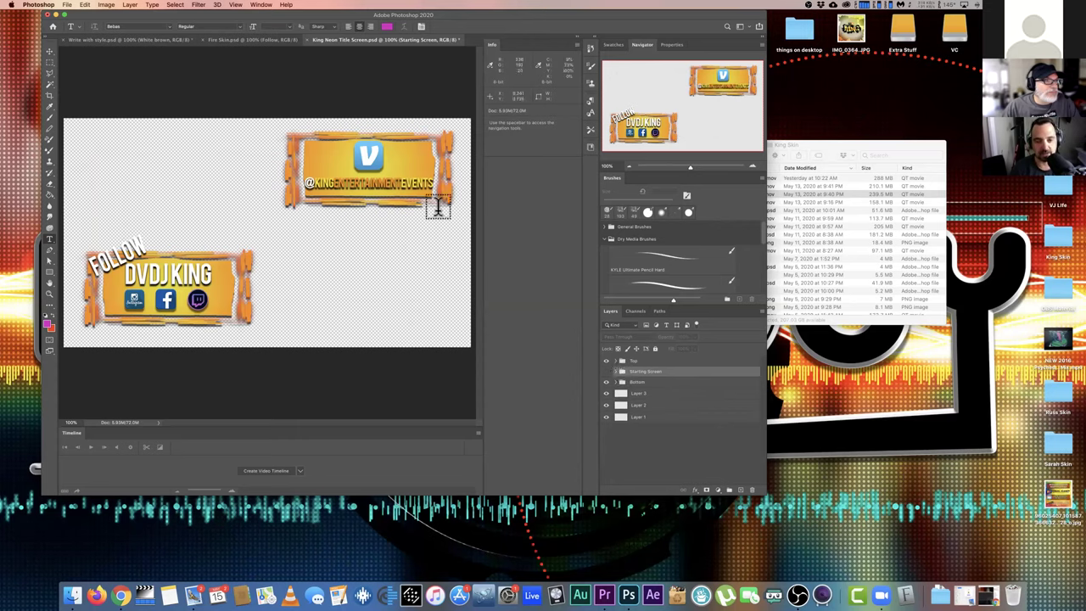
pyautogui.click(606, 361)
pyautogui.click(609, 382)
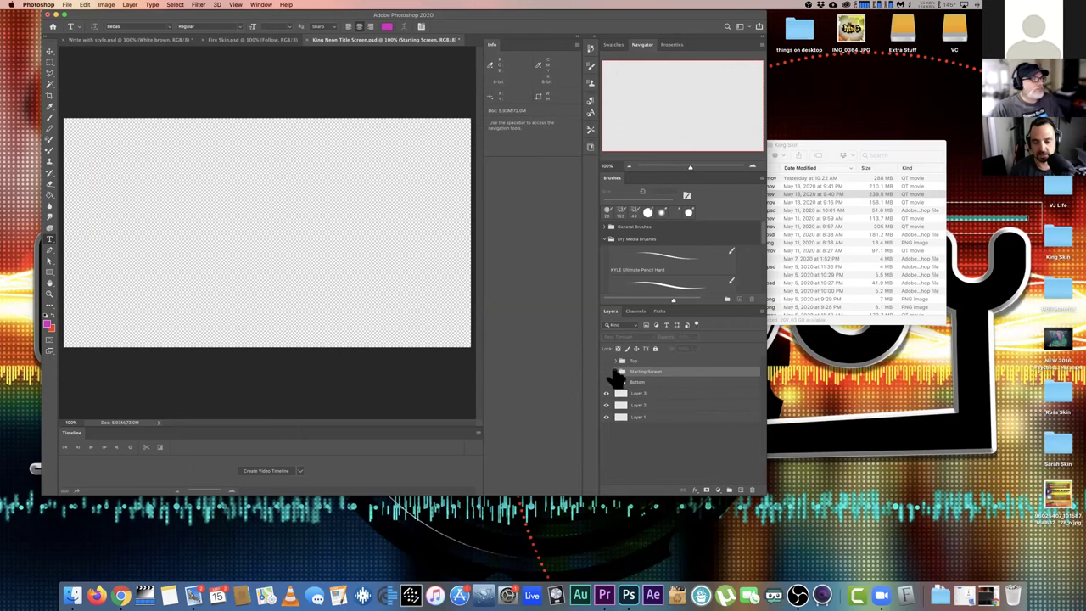
# Show and expand the Starting Screen group, and turn on its starting-soon message and DJ name text layers
pyautogui.click(606, 370)
pyautogui.click(616, 370)
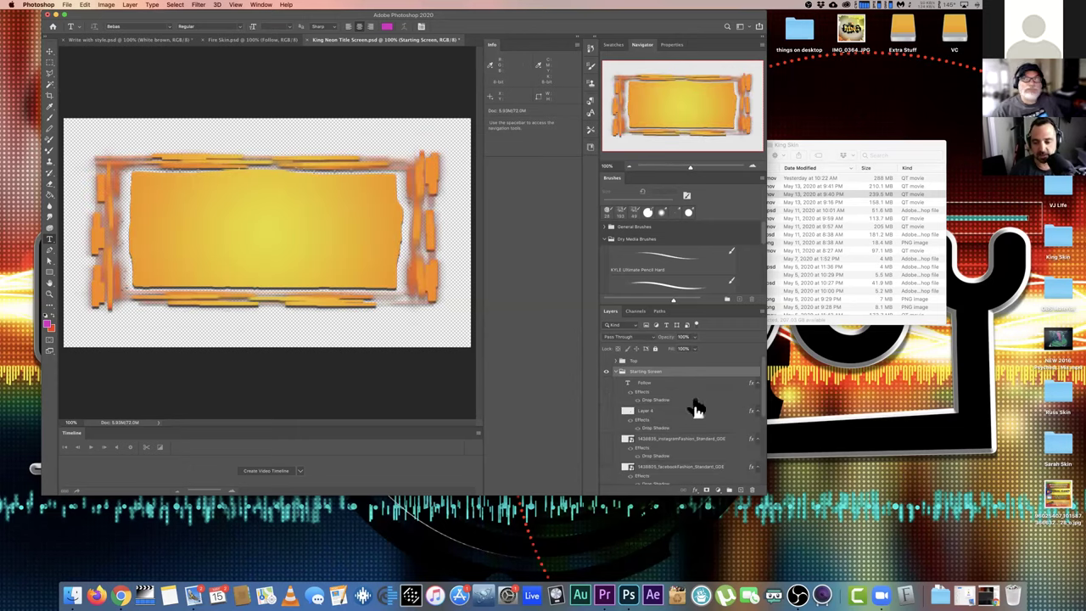
pyautogui.scroll(-5, 695, 410)
pyautogui.scroll(2, 696, 410)
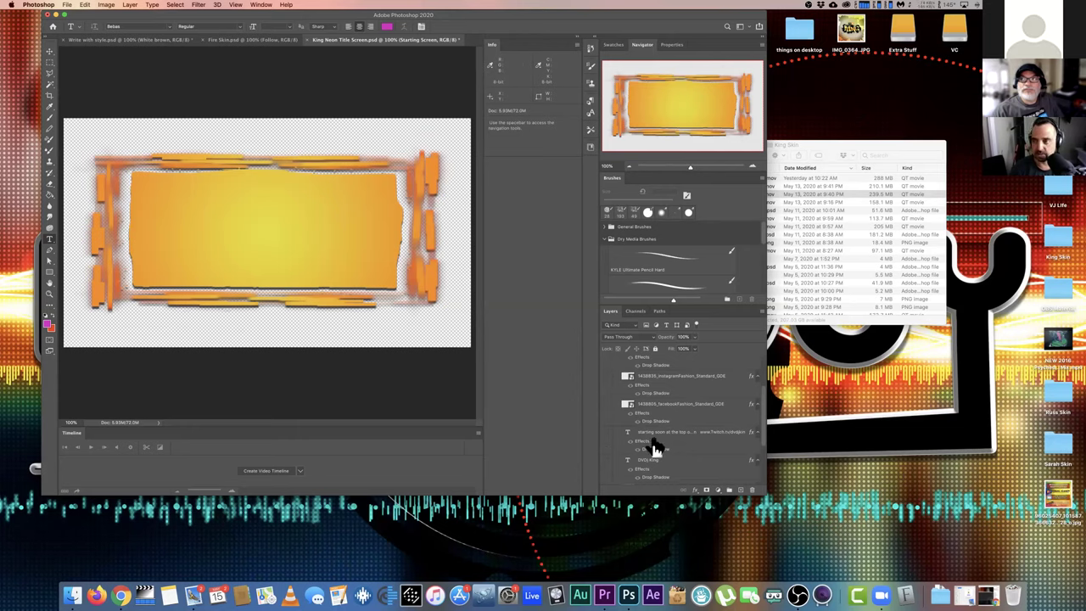
pyautogui.scroll(-1, 666, 443)
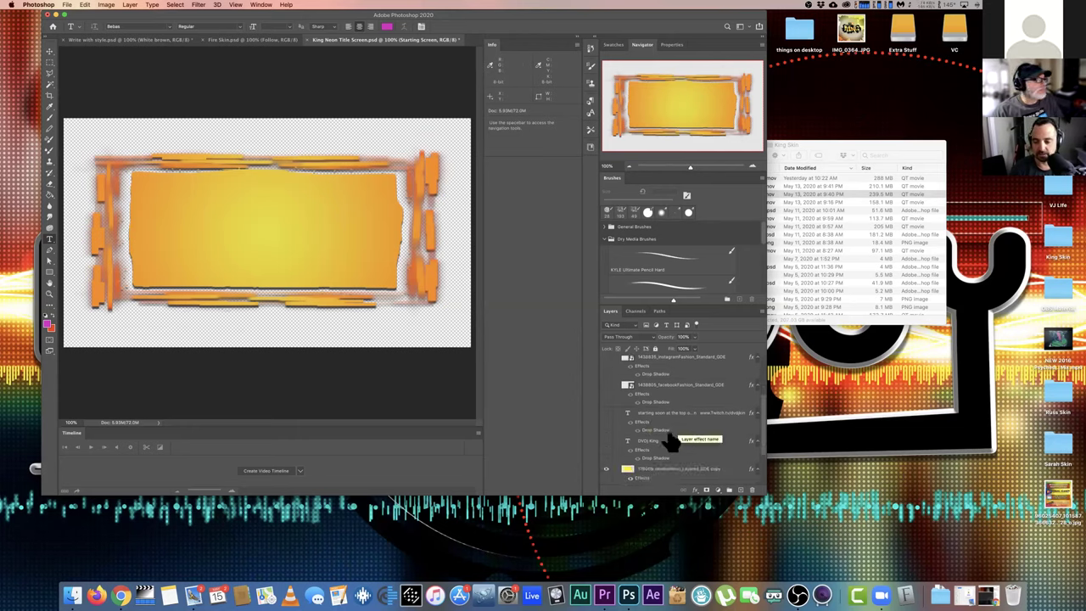
pyautogui.click(606, 440)
pyautogui.click(605, 412)
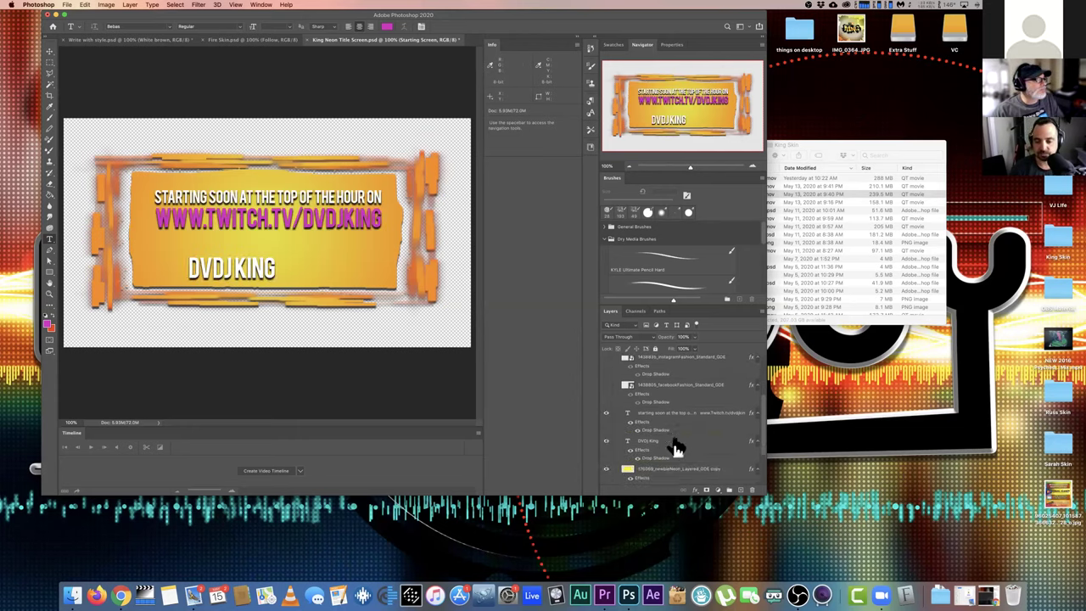
# Make the Facebook, Instagram and Twitch icon layers and the Follow text layer visible in the Starting Screen group
pyautogui.scroll(2, 674, 447)
pyautogui.click(605, 423)
pyautogui.click(606, 397)
pyautogui.scroll(1, 606, 405)
pyautogui.click(605, 383)
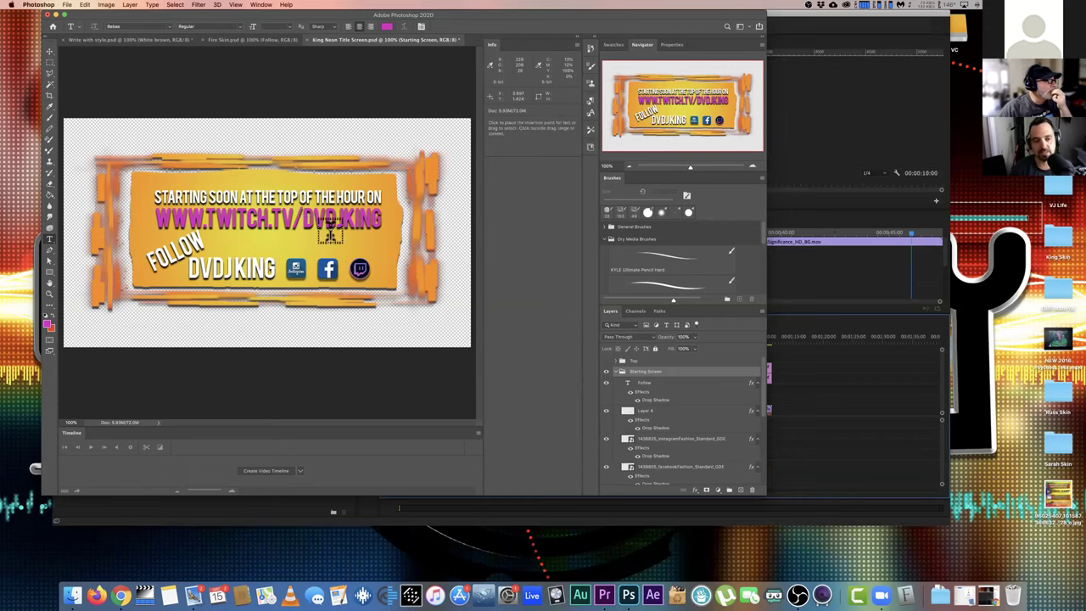
# Switch to the King Skin folder in Finder and preview 1787871_buildingAnticipation_HD_BG.mov
pyautogui.click(841, 269)
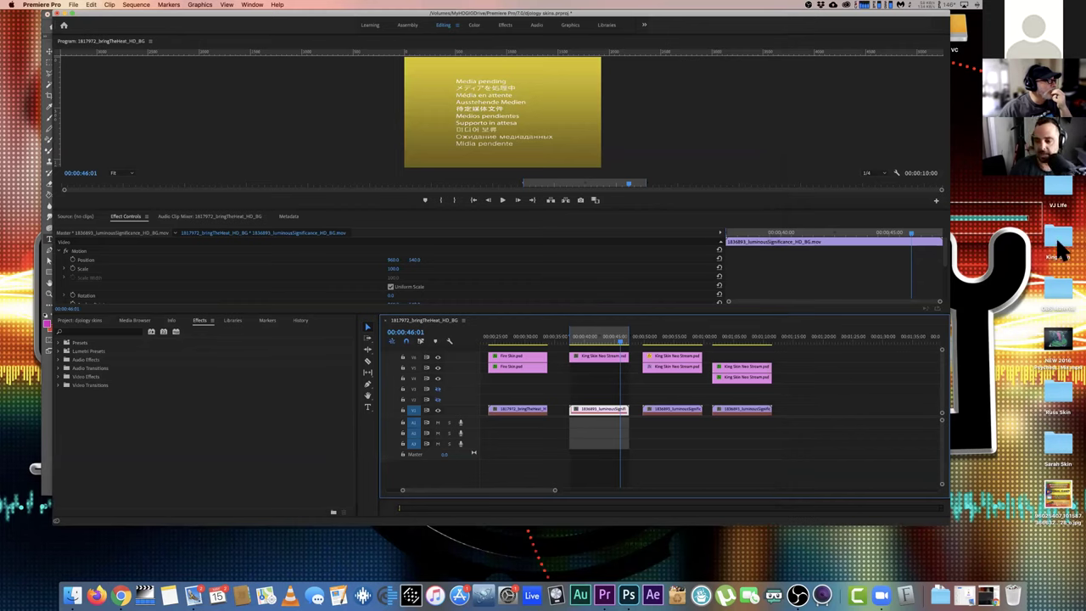
pyautogui.press('super+Tab')
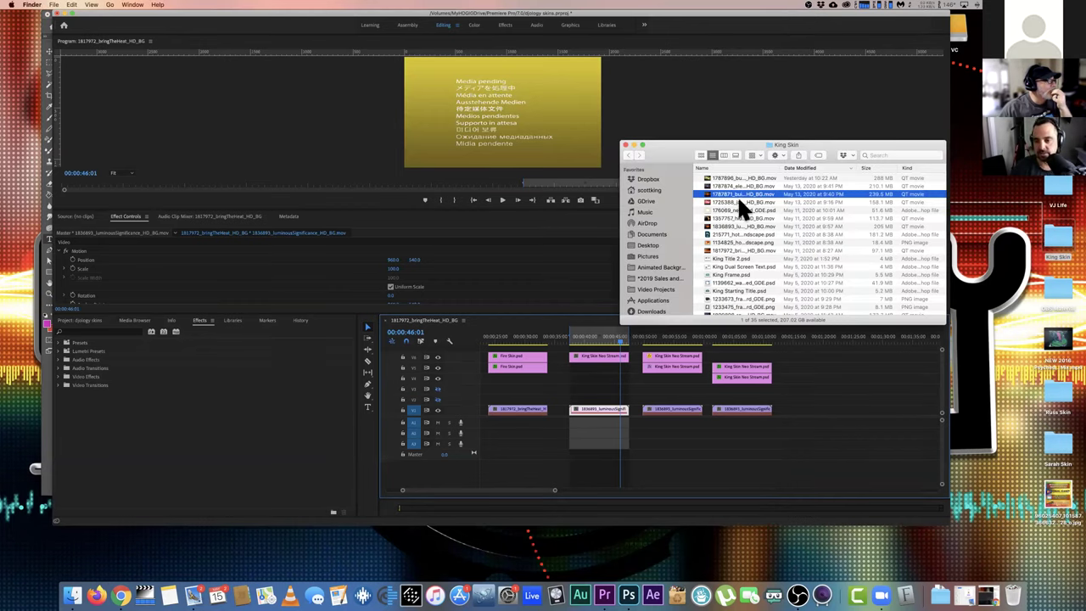
pyautogui.press('space')
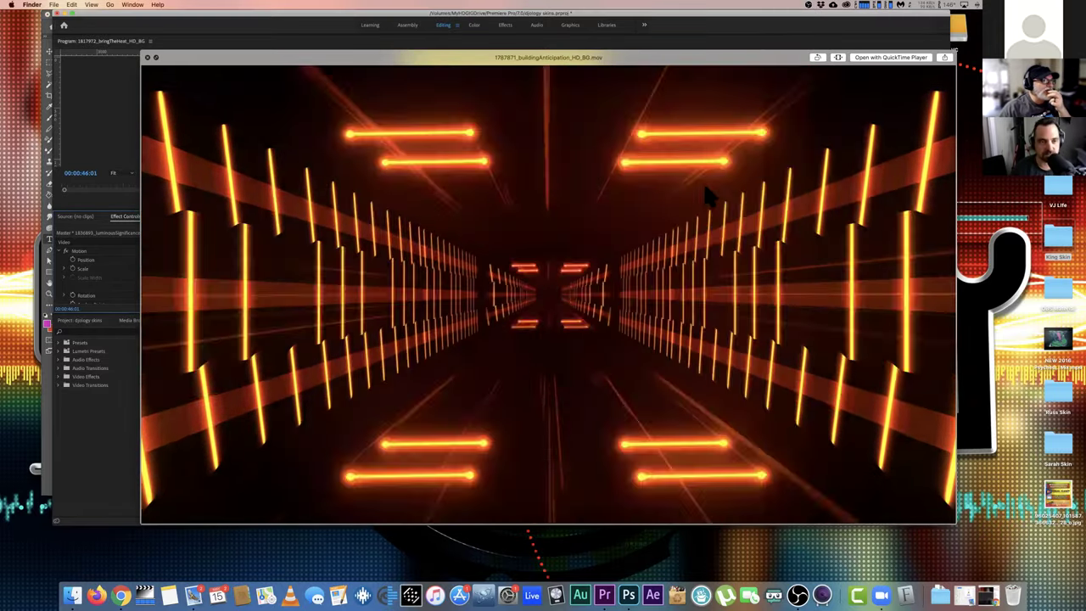
pyautogui.press('space')
pyautogui.moveTo(675, 148); pyautogui.dragTo(820, 162)
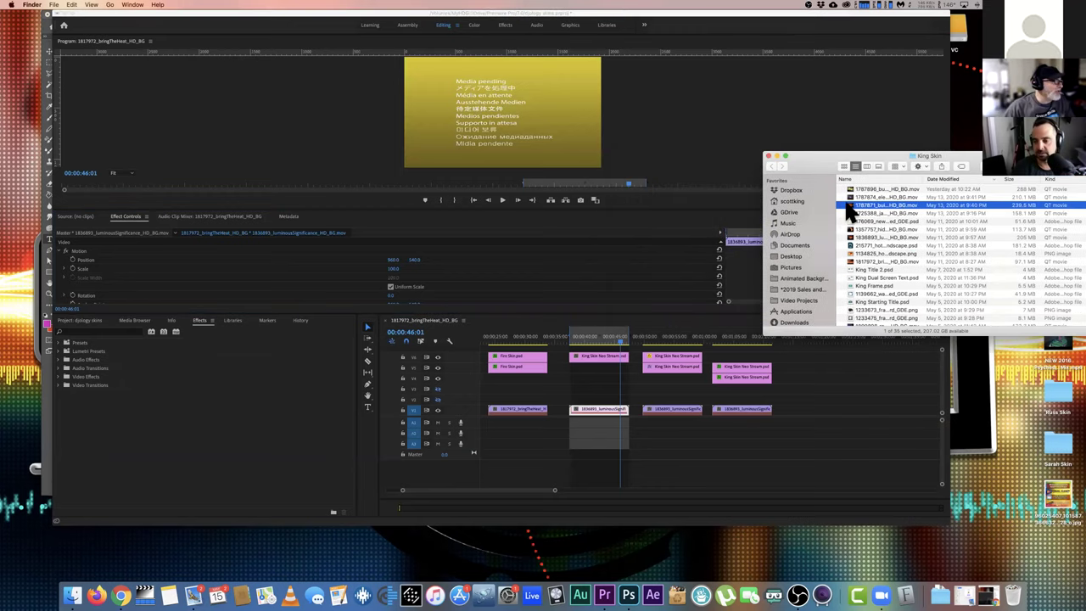
pyautogui.press('space')
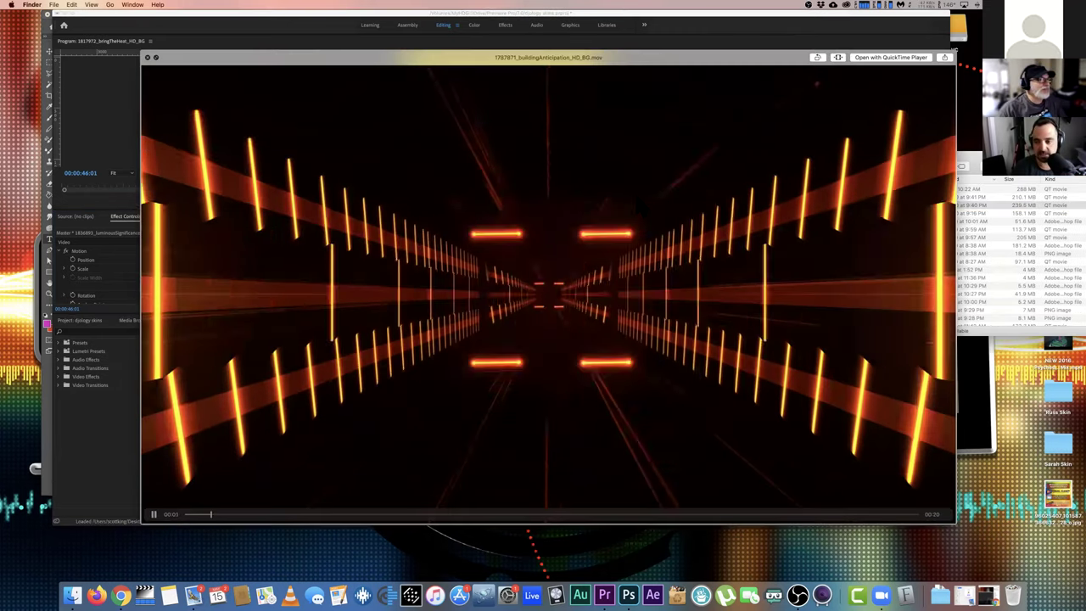
pyautogui.press('space')
# Preview the background clips 1787874_electricDreams_HD_BG.mov and 1787896_buildingSuspense_HD_BG.mov in the King Skin folder
pyautogui.press('Up')
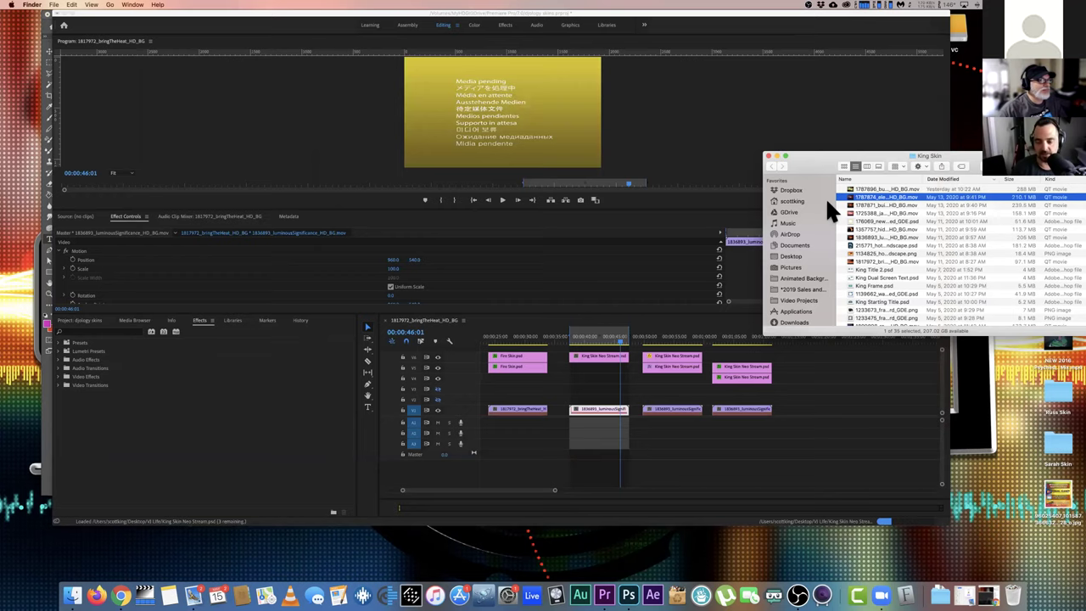
pyautogui.press('space')
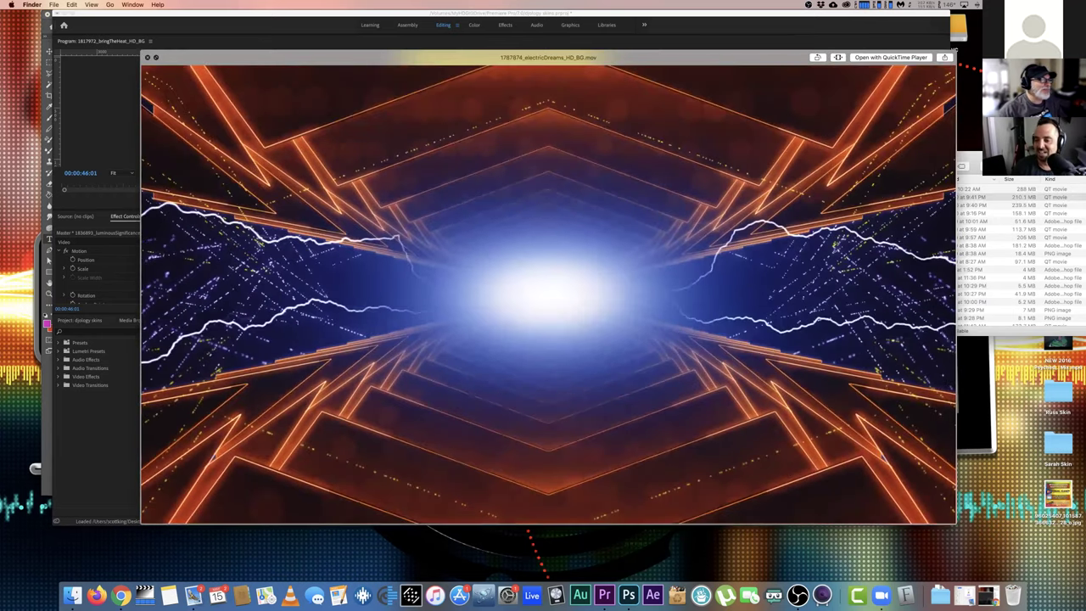
pyautogui.press('space')
pyautogui.press('Up')
pyautogui.press('space')
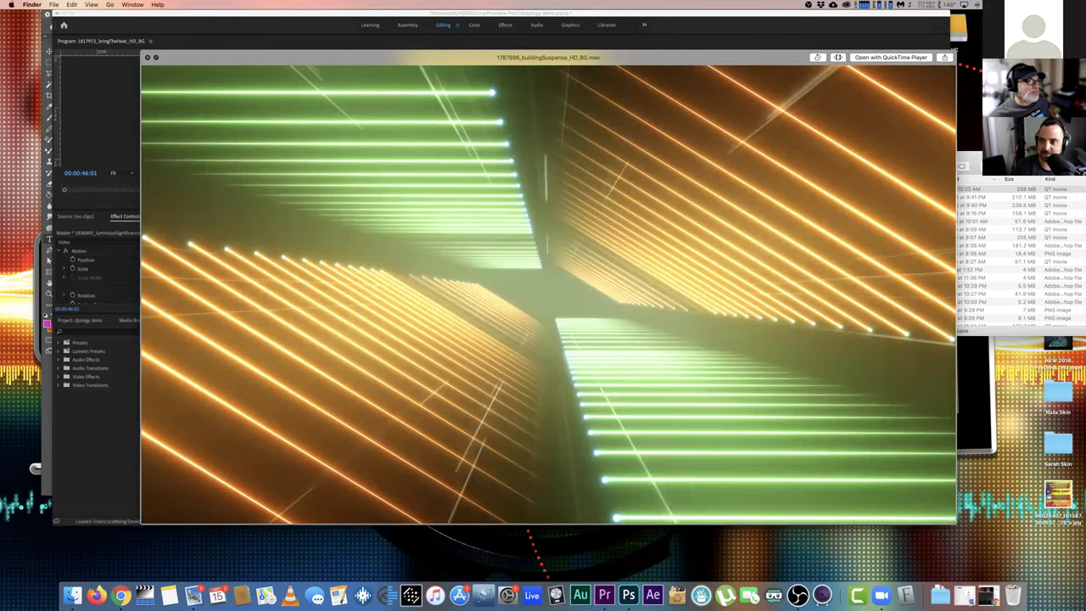
pyautogui.press('space')
# Preview the background clip 1357757_hideTheFireA_HD_BG.mov in the King Skin folder
pyautogui.press('Down')
pyautogui.press('Down')
pyautogui.press('Down')
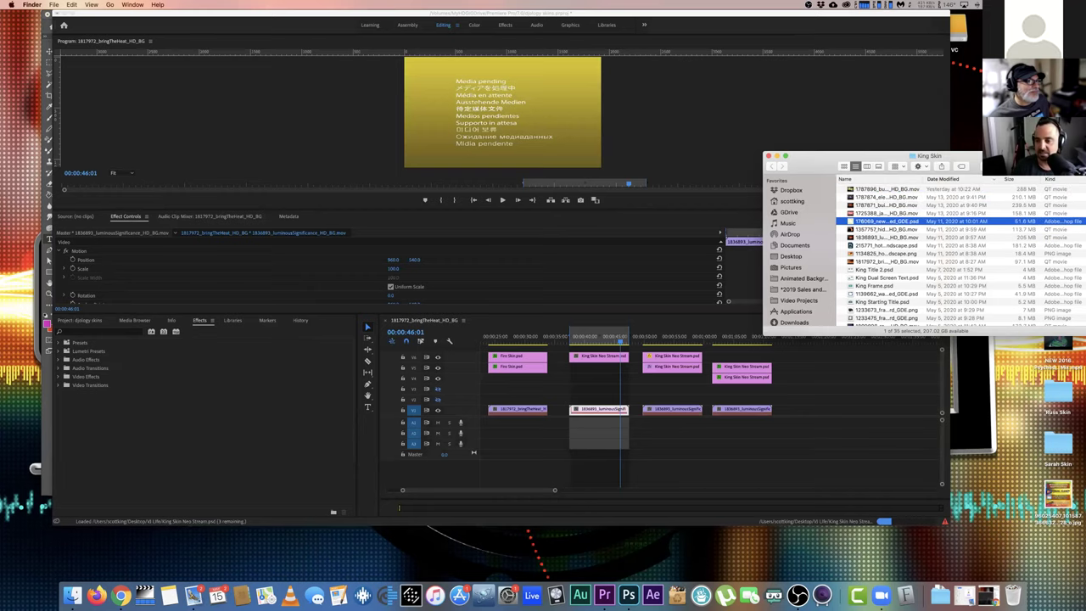
pyautogui.press('Down')
pyautogui.press('space')
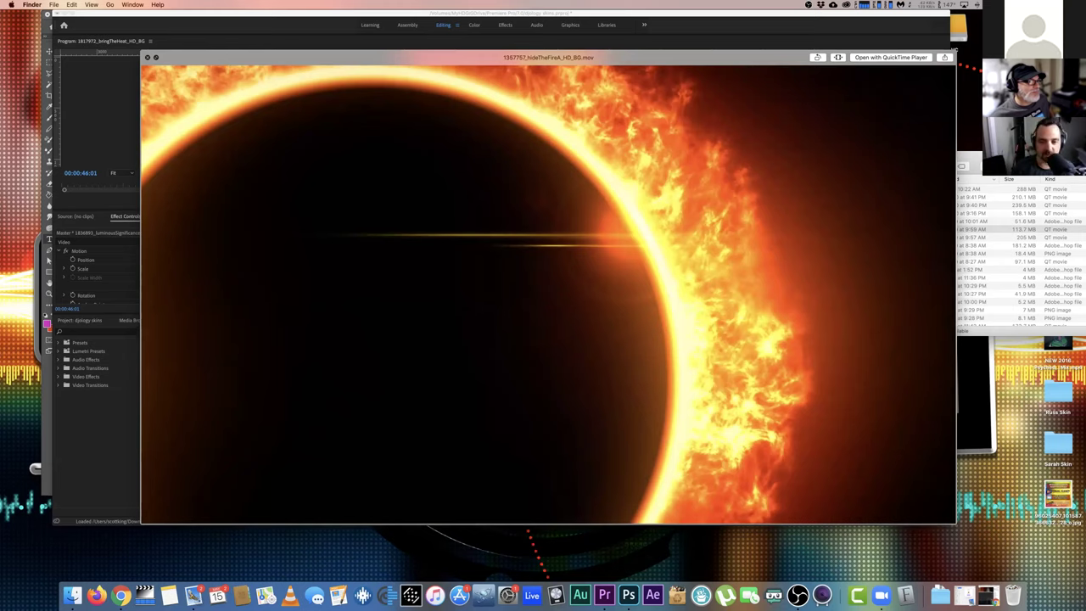
pyautogui.moveTo(827, 204)
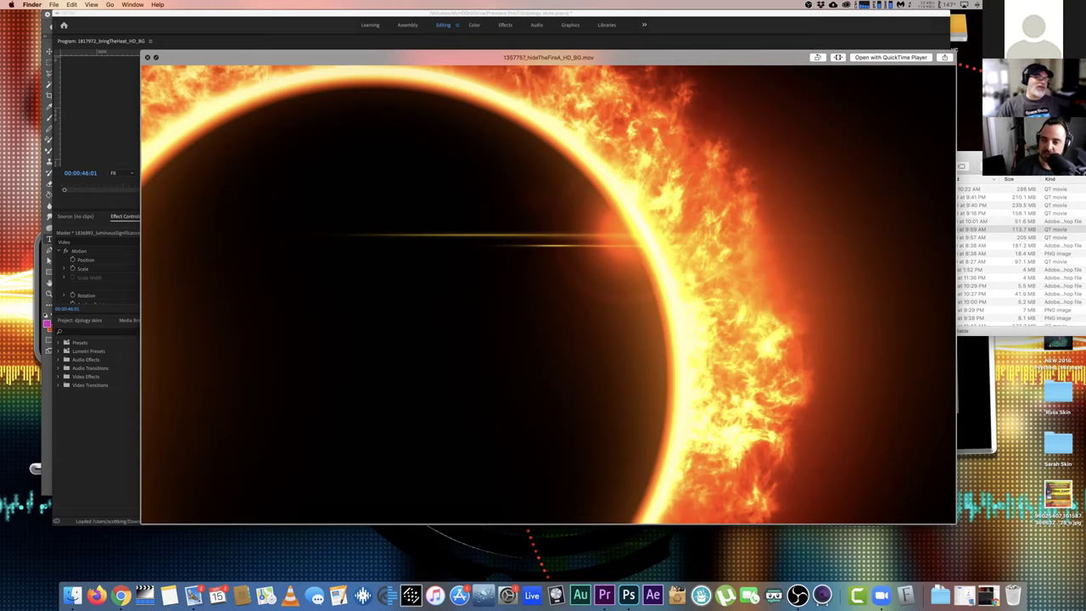
pyautogui.moveTo(827, 203)
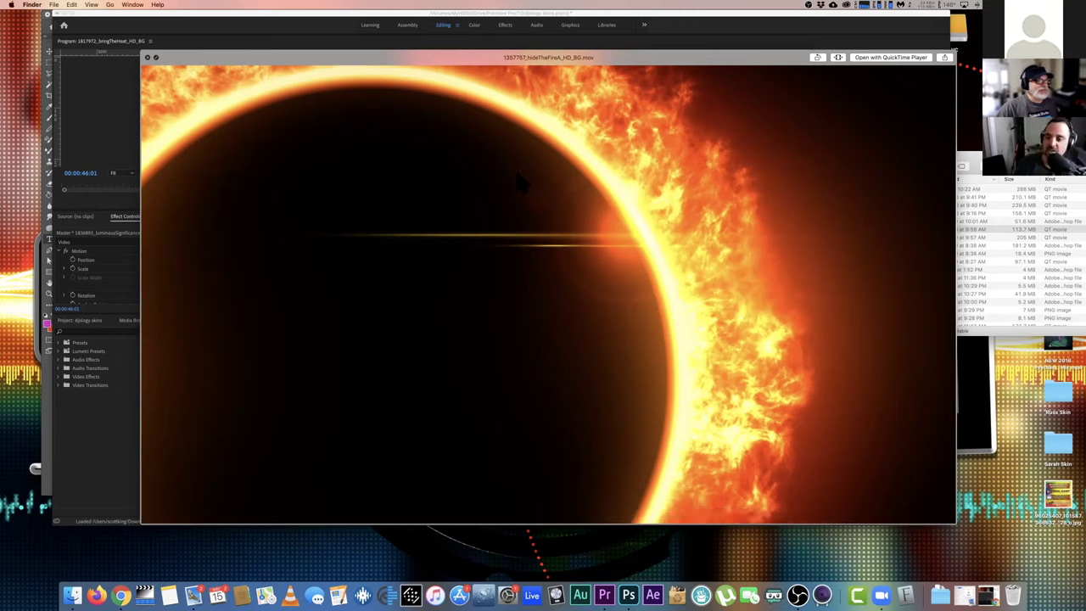
pyautogui.moveTo(645, 180)
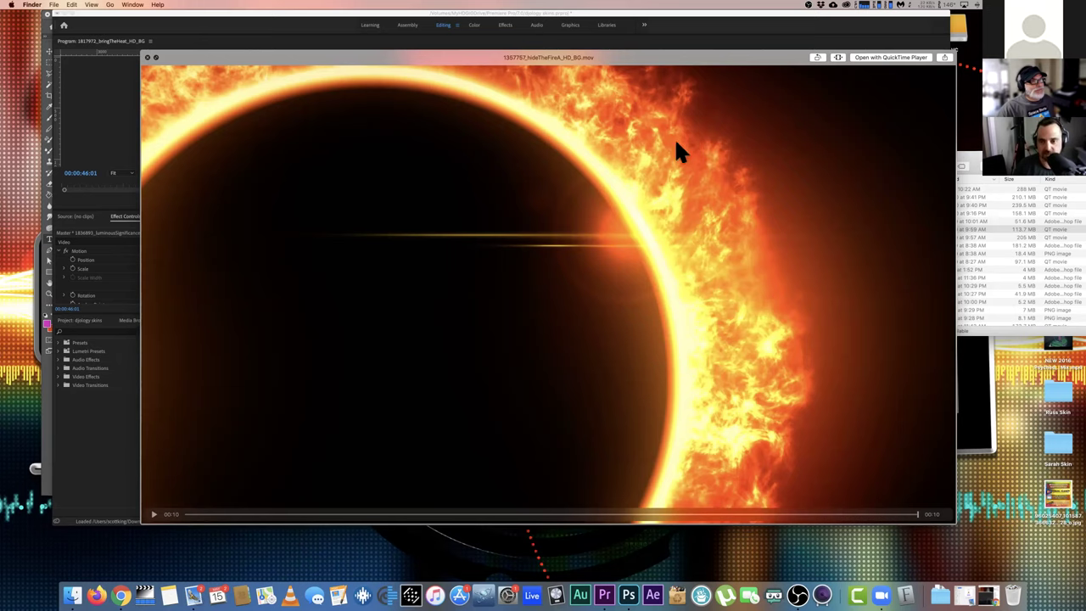
pyautogui.press('space')
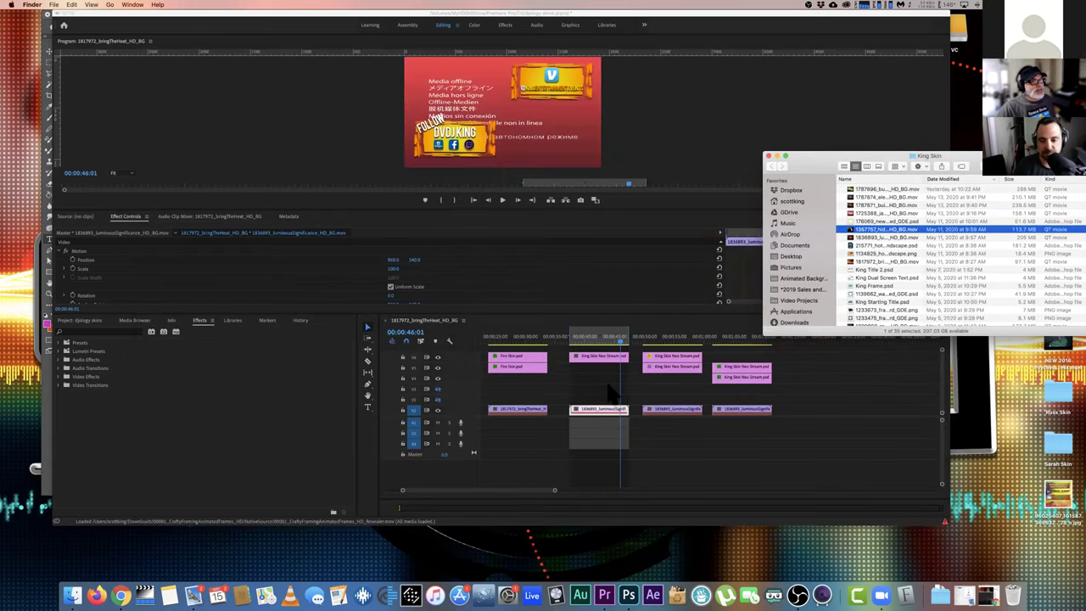
# Move the Premiere Pro playhead to 00:01:06:14 and add 1787871_buildingAnticipation_HD_BG.mov from King Skin to the second video track after the last clip
pyautogui.click(657, 20)
pyautogui.moveTo(671, 15); pyautogui.dragTo(635, 12)
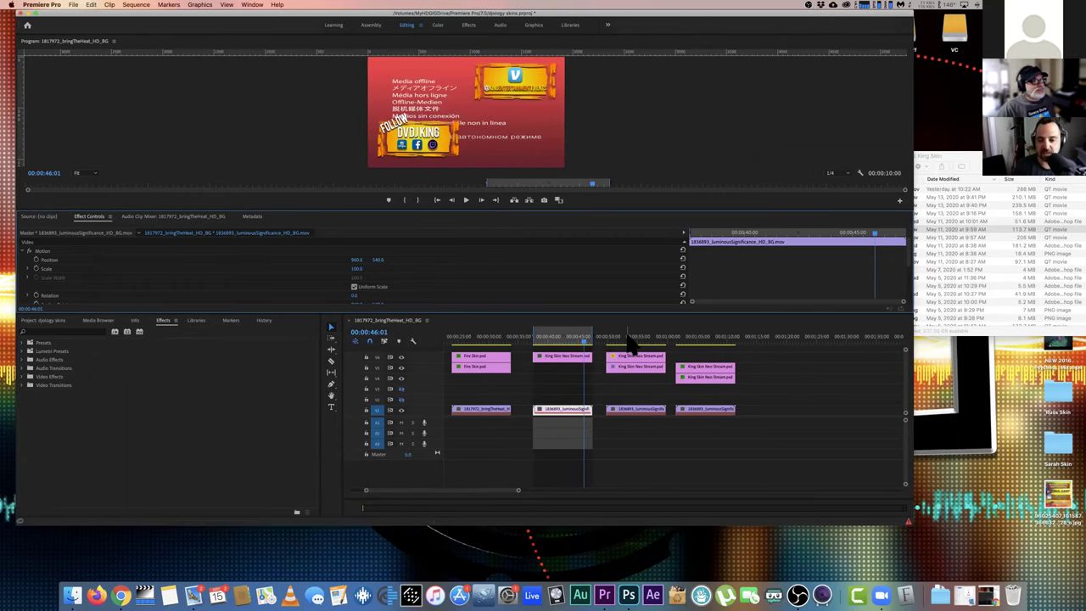
pyautogui.click(706, 338)
pyautogui.click(933, 229)
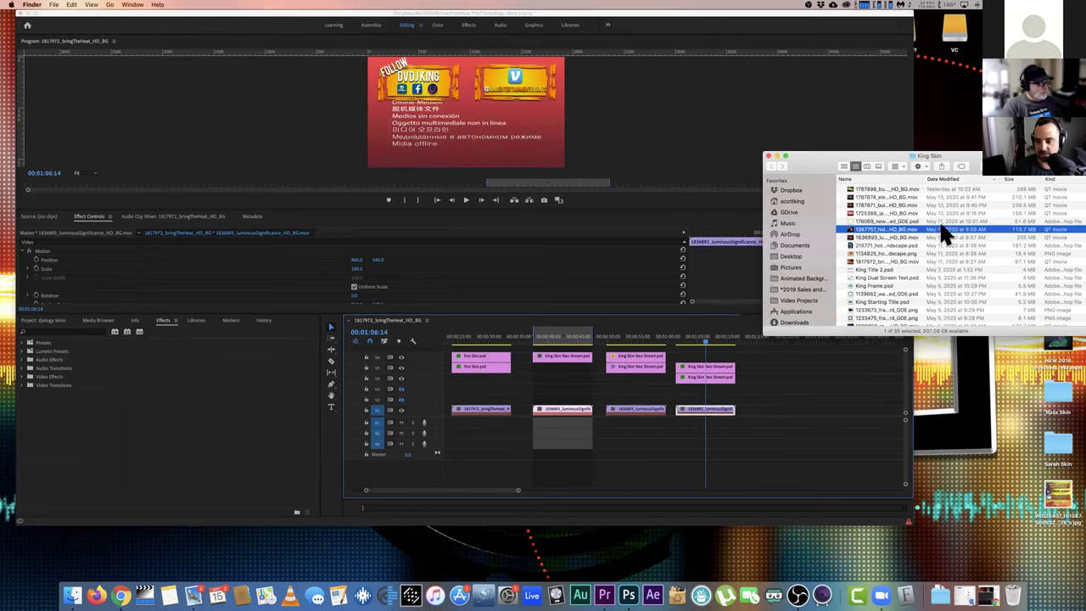
pyautogui.moveTo(860, 204); pyautogui.dragTo(744, 349)
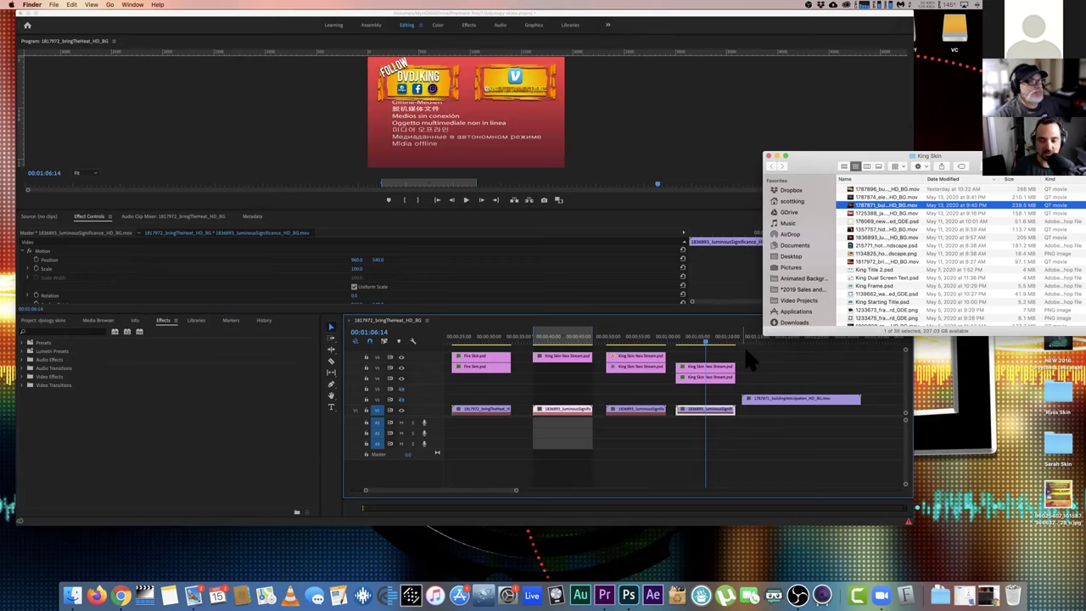
# Place the playhead at 00:01:17:02 over the new background clip, narrow the Premiere Pro window, and return to the King Skin folder
pyautogui.click(754, 337)
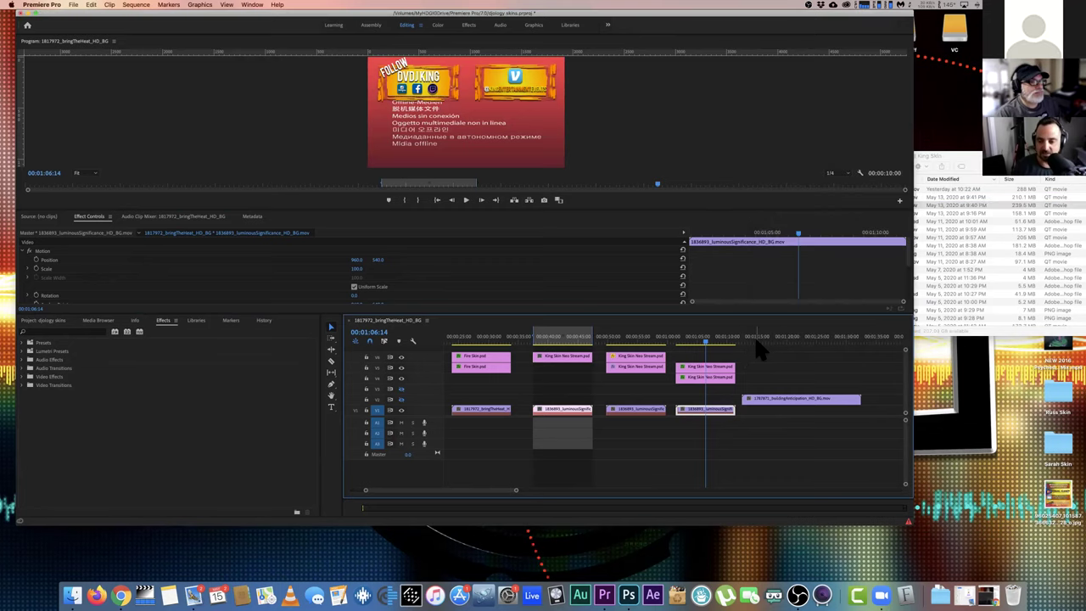
pyautogui.click(769, 336)
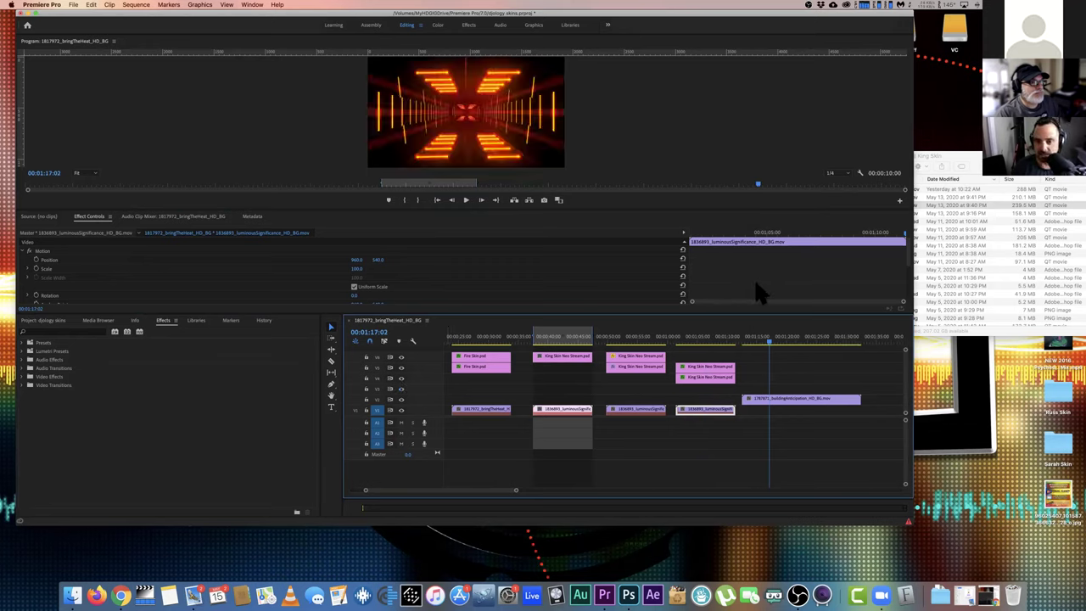
pyautogui.moveTo(911, 520); pyautogui.dragTo(744, 512)
pyautogui.click(900, 240)
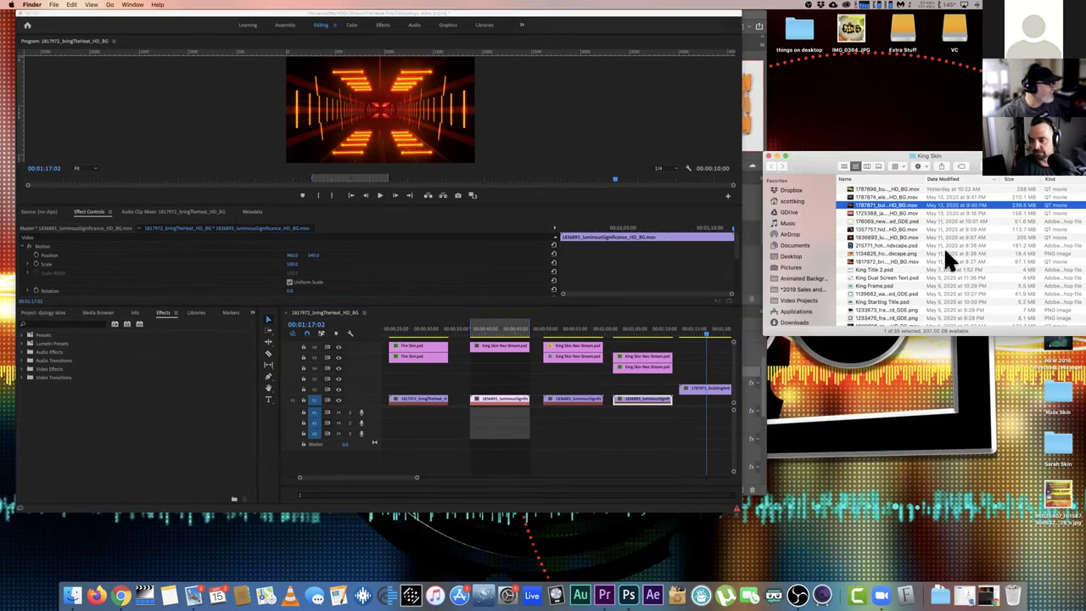
# Sort the King Skin folder by kind and preview 215771_hotMetalThreads_Layered_Landscape.psd
pyautogui.click(944, 246)
pyautogui.press('space')
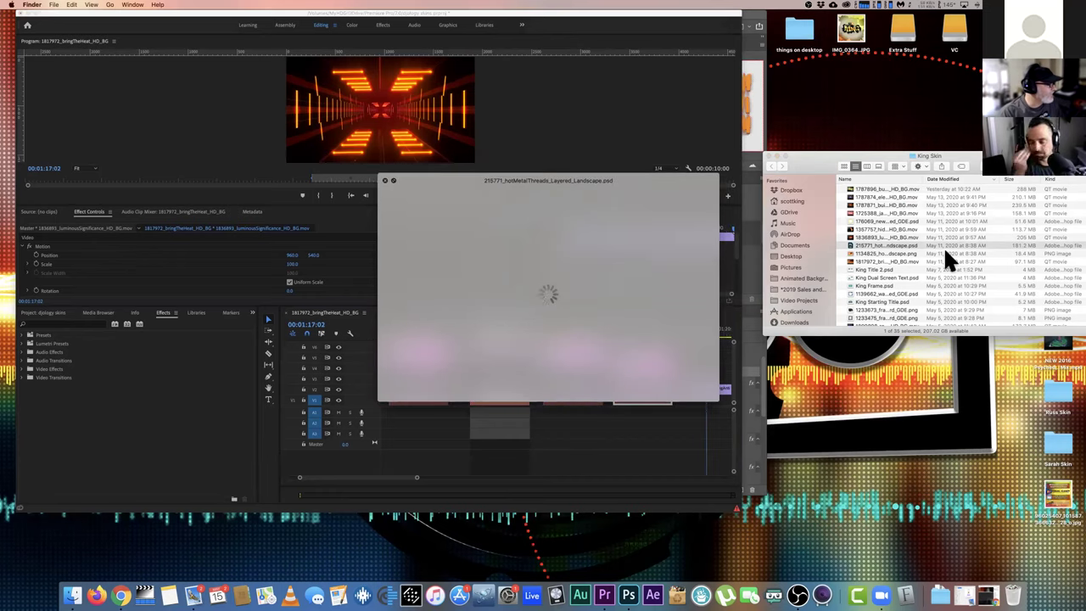
pyautogui.press('space')
pyautogui.moveTo(808, 166); pyautogui.dragTo(632, 137)
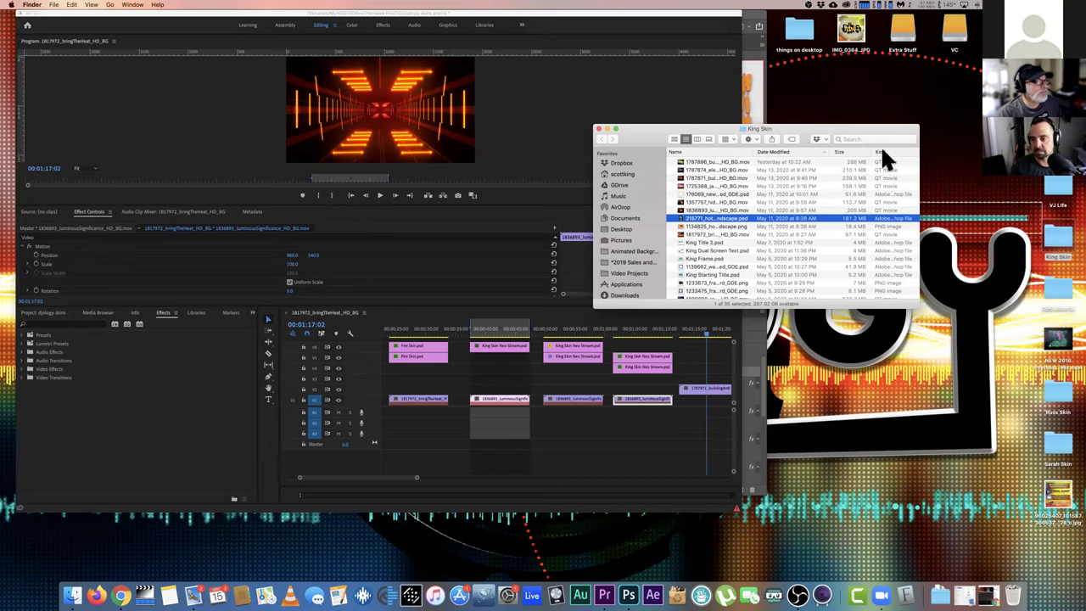
pyautogui.click(881, 151)
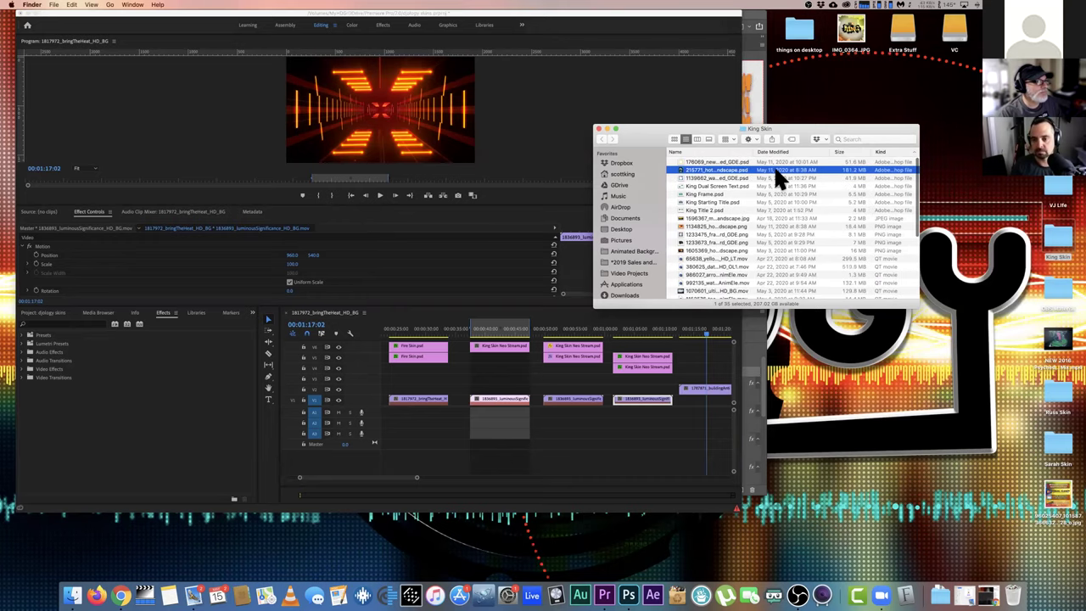
pyautogui.press('space')
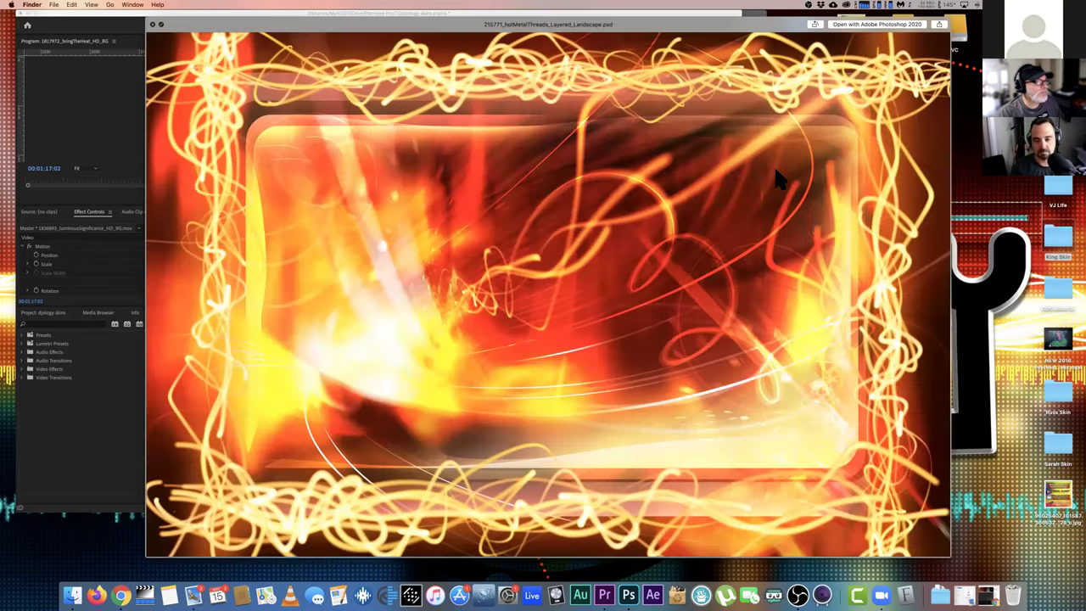
pyautogui.press('space')
# Preview the 176069 layered frame PSD in the King Skin folder and move the folder window over Premiere Pro
pyautogui.scroll(-3, 736, 167)
pyautogui.scroll(4, 736, 167)
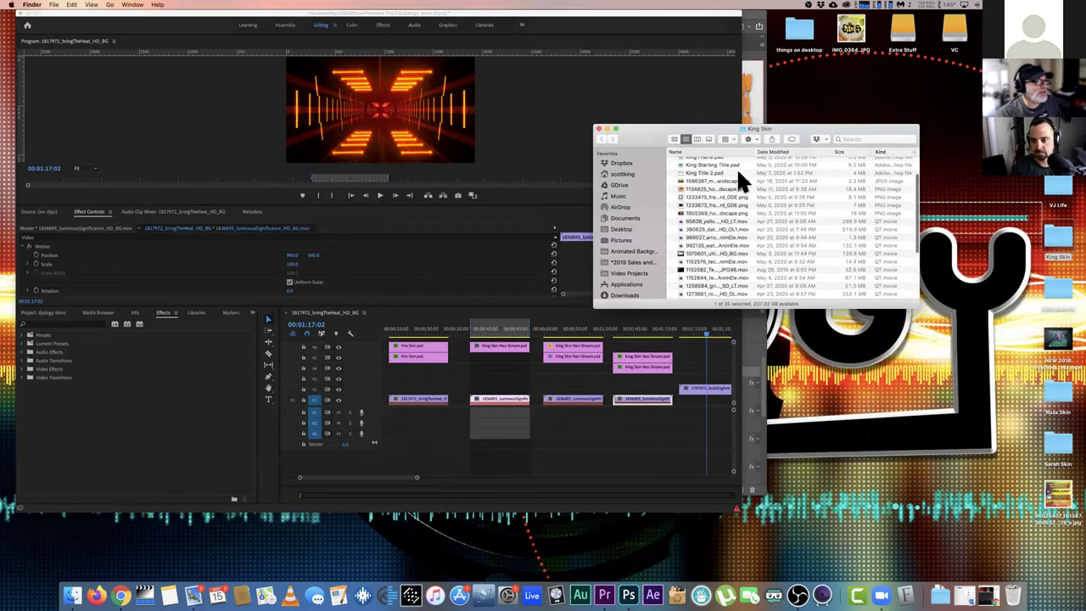
pyautogui.scroll(3, 736, 167)
pyautogui.click(764, 161)
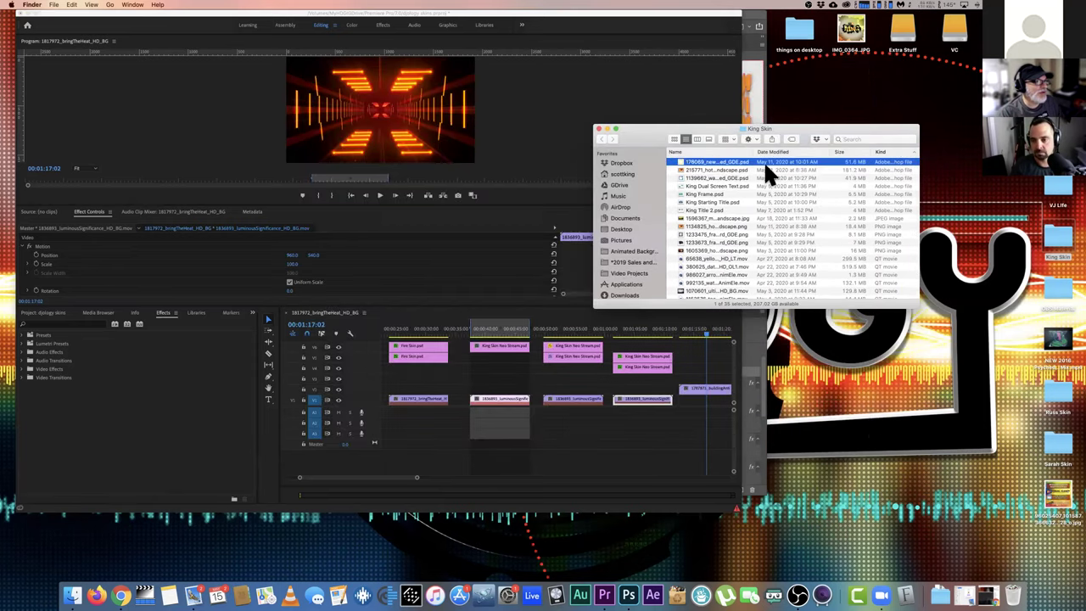
pyautogui.press('space')
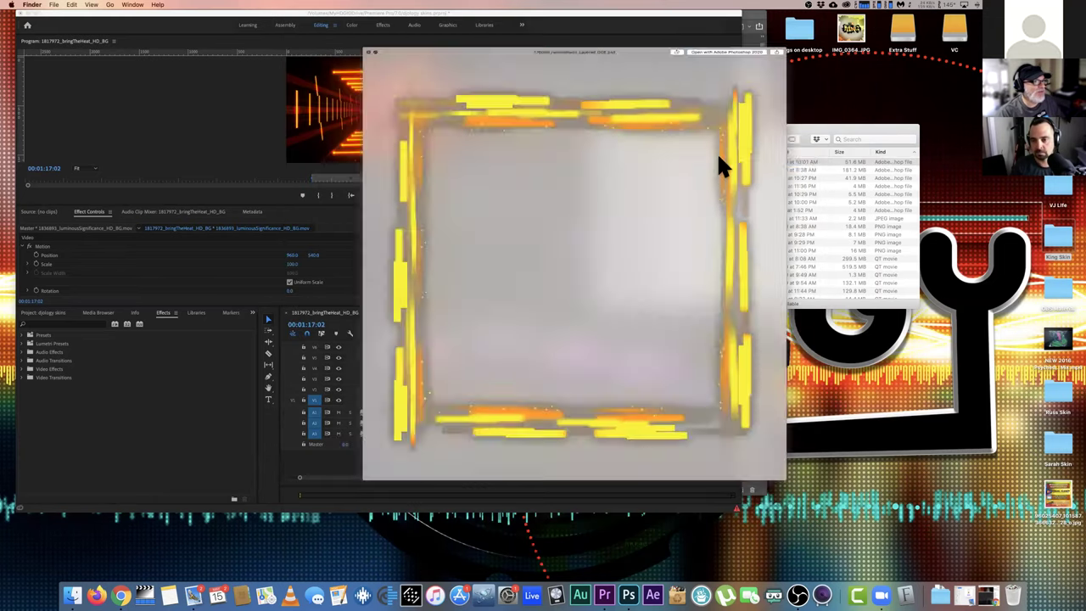
pyautogui.press('space')
pyautogui.moveTo(743, 127); pyautogui.dragTo(620, 101)
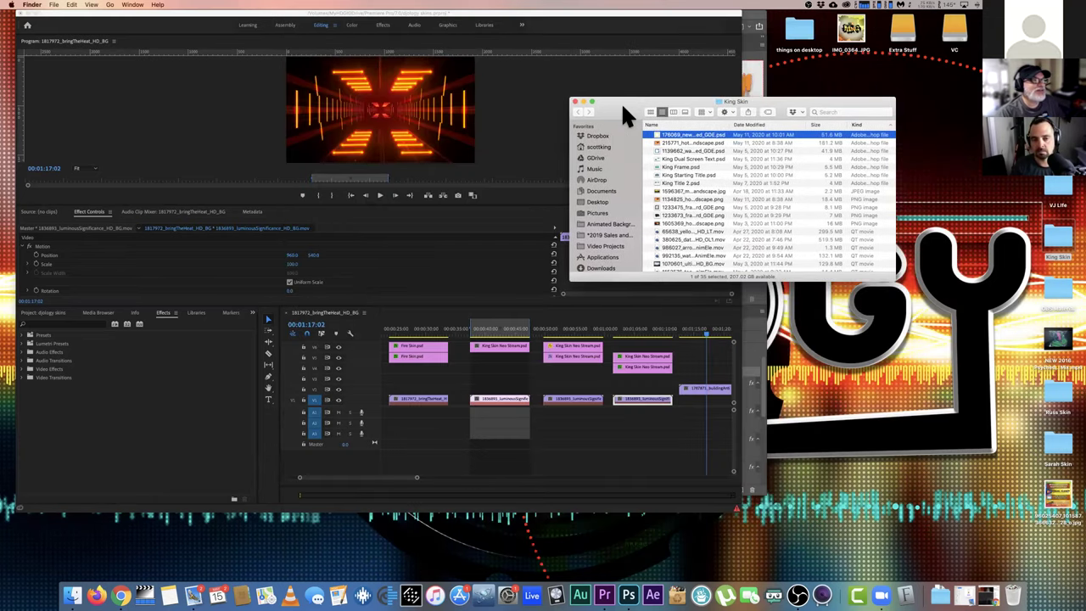
# In Premiere Pro, move the last two stacked King Skin Neo Stream overlays above the 1787871_buildingAnticipation_HD_BG.mov clip and play them
pyautogui.click(641, 333)
pyautogui.press('space')
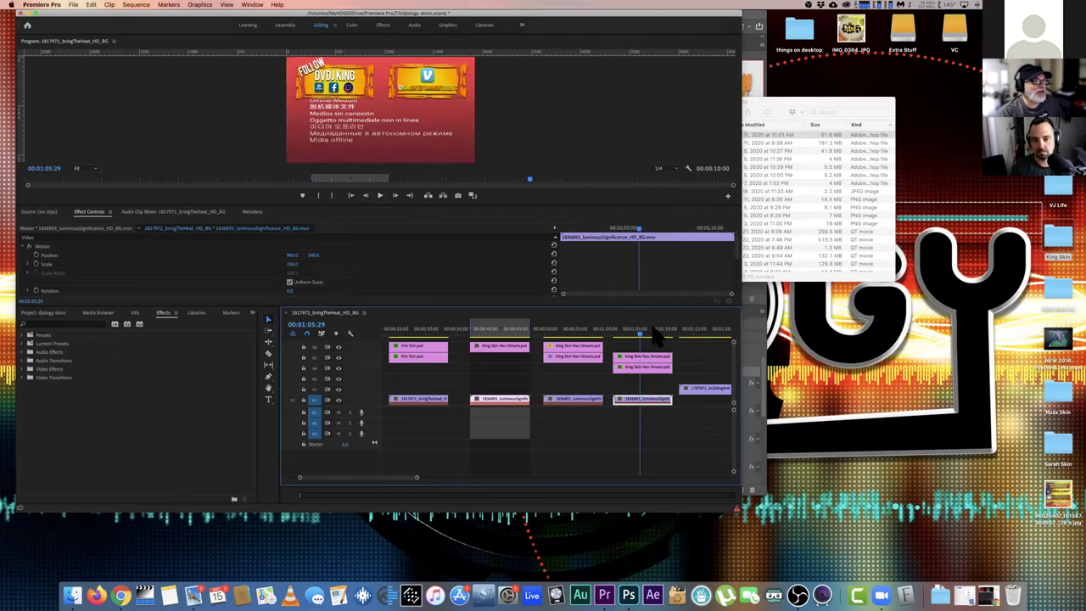
pyautogui.hscroll(2, 614, 382)
pyautogui.moveTo(614, 383); pyautogui.dragTo(670, 336)
pyautogui.click(670, 332)
pyautogui.press('space')
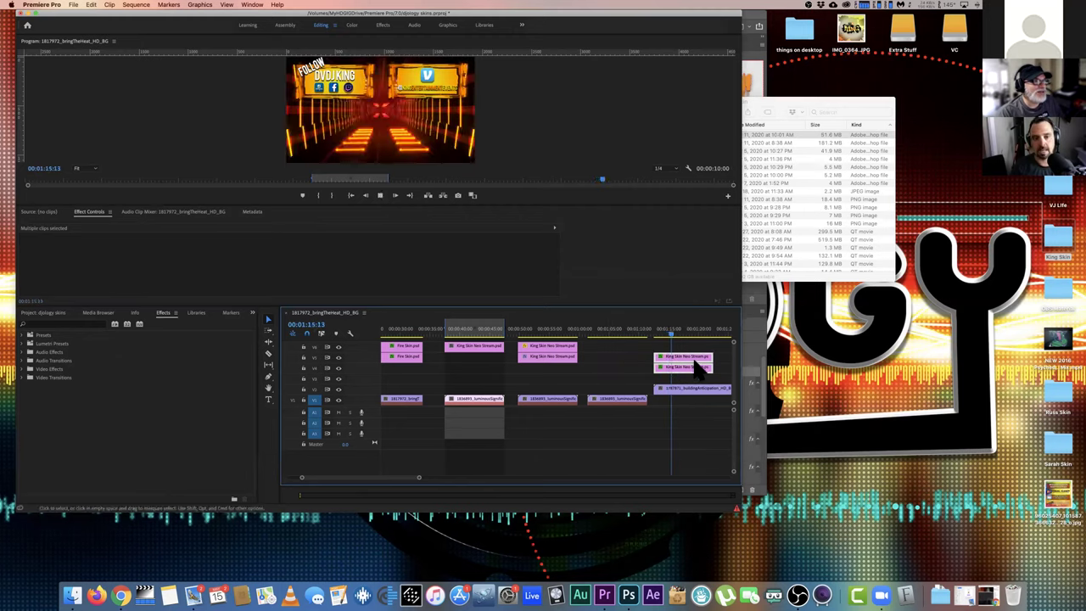
# Play the overlays over the new background while toggling their track visibility to view each graphic on its own
pyautogui.click(639, 331)
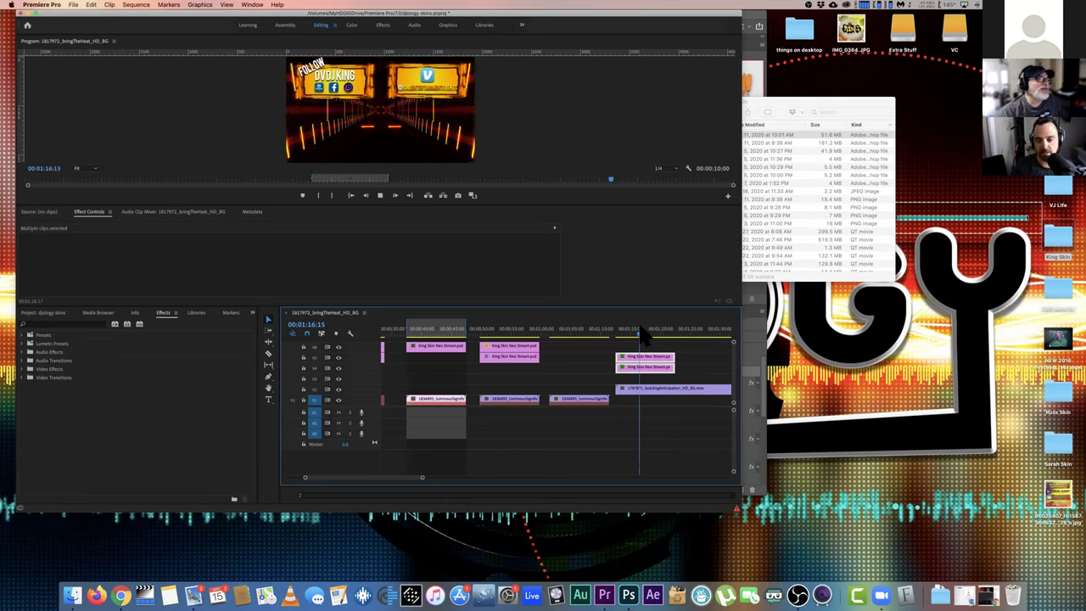
pyautogui.click(642, 332)
pyautogui.click(337, 369)
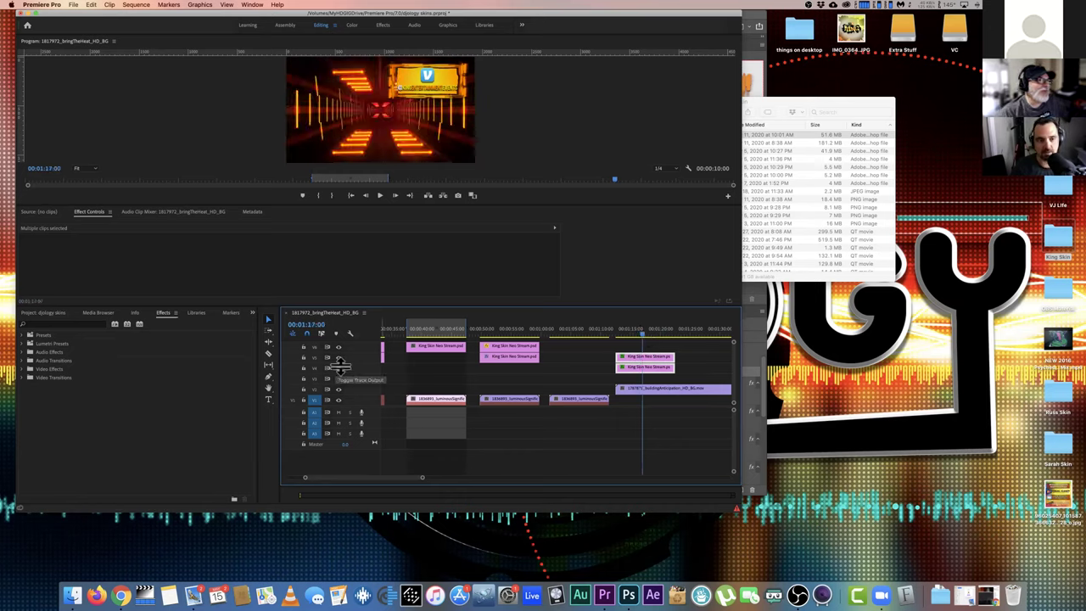
pyautogui.click(338, 362)
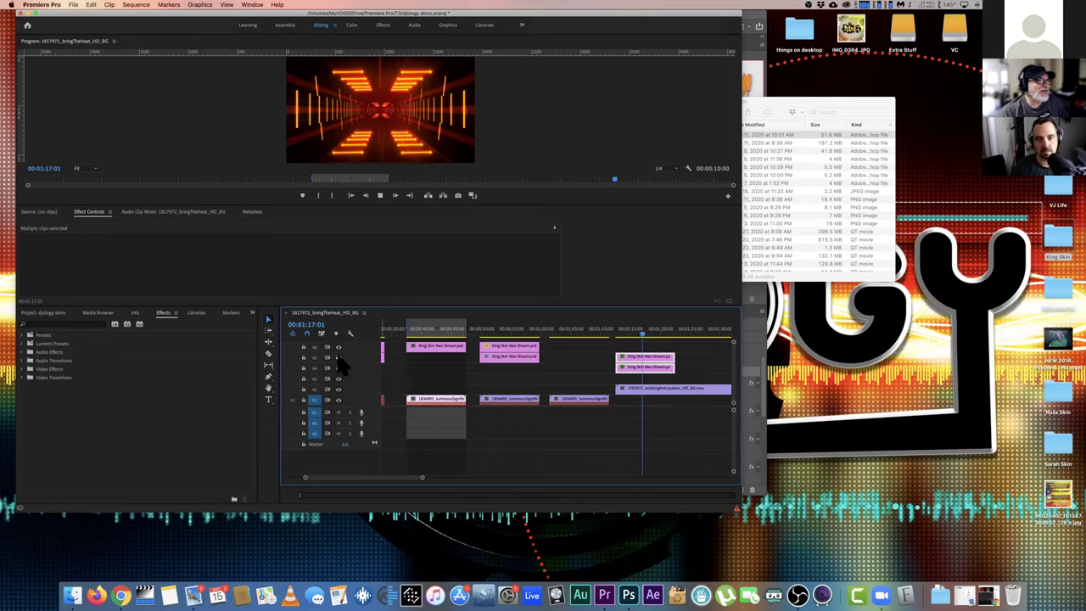
pyautogui.press('space')
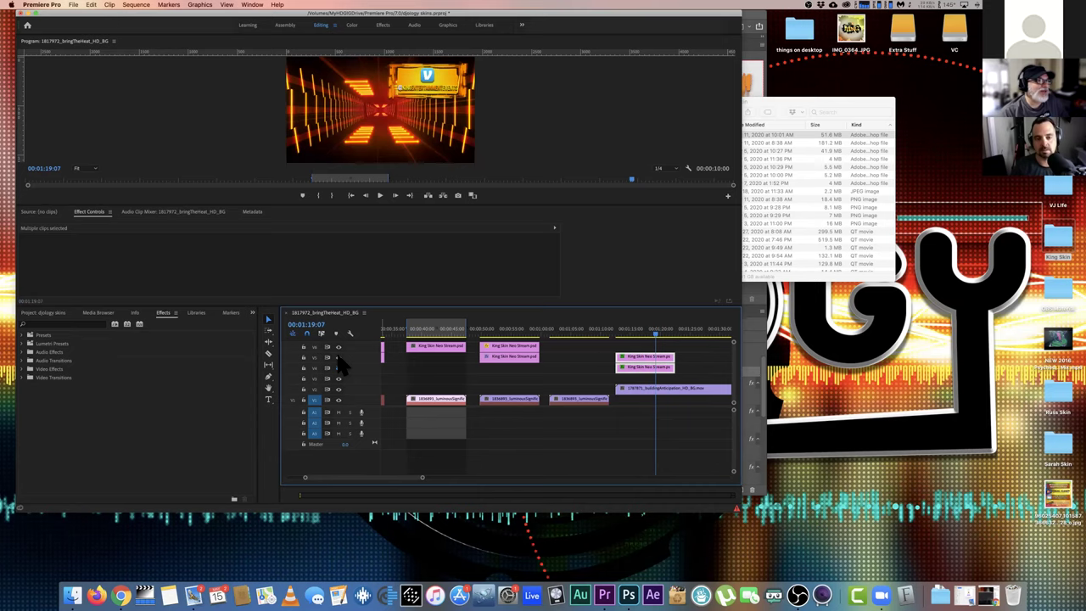
pyautogui.press('space')
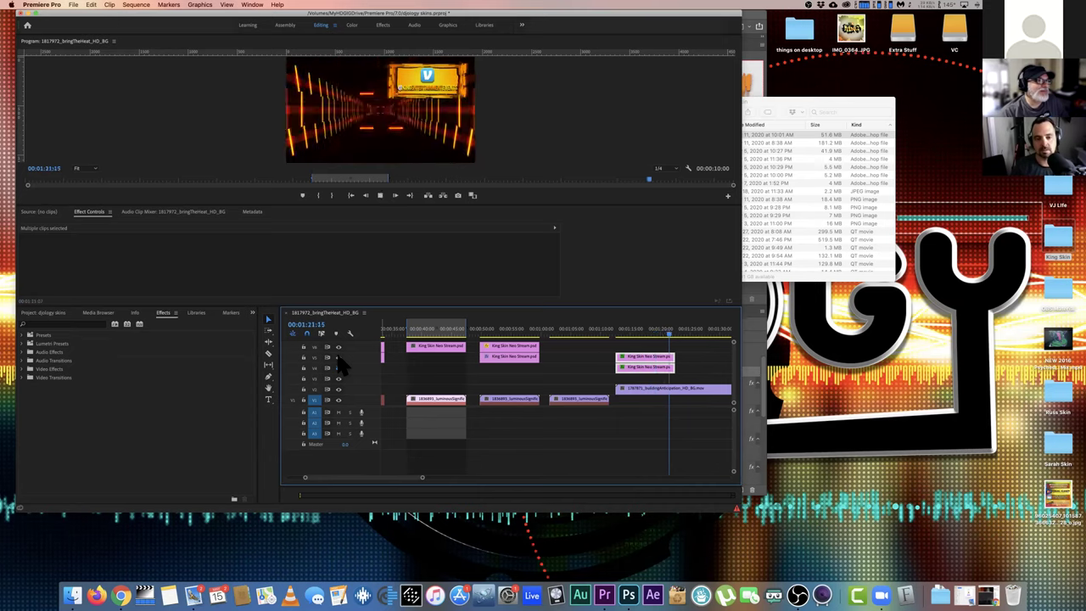
pyautogui.click(339, 357)
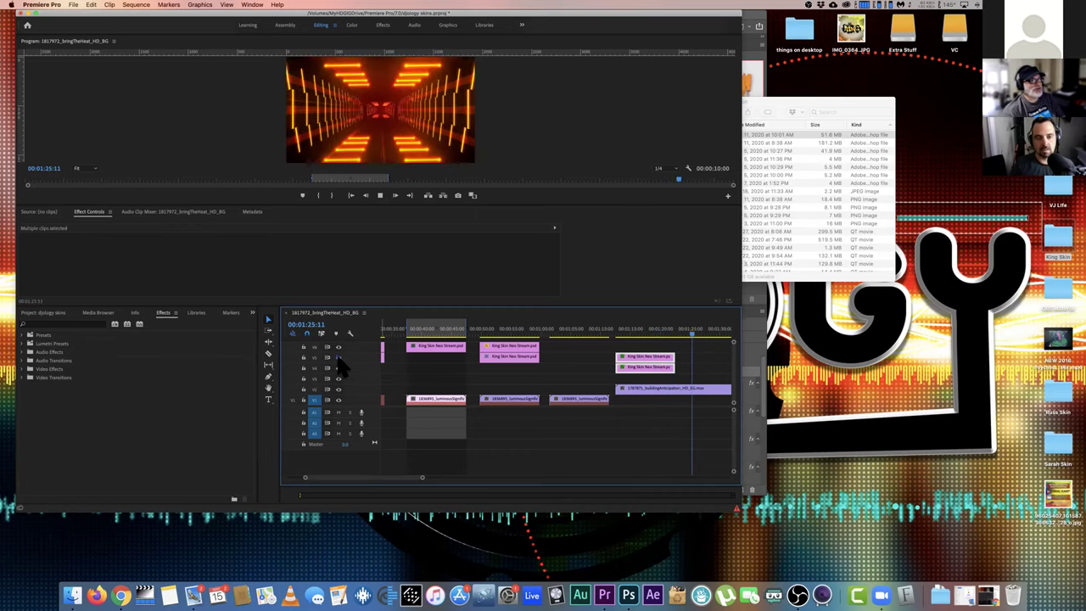
# Extend both King Skin Neo Stream overlays to the end of the 1787871_buildingAnticipation_HD_BG.mov clip and play the result
pyautogui.click(632, 330)
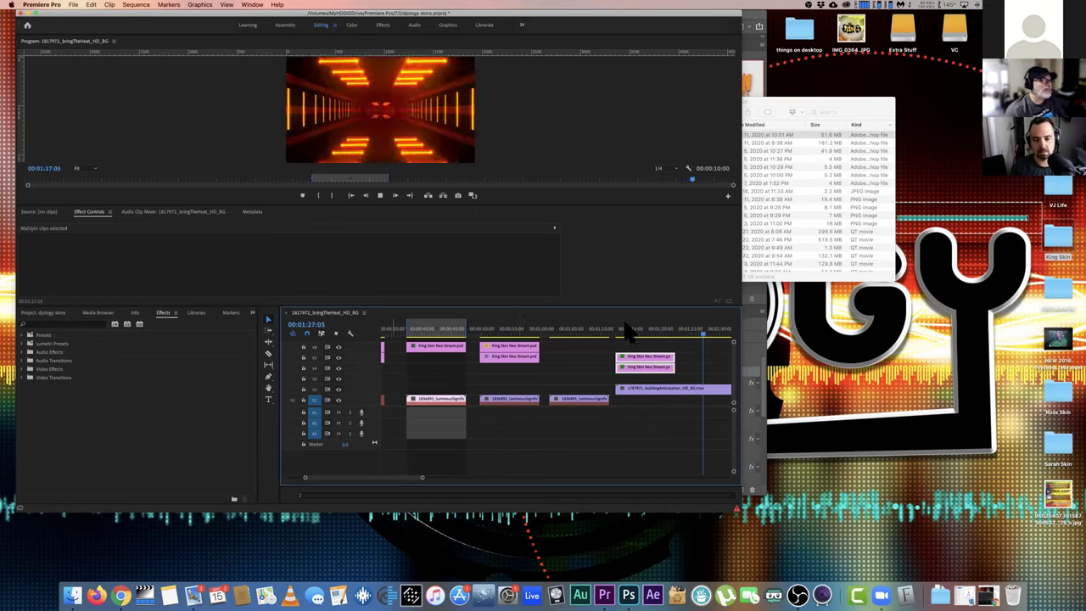
pyautogui.press('space')
pyautogui.hscroll(3, 684, 371)
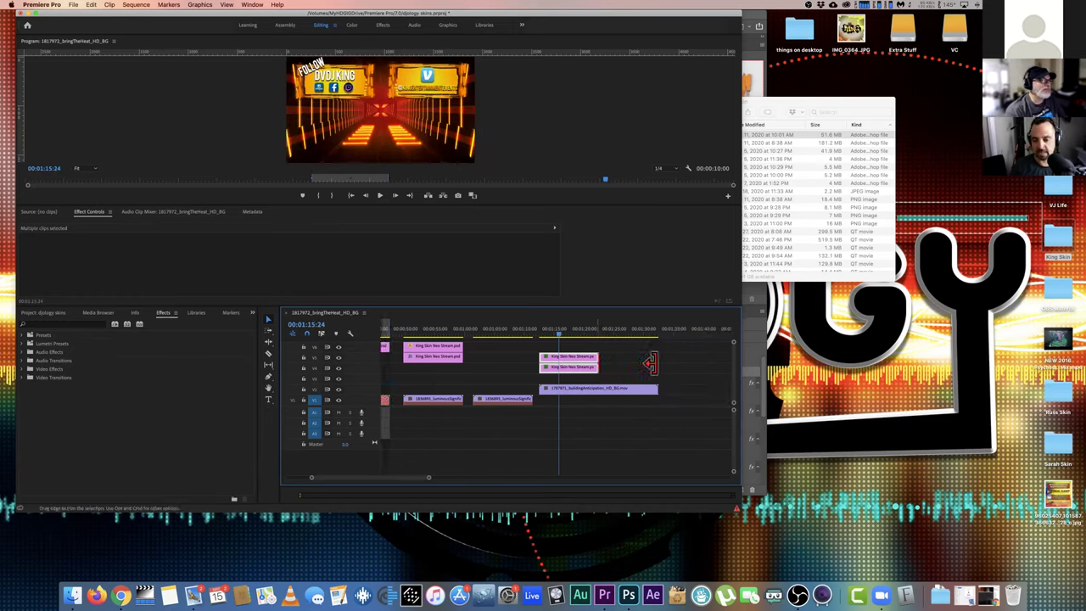
pyautogui.moveTo(649, 363); pyautogui.dragTo(655, 364)
pyautogui.press('space')
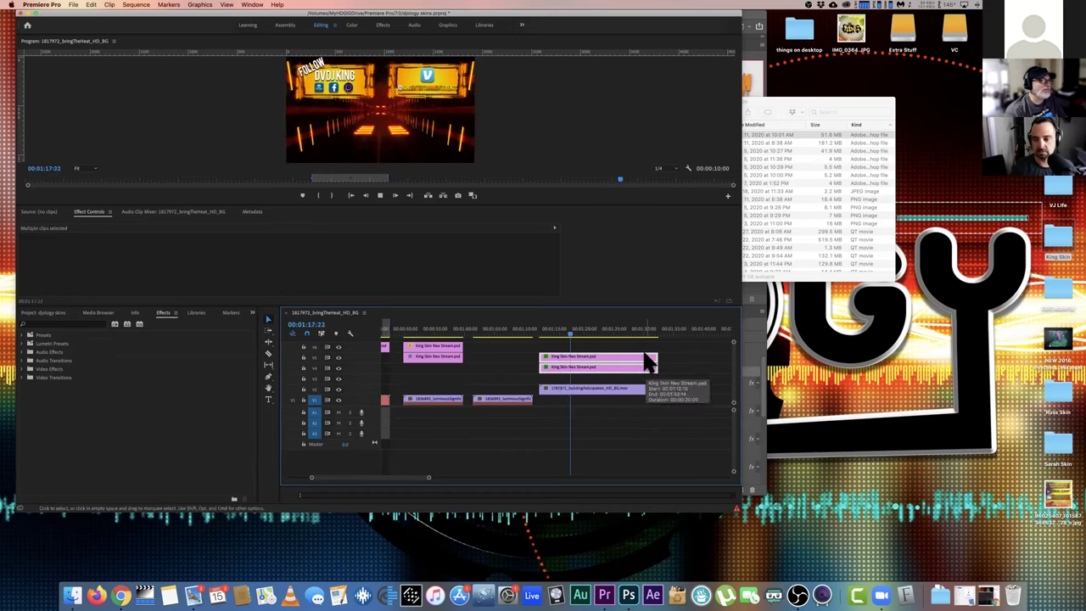
# In Photoshop, collapse the Starting Screen group and toggle the layer groups' visibility to compare the small-panel layout with the starting screen
pyautogui.click(628, 597)
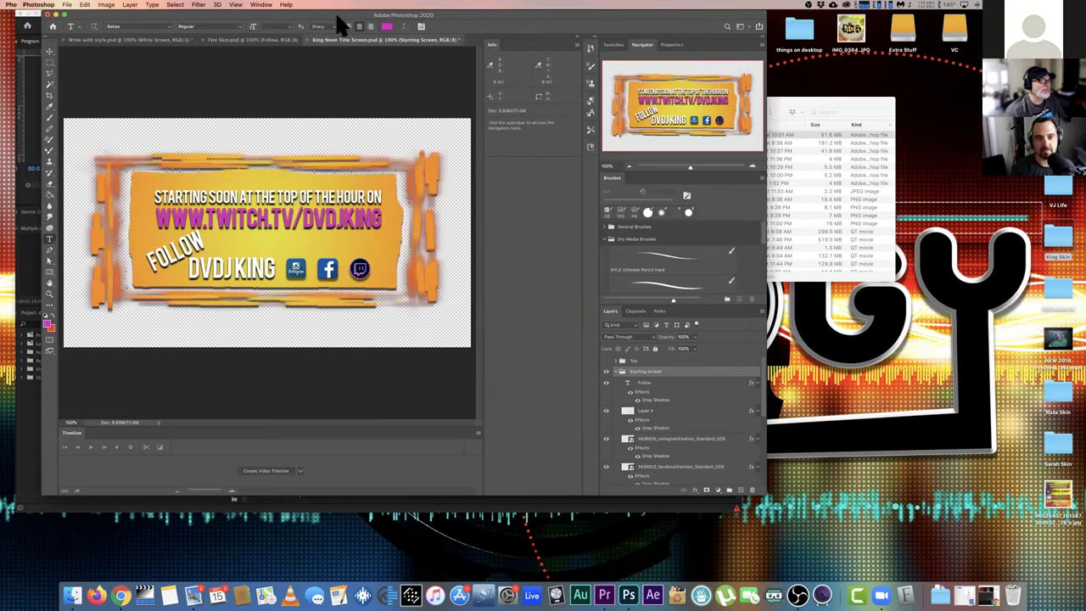
pyautogui.moveTo(367, 15); pyautogui.dragTo(431, 45)
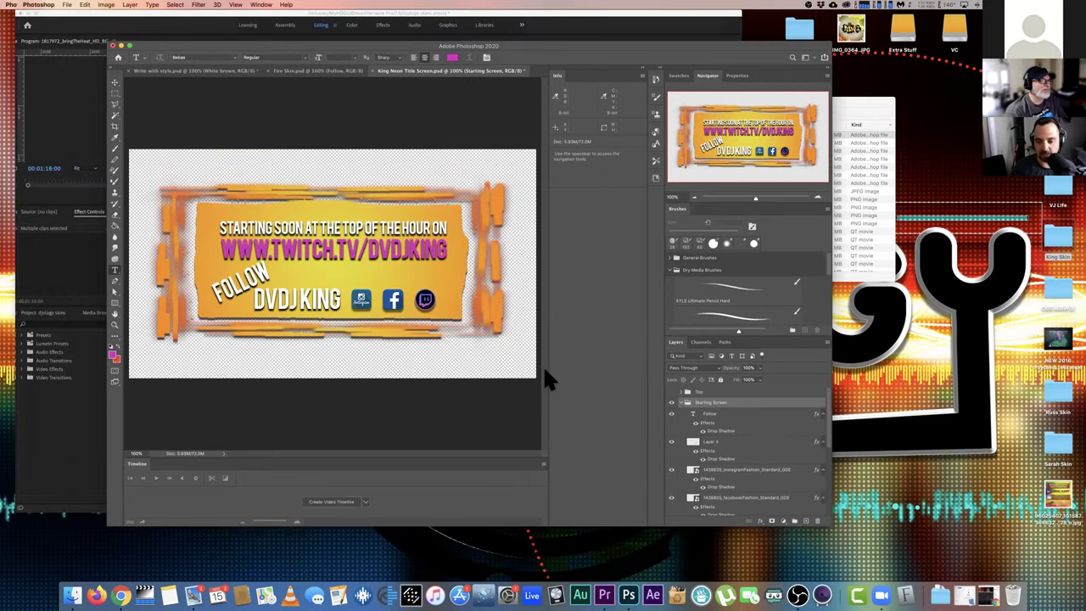
pyautogui.click(682, 402)
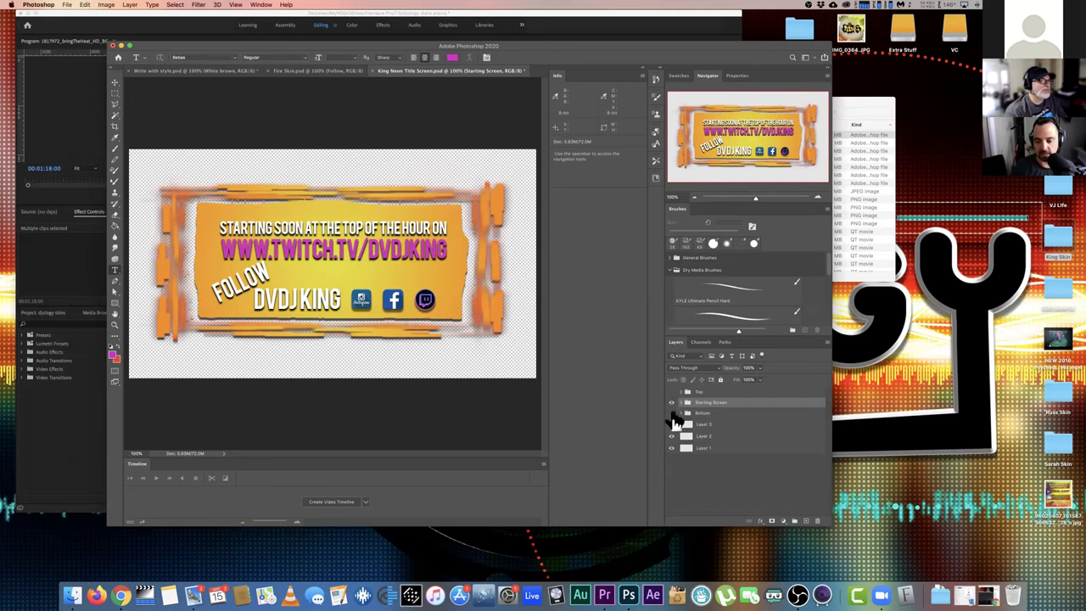
pyautogui.moveTo(671, 392); pyautogui.dragTo(671, 435)
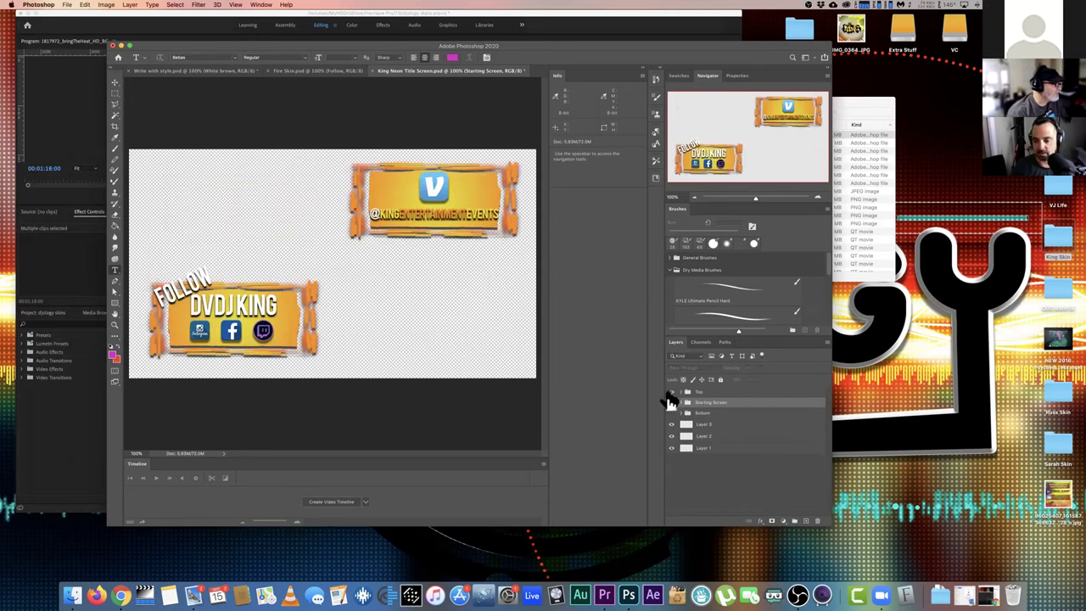
pyautogui.click(671, 411)
pyautogui.click(671, 402)
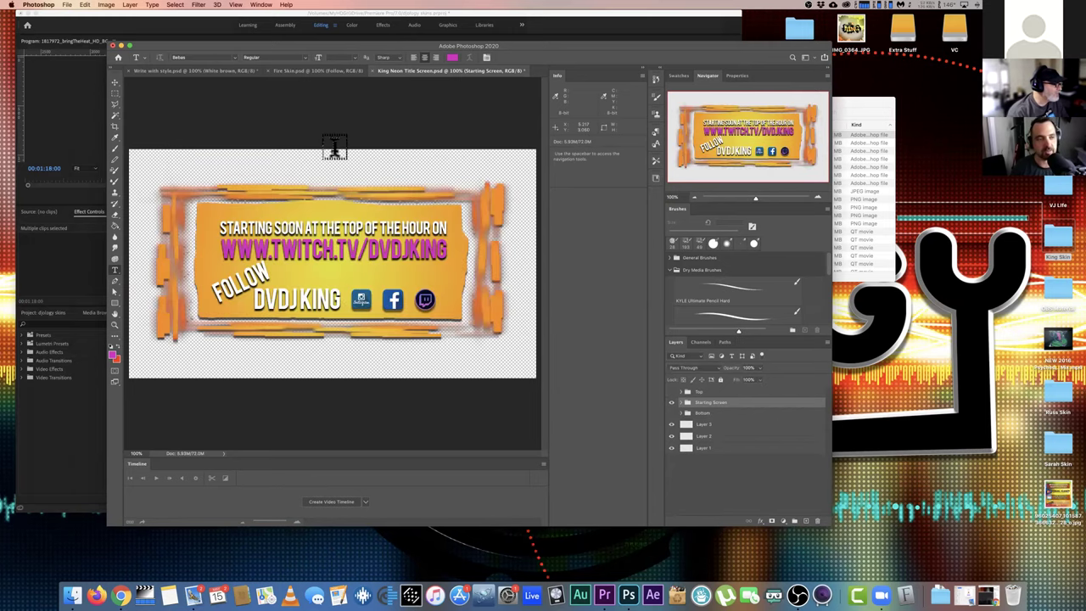
# Save the King Neon Title Screen document under the new name "neo fire" in Photoshop format with Maximize Compatibility enabled
pyautogui.click(66, 5)
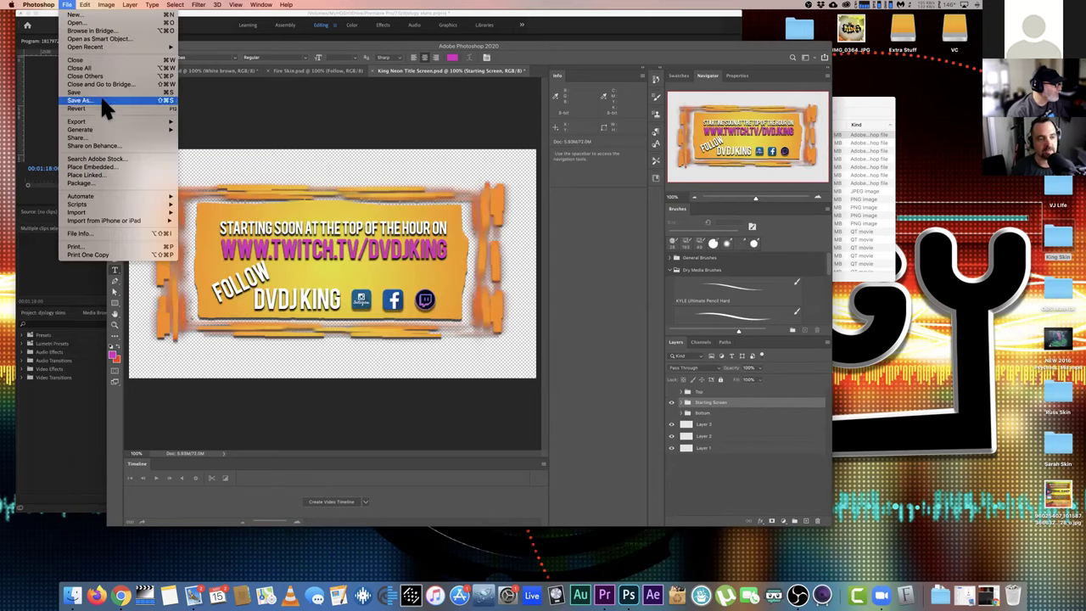
pyautogui.click(100, 97)
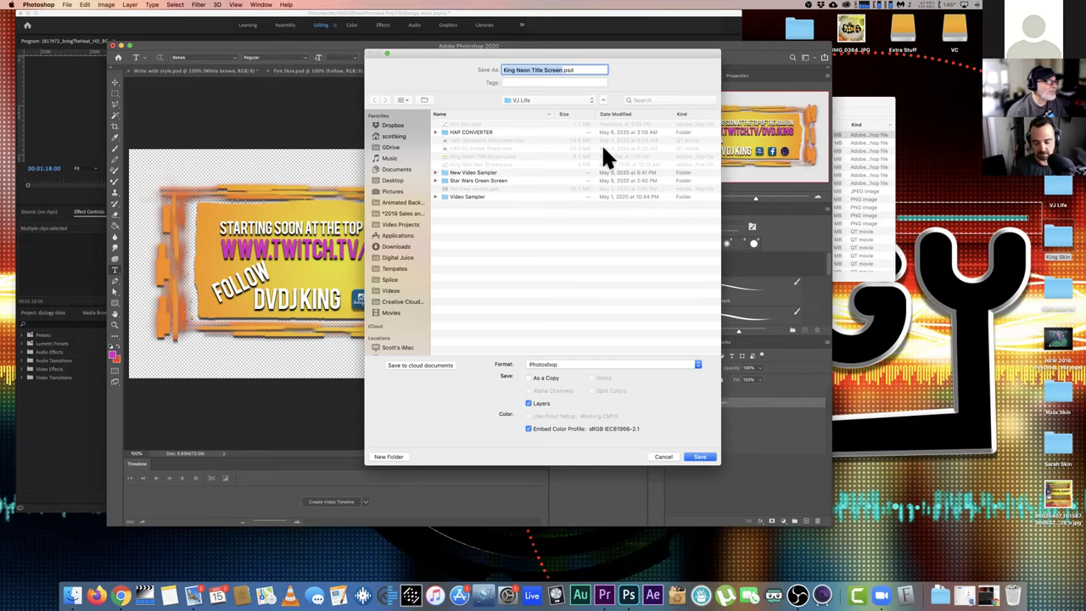
pyautogui.write('neo fire')
pyautogui.press('Return')
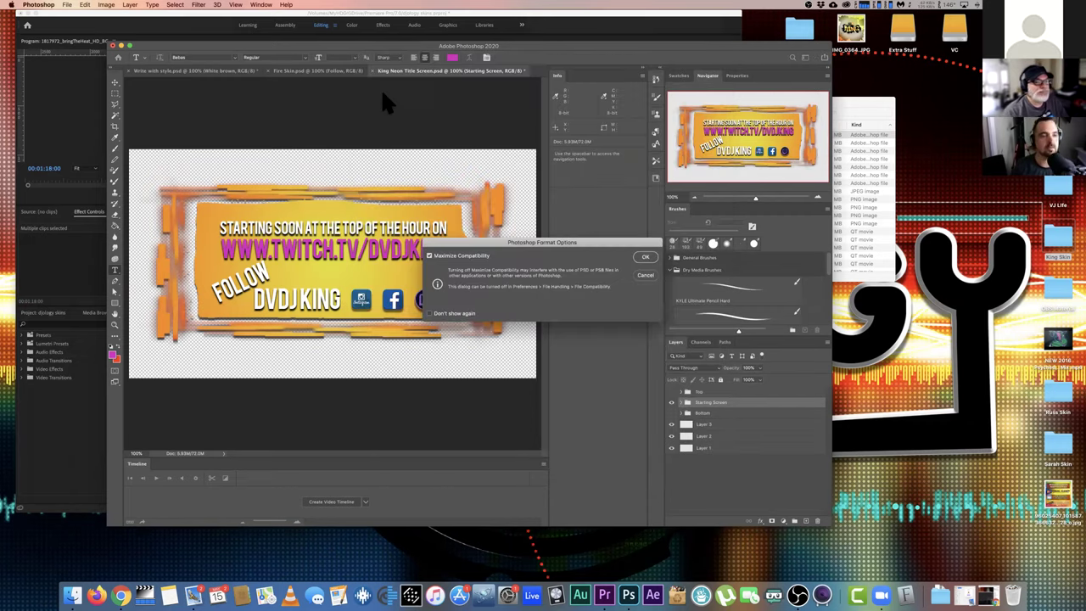
pyautogui.press('Return')
# Back in Premiere Pro, delete the two overlays above the 1787871_buildingAnticipation_HD_BG.mov clip
pyautogui.click(42, 116)
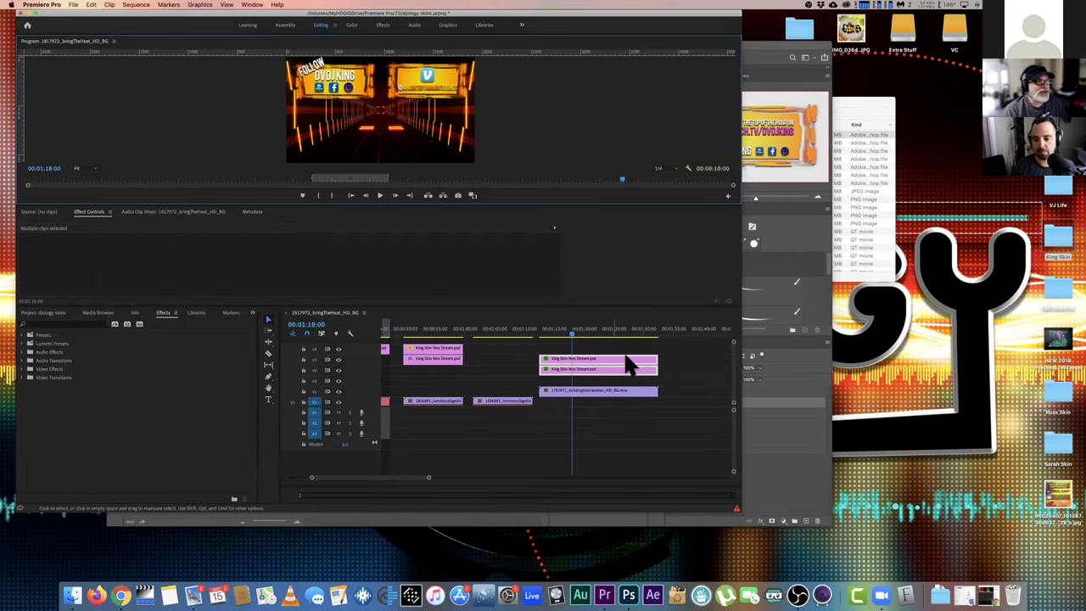
pyautogui.moveTo(698, 354); pyautogui.dragTo(570, 381)
pyautogui.press('Delete')
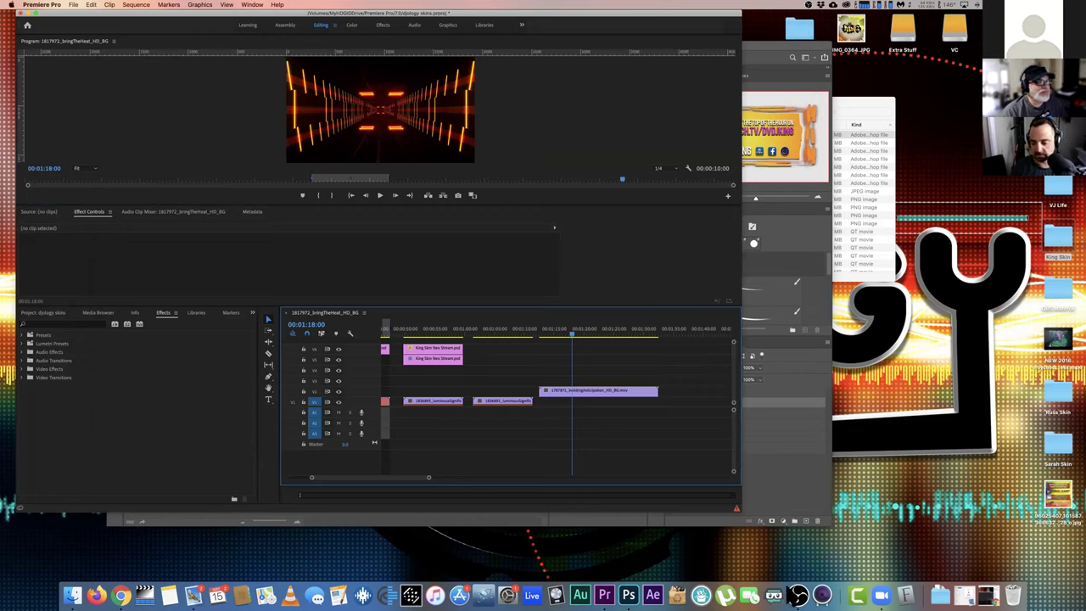
# Force-quit OBS and launch it again
pyautogui.click(797, 594)
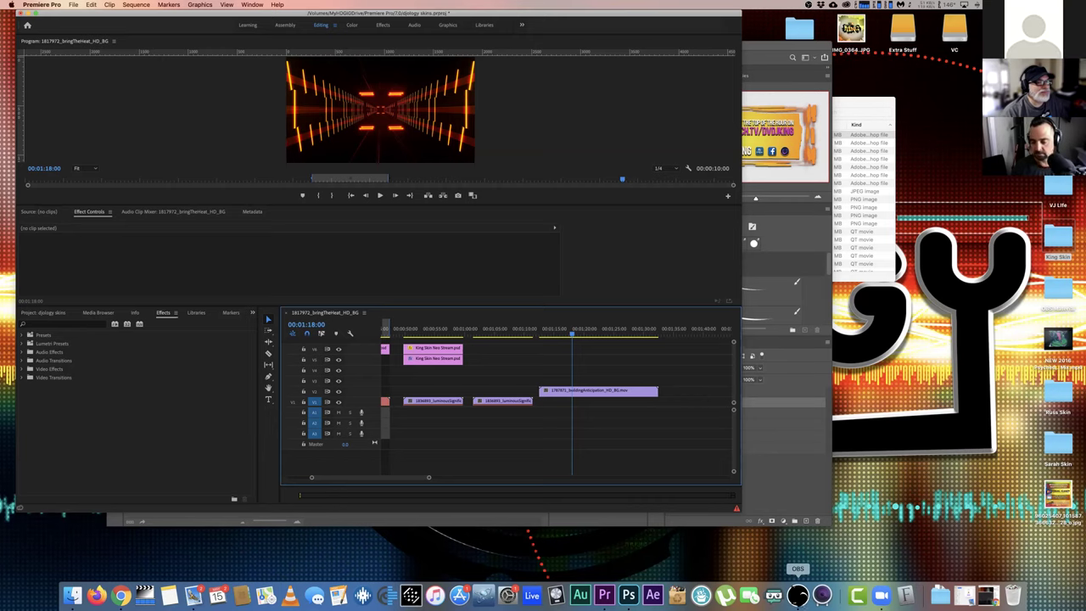
pyautogui.rightClick(797, 594)
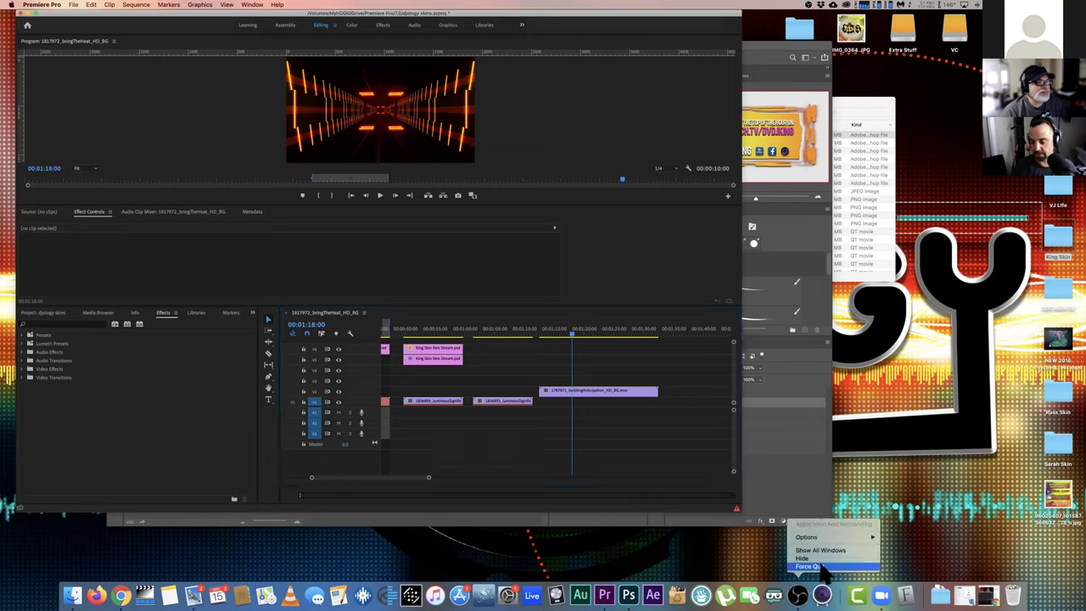
pyautogui.click(823, 566)
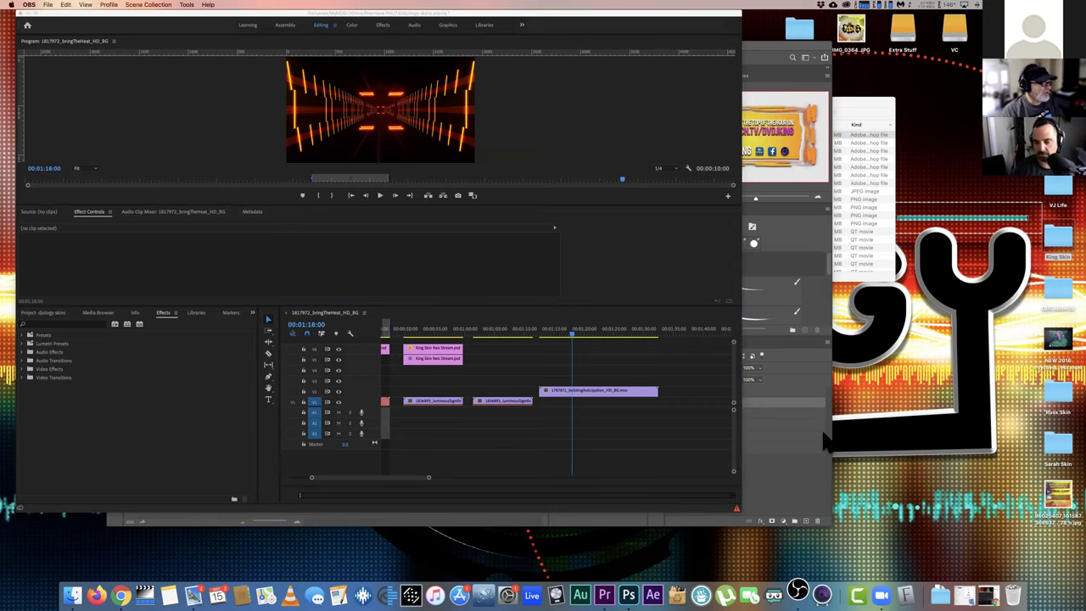
# Load the 00 Orange Start scene into the OBS preview and transition it to the program output
pyautogui.scroll(-2, 192, 434)
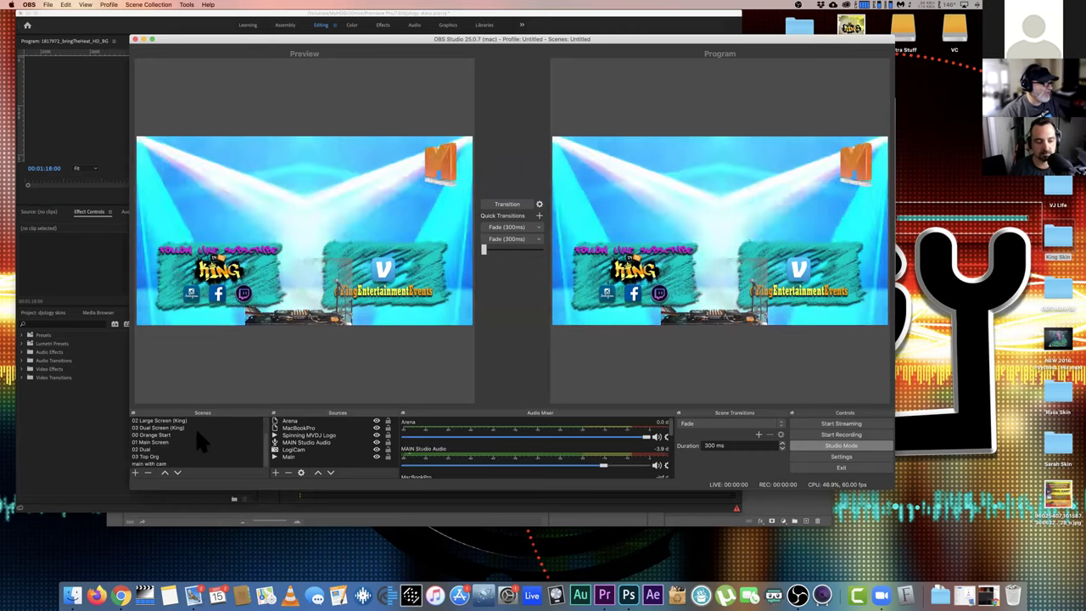
pyautogui.click(195, 435)
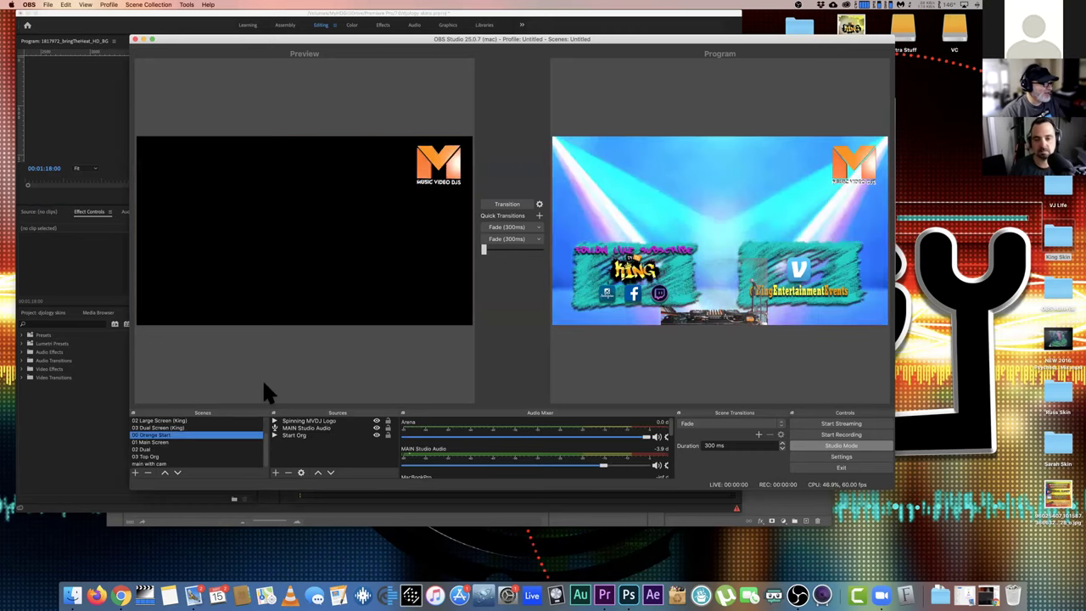
pyautogui.click(508, 204)
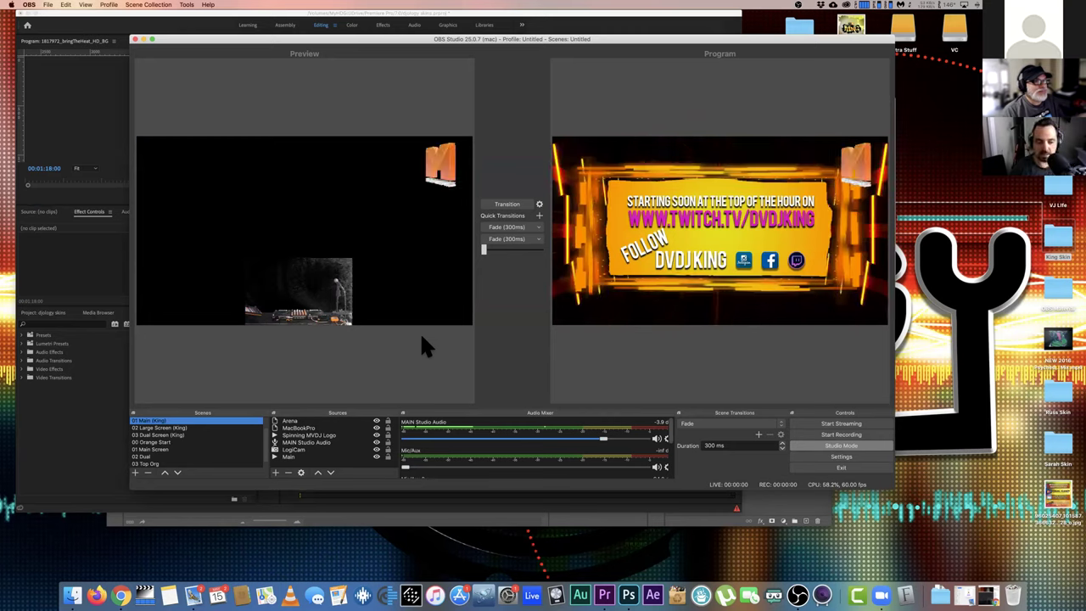
# Load the 01 Main Screen scene and the 02 Dual scene into the OBS preview, and transition 02 Dual to the program output
pyautogui.click(208, 449)
pyautogui.scroll(-1, 212, 451)
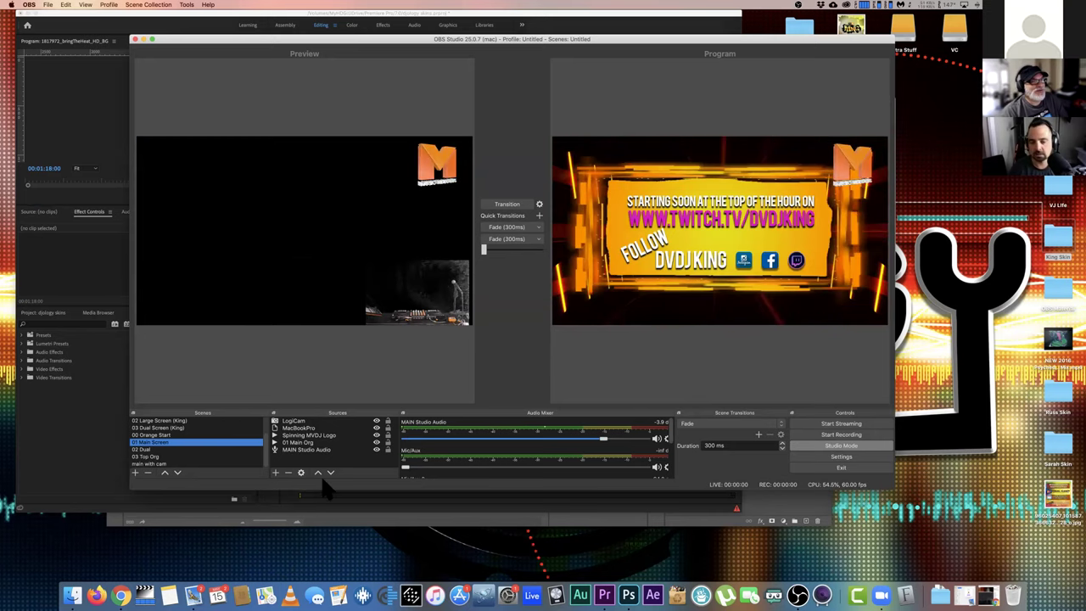
pyautogui.click(222, 449)
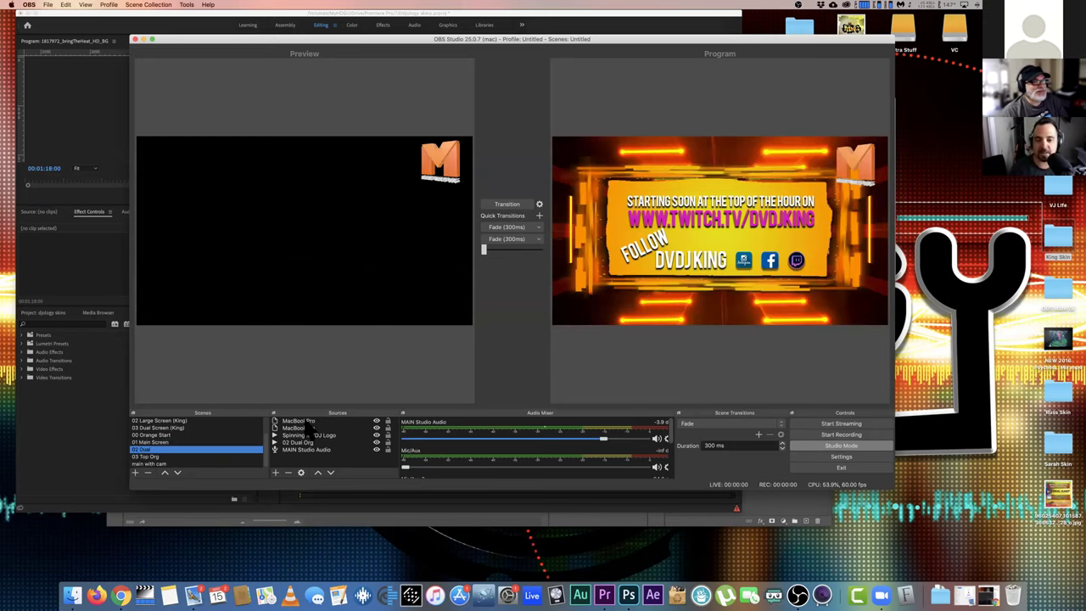
pyautogui.click(509, 205)
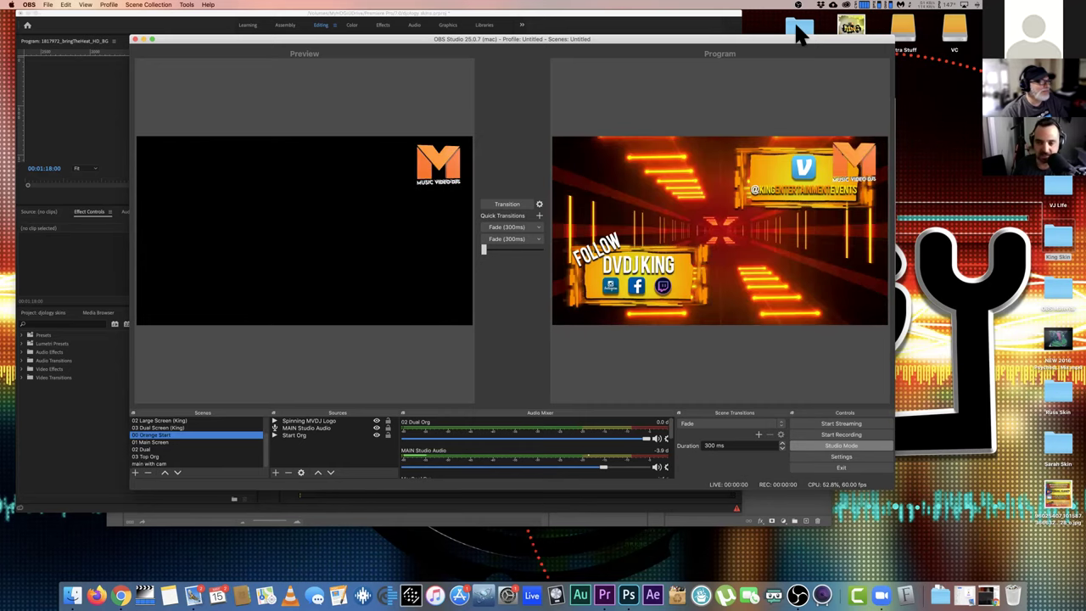
pyautogui.click(795, 53)
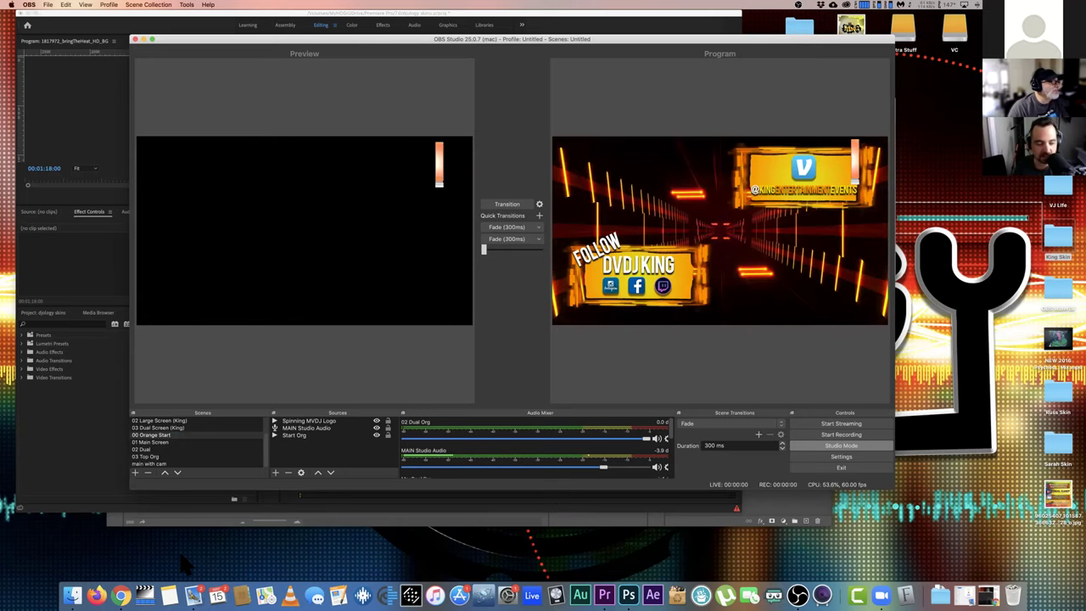
# Switch to Premiere Pro and move the 1787871_buildingAnticipation_HD_BG.mov clip up one track so it starts at 00:01:15:00
pyautogui.click(48, 467)
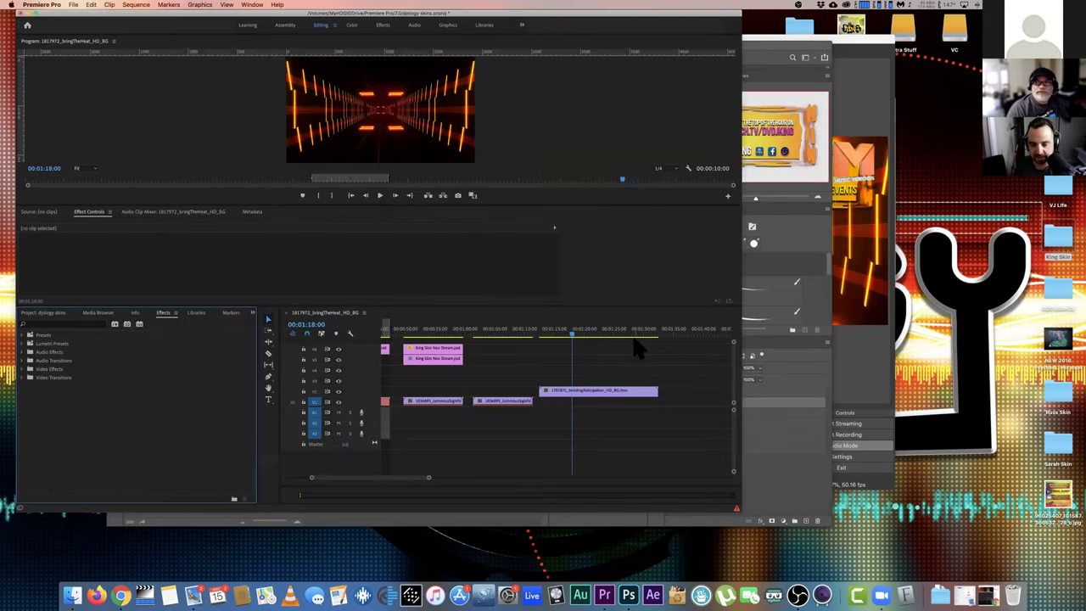
pyautogui.click(546, 331)
pyautogui.press('=')
pyautogui.press('=')
pyautogui.press('=')
pyautogui.press('=')
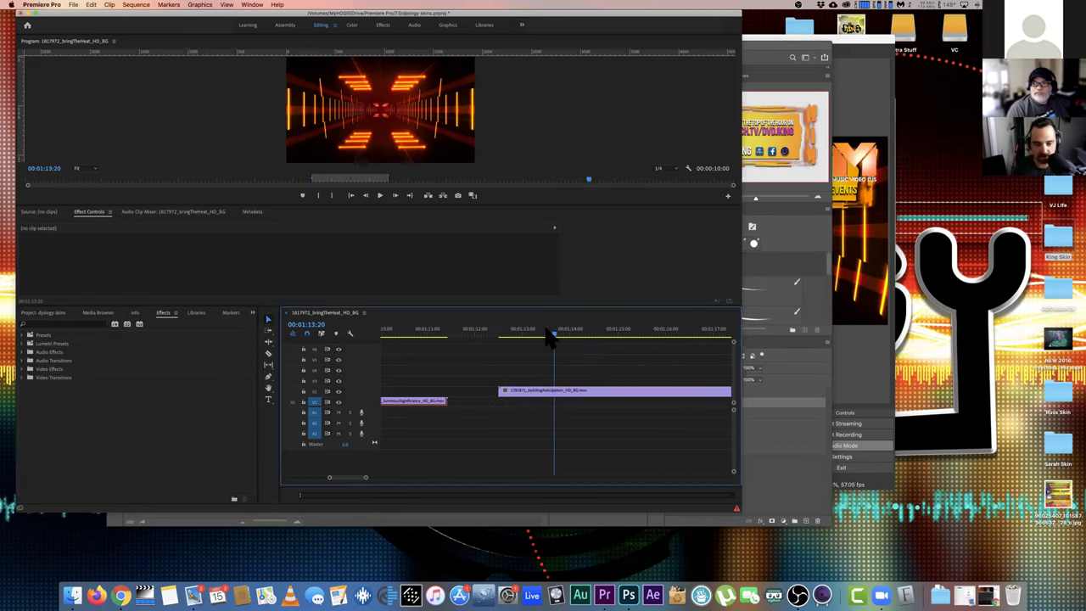
pyautogui.press('Up')
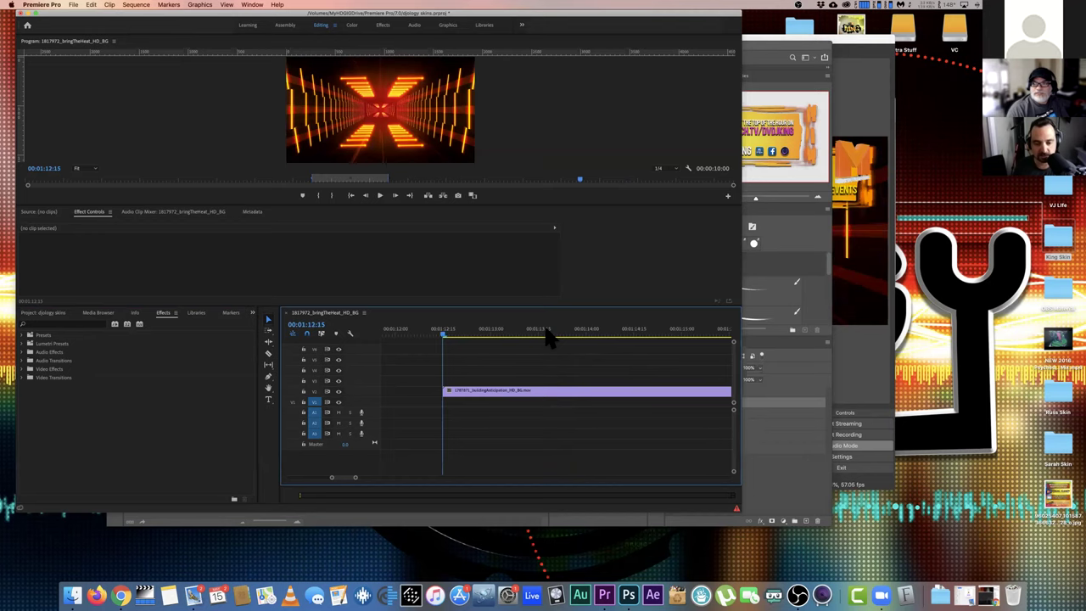
pyautogui.hscroll(-1, 509, 373)
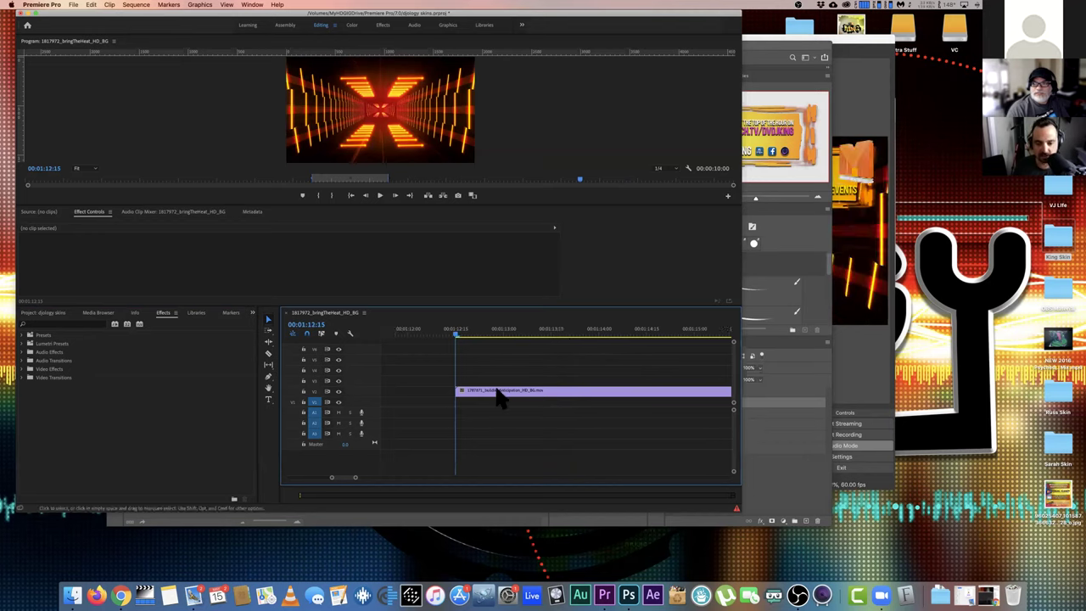
pyautogui.moveTo(625, 399); pyautogui.dragTo(620, 347)
pyautogui.hscroll(1, 613, 396)
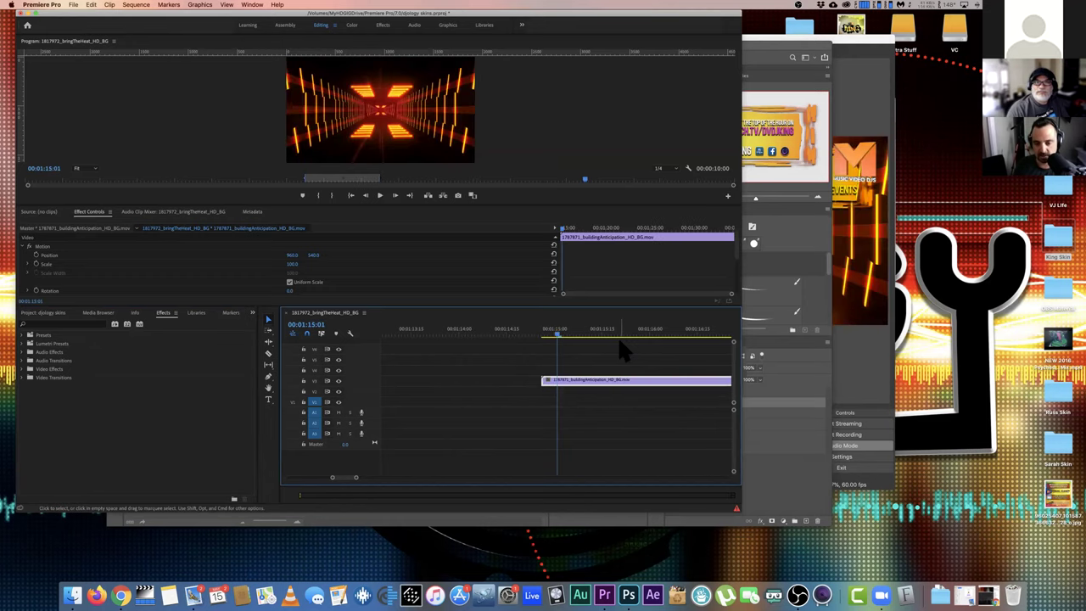
pyautogui.moveTo(583, 383); pyautogui.dragTo(584, 378)
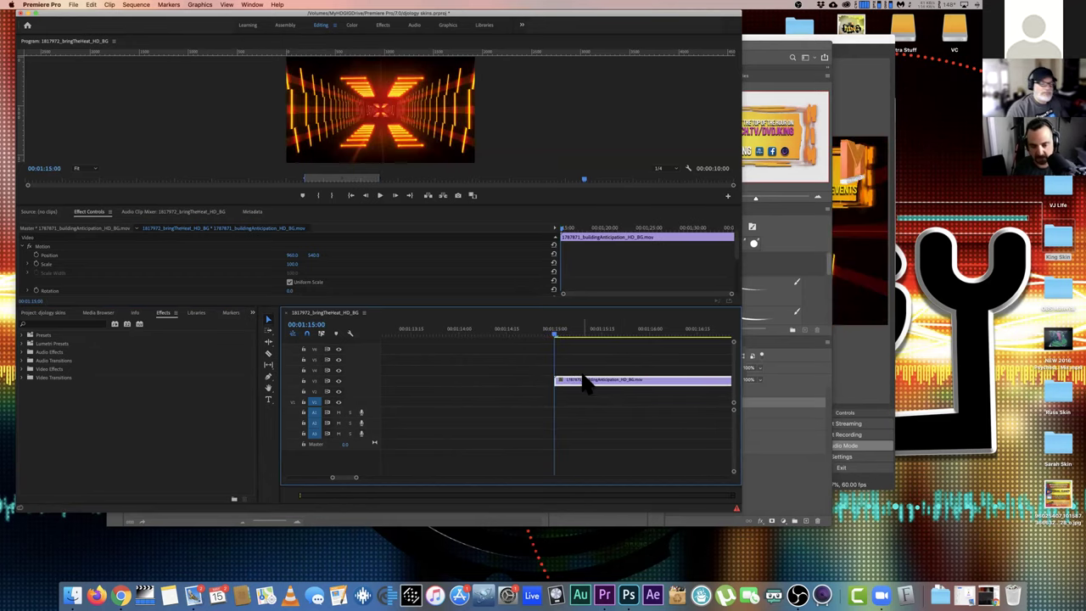
# Go to the end of the repositioned clip and look over the whole skin sequence in the timeline
pyautogui.press('Down')
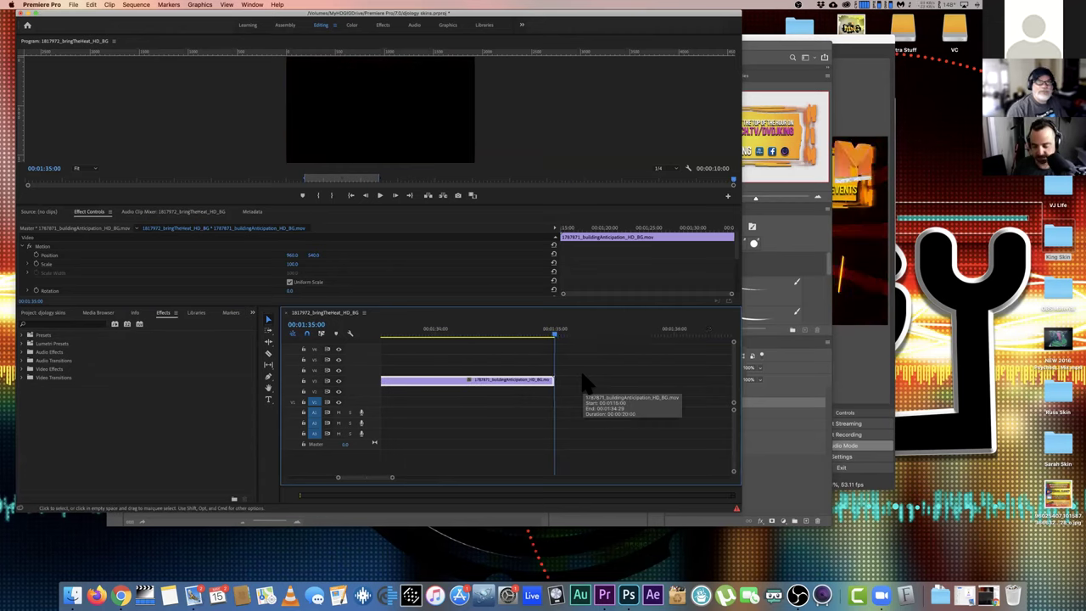
pyautogui.press('-')
pyautogui.press('-')
pyautogui.press('-')
pyautogui.press('-')
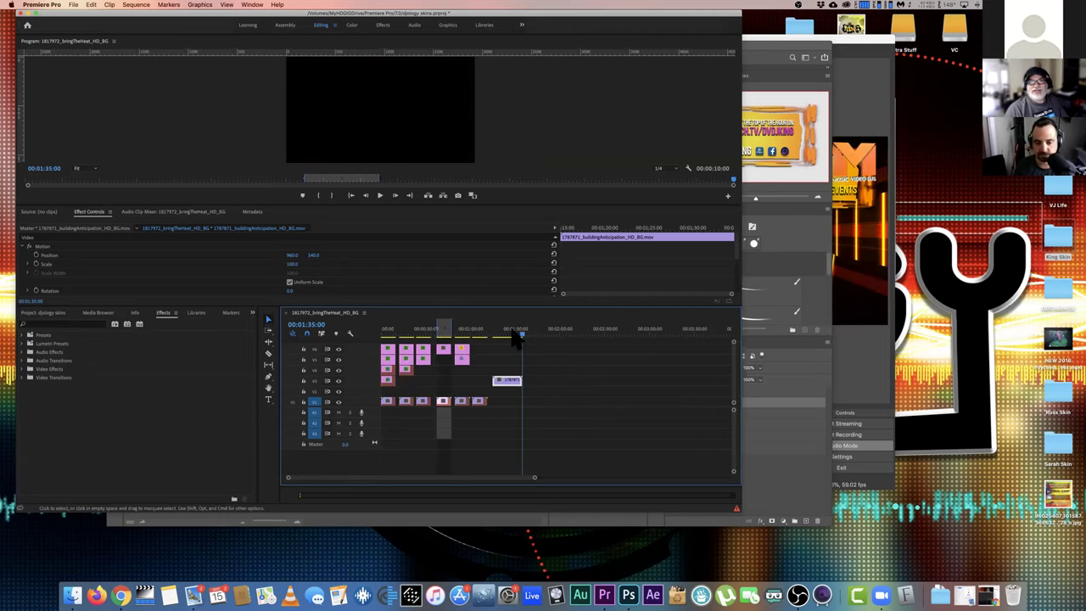
pyautogui.click(512, 332)
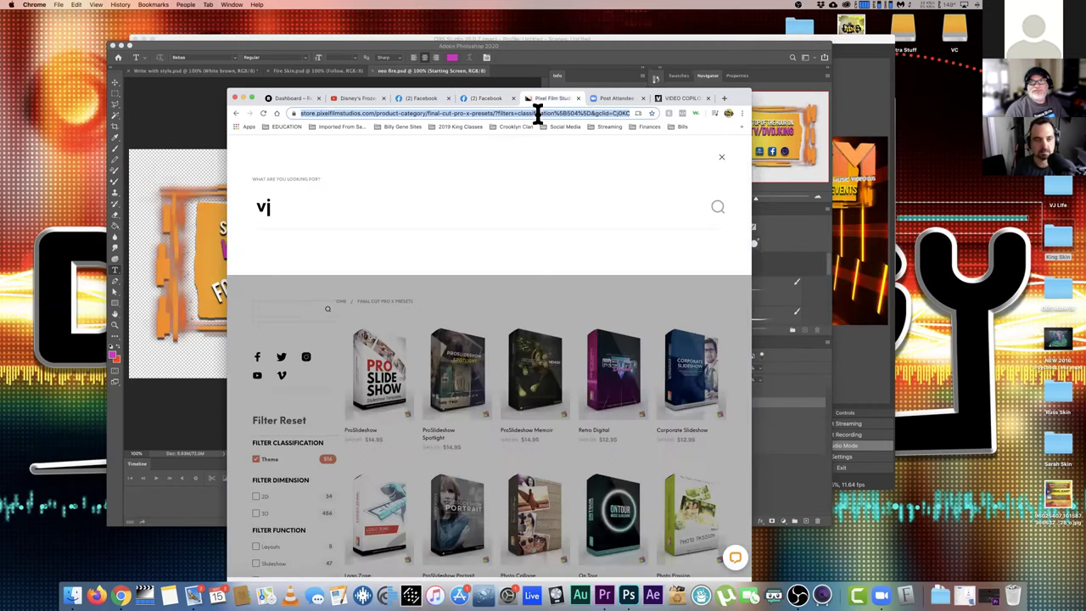
# Switch to Chrome and open the twitch.tv home page in place of the Pixel Film Studios page
pyautogui.write('twitch.tv/dvdjking')
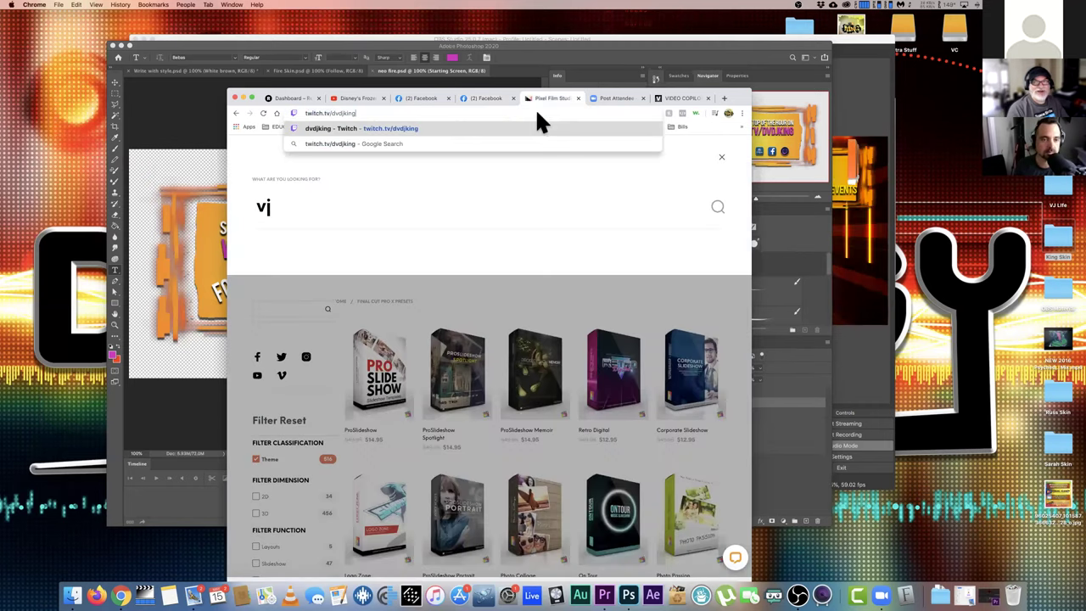
pyautogui.press('BackSpace')
pyautogui.press('BackSpace')
pyautogui.press('BackSpace')
pyautogui.press('BackSpace')
pyautogui.press('BackSpace')
pyautogui.press('BackSpace')
pyautogui.press('BackSpace')
pyautogui.press('BackSpace')
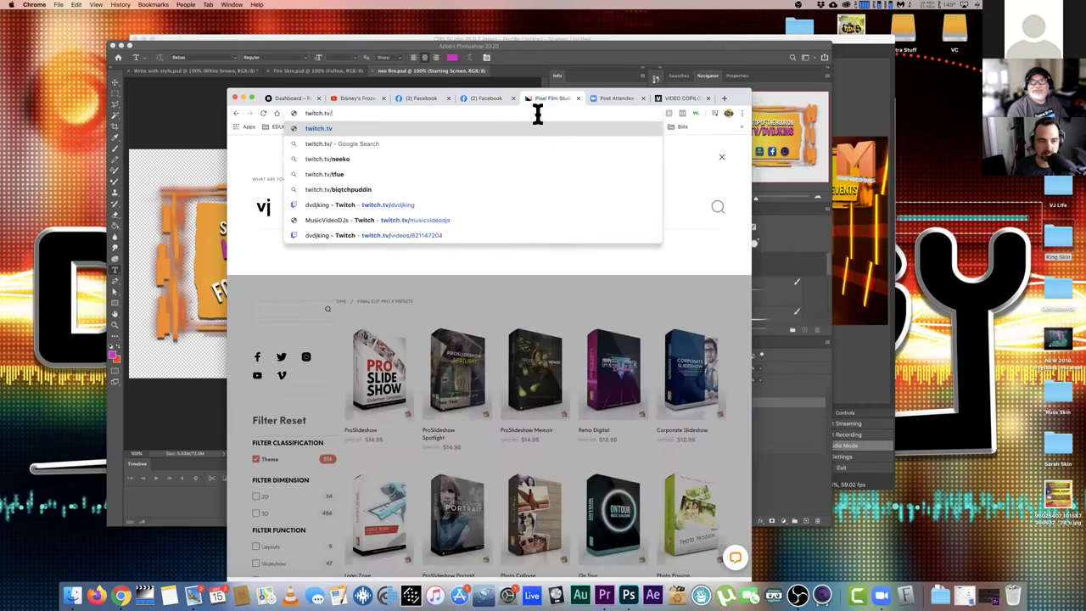
pyautogui.press('Return')
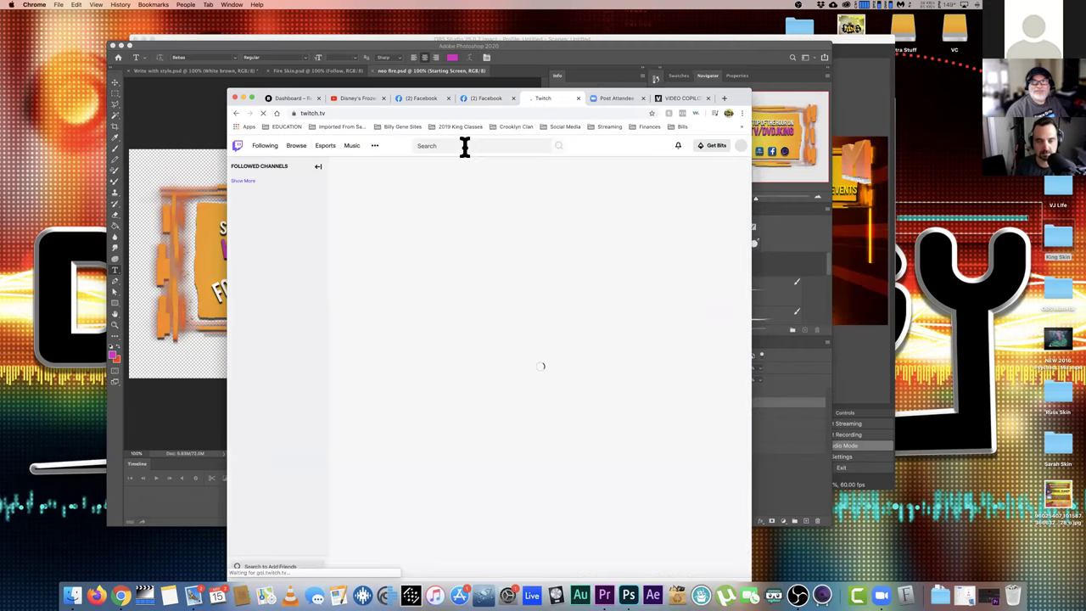
# Search Twitch for the guest DJ's channel by full name
pyautogui.click(481, 145)
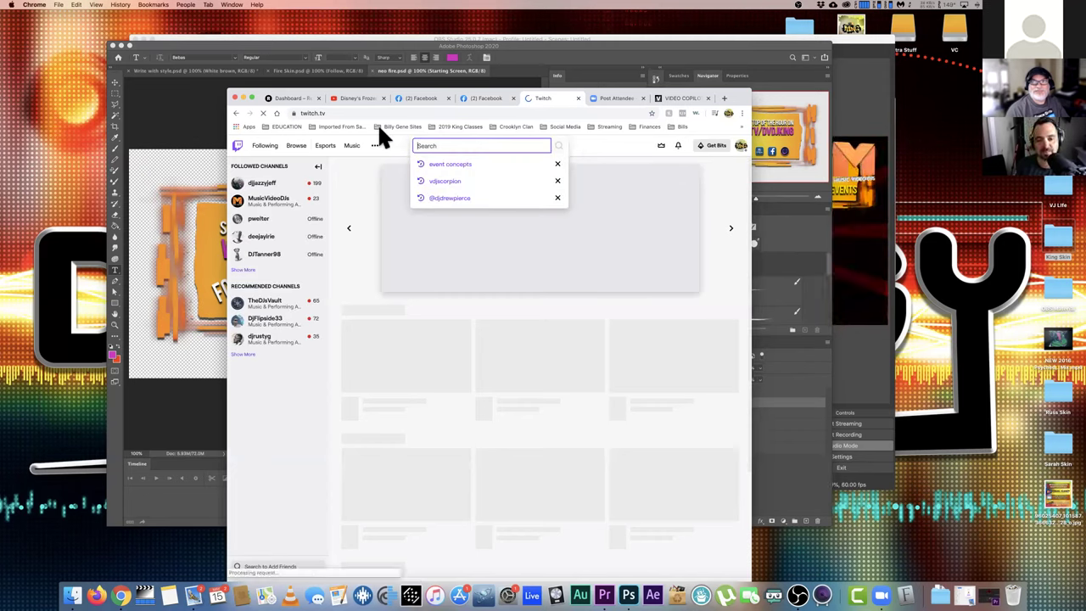
pyautogui.write('dj ev')
pyautogui.press('Return')
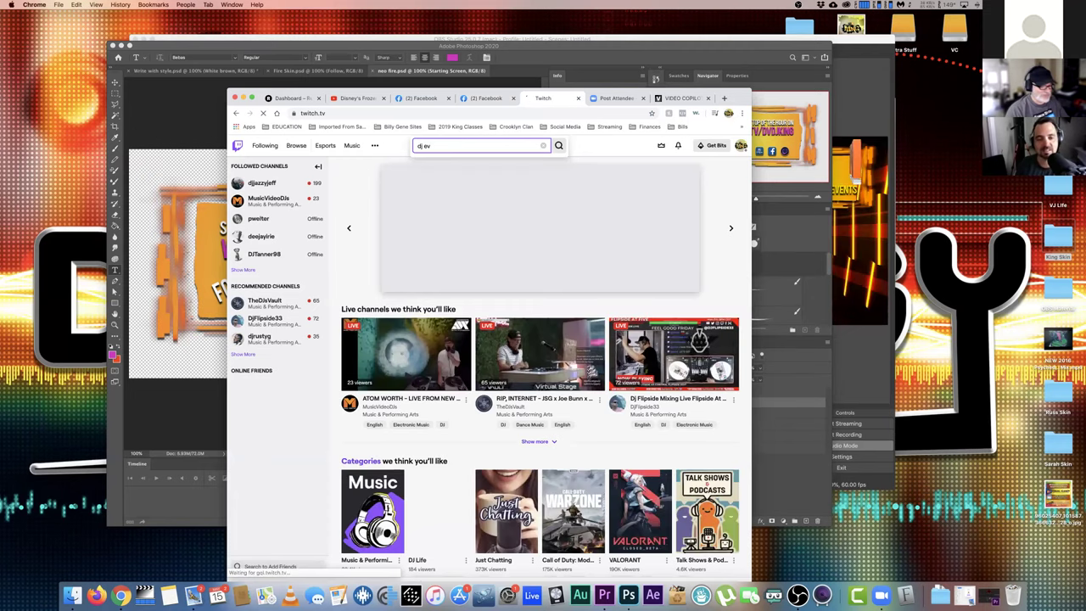
pyautogui.write('an clark')
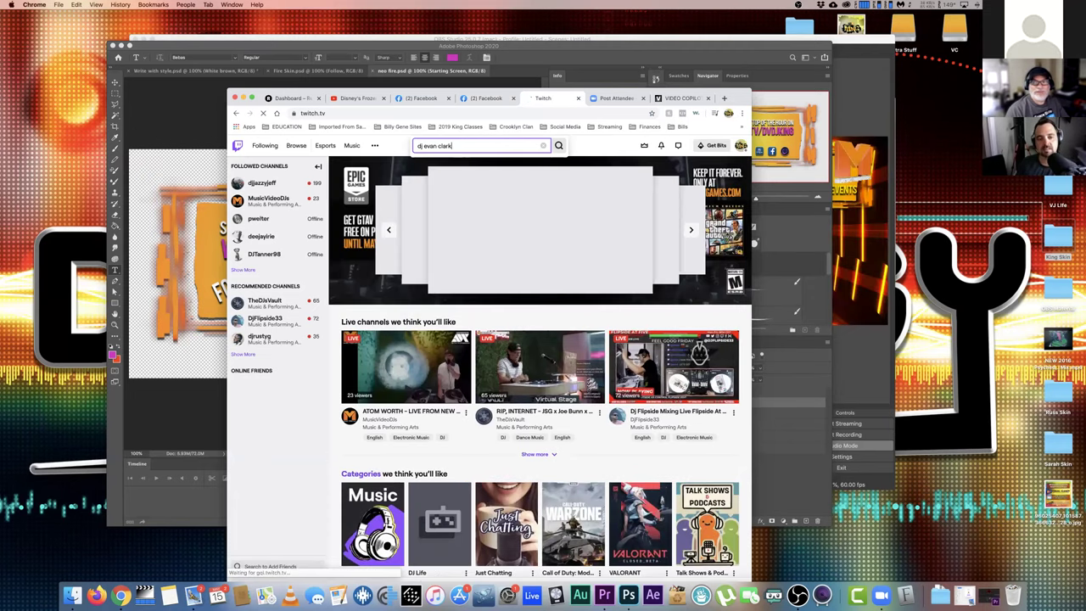
pyautogui.press('Return')
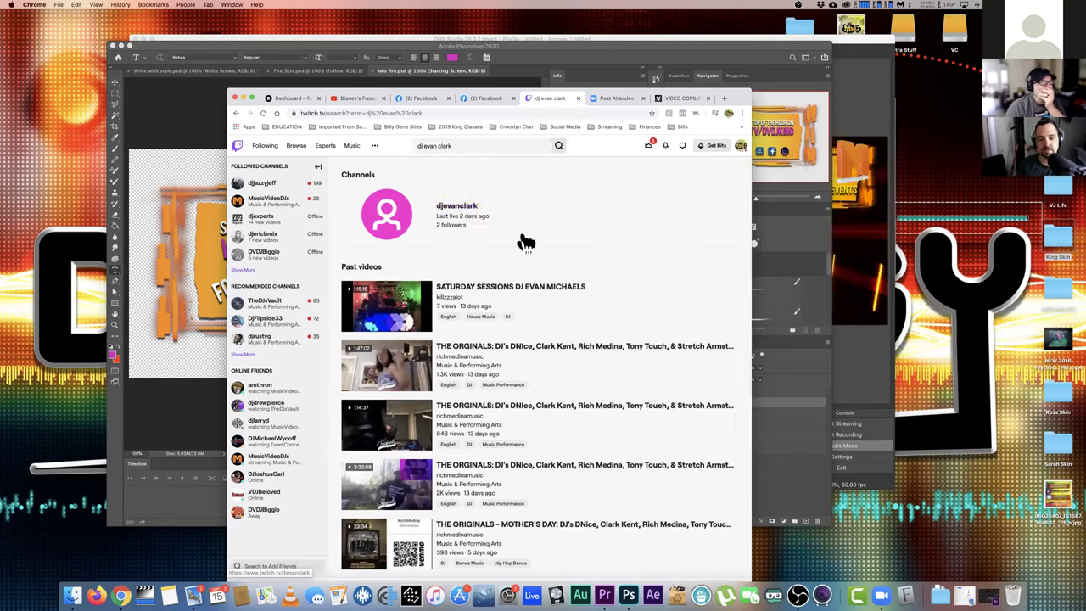
# Open the DJ's channel from the search results and follow it
pyautogui.click(465, 206)
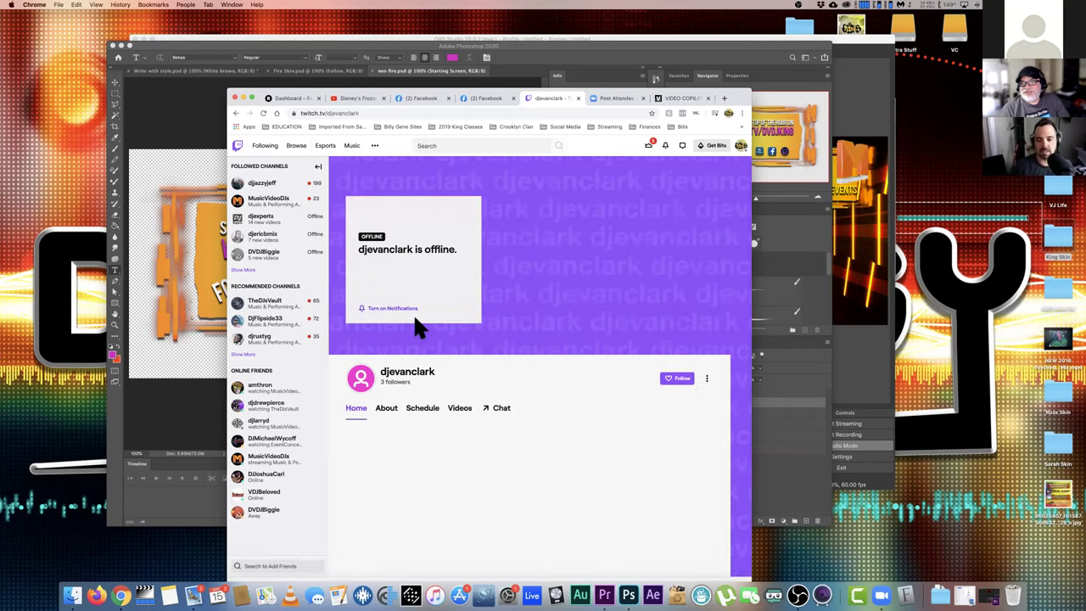
pyautogui.click(660, 381)
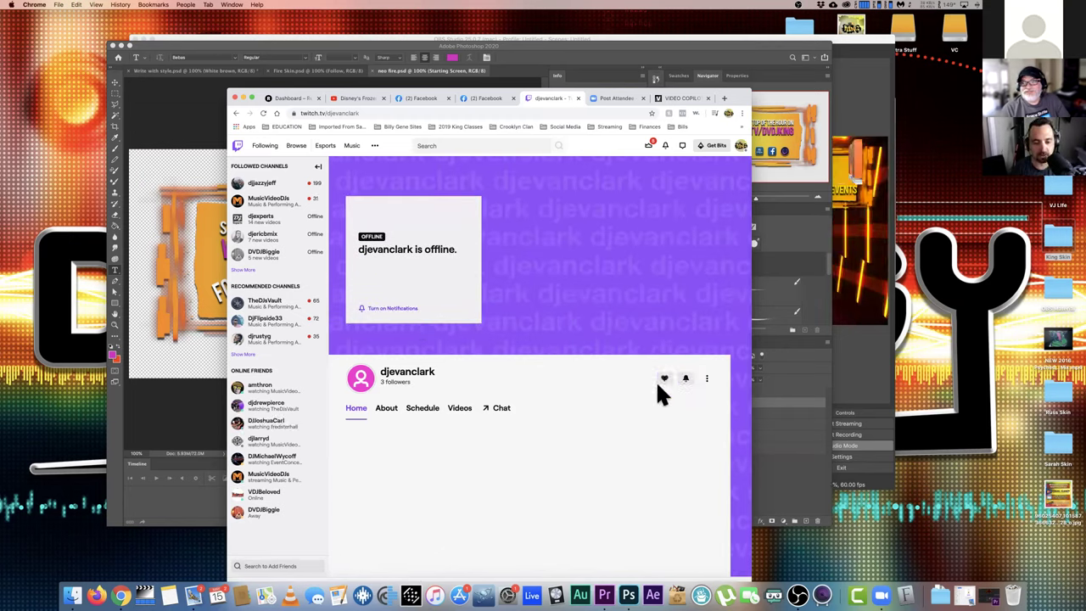
pyautogui.scroll(-3, 573, 355)
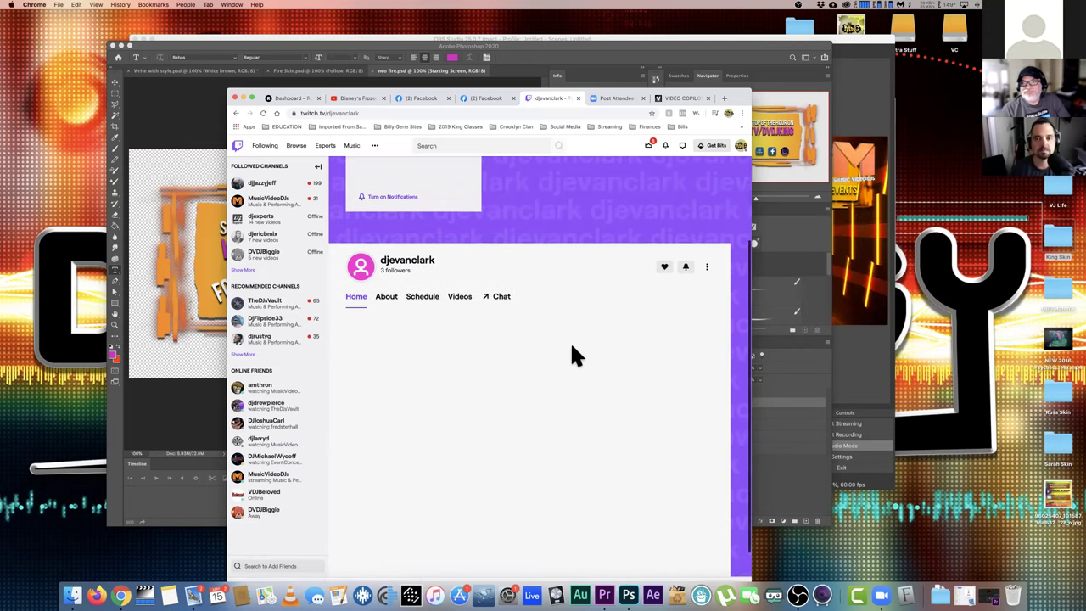
# Close the Twitch page, minimize the Chrome window and switch back to OBS
pyautogui.click(235, 97)
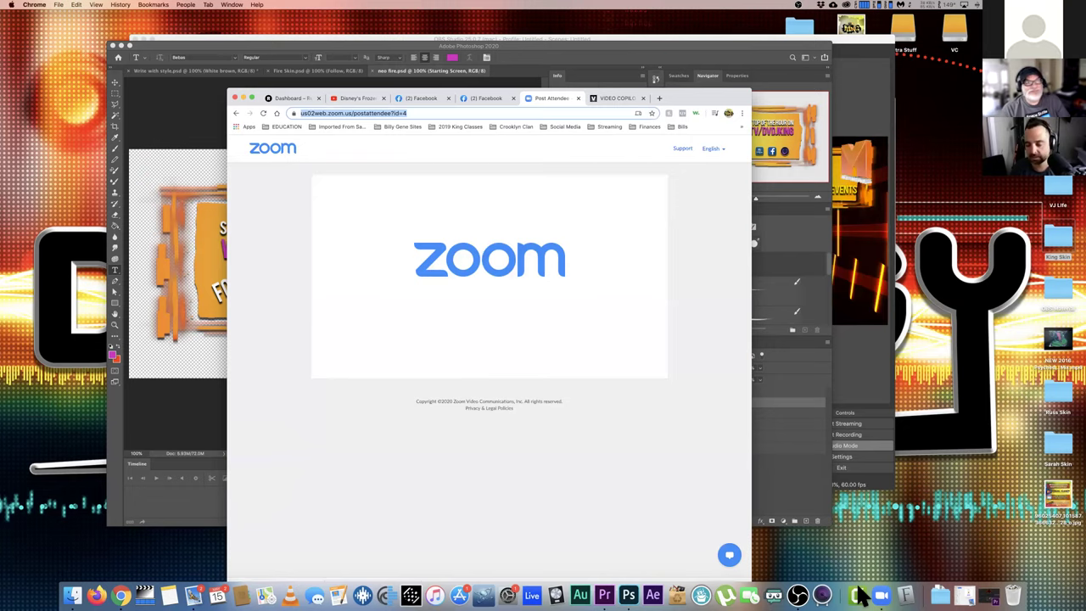
pyautogui.press('super+m')
pyautogui.click(789, 587)
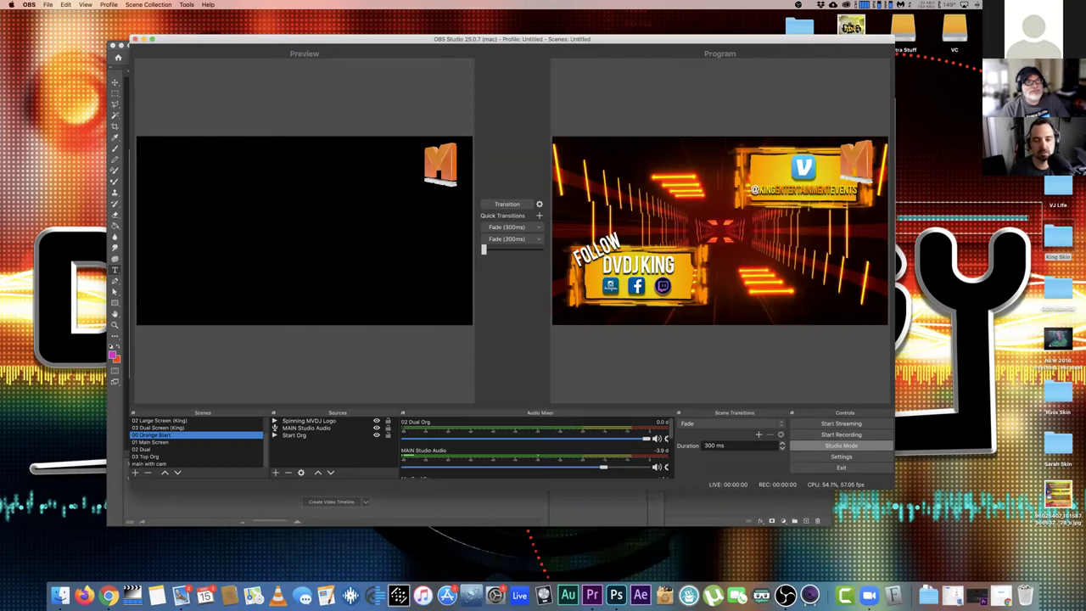
# Transition the 01 Main Screen scene to the program output and load the 00 Orange Start scene into the preview
pyautogui.press('Down')
pyautogui.click(513, 206)
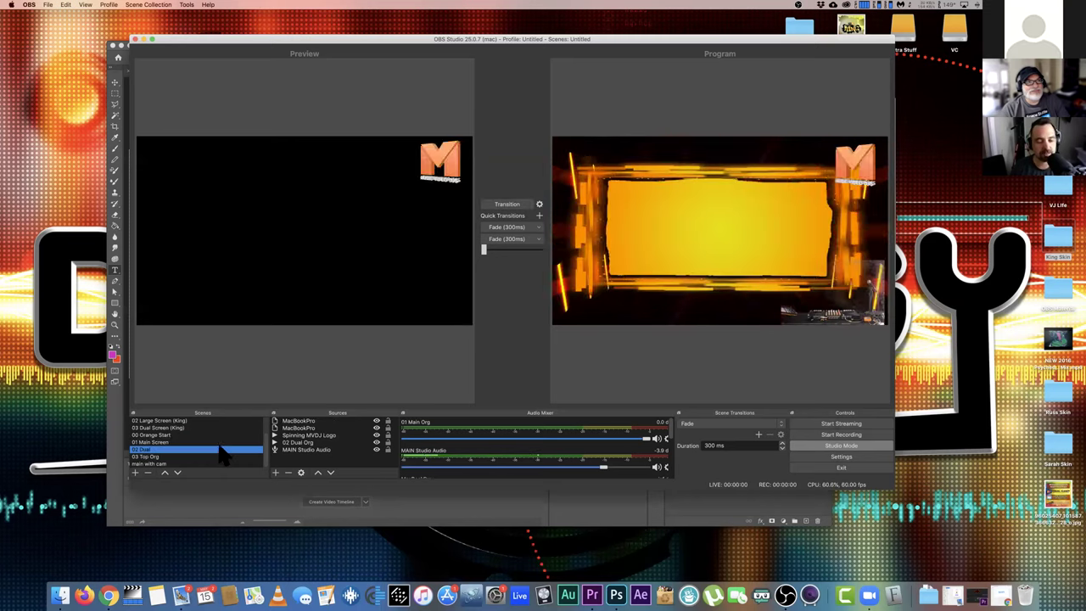
pyautogui.scroll(3, 225, 454)
pyautogui.click(229, 454)
pyautogui.scroll(1, 233, 456)
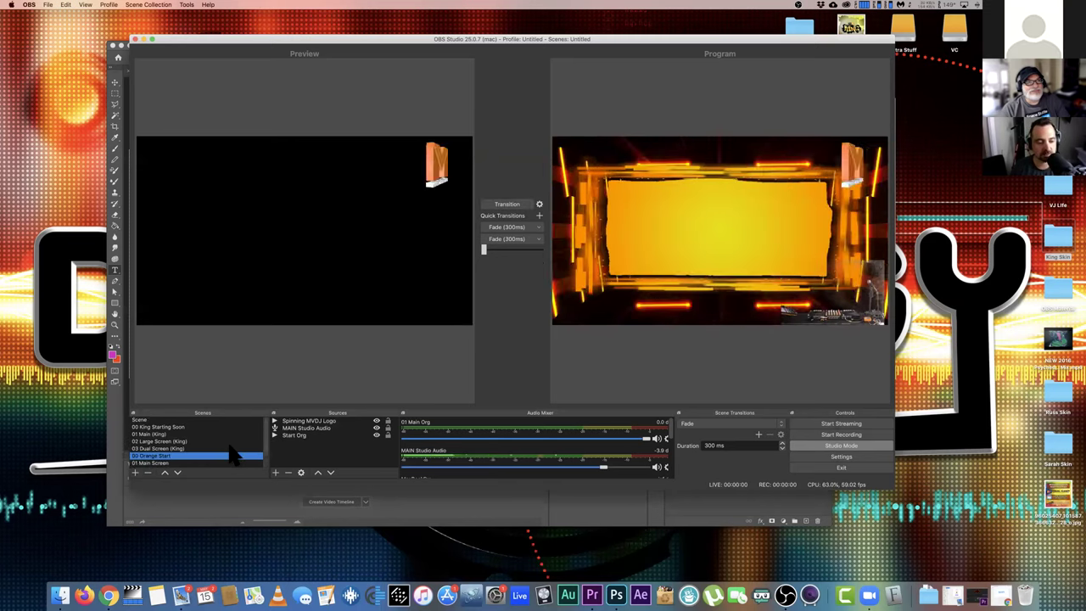
pyautogui.scroll(-2, 236, 456)
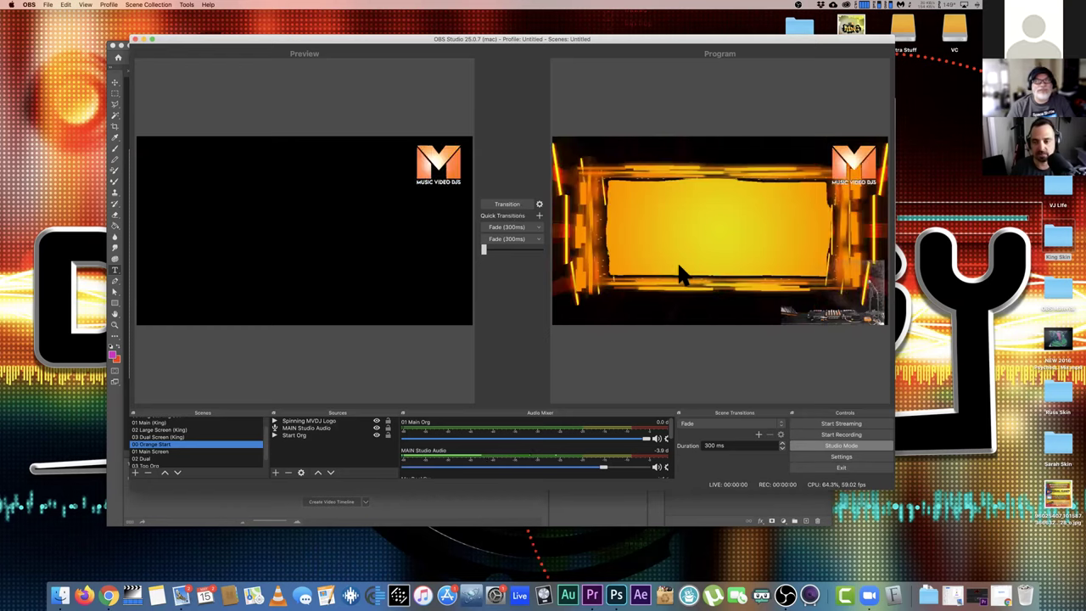
# Select the 01 Main Screen and 02 Dual scenes in turn for the preview and transition 02 Dual to the program output
pyautogui.click(151, 452)
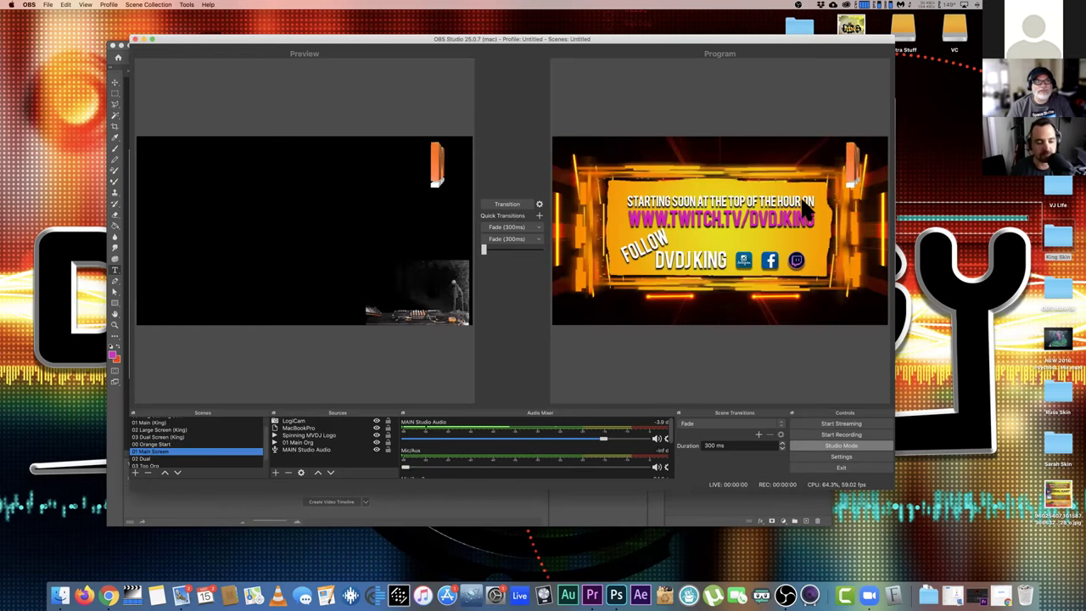
pyautogui.click(201, 459)
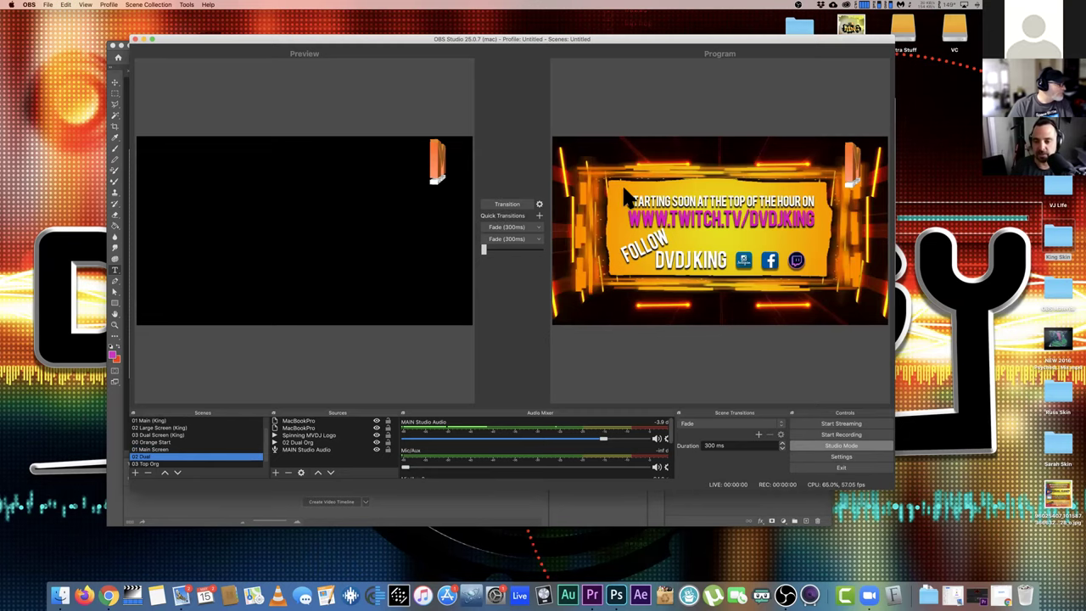
pyautogui.click(507, 204)
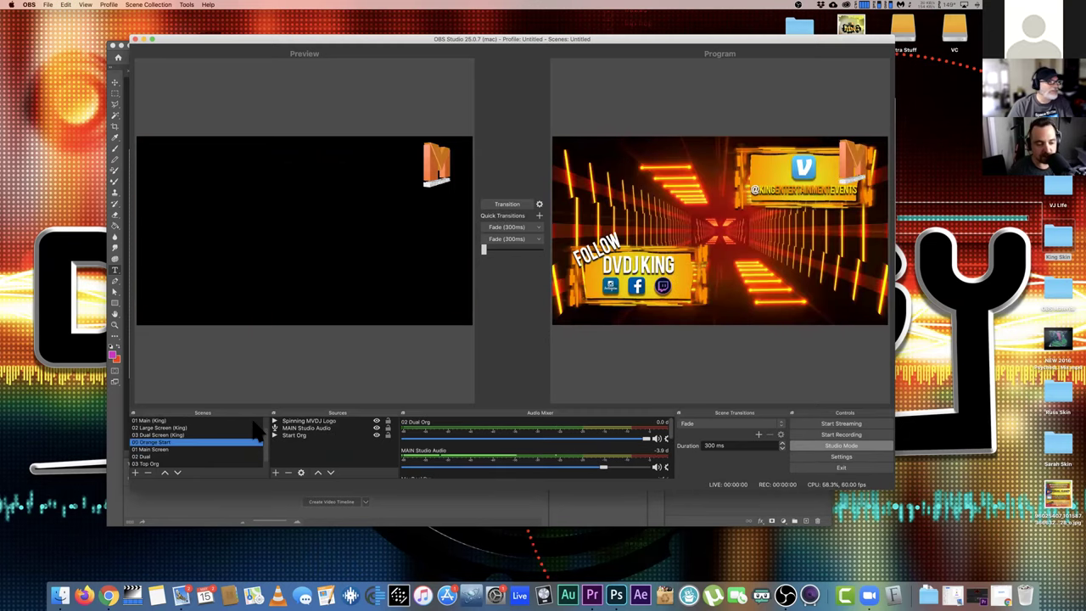
# Put the 01 Main Screen scene on the program output in place of 02 Dual
pyautogui.scroll(-1, 234, 443)
pyautogui.scroll(-1, 235, 441)
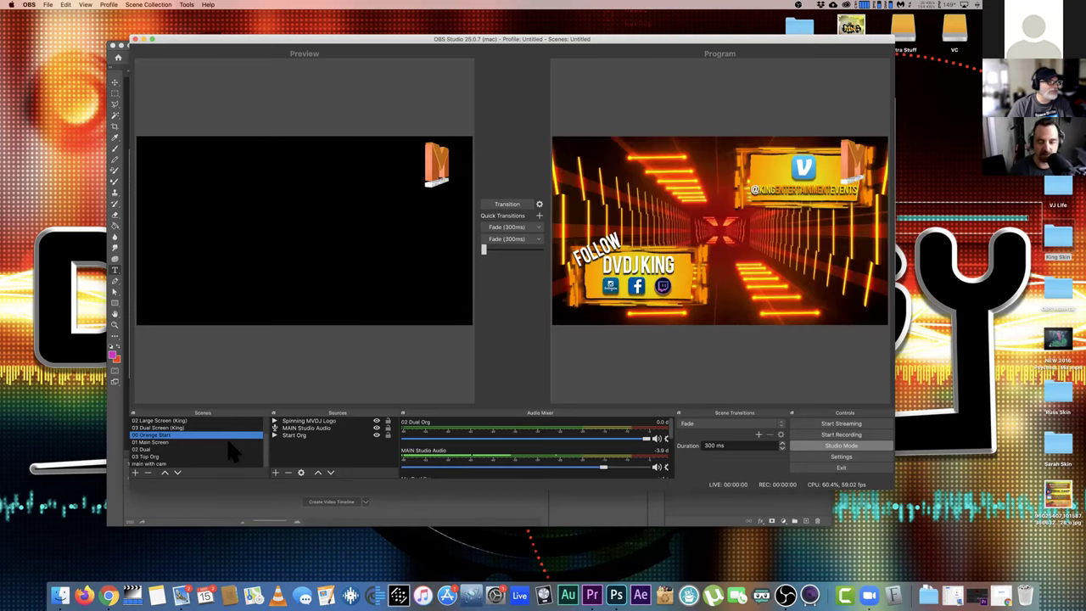
pyautogui.click(231, 442)
pyautogui.press('Return')
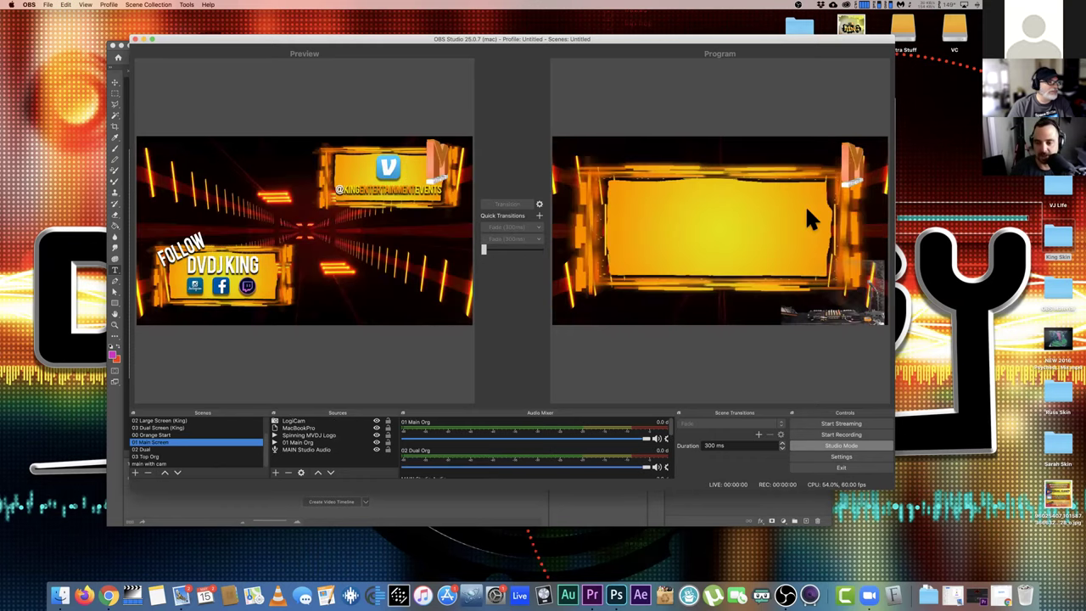
# Load the "main with cam" scene into the preview and transition it to the program output
pyautogui.press('Down')
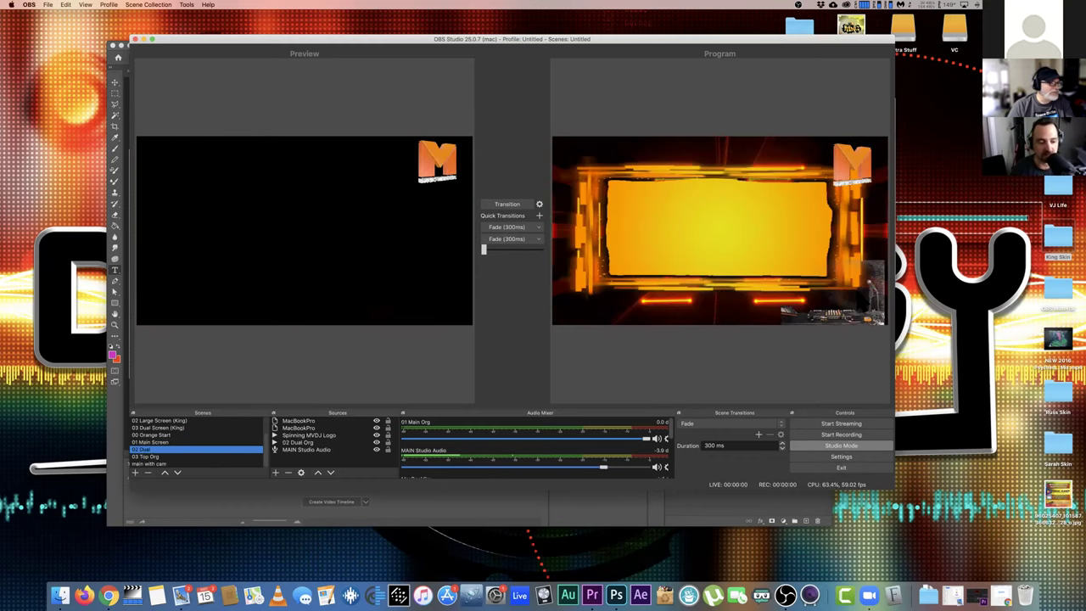
pyautogui.click(194, 465)
pyautogui.click(504, 206)
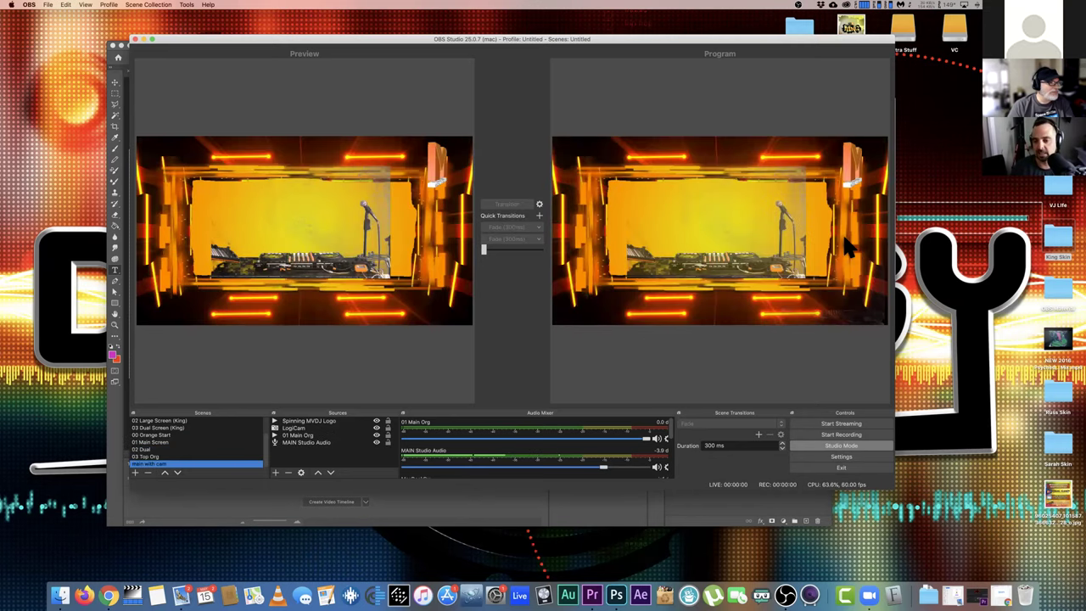
# Transition the 03 Top Org scene to the program output and load the "main with cam" scene into the preview
pyautogui.press('1')
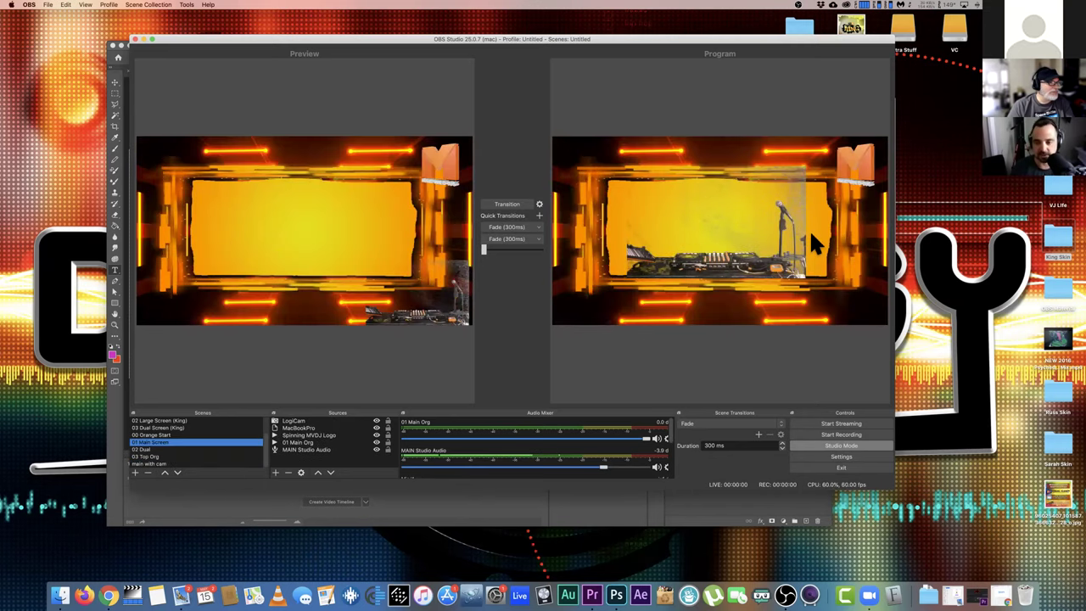
pyautogui.click(179, 456)
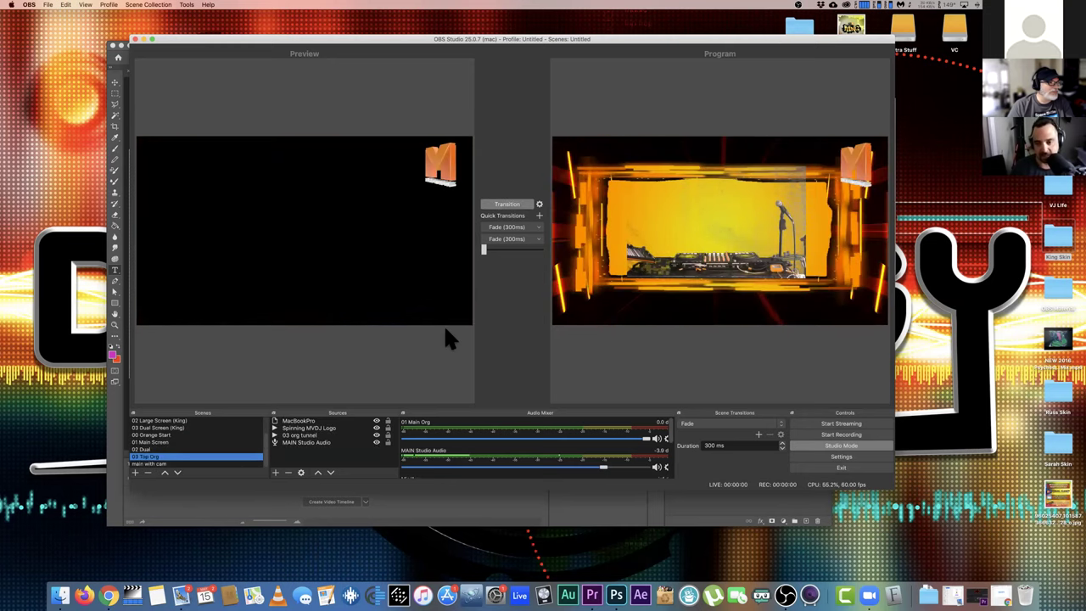
pyautogui.press('Down')
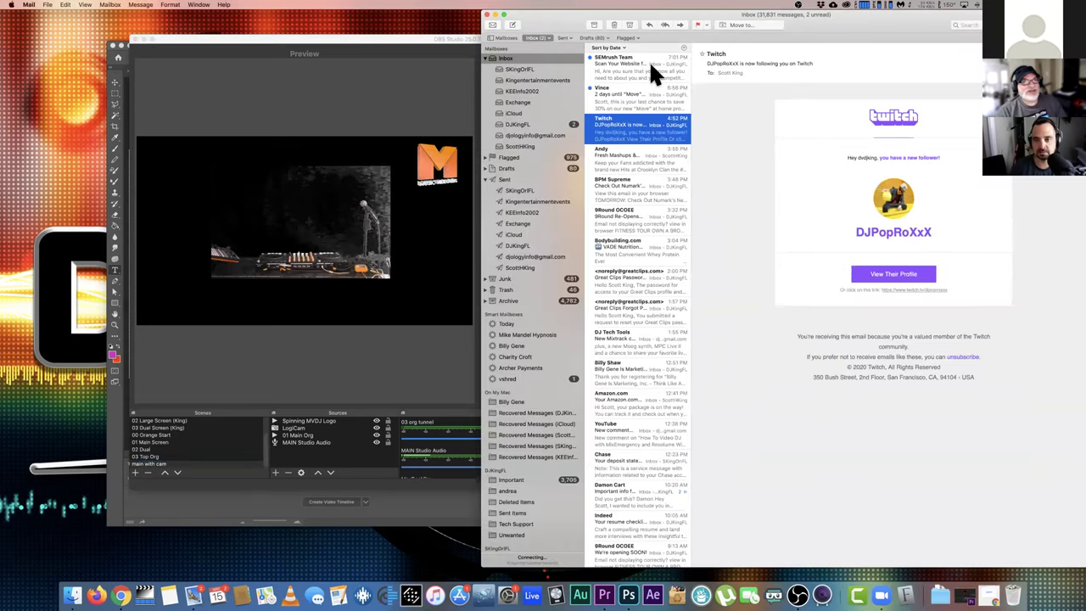
# Read the two unread messages in the Mail inbox, minimize the Mail window and return to OBS
pyautogui.click(651, 73)
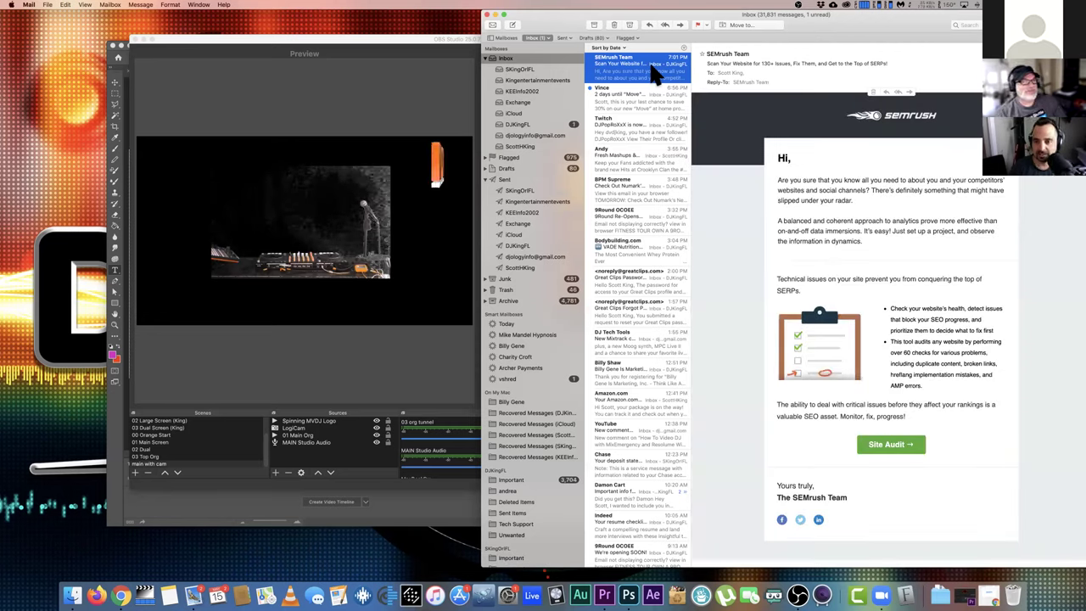
pyautogui.press('Down')
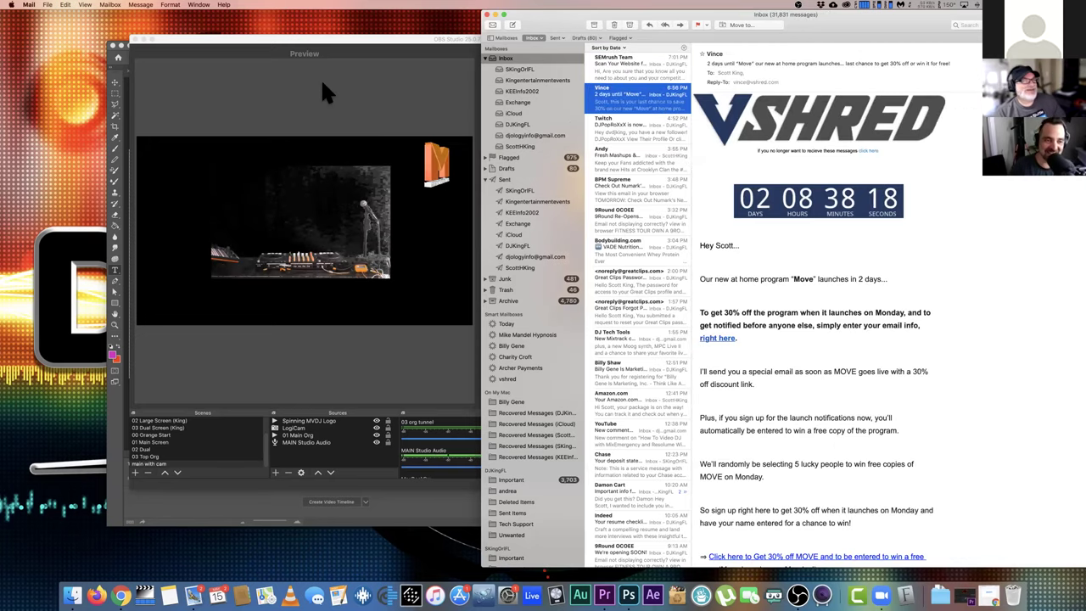
pyautogui.hotkey('ctrl', 'alt', 'Return')
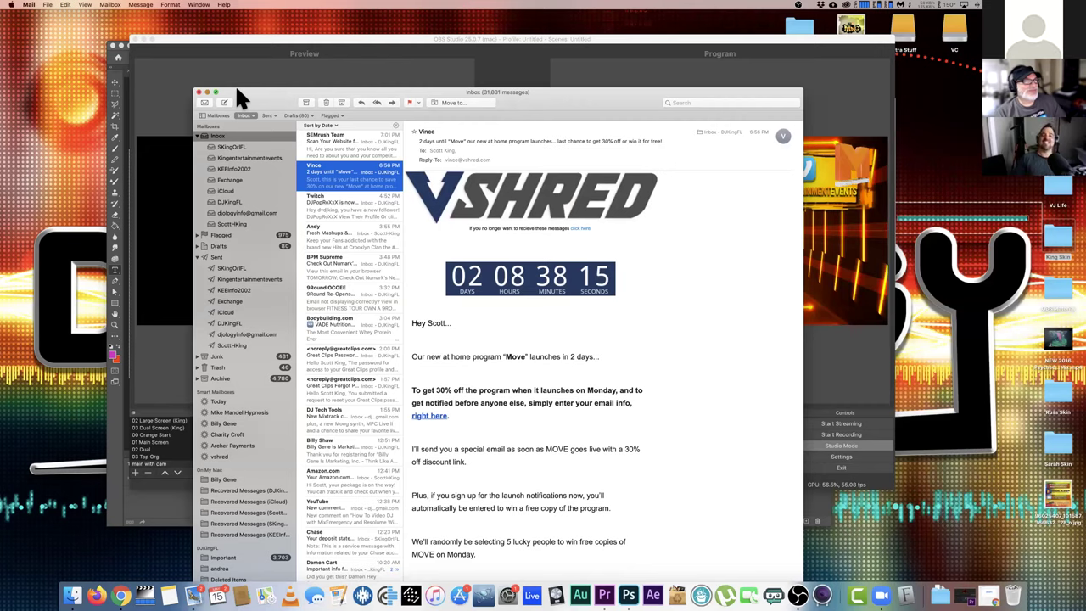
pyautogui.press('super+m')
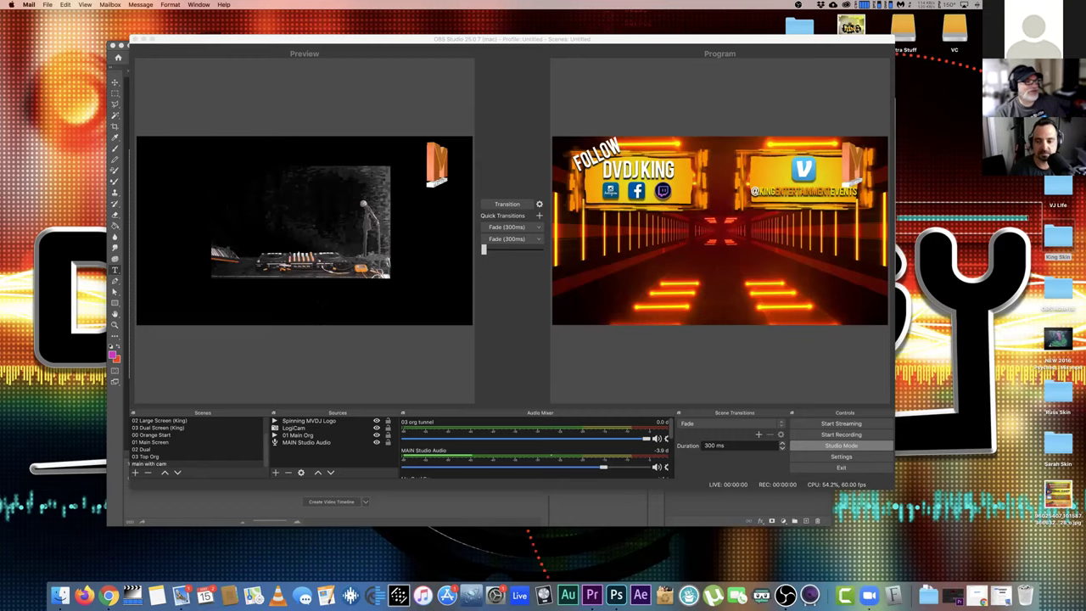
pyautogui.press('super+q')
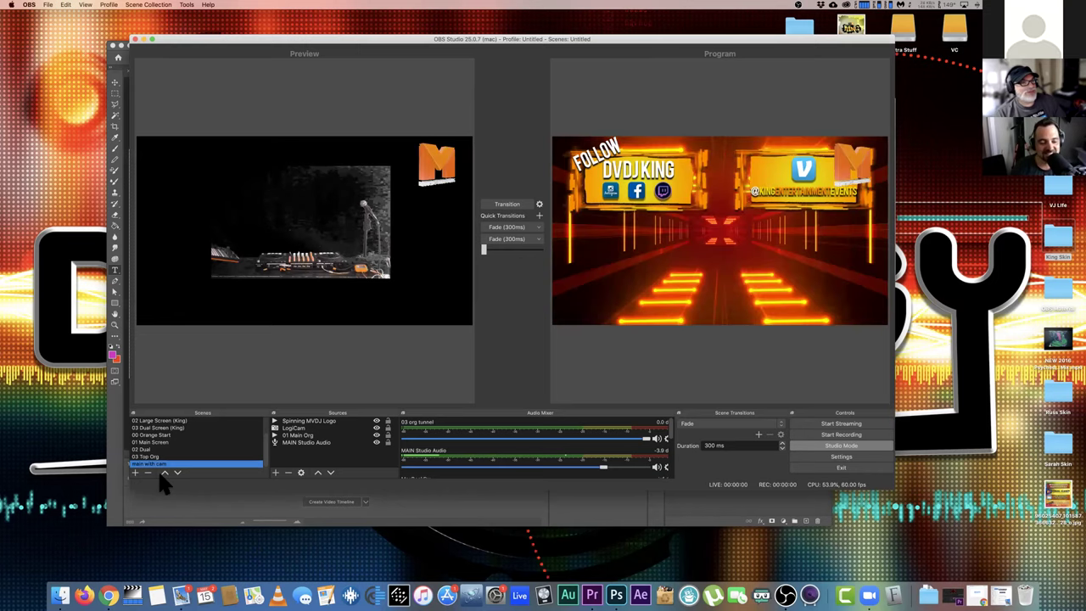
# Look through the OBS scene list, check the newest inbox message in Mail and minimize the Mail window
pyautogui.scroll(2, 185, 448)
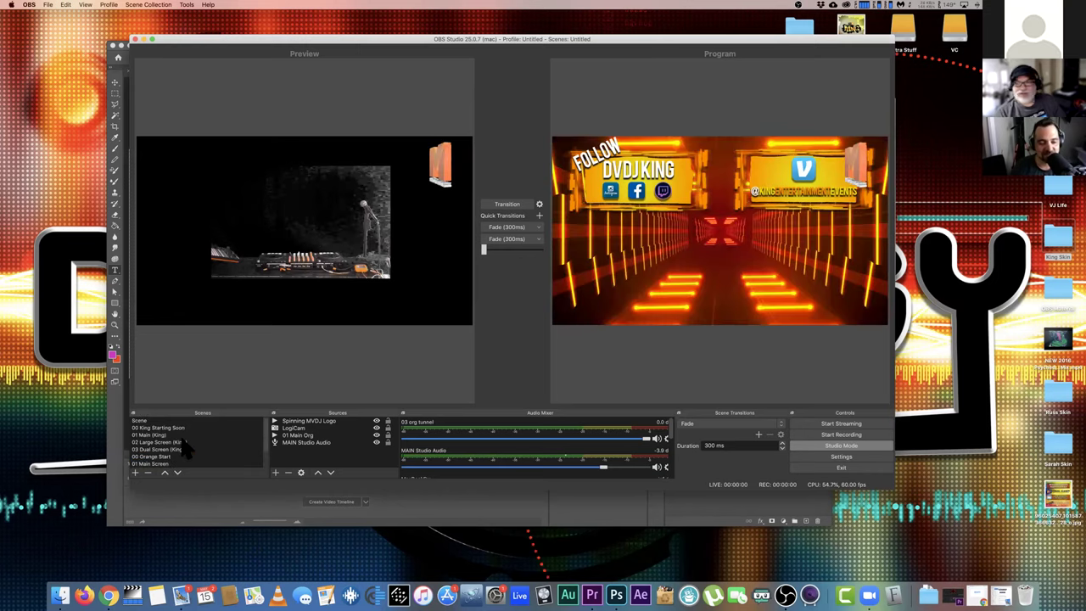
pyautogui.scroll(-2, 185, 450)
pyautogui.scroll(2, 185, 450)
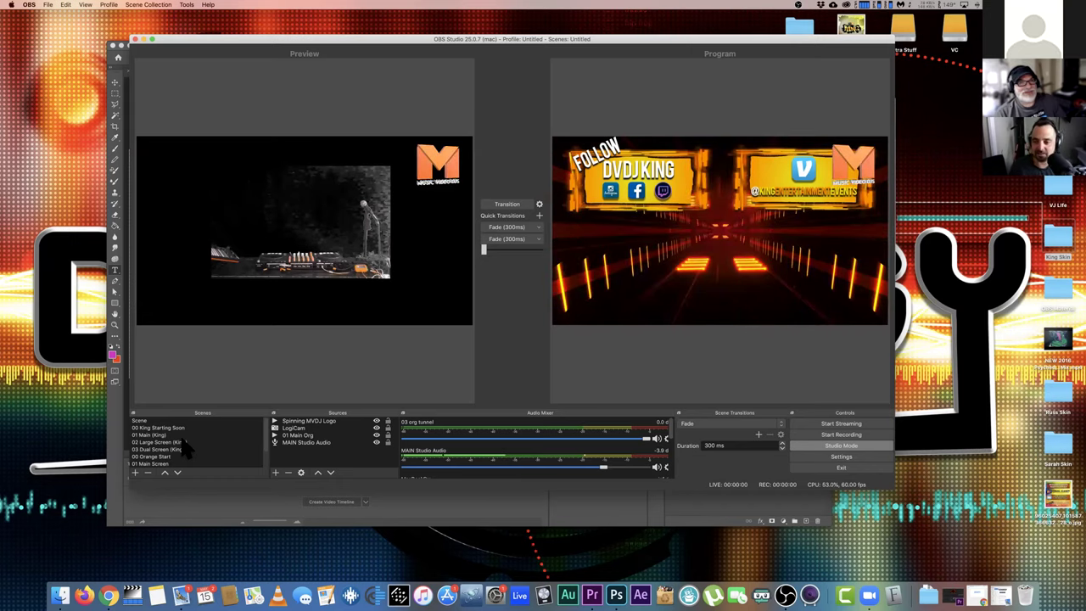
pyautogui.click(180, 594)
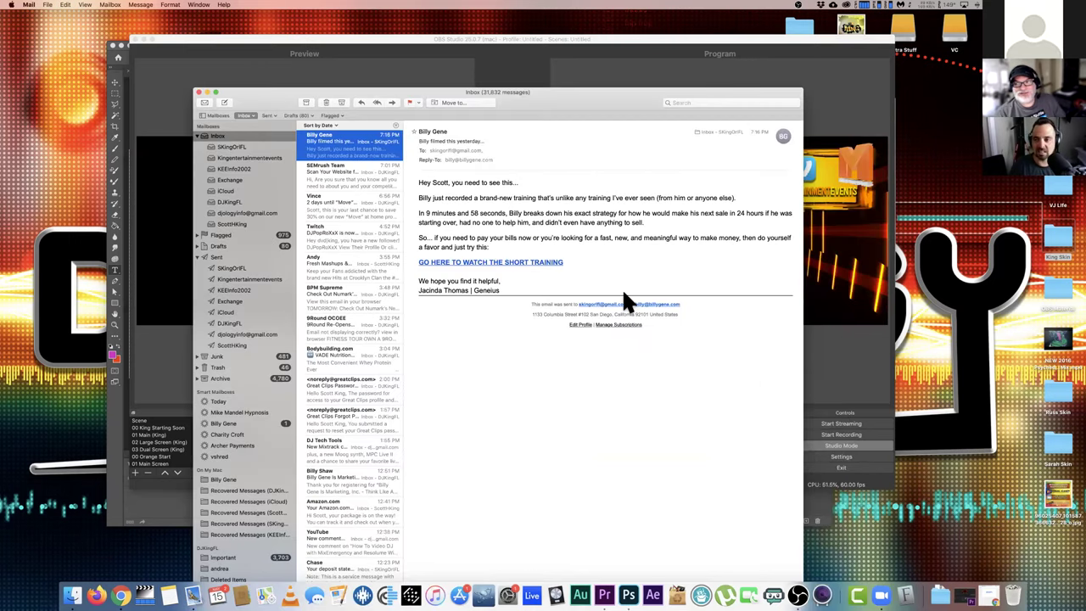
pyautogui.press('super+m')
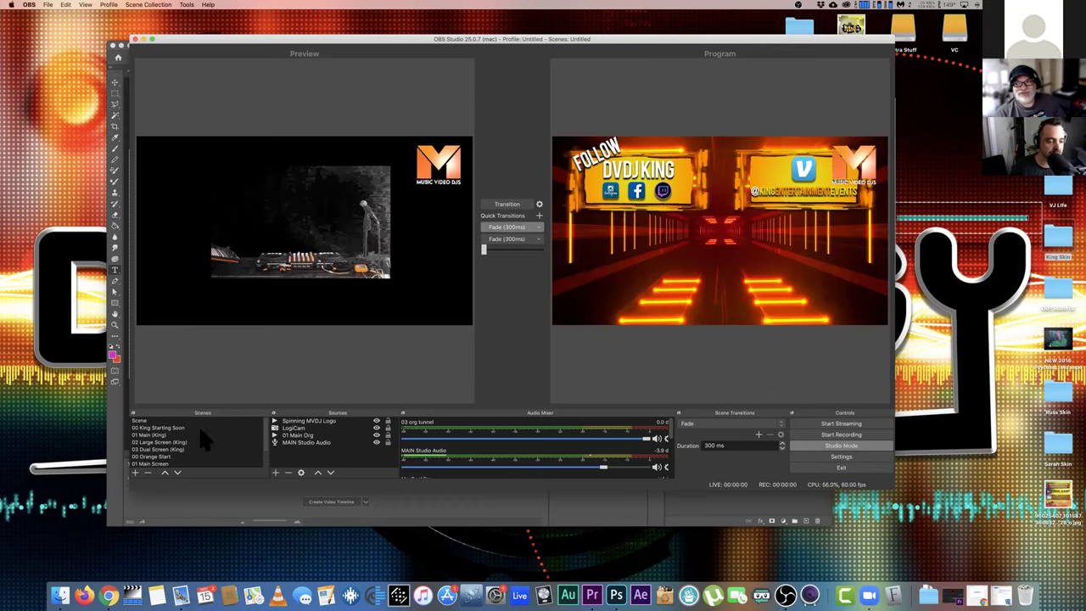
# Load the 01 Main (King), 03 Dual Screen (King) and 02 Large Screen (King) scenes into the preview in turn
pyautogui.press('Up')
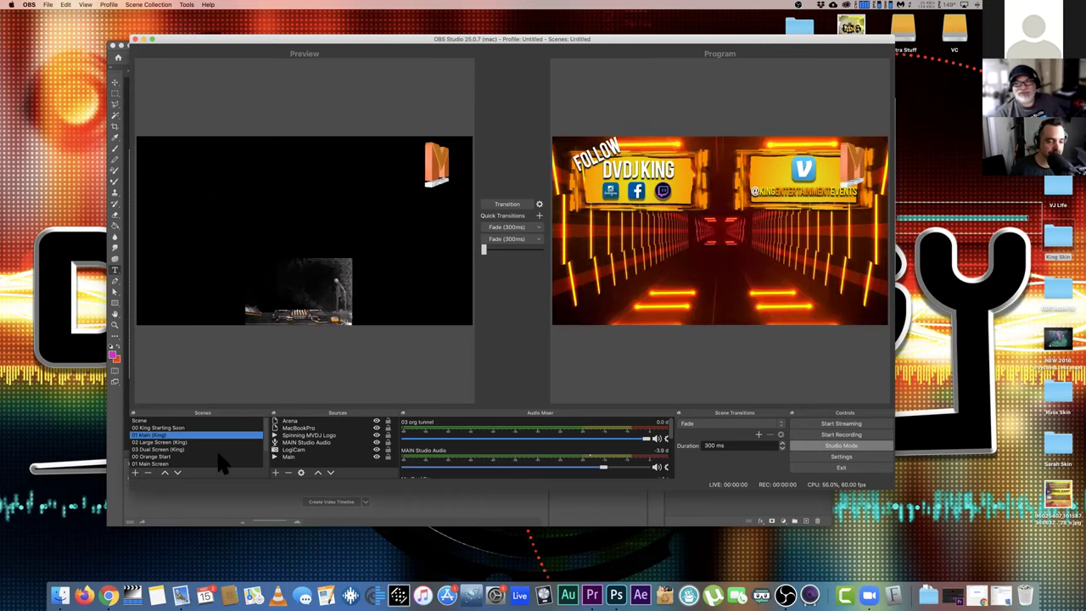
pyautogui.click(222, 449)
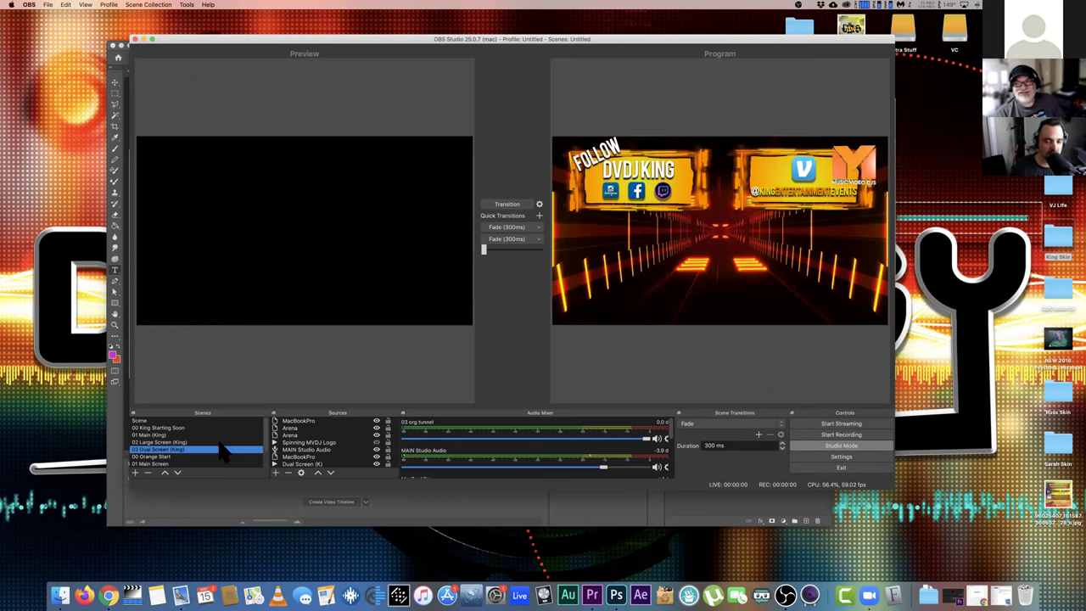
pyautogui.press('Up')
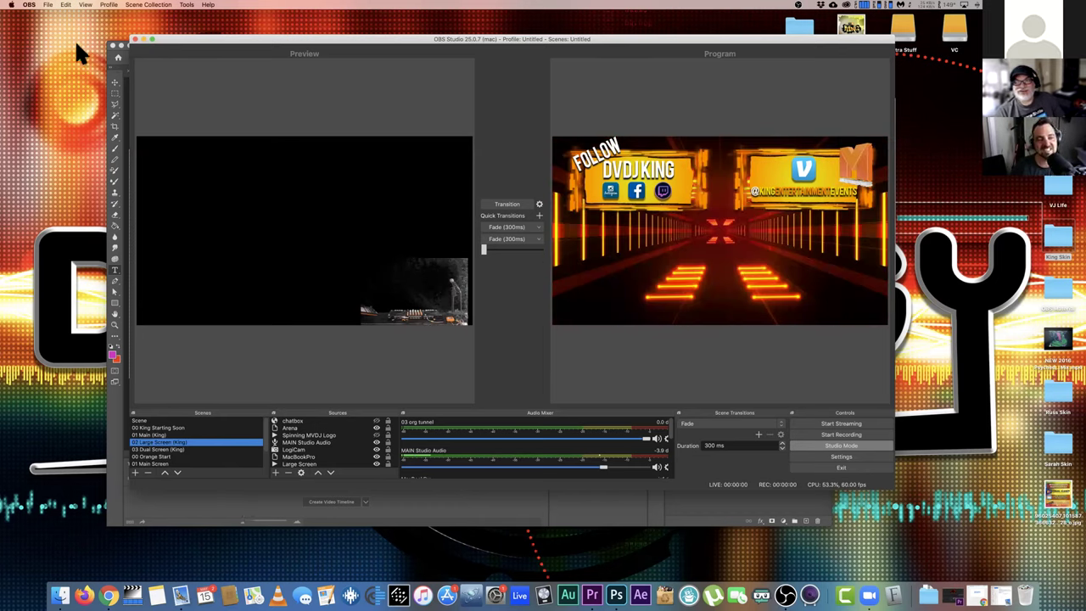
# Switch to Photoshop and close all open documents, discarding the changes to Write with style.psd
pyautogui.press('super+Tab')
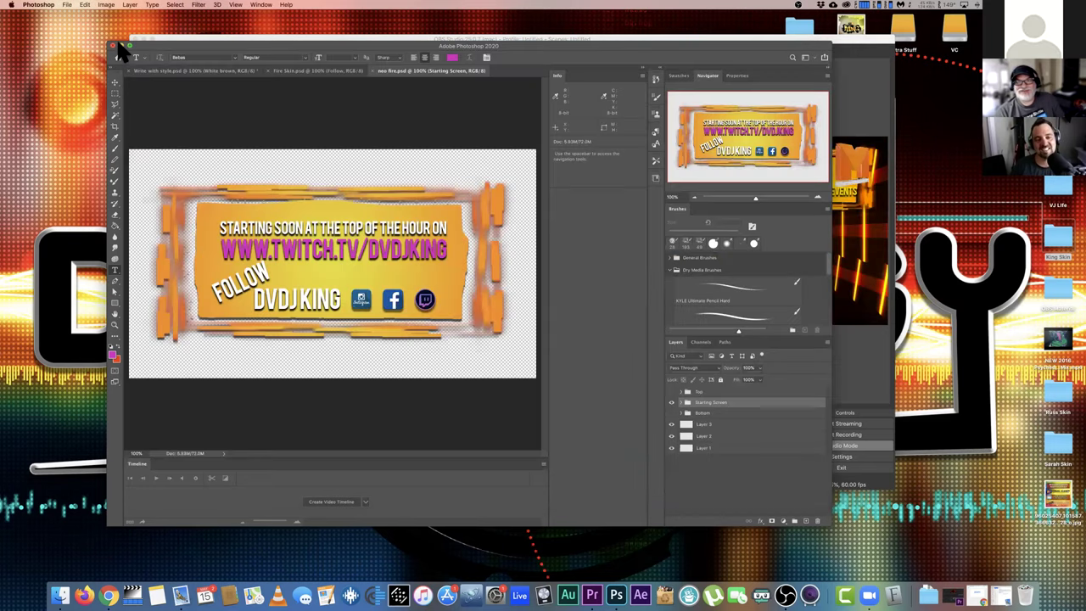
pyautogui.press('super+alt+w')
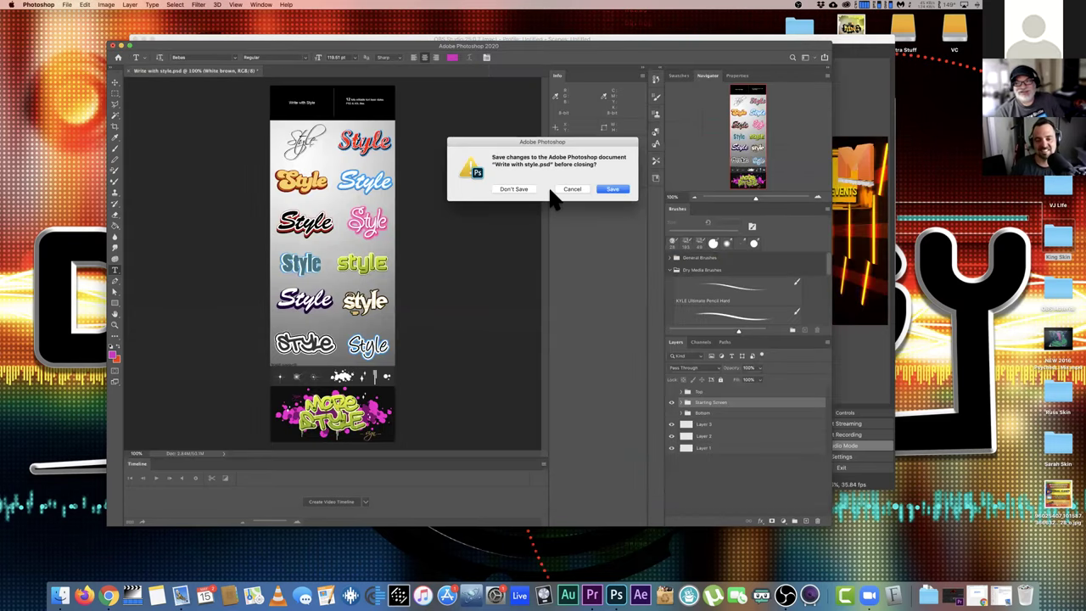
pyautogui.press('super+d')
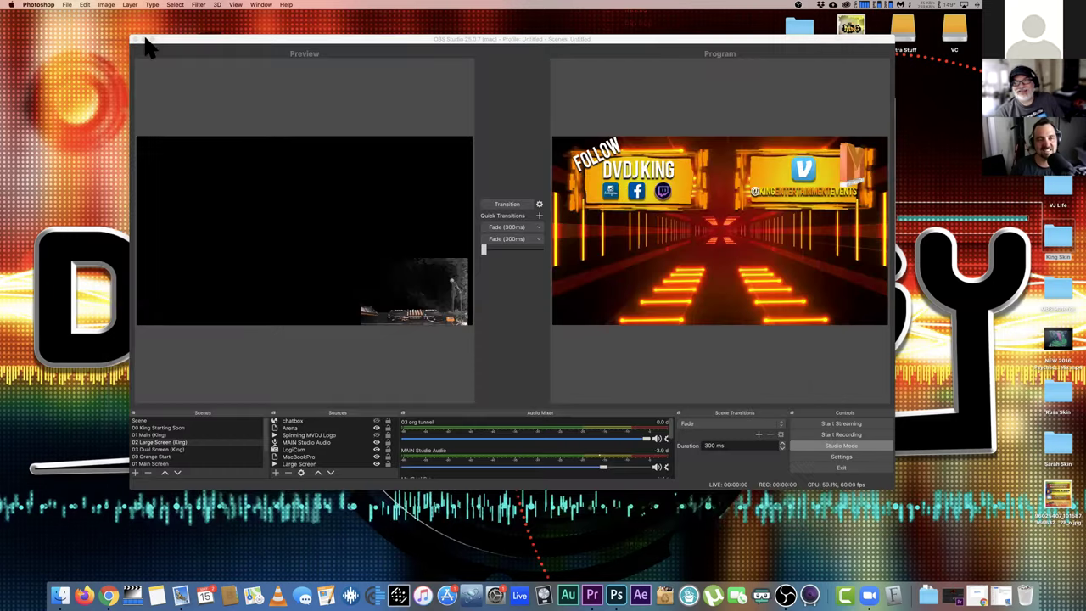
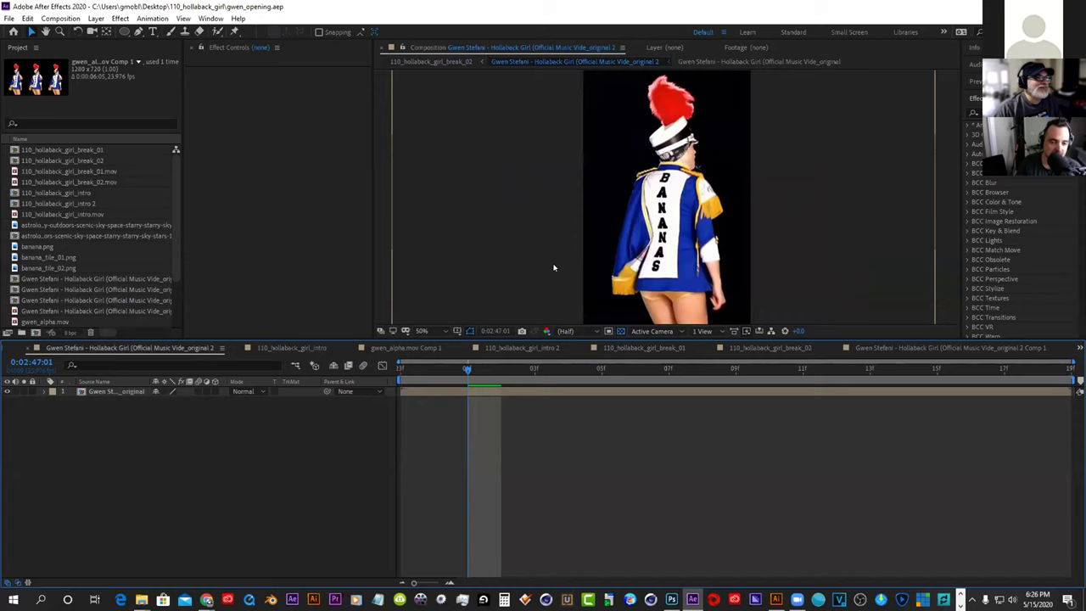
# In After Effects, open the nested Gwen Stefani original composition and toggle layer 3's visibility to inspect the cutout
pyautogui.click(122, 393)
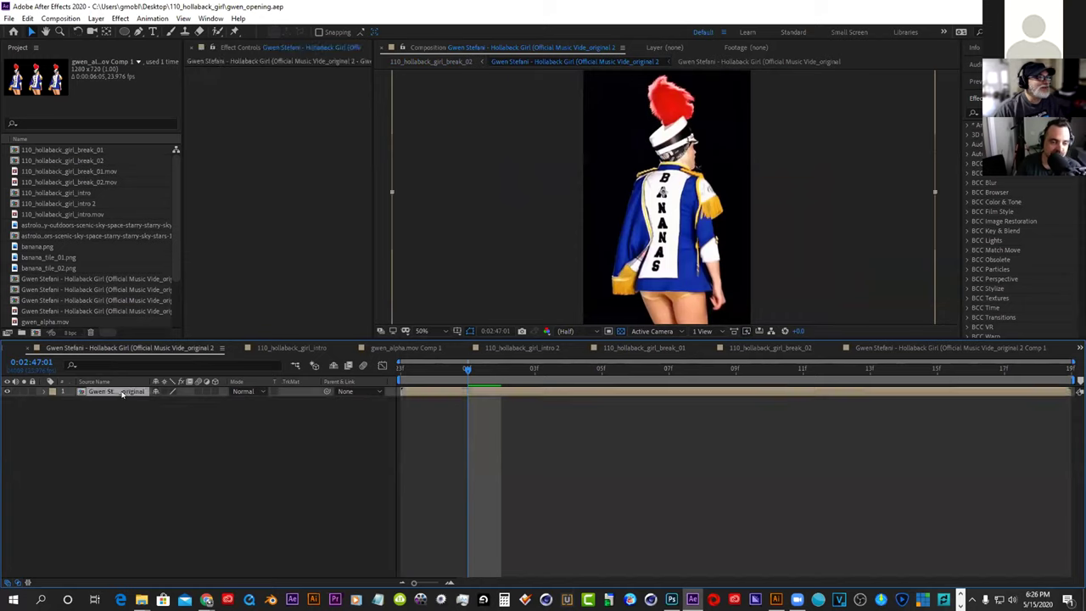
pyautogui.doubleClick(122, 394)
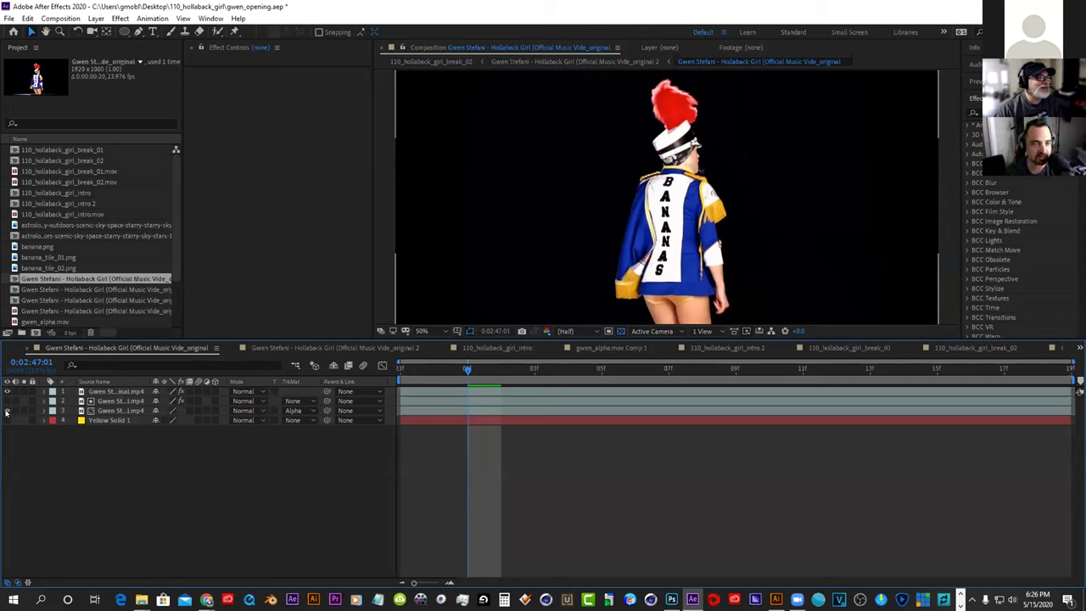
pyautogui.click(6, 411)
pyautogui.click(6, 412)
pyautogui.click(7, 411)
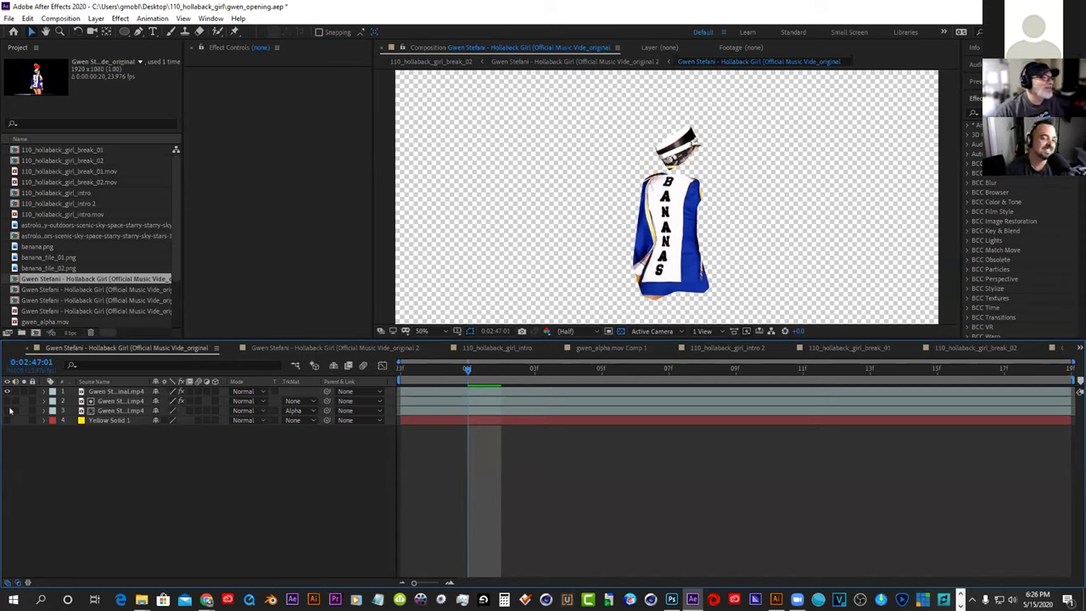
# Select layer 1 to view its mocha Pro effect and toggle the visibility of layers 3 and 1 to compare them
pyautogui.click(110, 391)
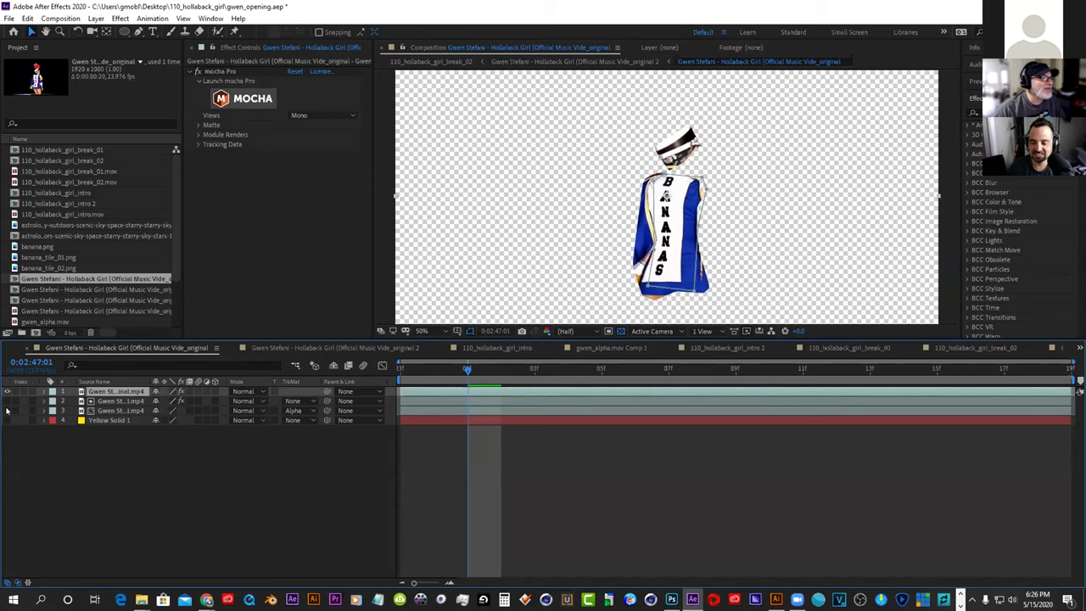
pyautogui.click(7, 411)
pyautogui.click(7, 411)
pyautogui.click(7, 410)
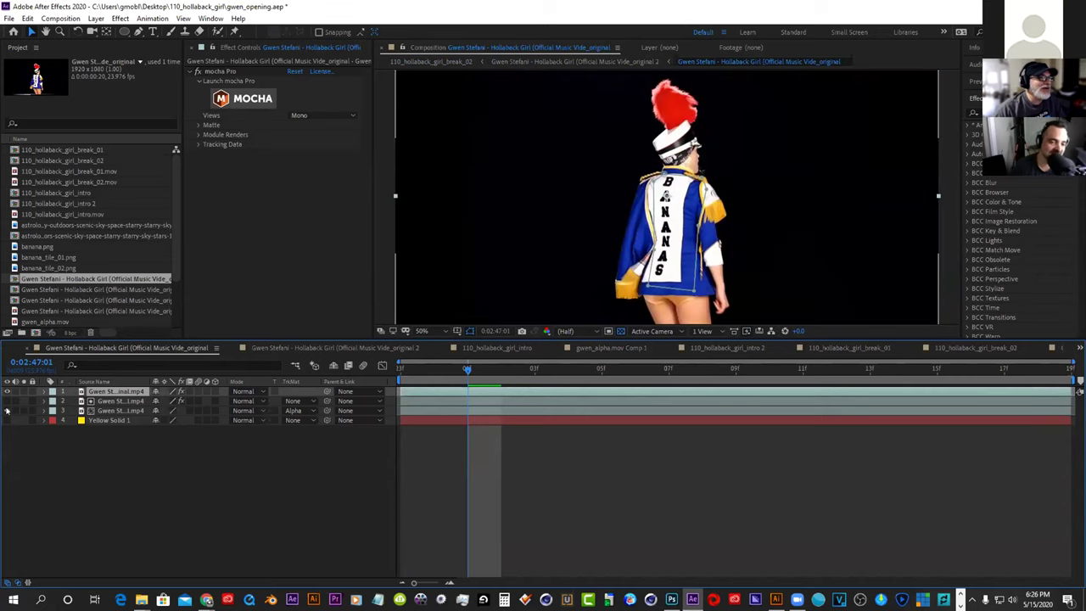
pyautogui.click(7, 392)
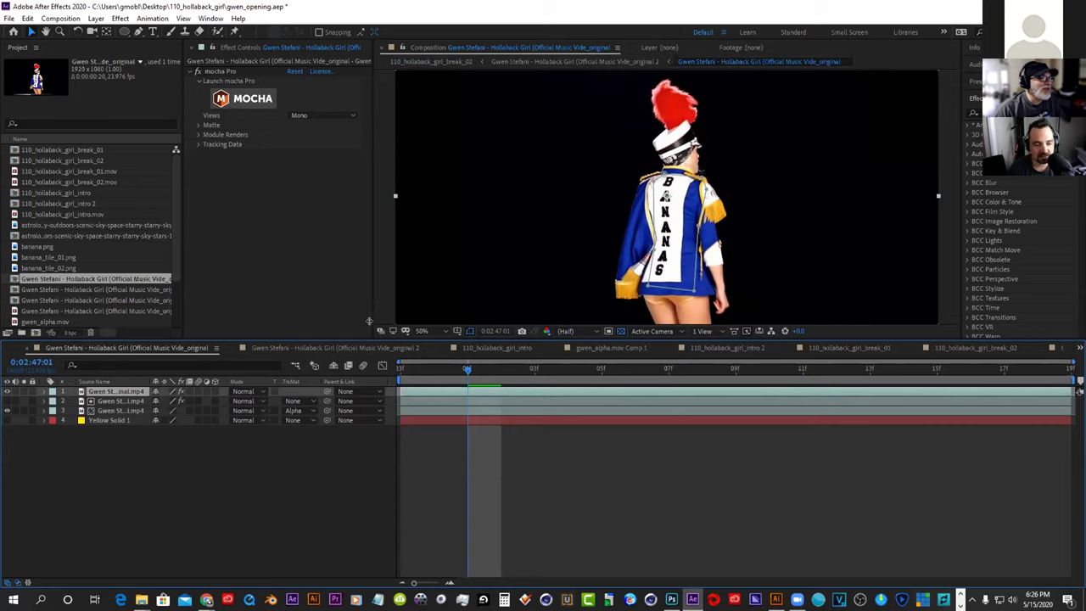
# Open the 110_hollaback_girl_intro composition and move the current time to 0:00:00:14
pyautogui.click(277, 348)
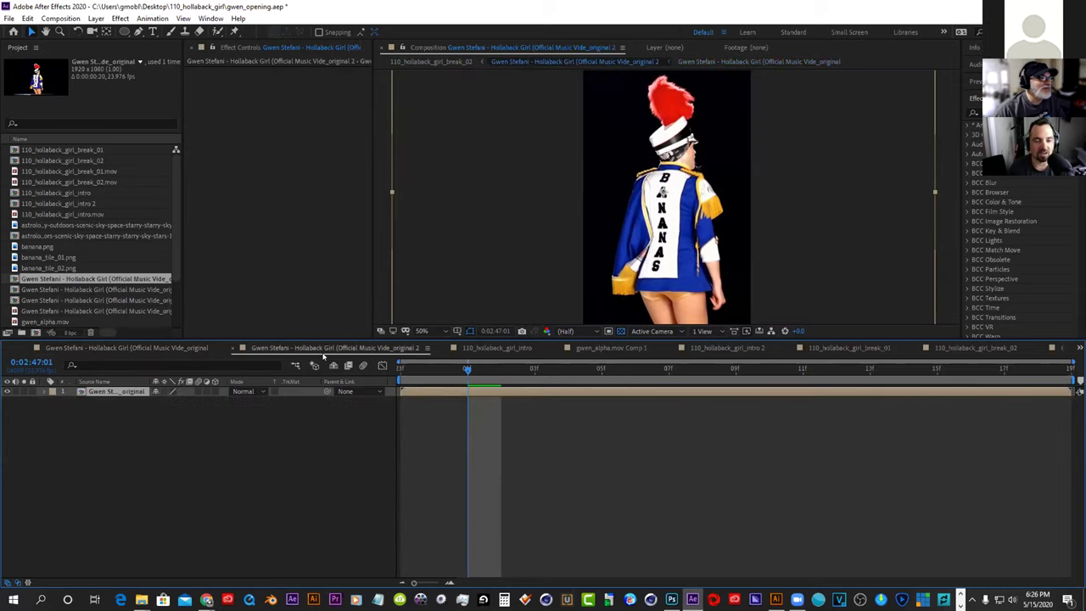
pyautogui.click(462, 350)
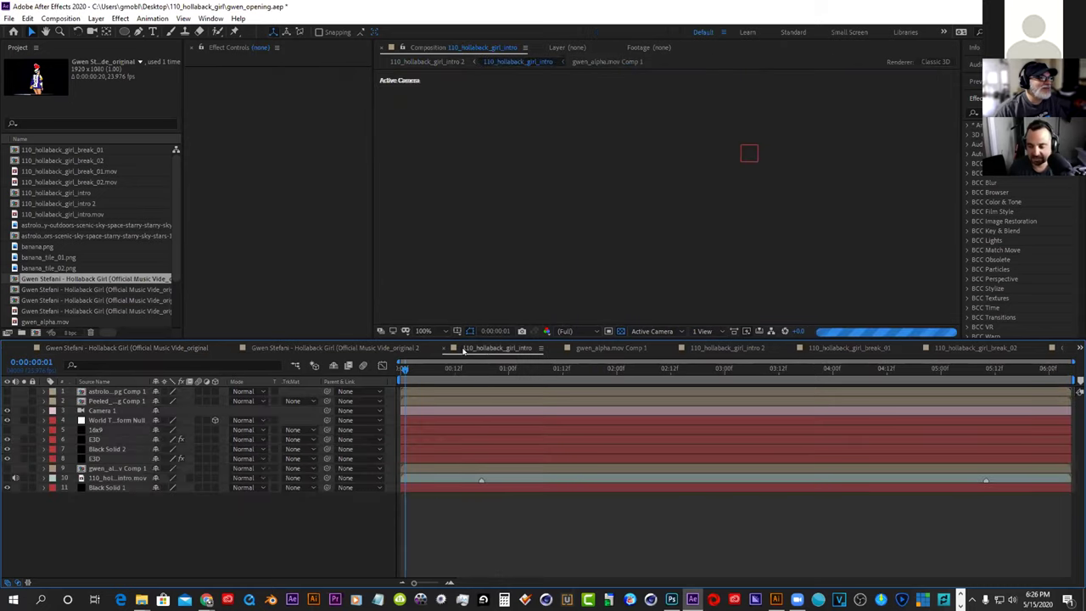
pyautogui.click(457, 370)
pyautogui.moveTo(457, 369)
pyautogui.mouseDown()
pyautogui.moveTo(492, 369)
pyautogui.moveTo(463, 369)
pyautogui.mouseUp()
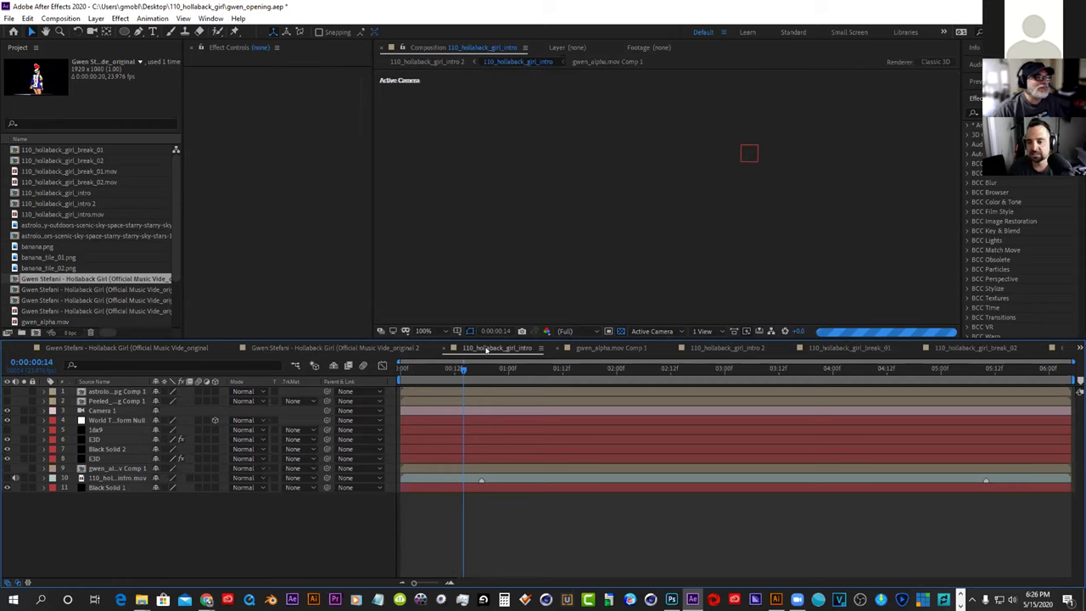
# Enlarge the composition viewer area above the timeline and set the viewer magnification to 50%
pyautogui.moveTo(469, 337); pyautogui.dragTo(469, 393)
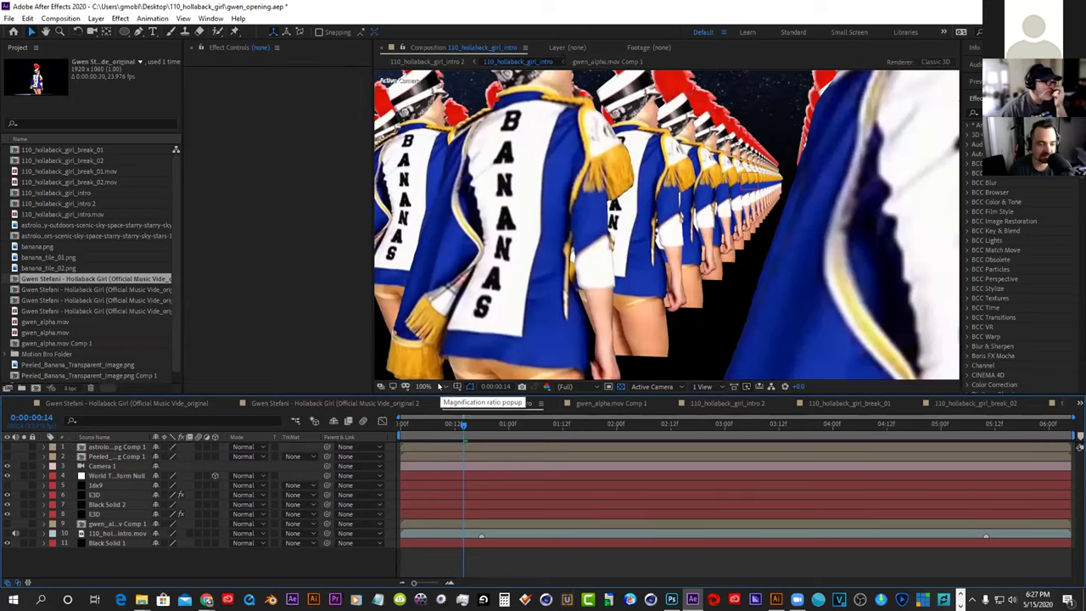
pyautogui.press(',')
pyautogui.press(',')
pyautogui.press(',')
pyautogui.press('.')
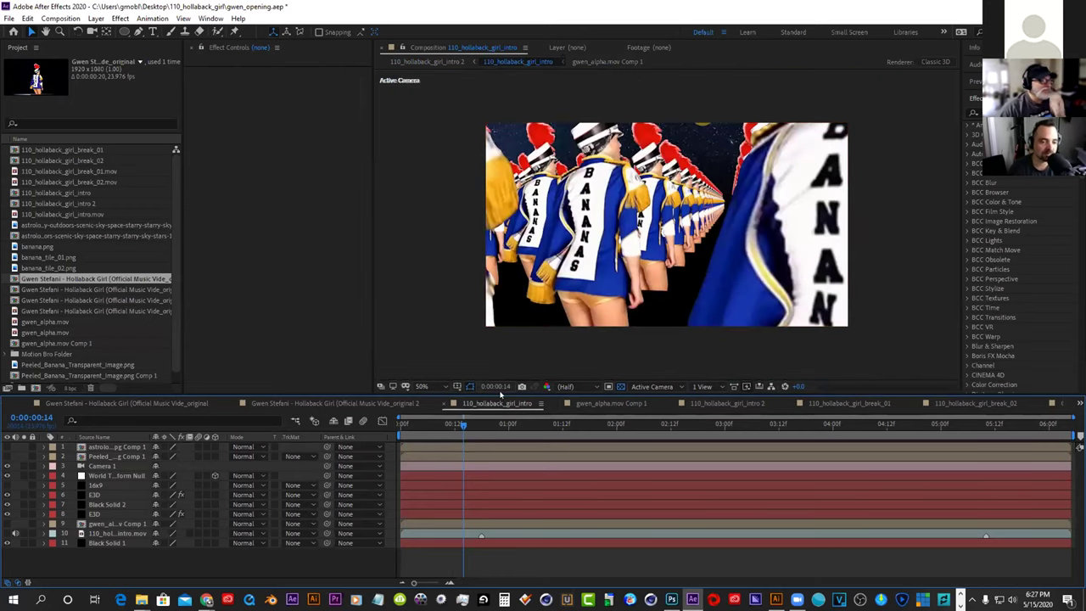
# Scrub through the 110_hollaback_girl_intro animation up to 0:00:05:05 and back toward its middle to review the camera move
pyautogui.moveTo(400, 424); pyautogui.dragTo(638, 450)
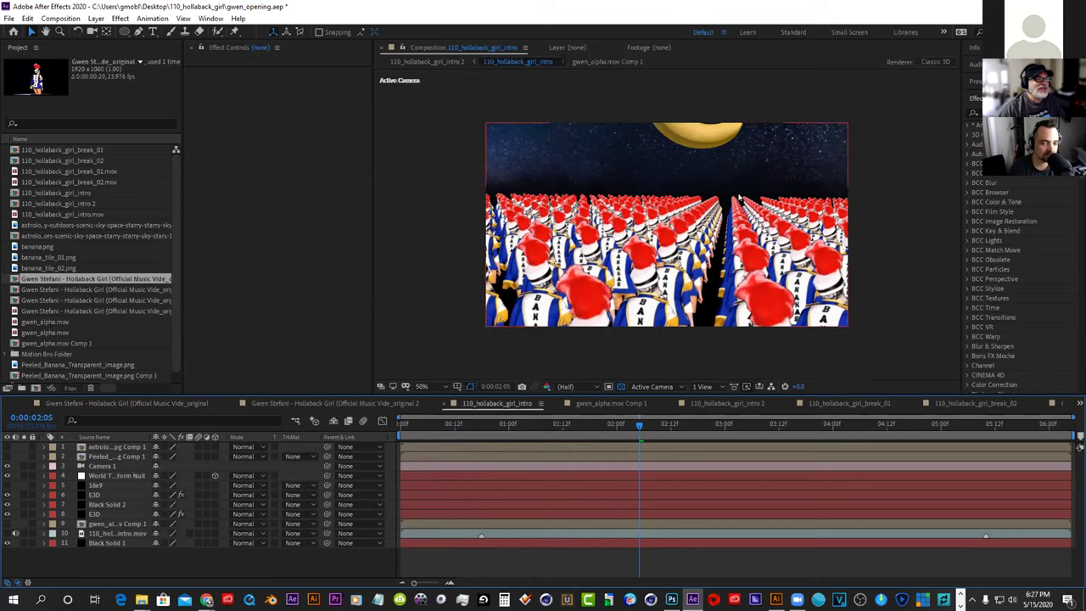
pyautogui.moveTo(642, 424); pyautogui.dragTo(913, 427)
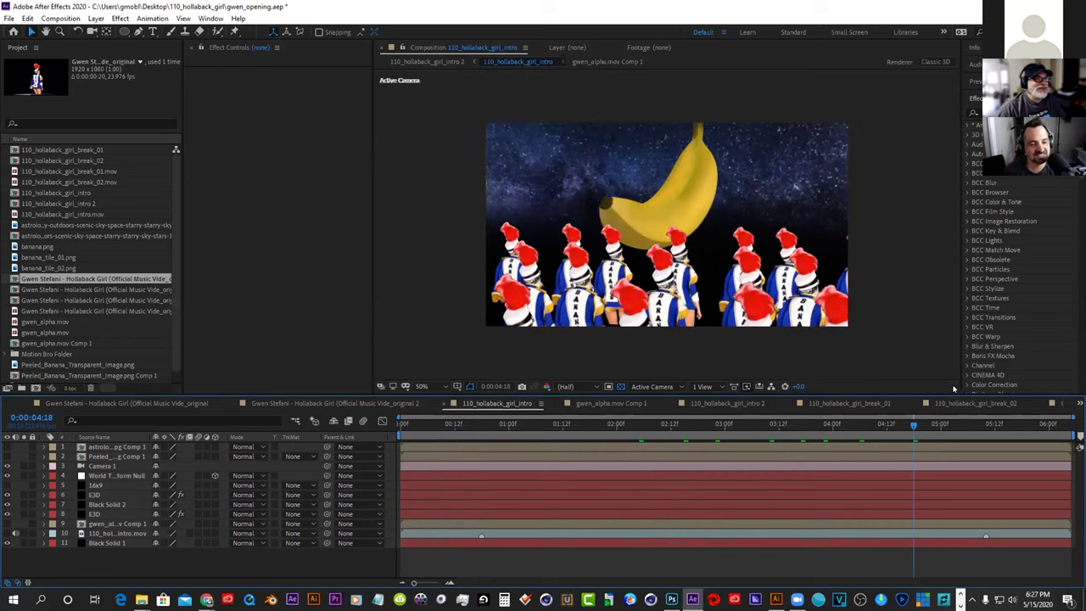
pyautogui.click(936, 424)
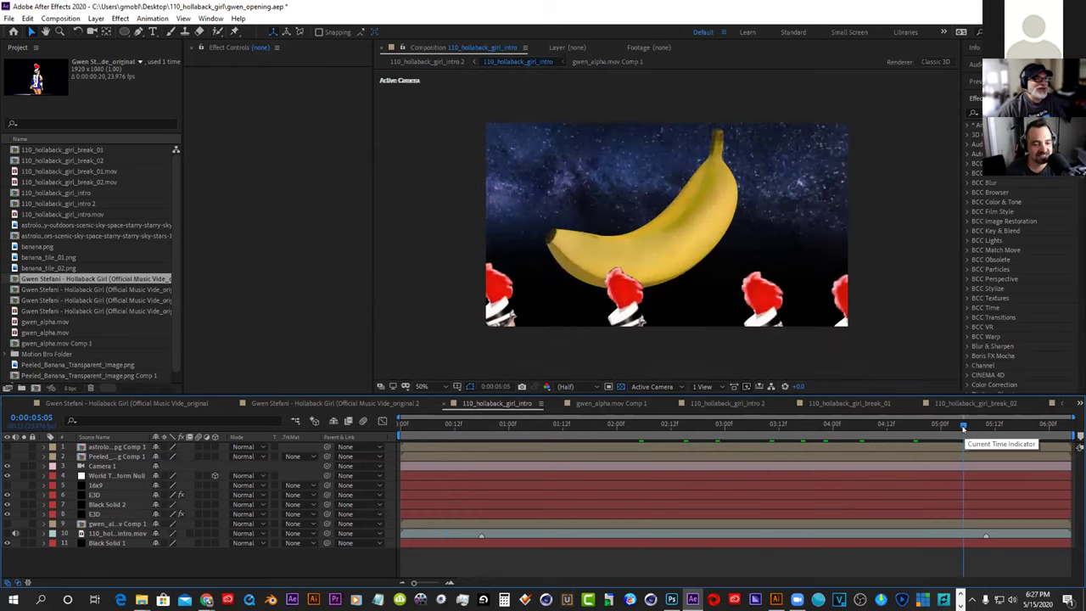
pyautogui.moveTo(919, 434); pyautogui.dragTo(619, 460)
pyautogui.press('space')
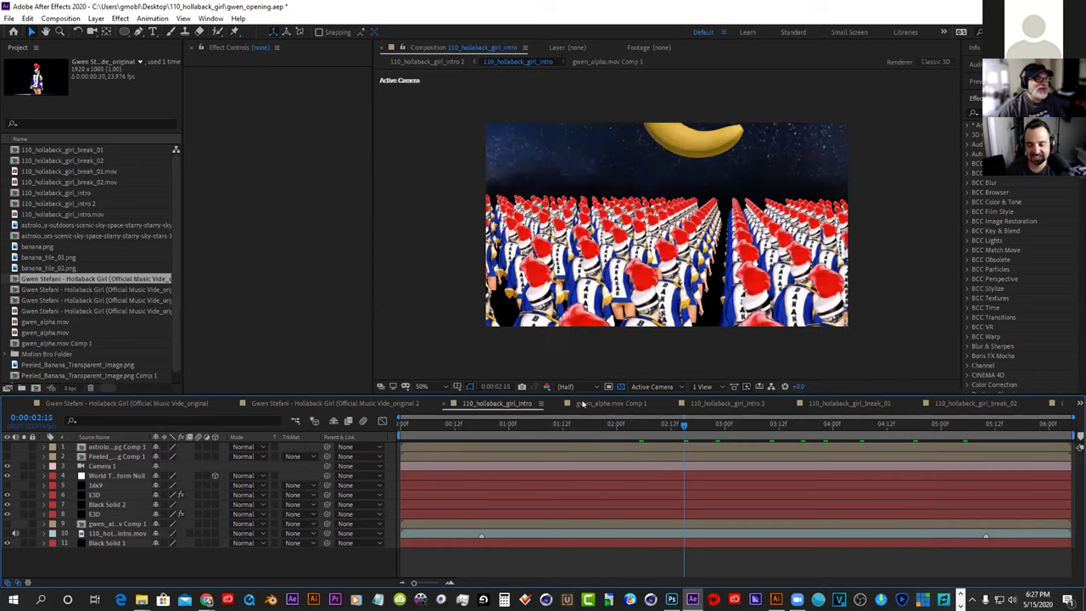
# Set the composition preview resolution to Quarter and play 110_hollaback_girl_intro from 0:00:02:15
pyautogui.click(580, 386)
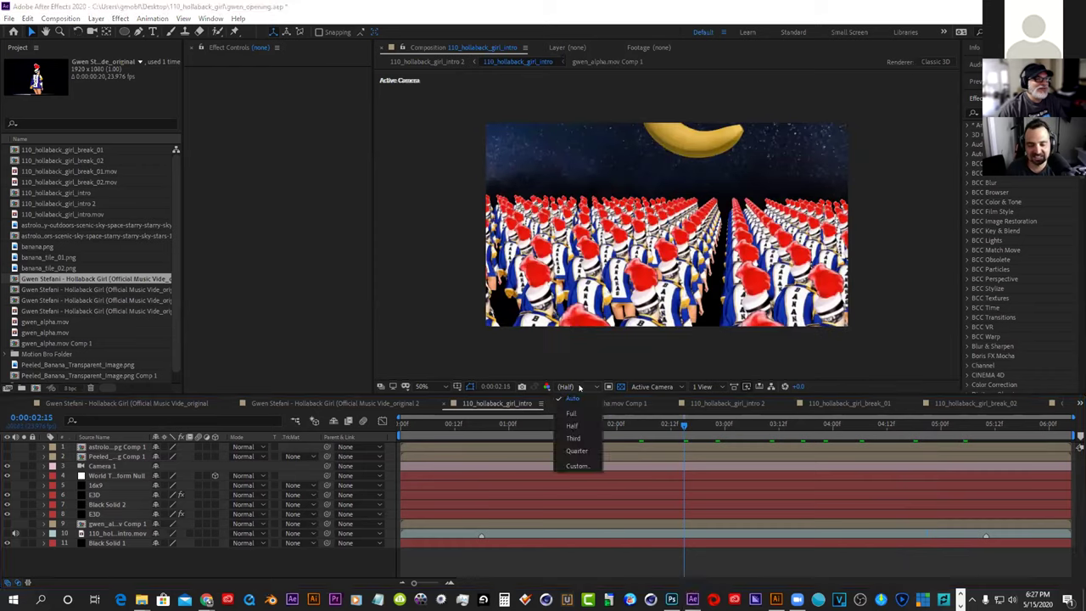
pyautogui.click(575, 456)
pyautogui.press('space')
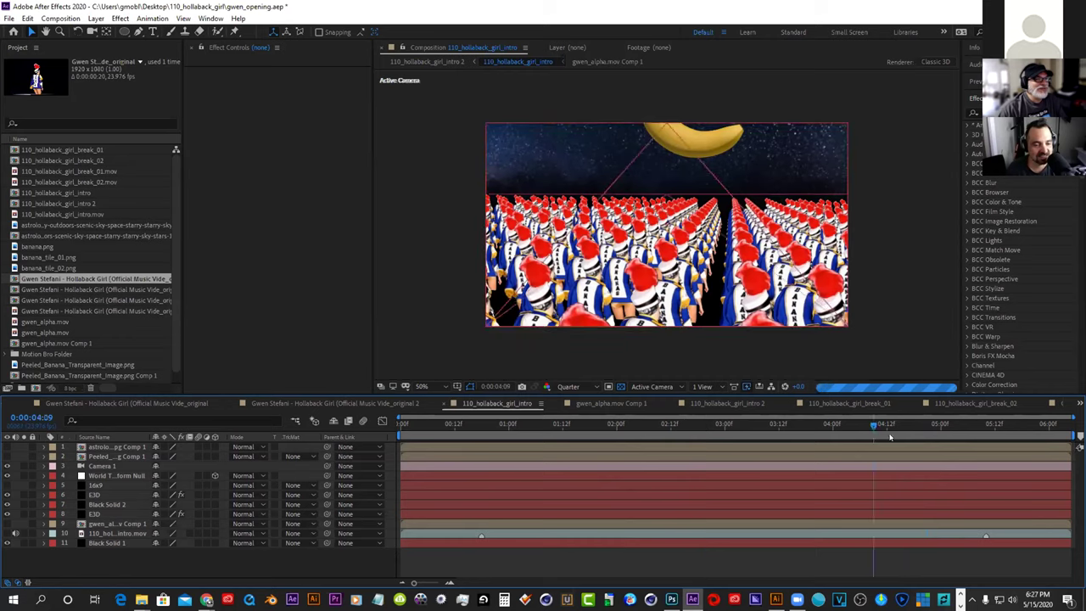
pyautogui.press('space')
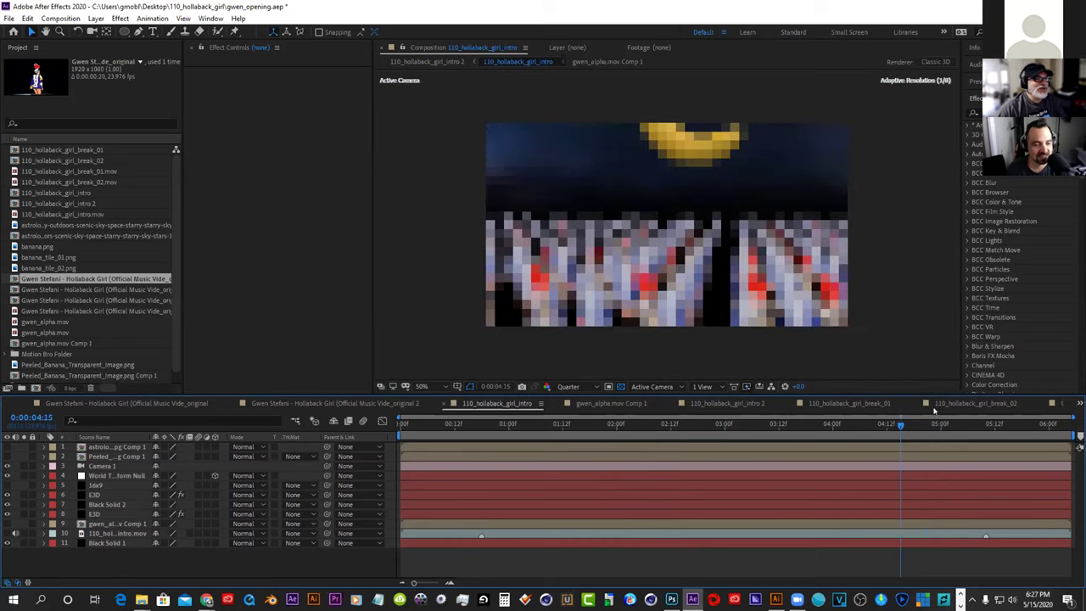
# Scrub and replay the second half of 110_hollaback_girl_intro up to 0:00:06:02 to review the camera move from the crowd to the banana
pyautogui.moveTo(900, 423); pyautogui.dragTo(939, 424)
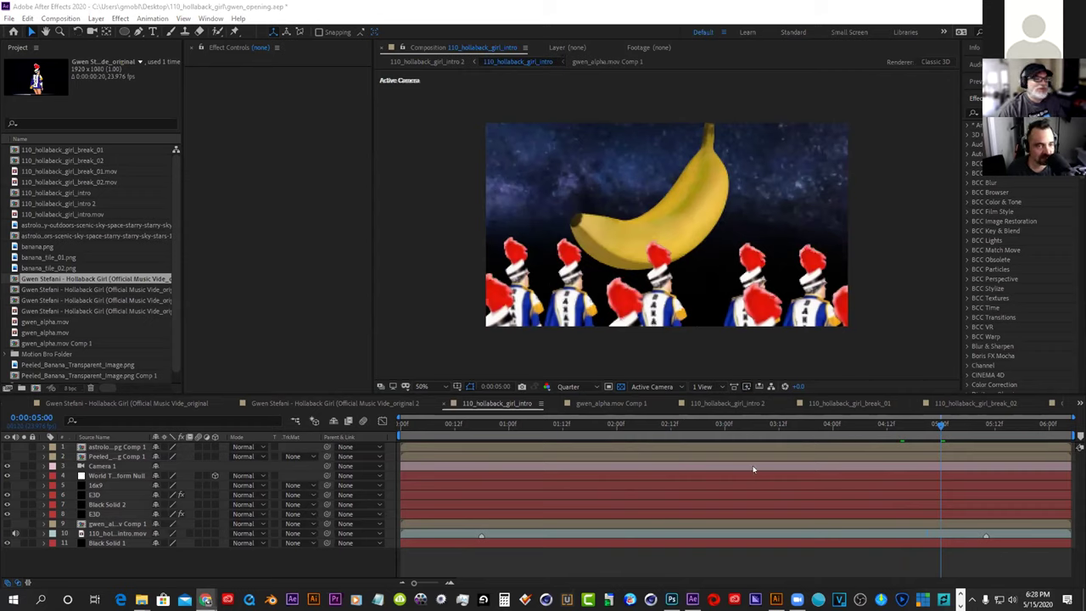
pyautogui.moveTo(942, 423); pyautogui.dragTo(828, 424)
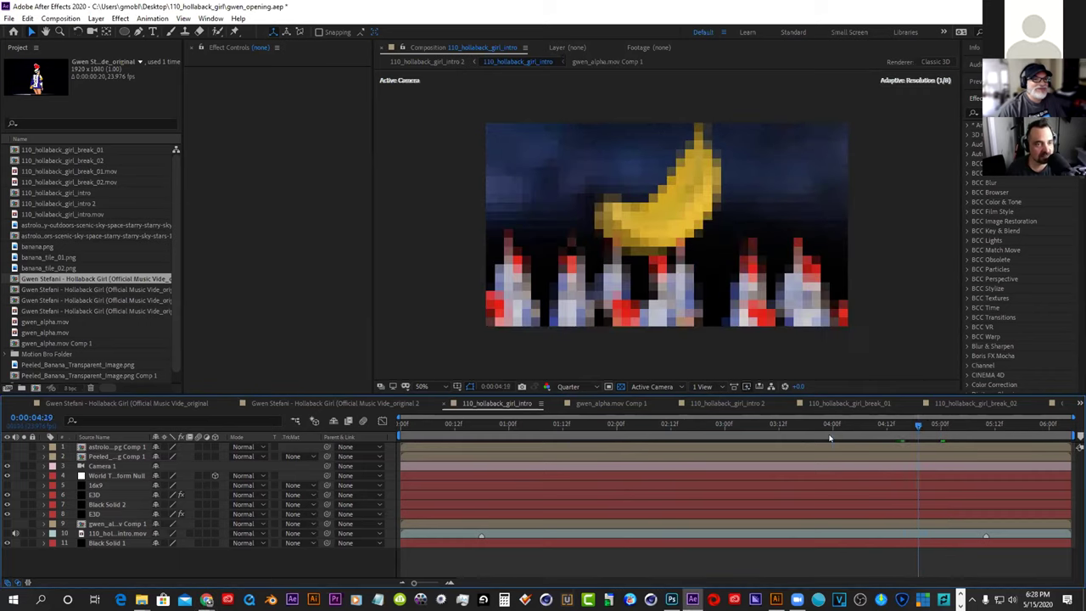
pyautogui.press('pageup')
pyautogui.press('pageup')
pyautogui.press('pageup')
pyautogui.press('pageup')
pyautogui.press('pageup')
pyautogui.press('pageup')
pyautogui.press('pageup')
pyautogui.press('pageup')
pyautogui.press('pageup')
pyautogui.press('pageup')
pyautogui.press('pageup')
pyautogui.press('pageup')
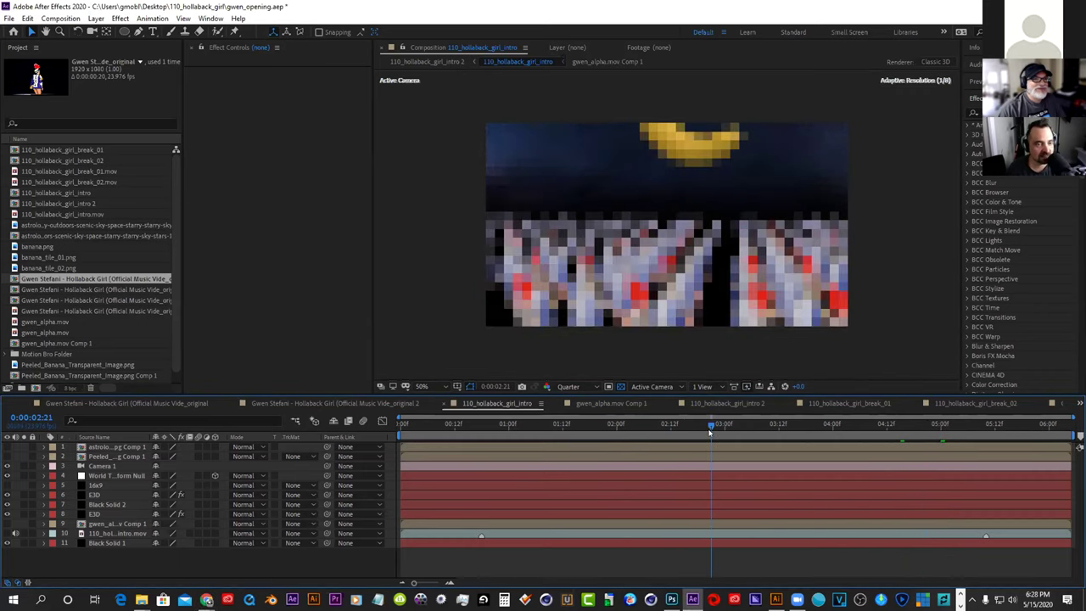
pyautogui.press('space')
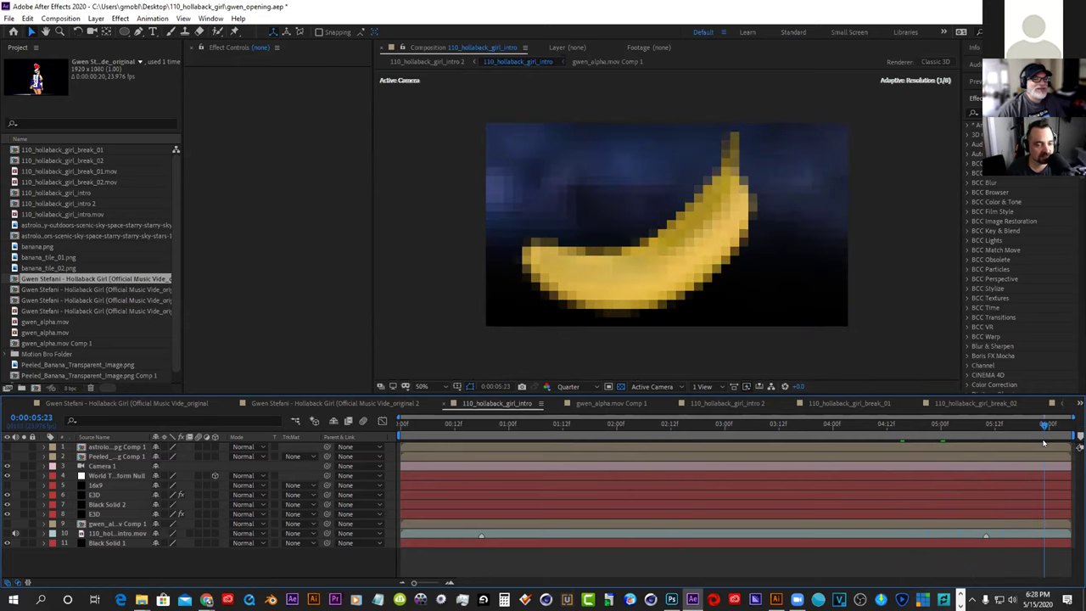
pyautogui.press('space')
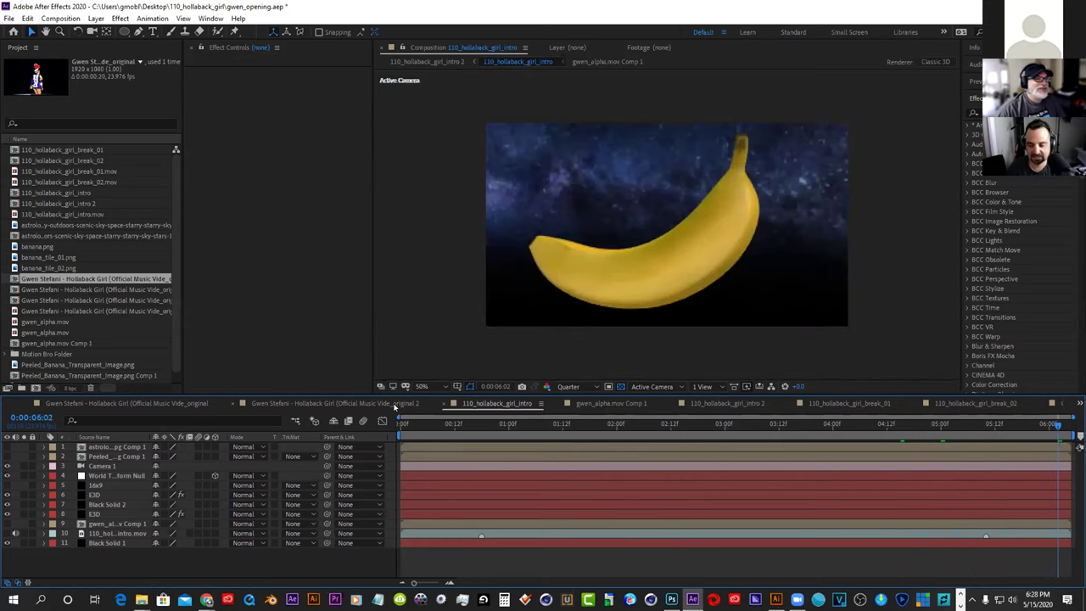
# Look at the cut-out footage composition, then open gwen_alpha.mov Comp 1 and scrub it back to 0:02:46:19 to examine the looping motion
pyautogui.click(336, 404)
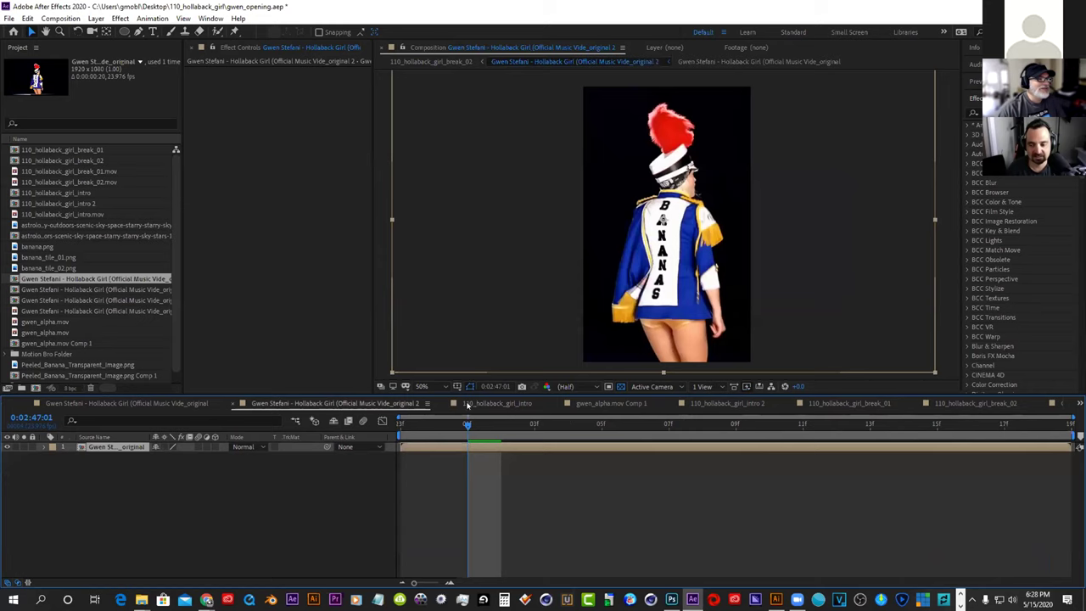
pyautogui.click(467, 404)
pyautogui.click(617, 404)
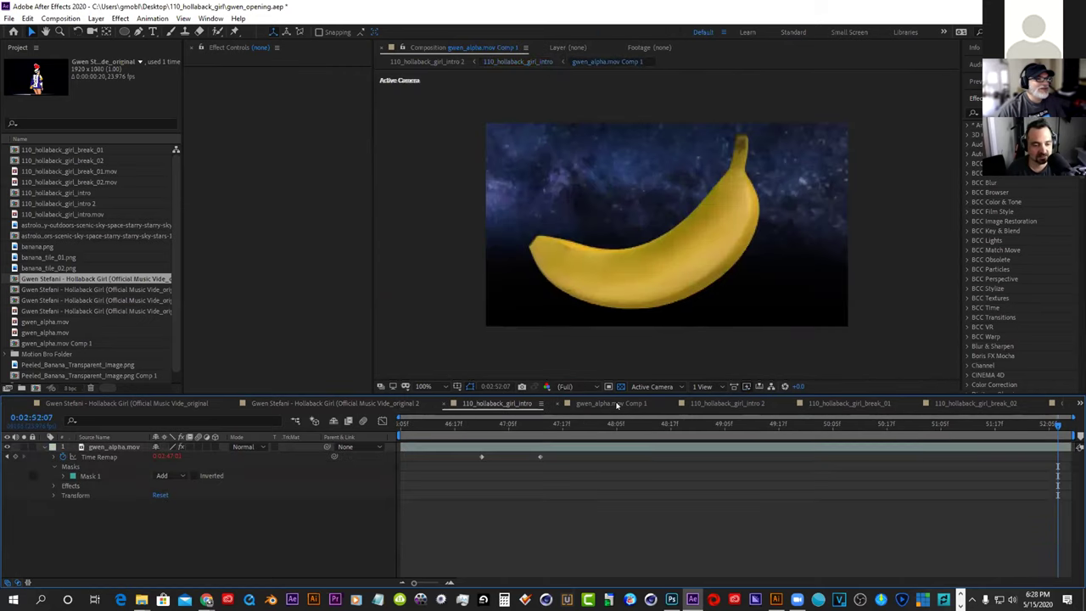
pyautogui.scroll(-2, 625, 352)
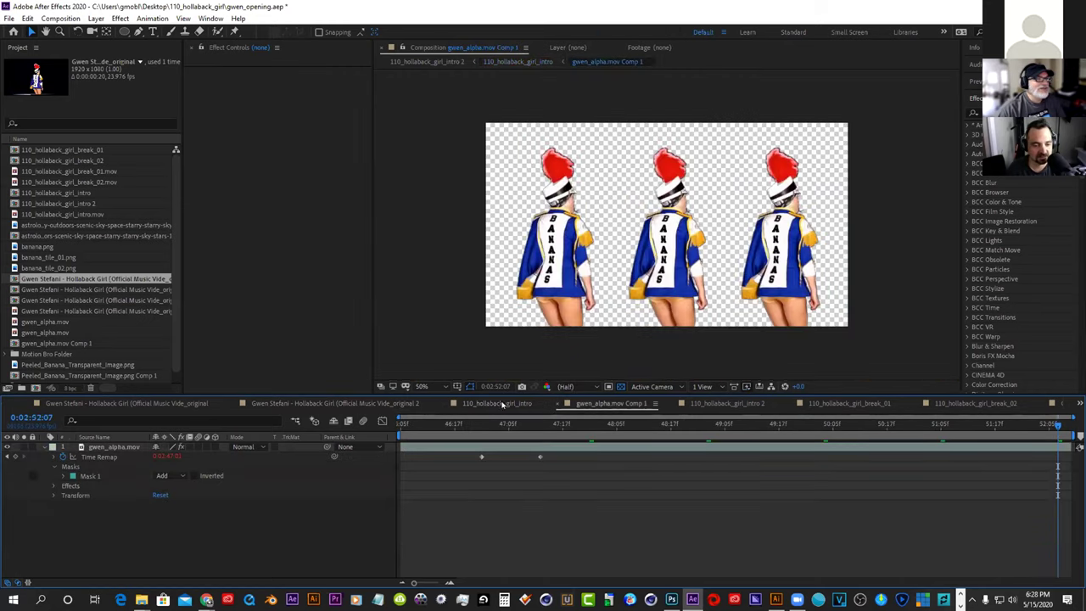
pyautogui.moveTo(412, 430); pyautogui.dragTo(684, 430)
pyautogui.press('space')
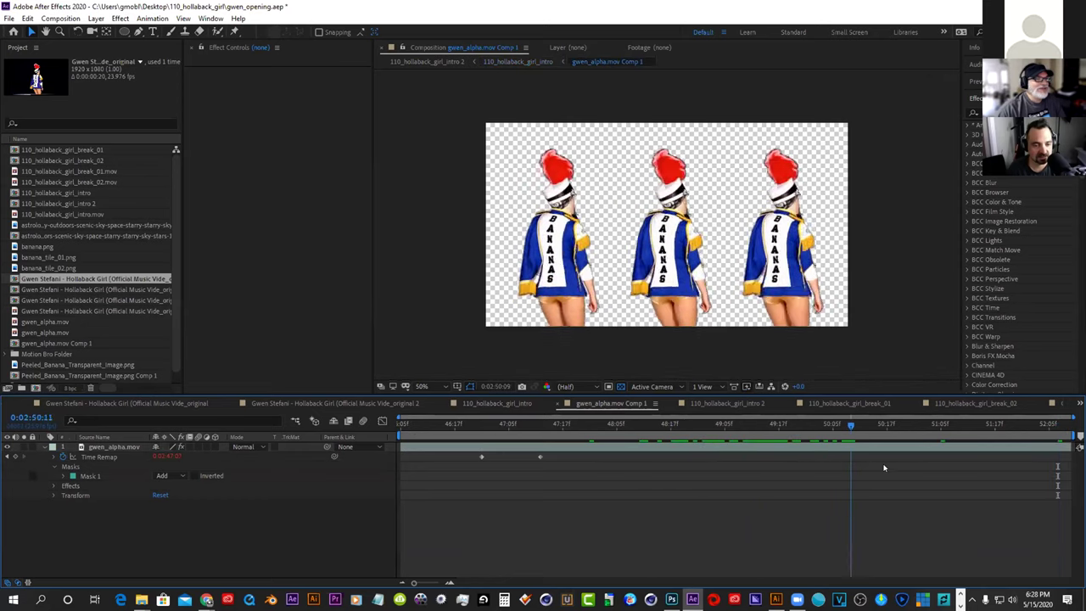
pyautogui.moveTo(927, 473); pyautogui.dragTo(462, 474)
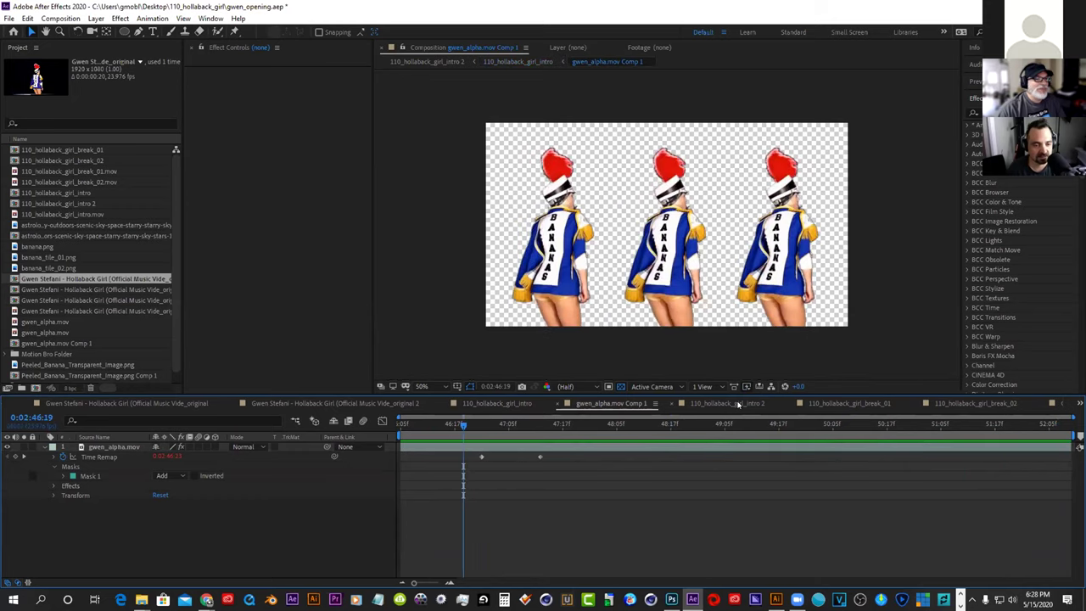
# Open the 110_hollaback_girl_intro 2 composition, play it through its transitions and scrub back to 0:00:05:10
pyautogui.click(730, 404)
pyautogui.moveTo(462, 424); pyautogui.dragTo(575, 437)
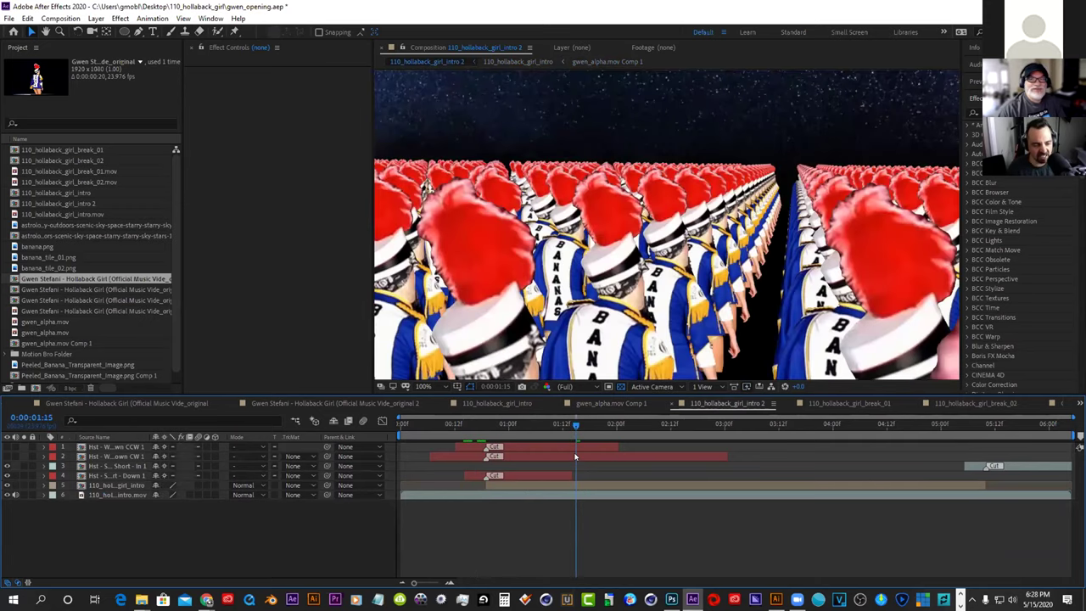
pyautogui.press('space')
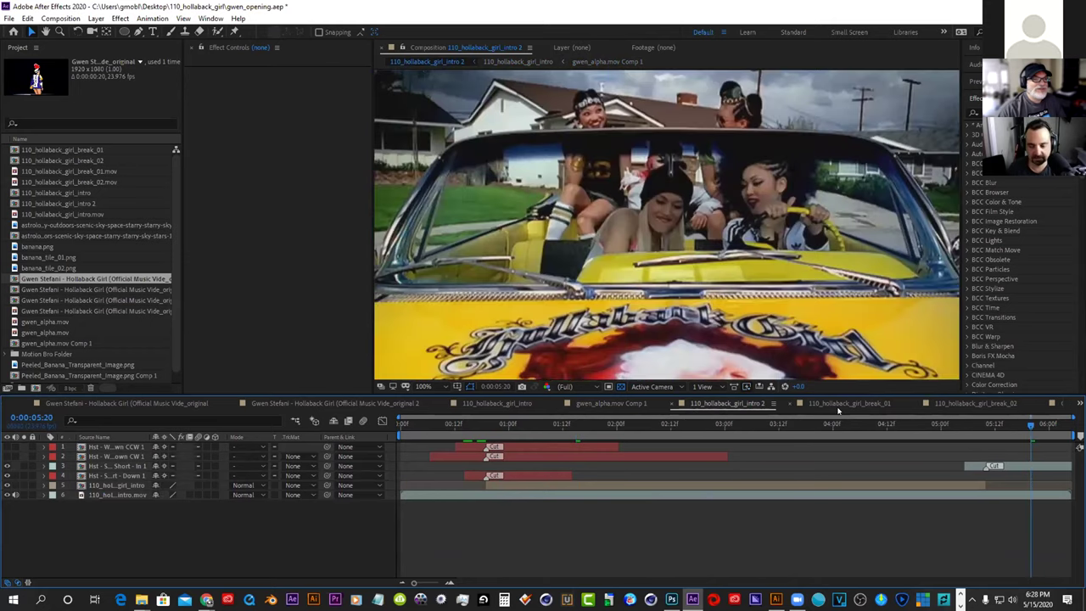
pyautogui.moveTo(952, 422); pyautogui.dragTo(983, 430)
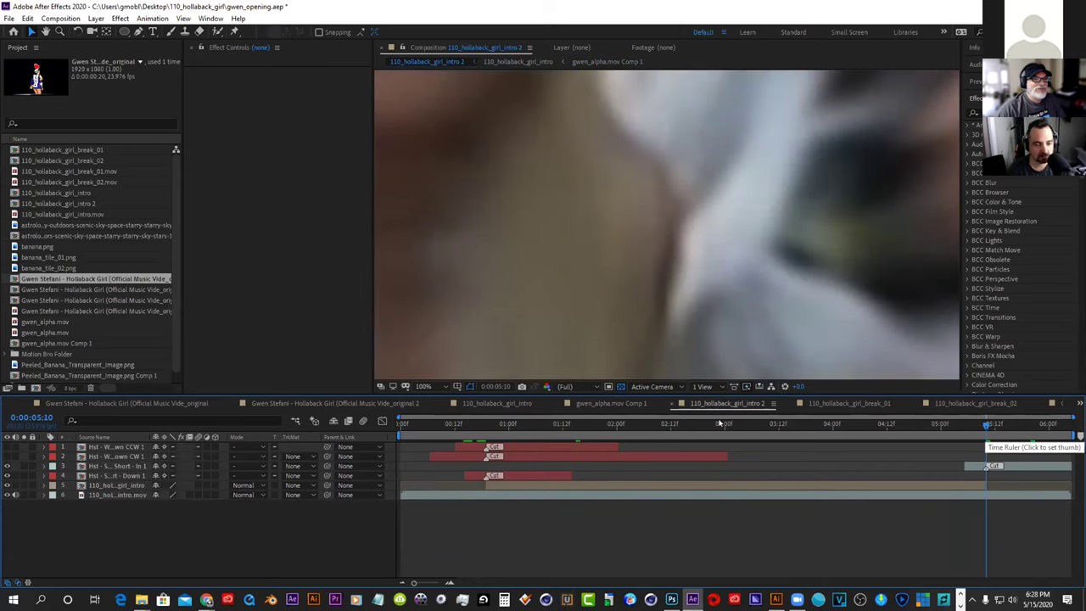
# Open the 110_hollaback_girl_break_01 composition and scrub its first seconds to examine the rising figures and rotating video columns
pyautogui.click(844, 403)
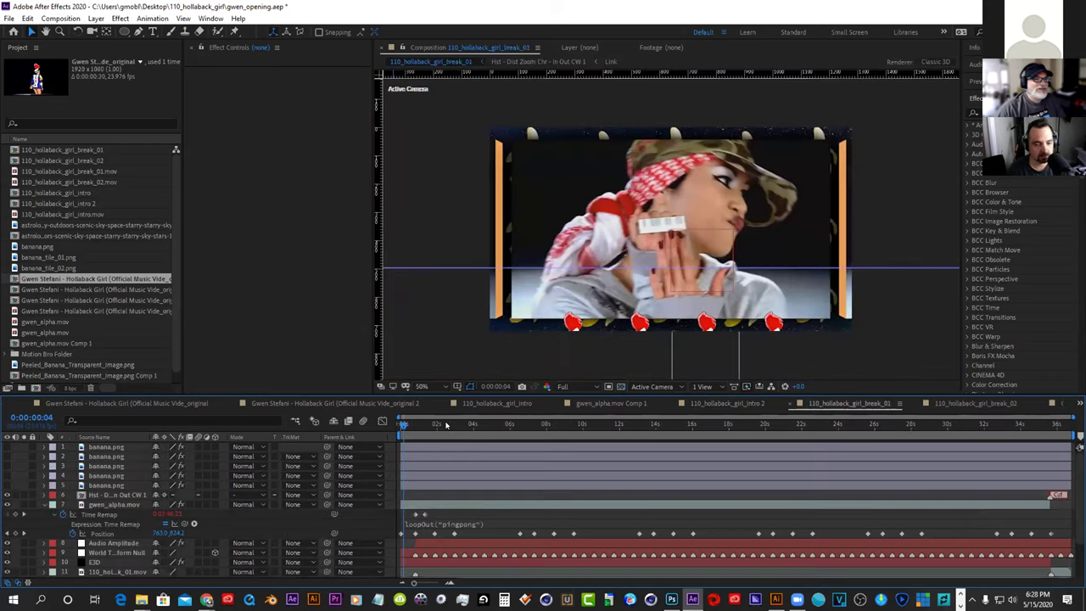
pyautogui.moveTo(404, 427); pyautogui.dragTo(428, 425)
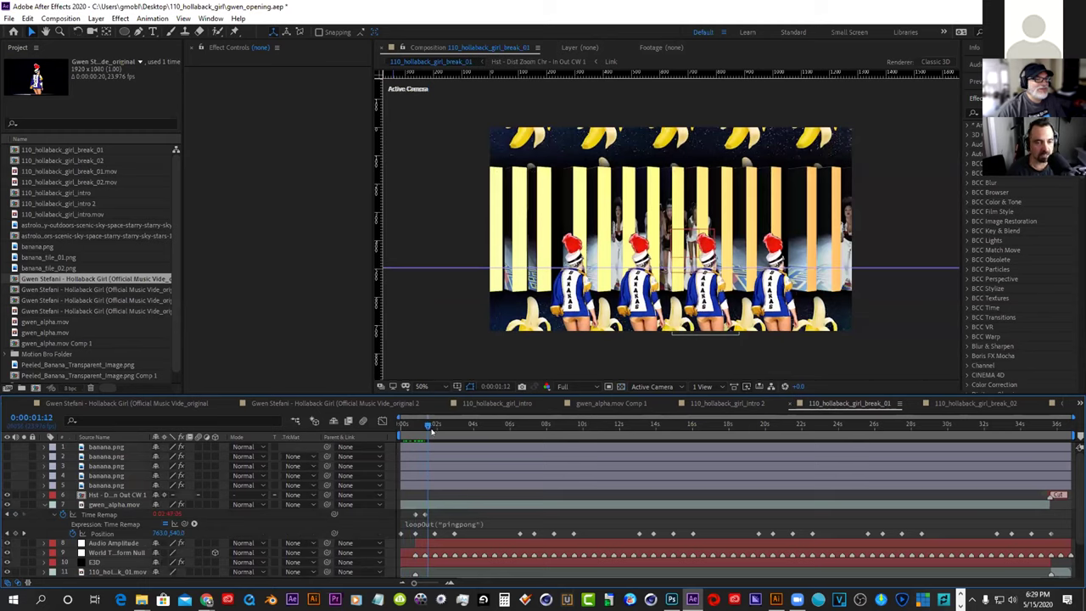
pyautogui.moveTo(431, 428)
pyautogui.mouseDown()
pyautogui.moveTo(445, 424)
pyautogui.moveTo(411, 422)
pyautogui.mouseUp()
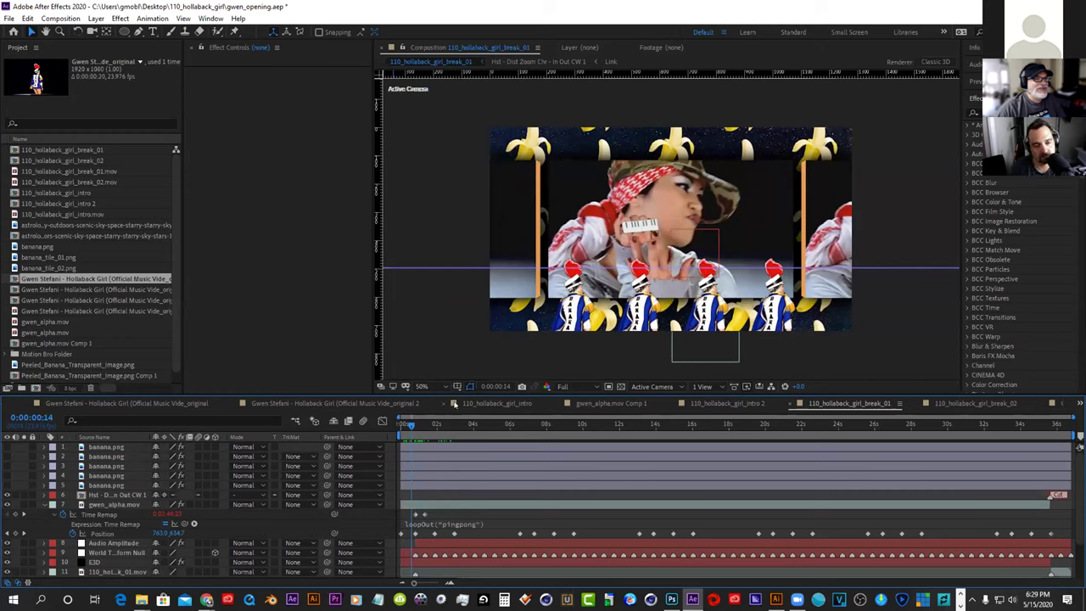
pyautogui.moveTo(419, 424)
pyautogui.mouseDown()
pyautogui.moveTo(441, 424)
pyautogui.moveTo(412, 424)
pyautogui.mouseUp()
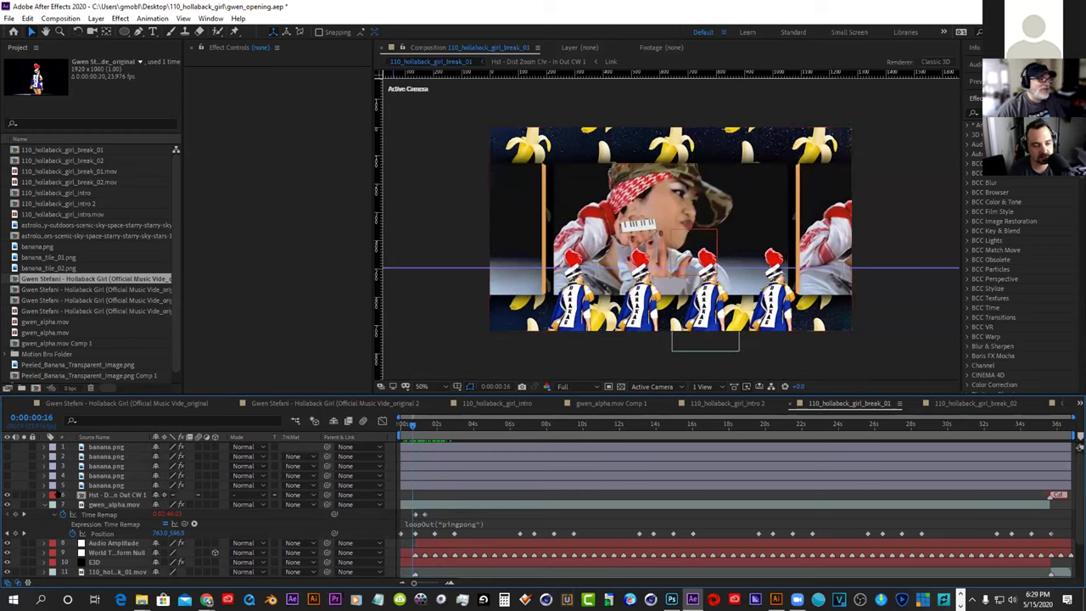
# Collapse the gwen_alpha.mov layer's properties and open the Element Scene Setup of the E3D layer
pyautogui.click(43, 504)
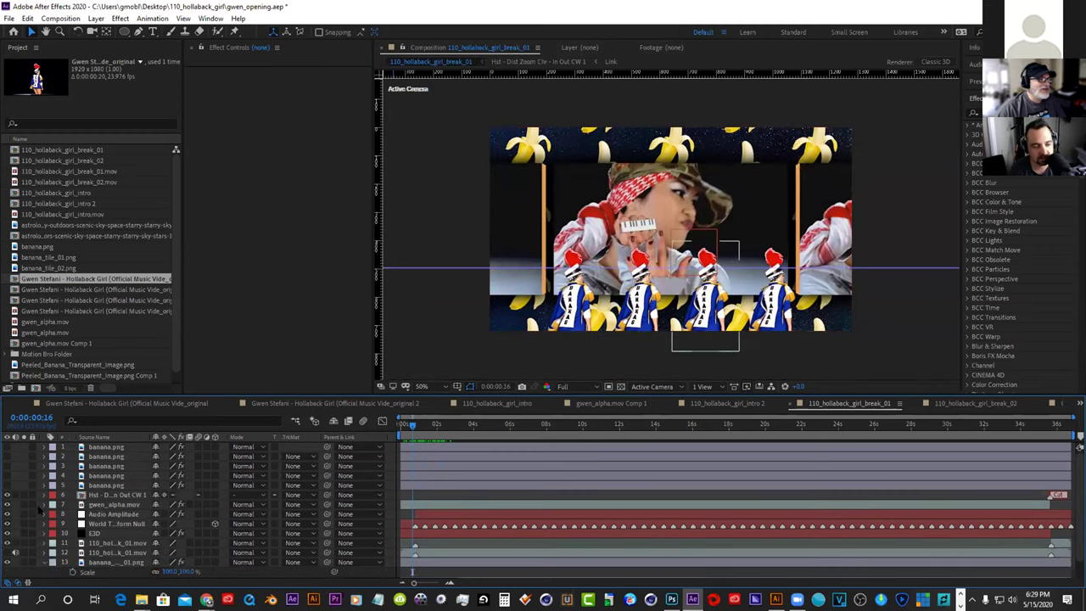
pyautogui.click(93, 533)
pyautogui.doubleClick(94, 533)
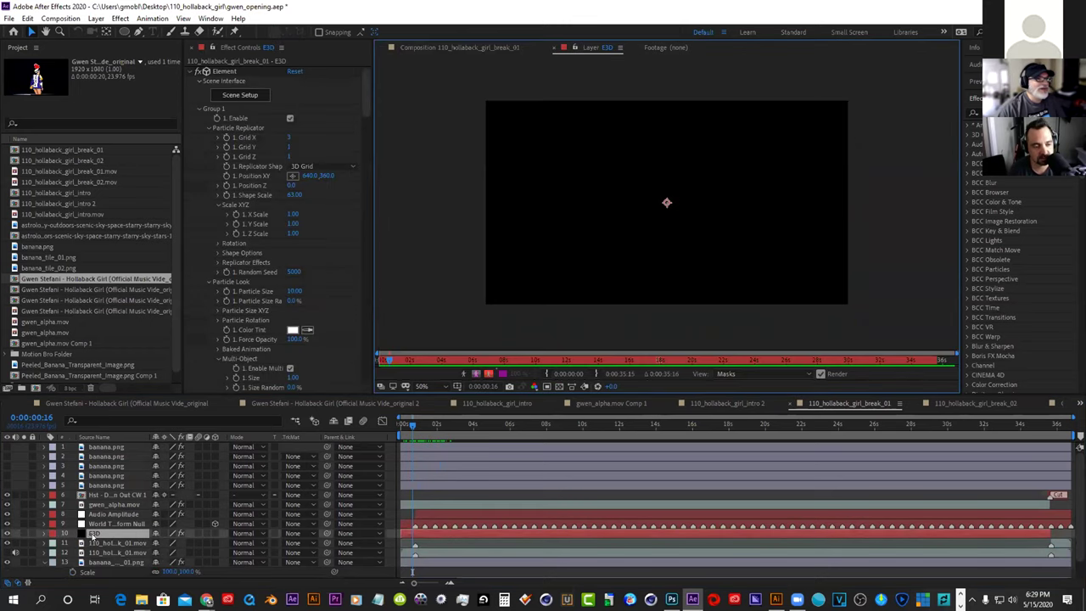
pyautogui.click(225, 72)
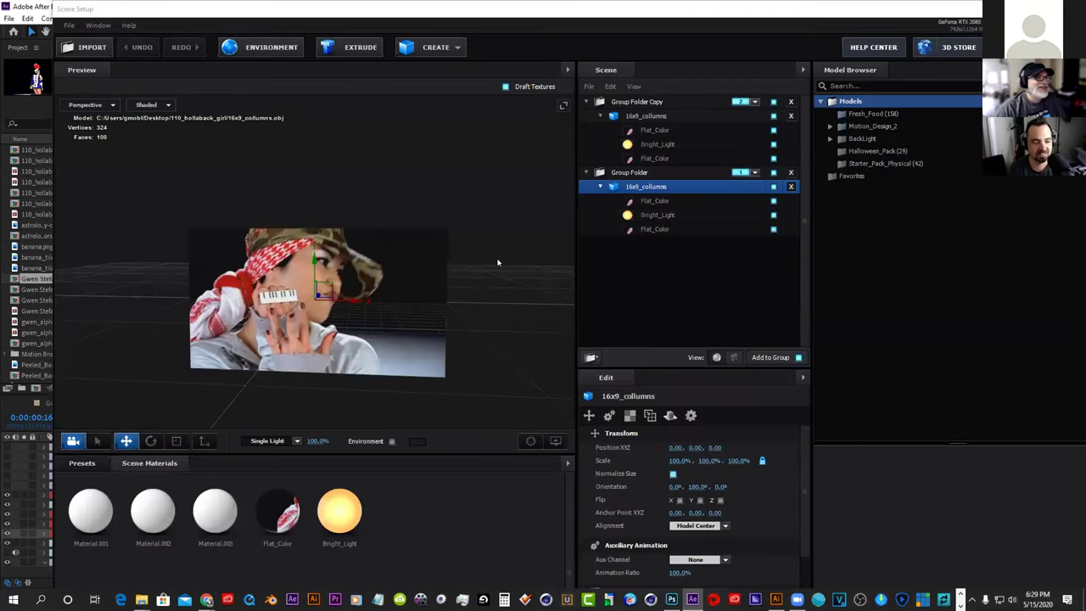
# Orbit around the 16x9_collumns model, select Group Folder Copy and Group Folder in turn, and close the Scene Setup
pyautogui.moveTo(498, 262); pyautogui.dragTo(301, 279)
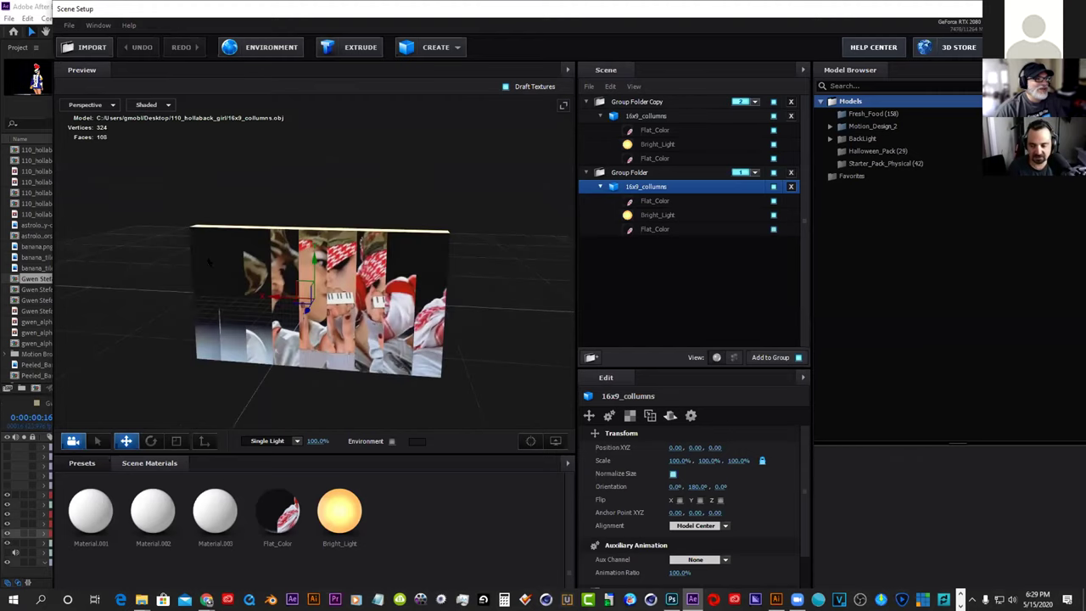
pyautogui.moveTo(219, 204); pyautogui.dragTo(383, 194)
pyautogui.moveTo(461, 209)
pyautogui.mouseDown()
pyautogui.moveTo(275, 206)
pyautogui.moveTo(446, 203)
pyautogui.mouseUp()
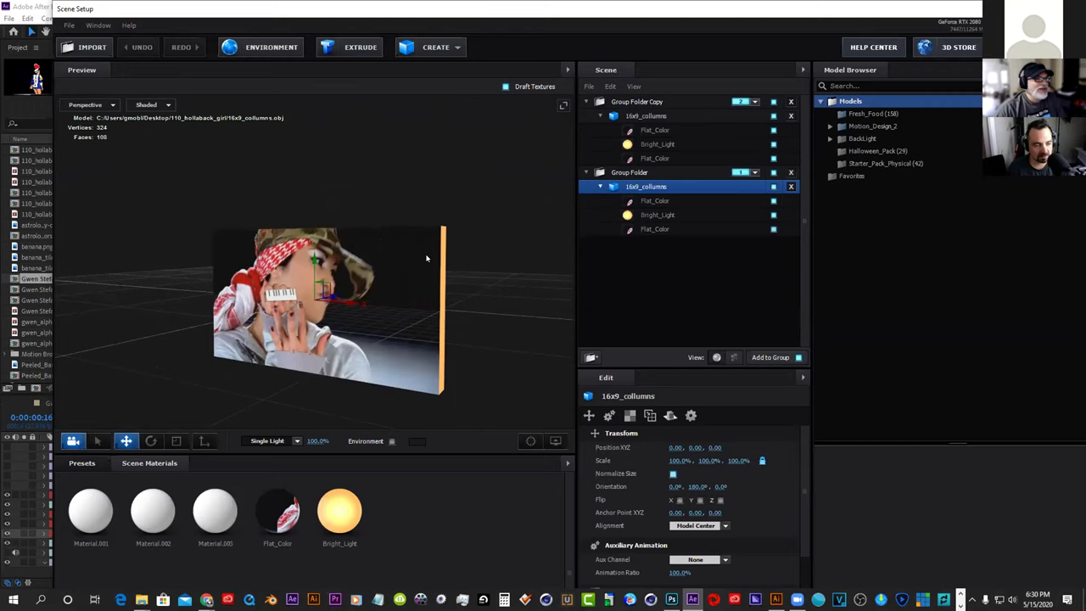
pyautogui.click(638, 102)
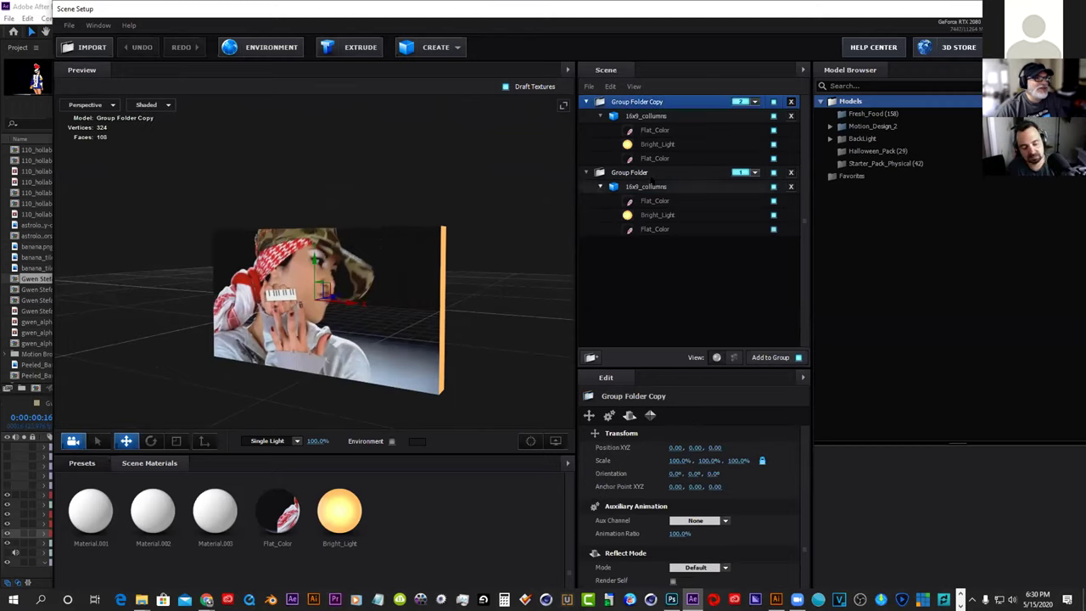
pyautogui.click(632, 173)
pyautogui.click(1073, 8)
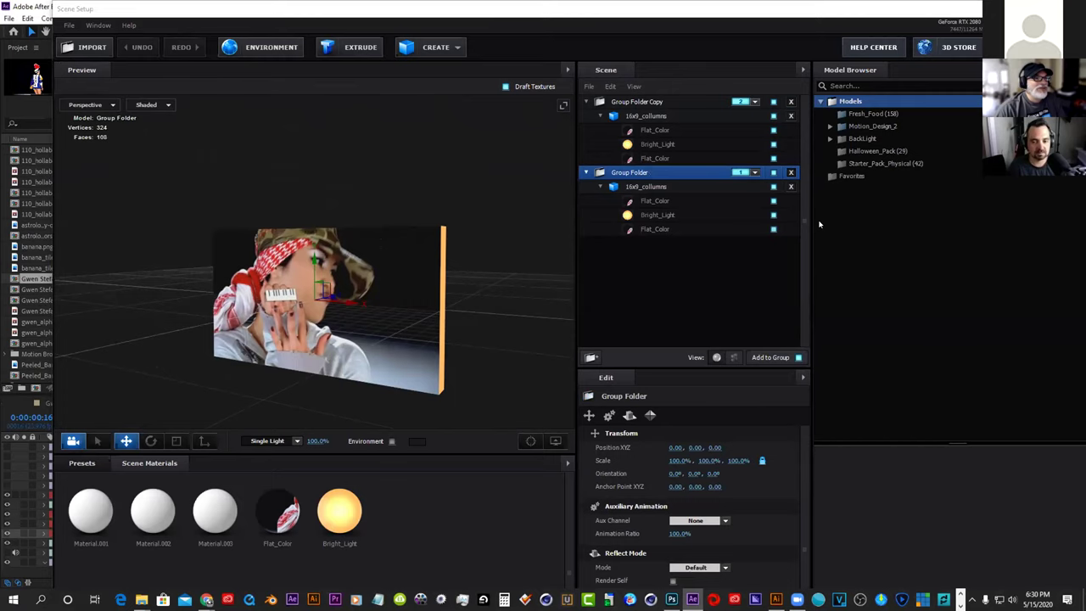
# Open the 110_hollaback_girl_break_02 composition, move the current time to 0:00:08:06 and set the viewer magnification to 50%
pyautogui.press('space')
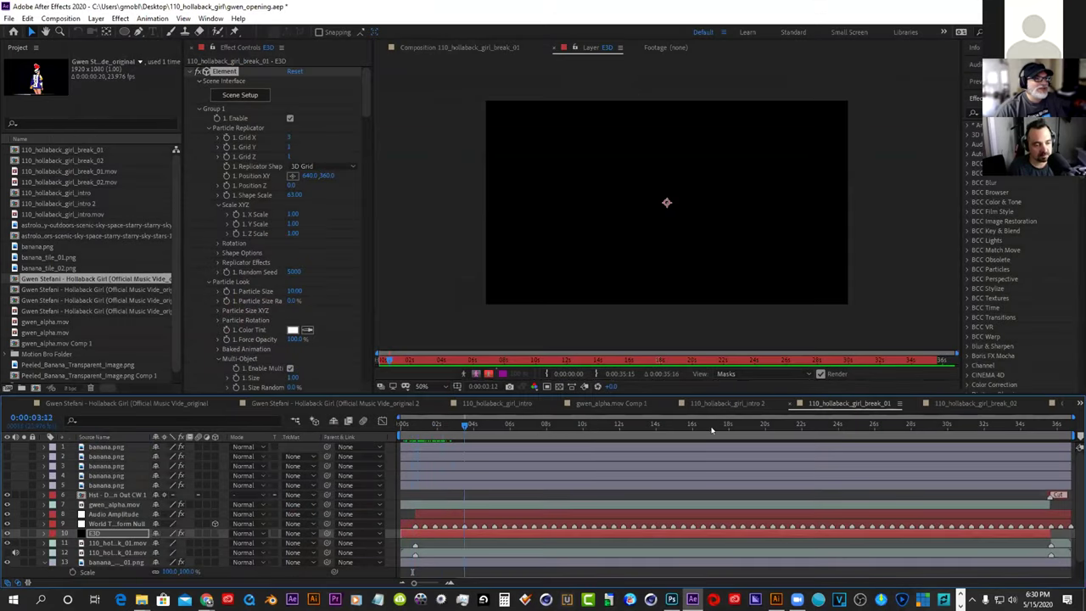
pyautogui.click(725, 404)
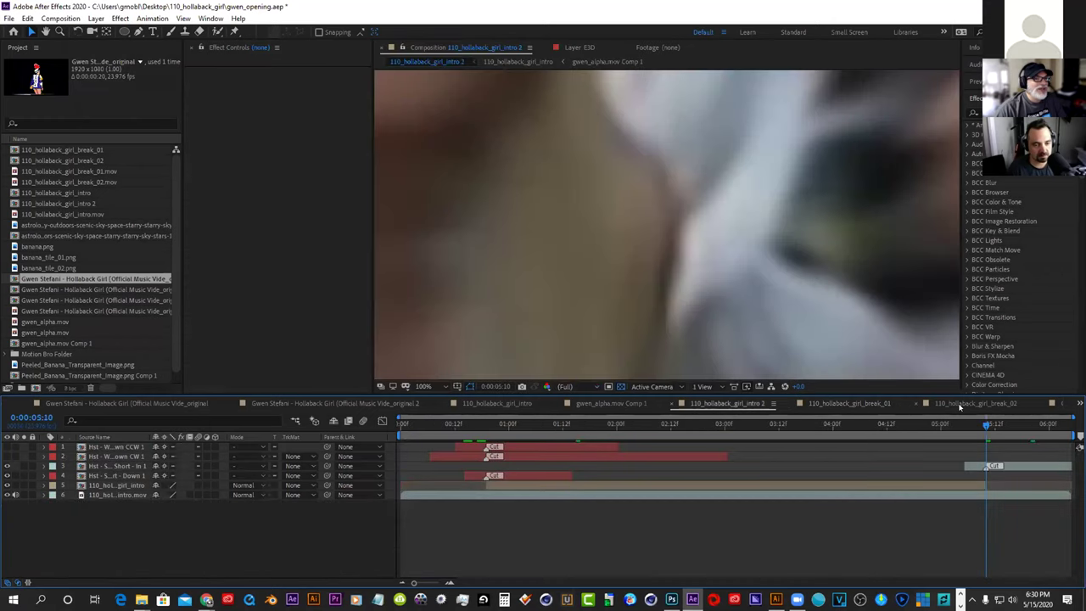
pyautogui.click(962, 405)
pyautogui.moveTo(535, 430)
pyautogui.mouseDown()
pyautogui.moveTo(608, 429)
pyautogui.moveTo(548, 431)
pyautogui.mouseUp()
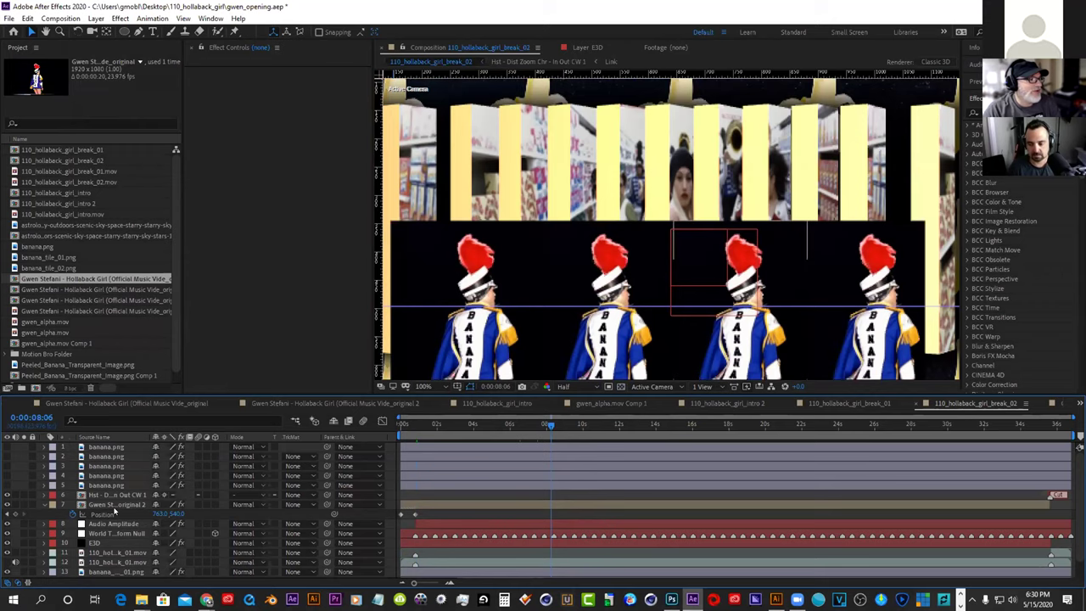
pyautogui.press(',')
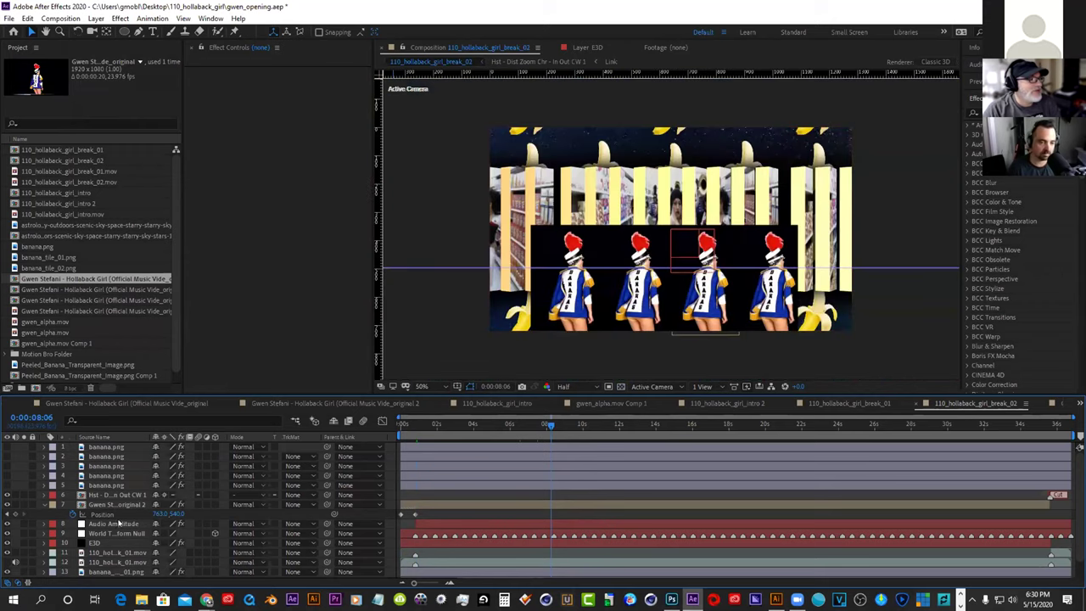
# Expand the custom texture maps of the E3D layer's Element effect and check which source layer is assigned to Layer 1
pyautogui.click(93, 543)
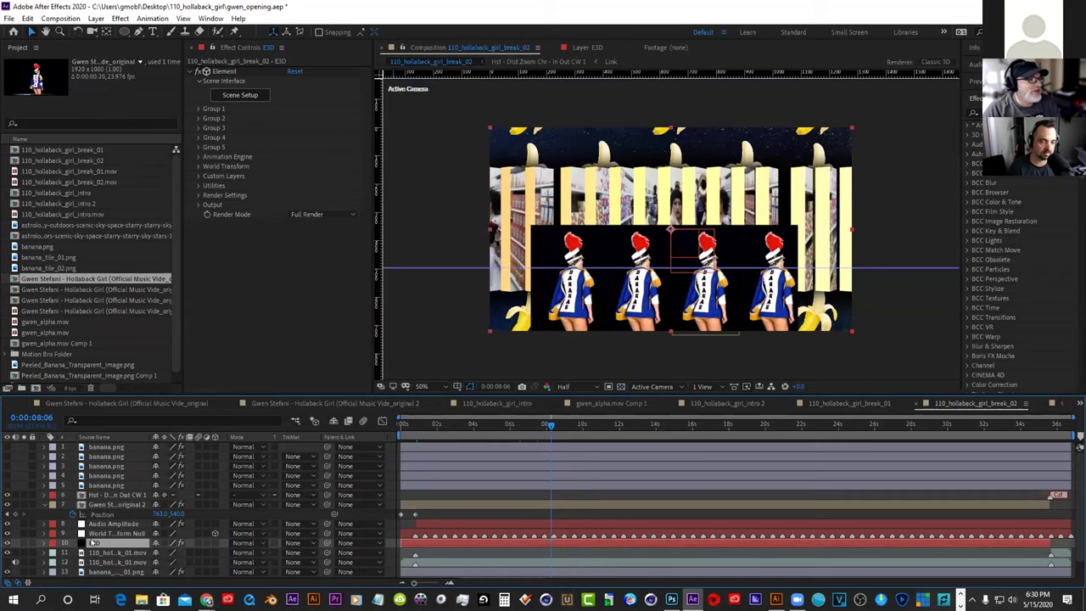
pyautogui.click(197, 176)
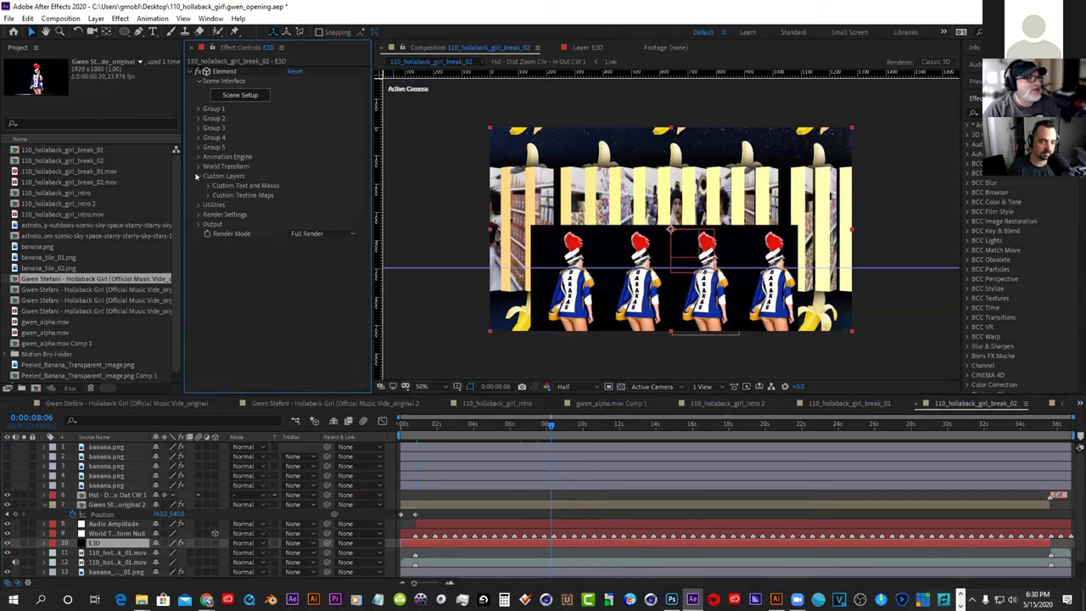
pyautogui.click(209, 194)
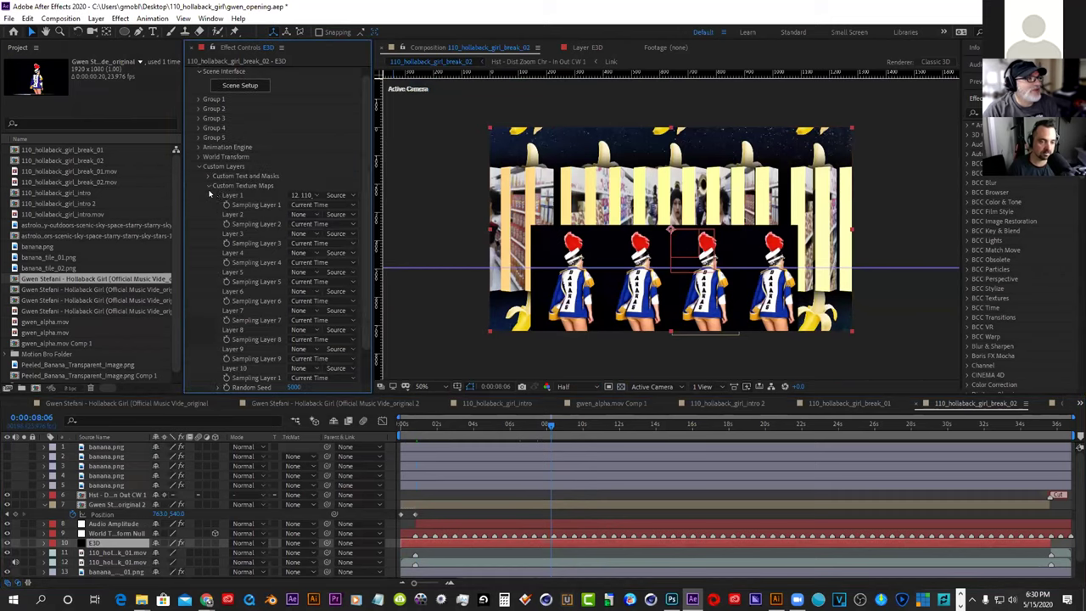
pyautogui.click(294, 196)
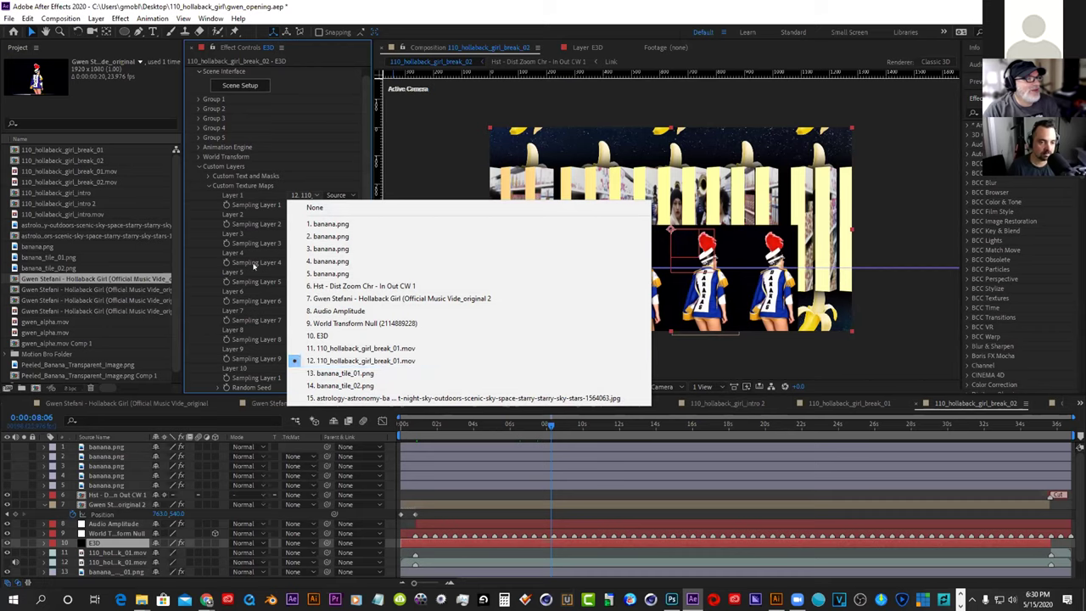
pyautogui.click(202, 344)
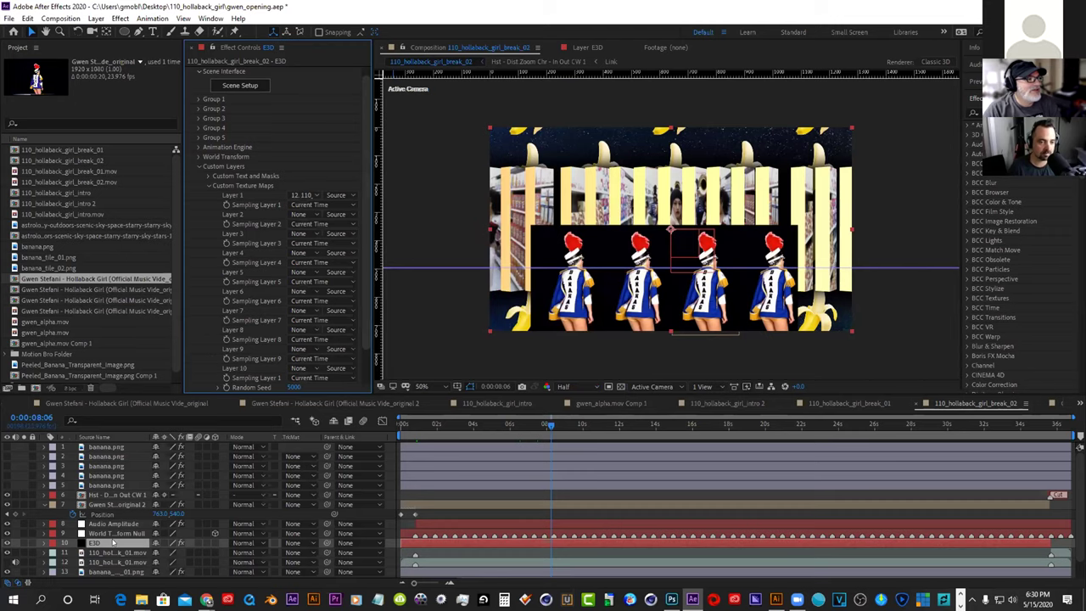
# Open the Element Scene Setup and hide Flat_Color materials of the 16x9_collumns models to examine which faces they cover
pyautogui.doubleClick(113, 542)
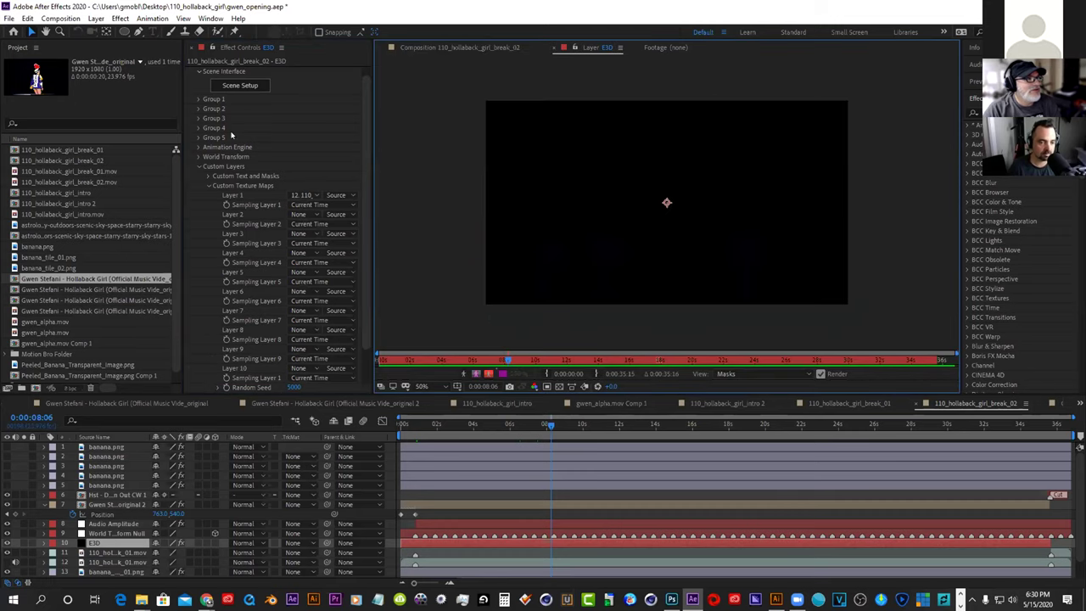
pyautogui.click(246, 86)
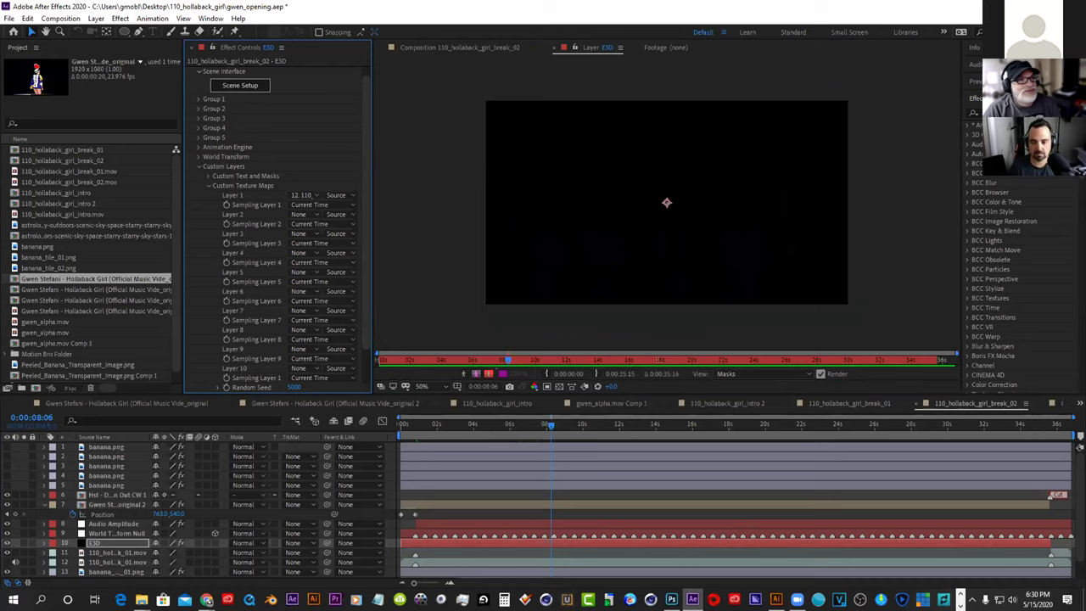
pyautogui.click(252, 86)
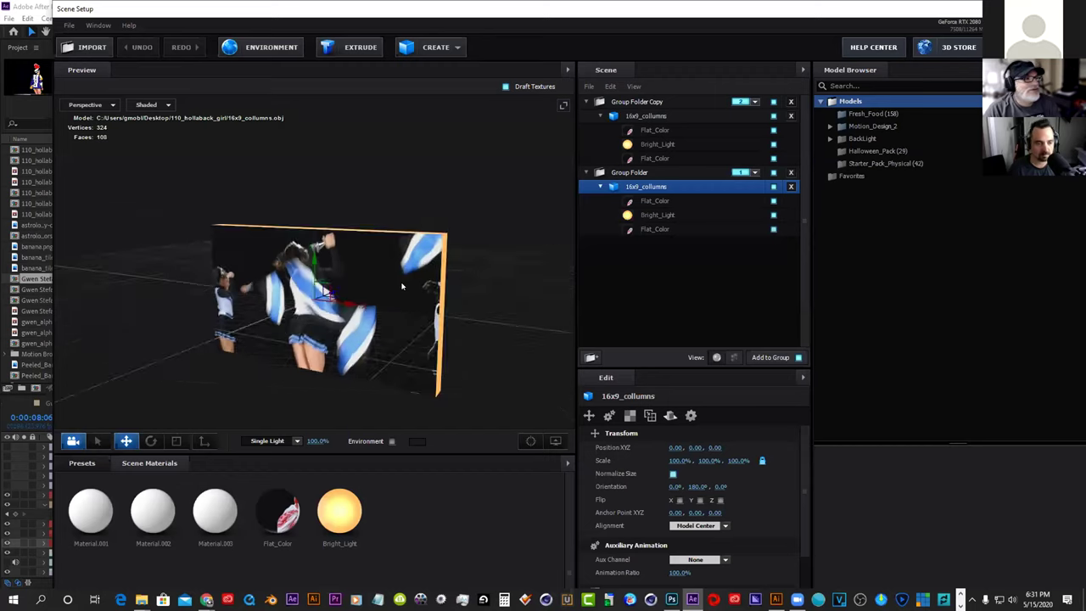
pyautogui.click(770, 231)
pyautogui.click(773, 230)
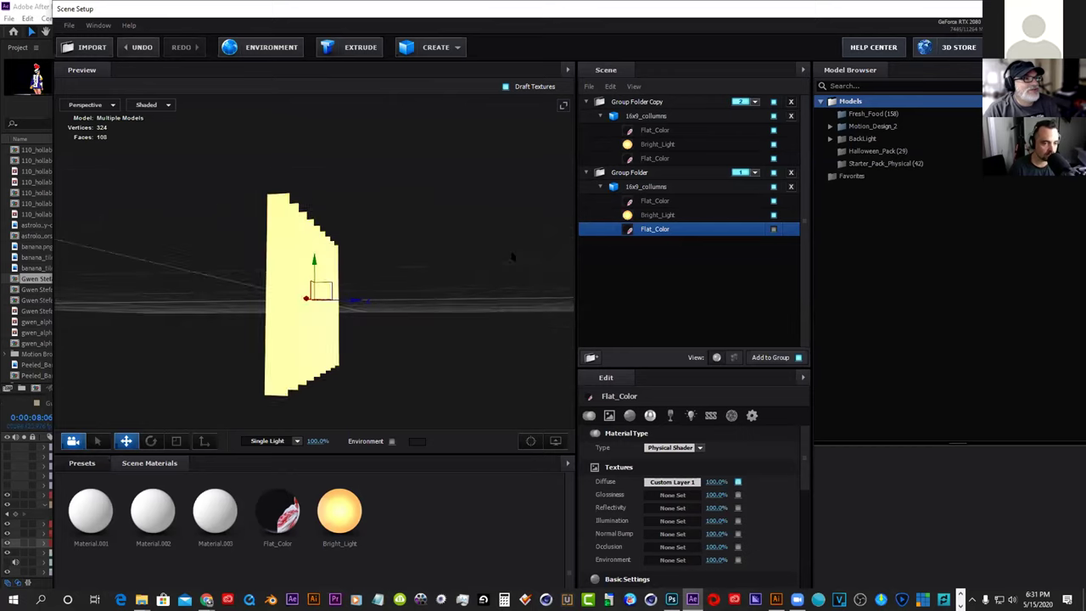
pyautogui.click(773, 159)
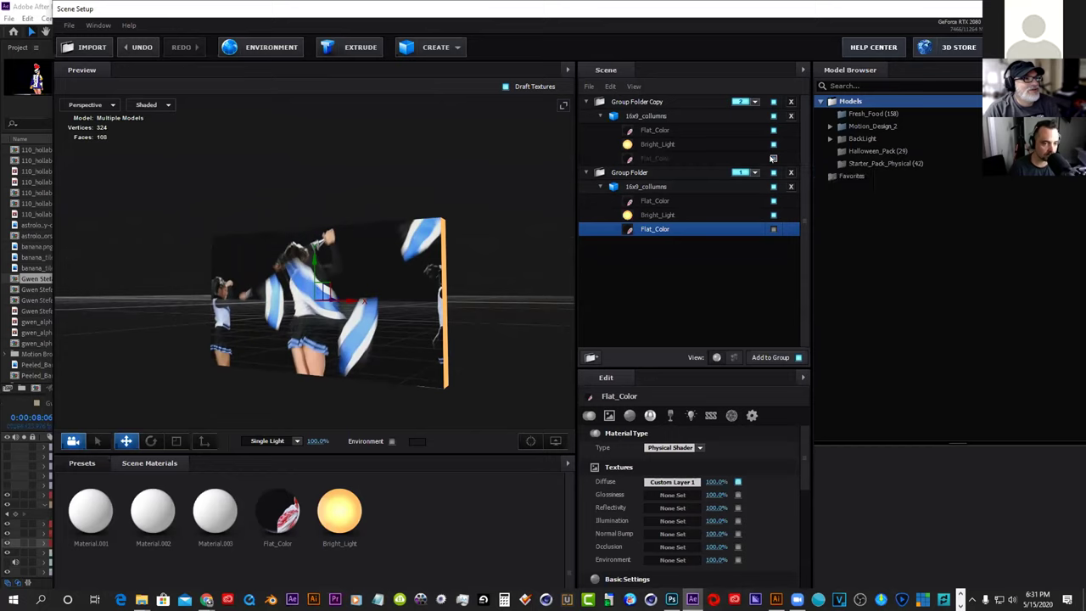
pyautogui.click(773, 201)
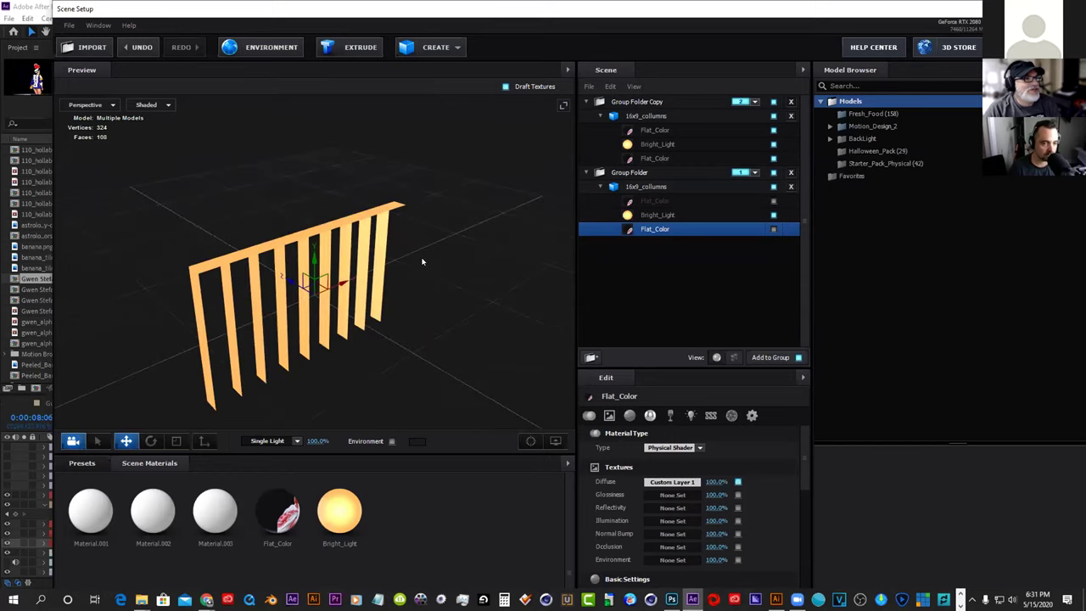
# Toggle Group Folder's Bright_Light material off and on, show both its Flat_Color materials again, and close the Scene Setup
pyautogui.click(772, 215)
pyautogui.click(772, 215)
pyautogui.click(773, 215)
pyautogui.click(773, 215)
pyautogui.click(773, 229)
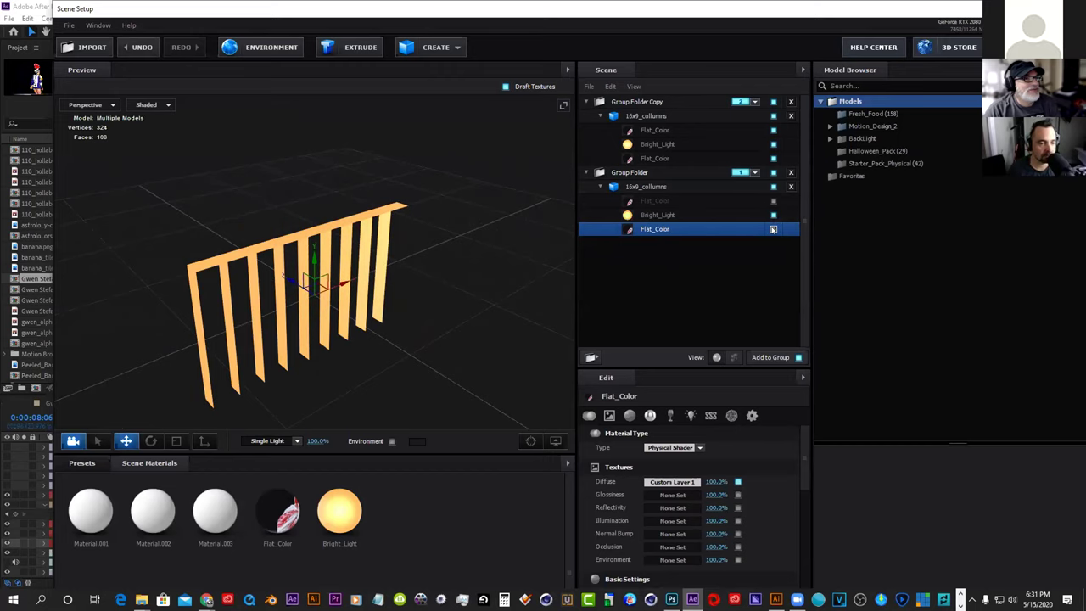
pyautogui.click(772, 201)
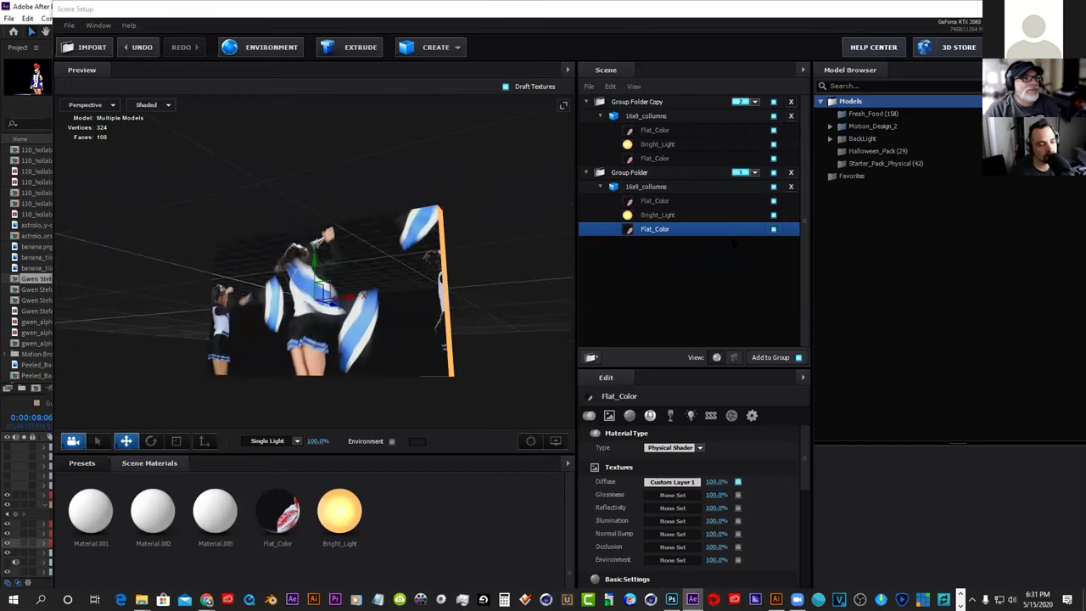
pyautogui.click(1017, 46)
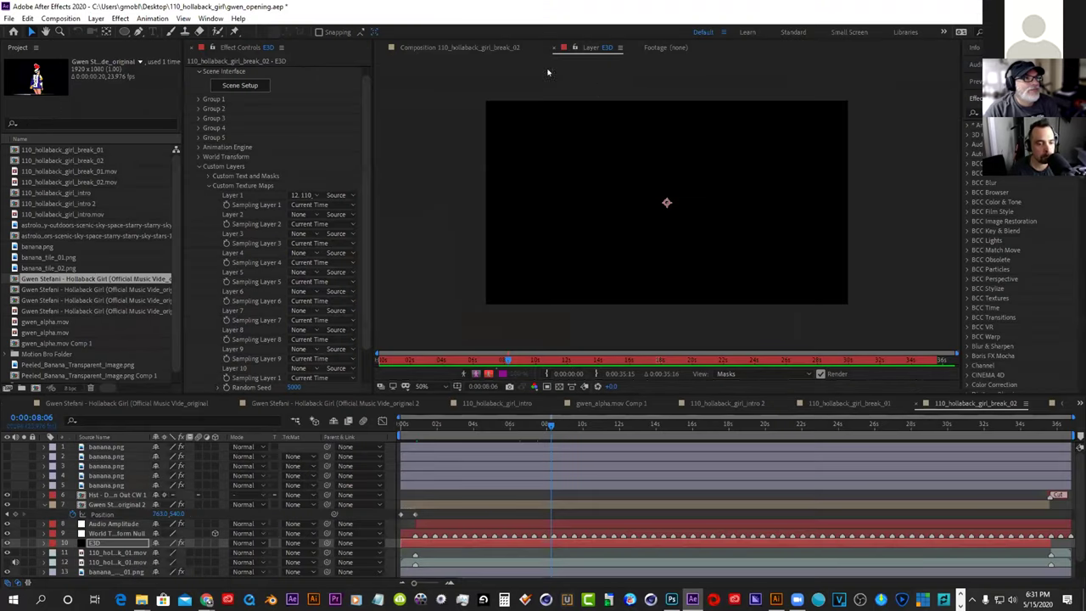
# Return to the 110_hollaback_girl_break_02 composition view, move the current time to 0:00:11:00 and hide the Gwen Stefani original 2 layer
pyautogui.click(495, 48)
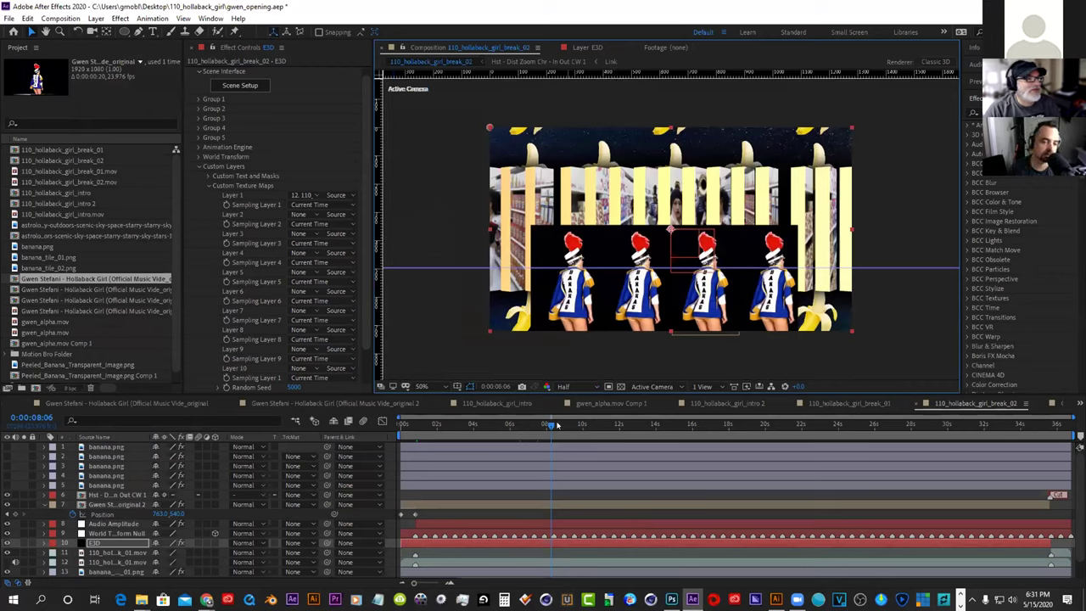
pyautogui.moveTo(564, 424); pyautogui.dragTo(601, 427)
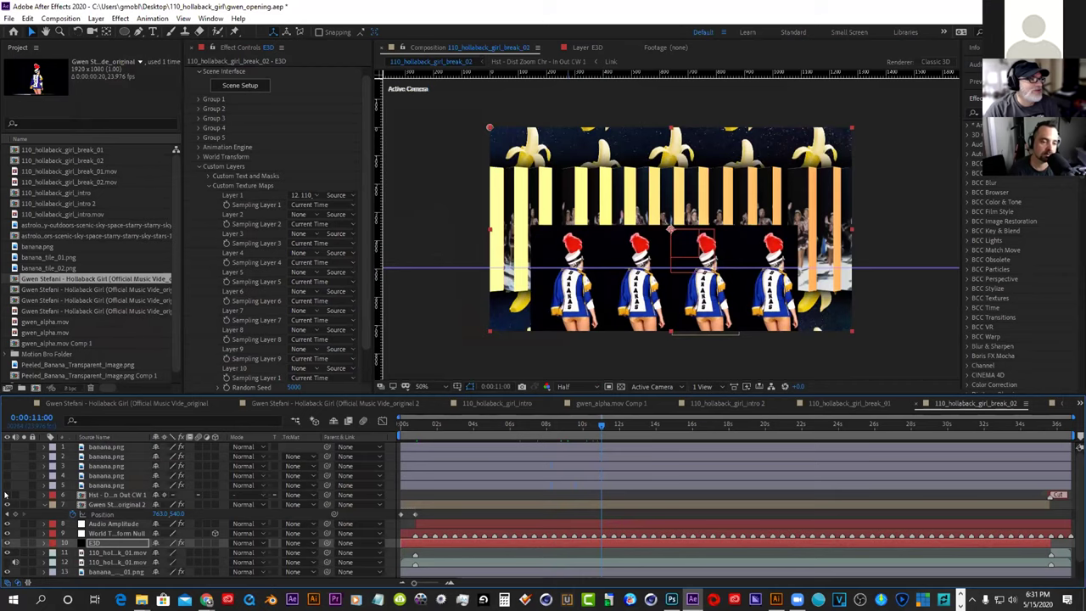
pyautogui.hotkey('ctrl', 'shift', 'a')
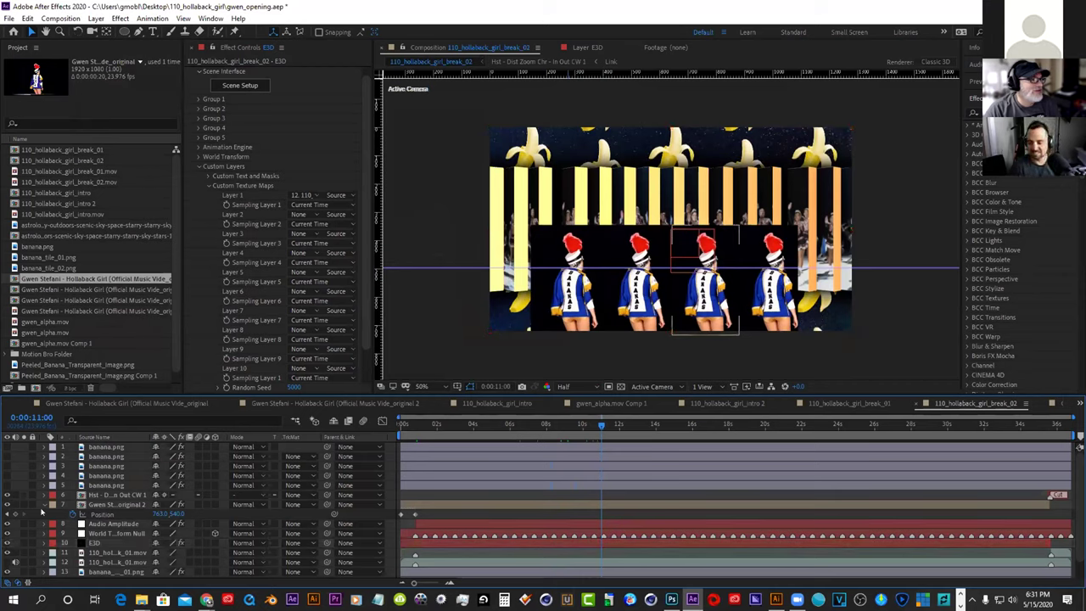
pyautogui.click(43, 505)
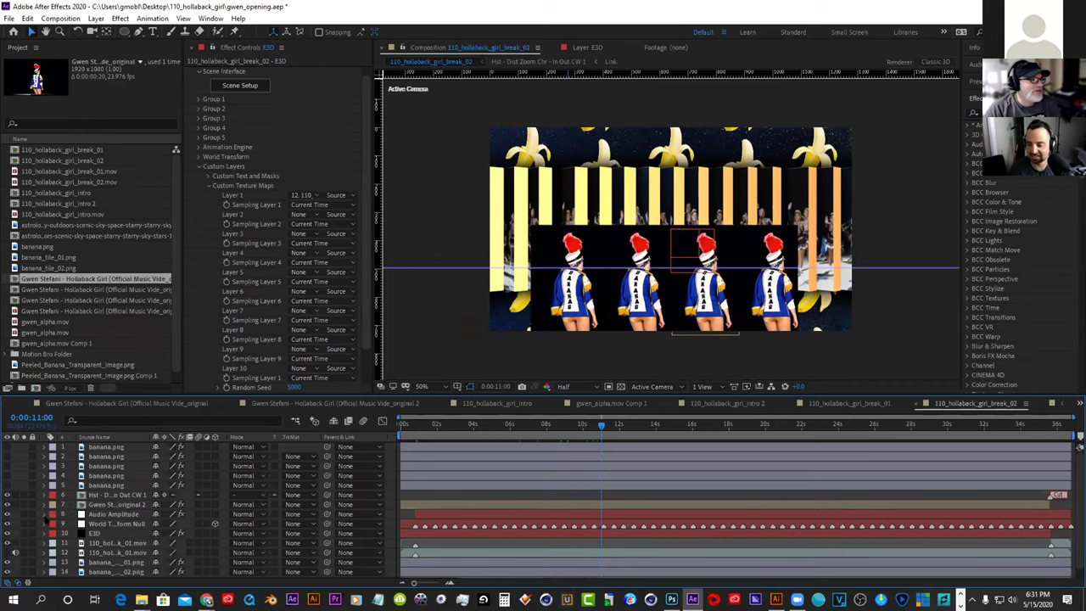
pyautogui.click(6, 504)
pyautogui.click(6, 504)
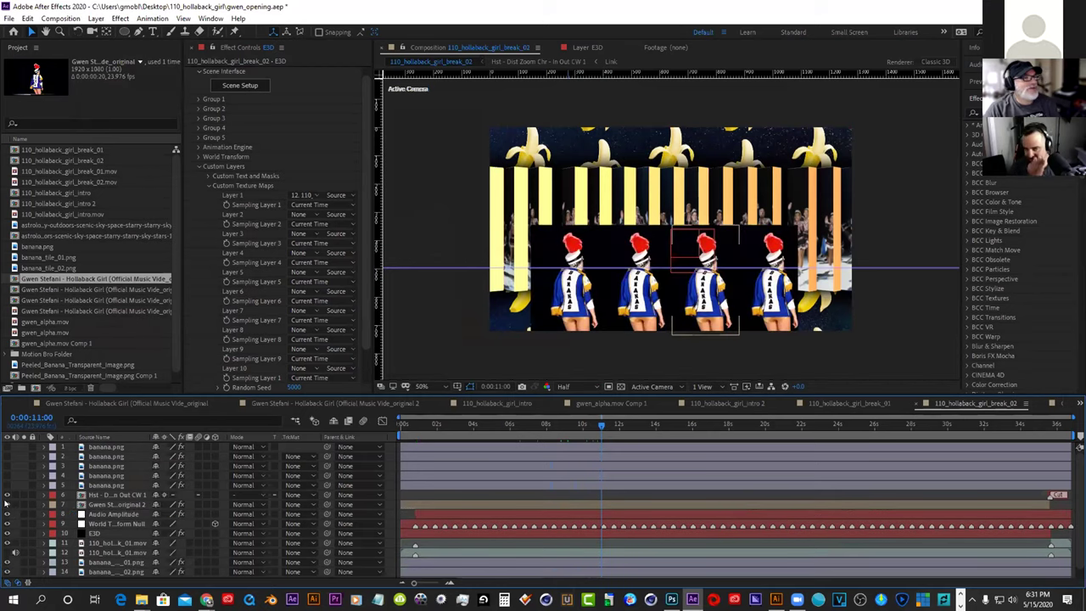
pyautogui.click(7, 503)
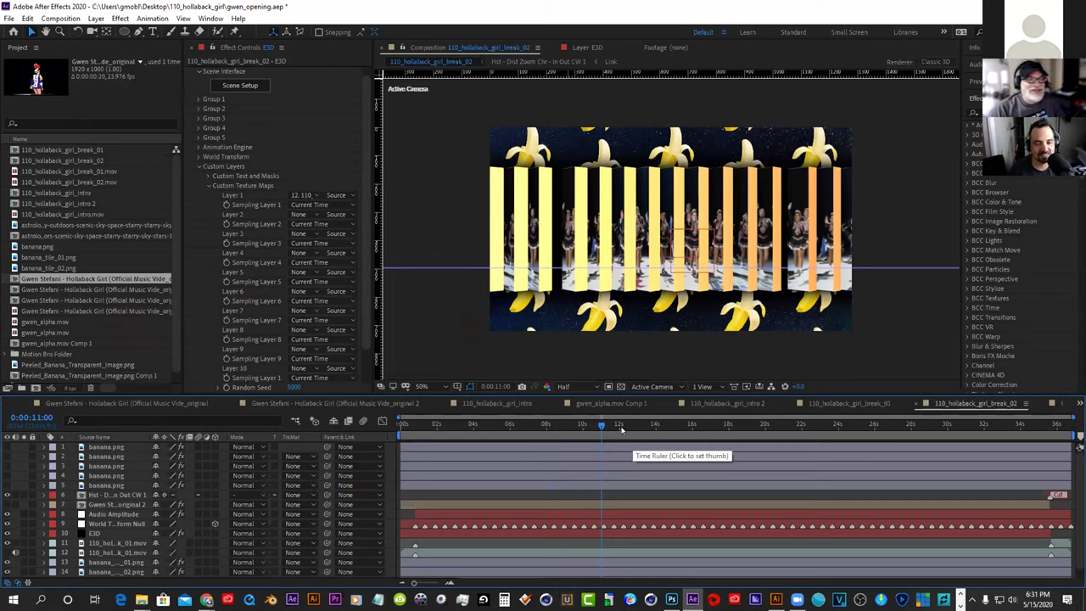
# Scrub through the 110_hollaback_girl_break_02 timeline to examine the rotating video columns and banana background, ending at 0:00:04:02
pyautogui.moveTo(609, 428); pyautogui.dragTo(693, 496)
pyautogui.moveTo(511, 501); pyautogui.dragTo(619, 490)
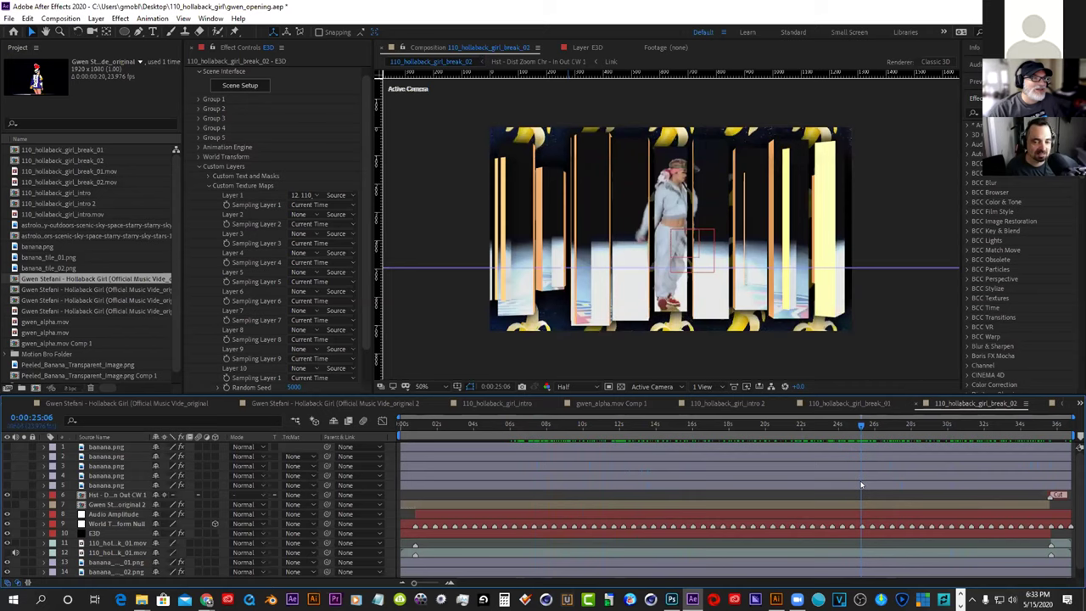
pyautogui.moveTo(853, 484); pyautogui.dragTo(473, 485)
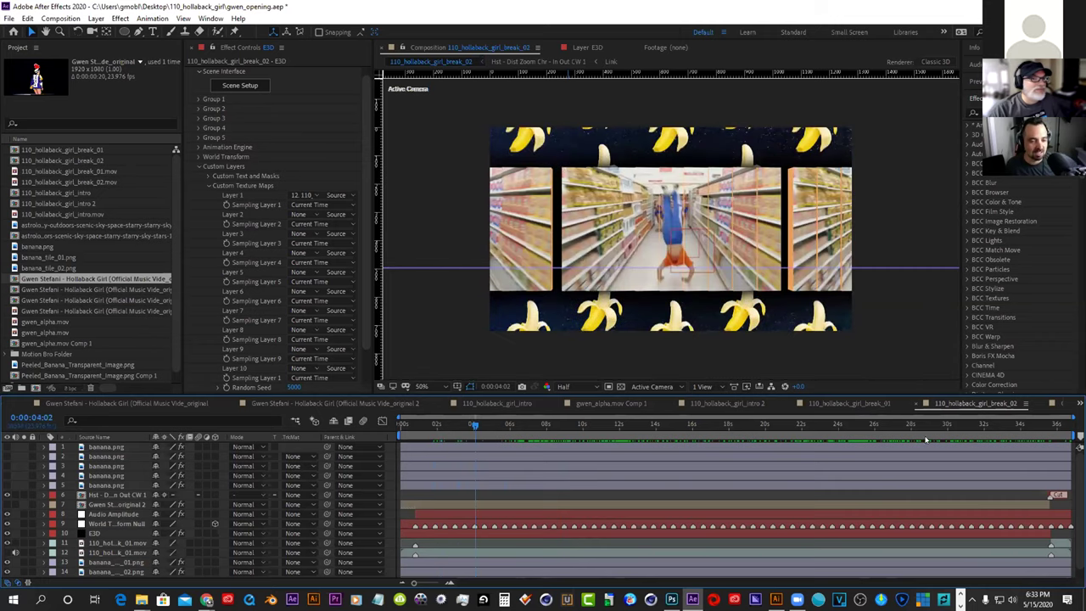
# View the Gwen Stefani original 2 Comp 1 composition at 0:03:11:06, and return to 110_hollaback_girl_break_02 at 0:00:20:02
pyautogui.click(1055, 406)
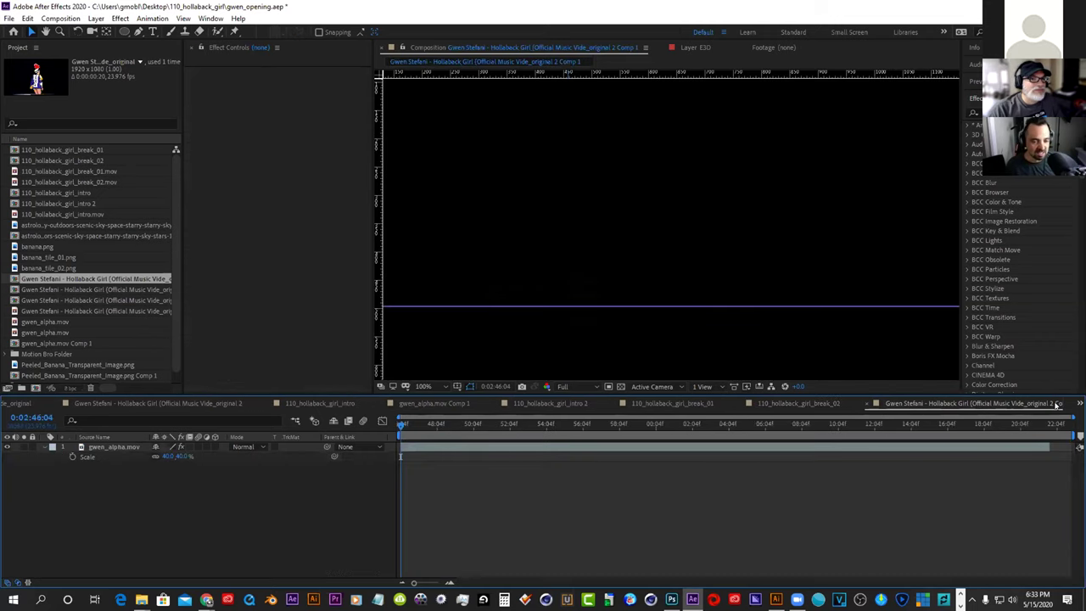
pyautogui.moveTo(933, 425); pyautogui.dragTo(857, 433)
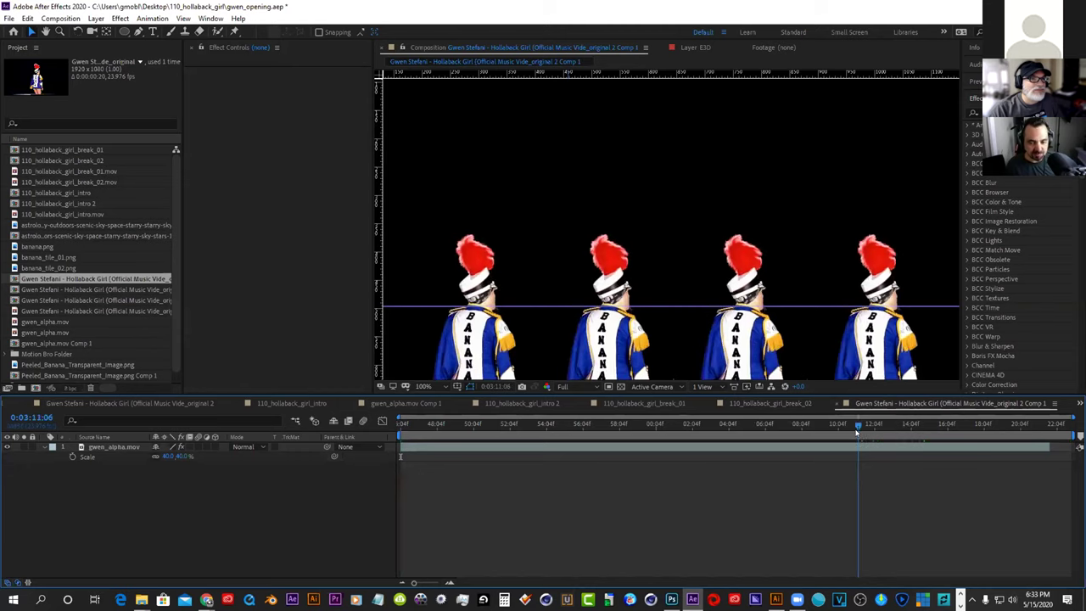
pyautogui.click(772, 404)
pyautogui.click(766, 428)
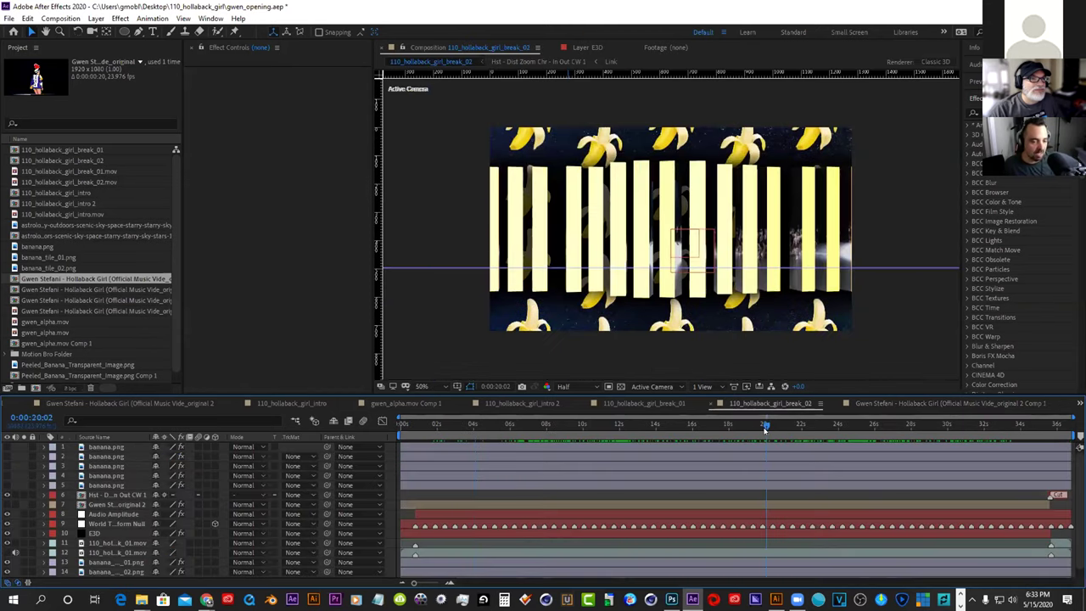
# Switch to File Explorer, search the Predator (G:) drive for "holla" and open gforce_kees_sjansen_hollaback_girl_DIRTY_HD_110.mp4
pyautogui.moveTo(141, 600)
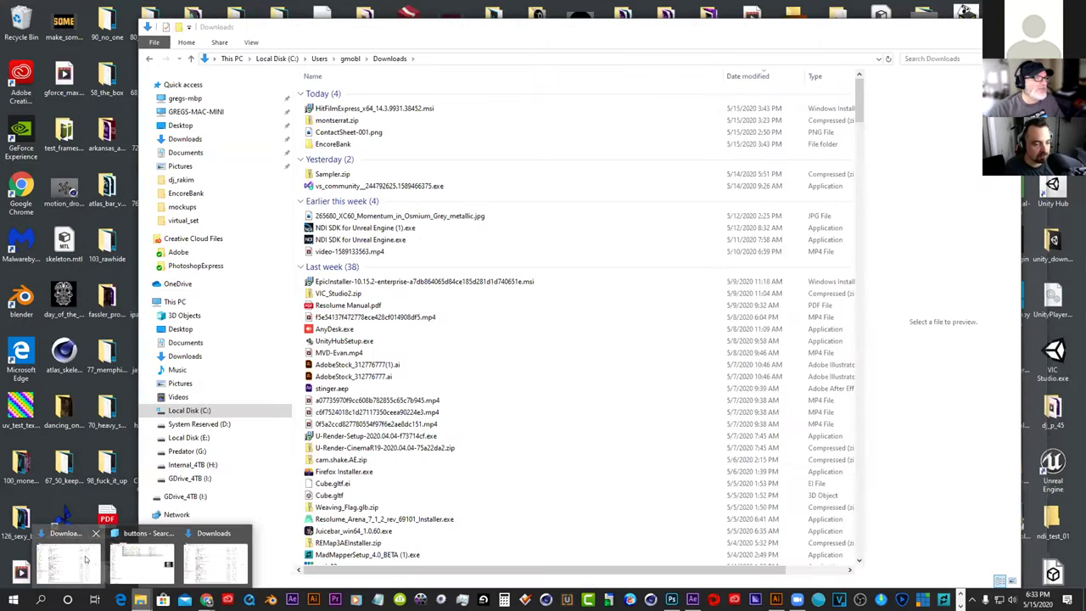
pyautogui.click(86, 558)
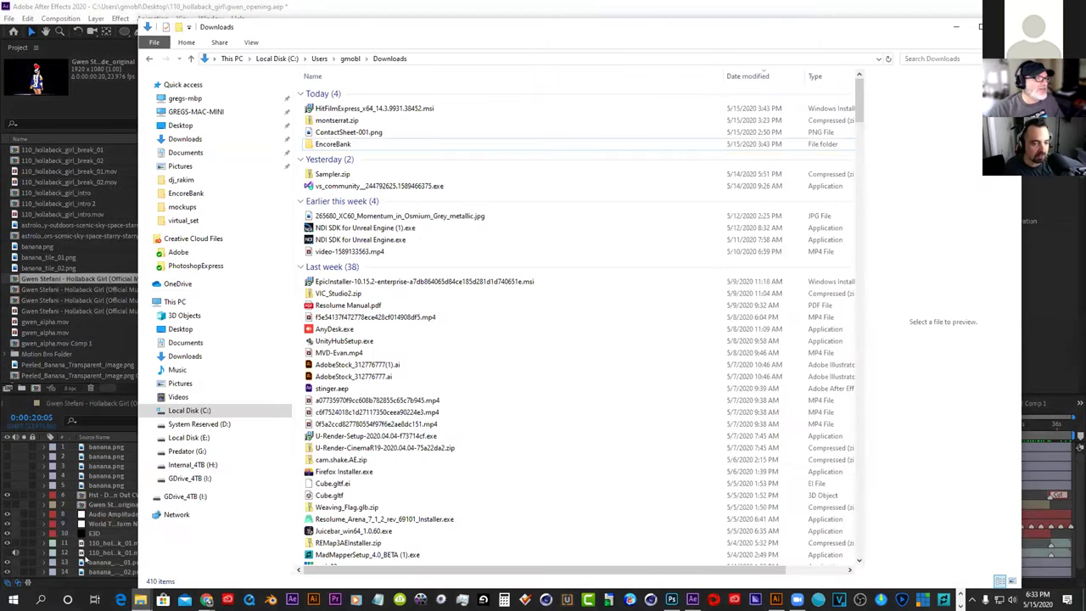
pyautogui.click(188, 451)
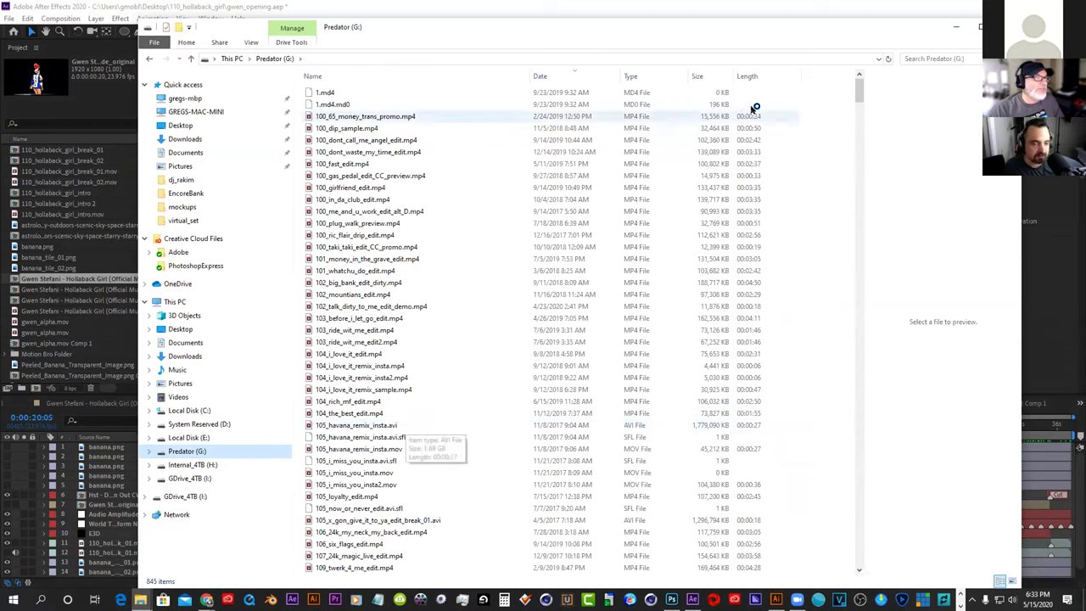
pyautogui.click(964, 54)
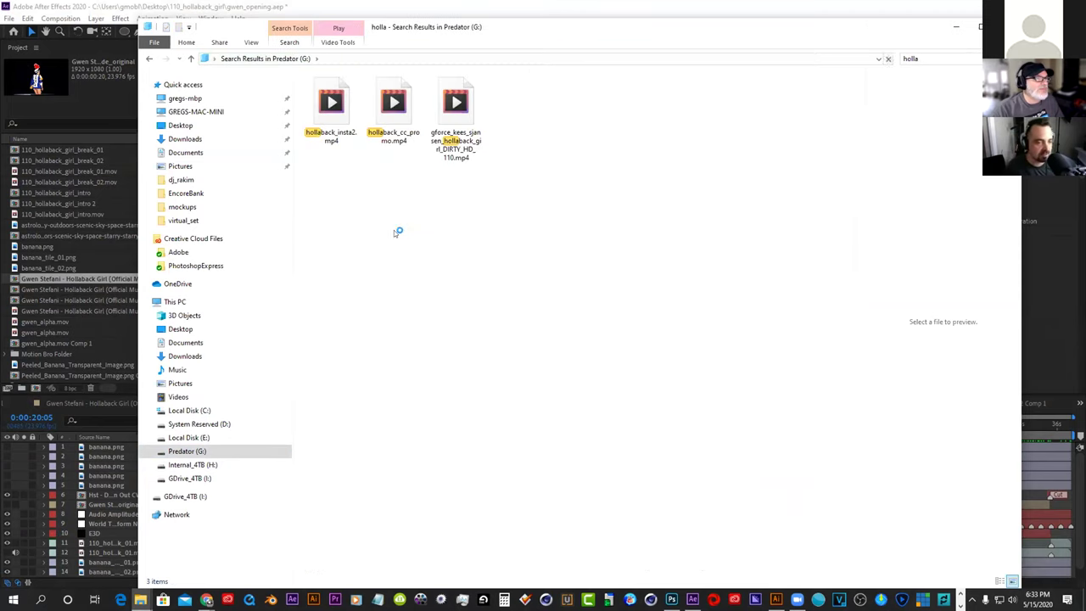
pyautogui.click(455, 103)
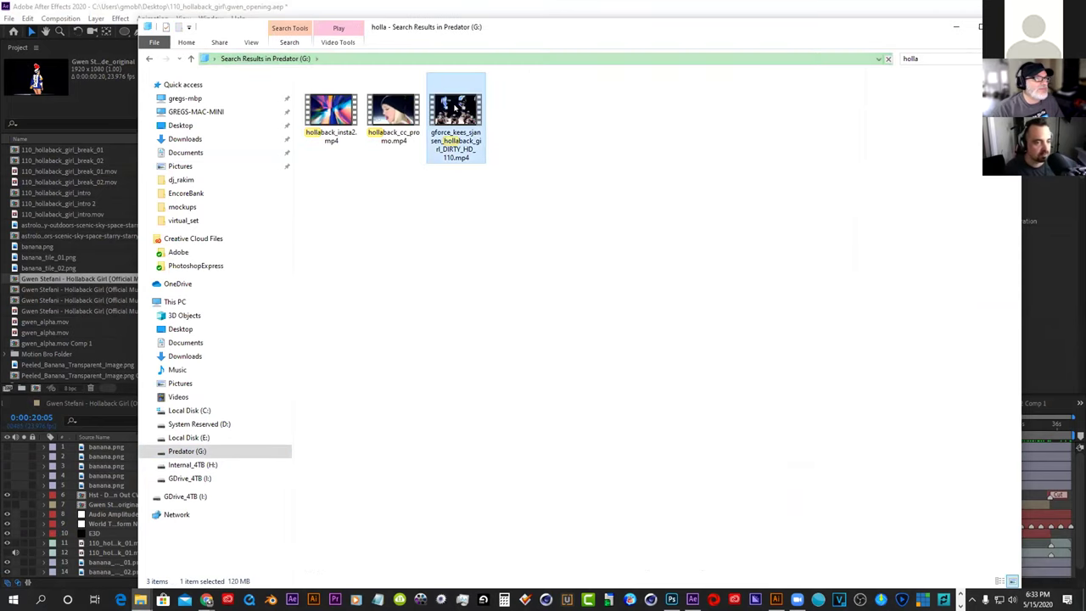
pyautogui.doubleClick(456, 106)
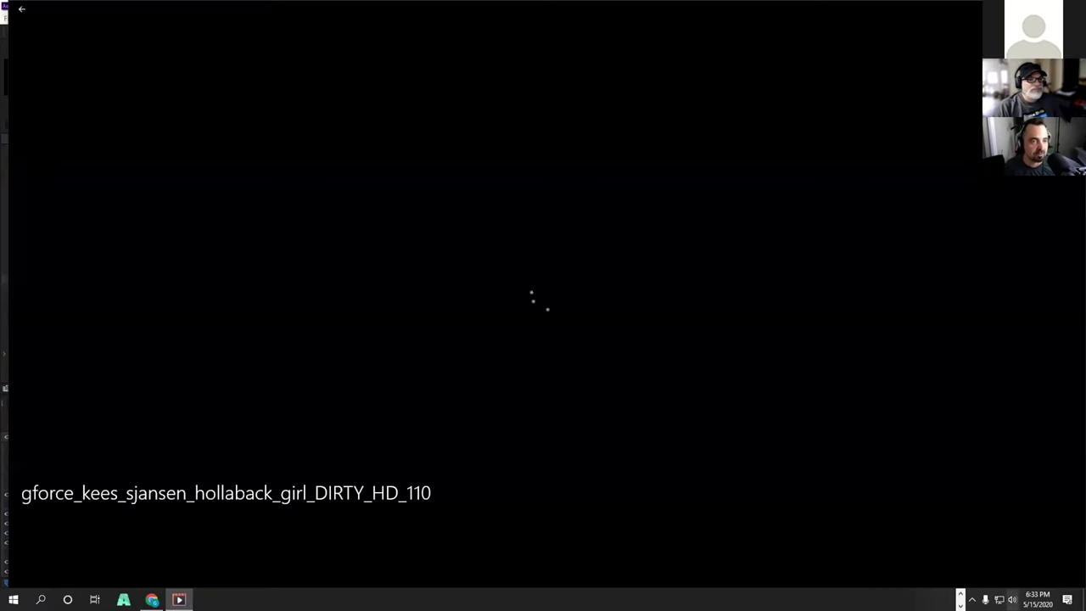
# Set the video player's volume to 0 and play the Hollaback Girl edit in full screen
pyautogui.click(1011, 599)
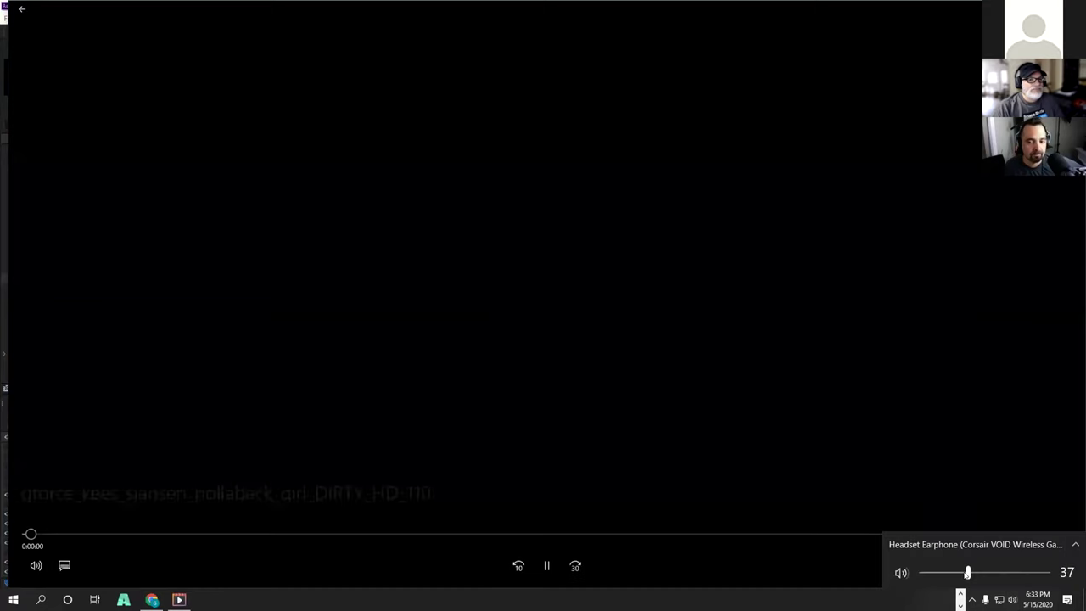
pyautogui.click(521, 513)
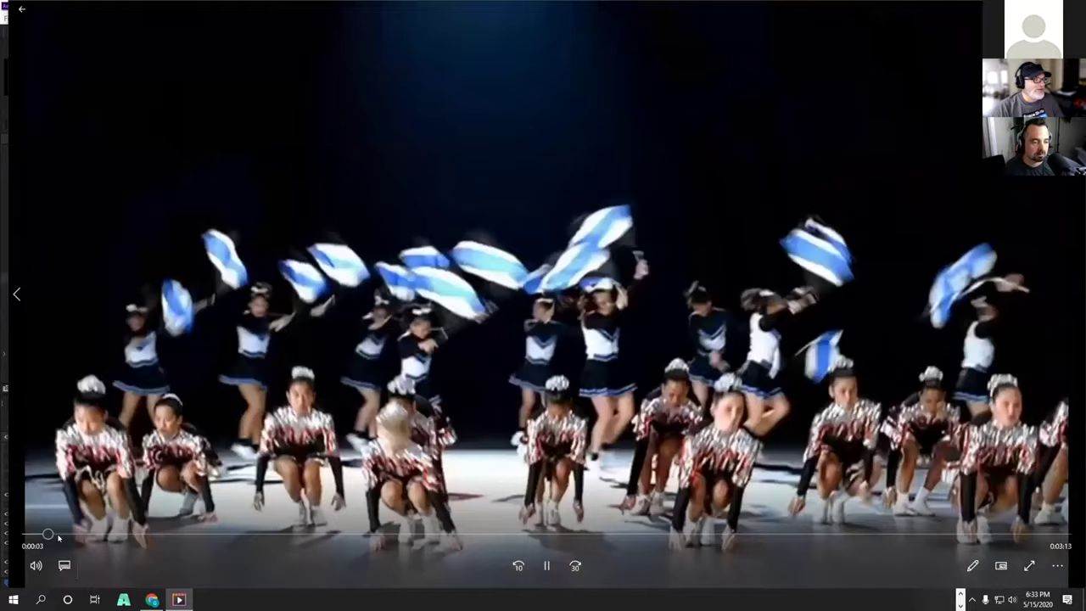
pyautogui.click(35, 565)
pyautogui.click(51, 529)
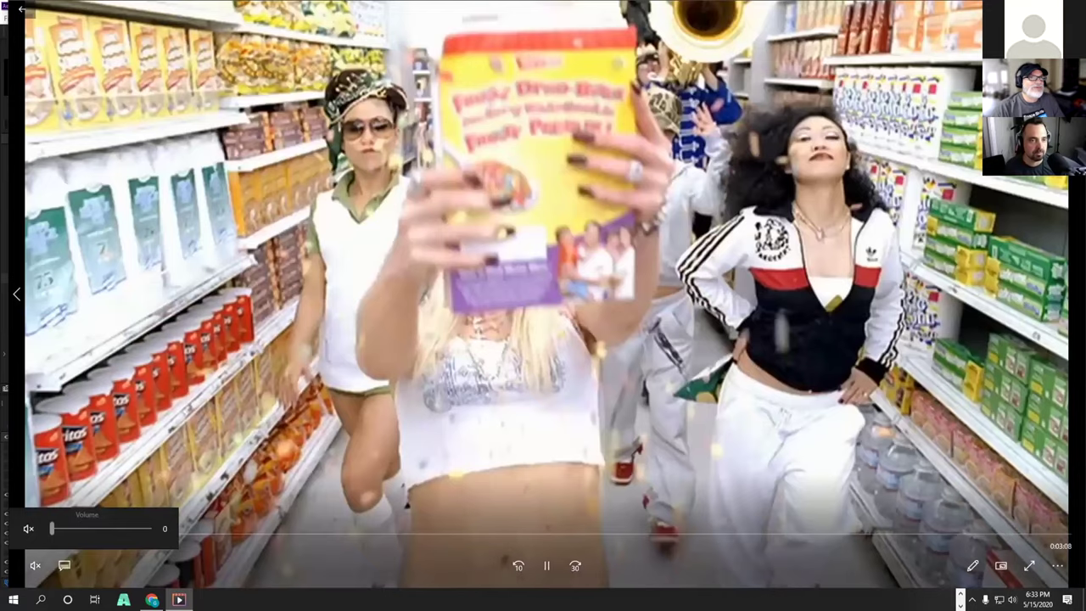
pyautogui.hotkey('alt', 'Return')
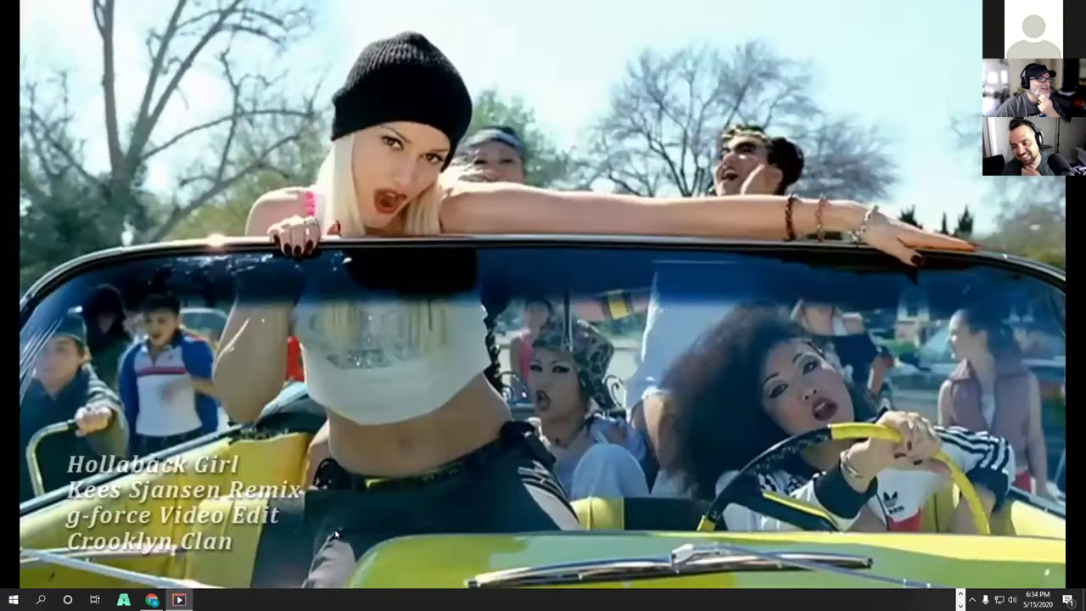
# Leave full-screen playback and skip the video ahead to about 0:00:56
pyautogui.moveTo(381, 531)
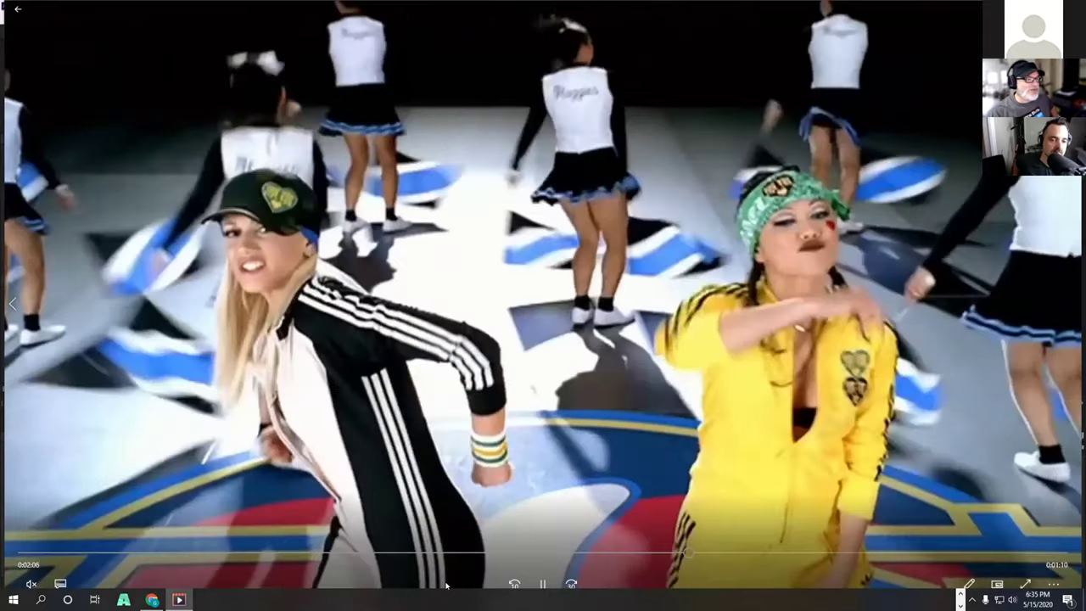
pyautogui.press('Escape')
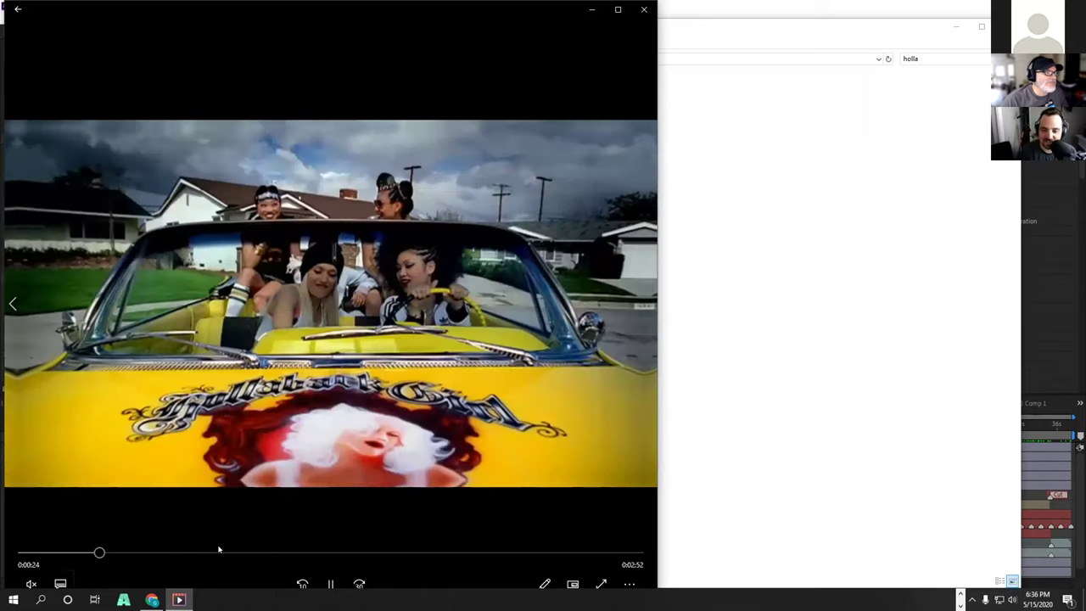
pyautogui.click(218, 552)
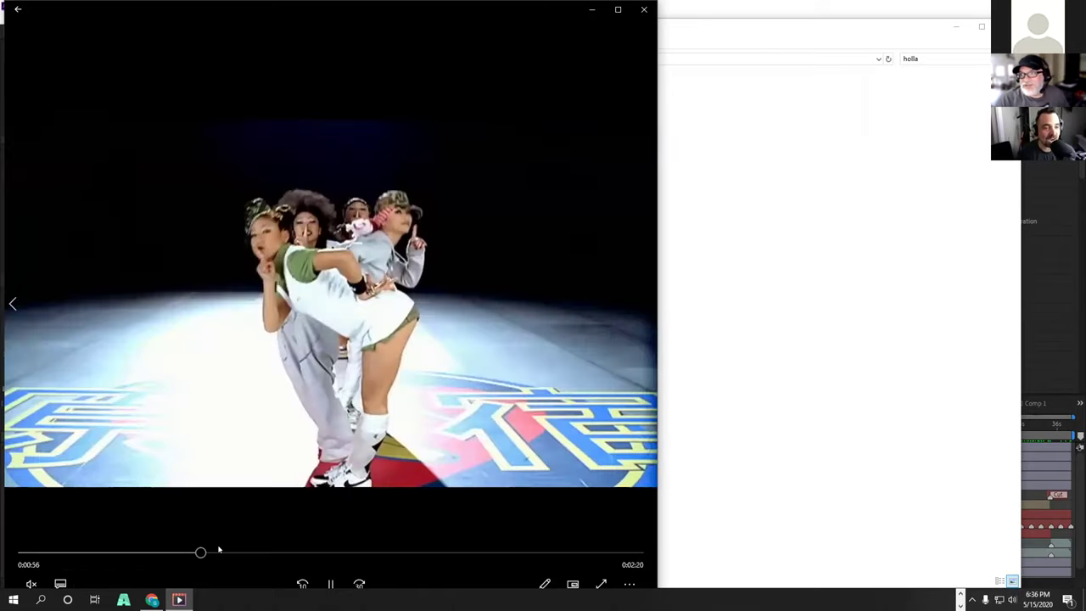